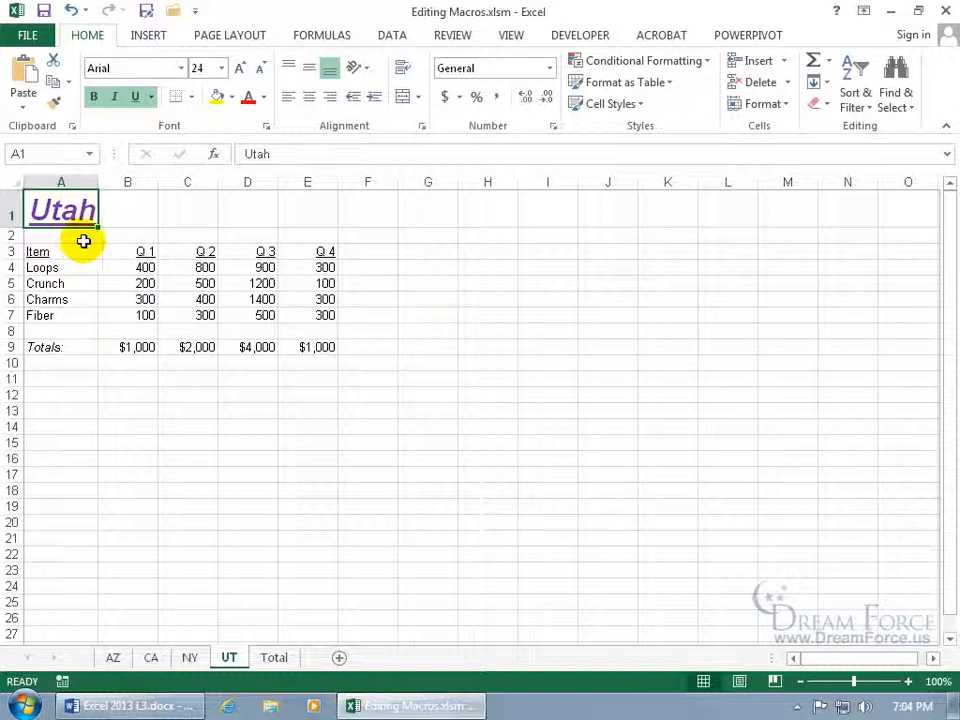
From the View tab's Macros list, open Formatting_States for editing
click(512, 35)
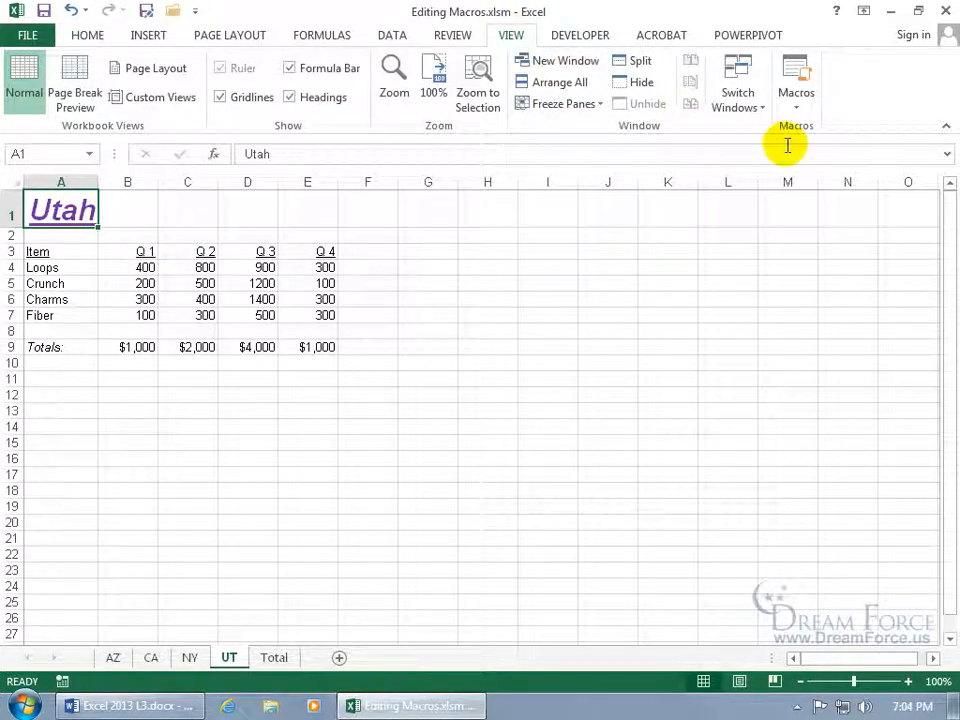
click(800, 72)
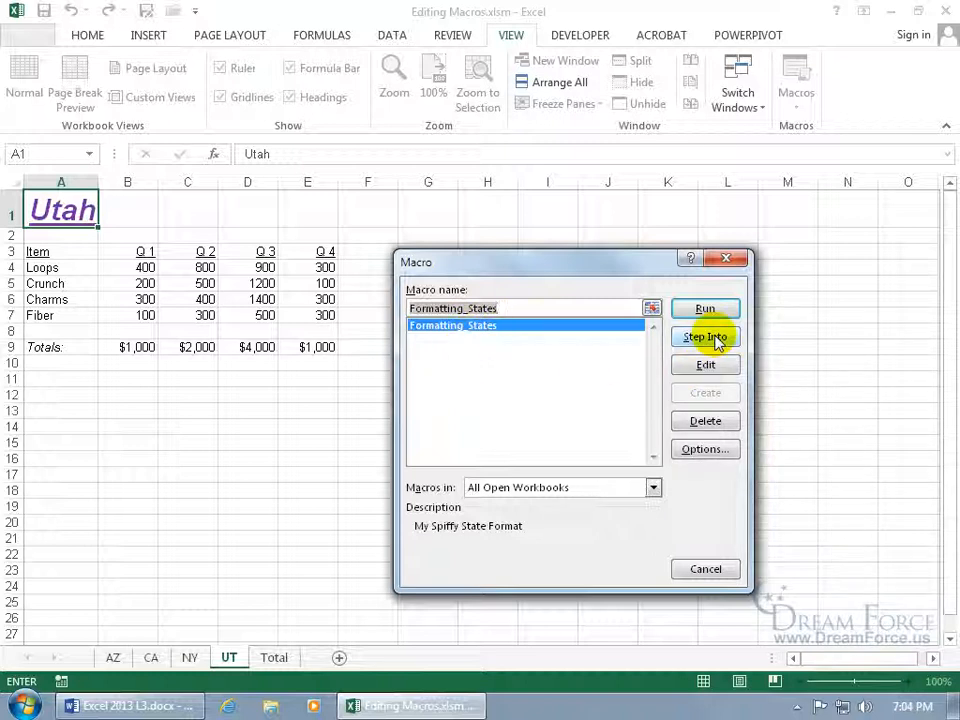
click(710, 366)
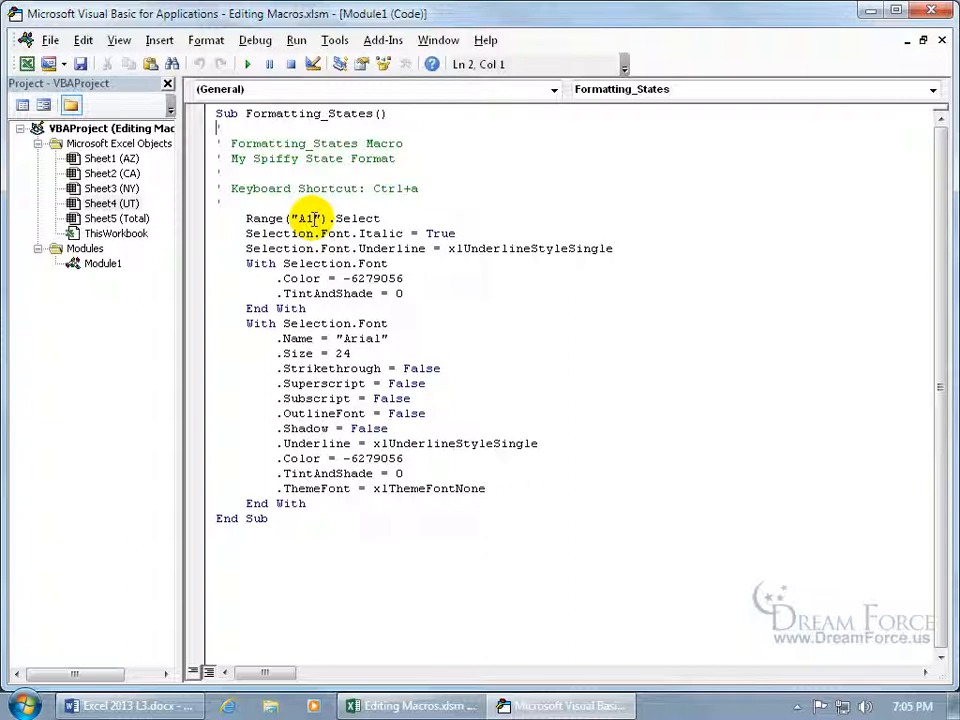
Change the macro's Range to C1, font to Times New Roman, and size 24 to 100
drag(313, 218, 301, 218)
text(C)
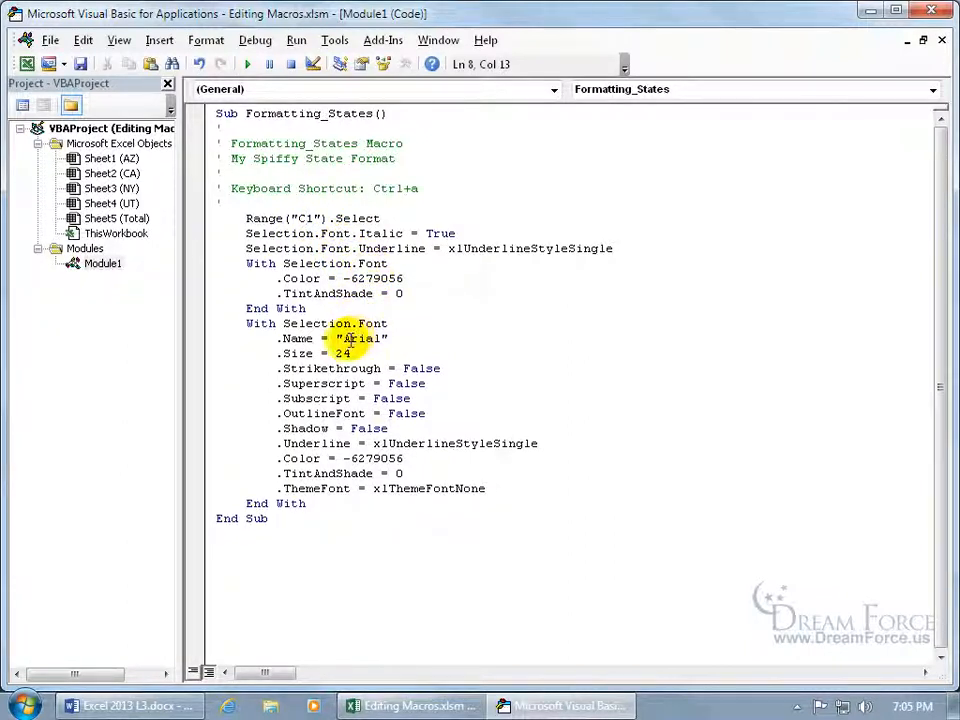
drag(344, 340, 383, 341)
key(BackSpace)
text(Times)
text( New Roman)
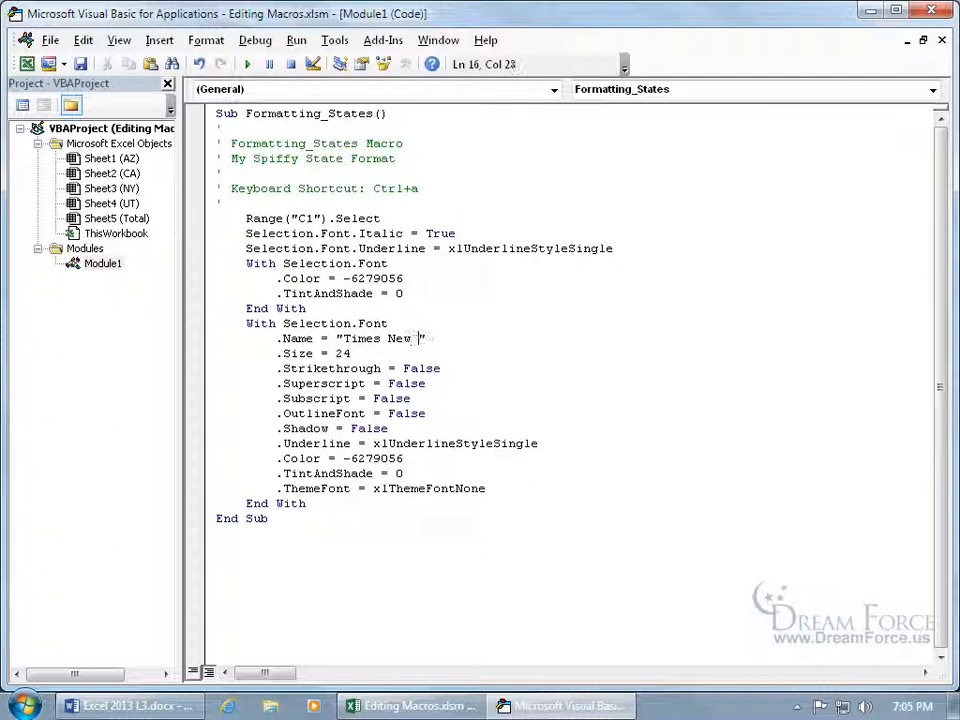
drag(337, 354, 350, 353)
text(100)
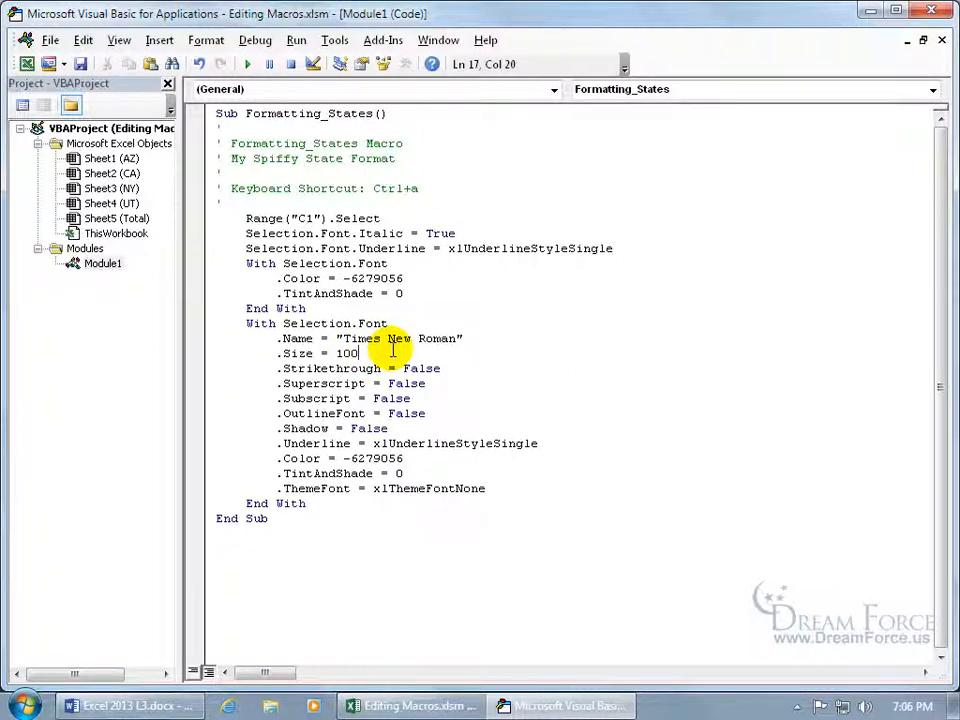
Return to Excel and run the edited Formatting_States macro
click(48, 41)
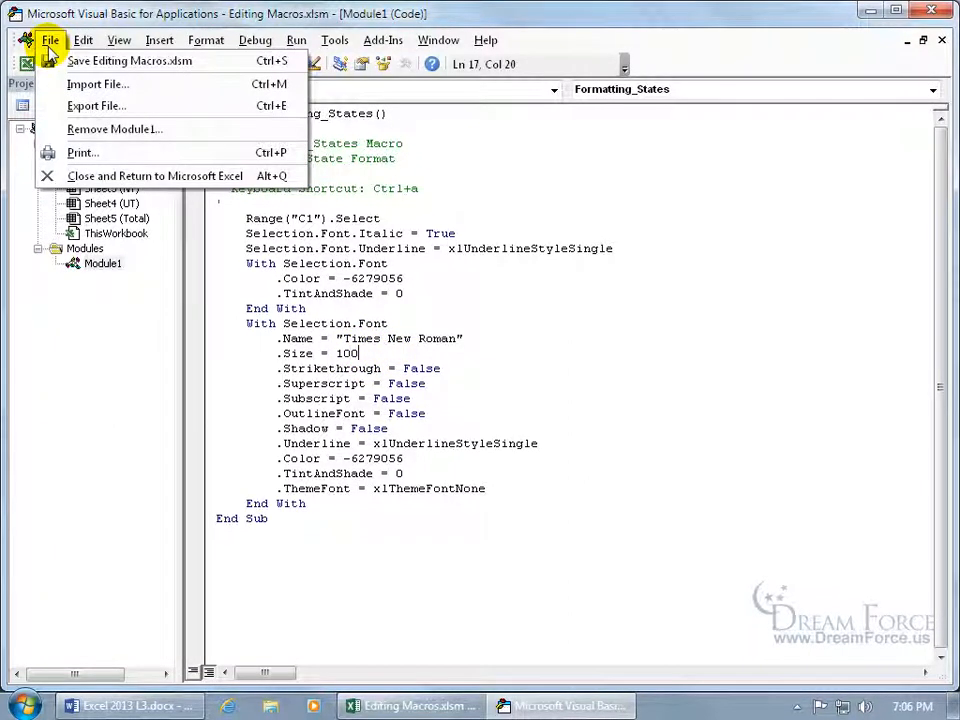
click(47, 176)
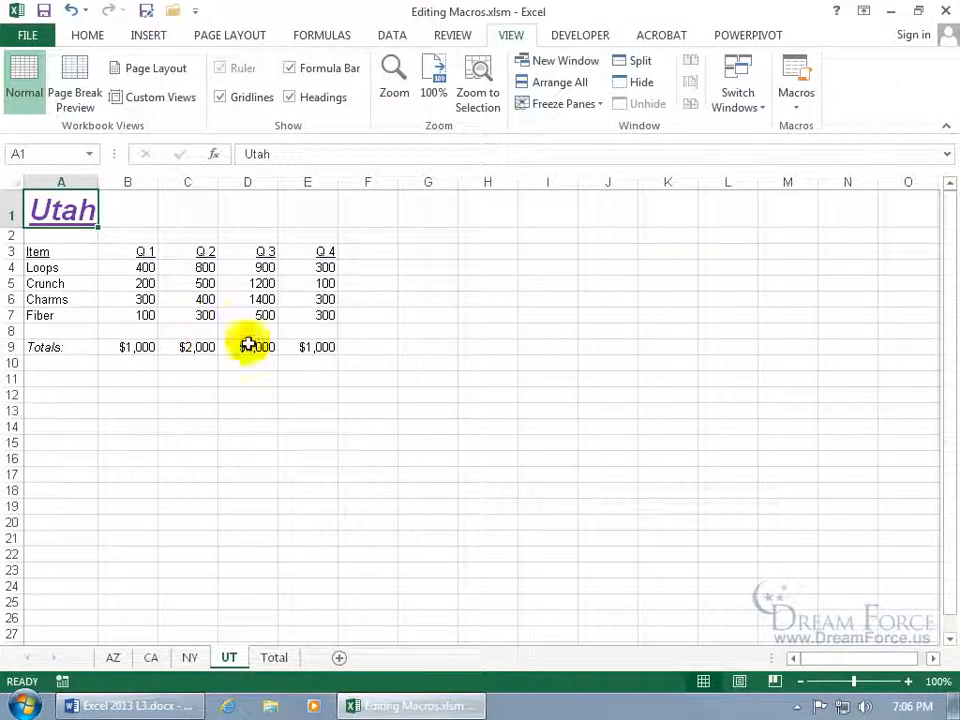
click(800, 74)
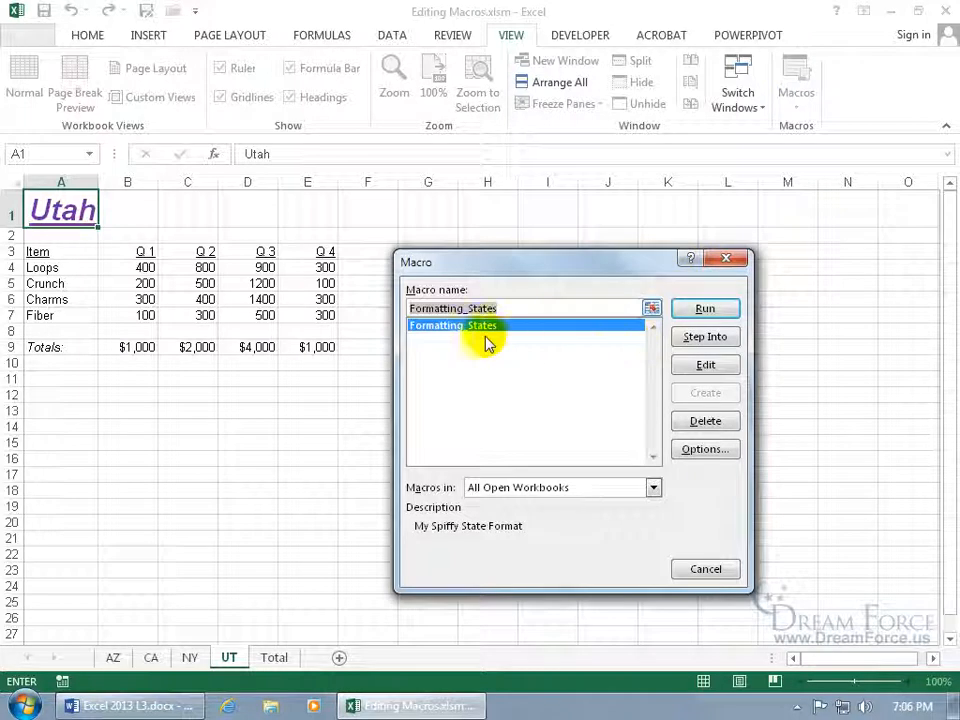
click(697, 311)
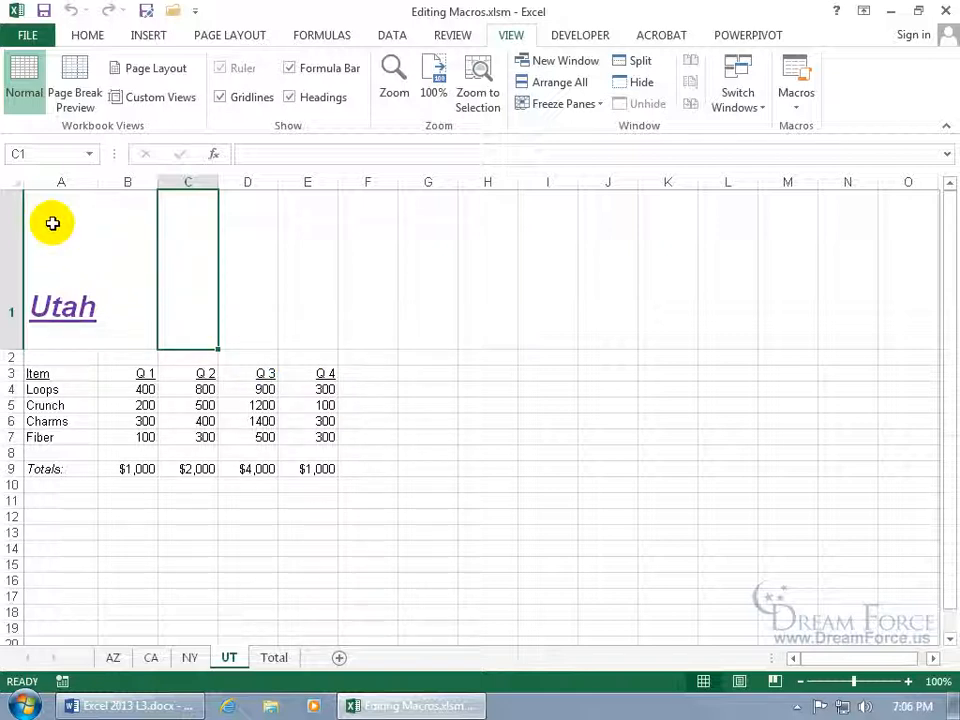
Compare the fonts shown on the Home tab for cells A1 and C1
click(88, 35)
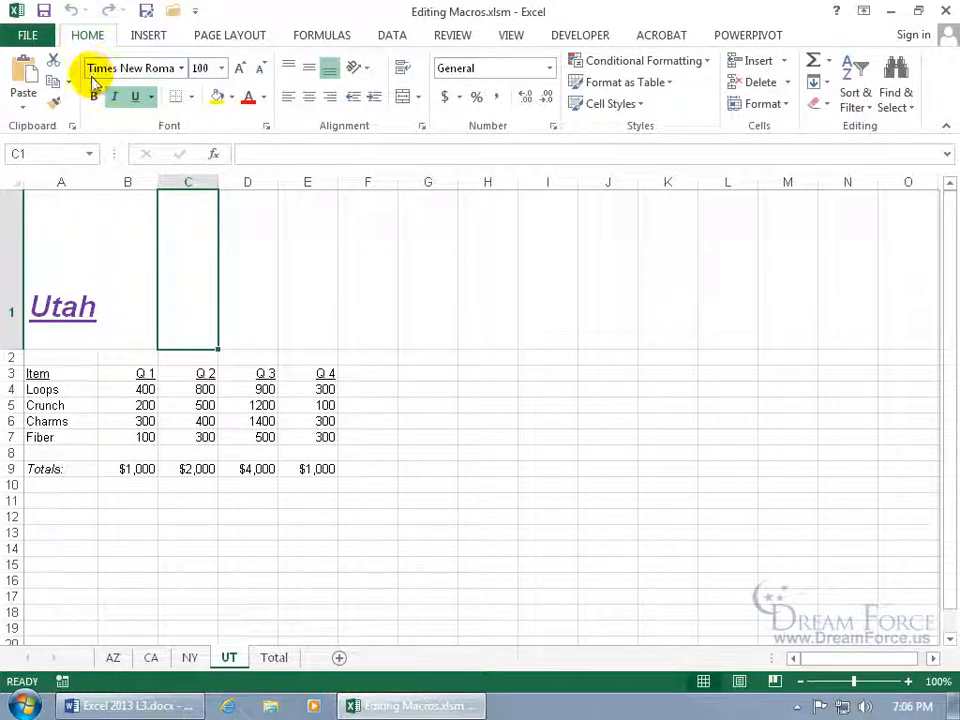
click(78, 198)
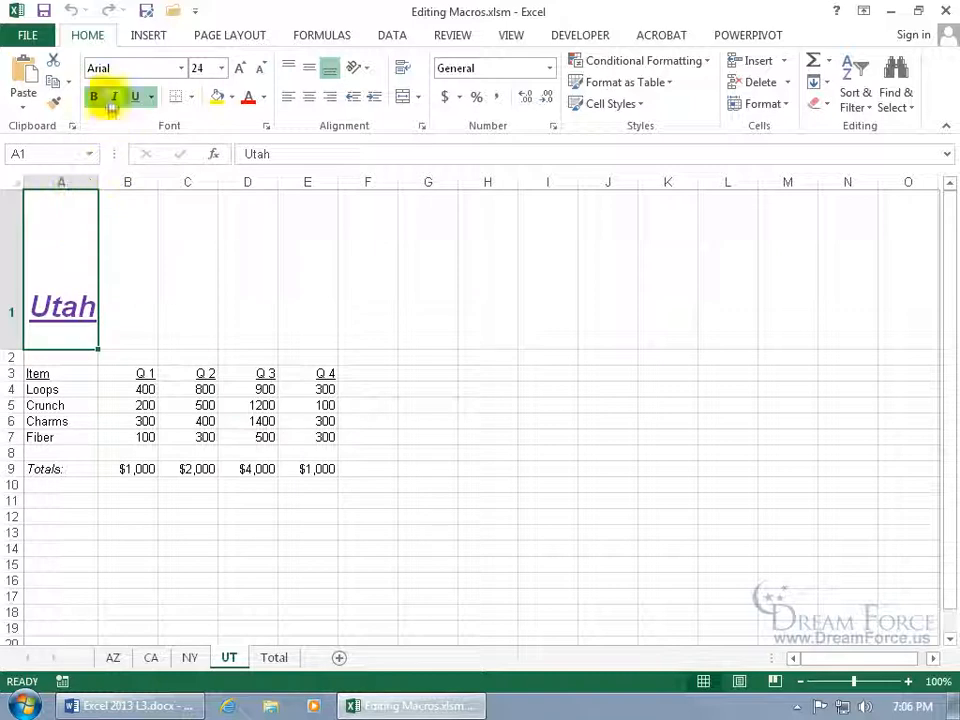
click(181, 210)
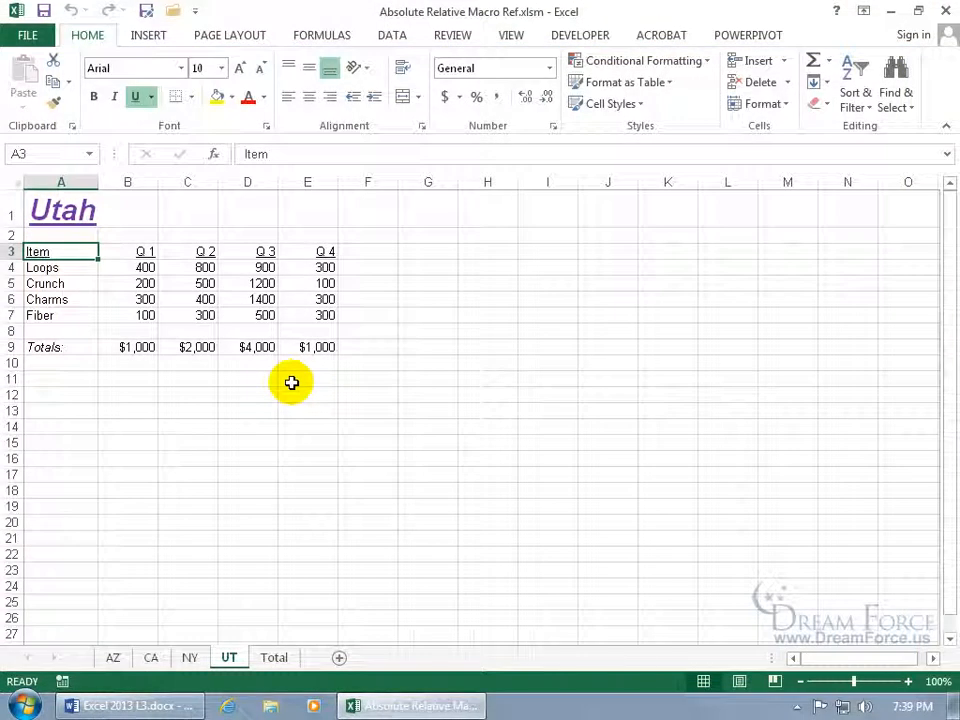
Inspect cells B3, B4, C3, C4, C8, E7 and F5 of the Utah sales table
click(146, 251)
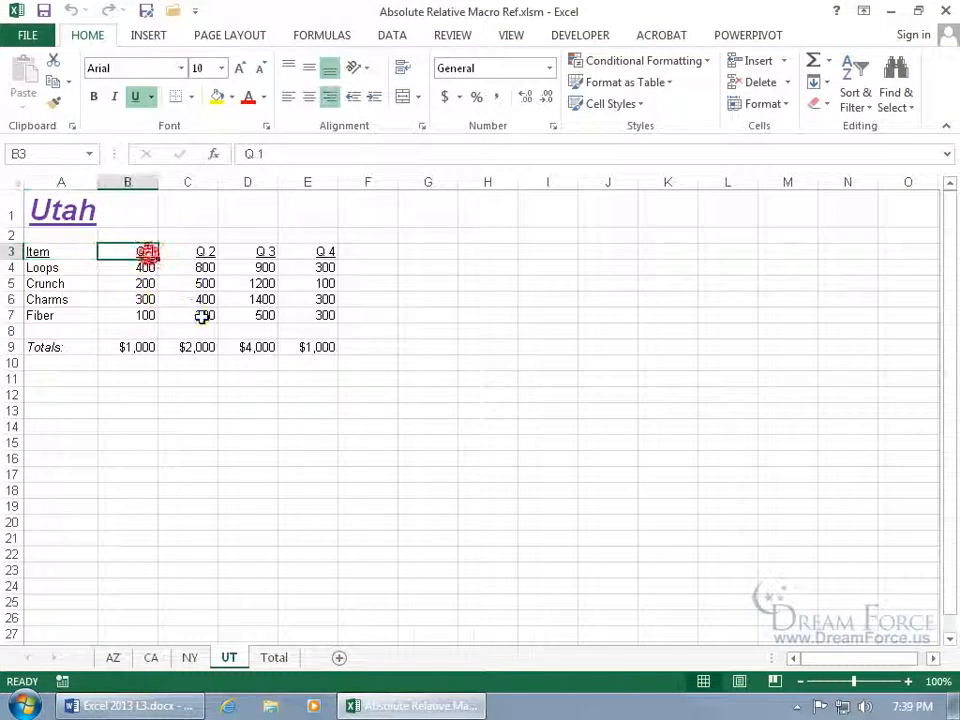
click(145, 267)
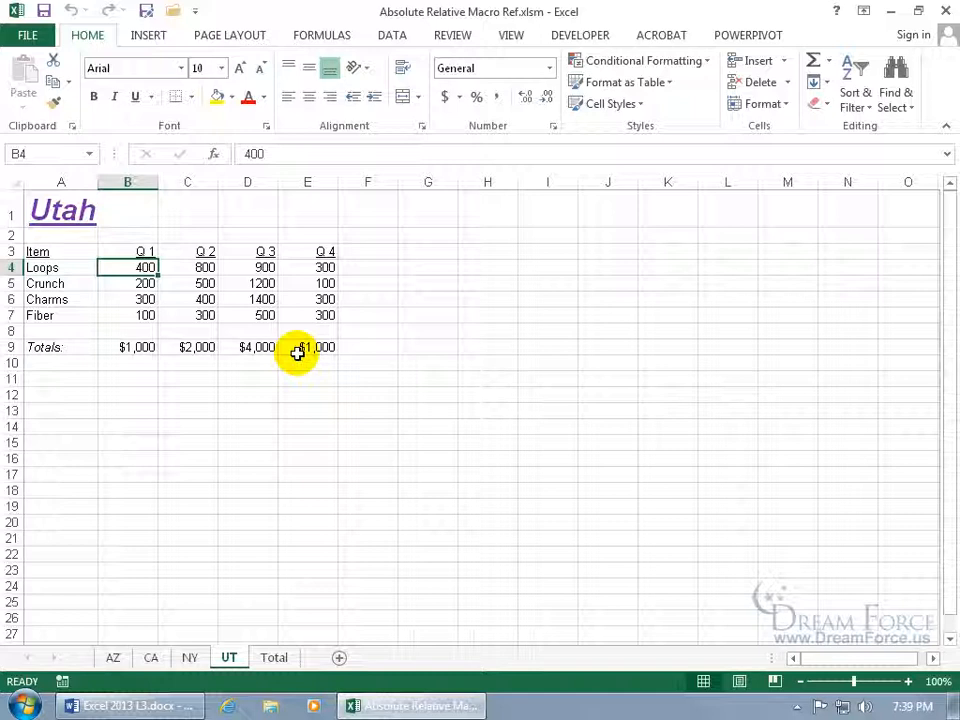
click(197, 253)
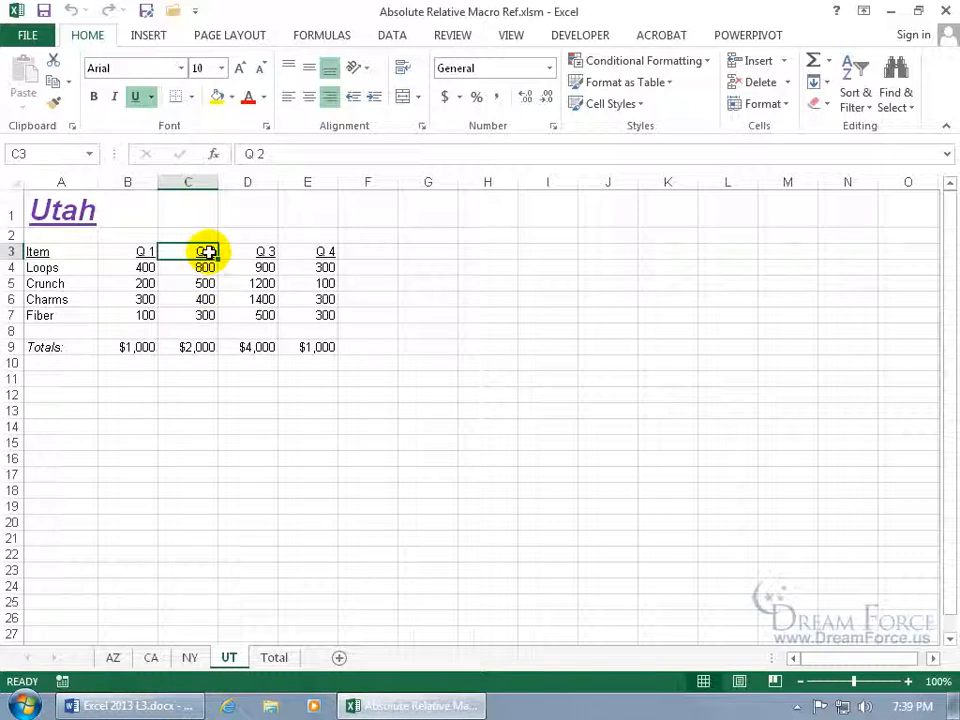
click(205, 267)
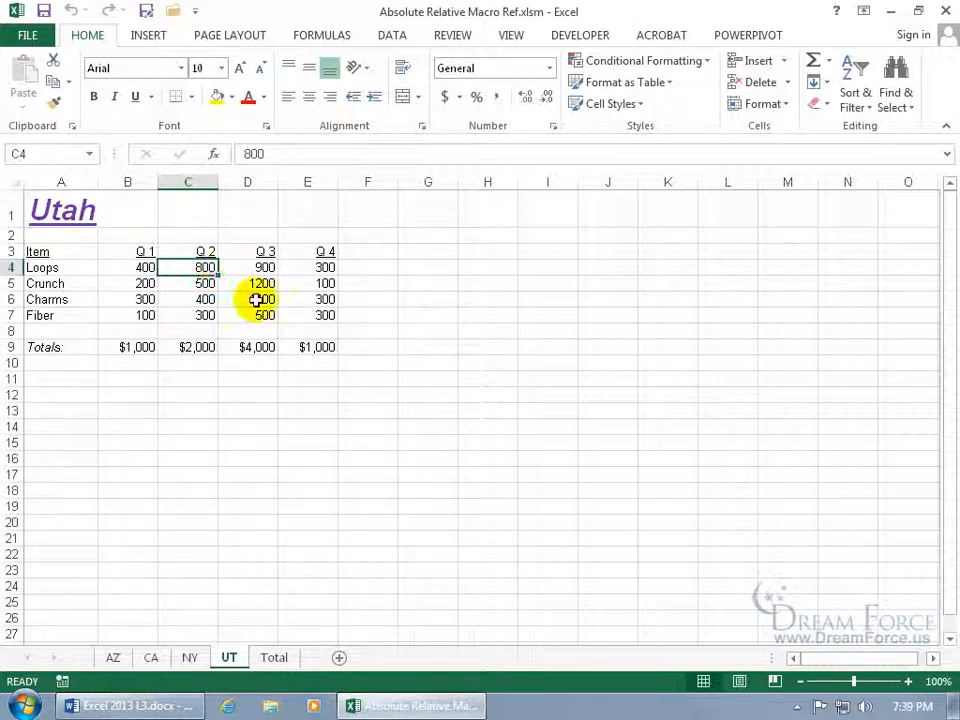
click(146, 267)
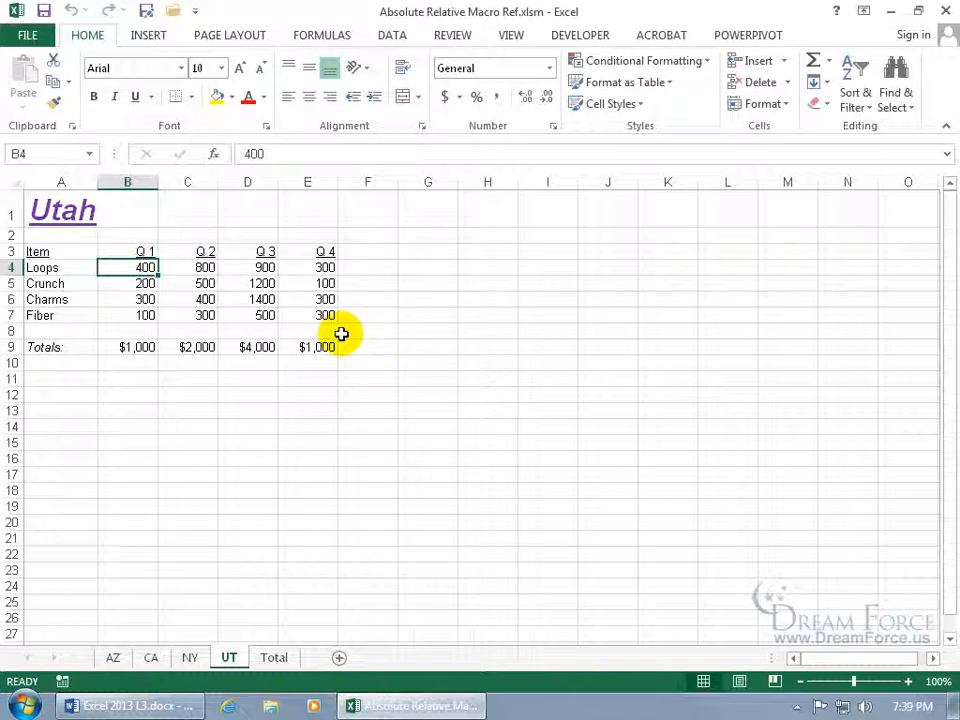
click(214, 330)
click(300, 314)
click(350, 287)
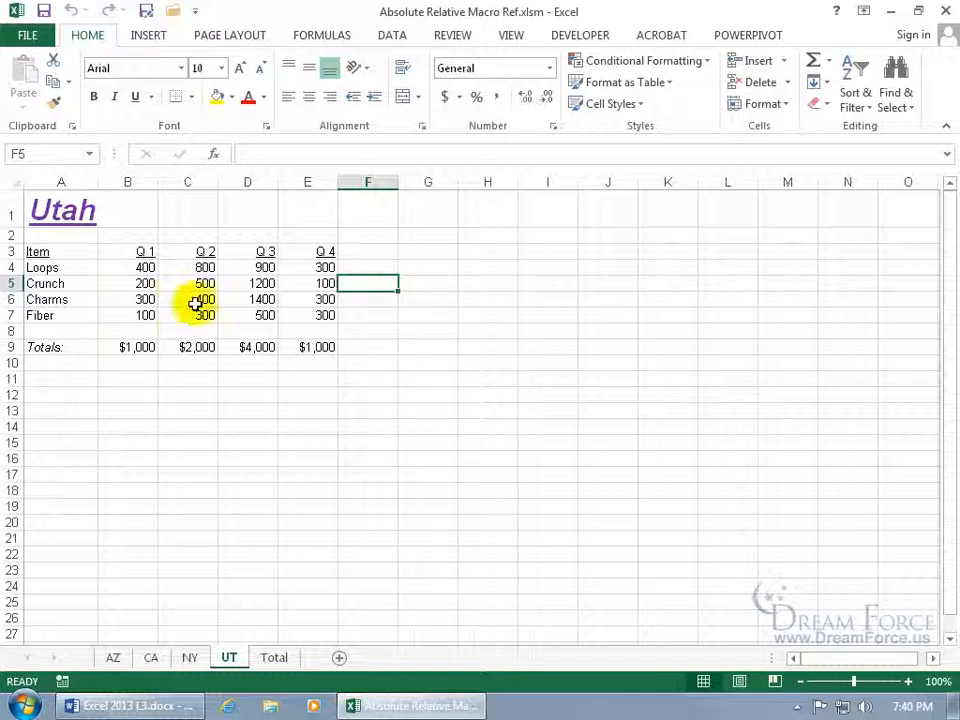
click(137, 251)
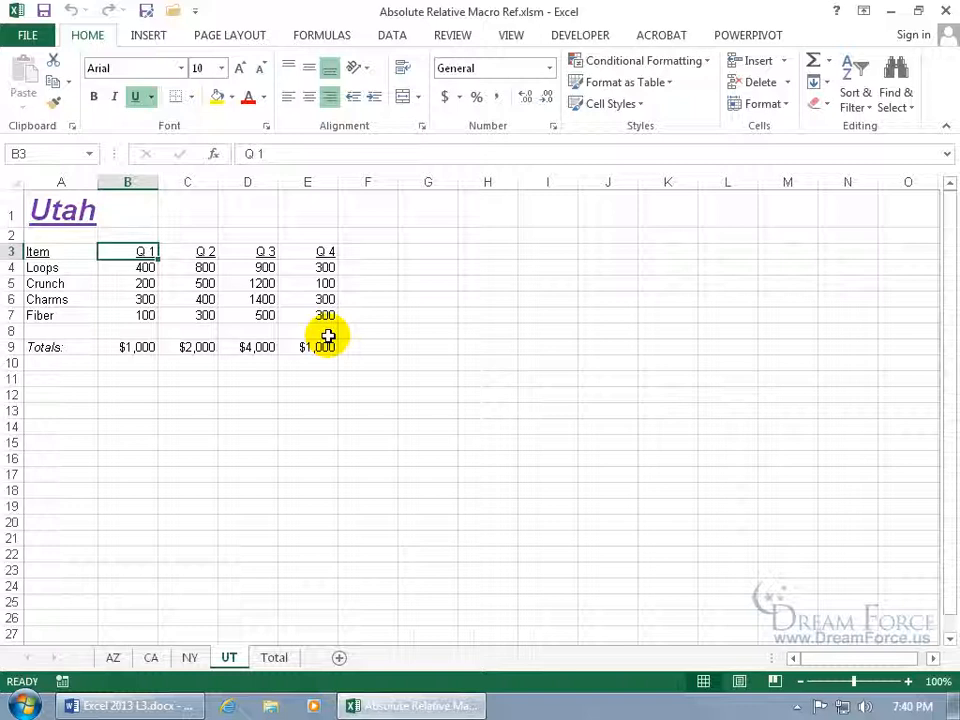
click(515, 44)
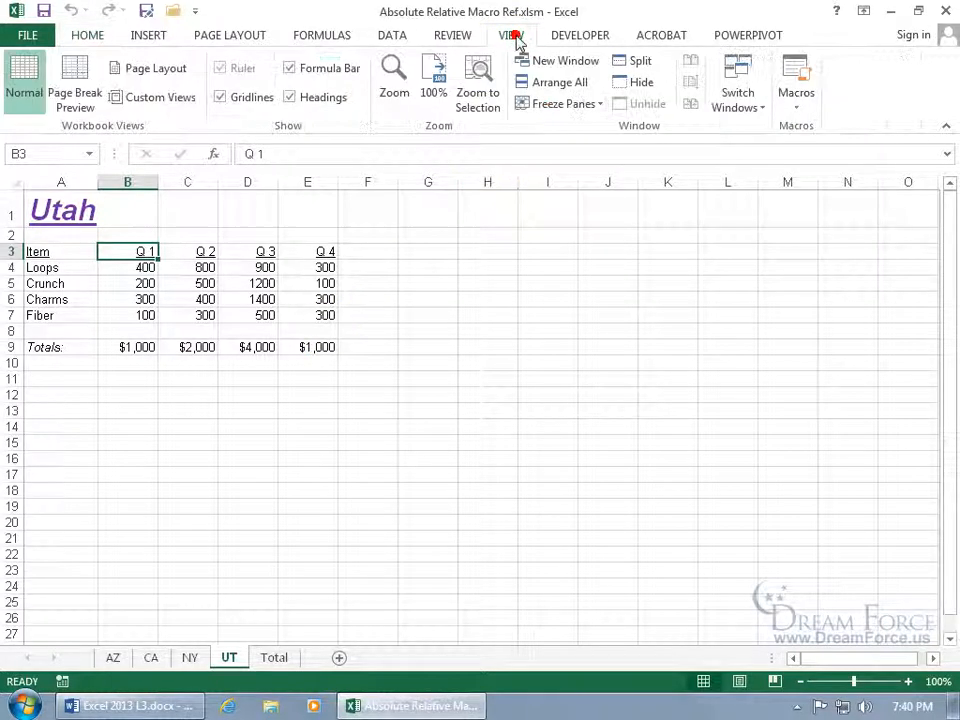
Start recording a macro named Absolute with shortcut Ctrl+m
click(797, 105)
click(800, 150)
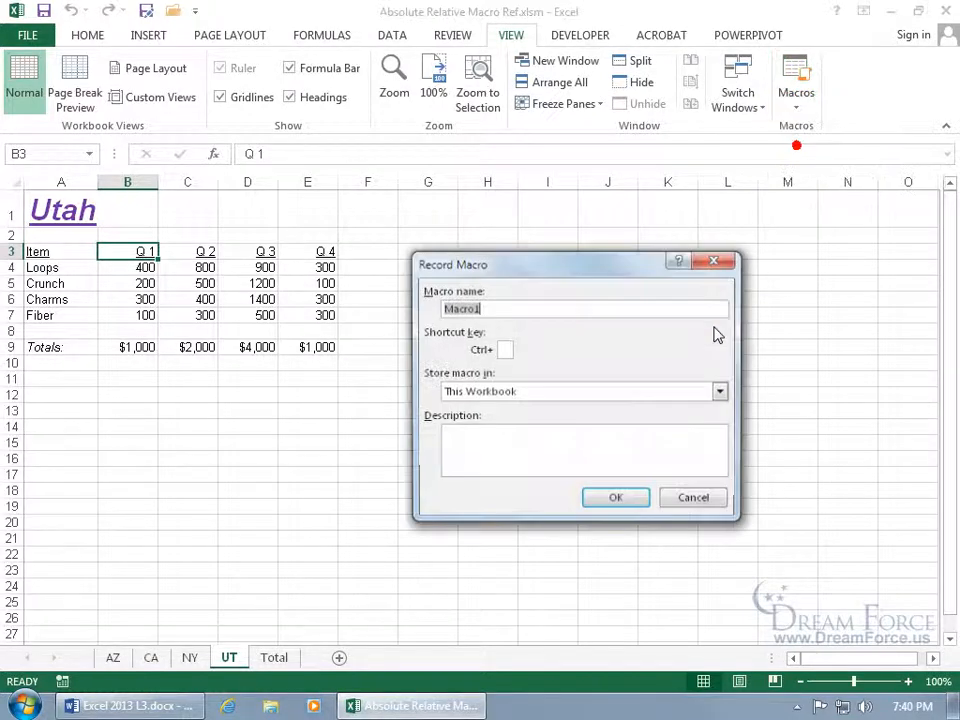
text(Absolute)
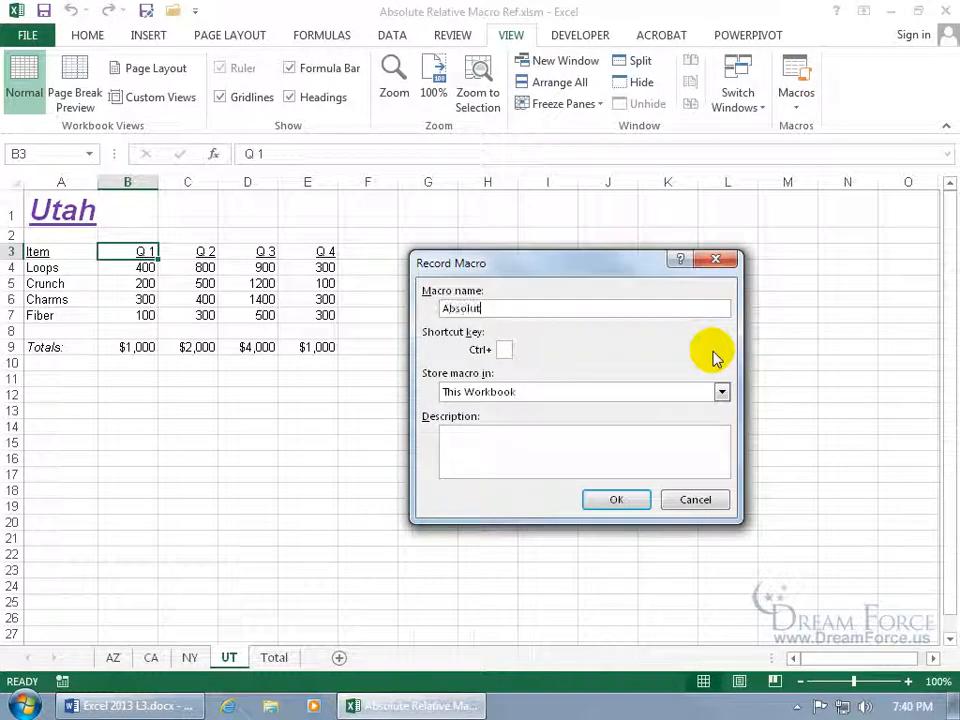
click(505, 349)
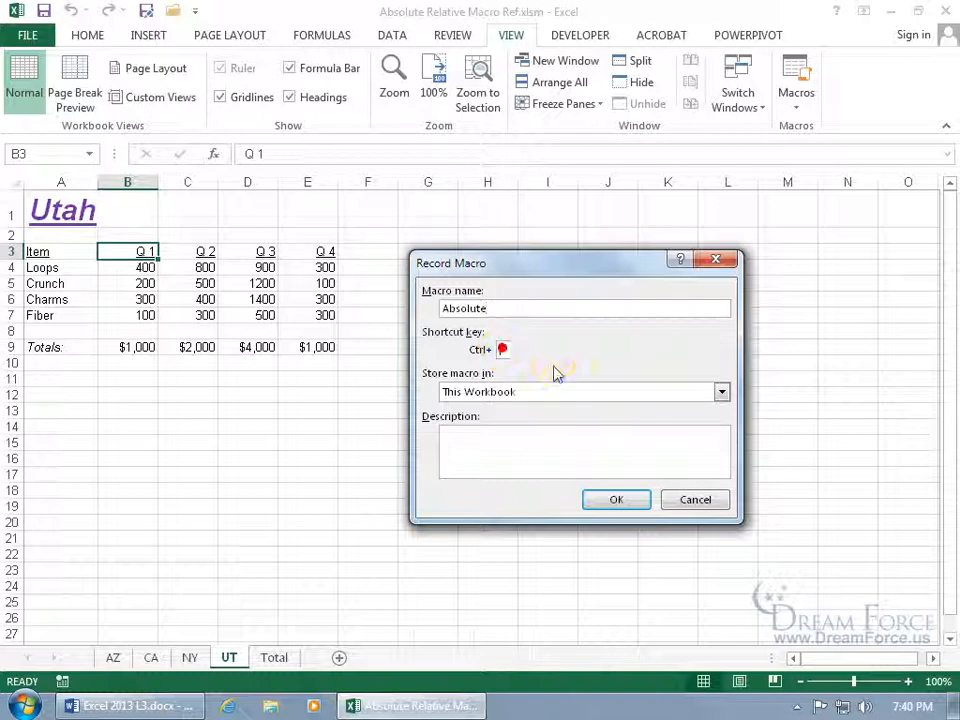
text(m)
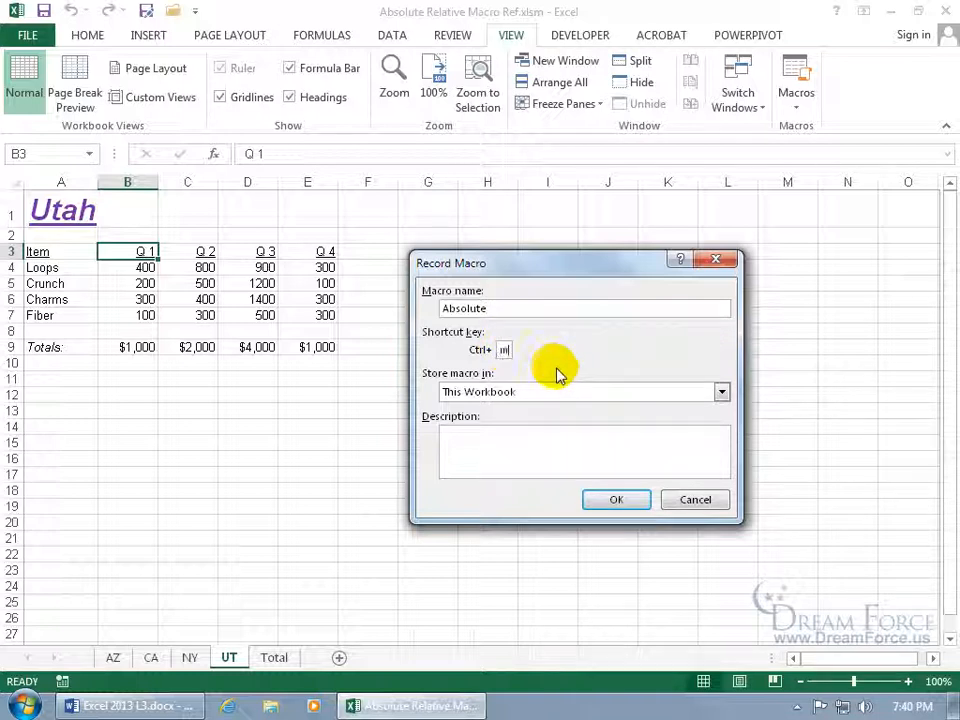
click(617, 500)
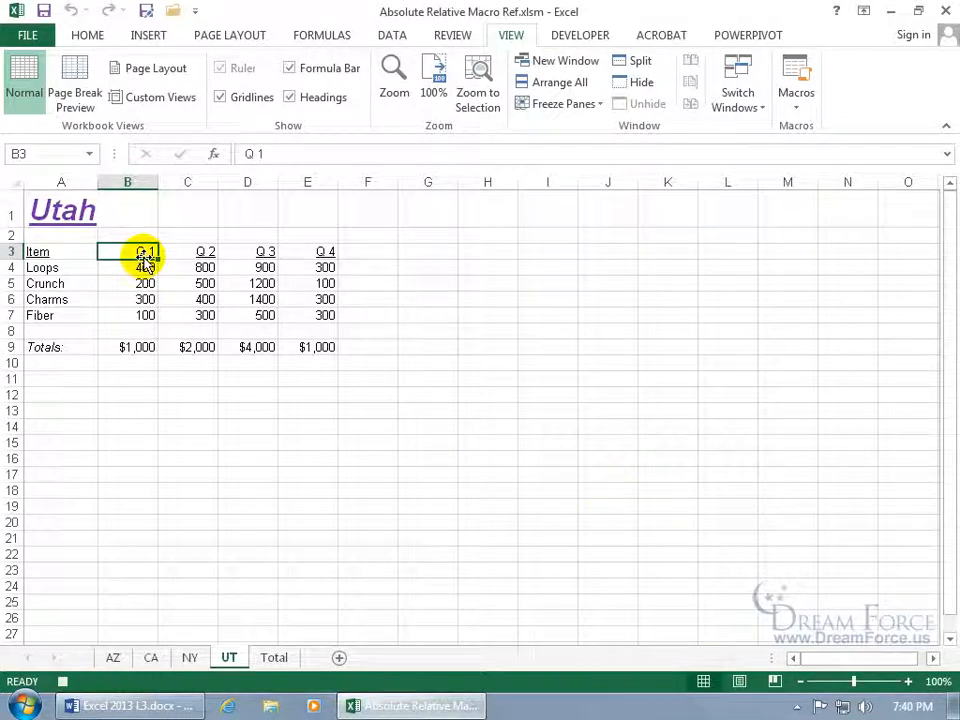
Bold Q 1 in B3, italicize 400 in B4, then stop recording
click(92, 36)
click(95, 98)
click(129, 267)
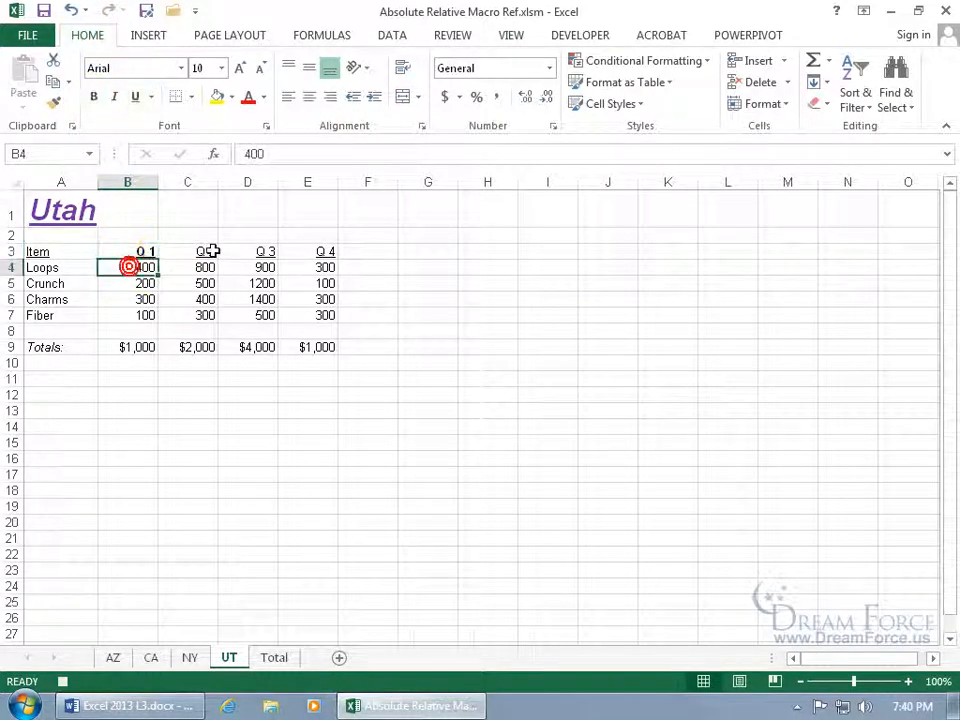
click(115, 97)
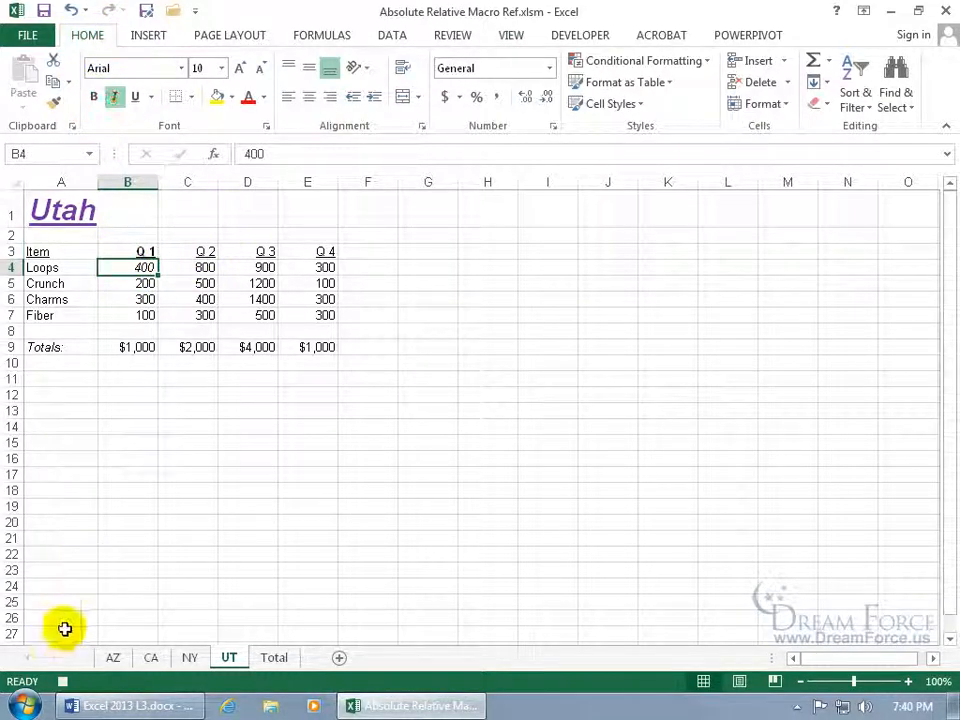
click(62, 681)
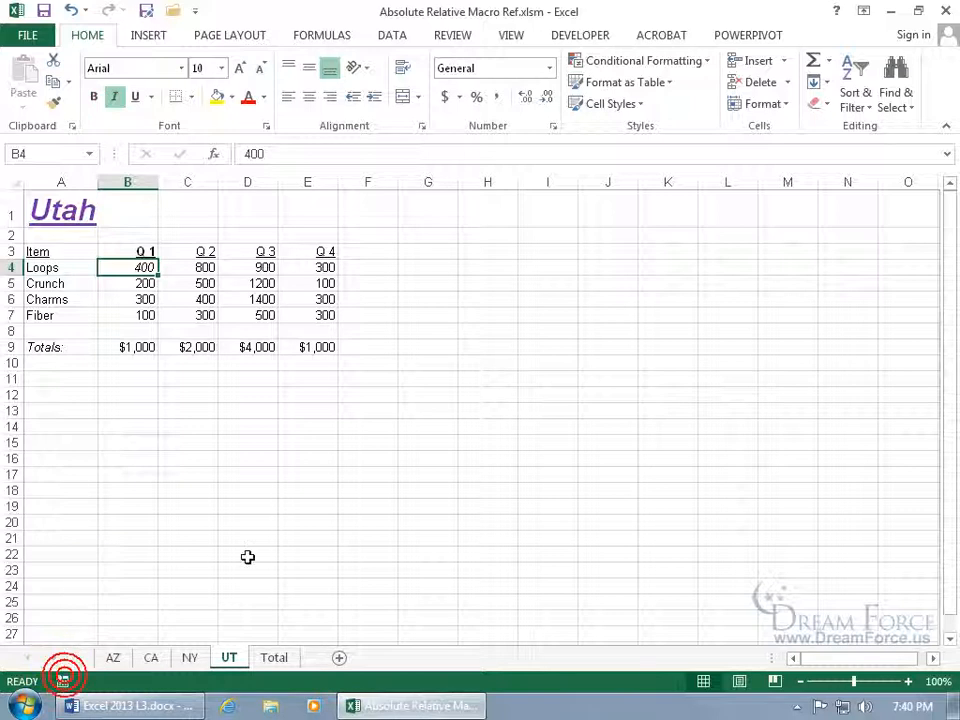
click(197, 252)
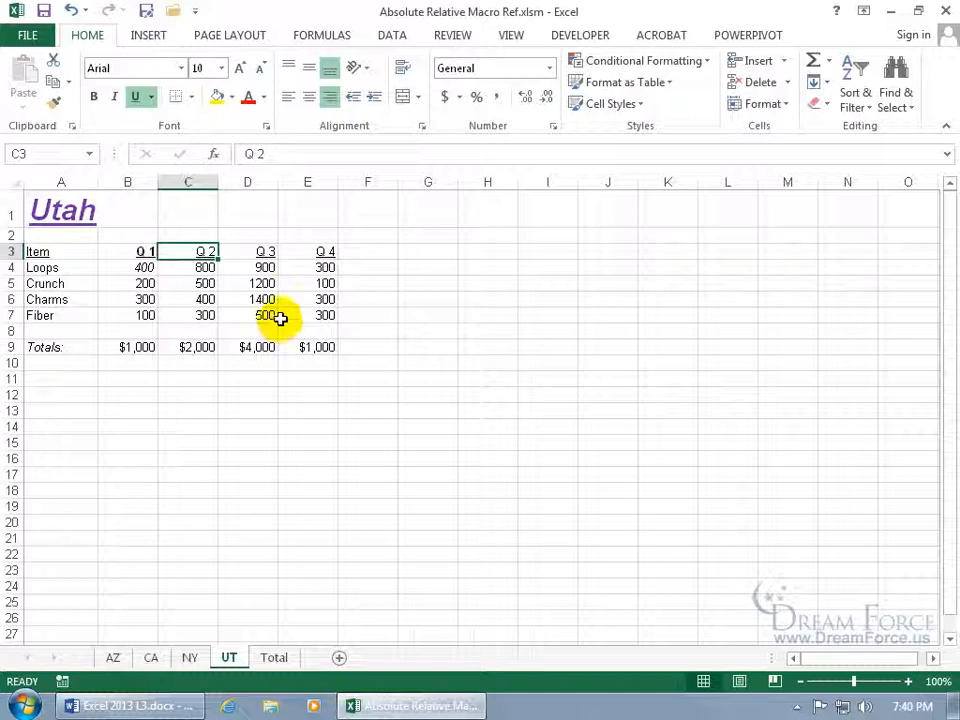
click(509, 38)
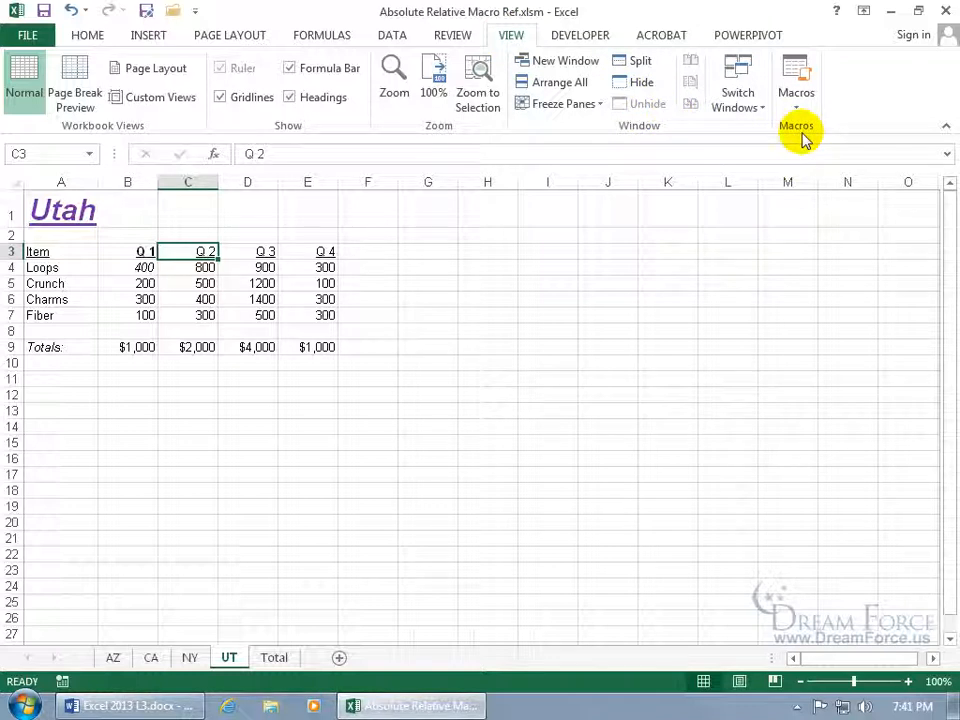
Run the Absolute macro and reapply italic to 400 in B4 with Ctrl+I
click(798, 72)
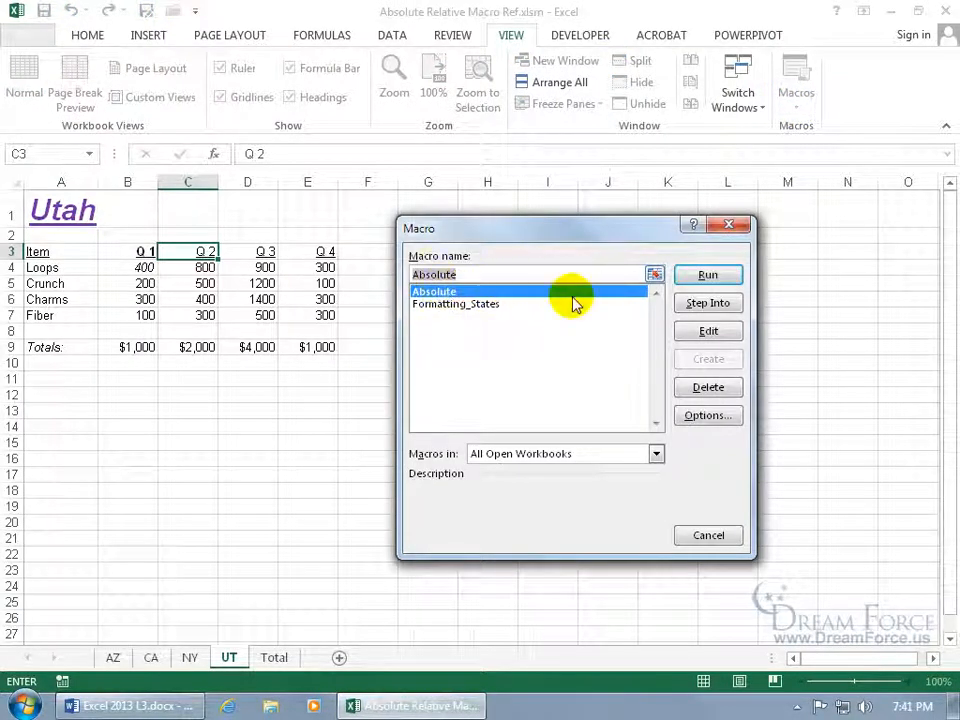
click(705, 274)
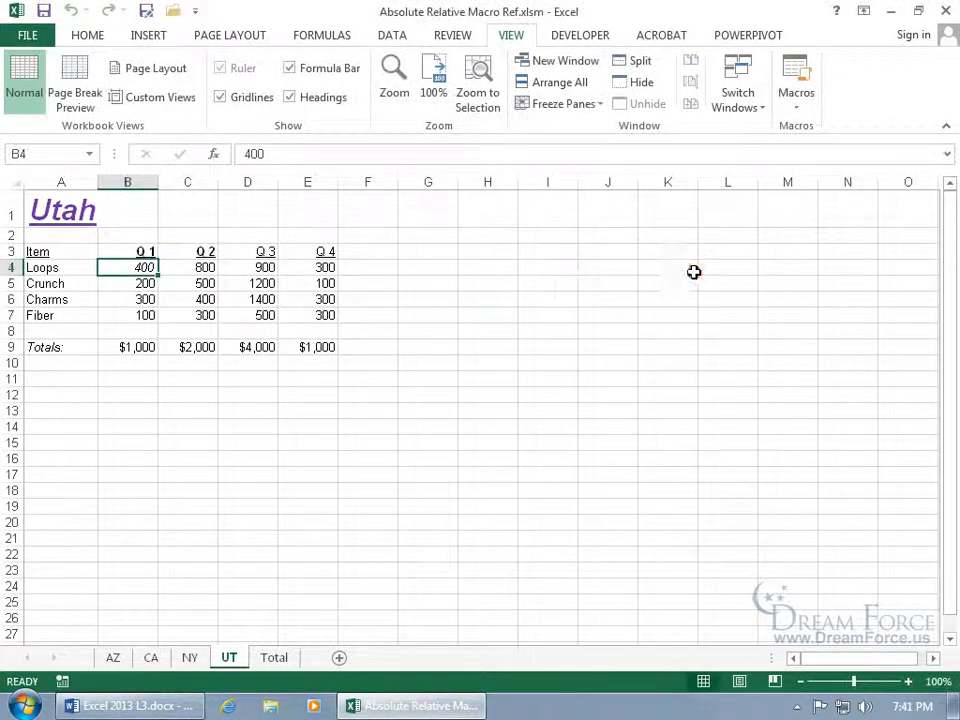
click(205, 252)
click(146, 270)
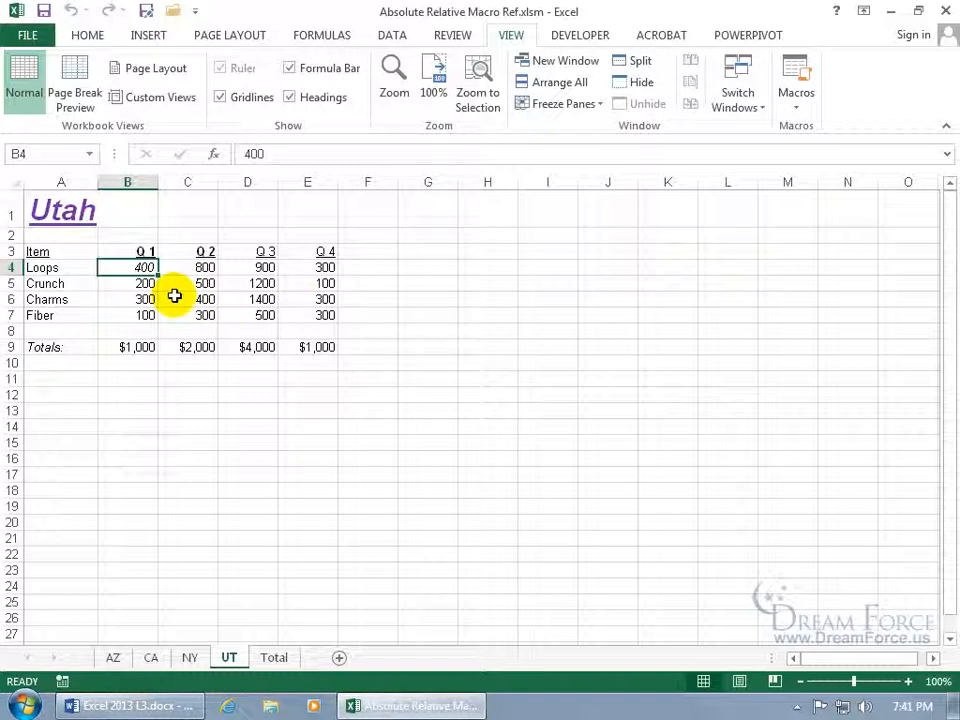
key(ctrl+i)
Test the result by selecting D3, D4, D9, range D5:D7 and empty cells I13 and I18
click(260, 251)
click(264, 265)
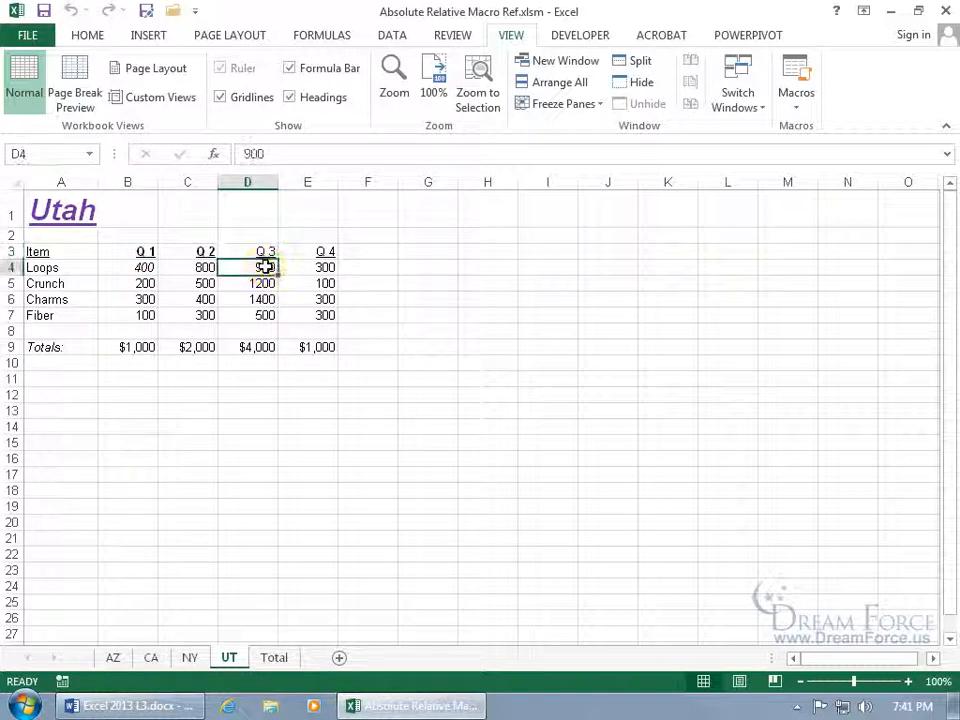
click(255, 346)
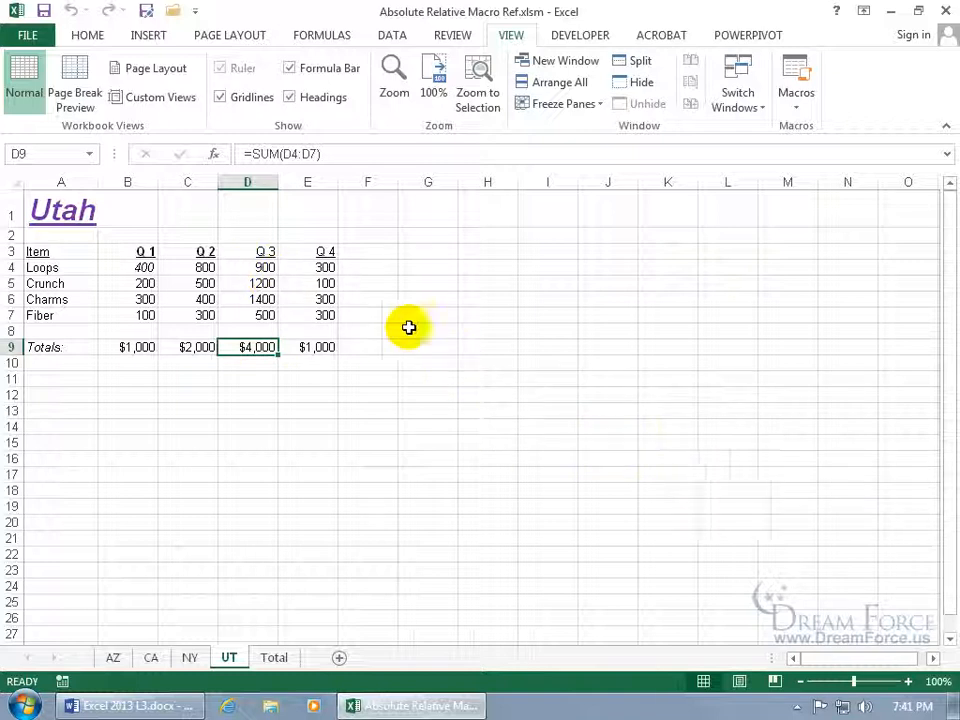
click(268, 251)
click(258, 268)
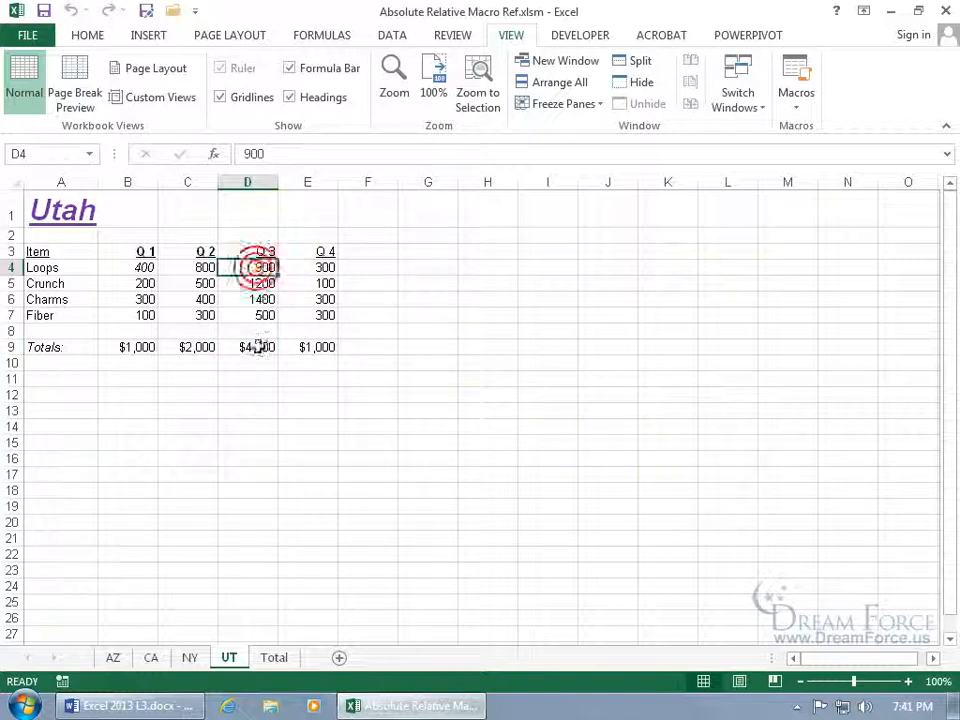
click(254, 346)
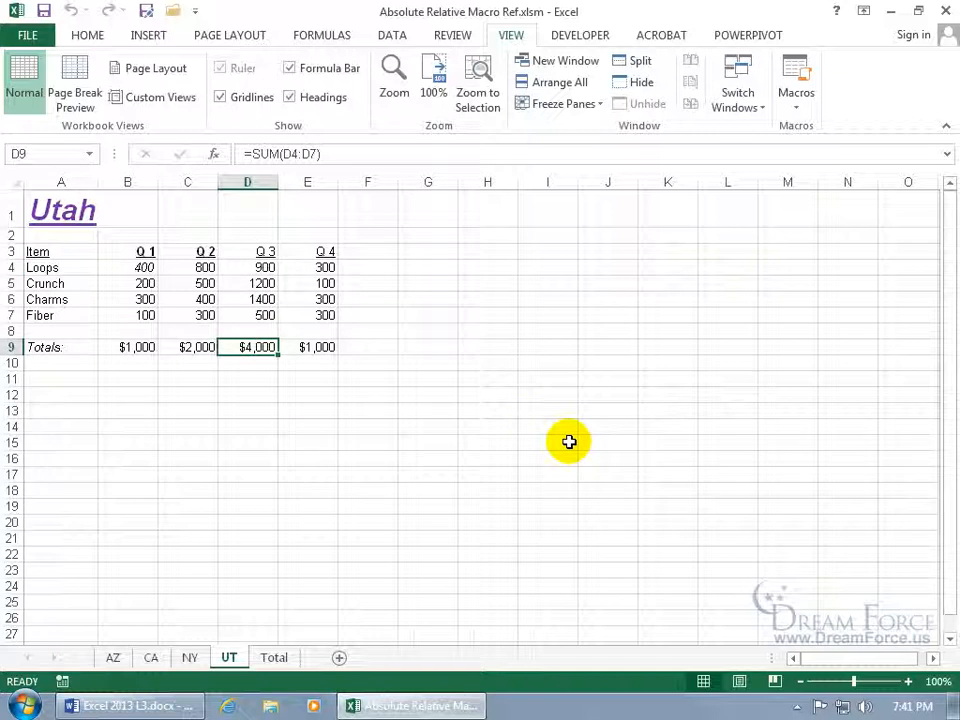
click(557, 412)
click(555, 428)
drag(263, 283, 262, 325)
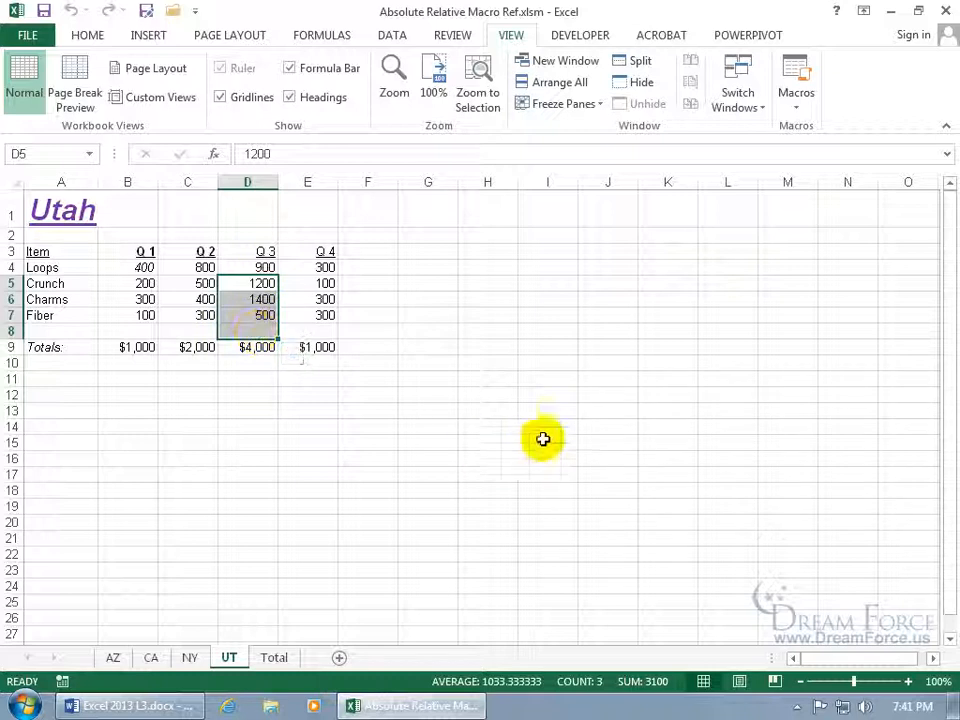
click(560, 410)
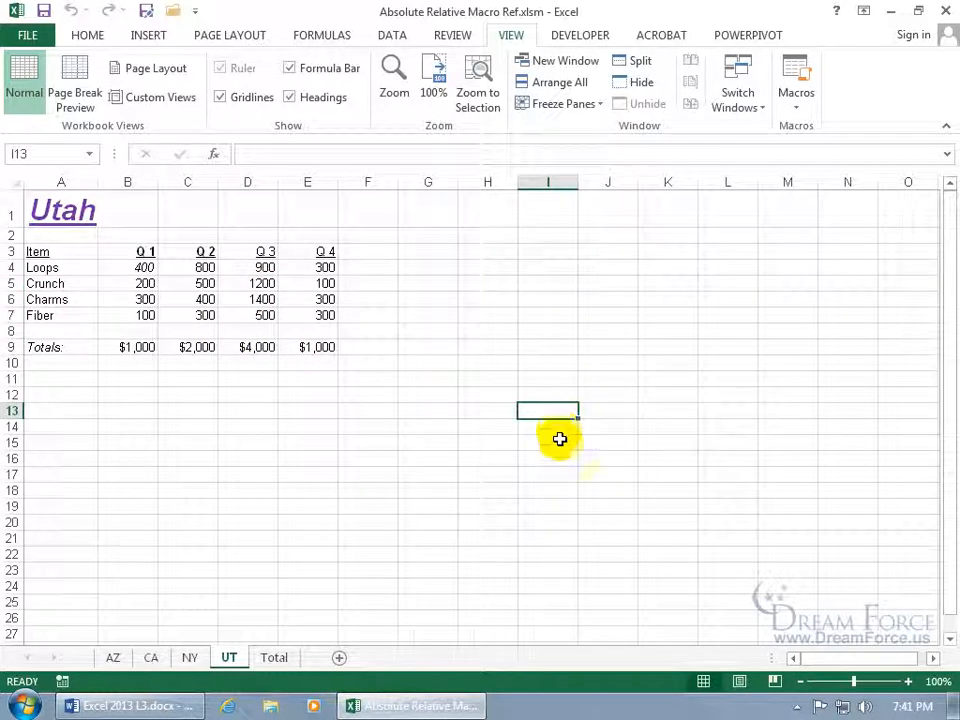
click(562, 492)
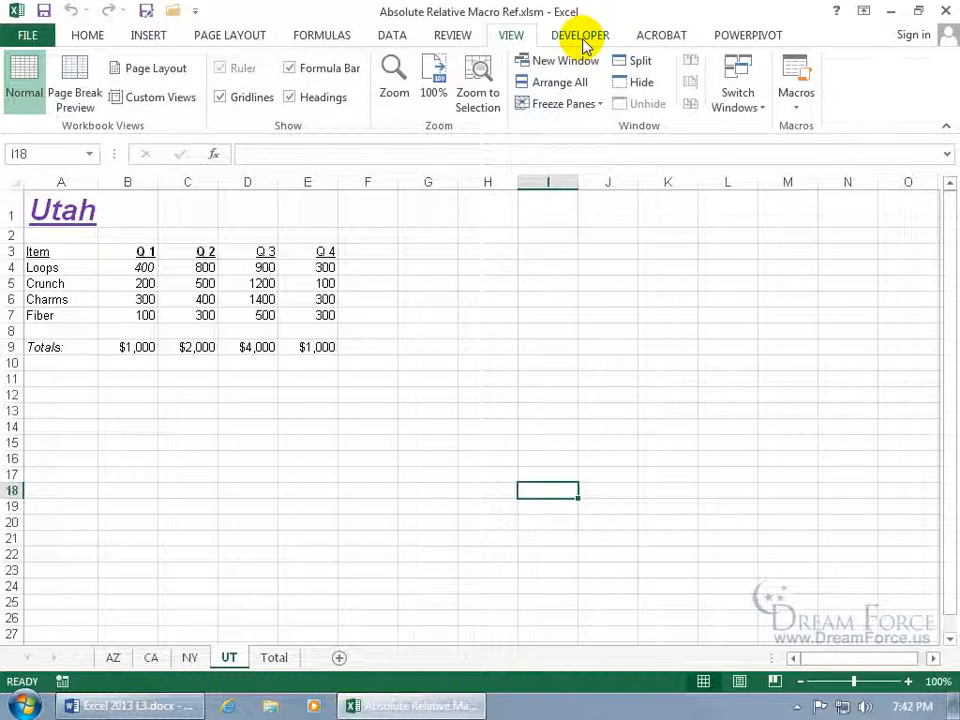
Check Customize the Ribbon, cancel Excel Options, and switch to the Developer tab
right_click(557, 53)
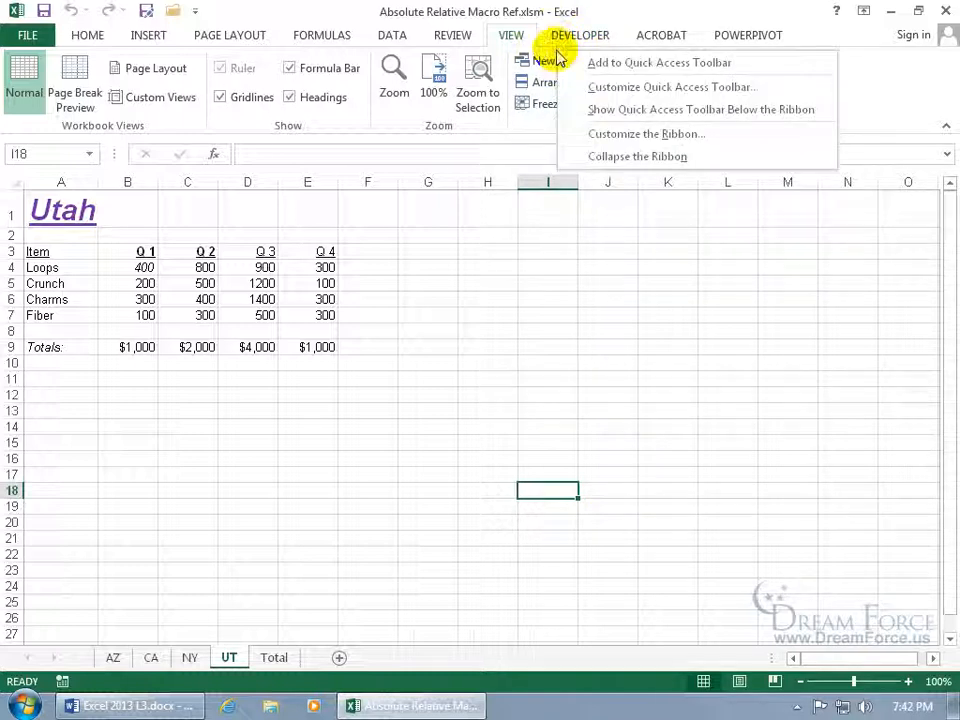
click(585, 133)
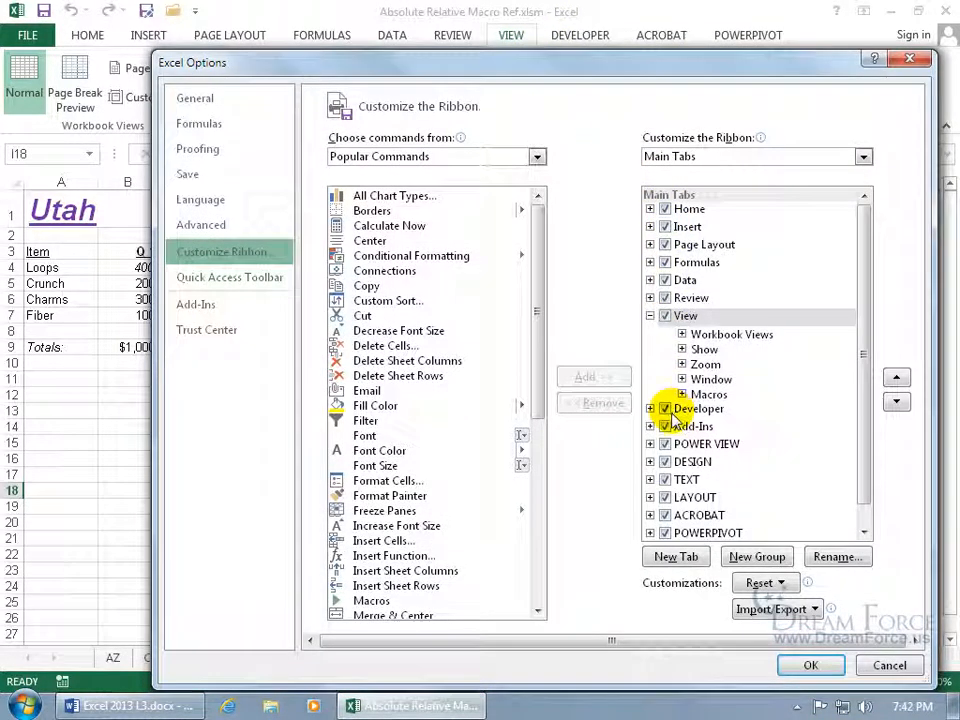
click(885, 665)
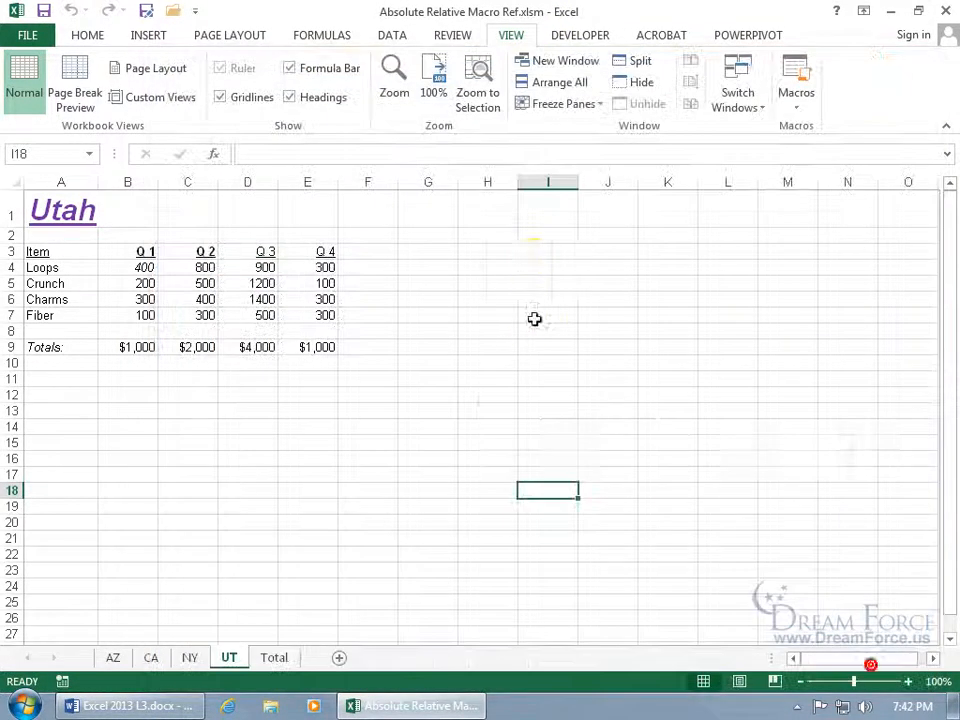
click(582, 36)
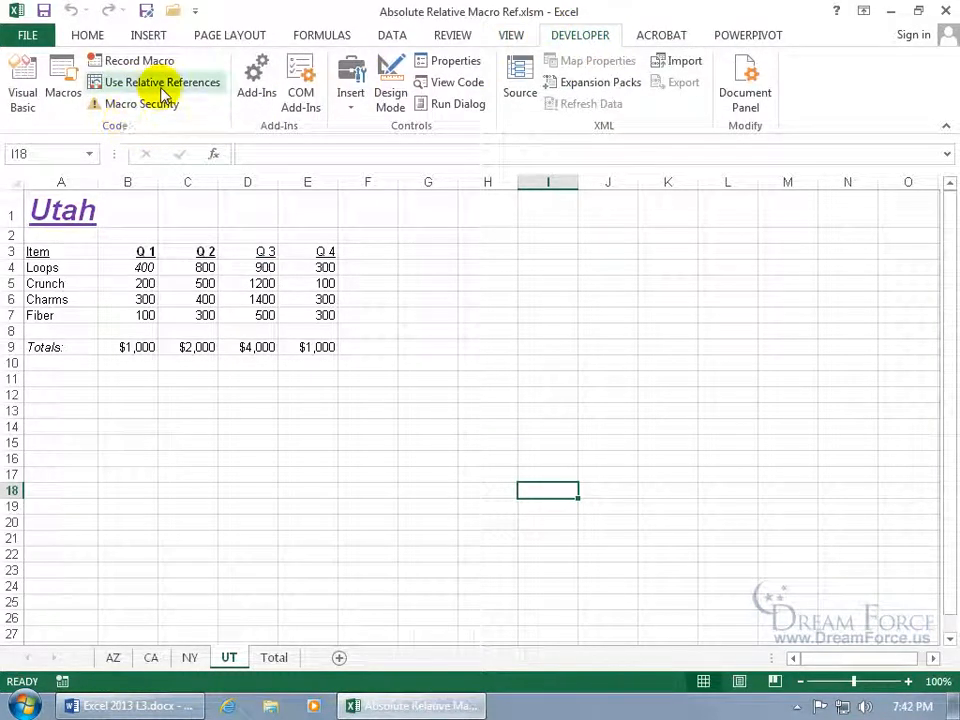
With D3 selected, turn on Use Relative References and start a new recording
click(306, 253)
click(262, 253)
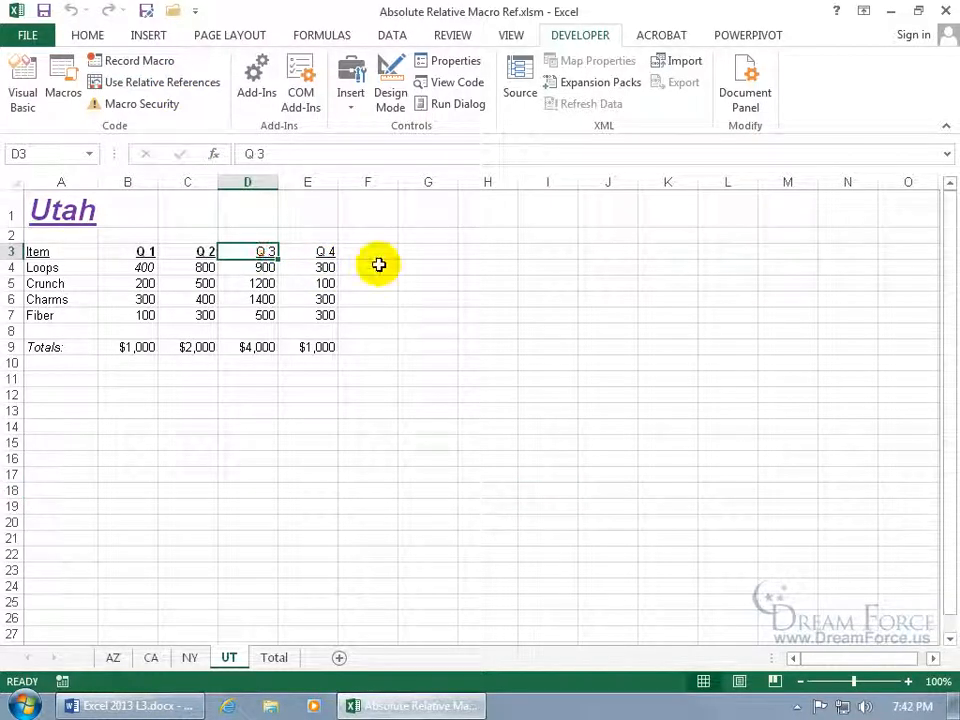
click(184, 90)
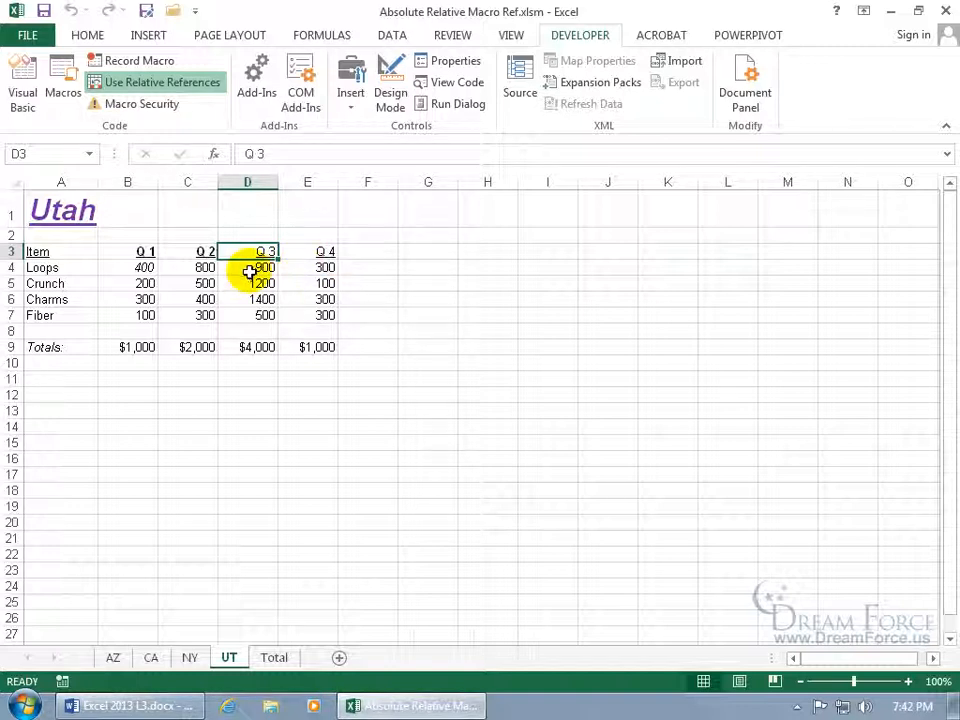
click(47, 681)
Record macro Relatives: italicize 900 in D4 and colour the $4,000 total in D9 red
text(Relatives)
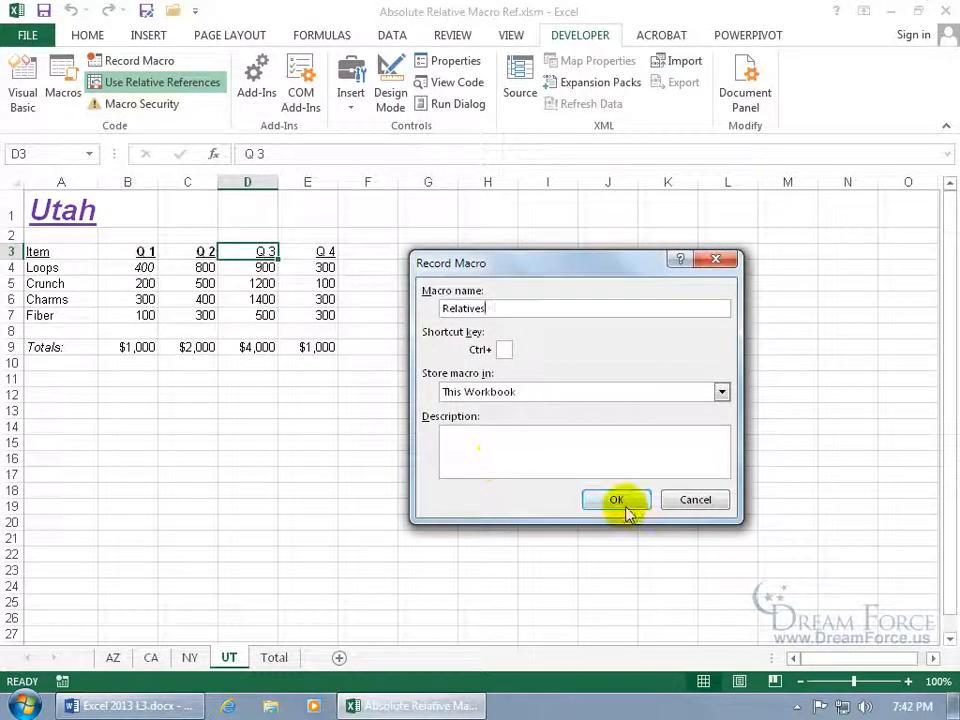
click(624, 504)
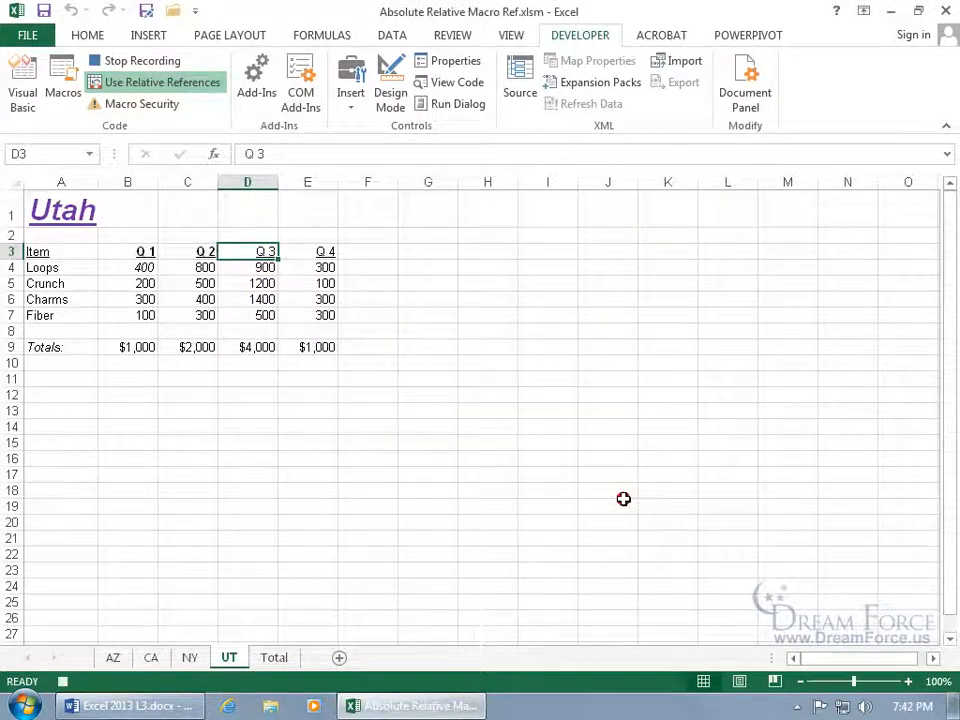
click(90, 38)
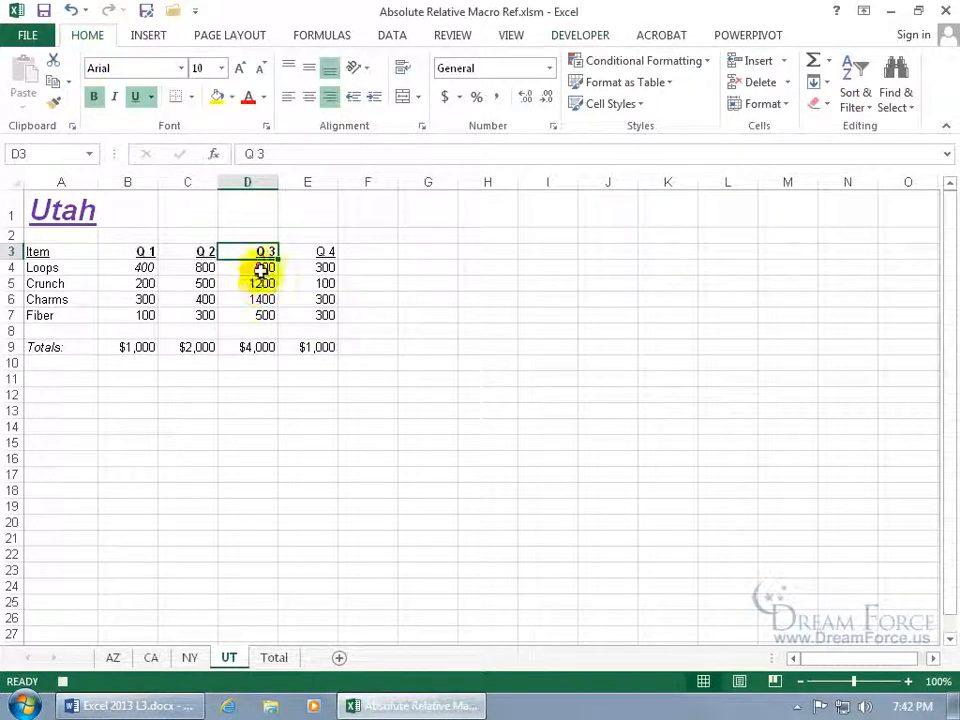
click(259, 268)
click(114, 96)
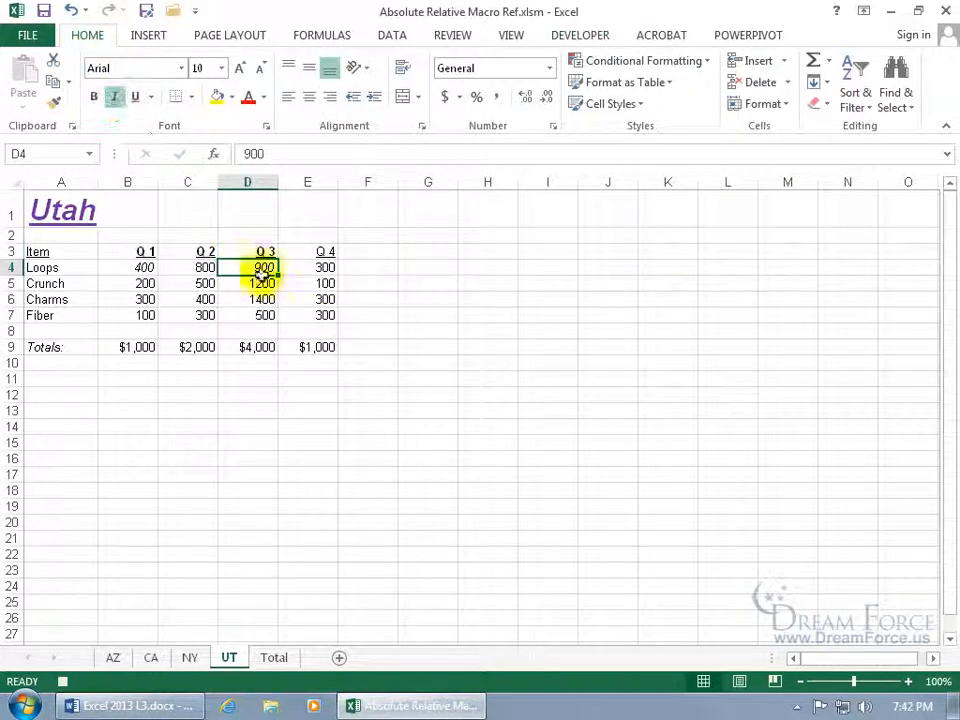
click(255, 346)
click(249, 102)
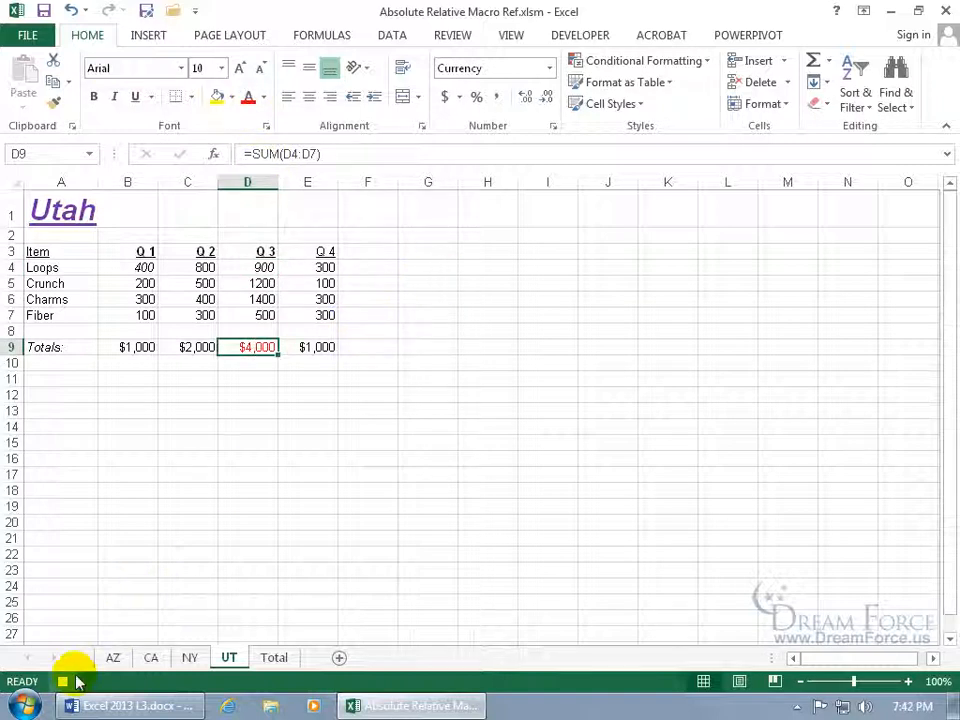
Run Relatives from E3, turning the $1,000 total in E9 red
click(324, 256)
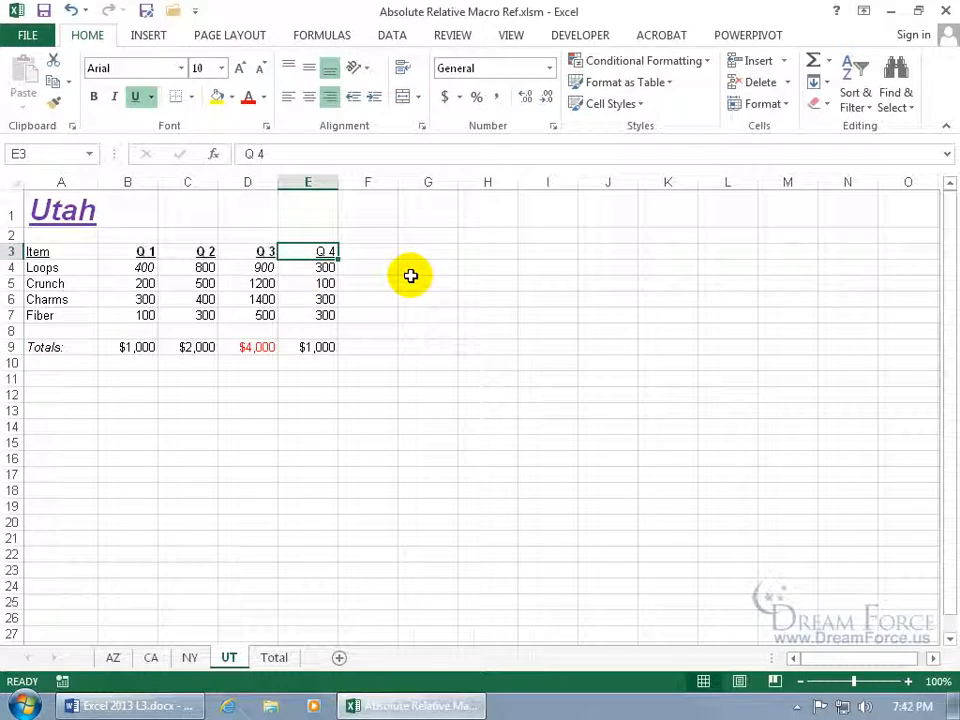
click(511, 36)
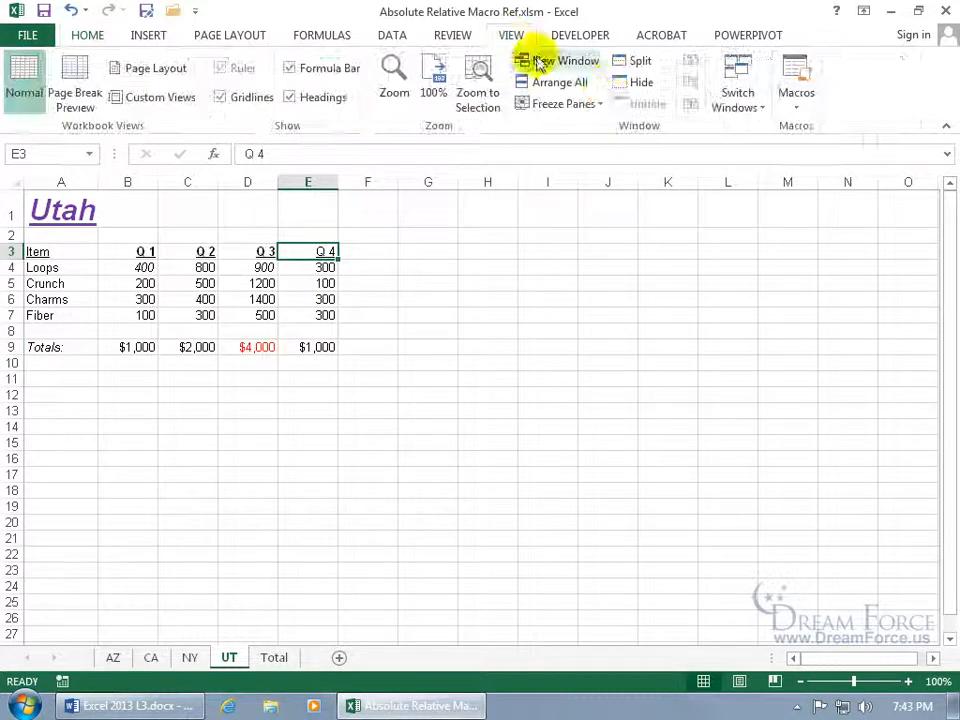
click(796, 76)
click(434, 316)
click(690, 274)
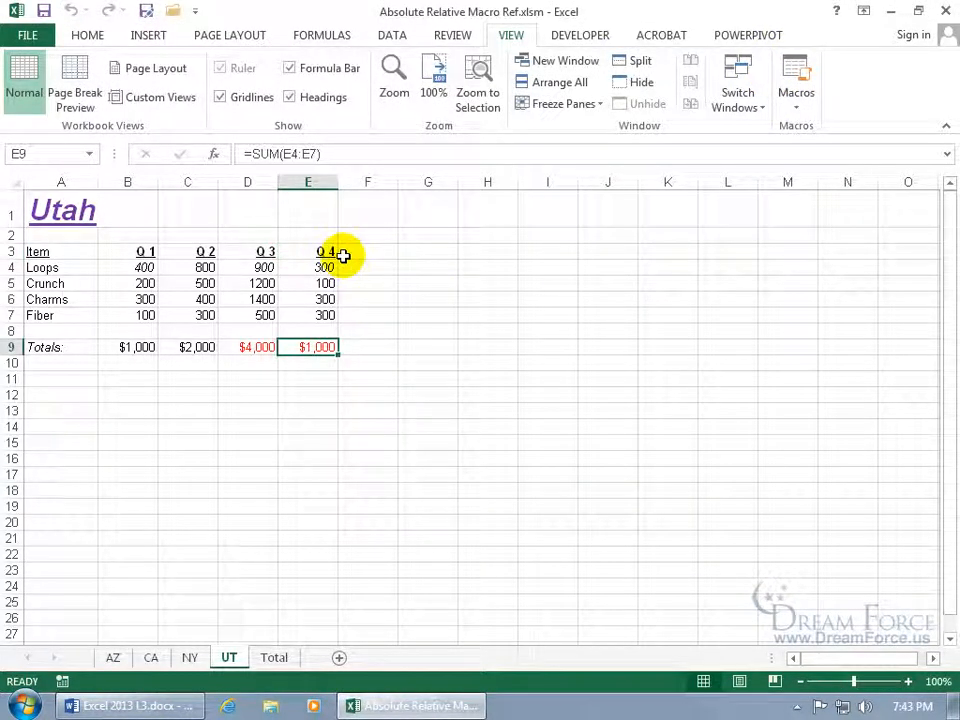
click(594, 34)
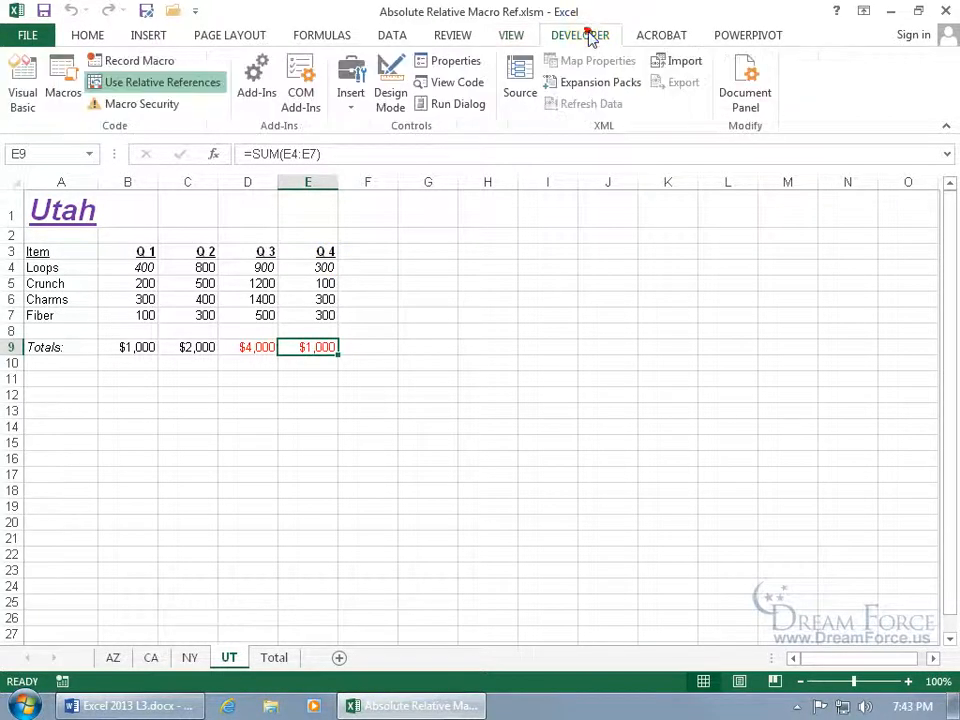
Turn off relative references and select the MP3 sales figures in B9:H12
click(195, 84)
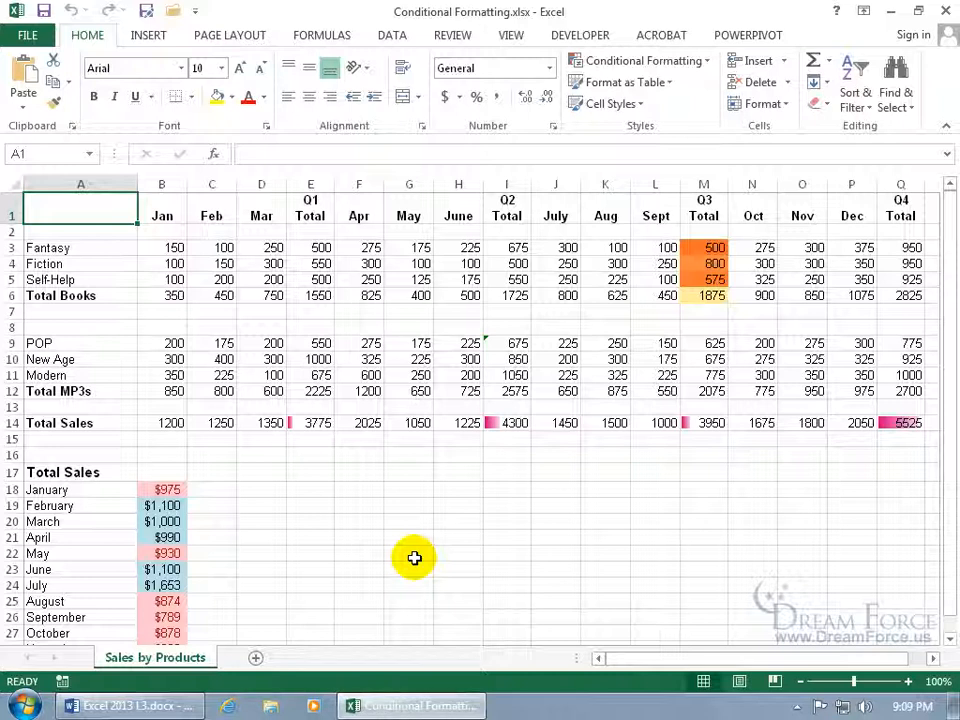
drag(178, 344, 455, 390)
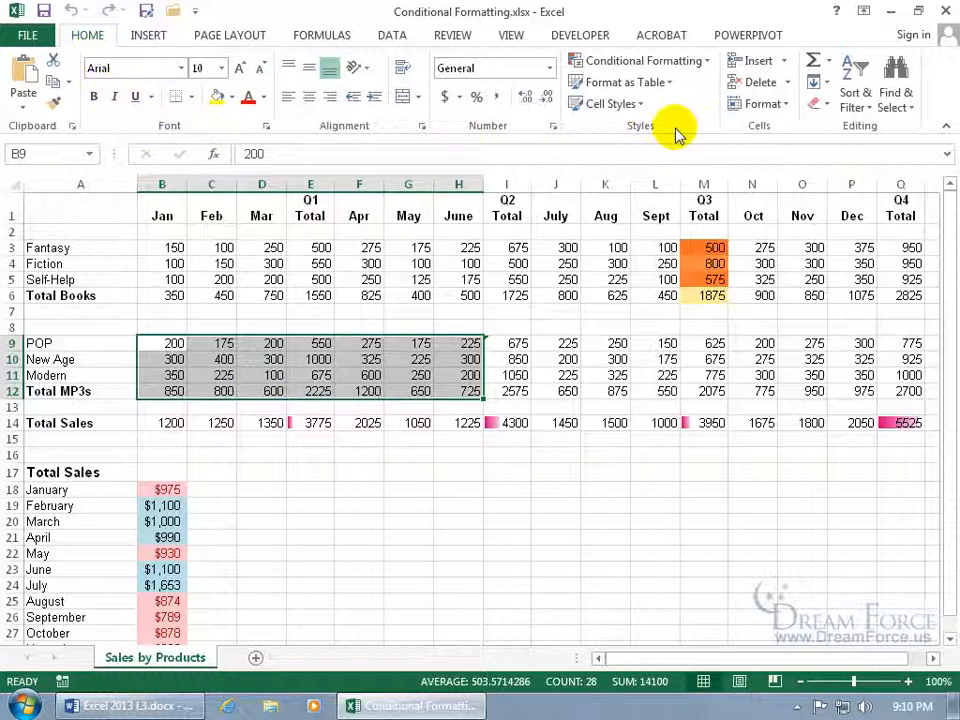
Start a Greater Than highlight rule for B9:H12 with a threshold of 500
click(690, 62)
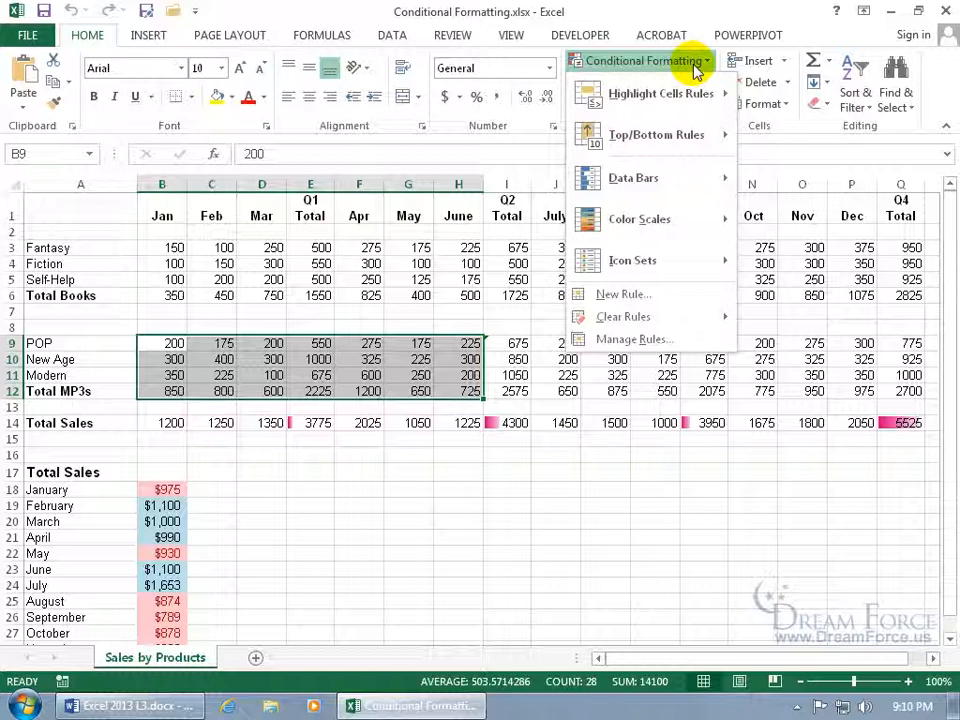
mouse_move(681, 98)
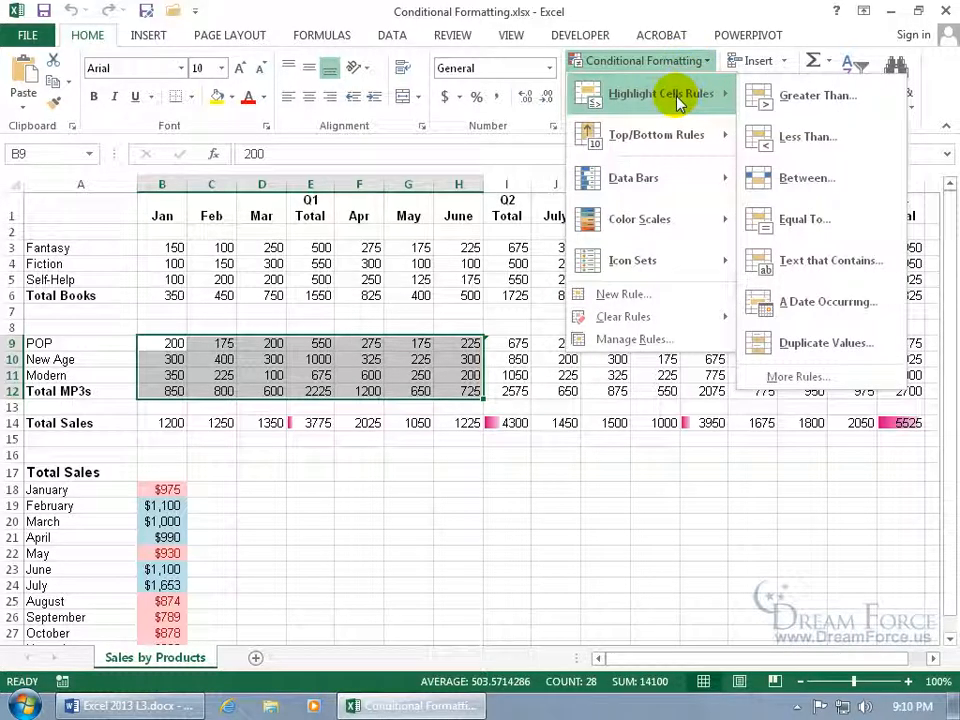
click(810, 106)
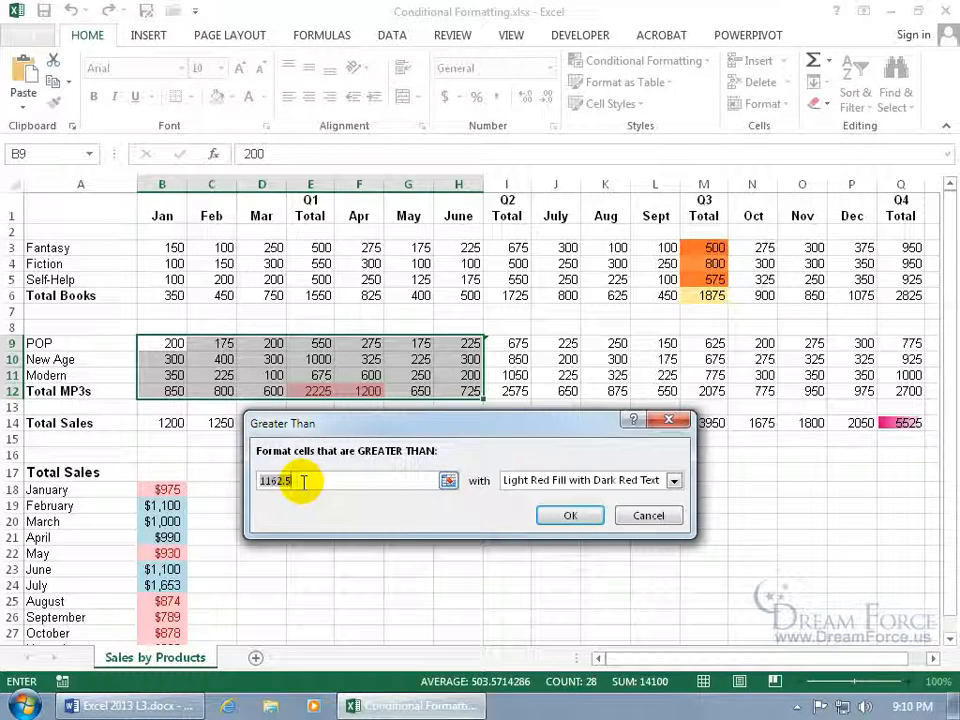
click(303, 481)
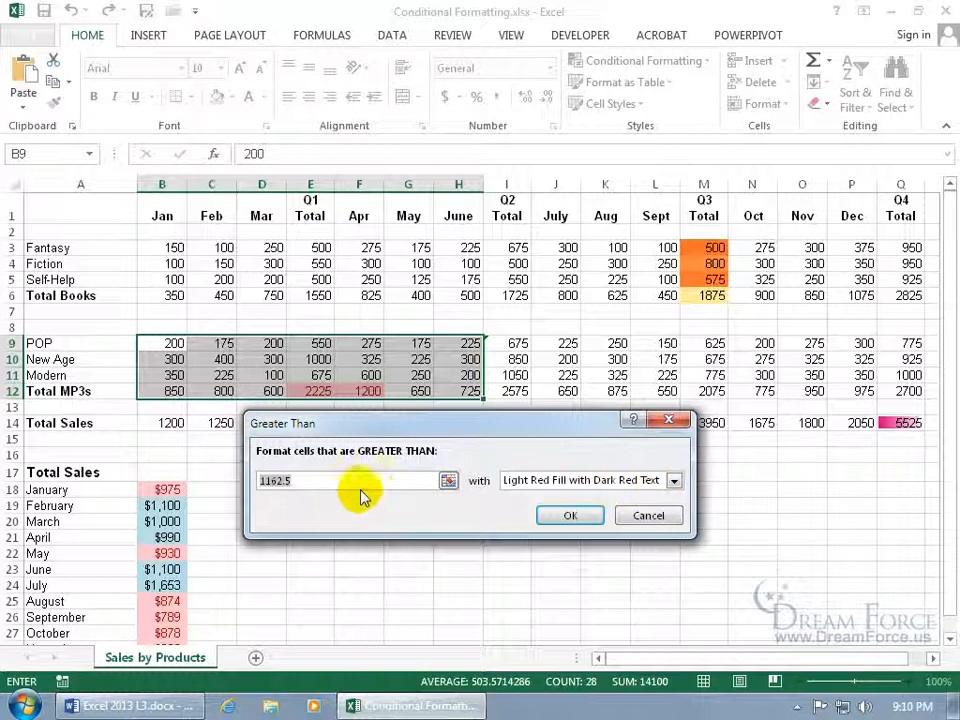
key(BackSpace)
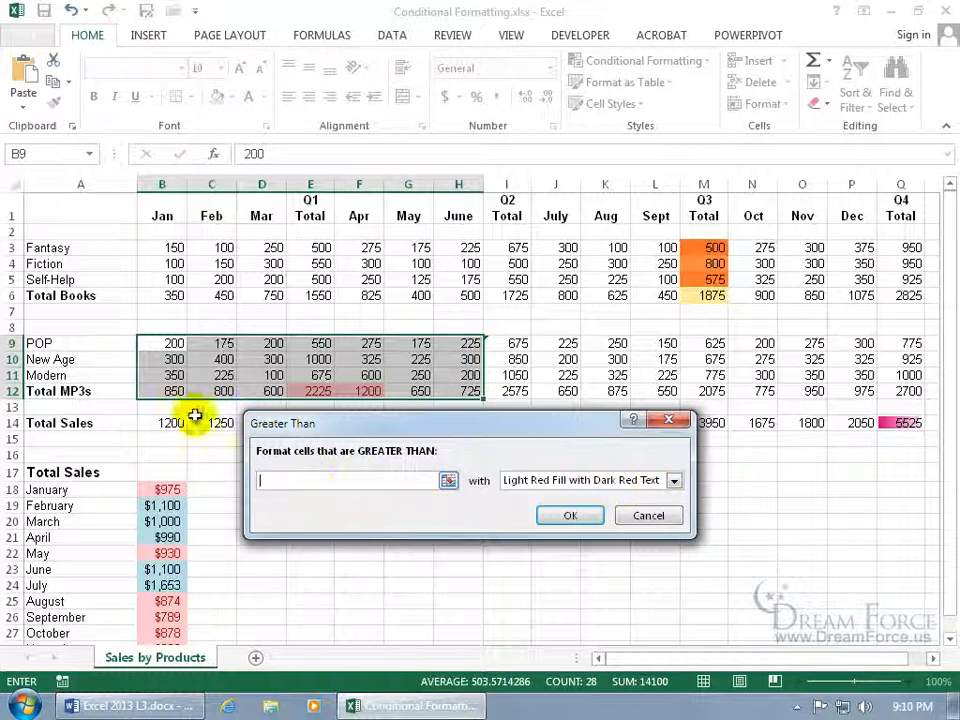
click(174, 343)
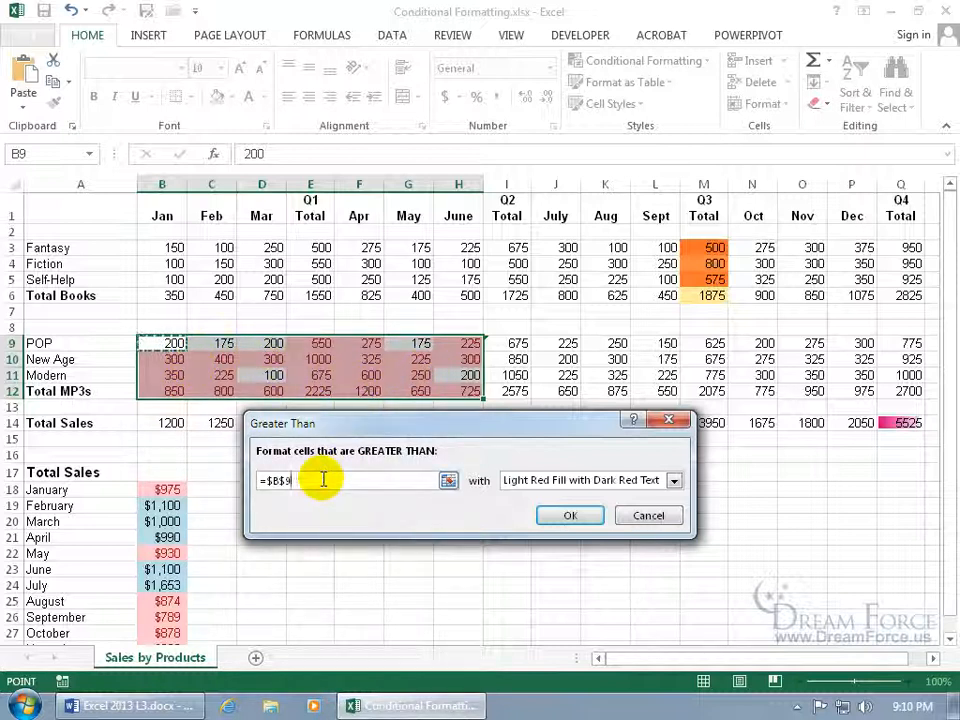
drag(322, 479, 243, 480)
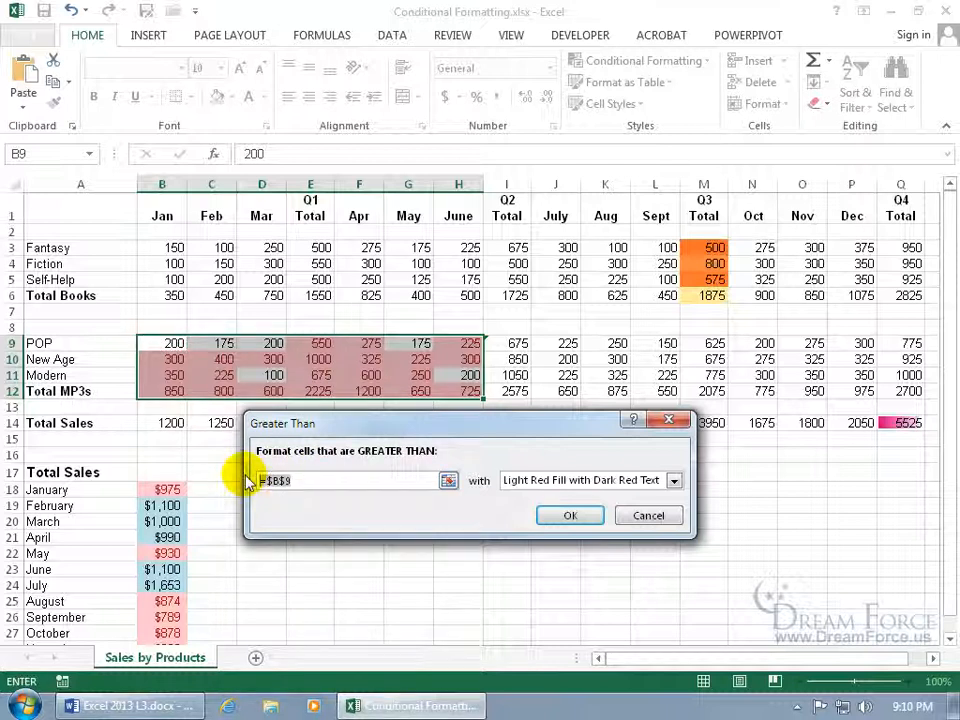
text(500)
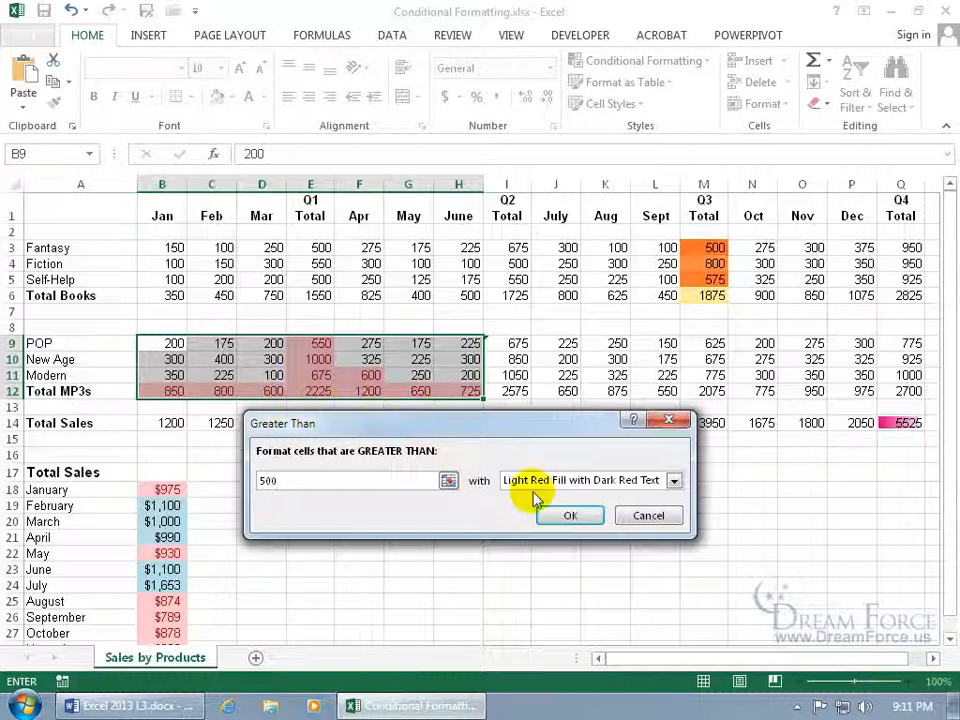
Choose Green Fill with Dark Green Text, then glance at the Custom Format settings without using them
click(673, 481)
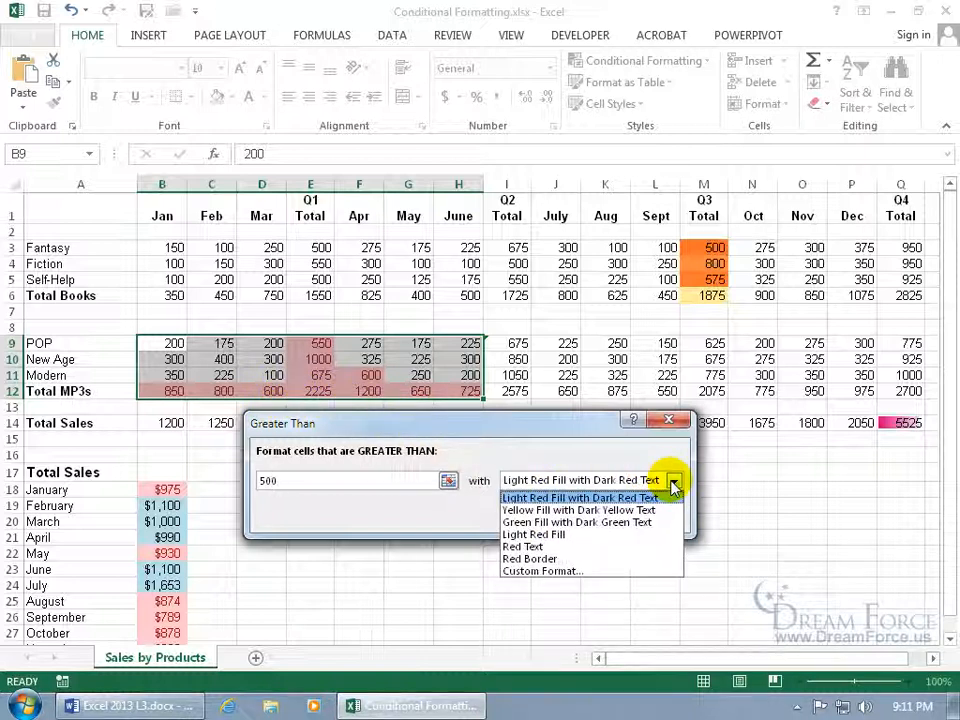
click(640, 522)
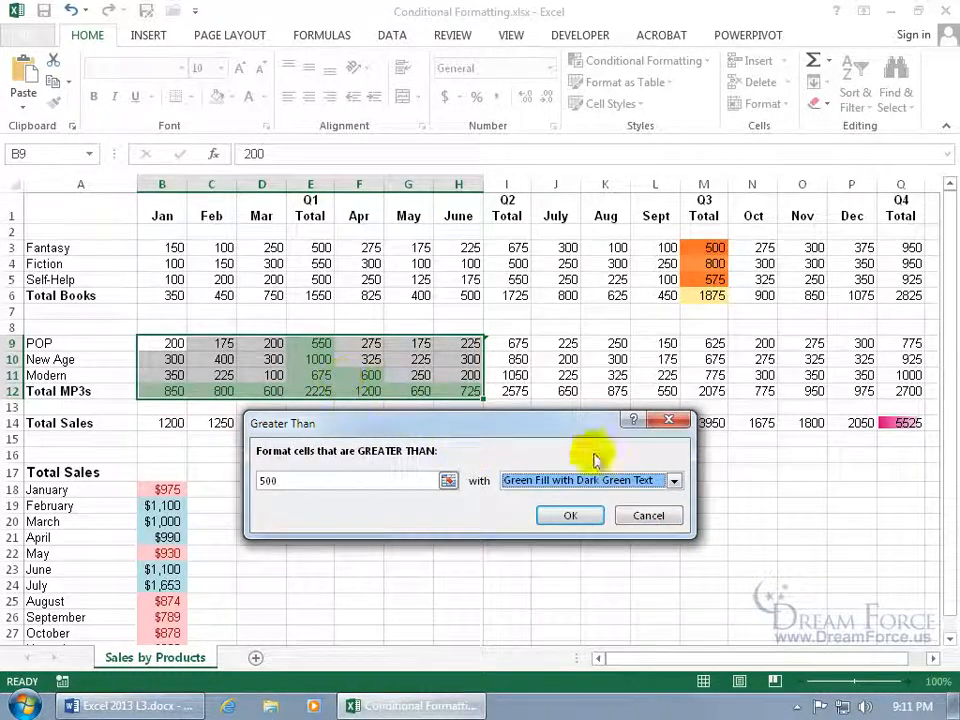
click(672, 481)
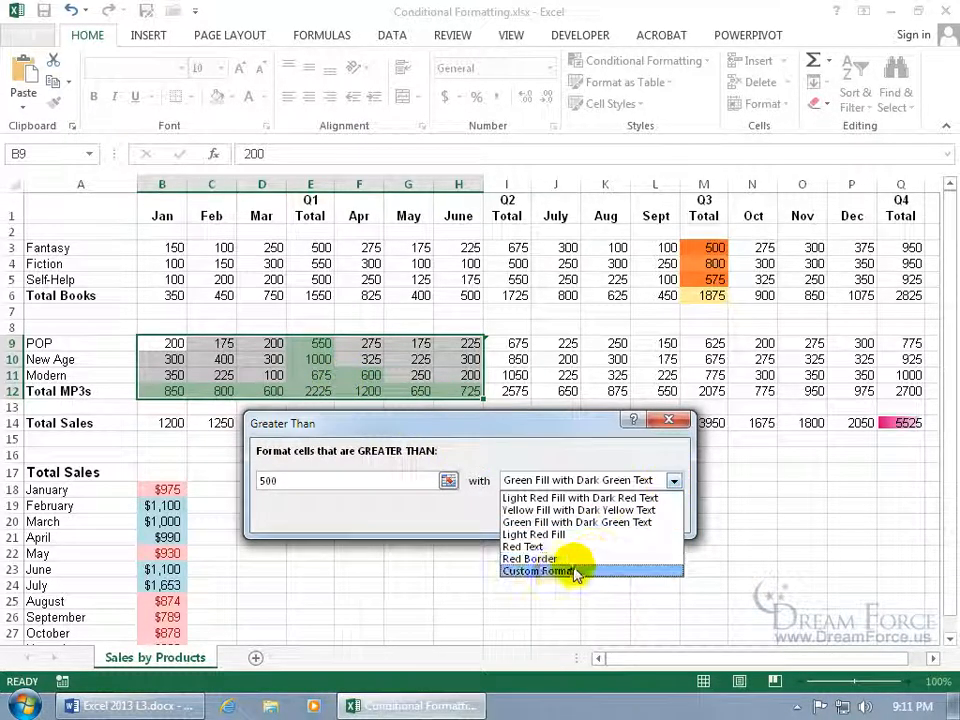
click(557, 573)
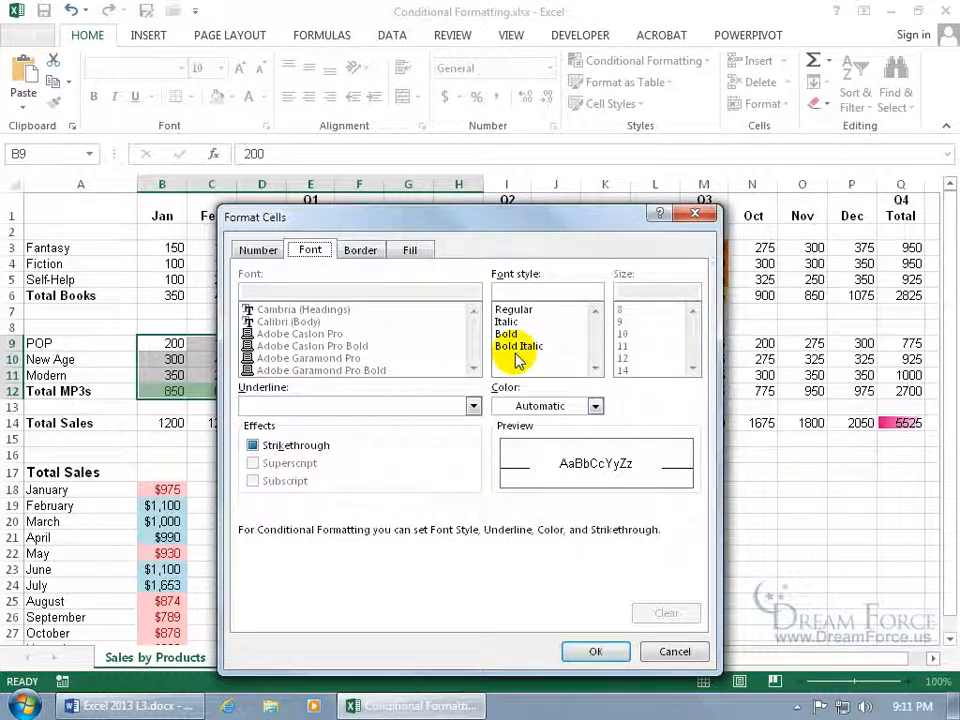
click(256, 251)
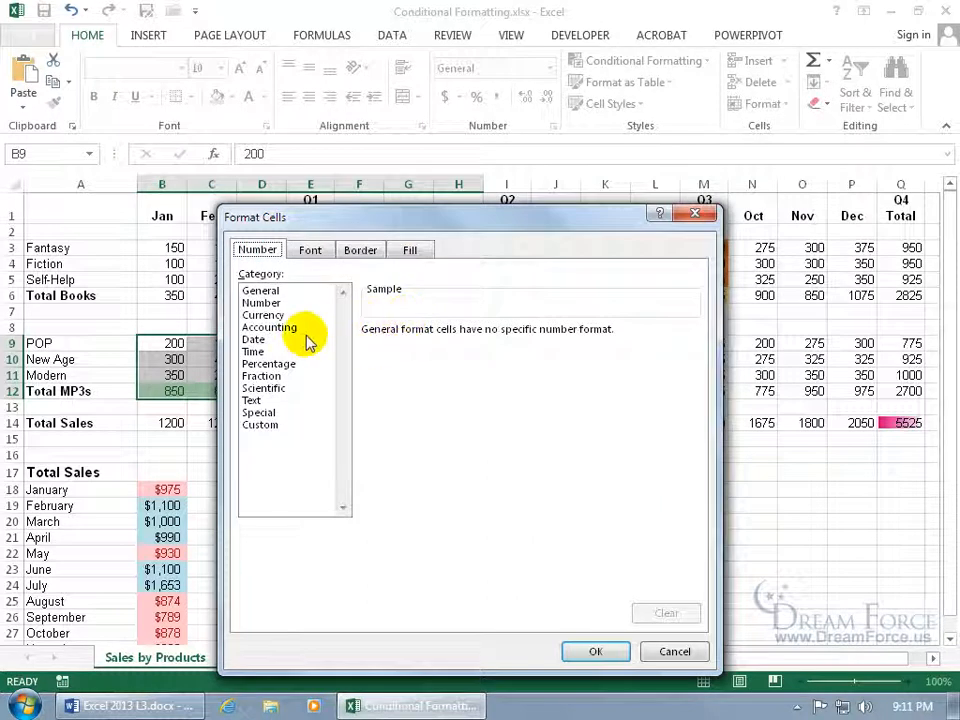
click(590, 650)
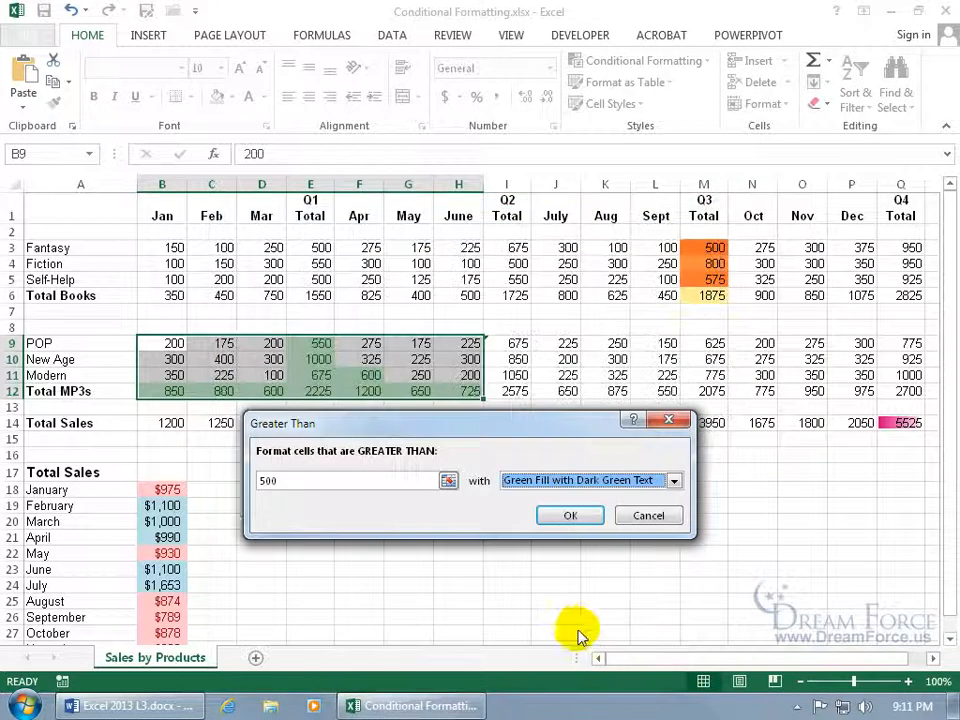
Apply the green >500 rule, deselect to G18, and review all worksheet rules in the Rules Manager
click(566, 518)
click(406, 489)
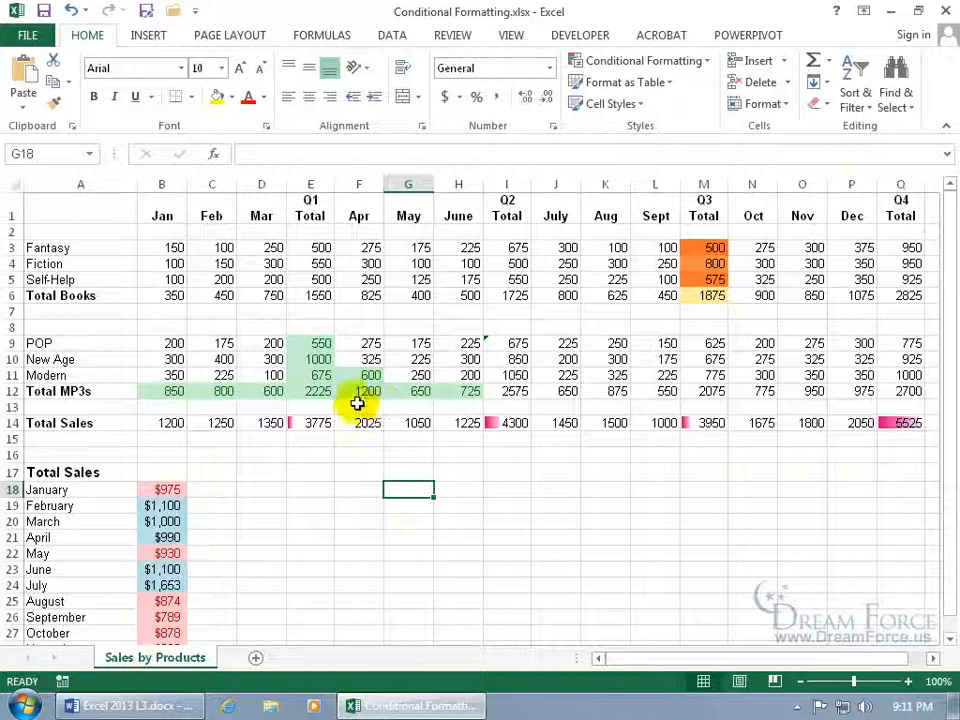
click(692, 62)
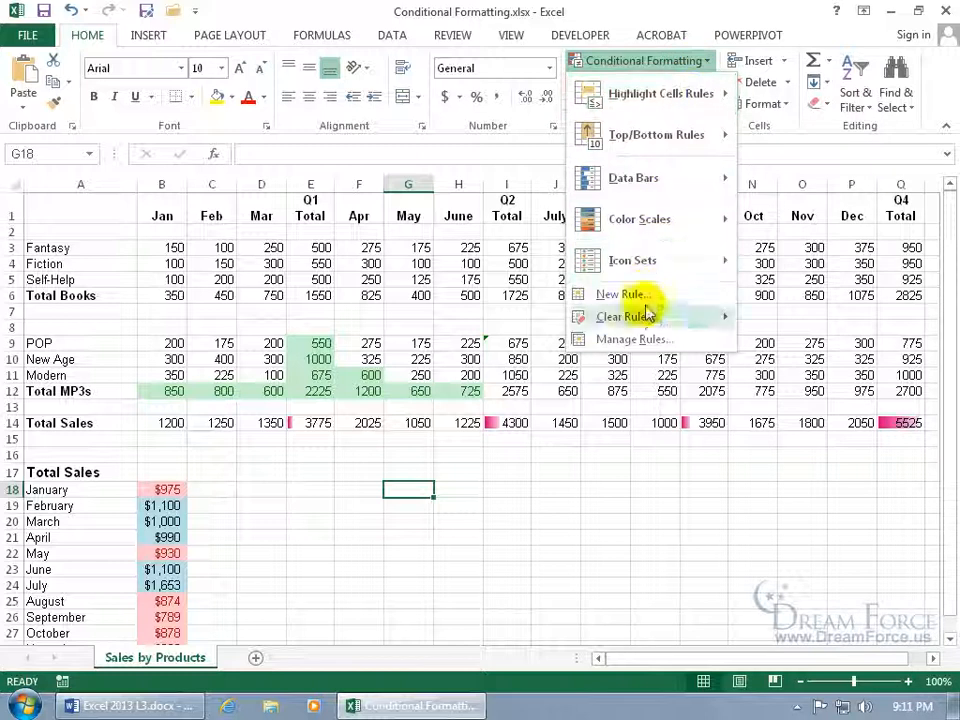
click(638, 341)
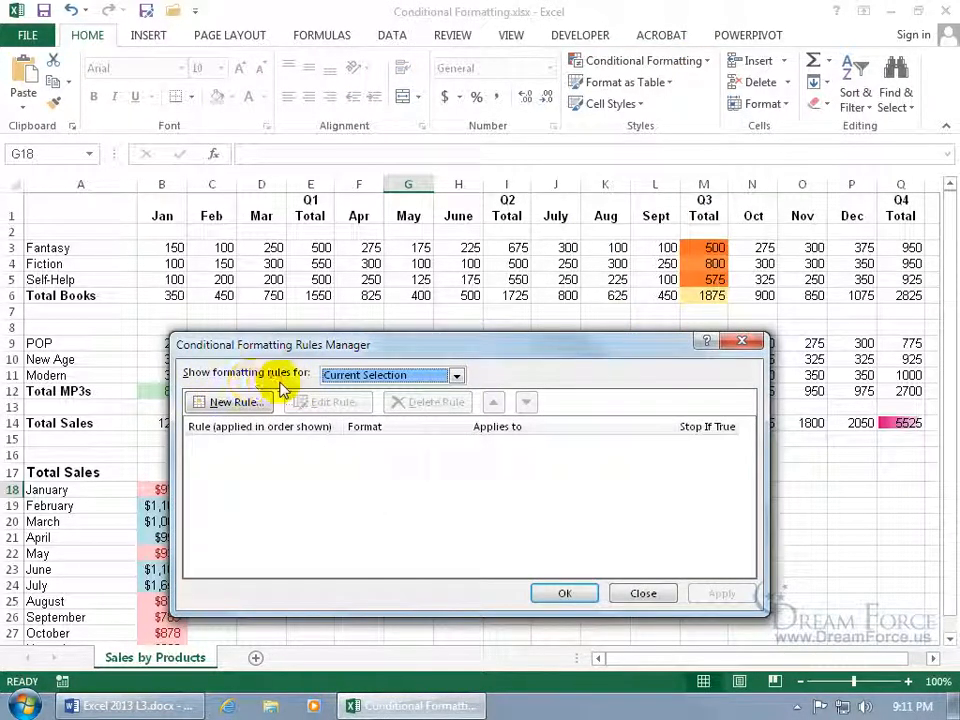
drag(271, 347, 634, 370)
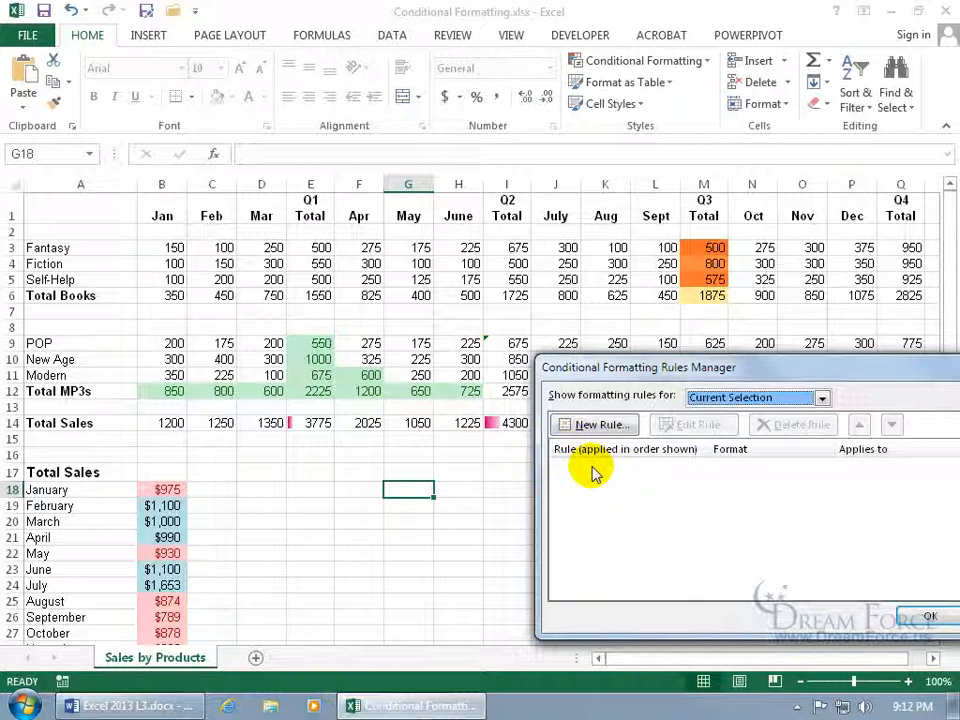
drag(742, 369, 425, 371)
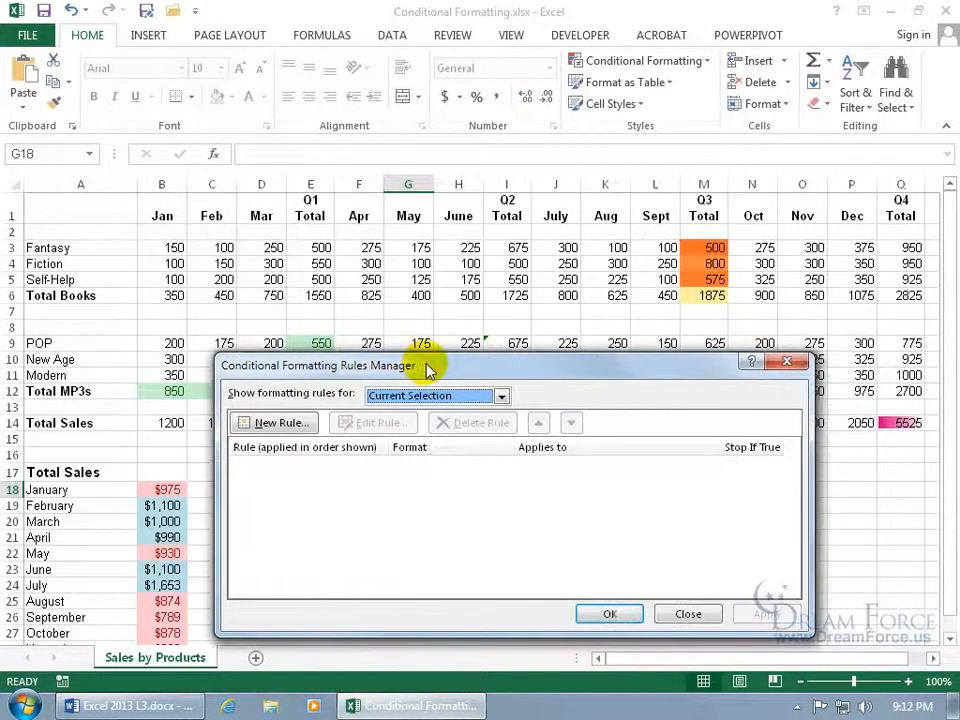
click(503, 397)
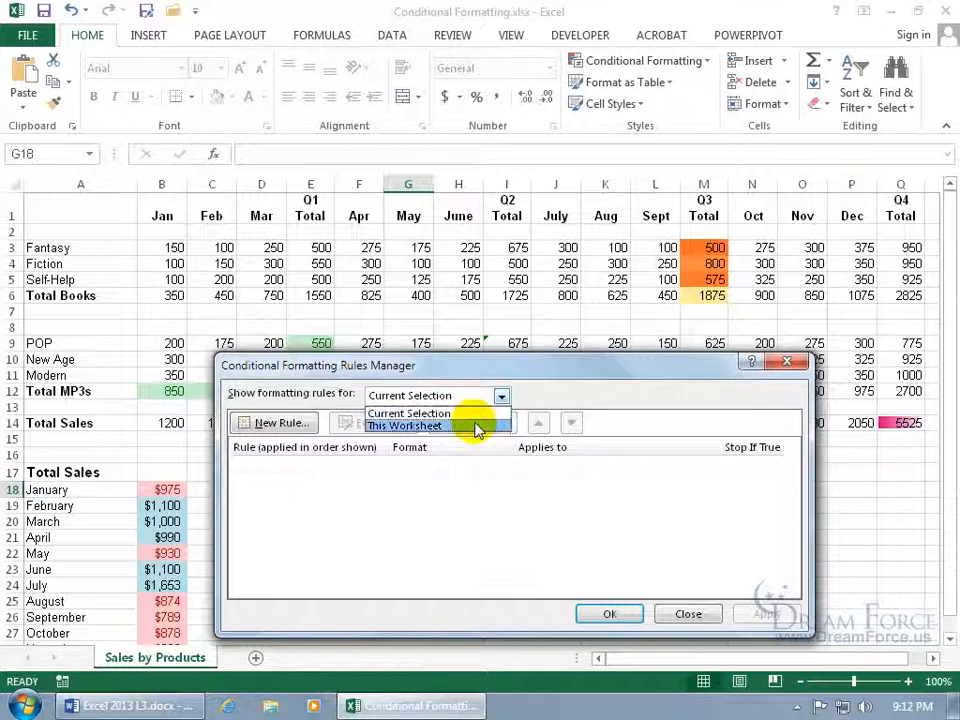
click(476, 427)
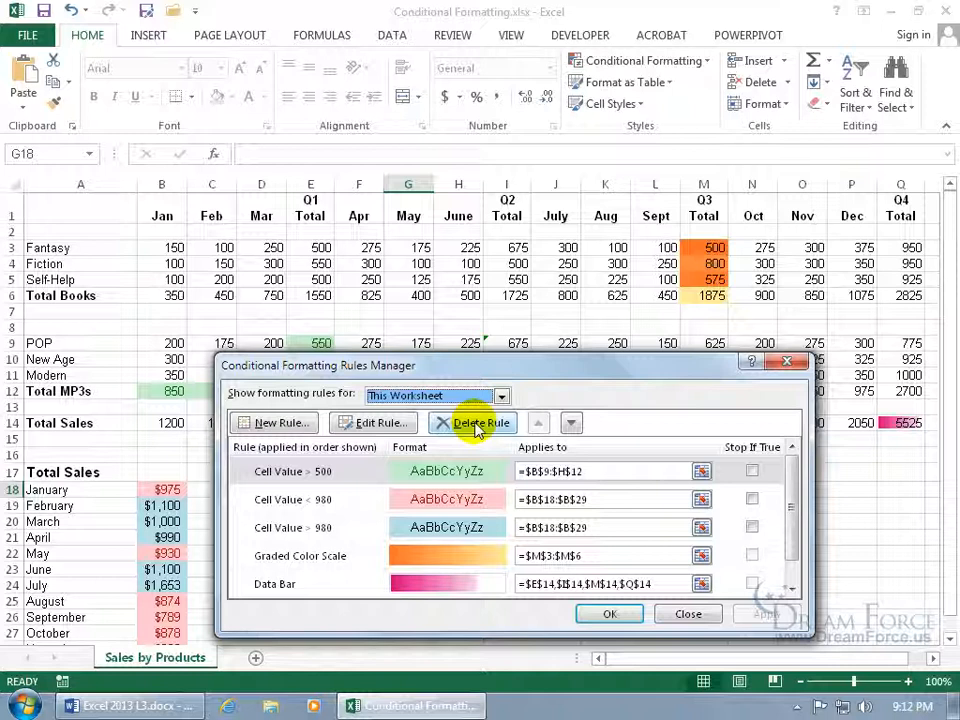
click(341, 474)
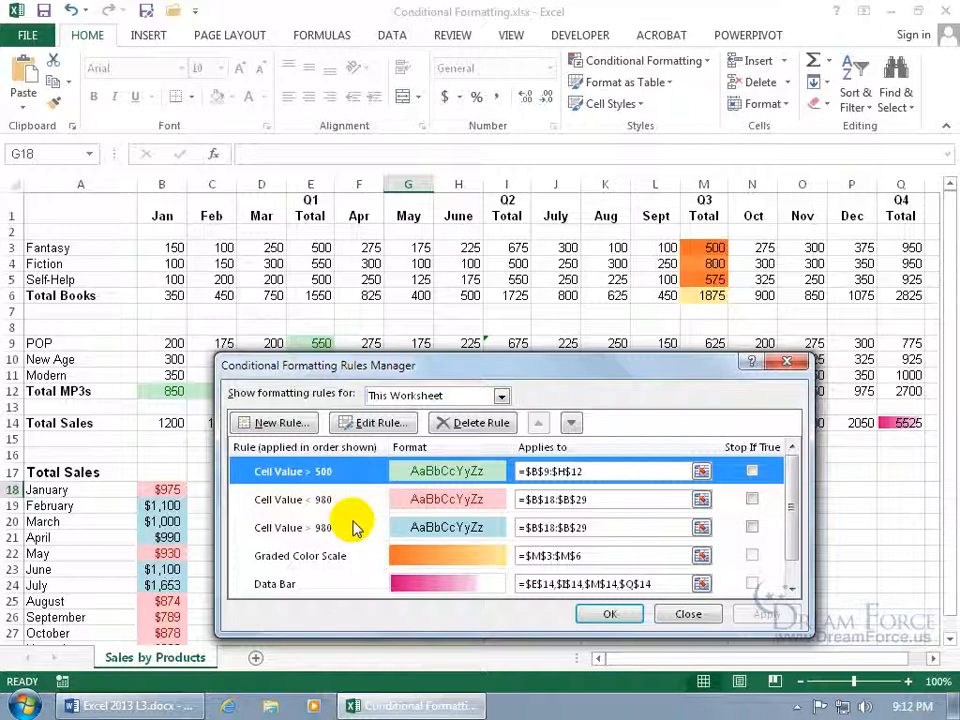
click(674, 615)
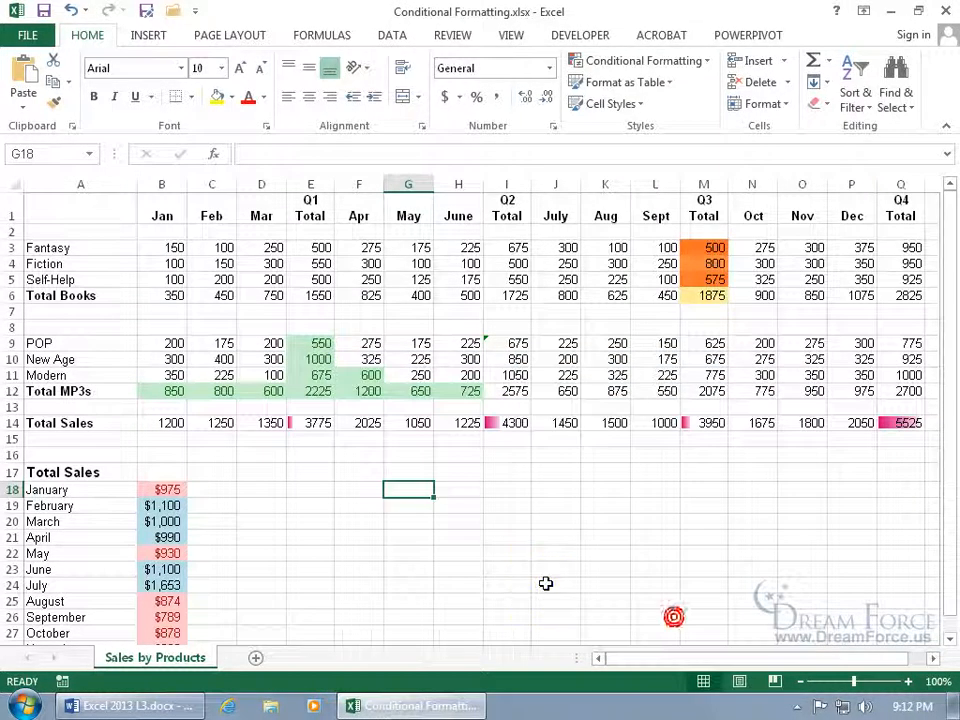
From cell E11, open the Cell Value > 500 rule in Edit Rule, then cancel
click(318, 375)
click(318, 375)
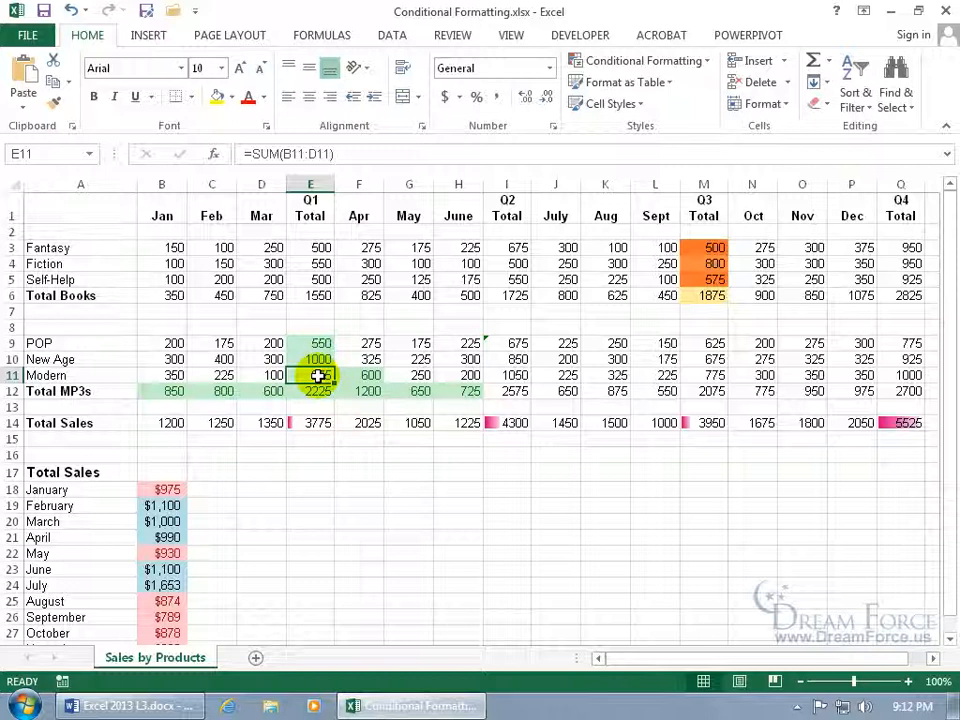
click(676, 62)
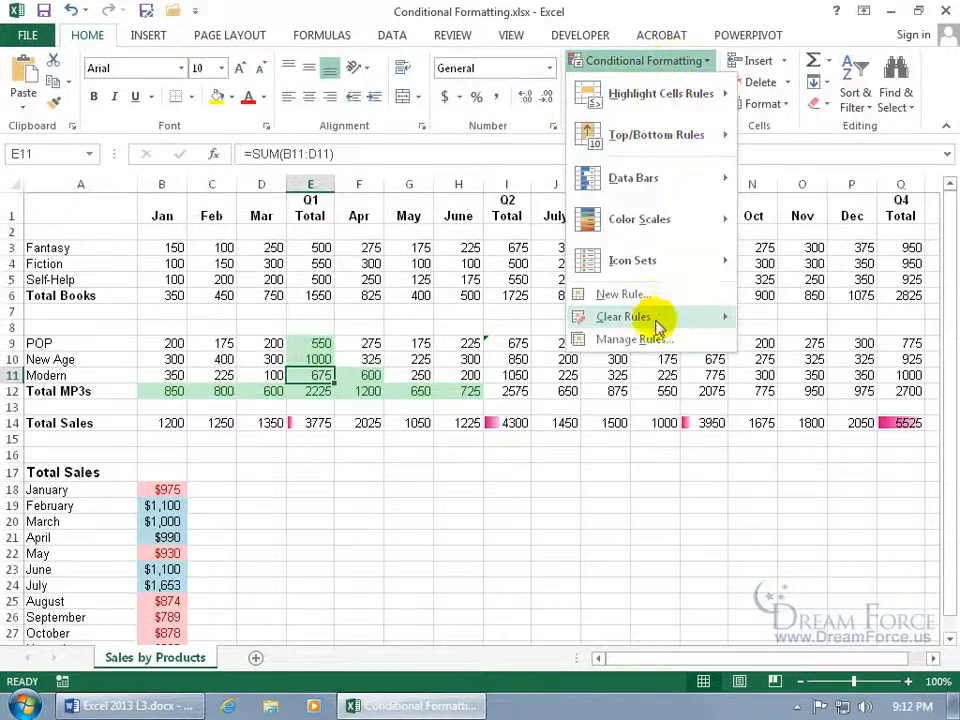
click(630, 340)
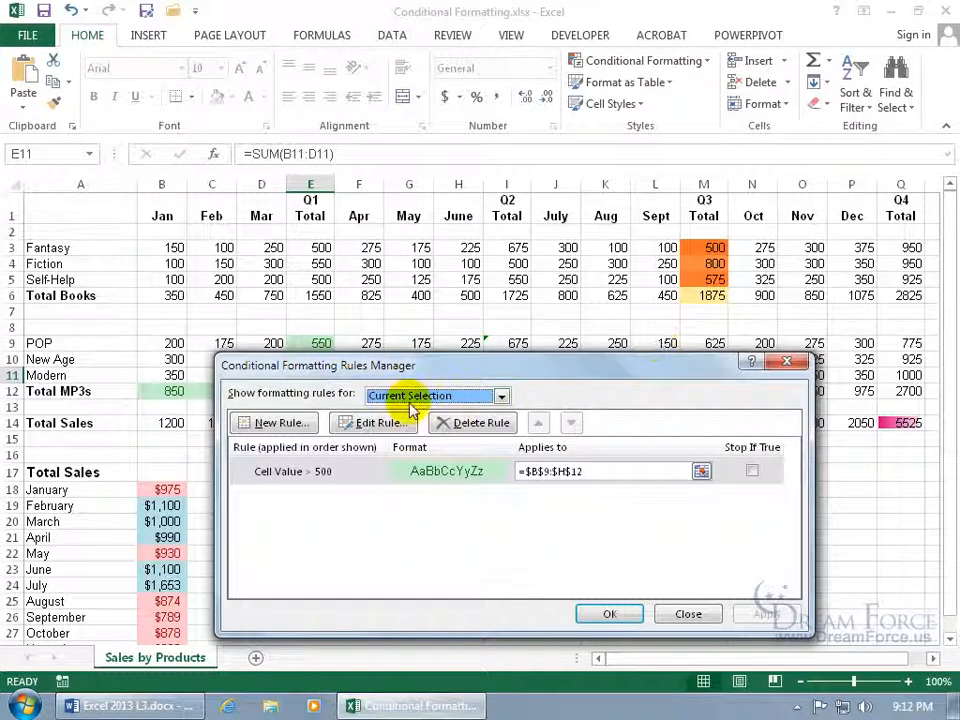
click(364, 480)
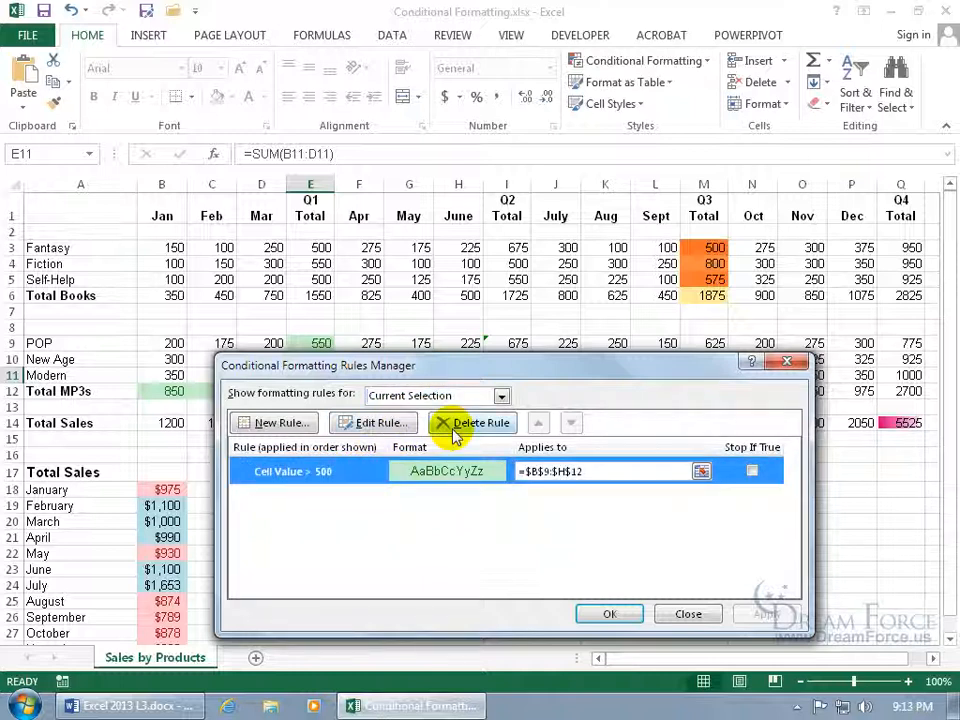
click(372, 422)
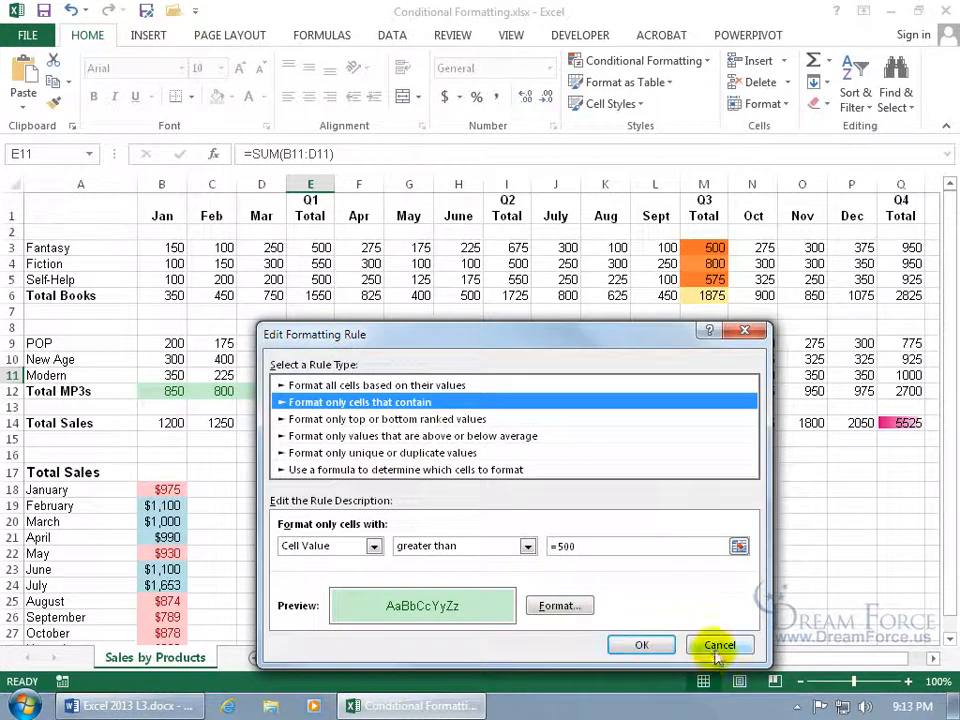
click(716, 648)
Reopen the Cell Value > 500 rule for editing, keeping 'greater than' as the comparison
double_click(352, 472)
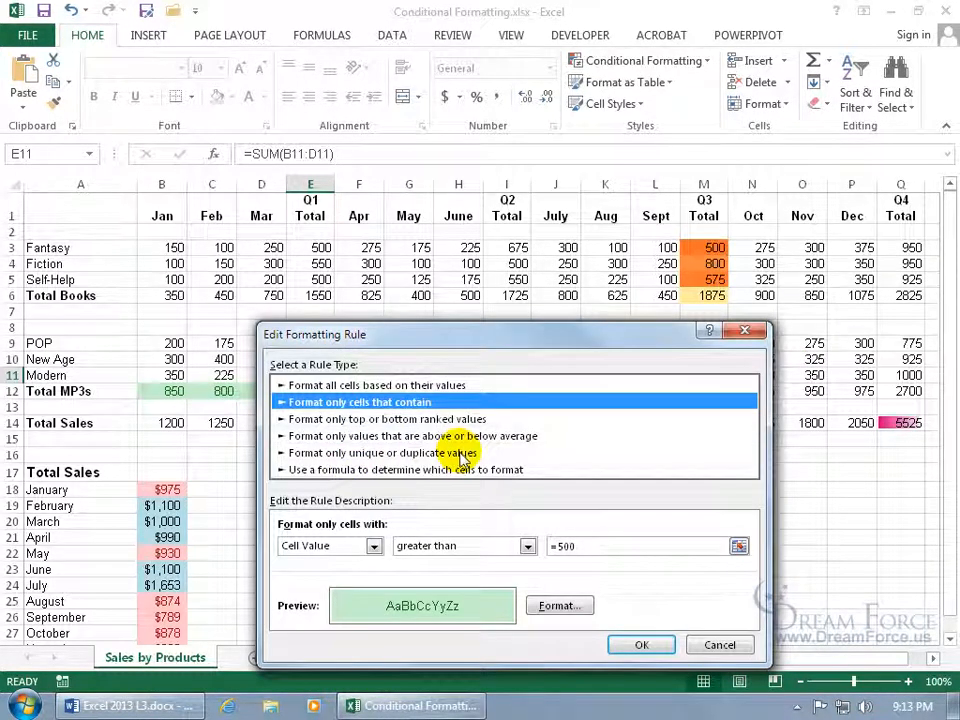
click(528, 546)
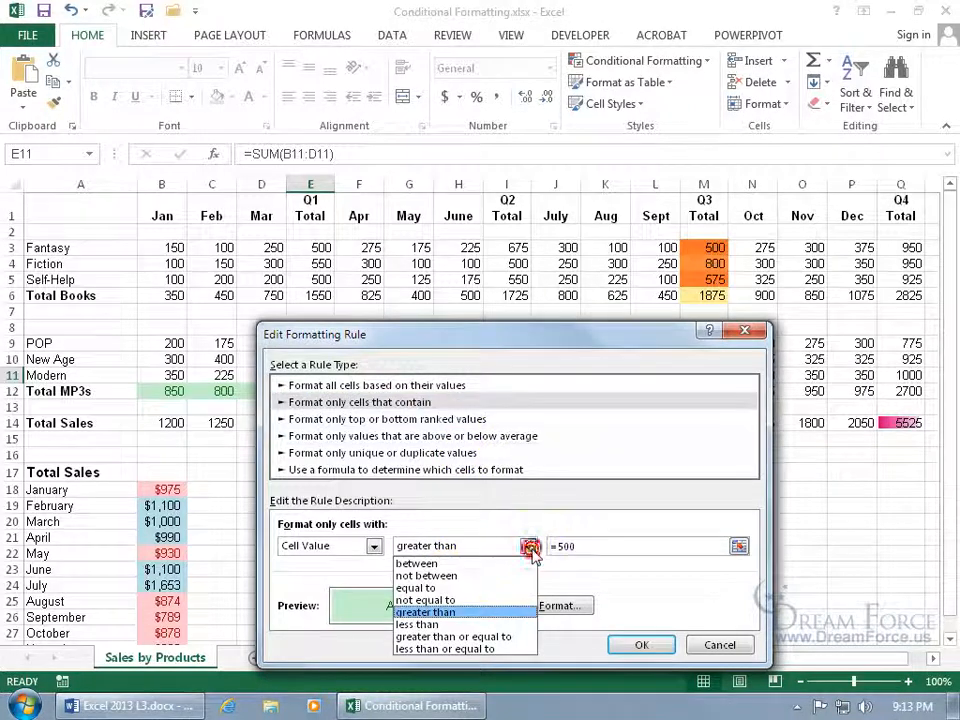
click(545, 575)
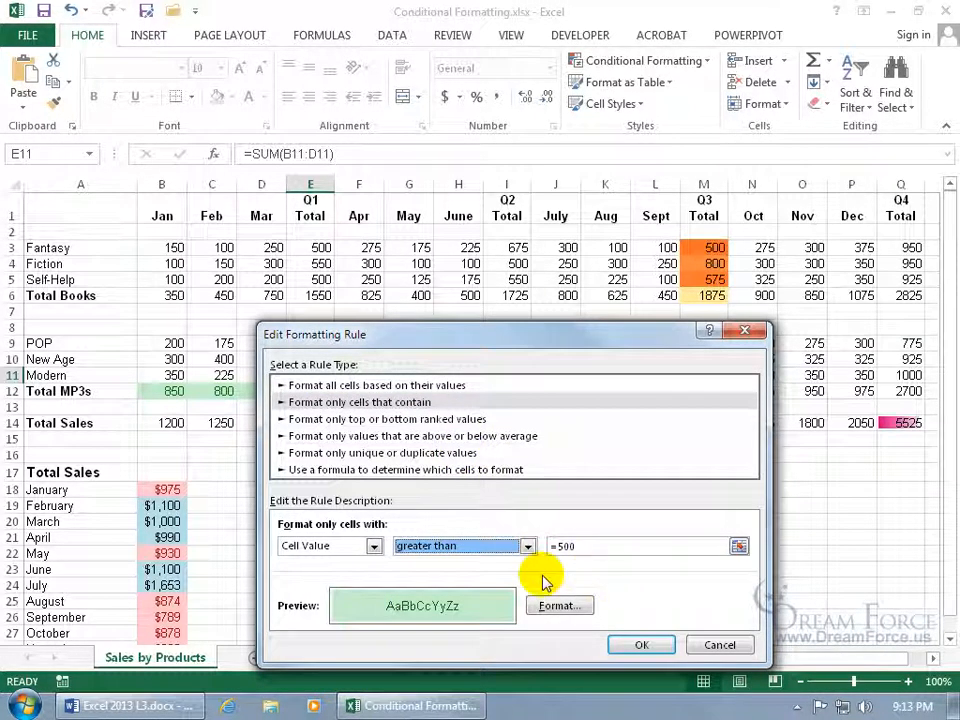
click(427, 387)
drag(451, 336, 451, 267)
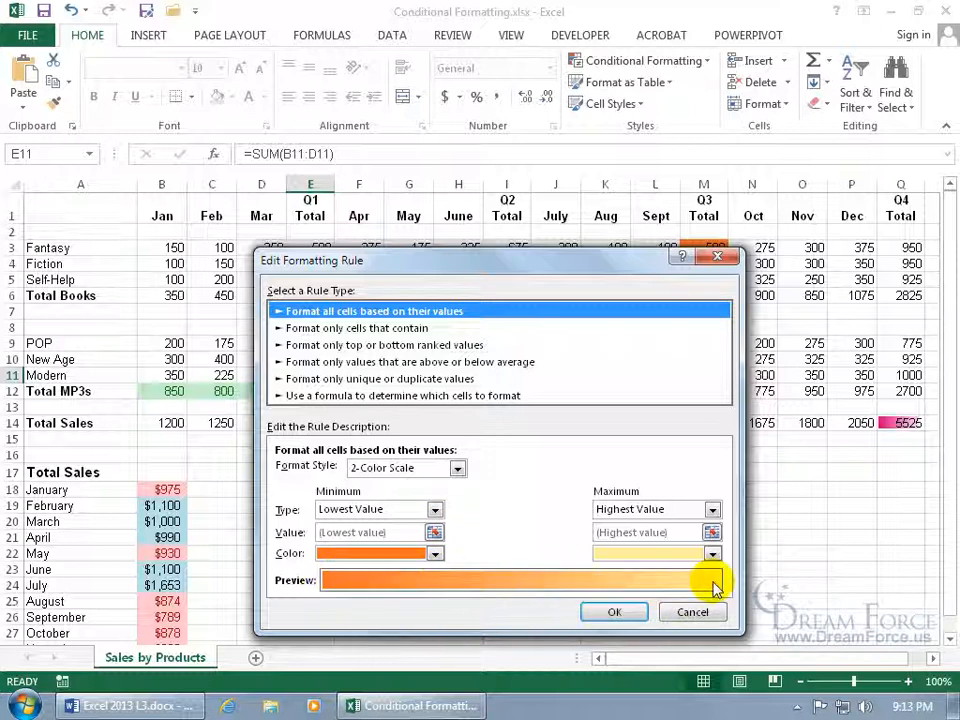
click(434, 509)
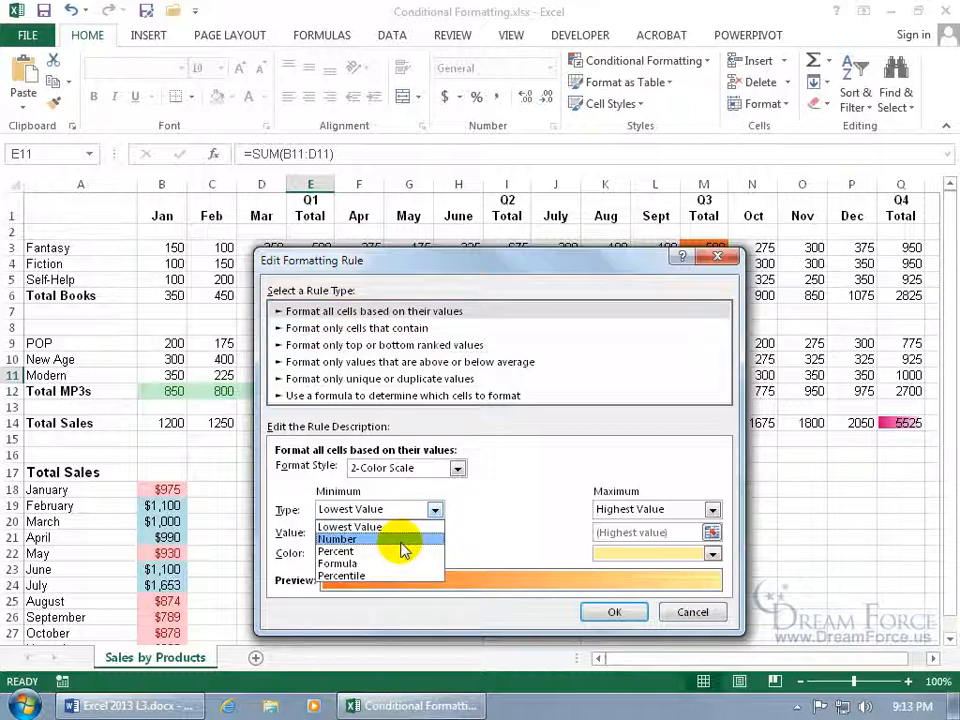
click(558, 541)
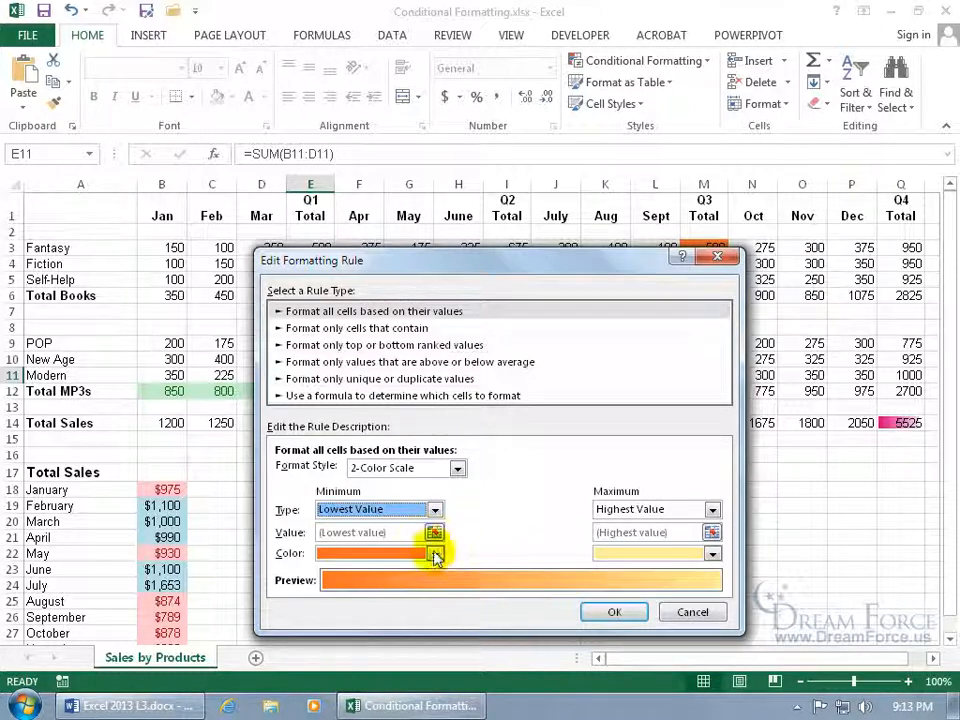
click(457, 468)
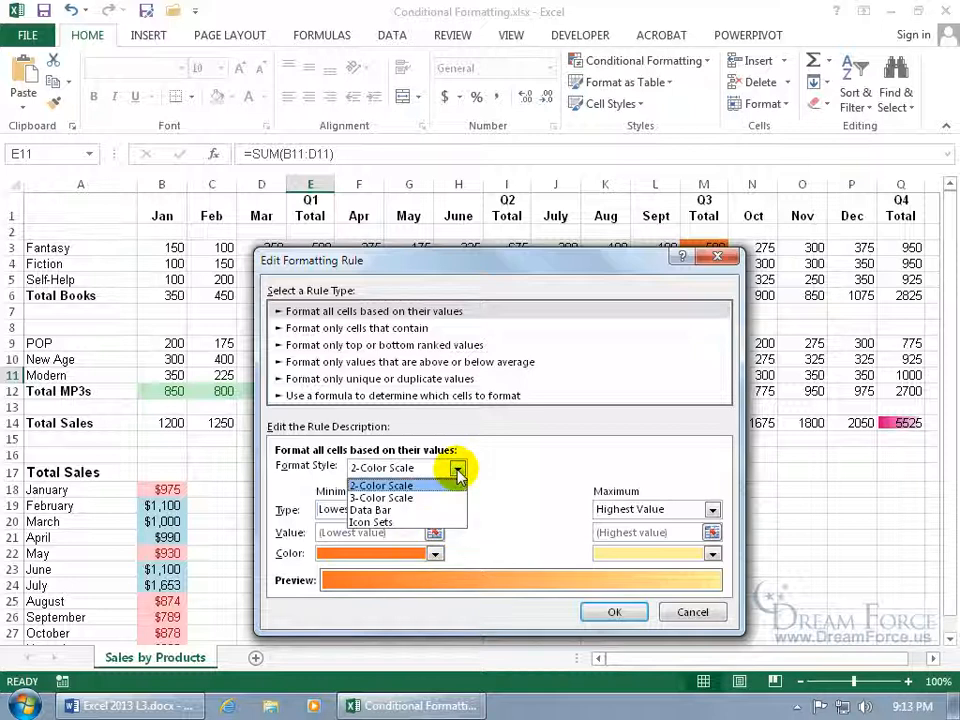
click(437, 498)
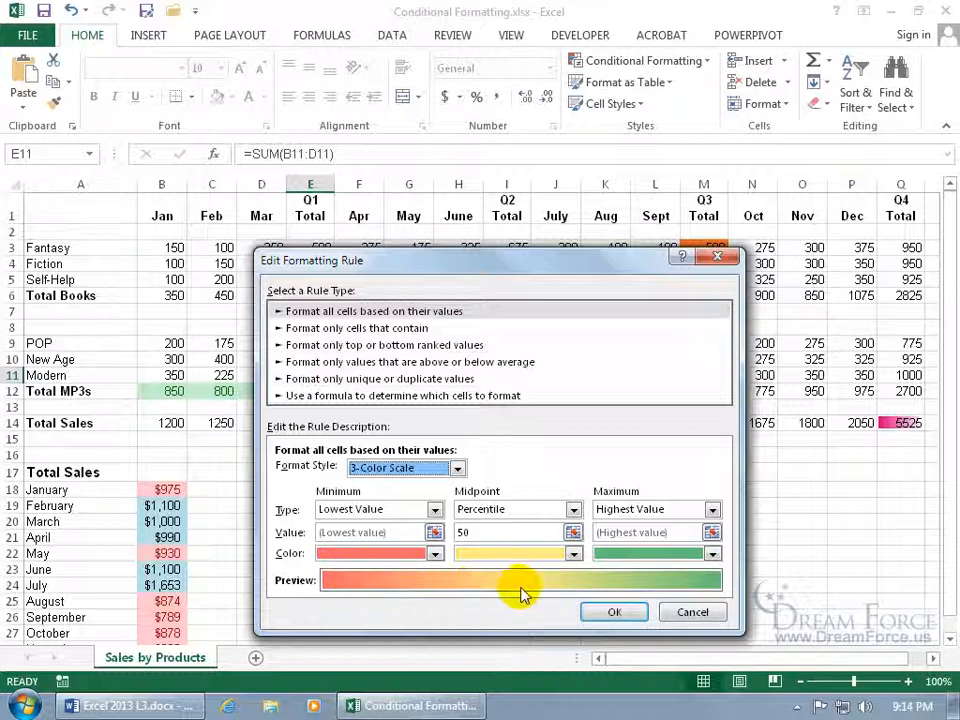
click(614, 612)
click(620, 611)
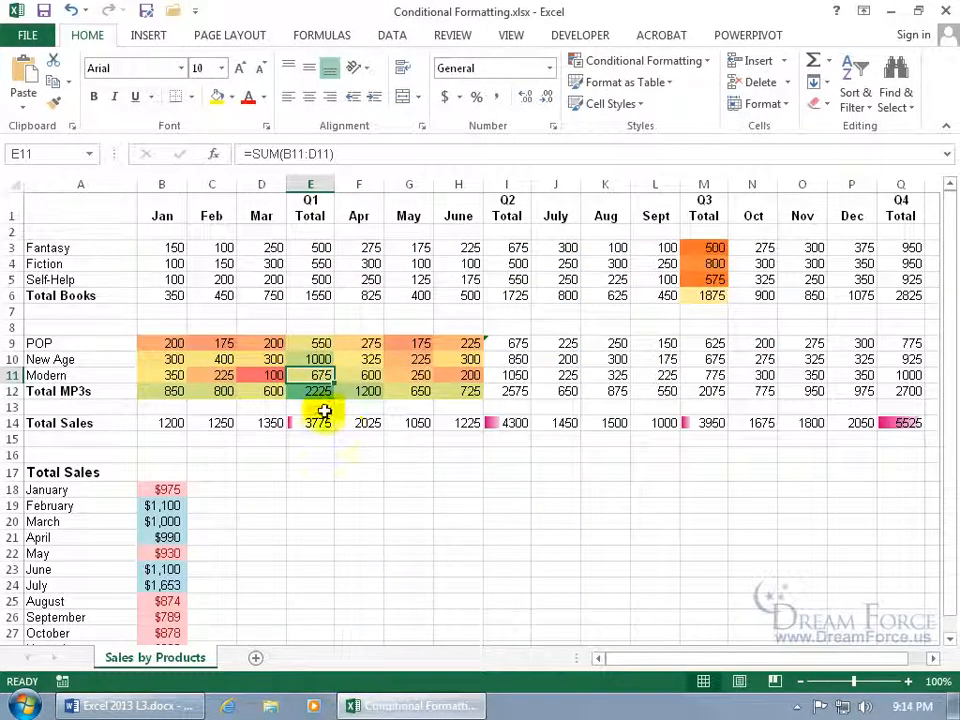
click(273, 378)
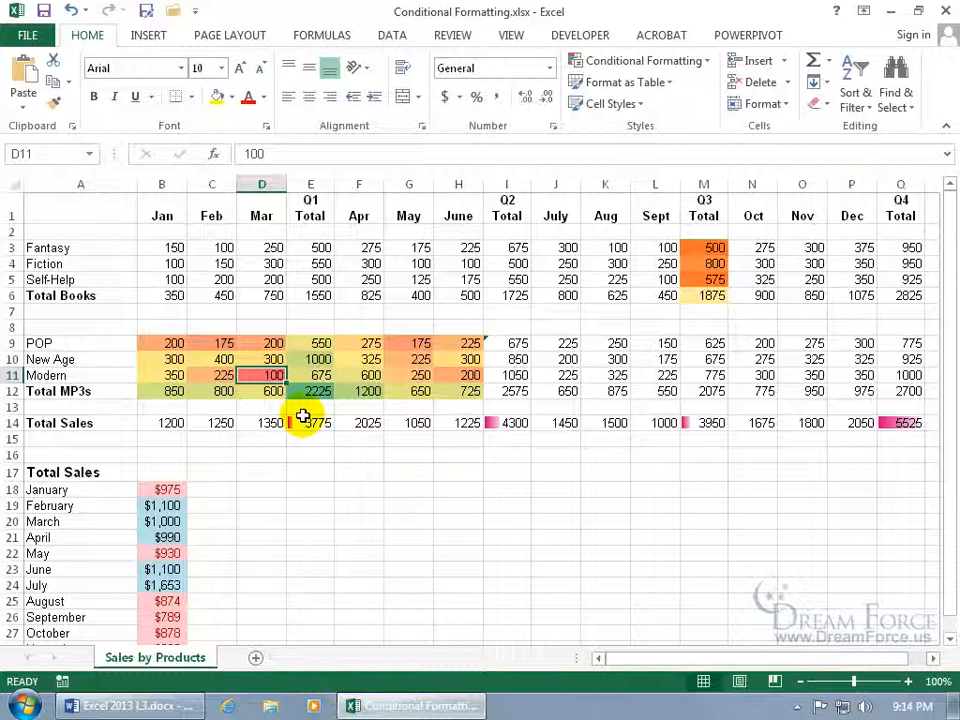
click(226, 345)
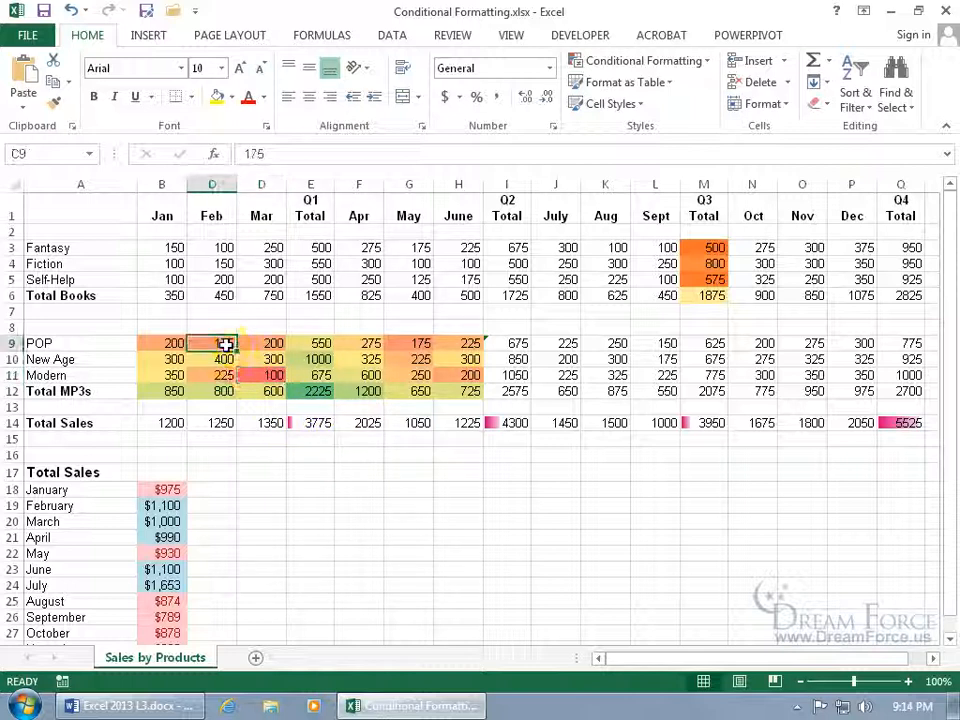
click(226, 357)
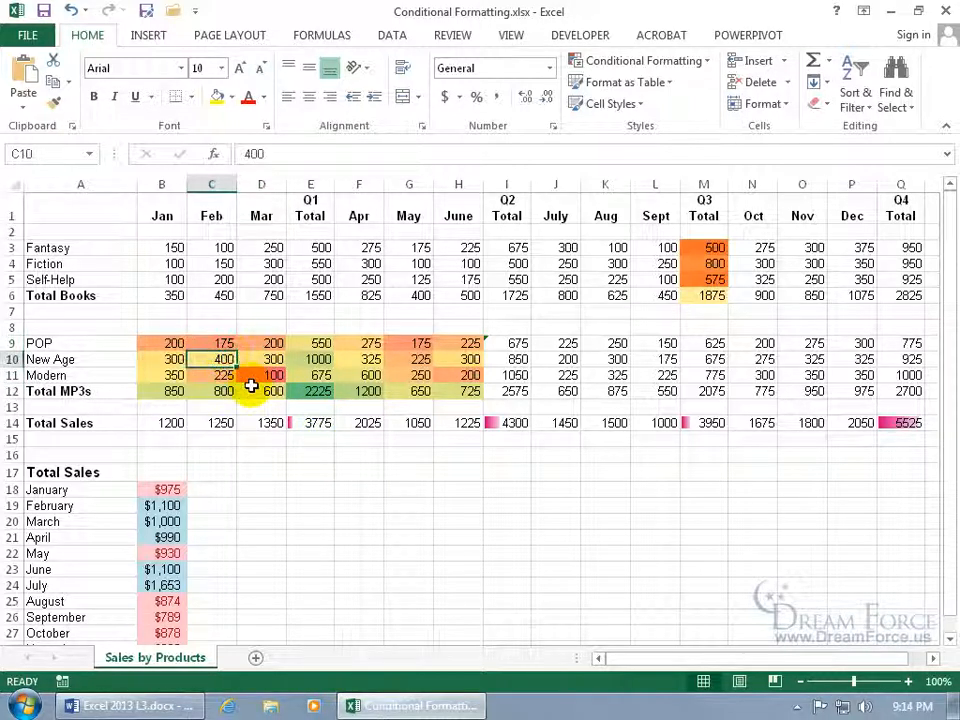
click(315, 359)
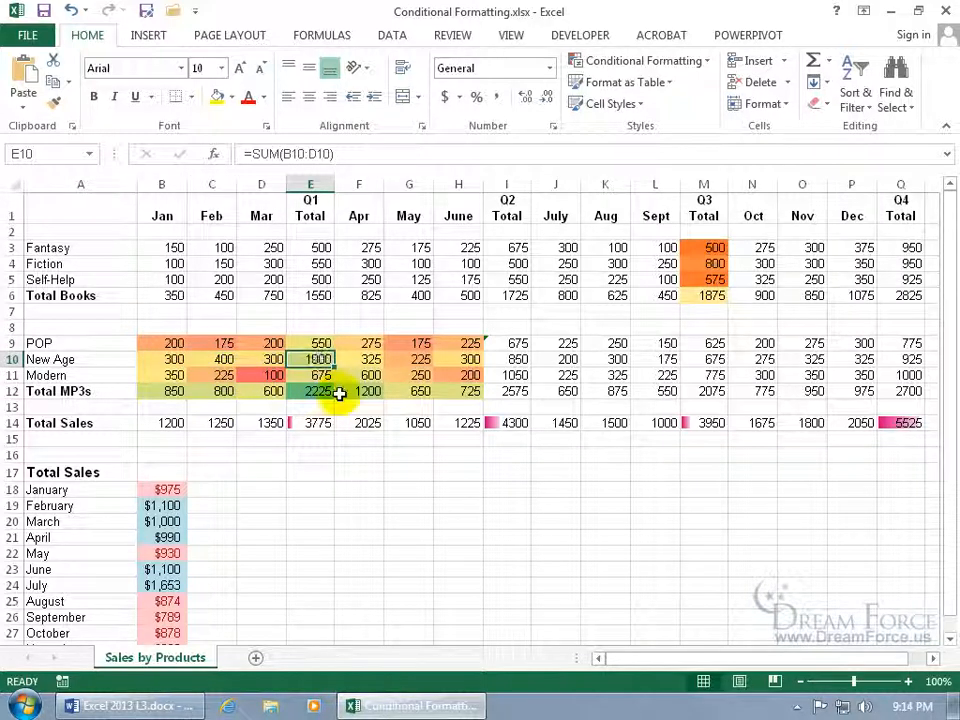
click(317, 391)
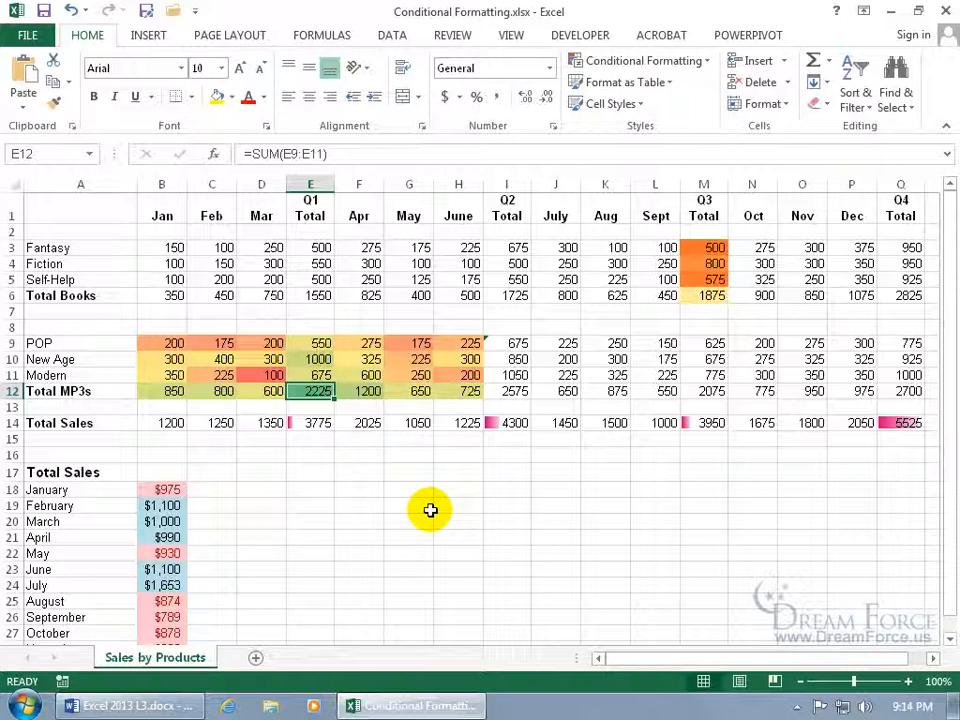
Add a Top 2 Items rule on B9:H12 with Light Red Fill, highlighting 2225 and 1200
drag(171, 343, 448, 390)
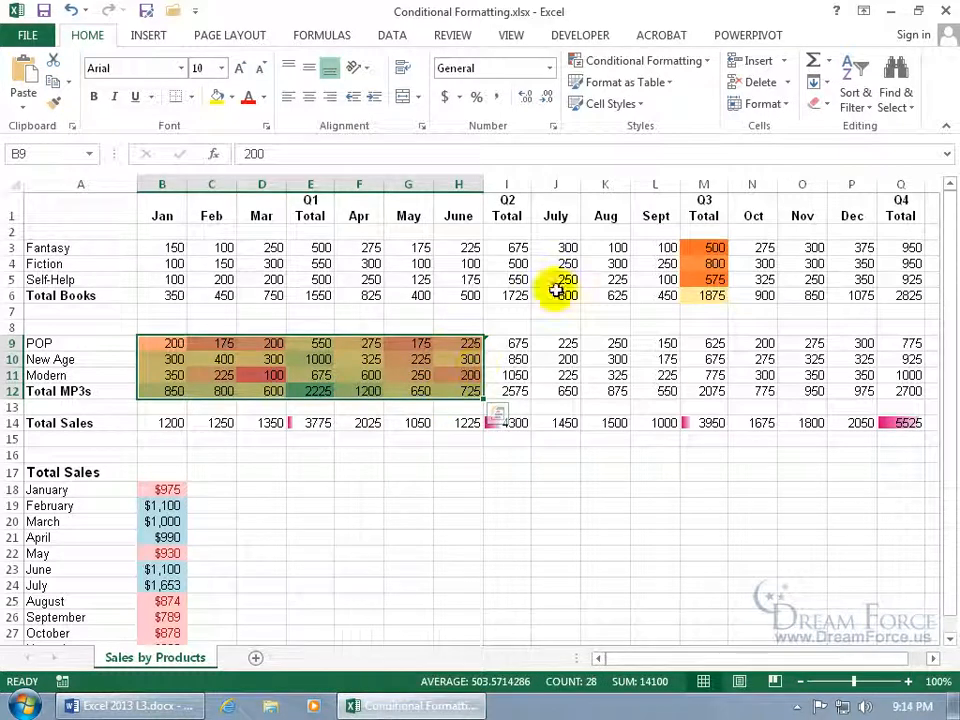
click(688, 61)
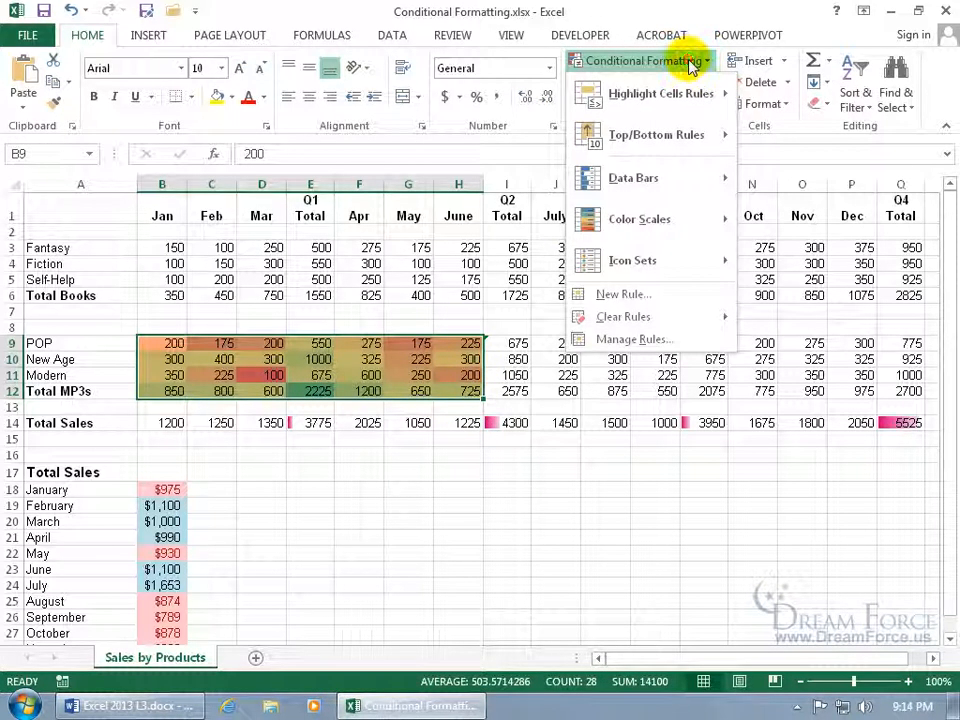
mouse_move(650, 135)
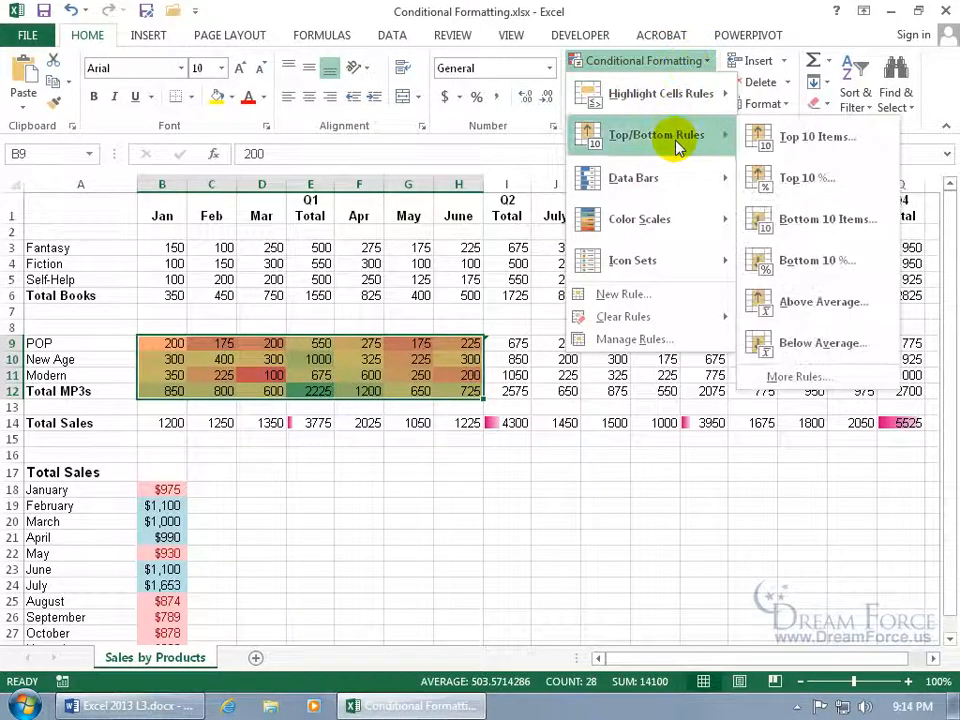
click(787, 140)
click(419, 481)
click(419, 481)
click(419, 481)
click(419, 481)
click(419, 481)
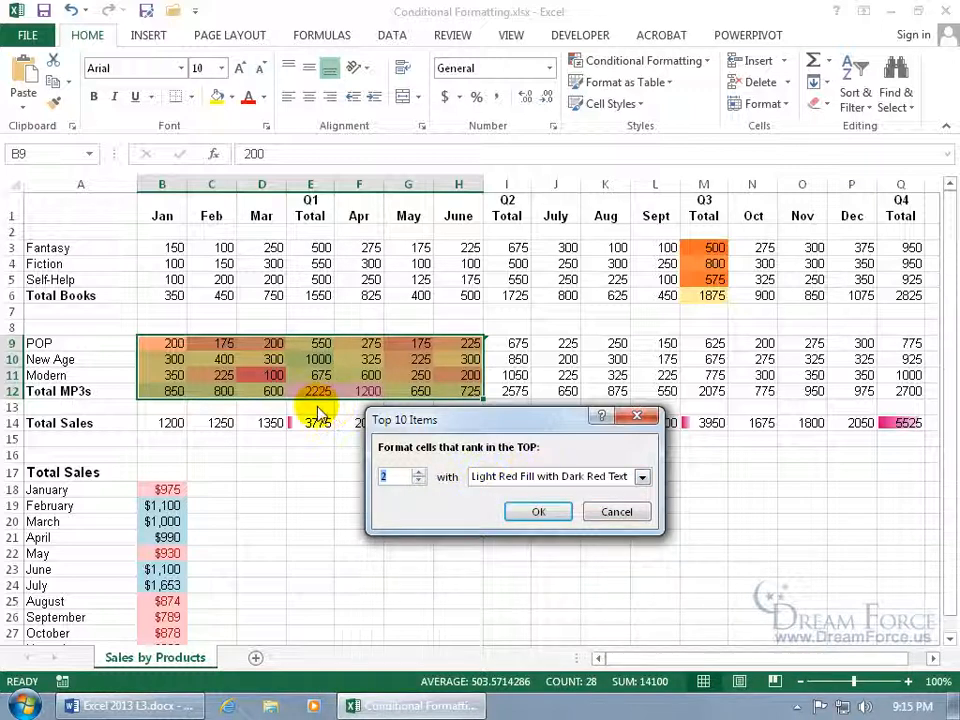
click(538, 511)
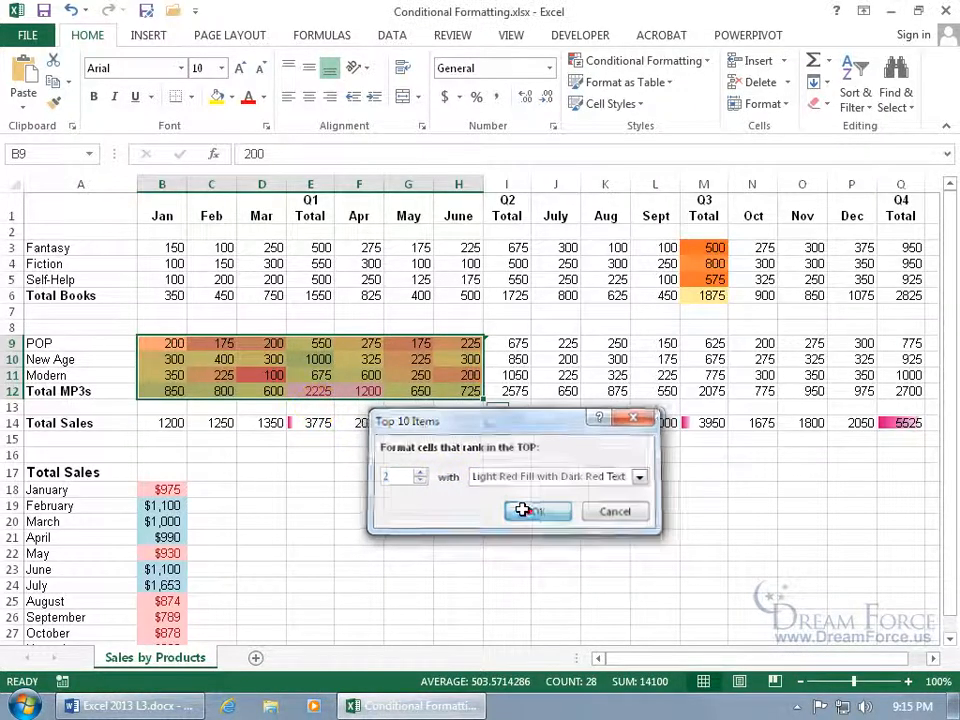
click(376, 455)
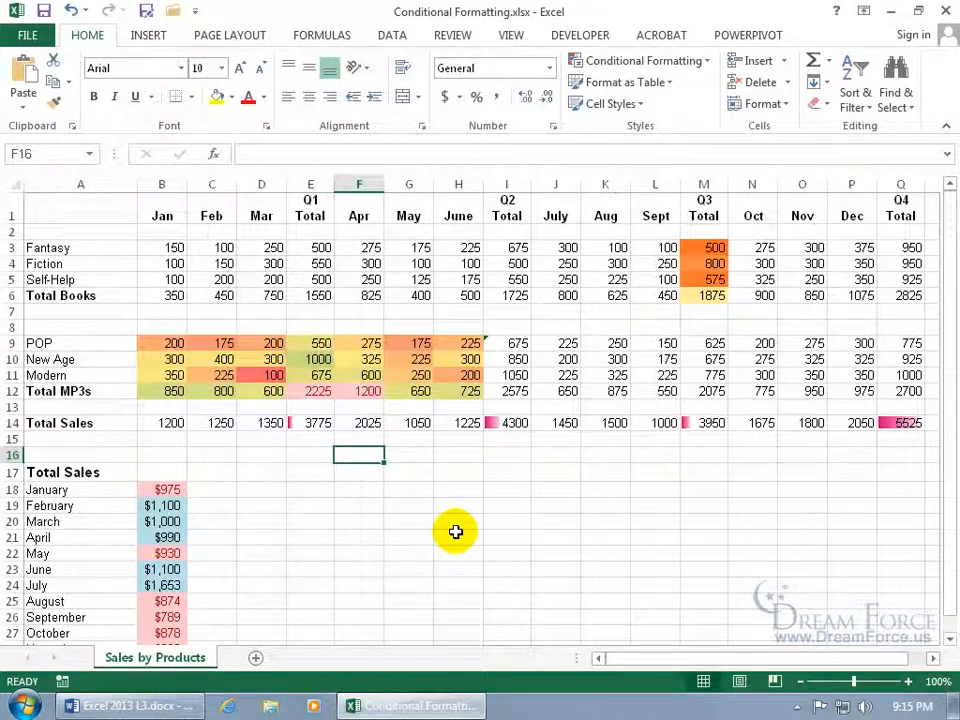
drag(165, 343, 460, 390)
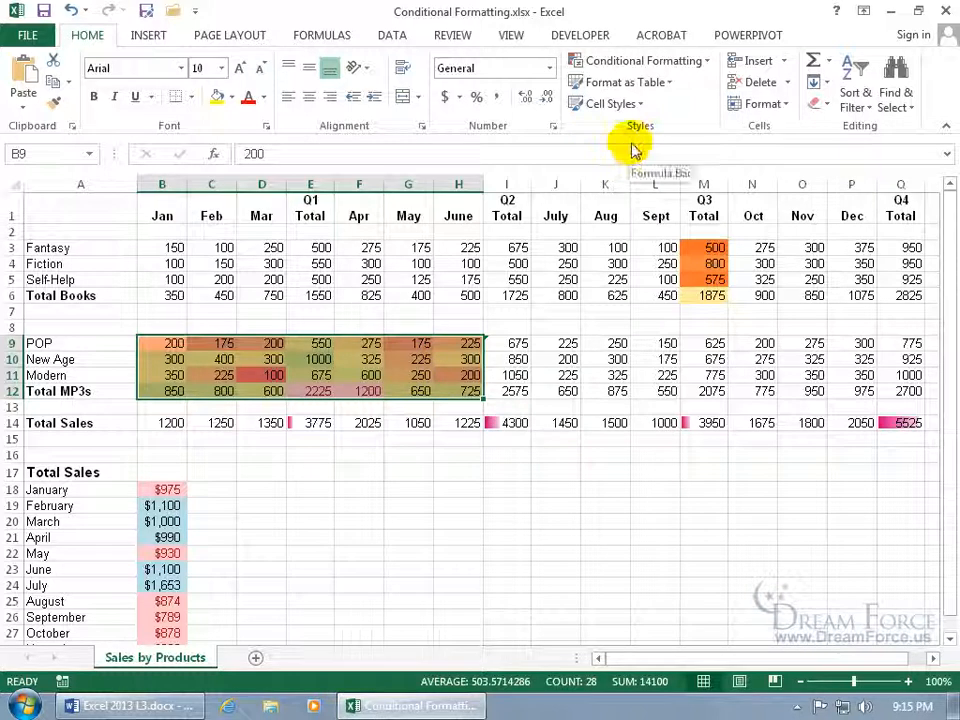
click(698, 62)
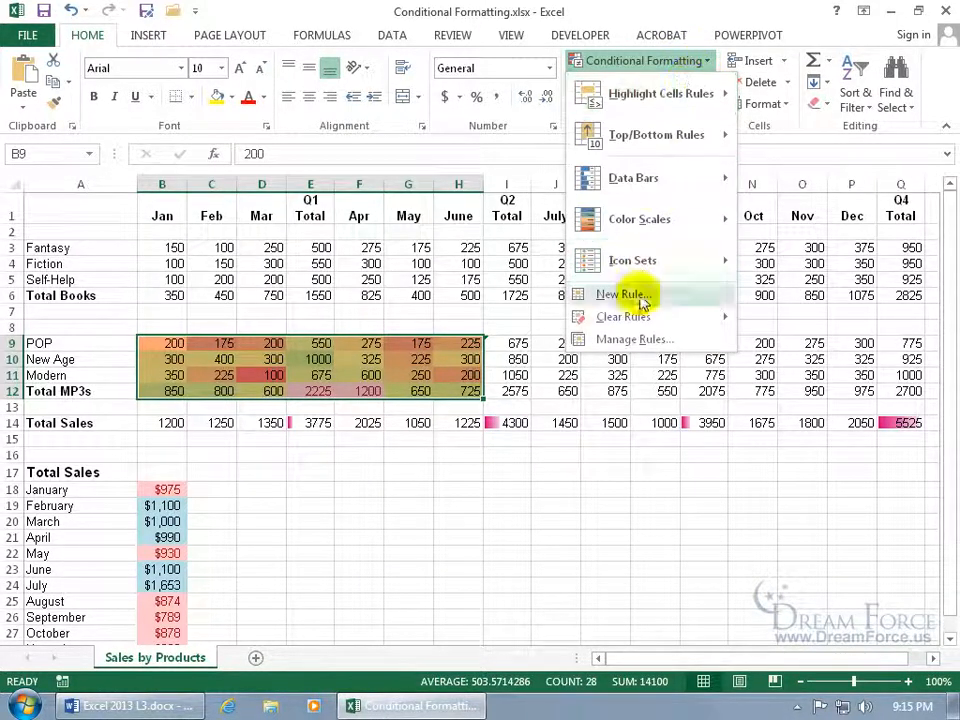
click(640, 337)
click(341, 473)
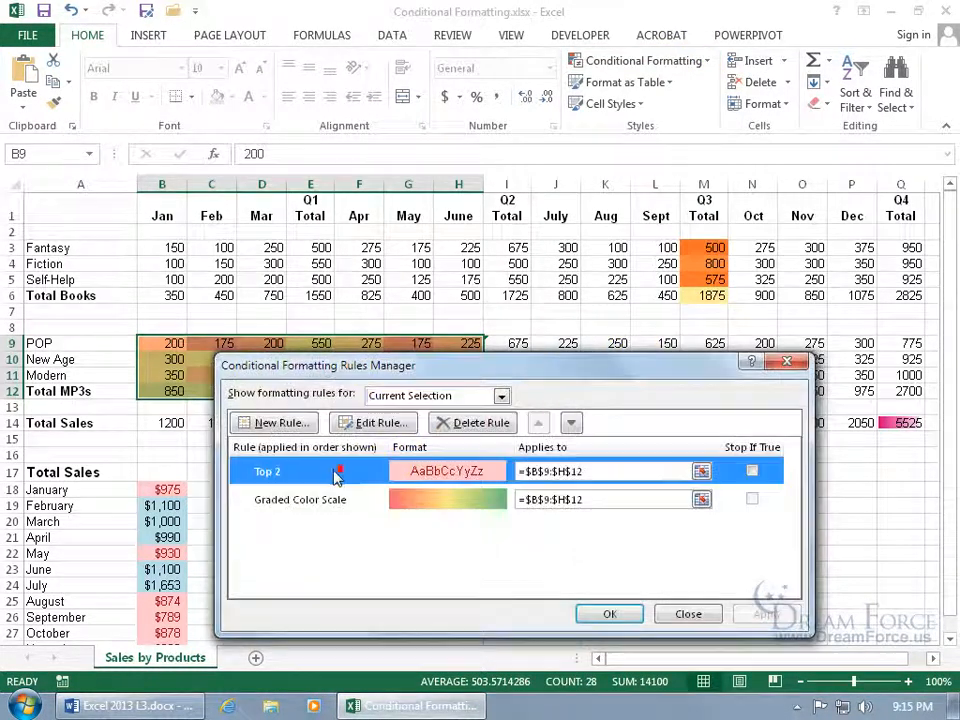
click(472, 422)
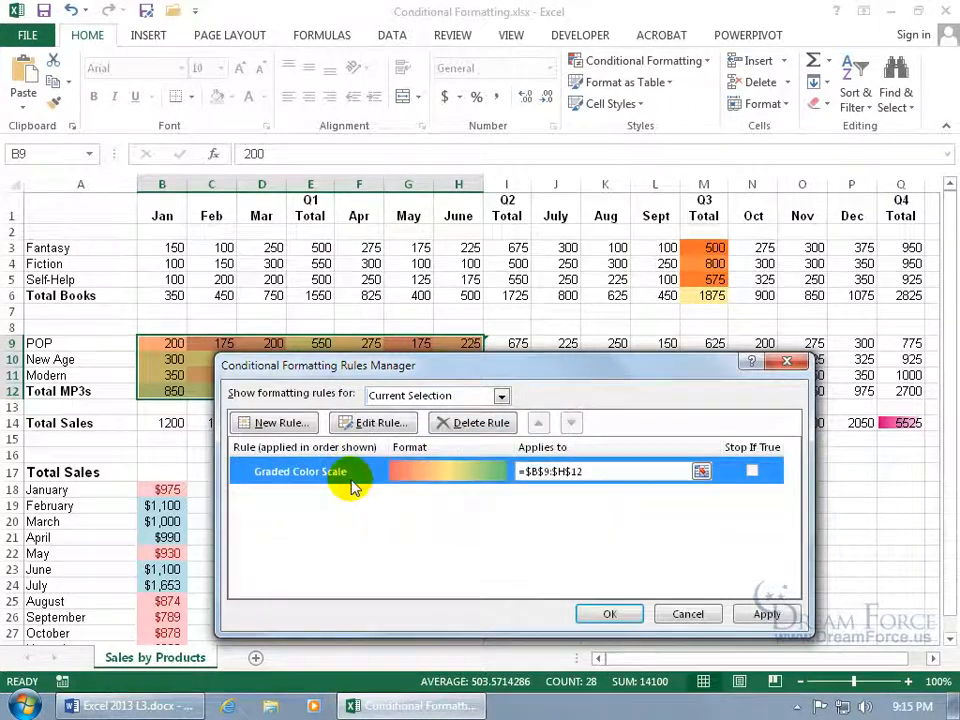
double_click(363, 474)
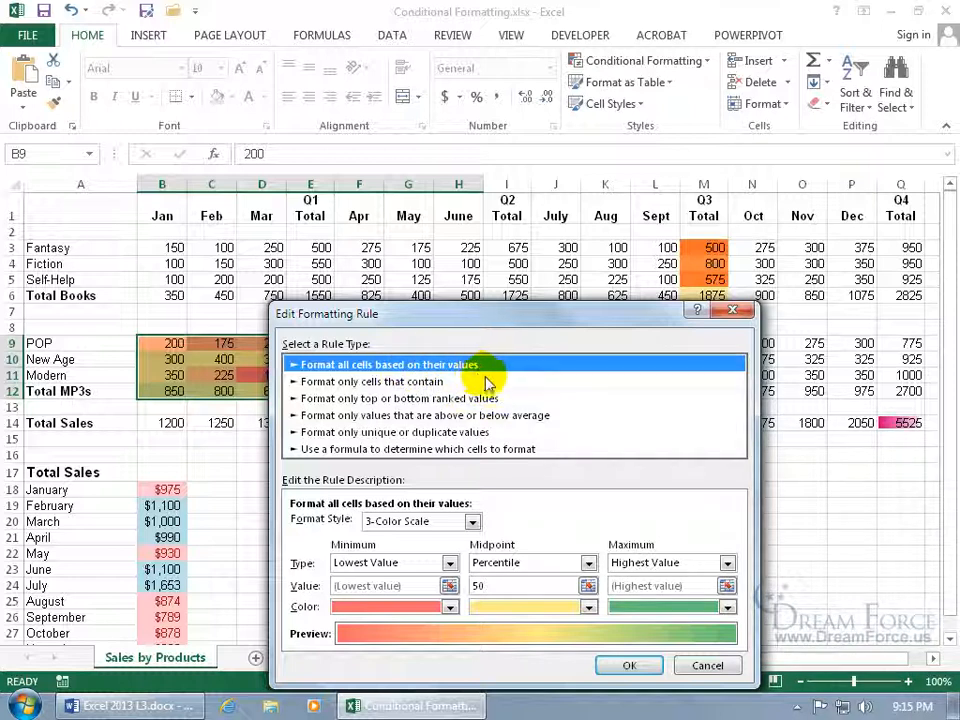
click(460, 399)
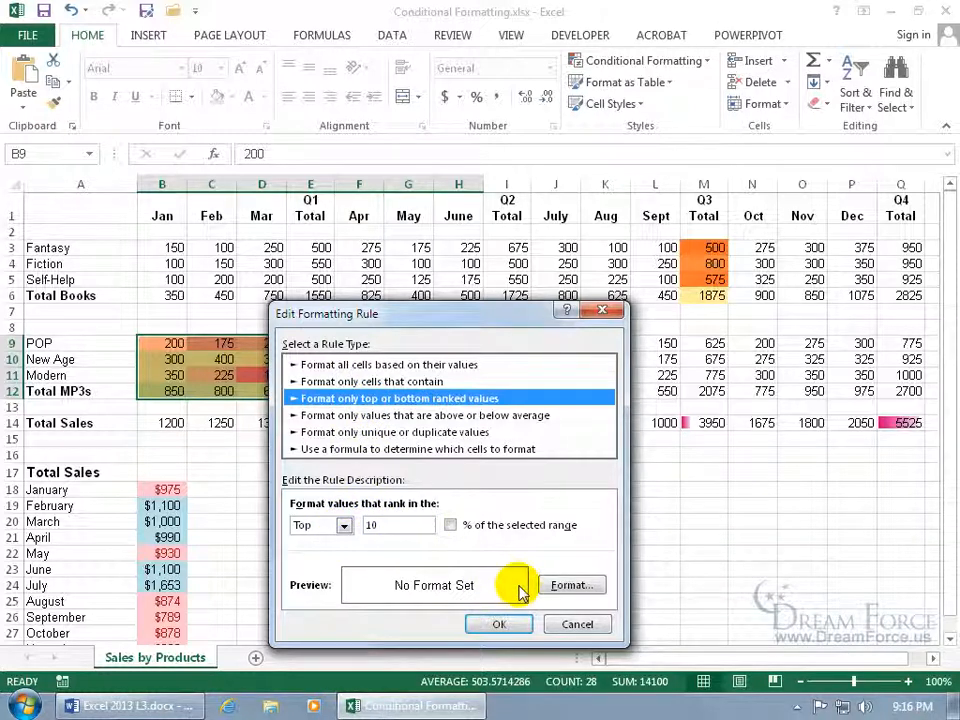
click(452, 416)
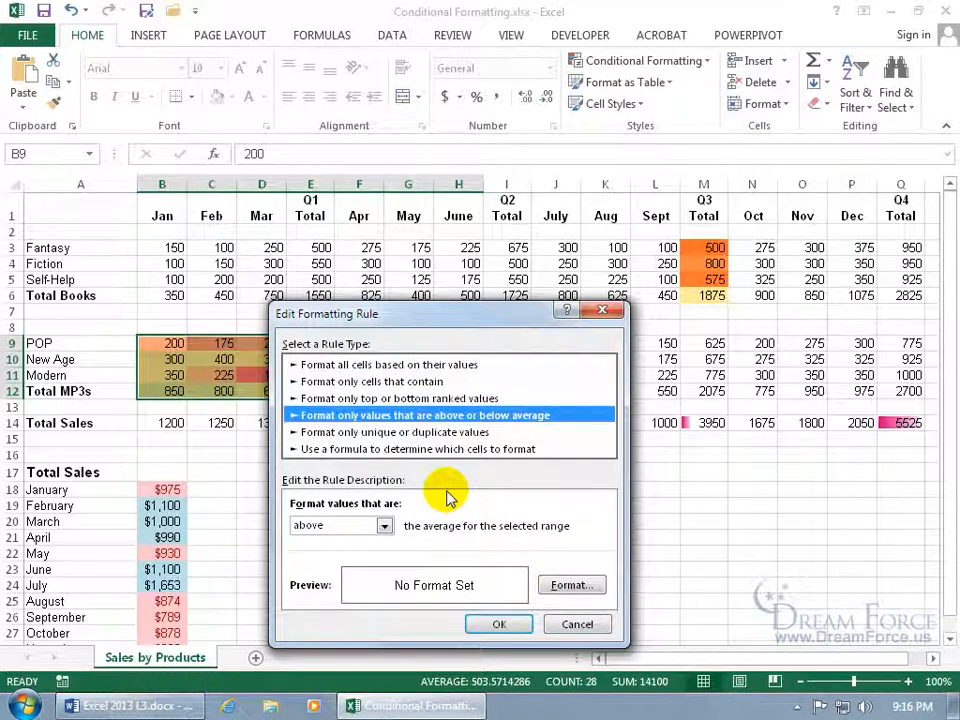
click(420, 432)
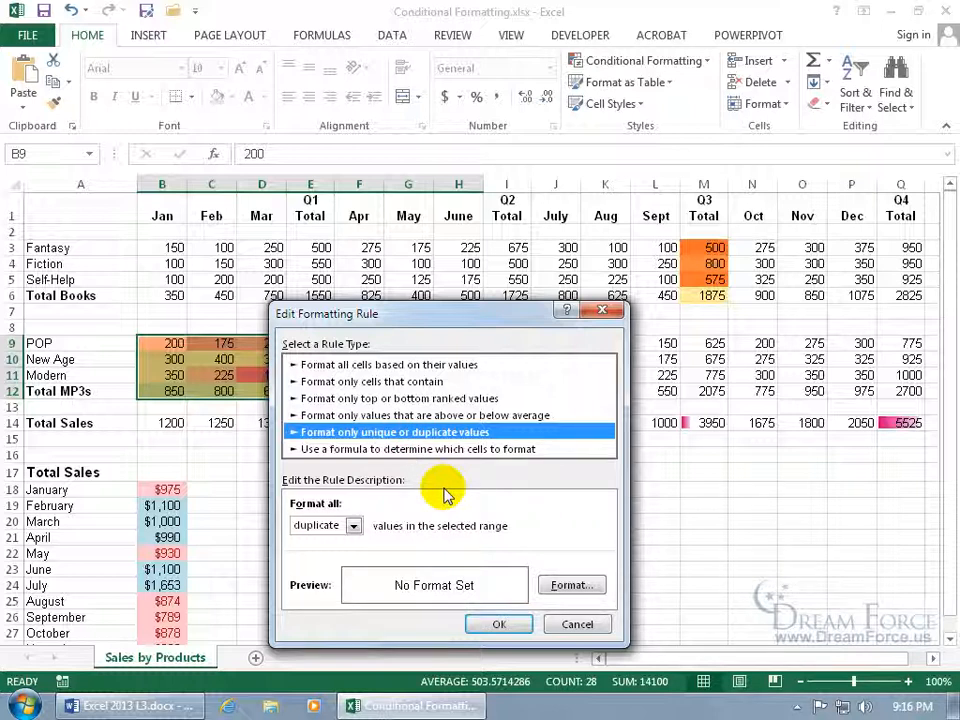
click(438, 449)
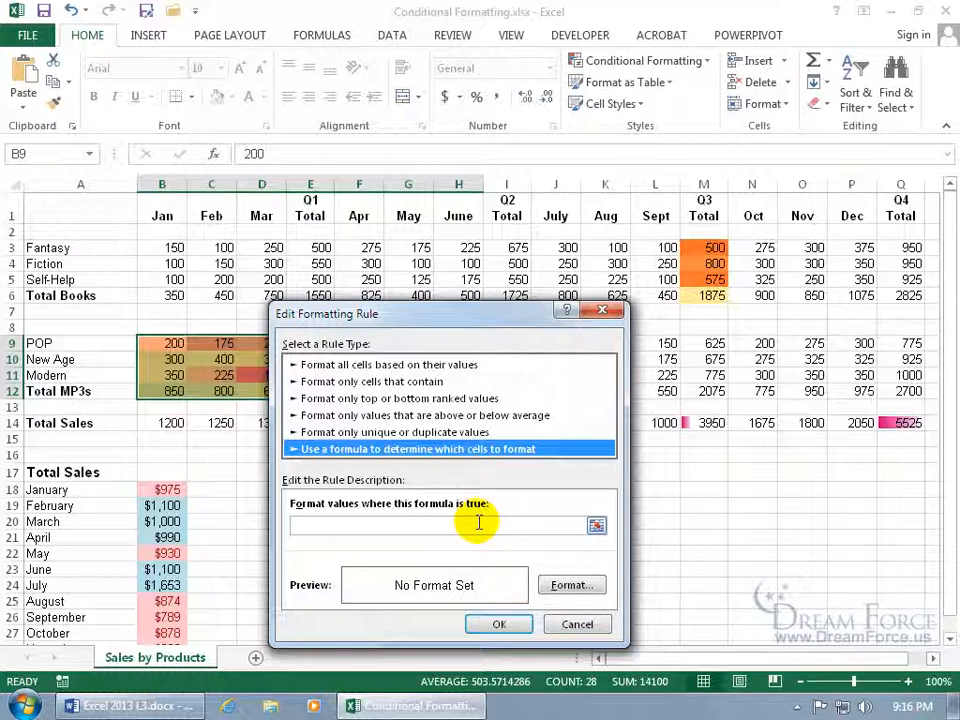
click(574, 625)
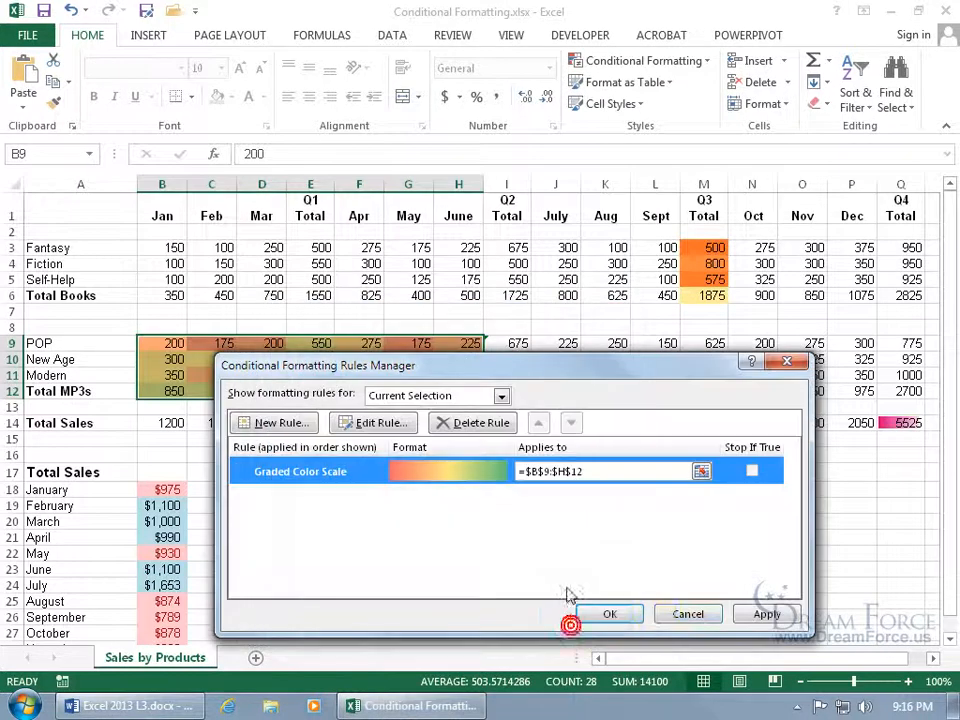
click(686, 617)
click(357, 490)
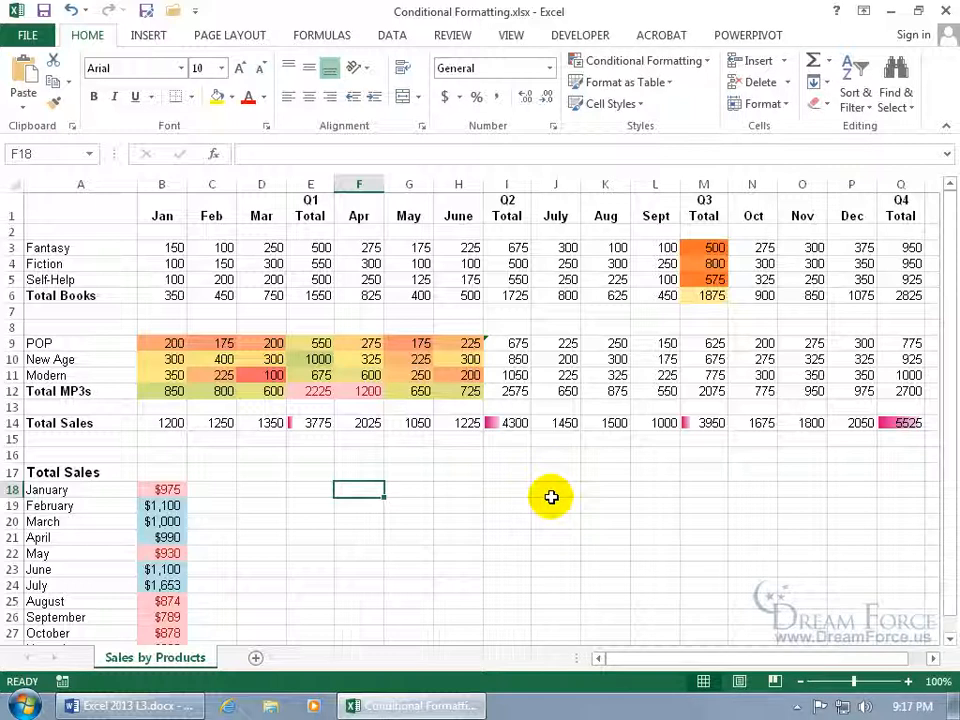
Enter =AND(B9>=200,B9<=600) in cell F18
text(=)
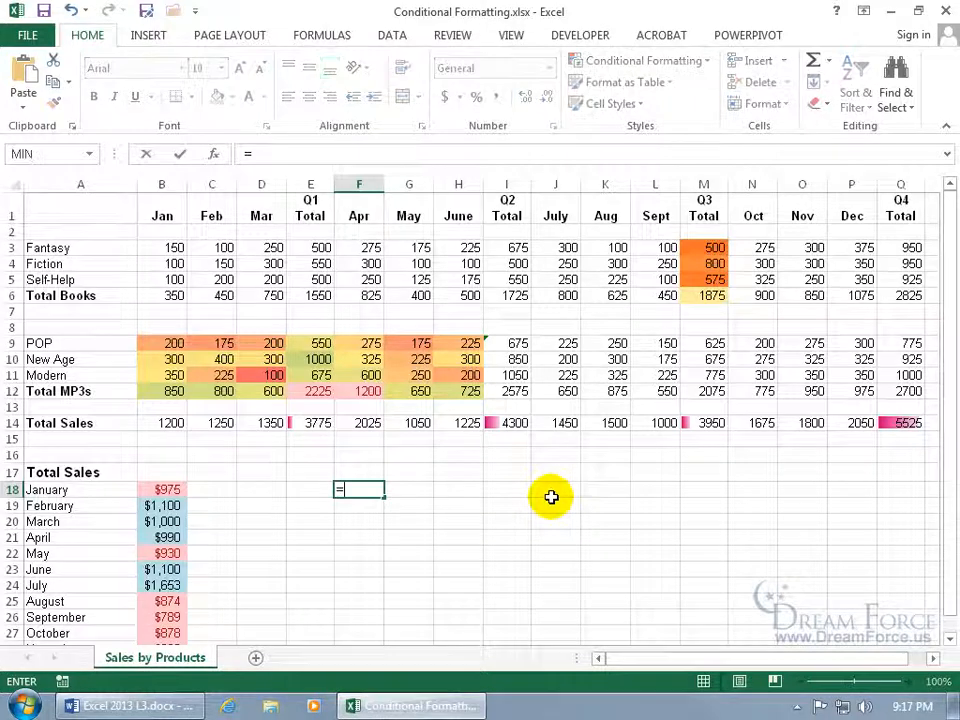
text(and)
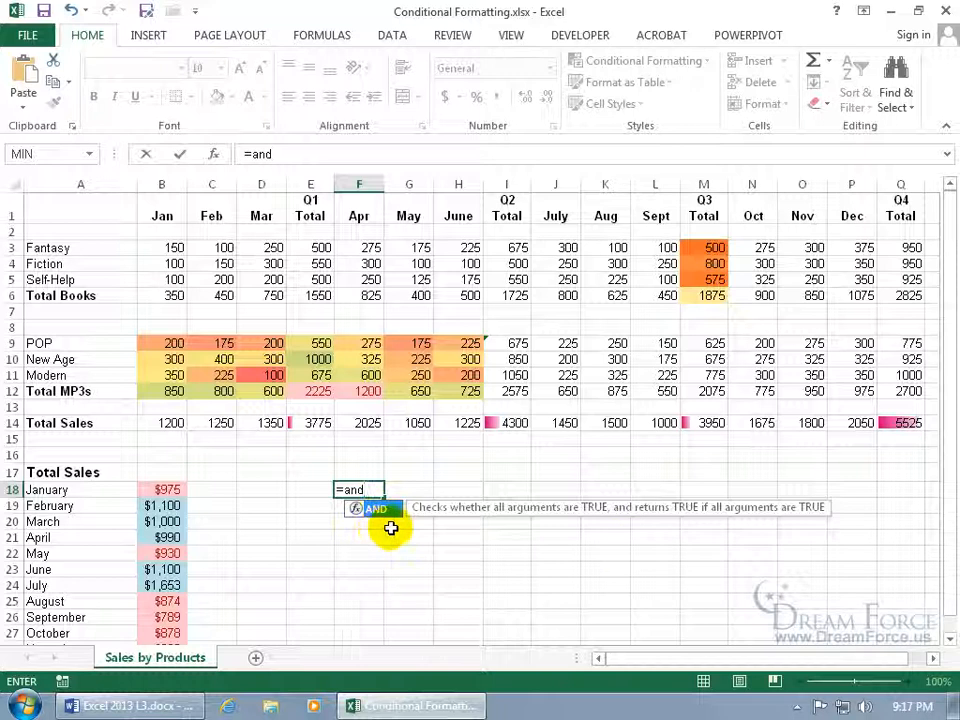
key(Tab)
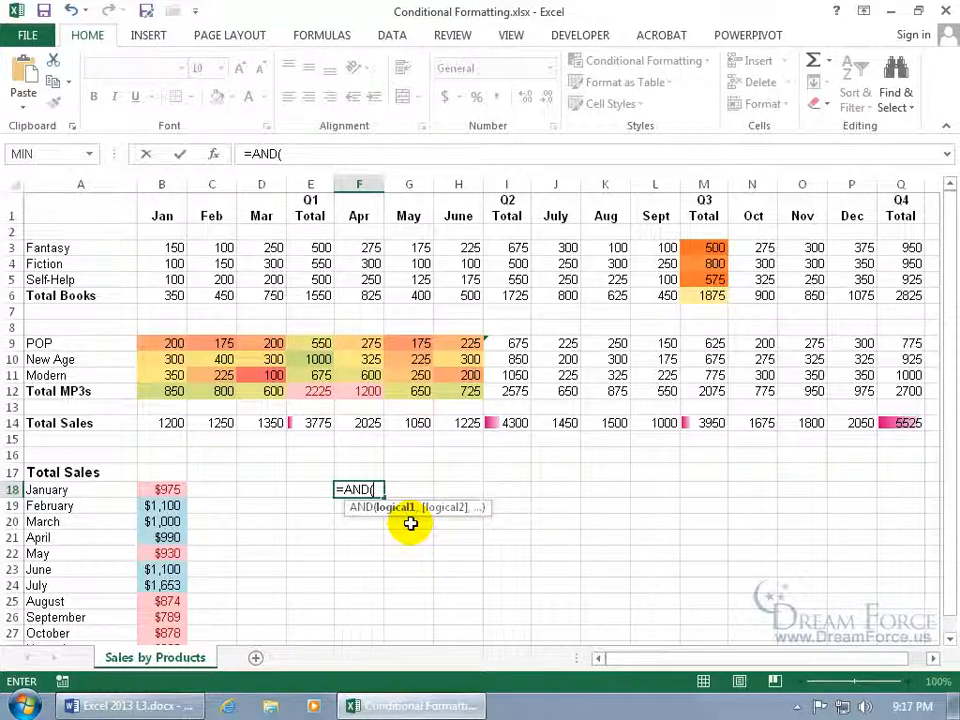
click(170, 344)
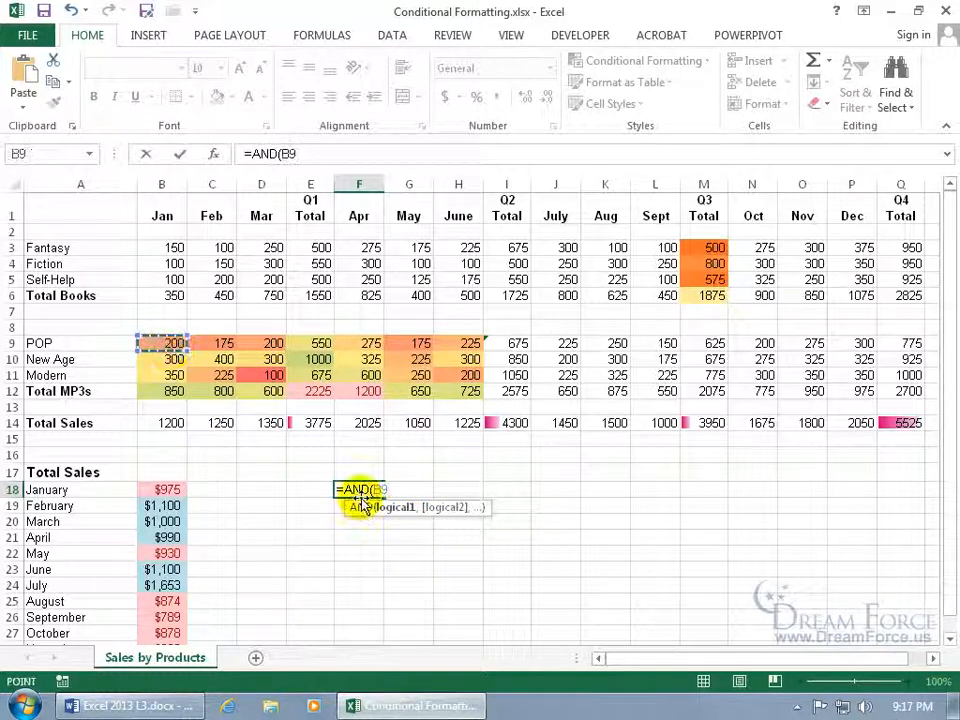
text(>=200)
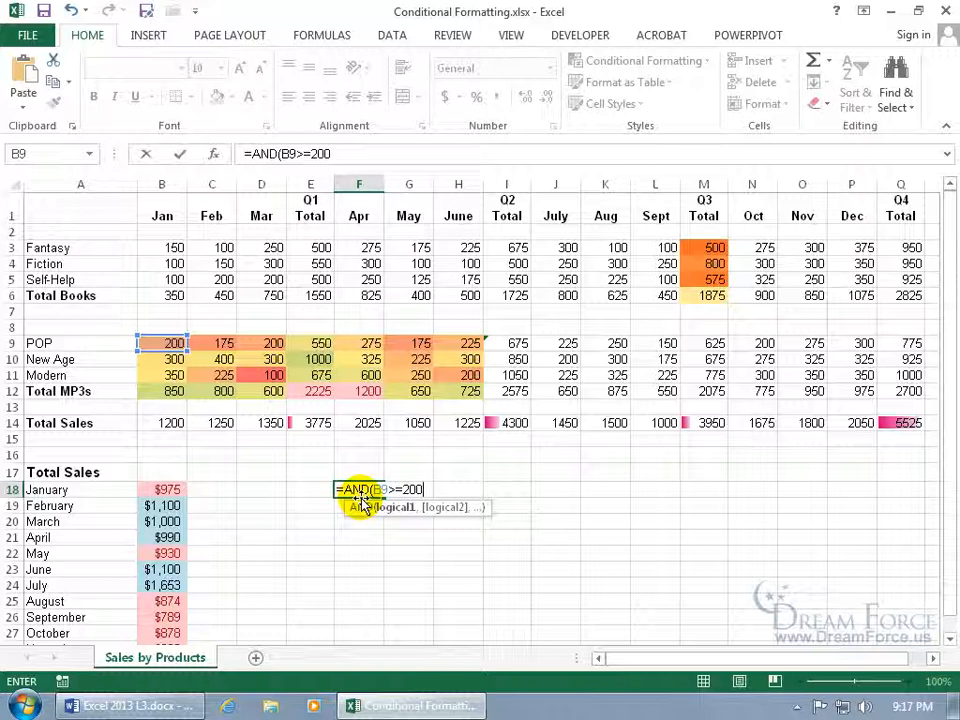
text(,)
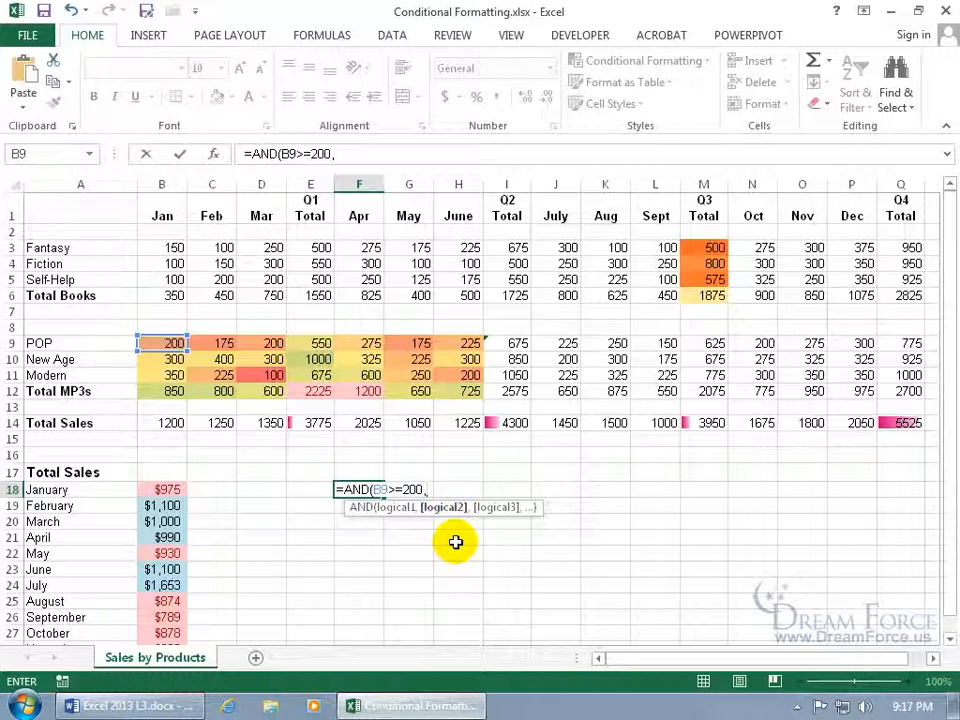
click(165, 343)
text(<=600)
key(Return)
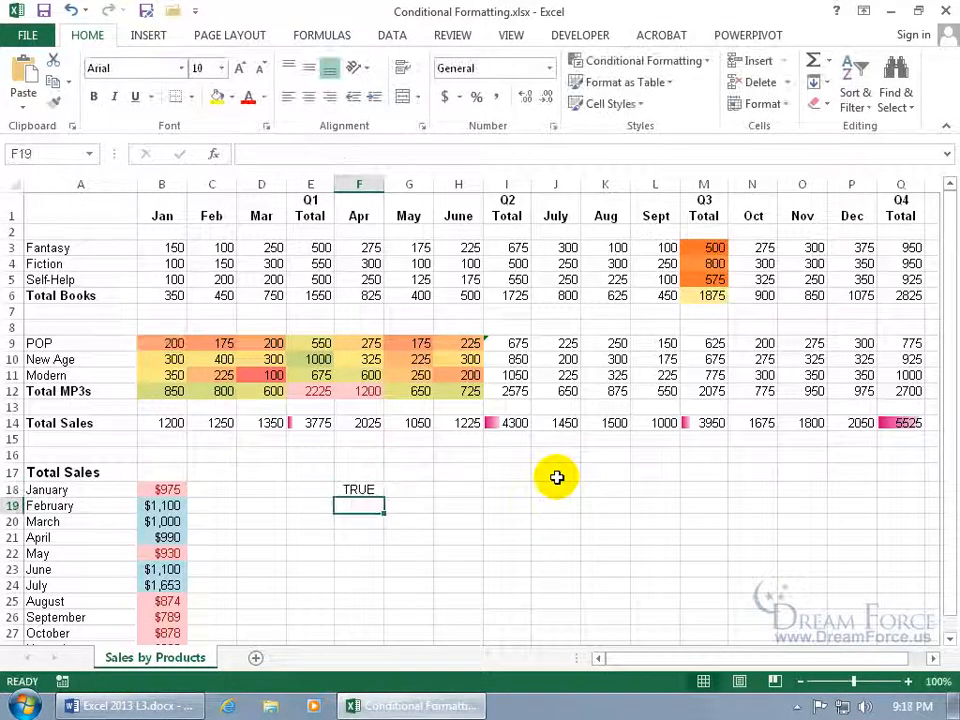
Check F18 against B9, copy F18's formula text, and select B9:H12
click(359, 488)
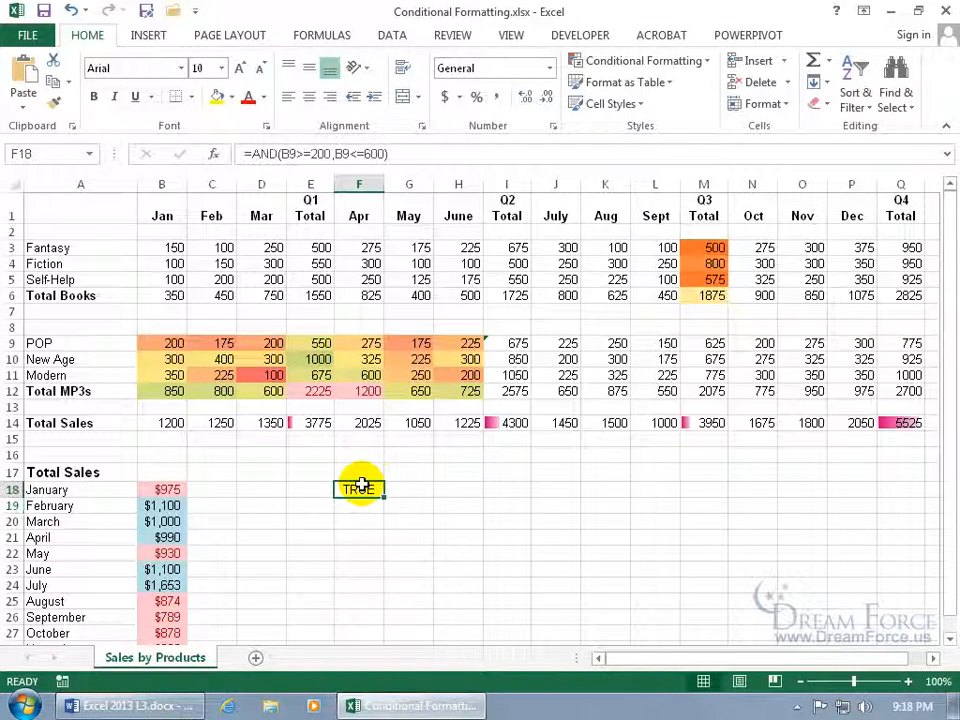
click(172, 344)
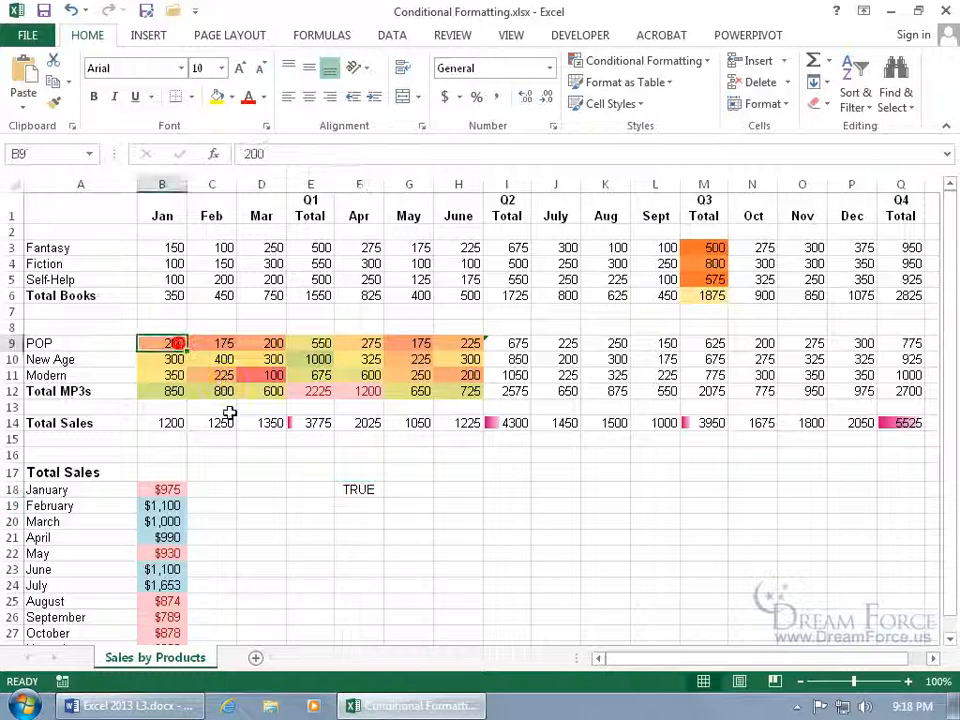
drag(171, 343, 460, 386)
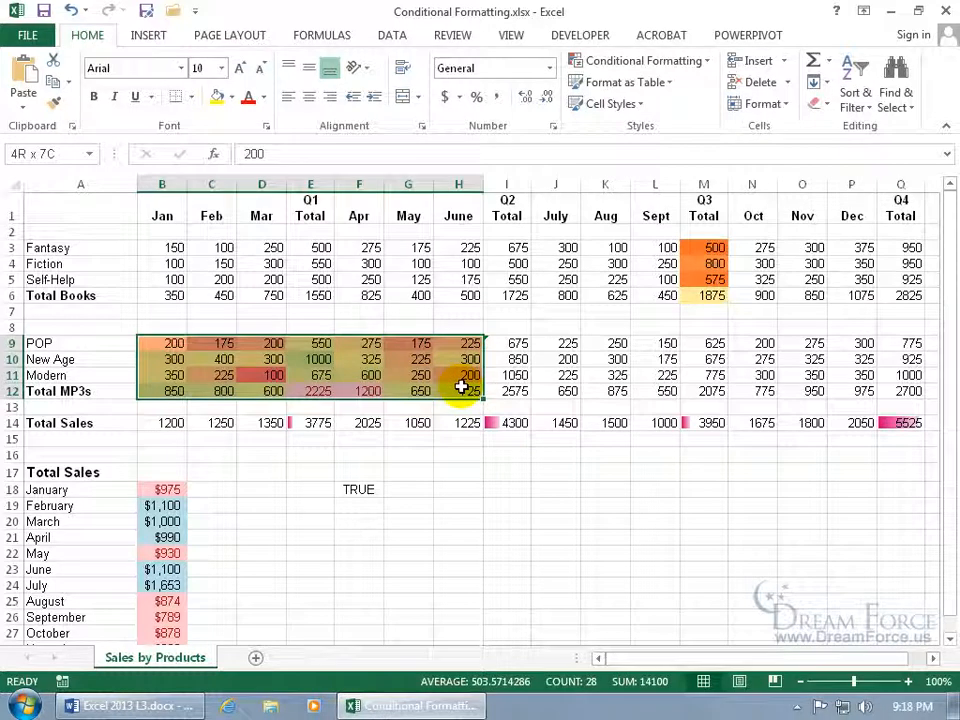
click(354, 490)
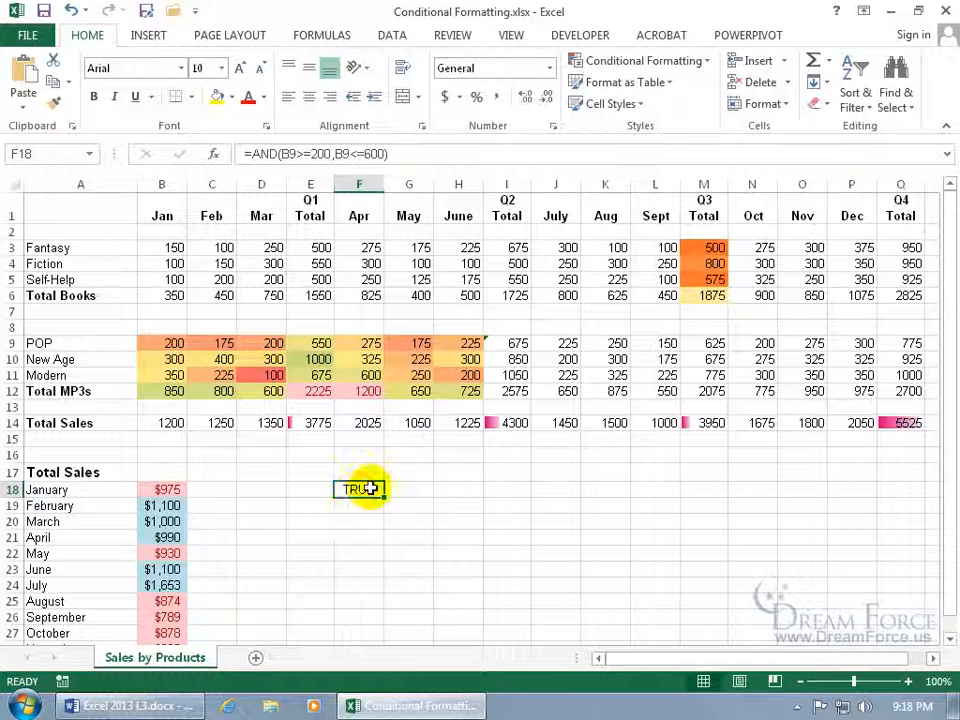
double_click(366, 489)
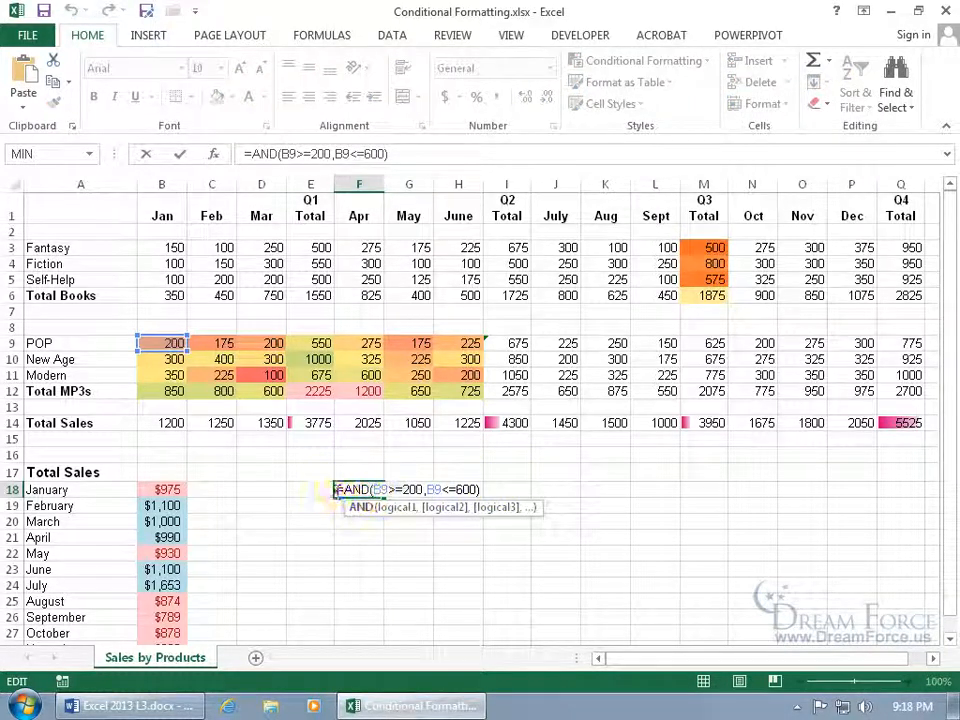
drag(338, 489, 484, 490)
key(ctrl+c)
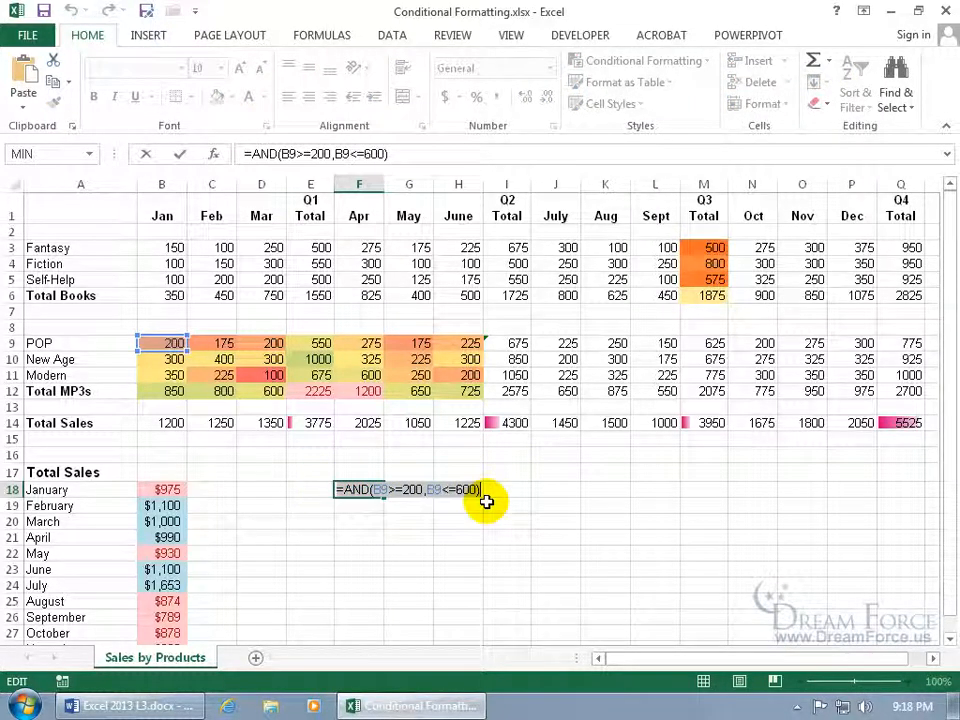
key(Escape)
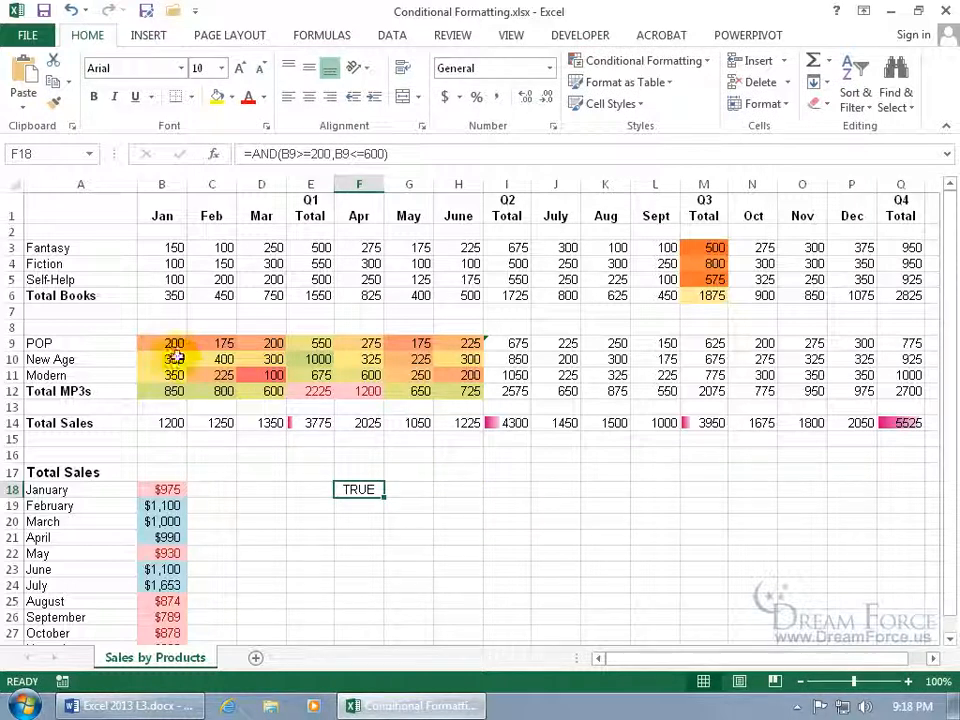
drag(161, 343, 456, 390)
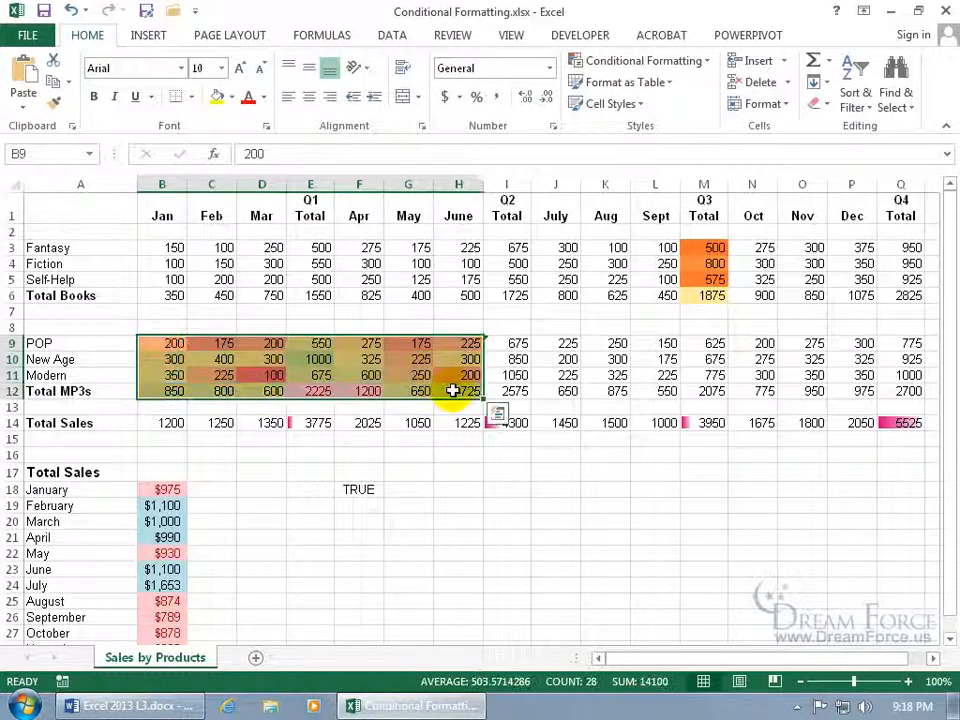
Delete the Top 2 rule in the Conditional Formatting Rules Manager
click(664, 61)
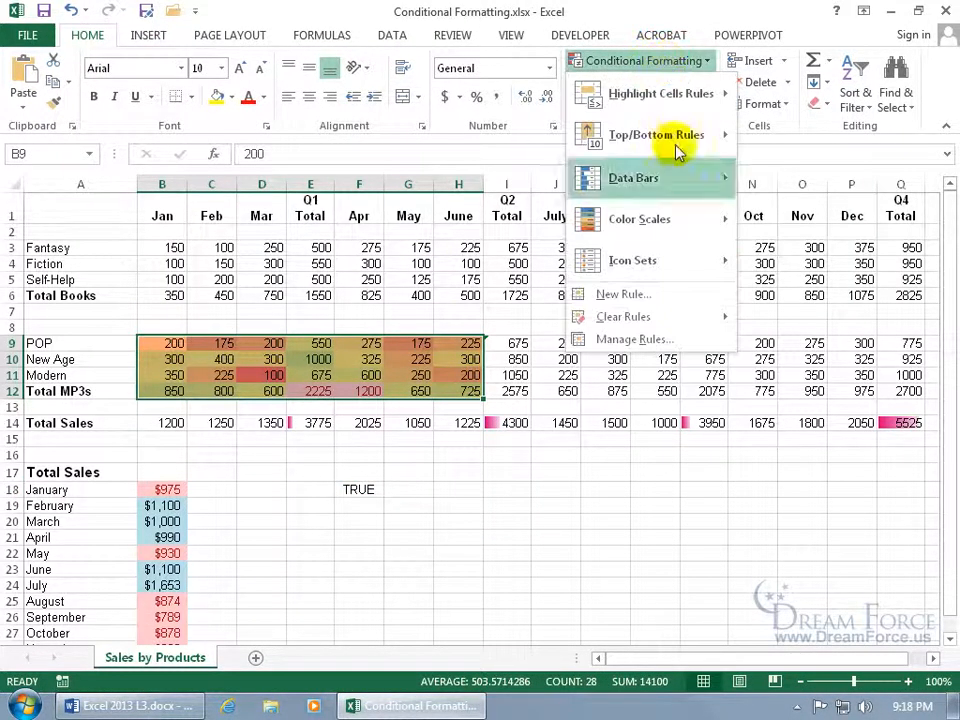
click(666, 339)
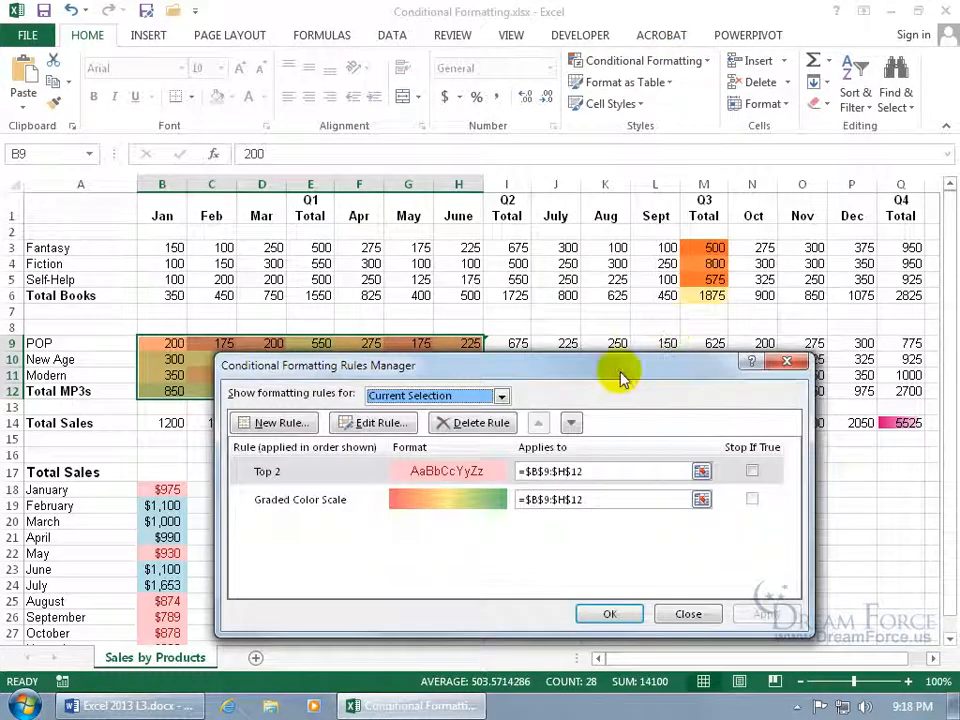
click(452, 473)
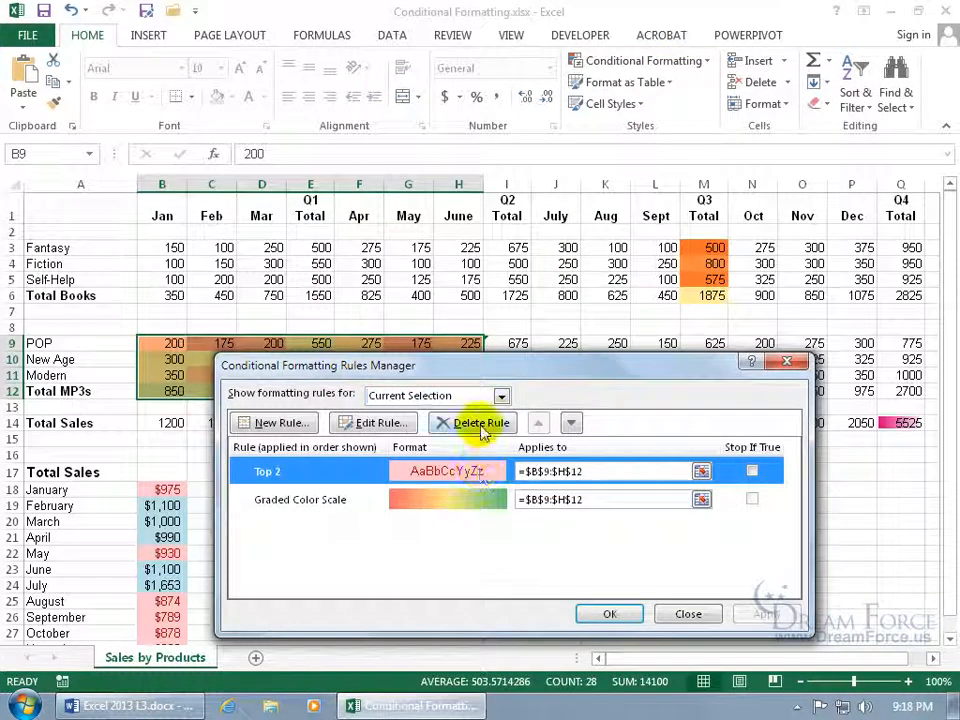
click(481, 424)
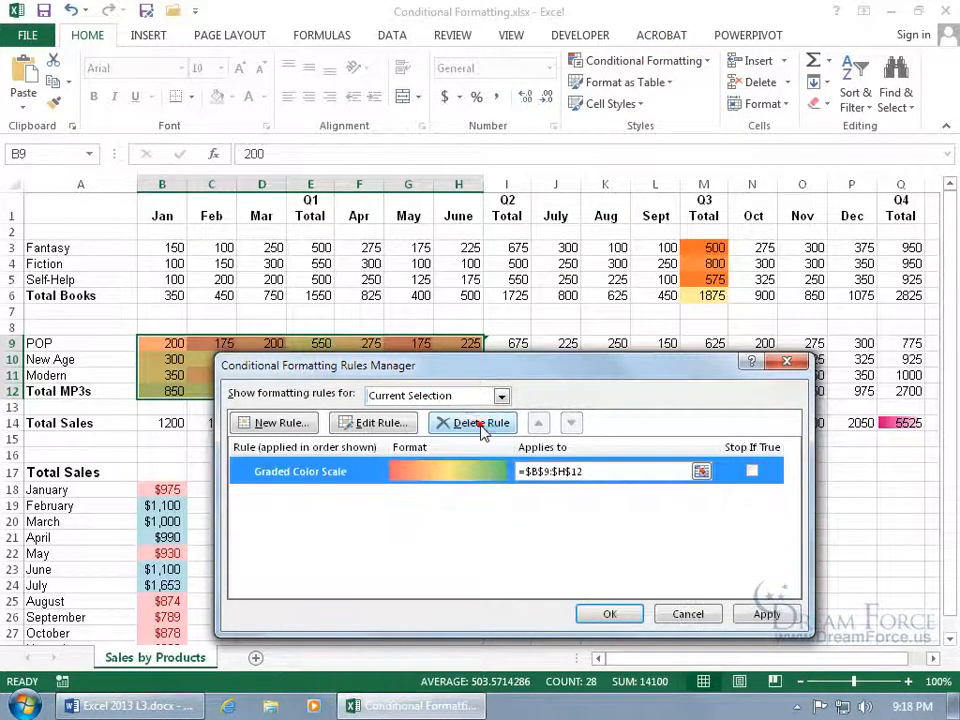
Turn the Graded Color Scale rule into formula =AND(B9>=200,B9<=600) with bold font
double_click(339, 471)
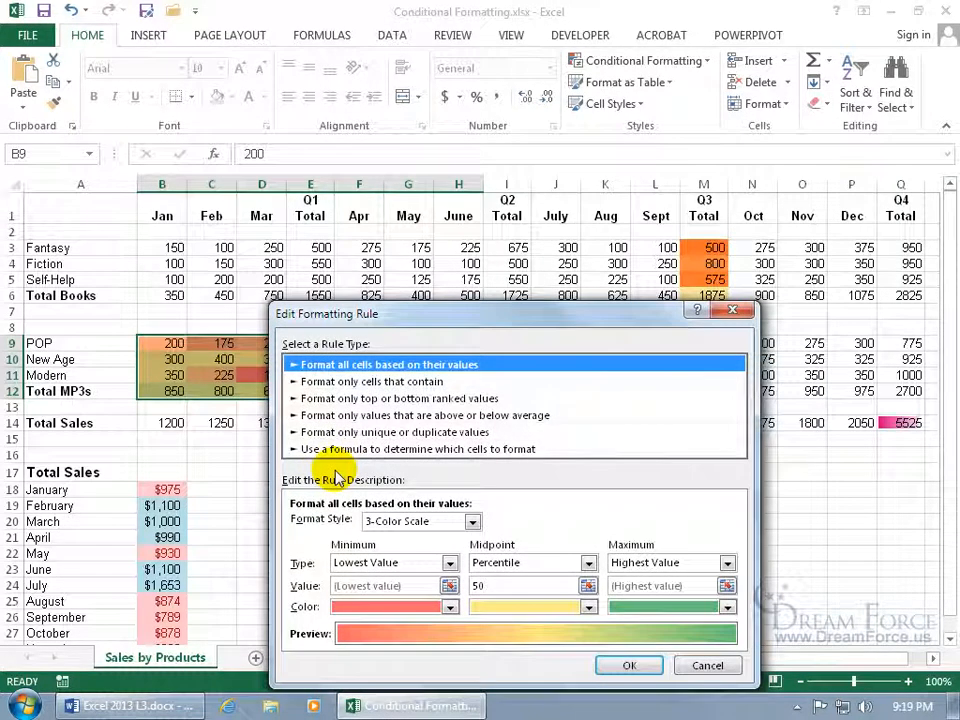
click(357, 450)
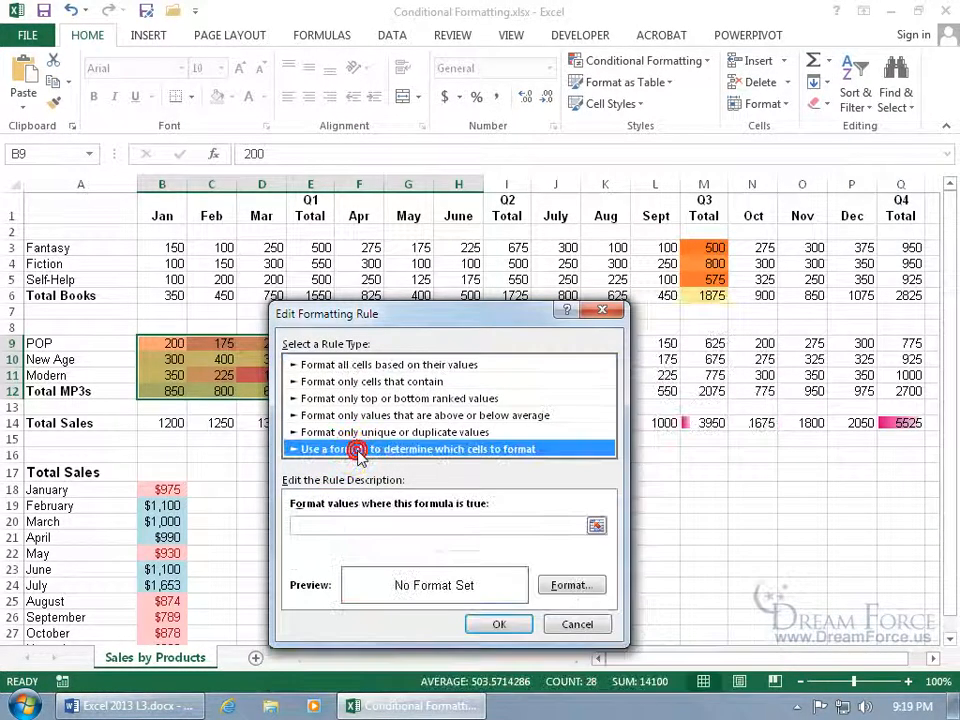
click(356, 526)
key(ctrl+v)
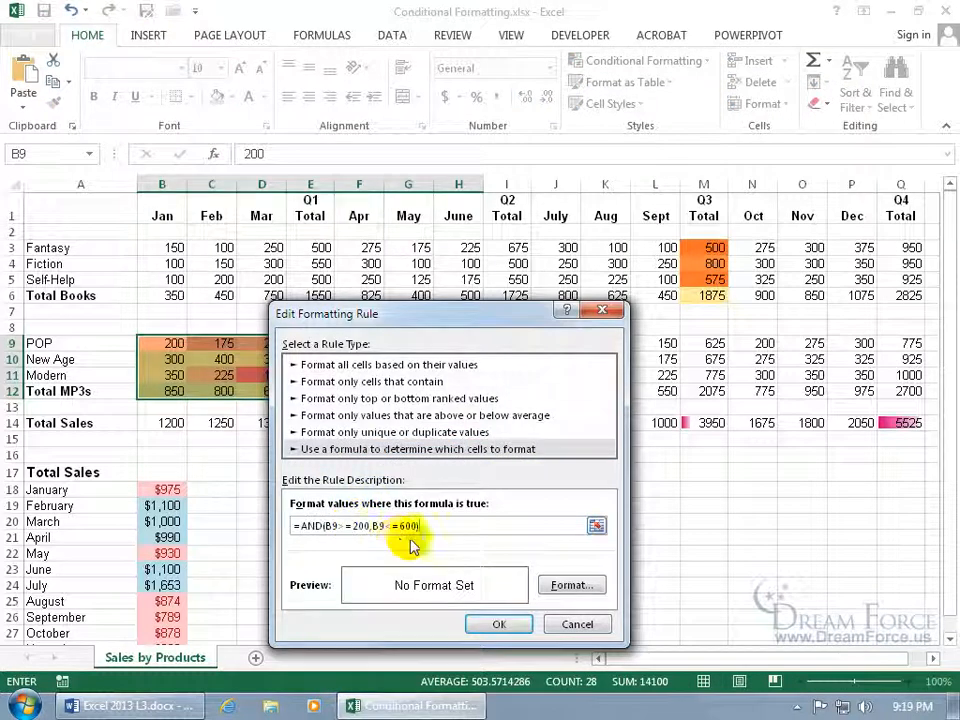
click(571, 586)
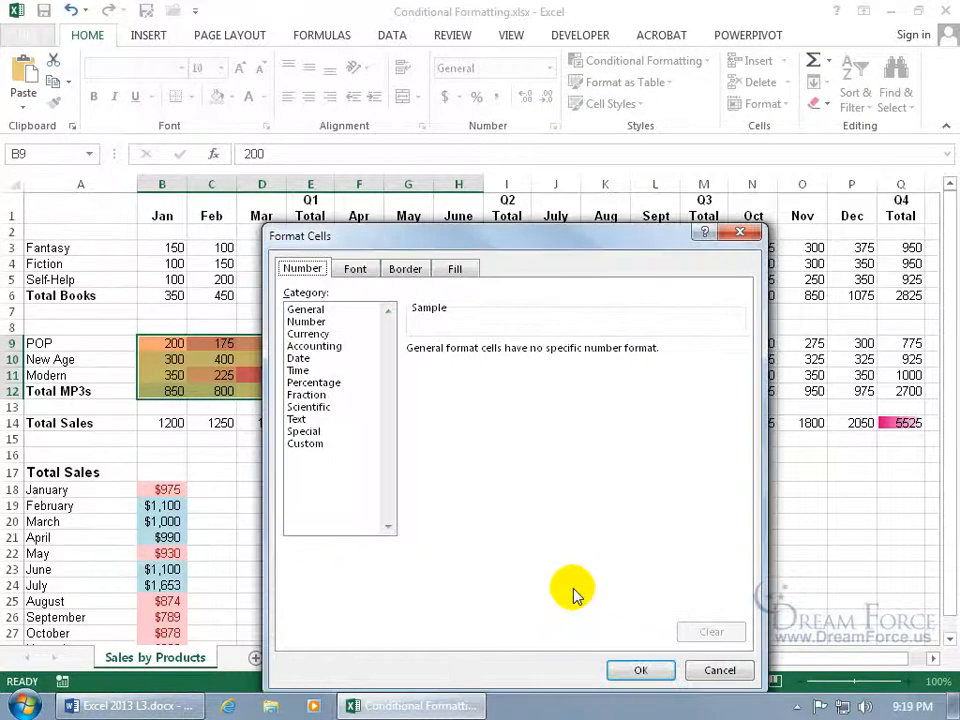
click(364, 271)
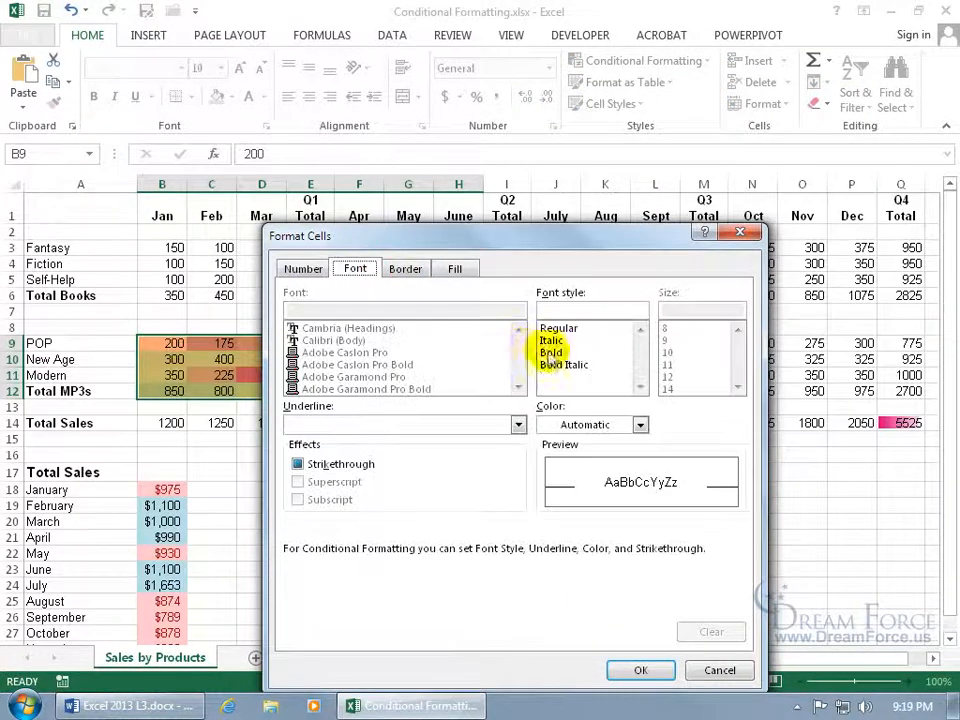
click(552, 352)
click(640, 670)
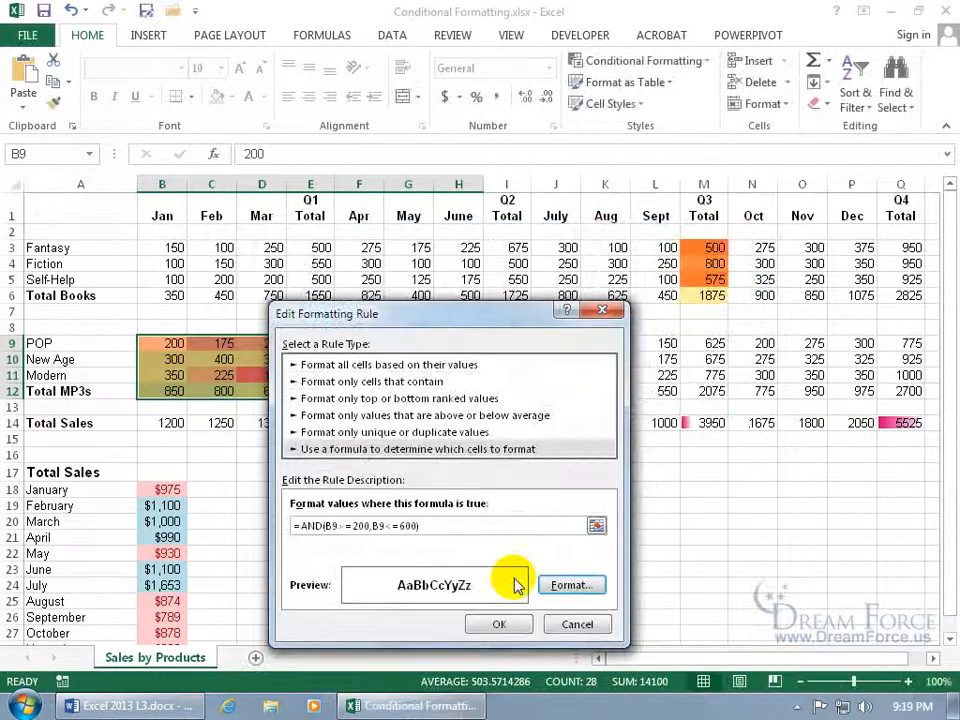
click(499, 624)
click(612, 612)
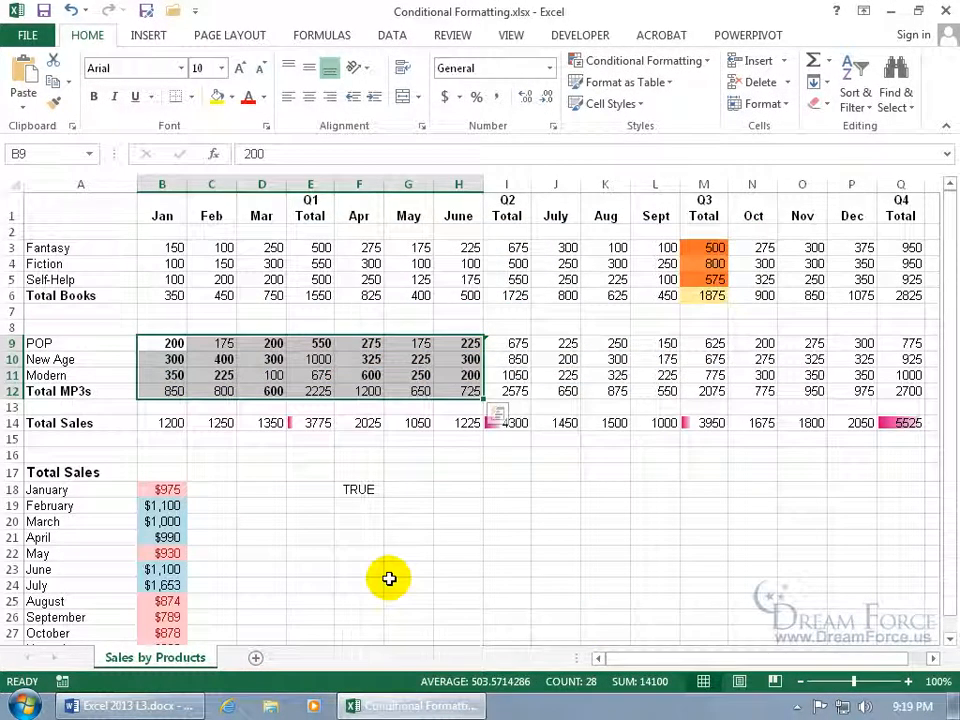
click(343, 490)
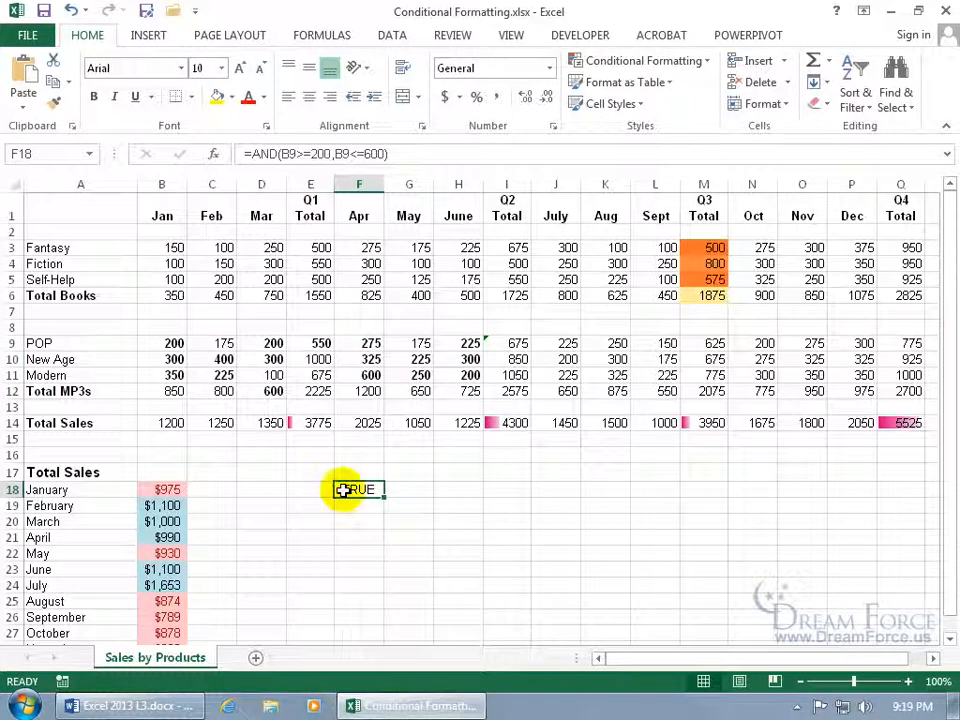
double_click(343, 490)
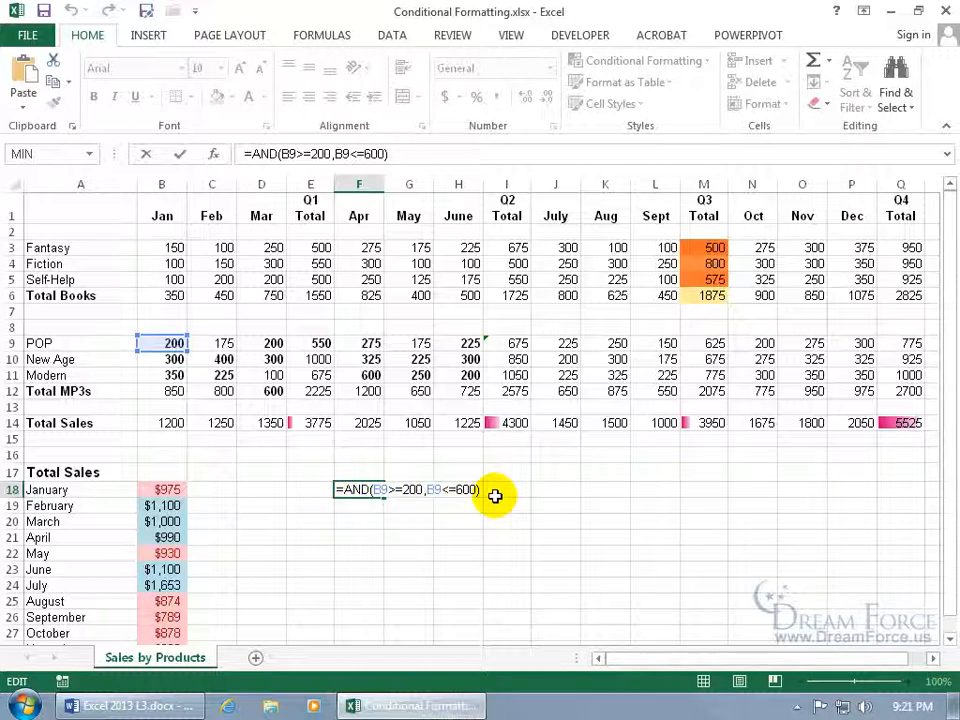
Make both B9 references in F18 absolute: =AND($B$9>=200,$B$9<=600)
click(369, 491)
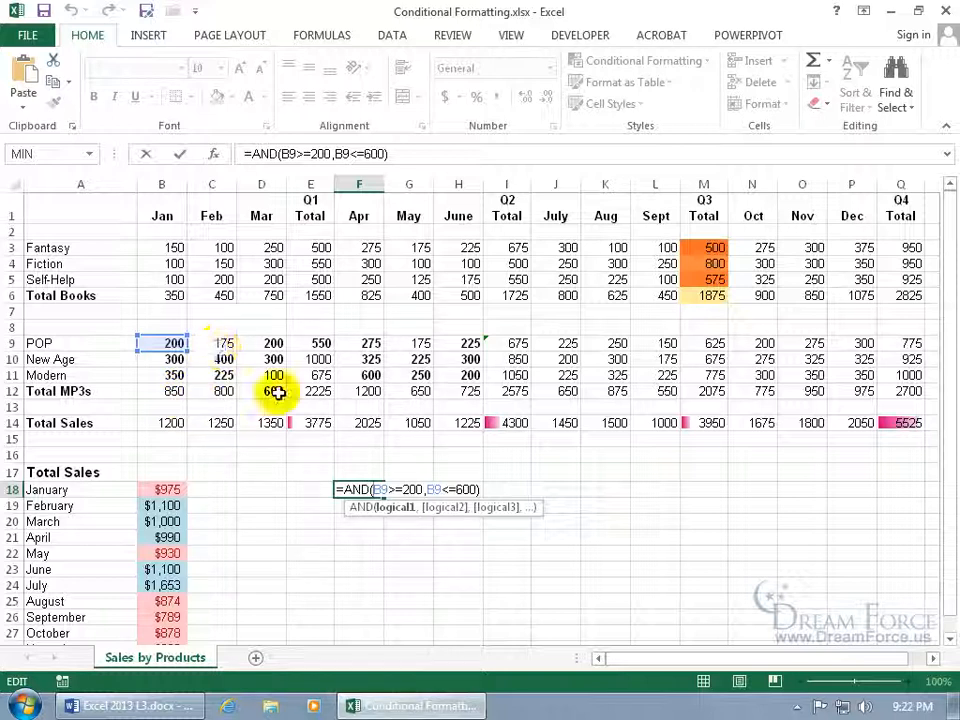
click(374, 489)
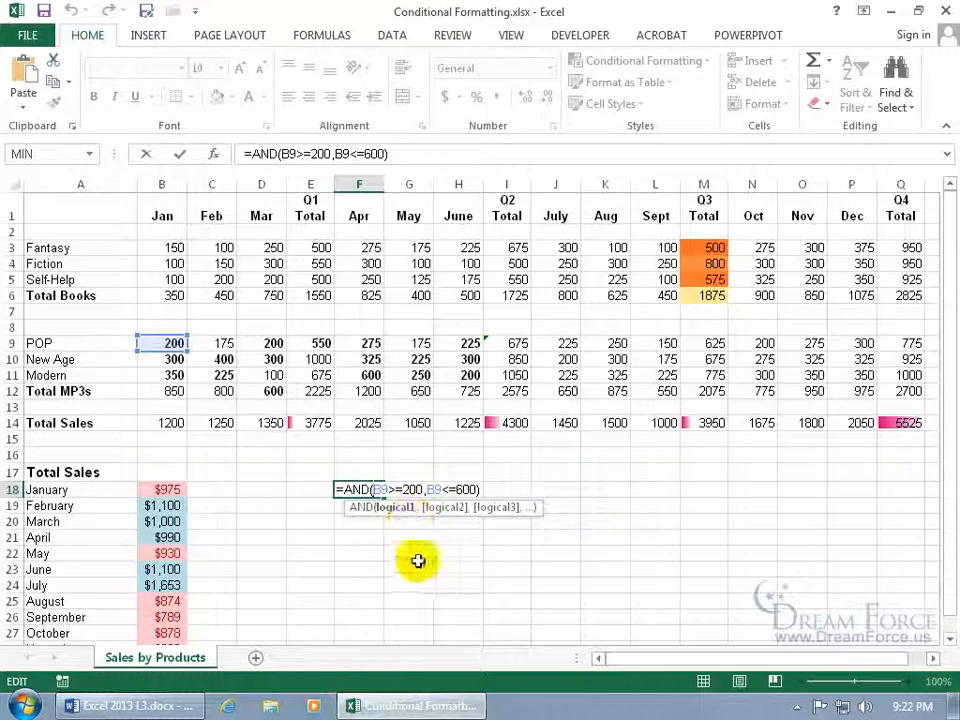
key(F4)
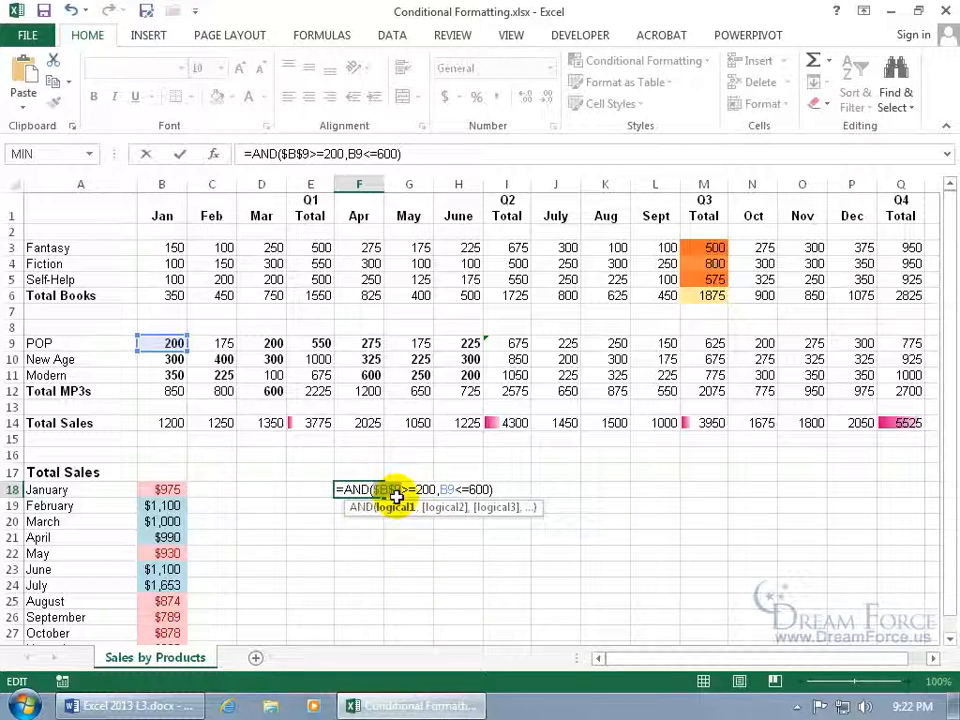
double_click(445, 489)
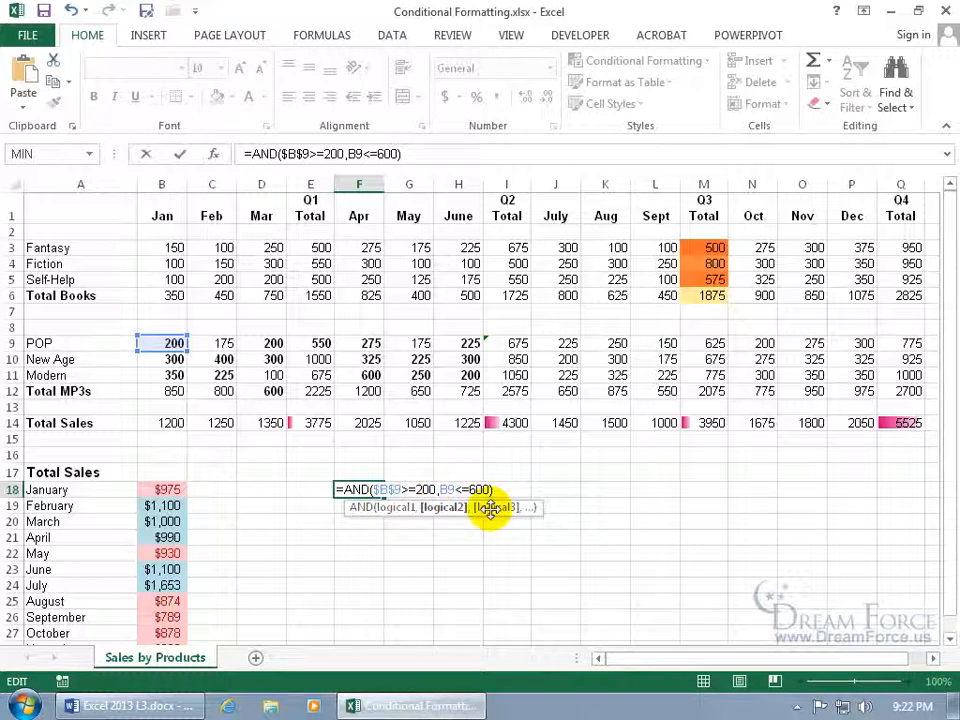
key(F4)
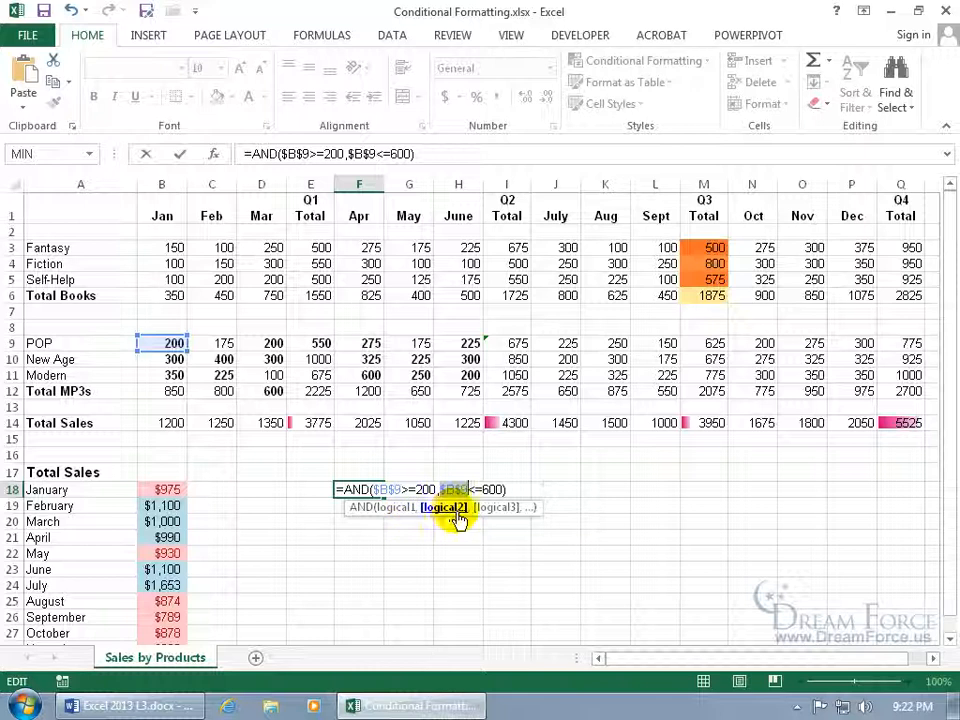
key(Return)
Copy F18's formula text and select the data block B9:H12
click(371, 489)
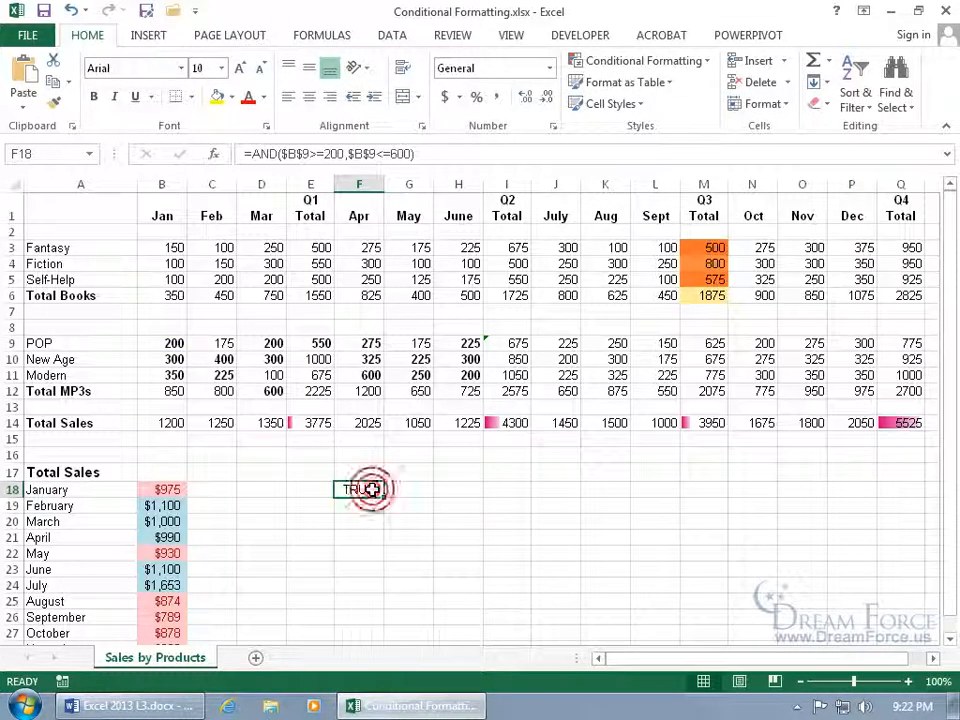
double_click(372, 489)
drag(492, 489, 336, 497)
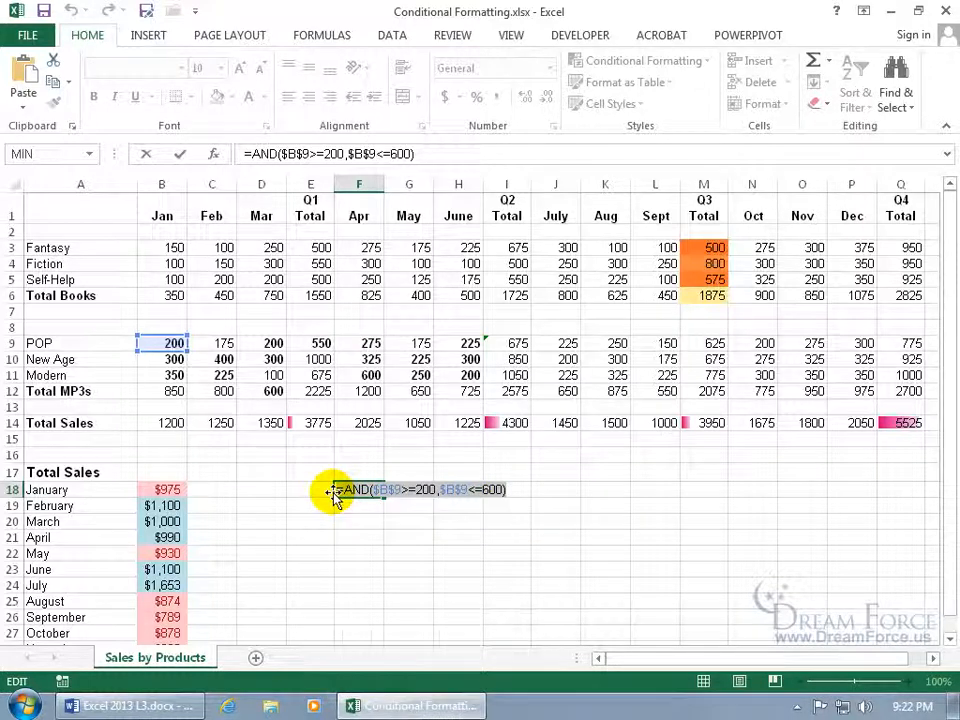
key(Escape)
drag(167, 343, 439, 388)
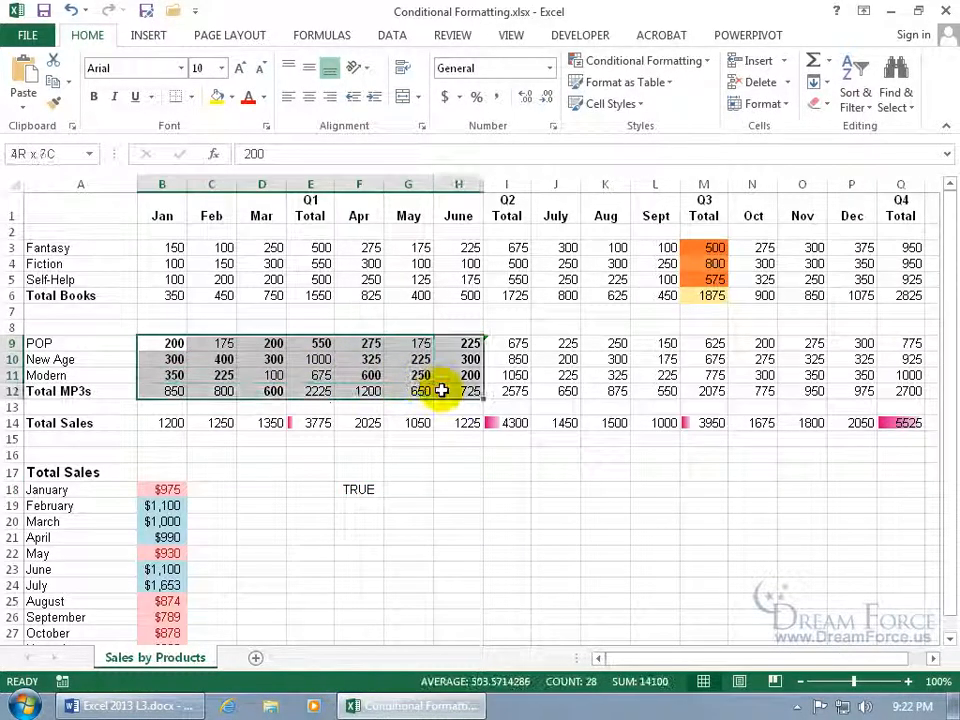
Replace the B9:H12 rule's condition with =AND($B$9>=200,$B$9<=600) and apply it
click(652, 60)
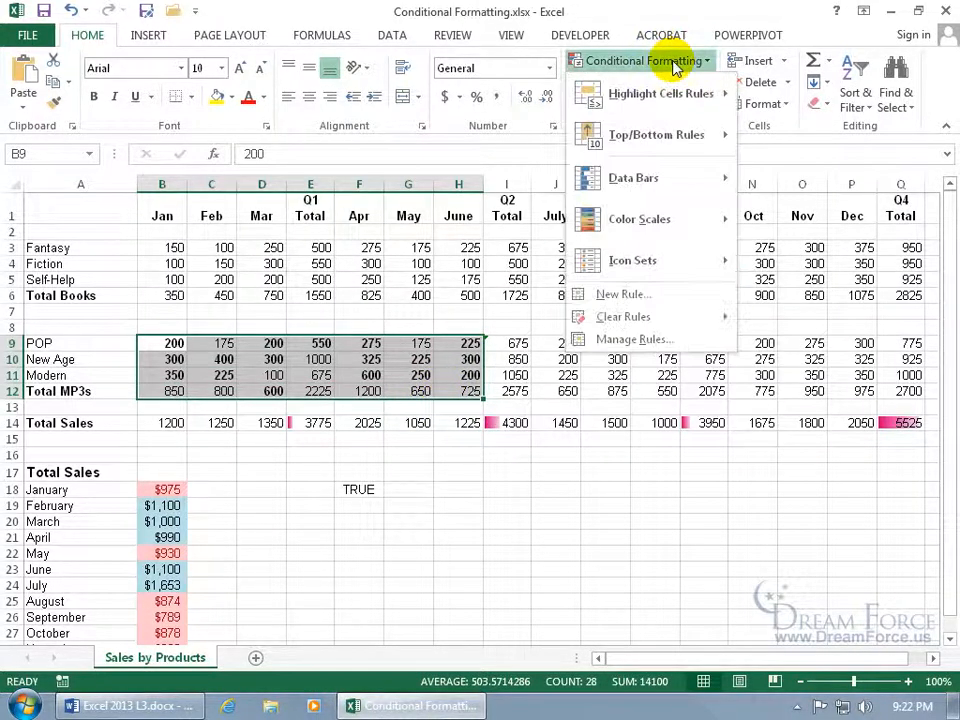
click(656, 339)
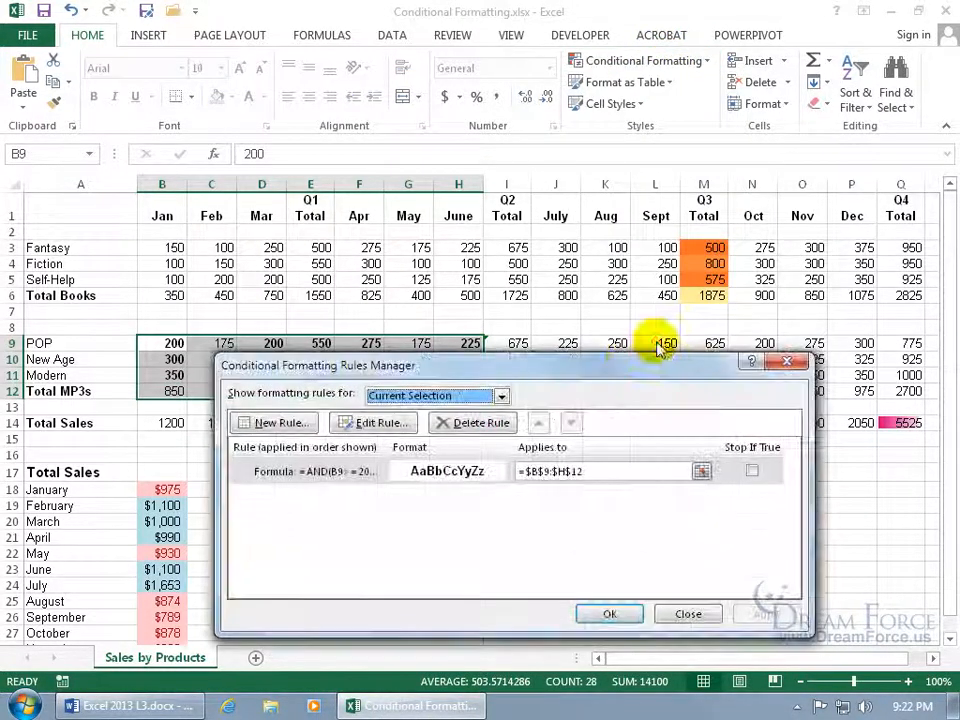
double_click(336, 477)
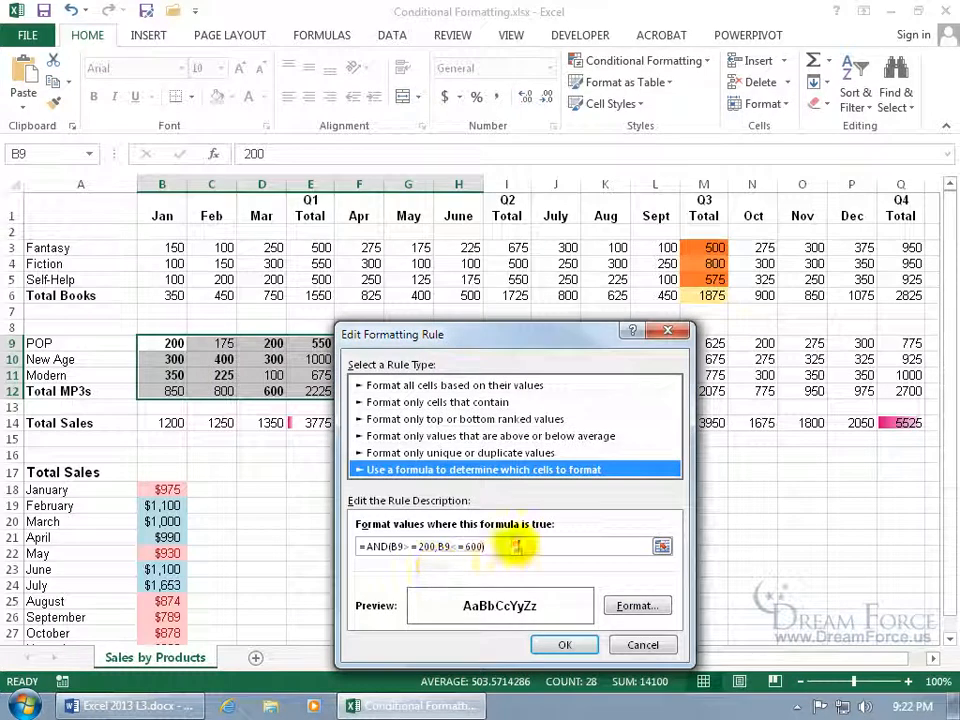
drag(515, 547, 362, 547)
key(F4)
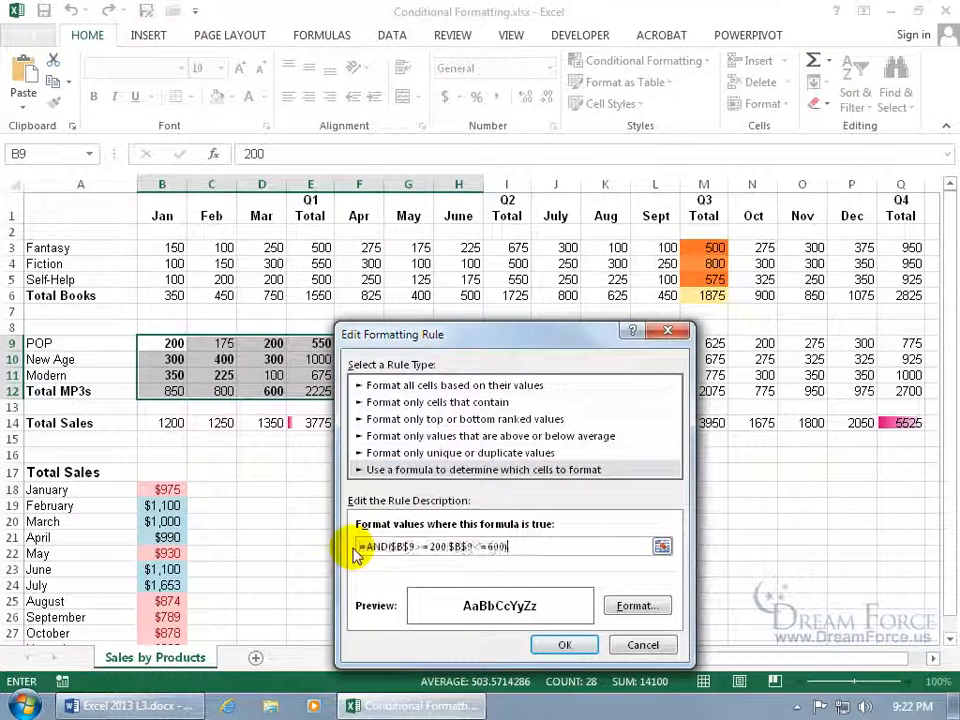
click(563, 645)
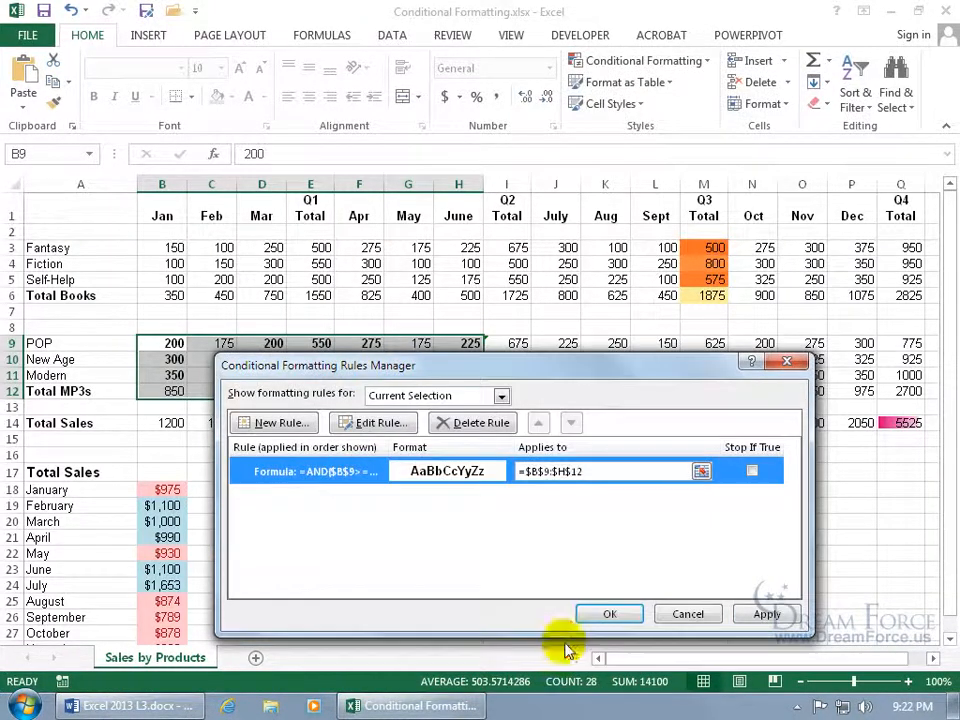
click(604, 614)
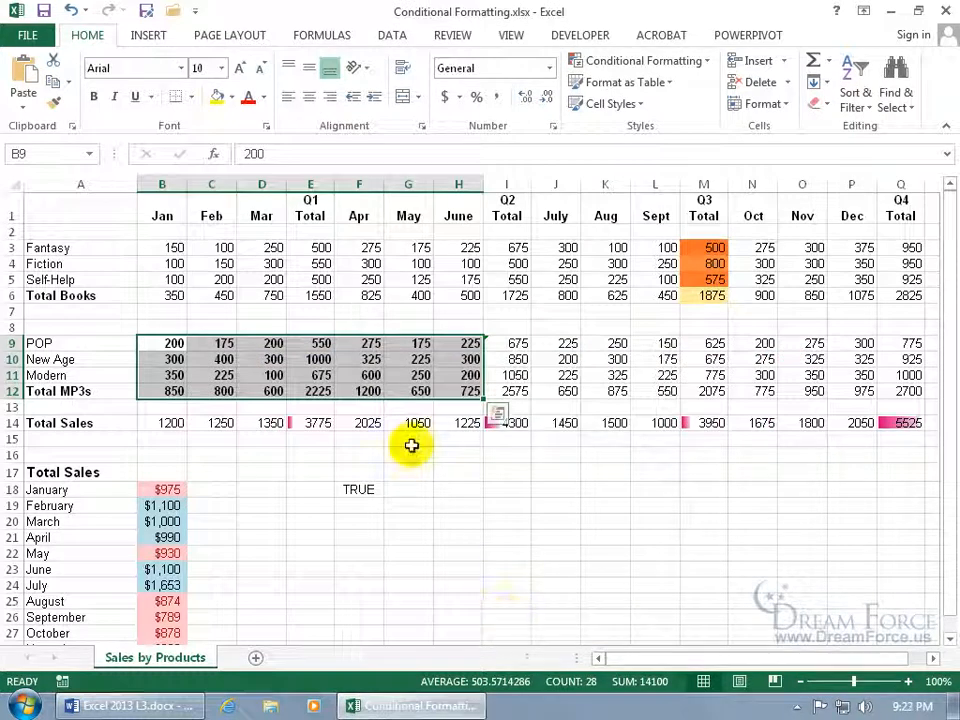
double_click(362, 488)
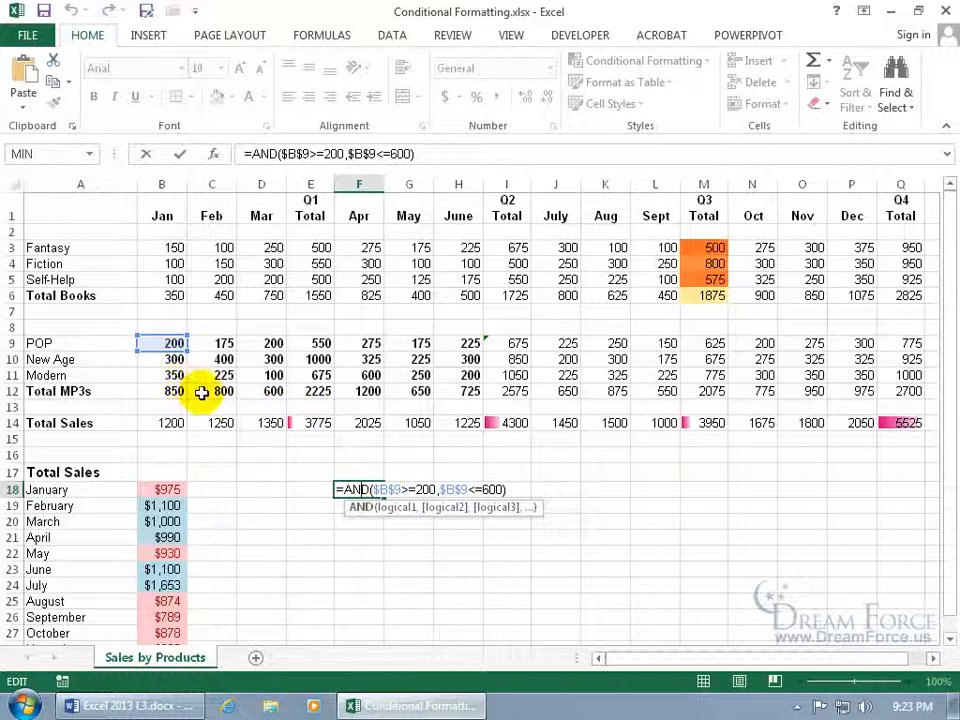
Change F18 to =AND($B$9>200,$B$9<=600) and copy its formula text
click(413, 489)
key(BackSpace)
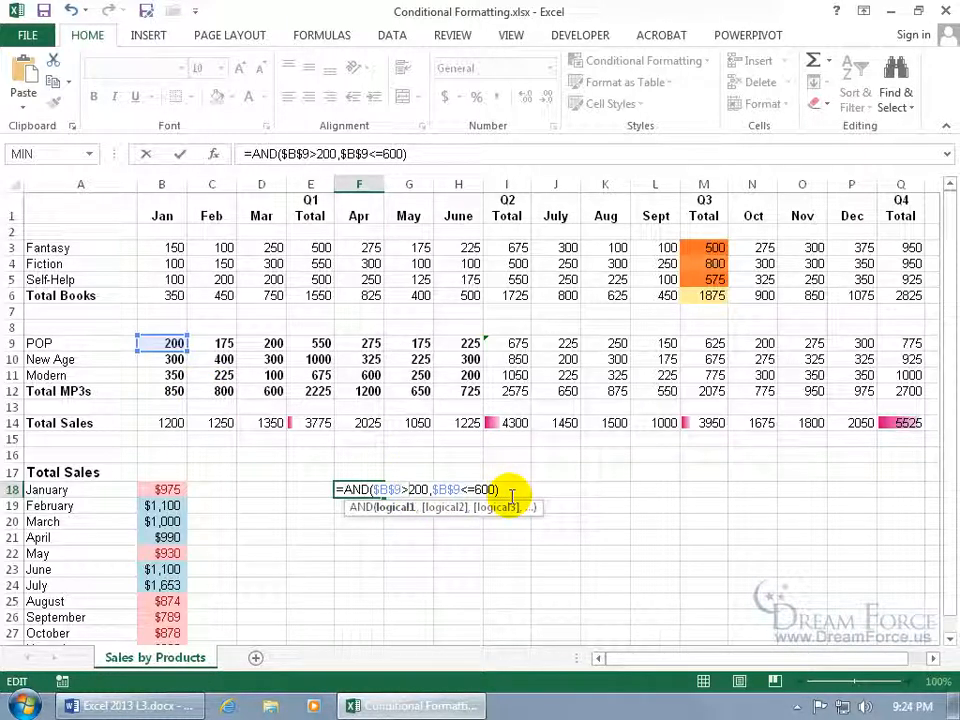
key(Return)
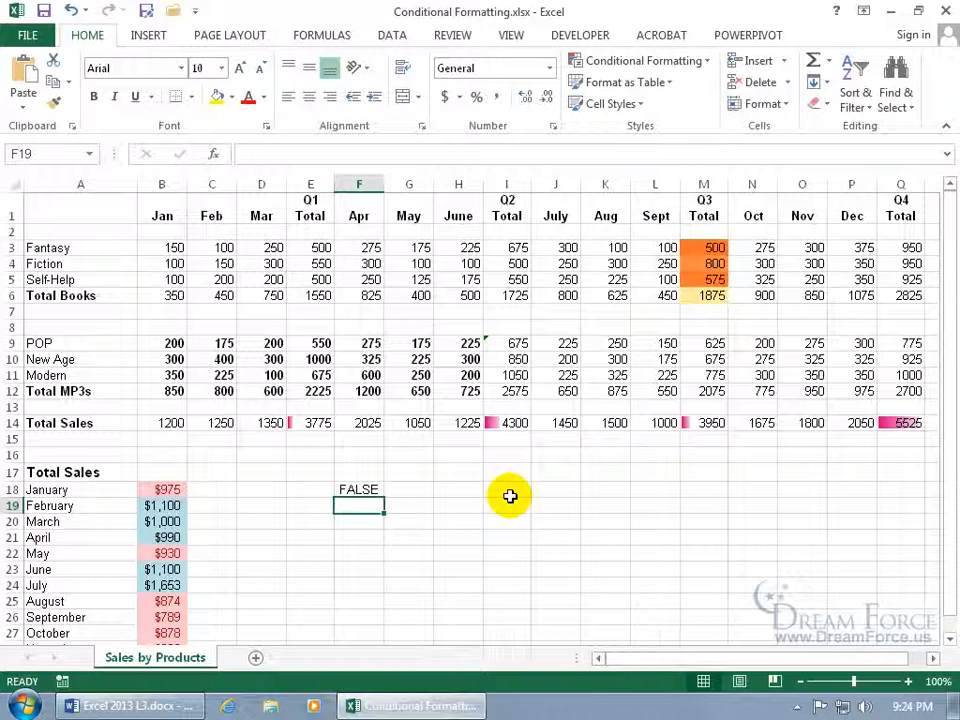
double_click(375, 490)
drag(507, 489, 328, 497)
key(Return)
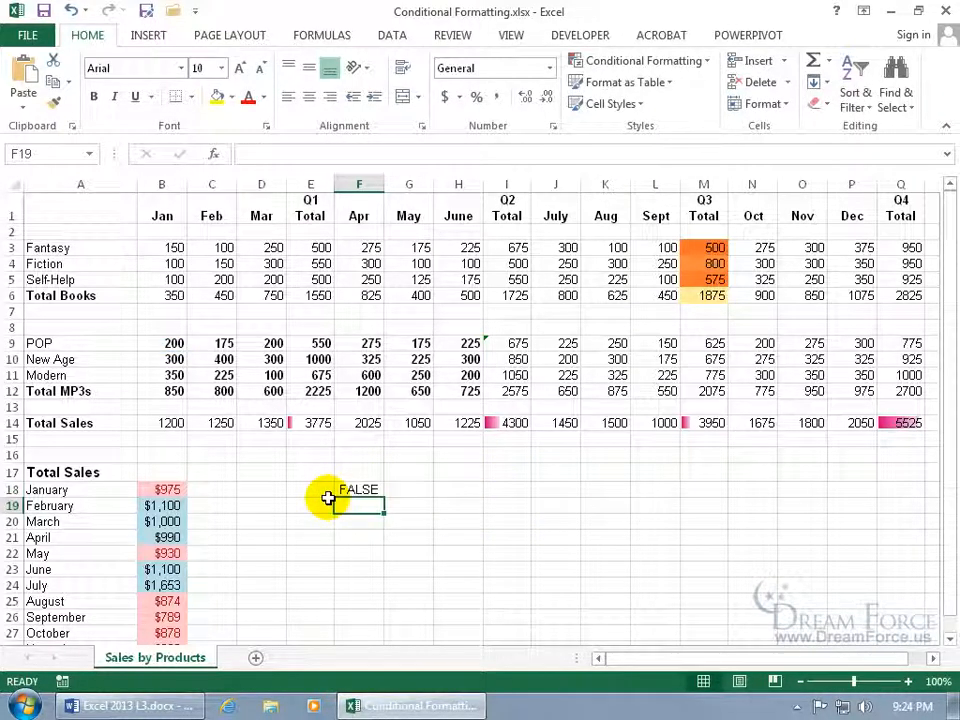
Update the B9:H12 formatting rule to the >200 formula and apply it
drag(170, 343, 446, 388)
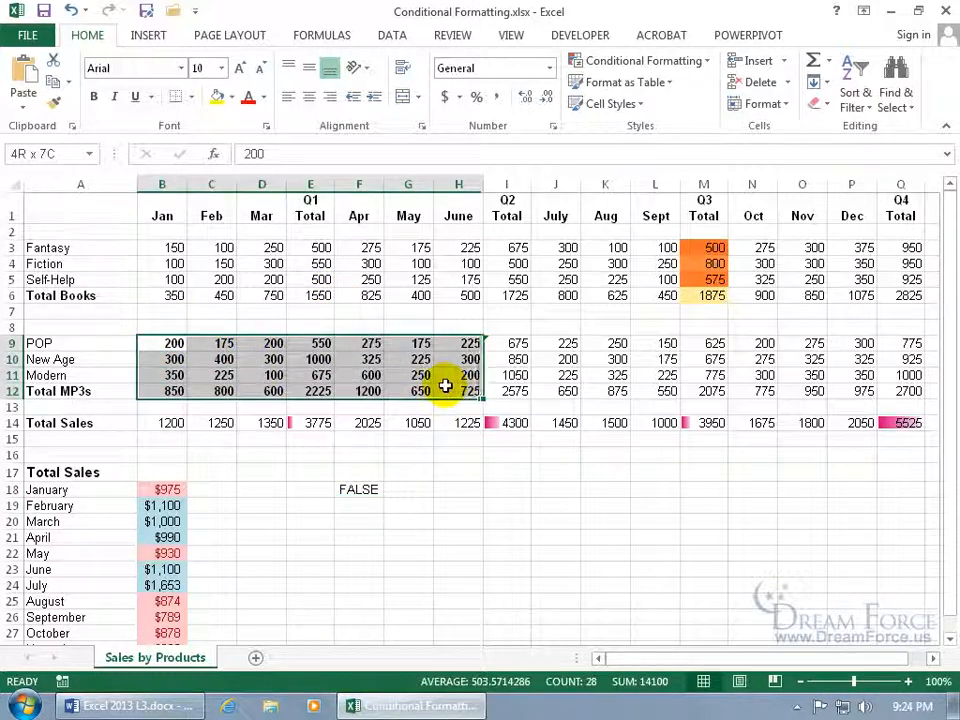
click(672, 62)
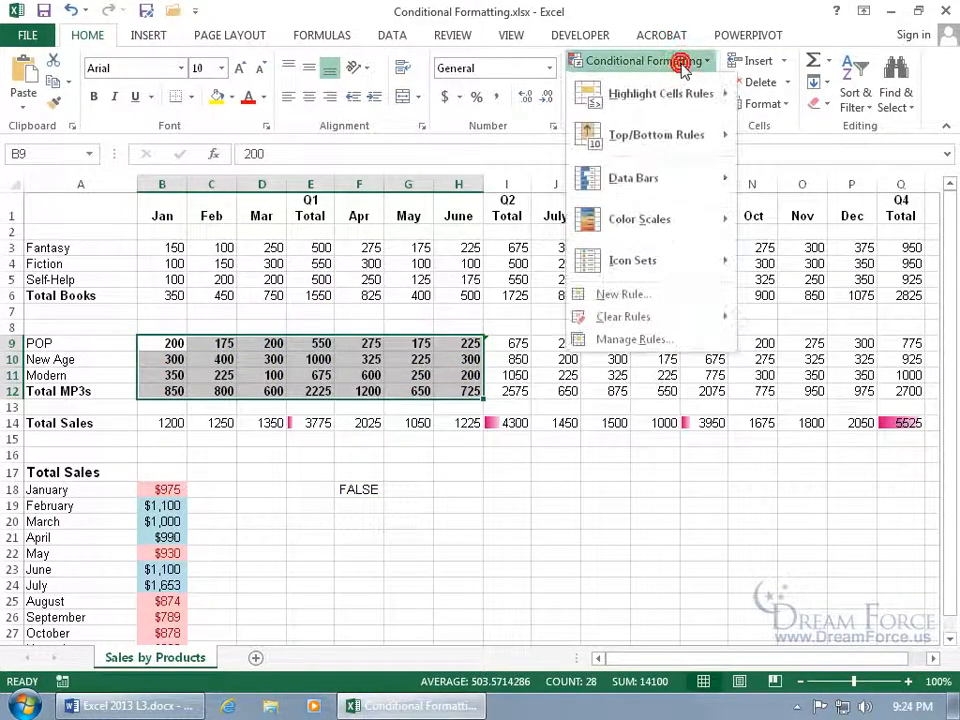
click(652, 338)
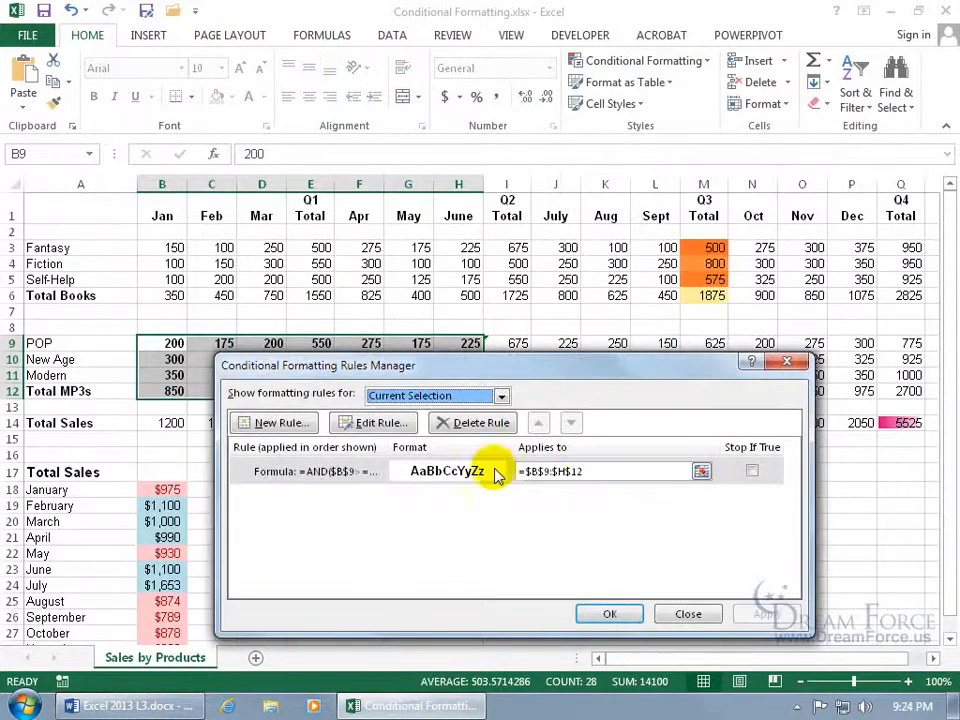
double_click(360, 352)
click(546, 544)
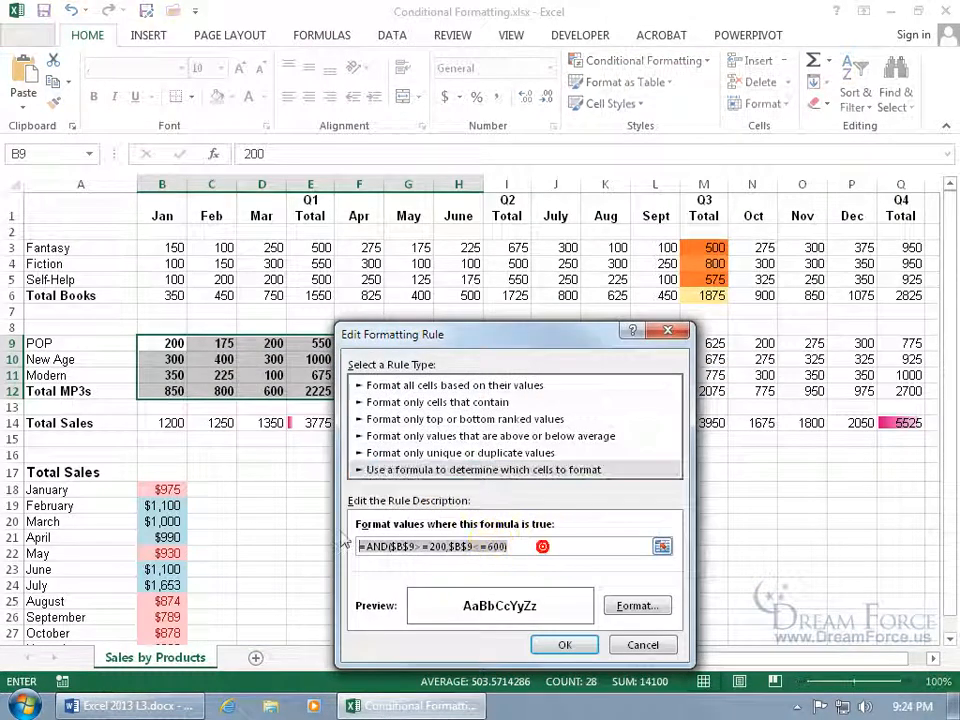
click(560, 645)
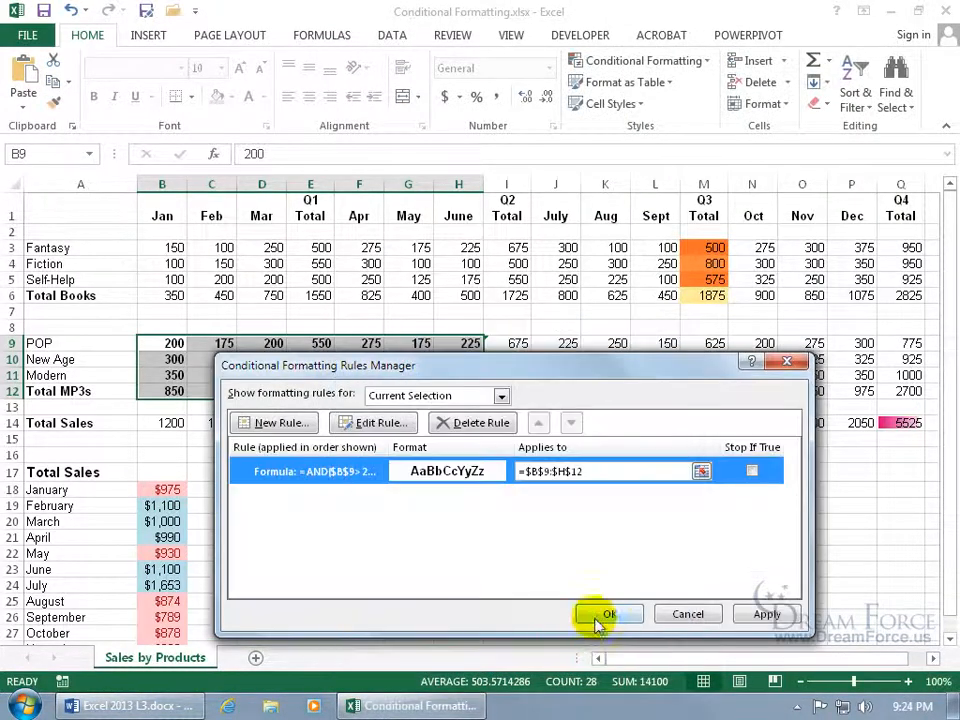
click(617, 615)
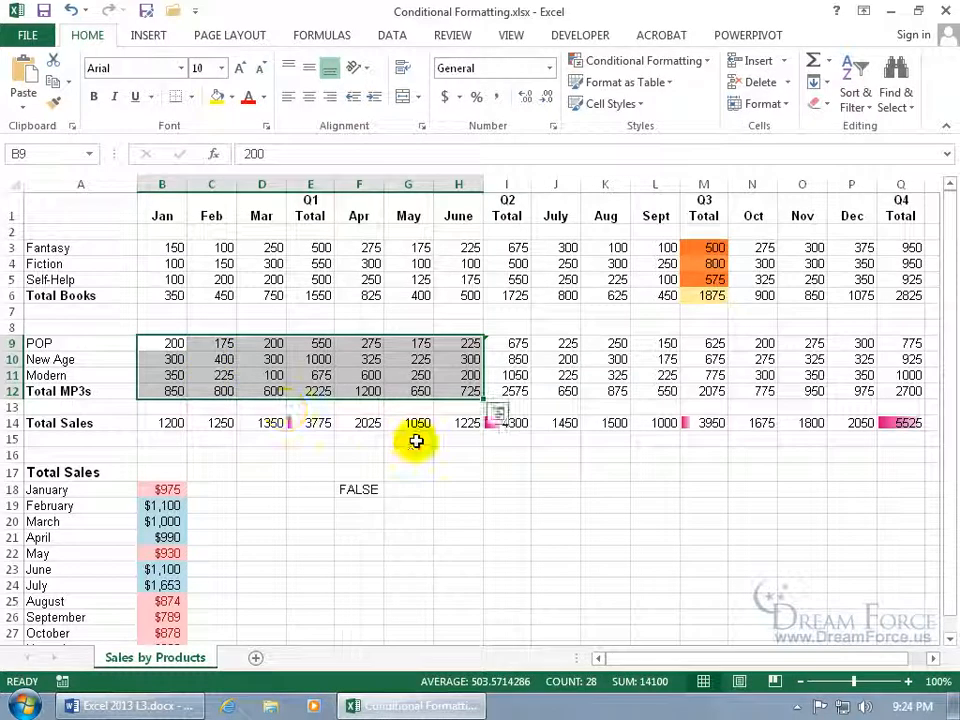
click(359, 489)
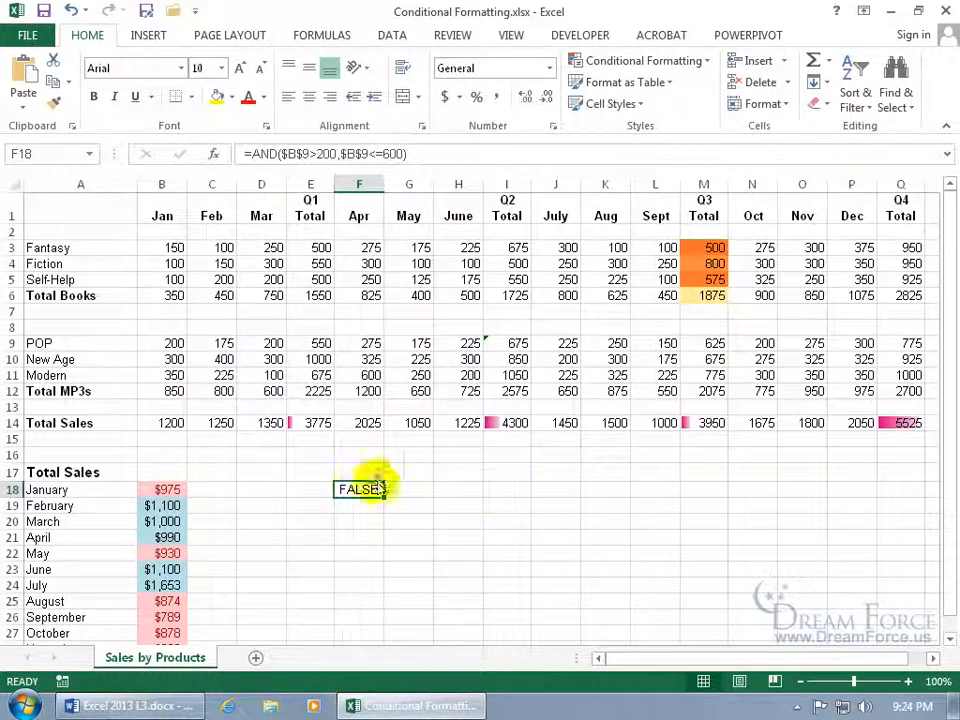
Change F18's first reference to B$9, giving =AND(B$9>200,$B$9<=600), then select B9:H12
double_click(359, 489)
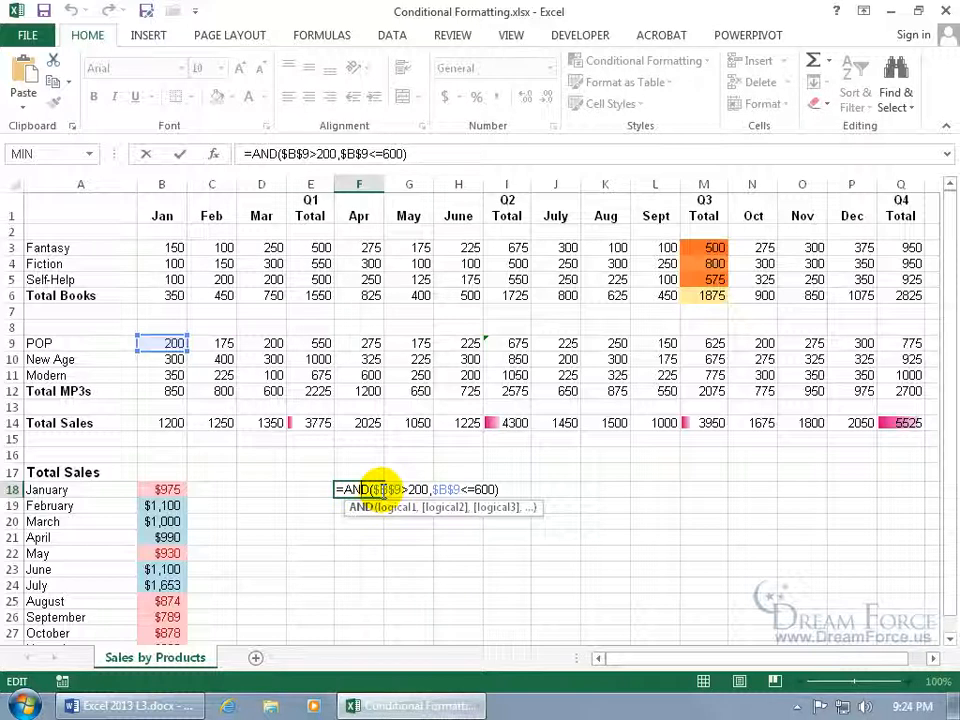
click(418, 489)
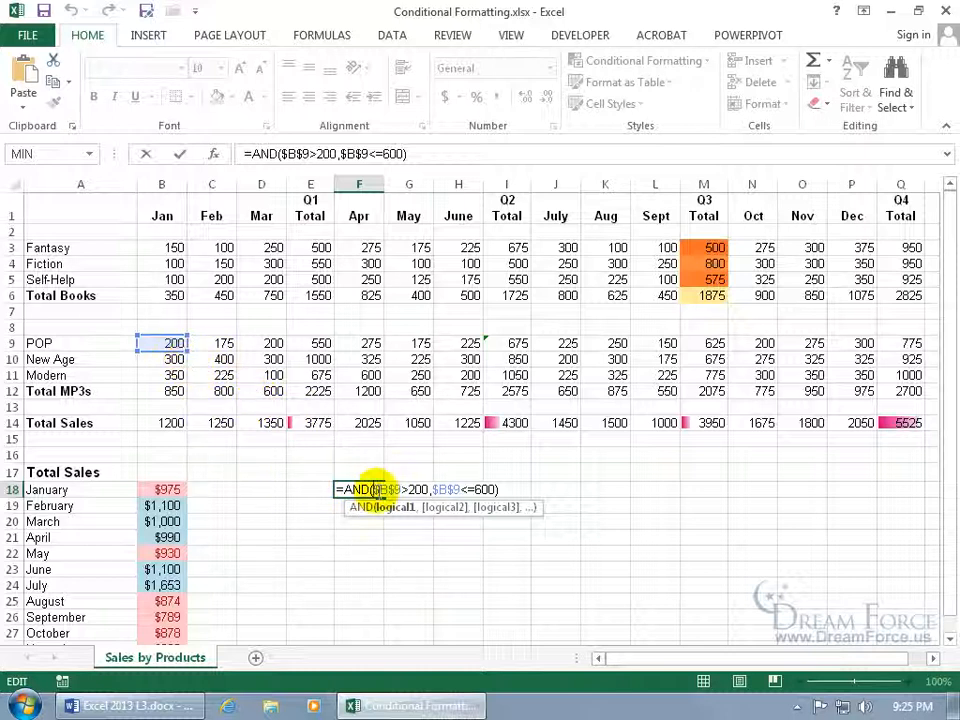
key(F4)
key(F4)
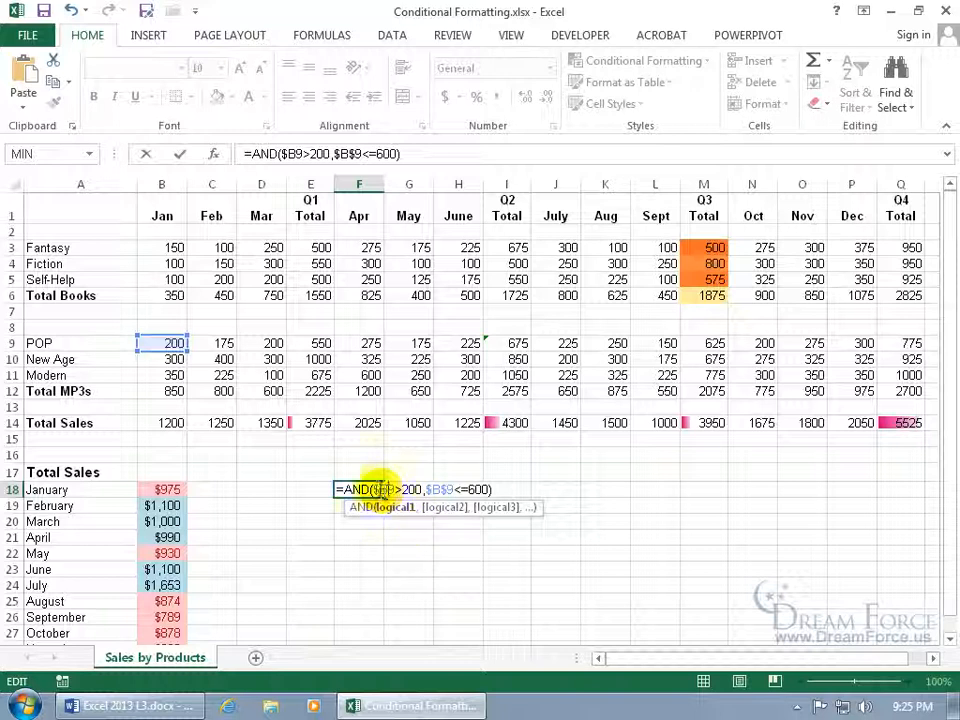
key(F4)
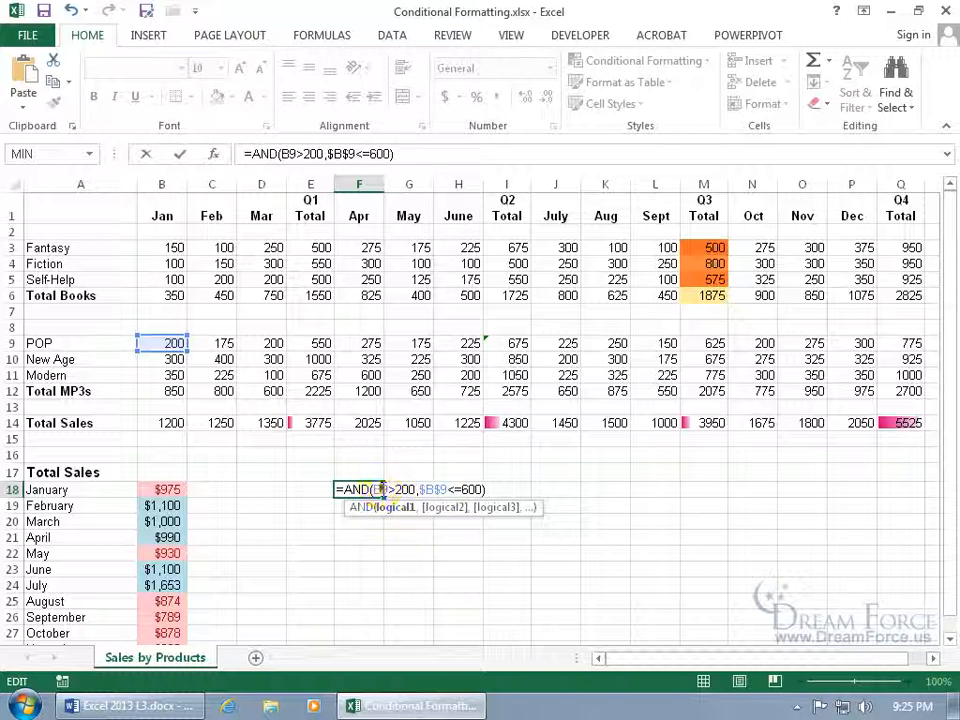
key(F4)
key(F4)
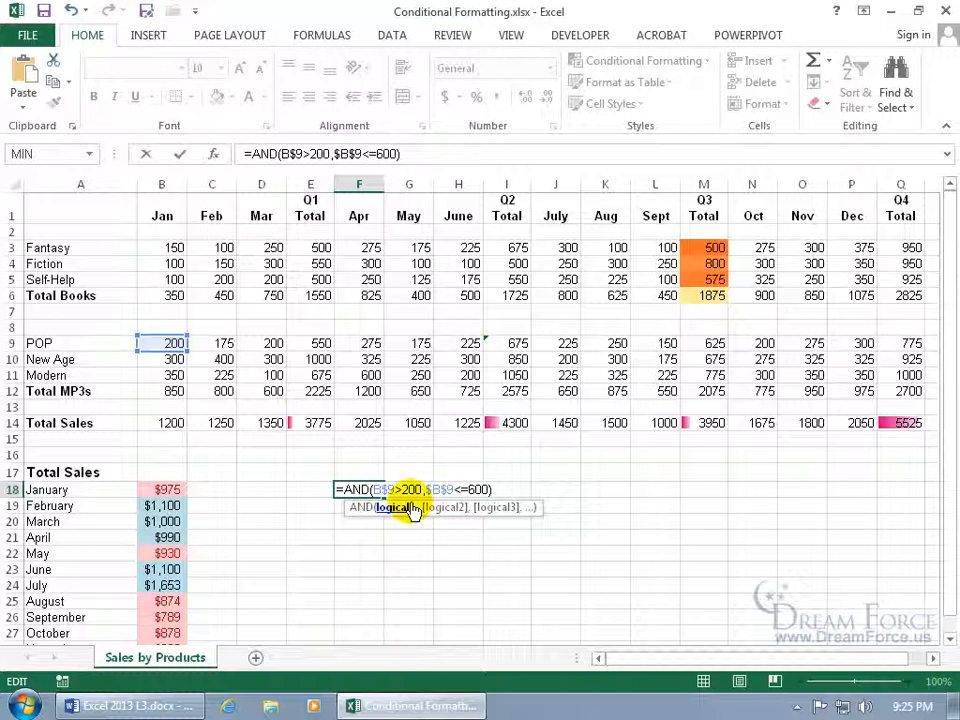
key(ctrl+Return)
drag(160, 343, 458, 391)
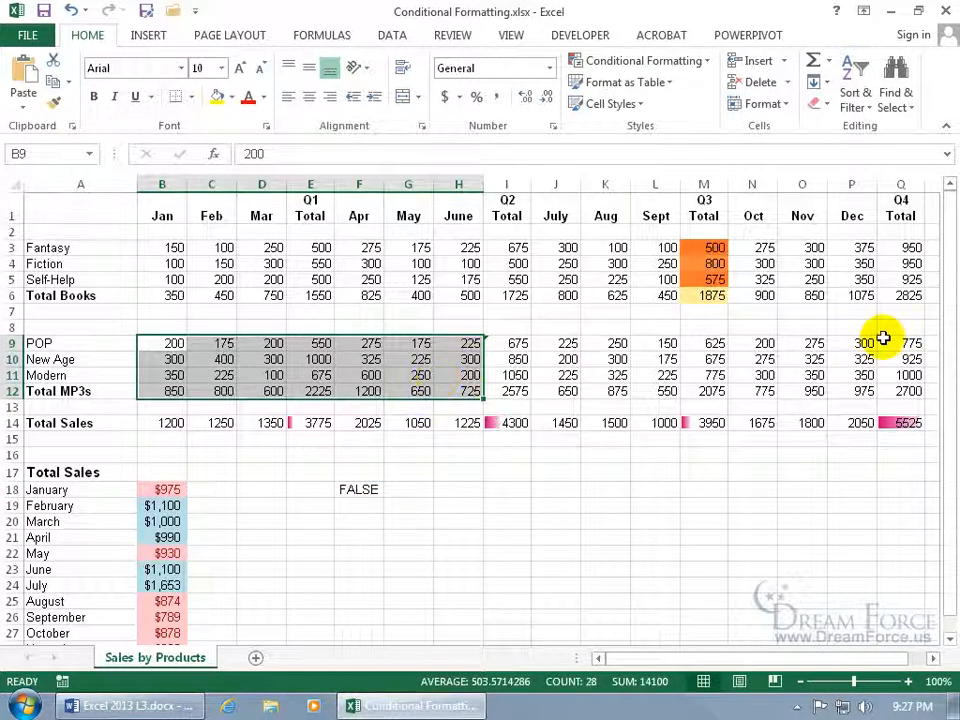
drag(948, 275, 952, 306)
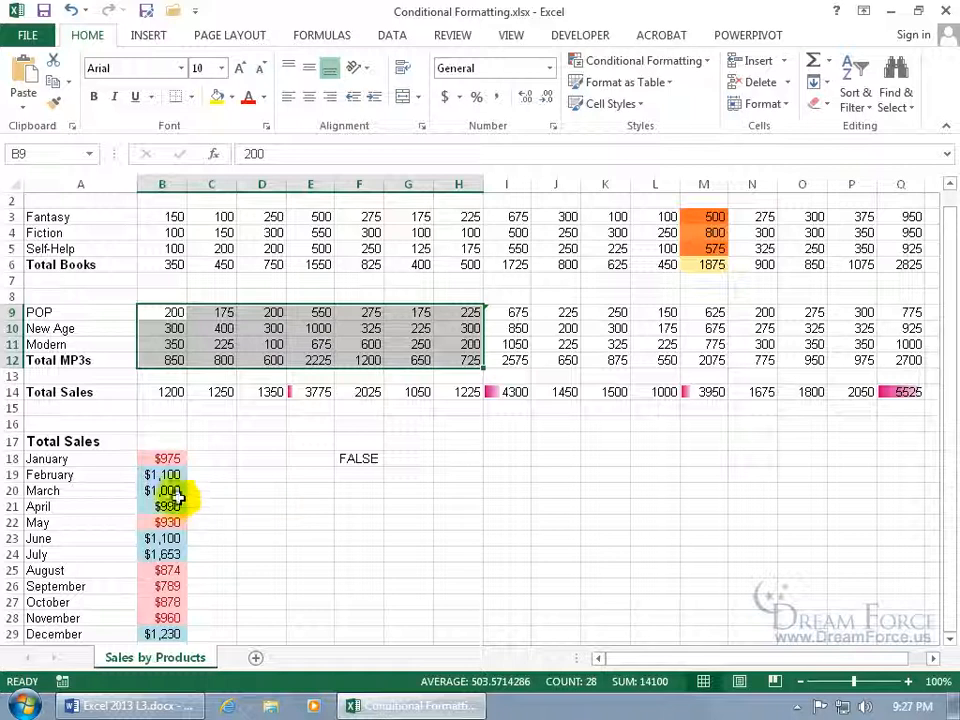
Custom-sort the A18:B29 month list by Total Sales, A to Z, so April comes first
click(92, 461)
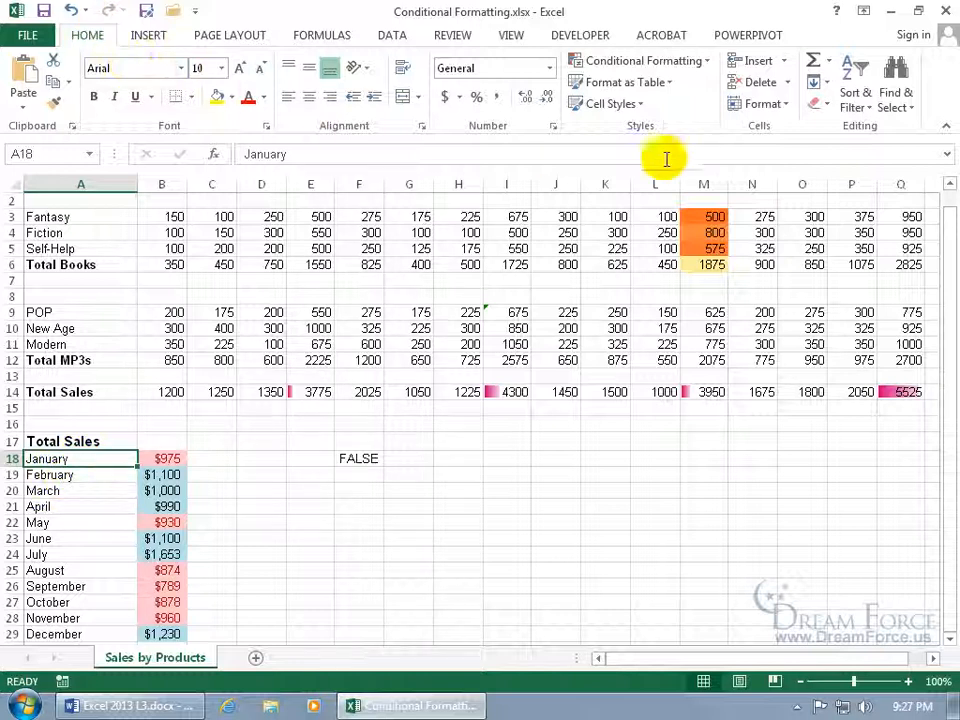
click(852, 98)
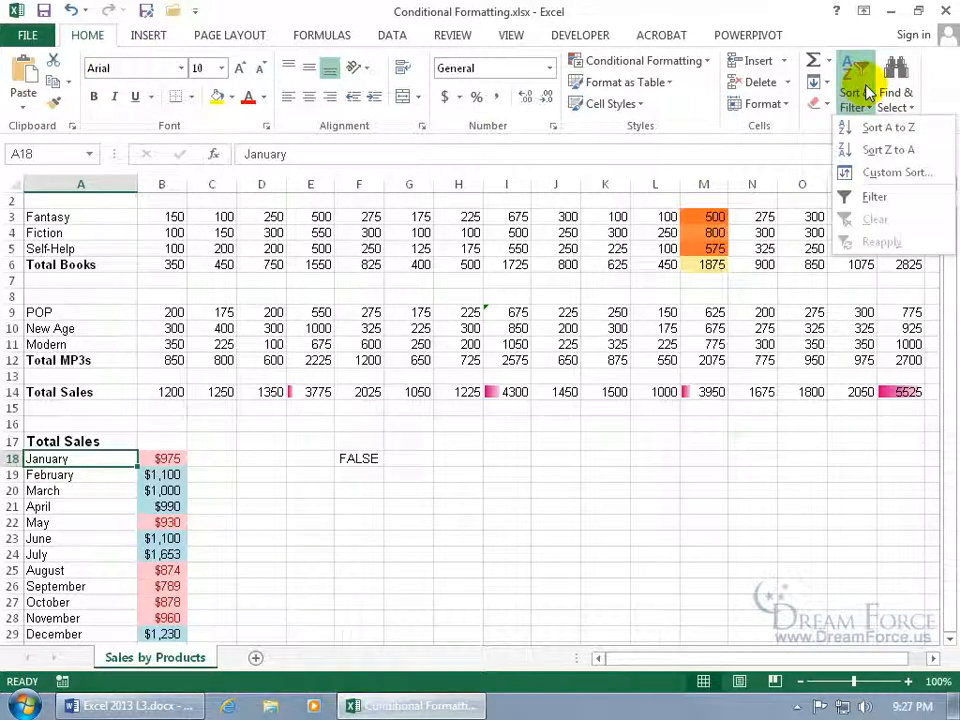
click(895, 172)
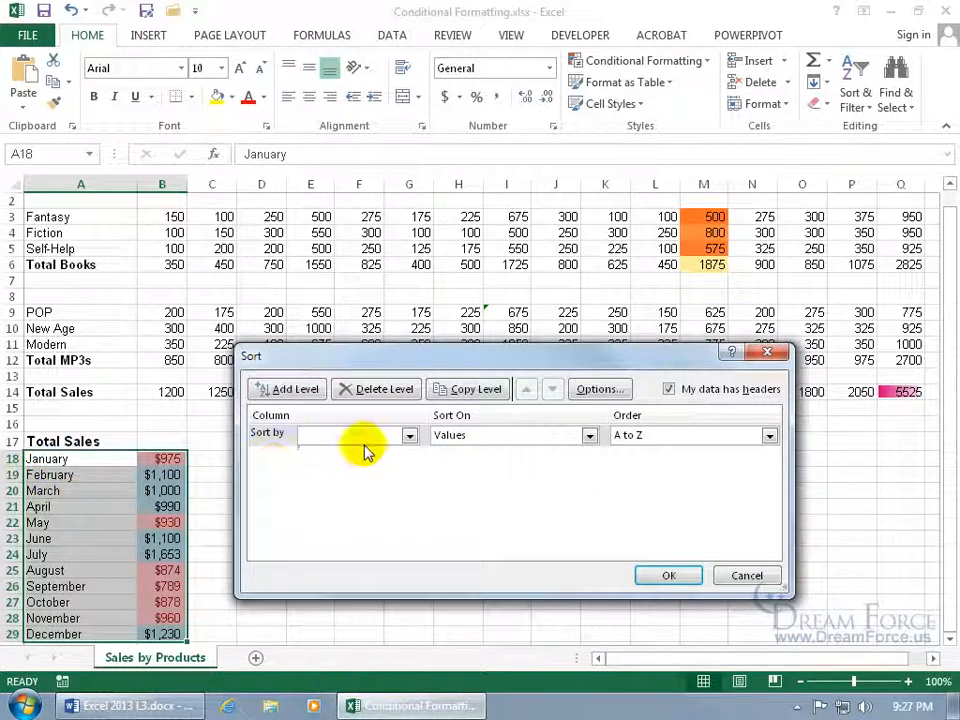
click(409, 435)
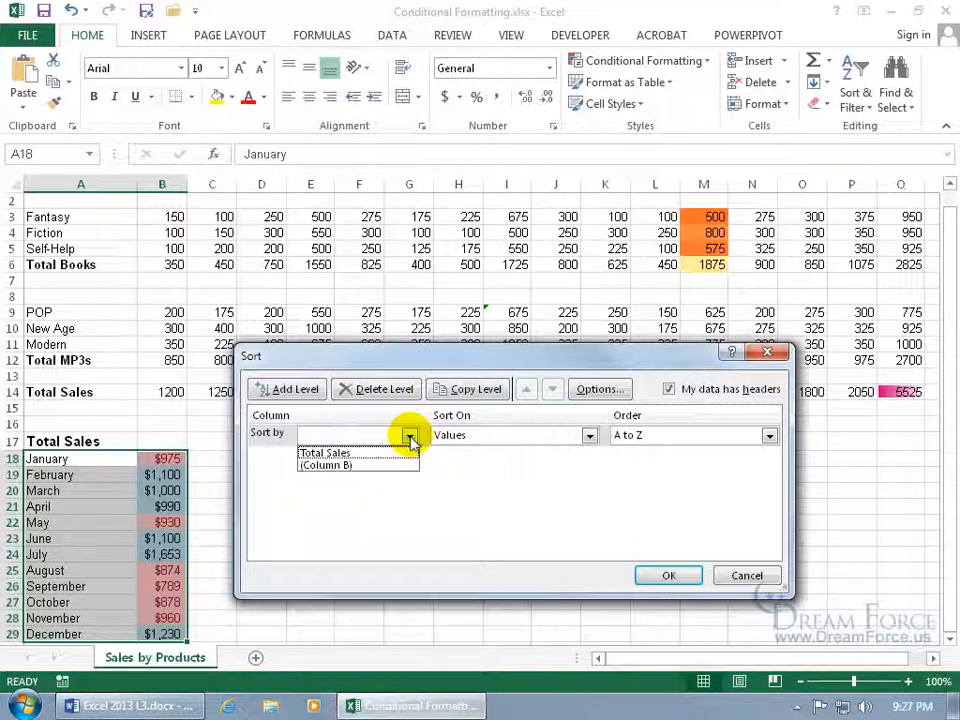
click(364, 454)
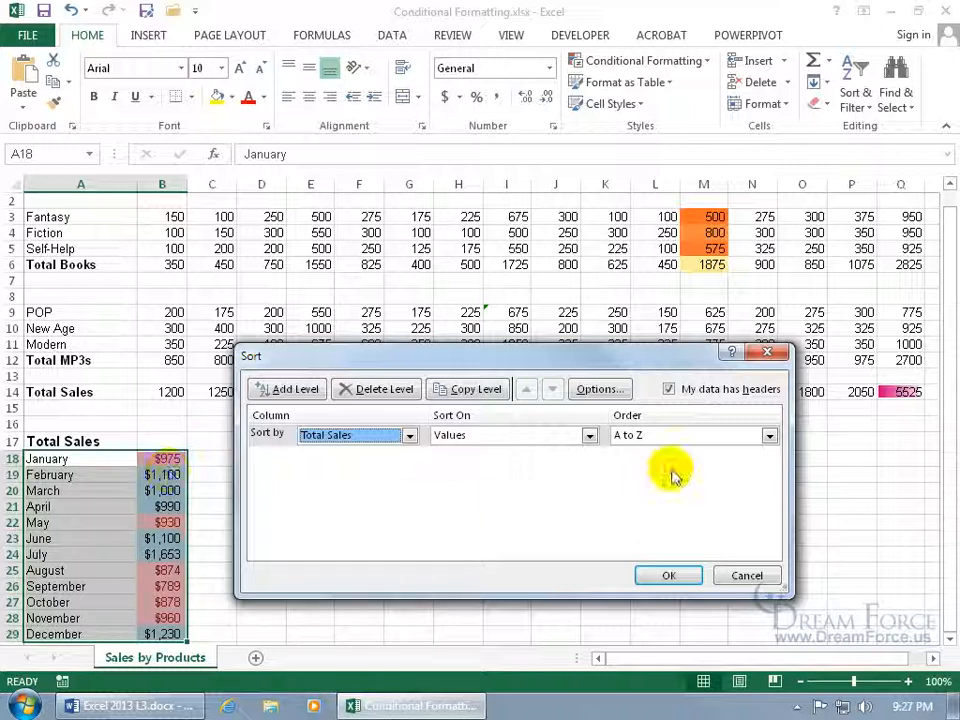
click(674, 574)
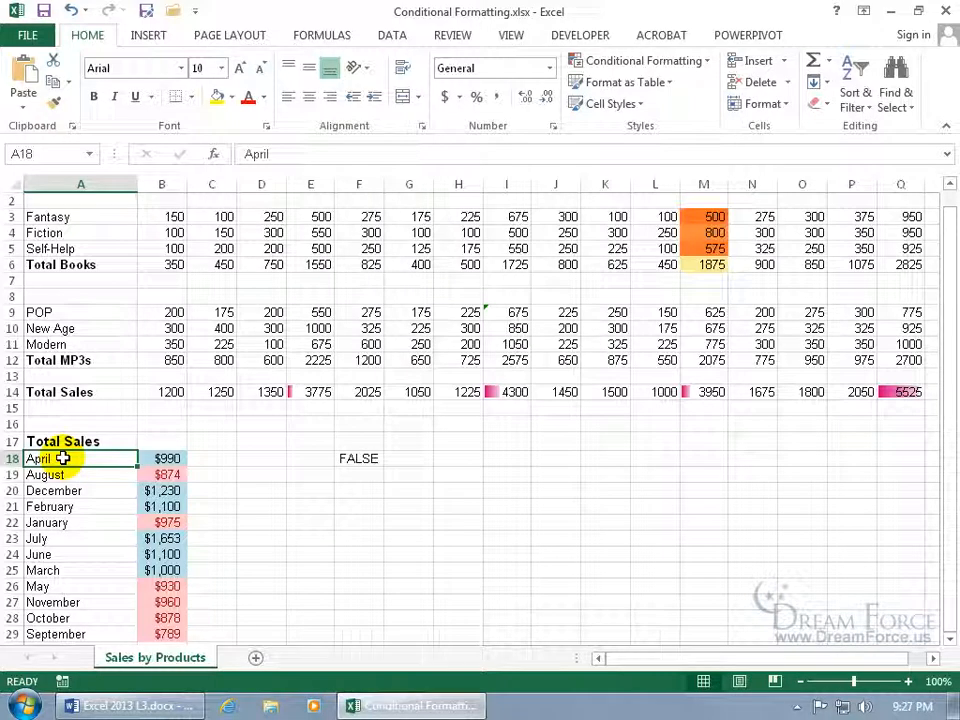
Undo the alphabetical sort to restore January–December order, then select B18
click(71, 10)
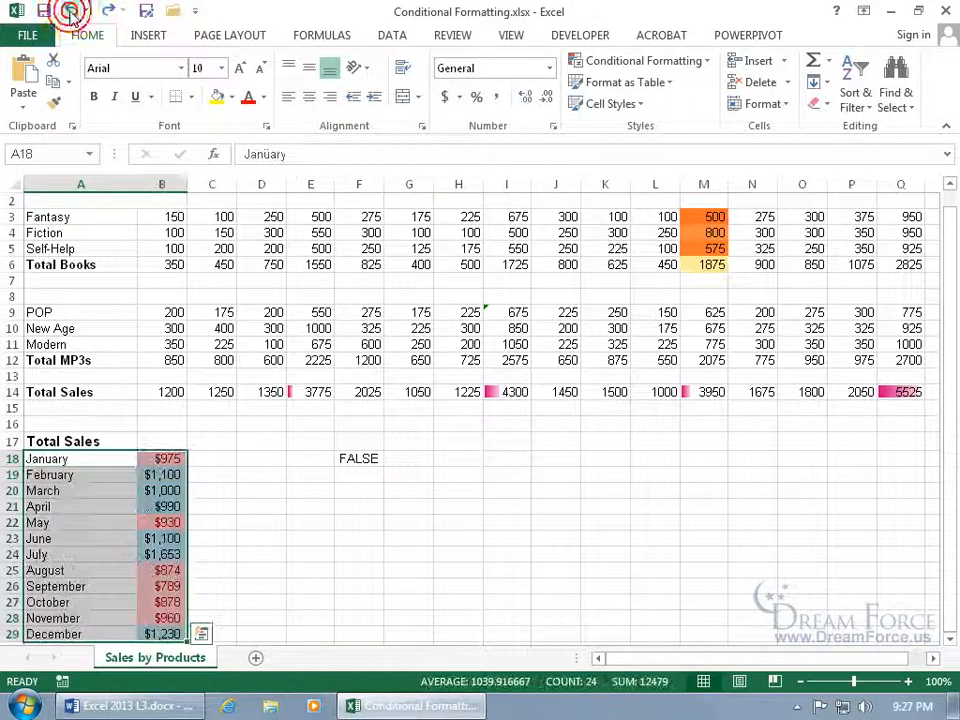
click(161, 457)
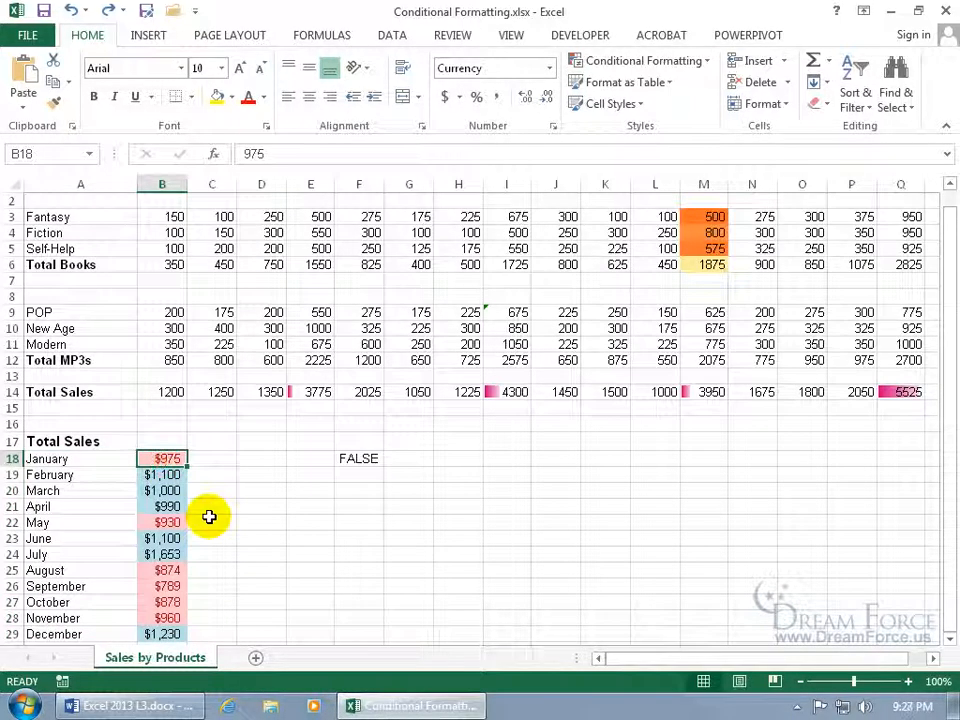
scroll(209, 516, down, 1)
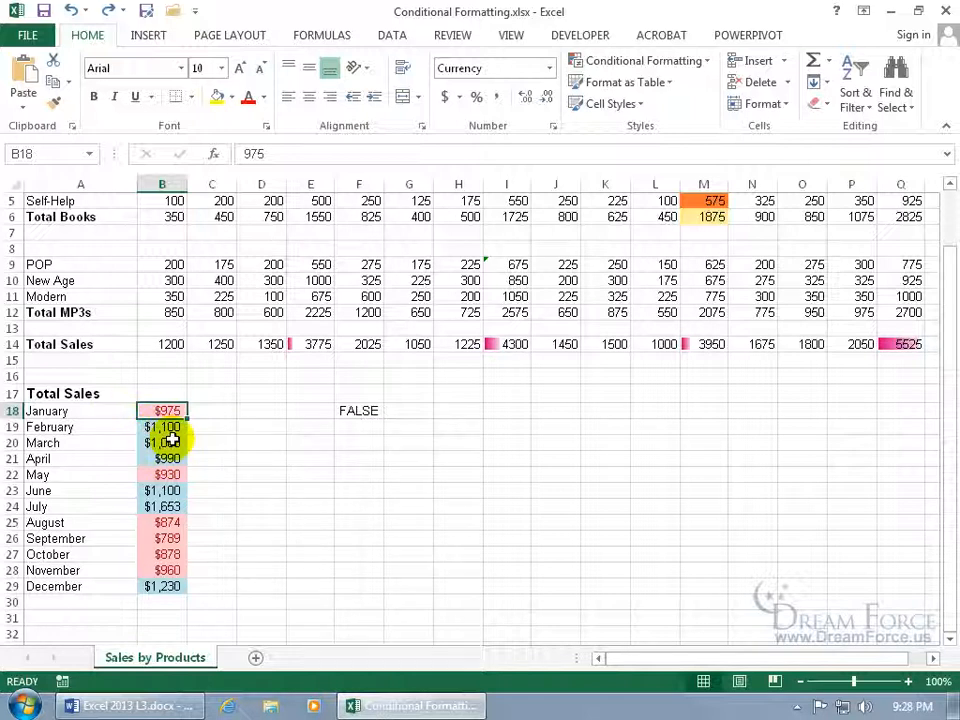
In Custom Sort, sort column B by cell colour with pink on top
click(855, 104)
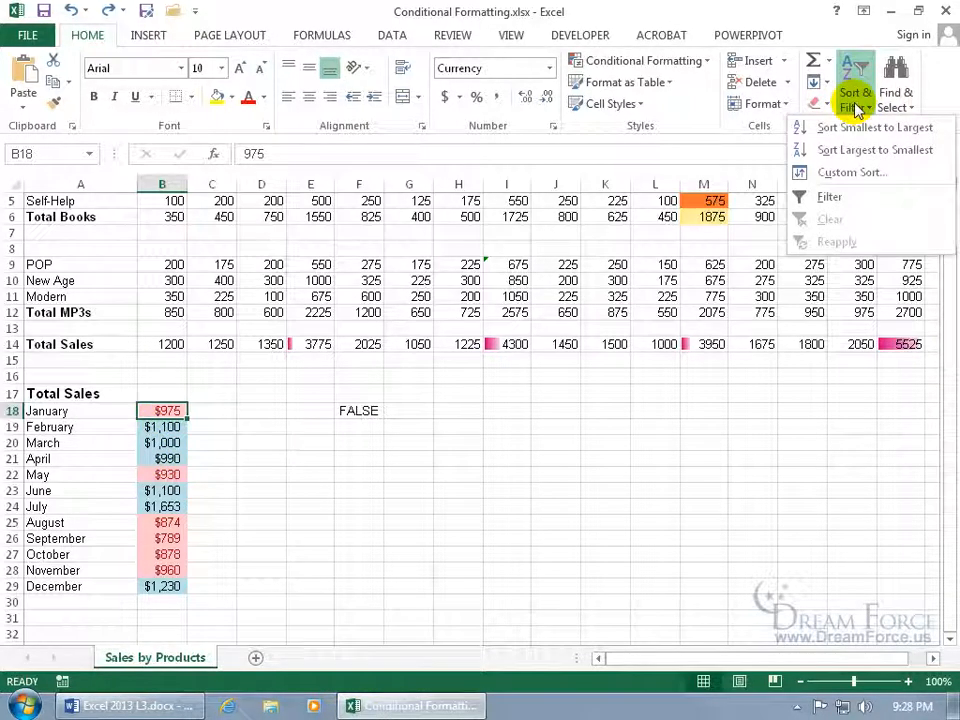
click(852, 172)
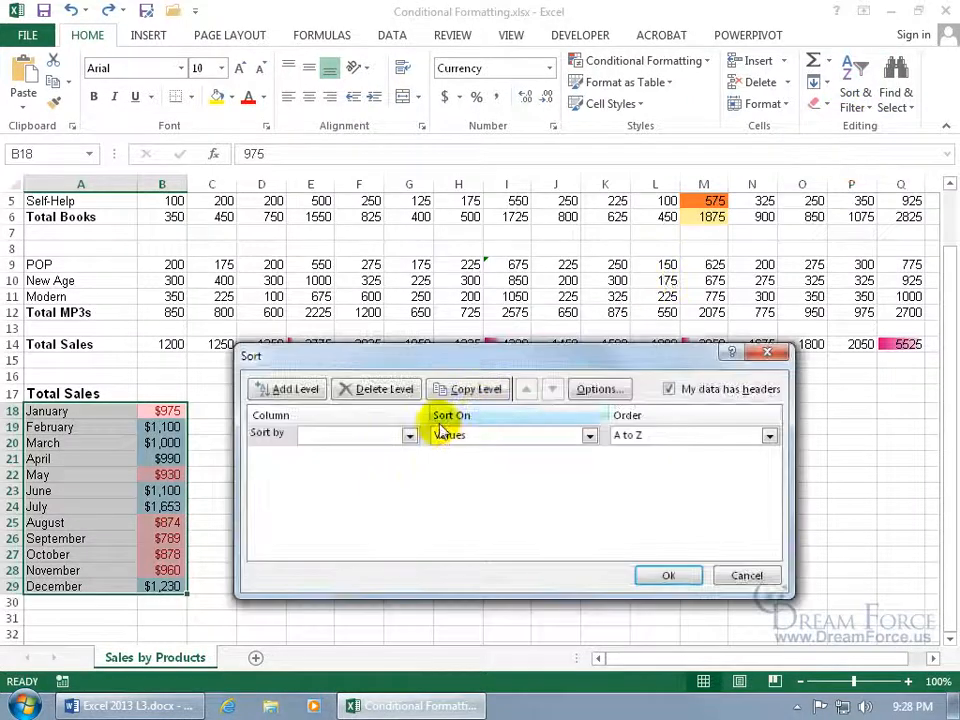
click(409, 435)
click(372, 465)
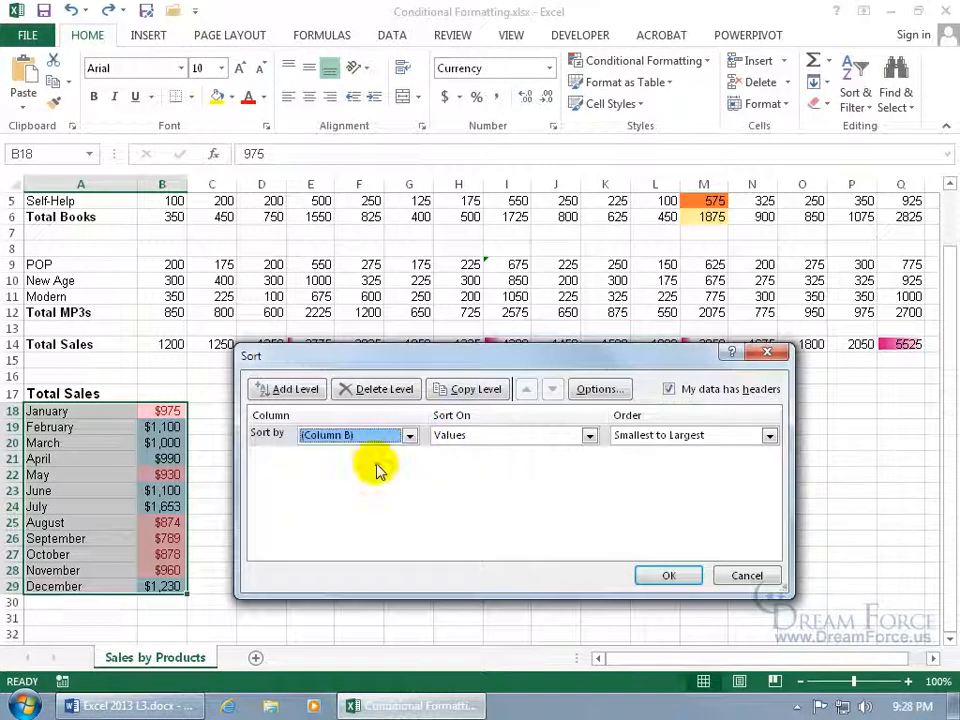
click(590, 435)
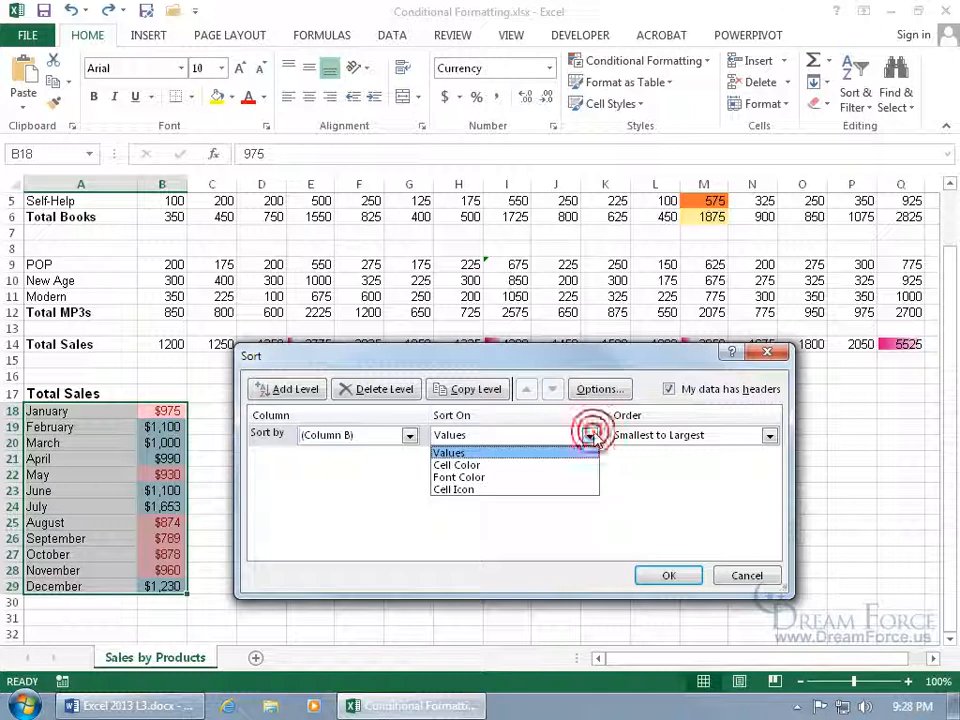
click(555, 466)
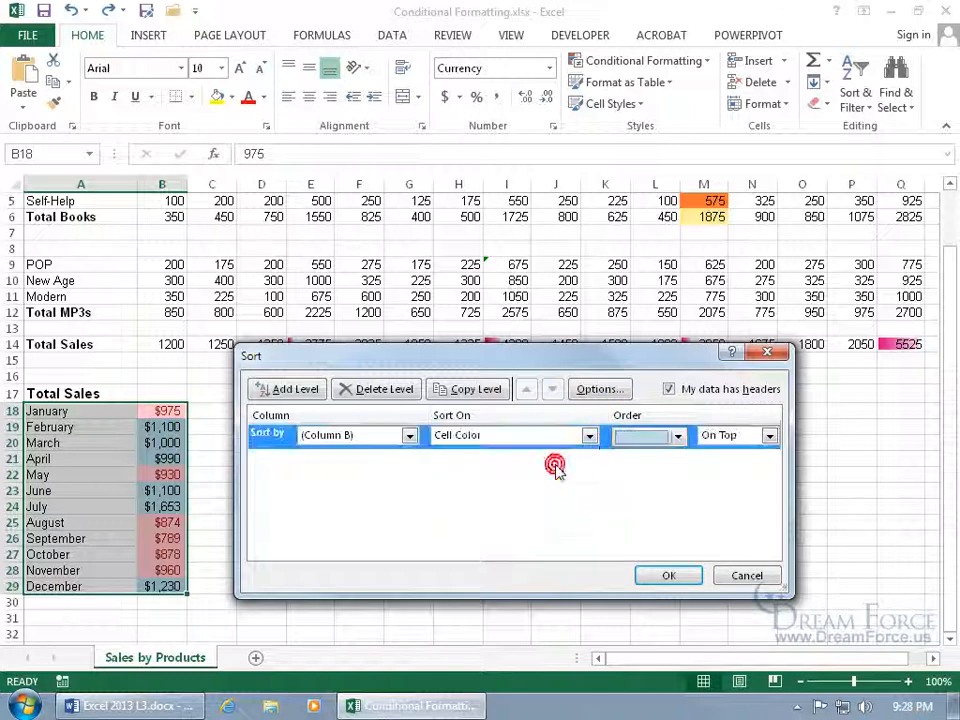
click(679, 438)
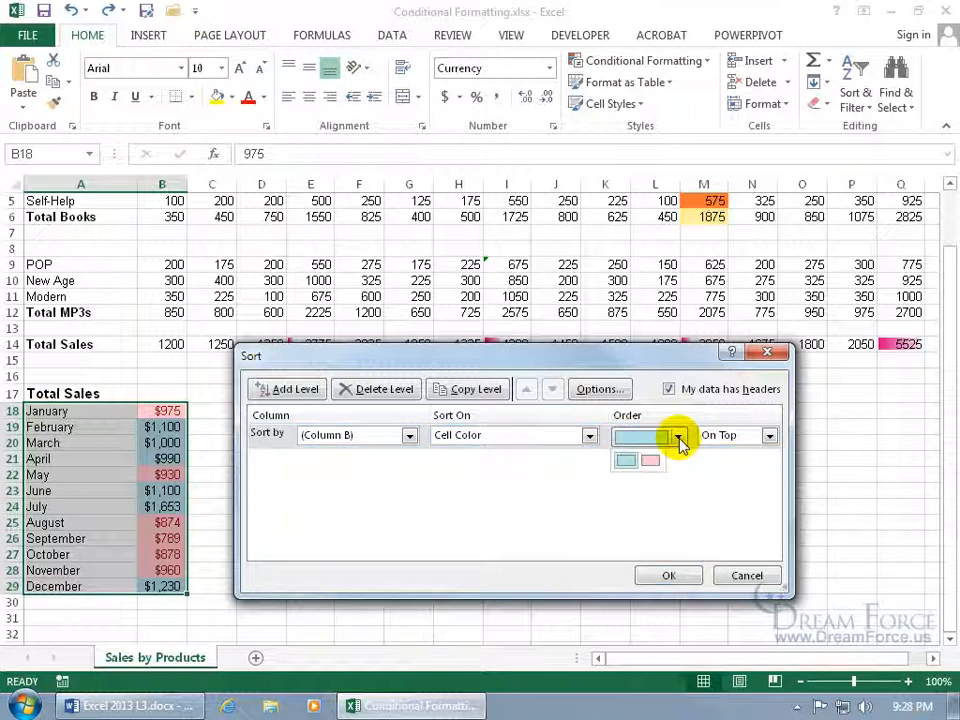
click(650, 460)
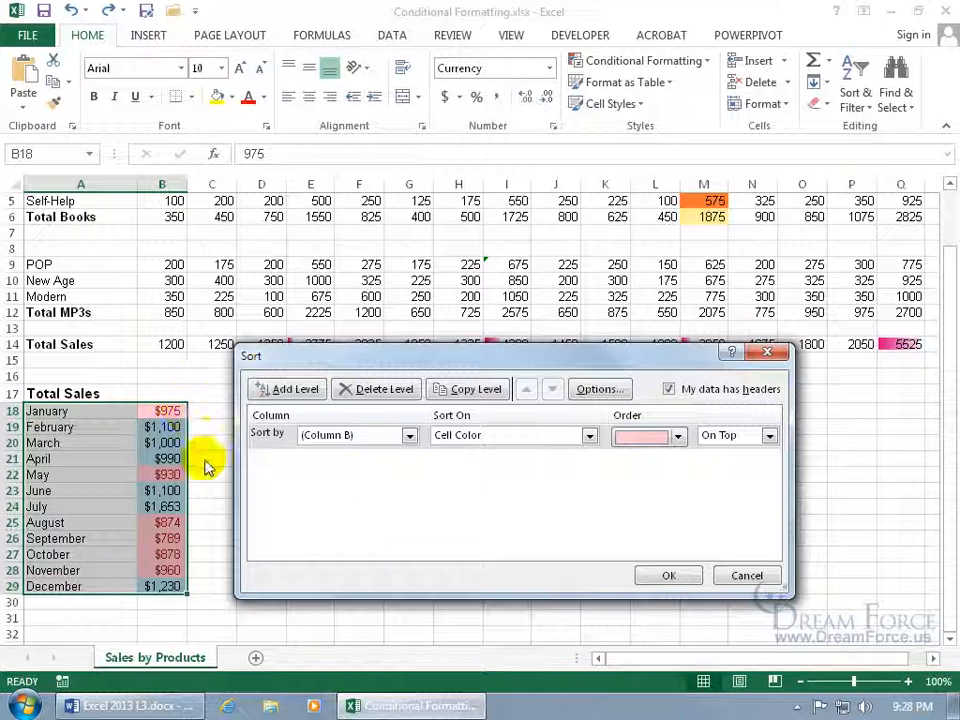
Add a second level sorting Column B values largest to smallest, and apply it
click(290, 389)
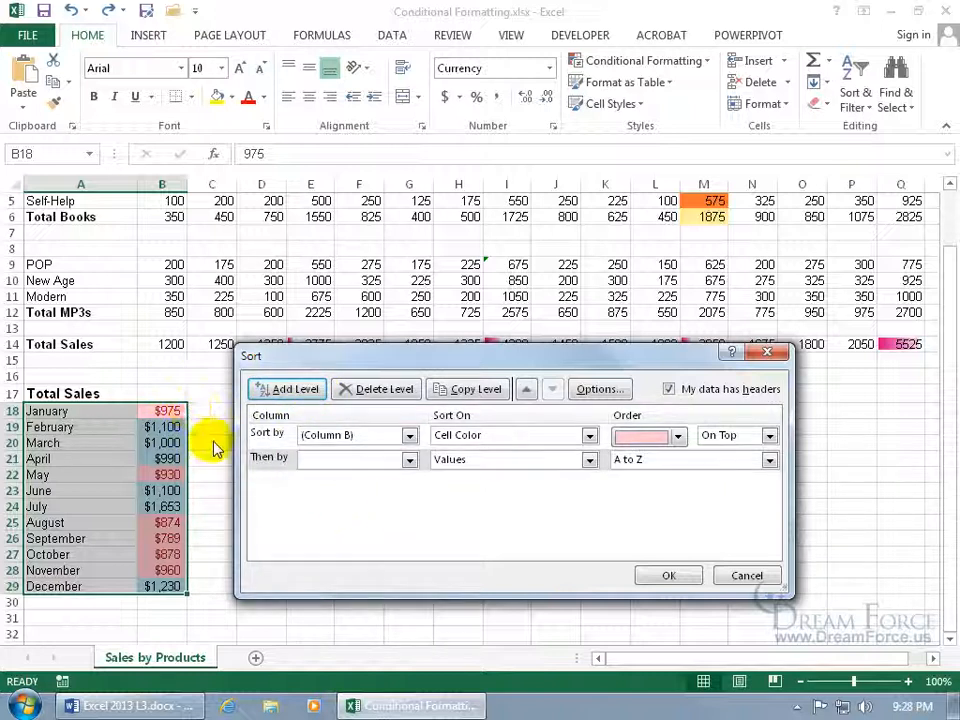
click(408, 459)
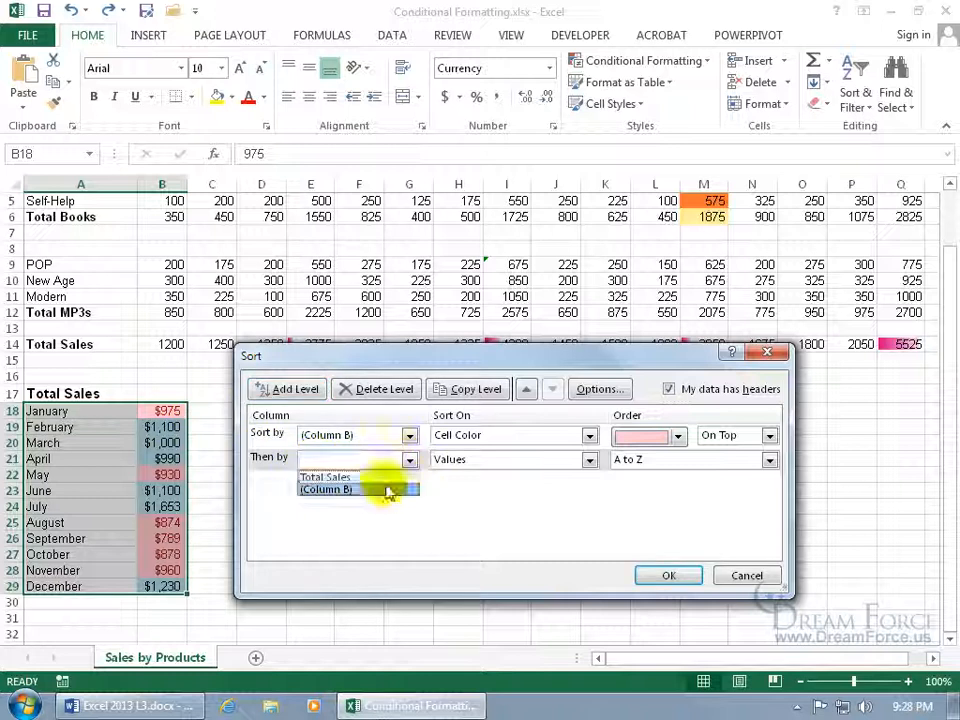
click(381, 490)
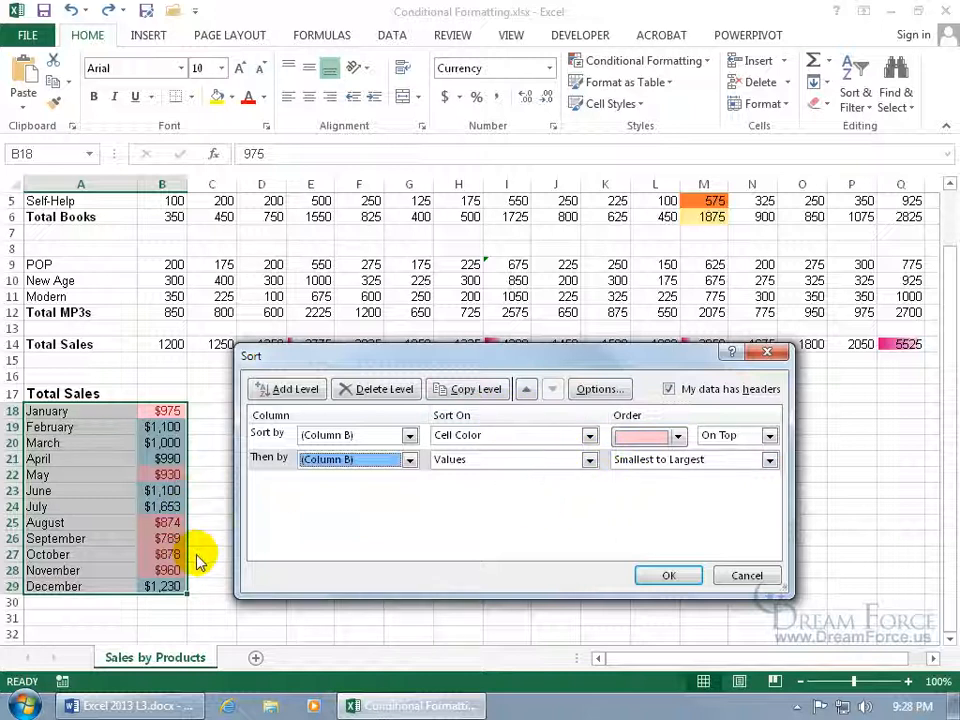
click(769, 459)
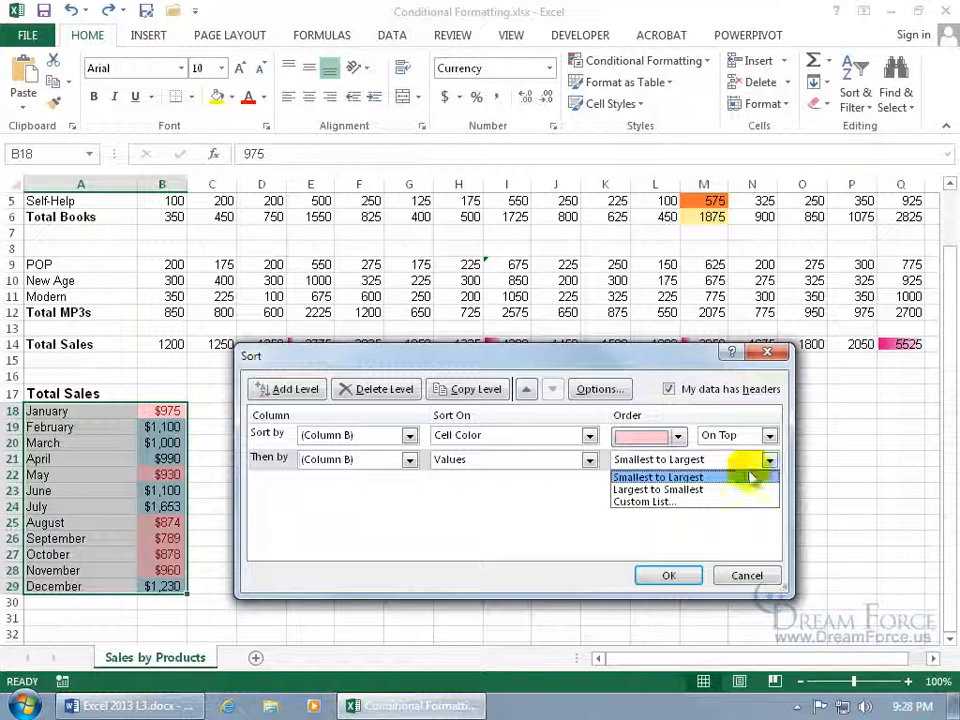
click(722, 490)
click(670, 575)
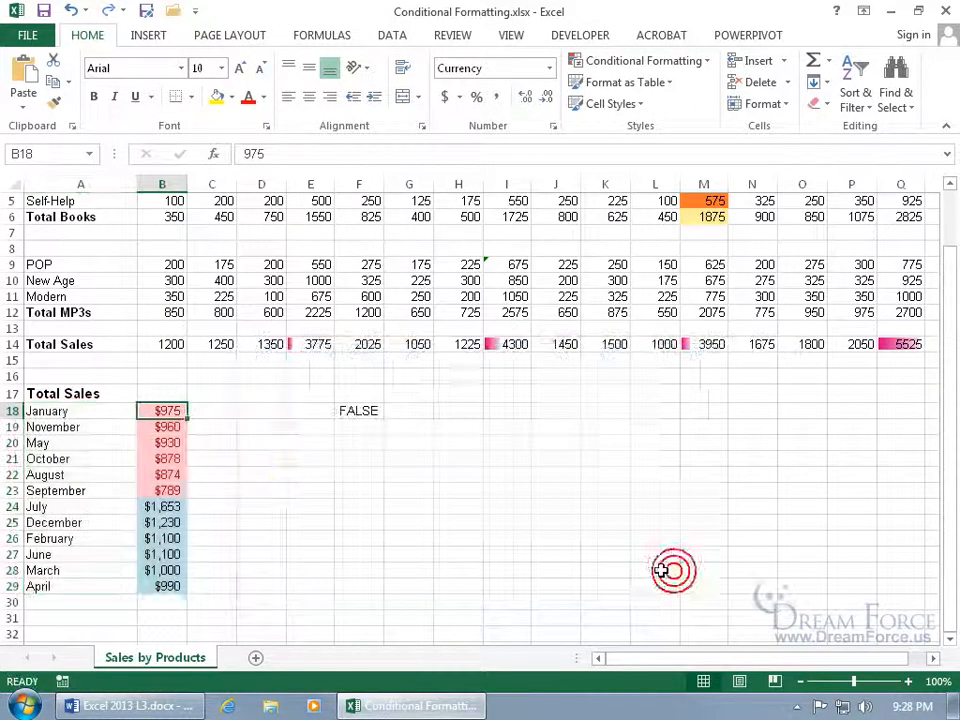
Select the pink totals B18:B23 and turn on Filter for the Total Sales table
drag(170, 410, 167, 486)
click(167, 411)
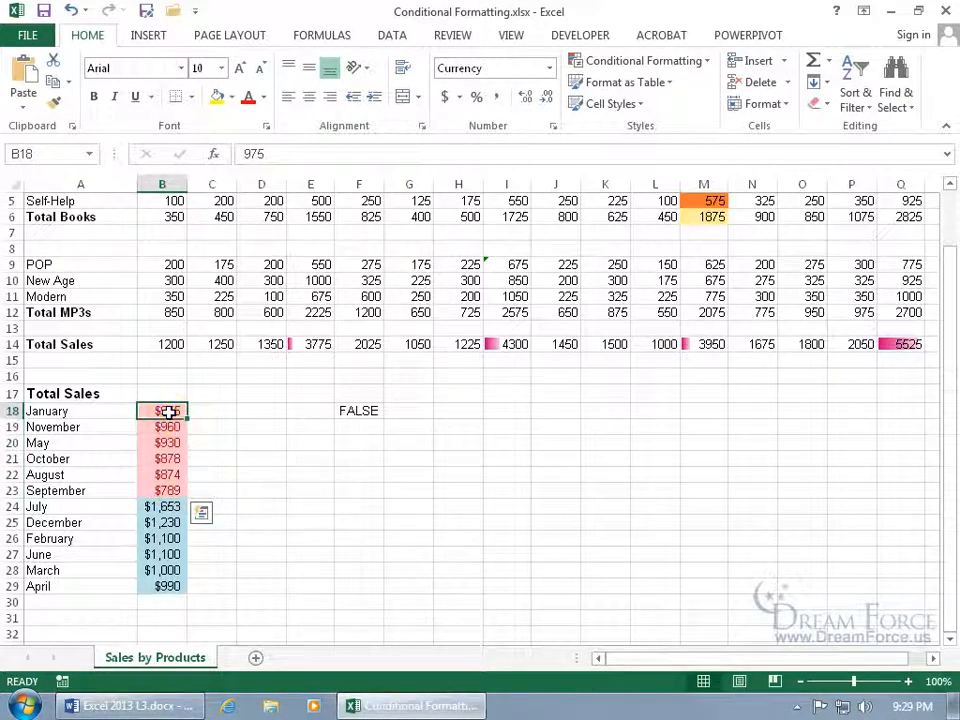
drag(168, 411, 171, 492)
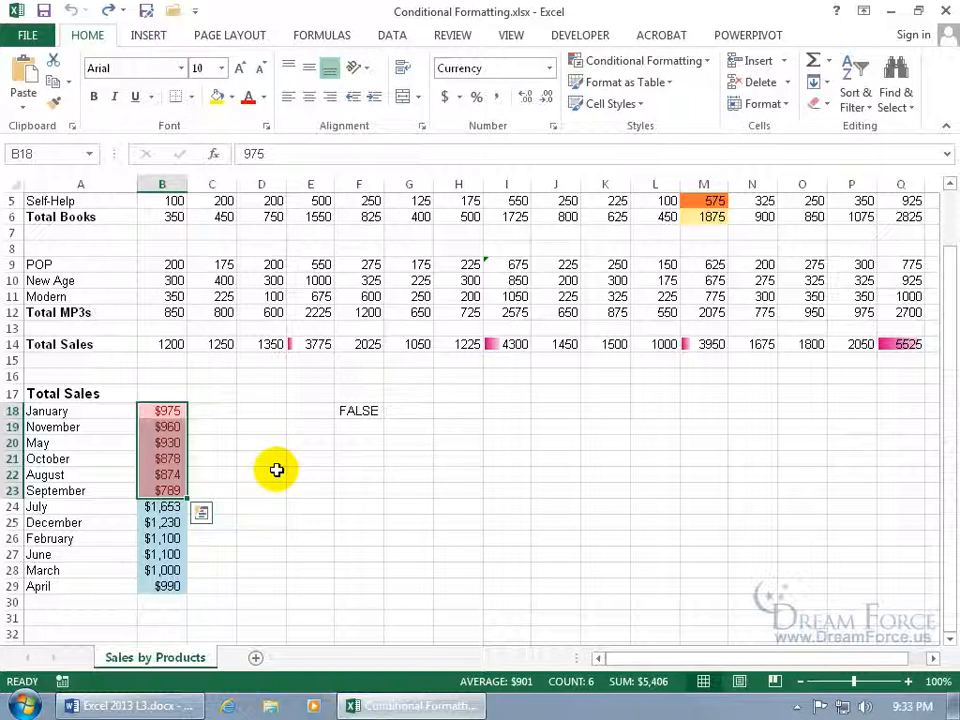
click(148, 442)
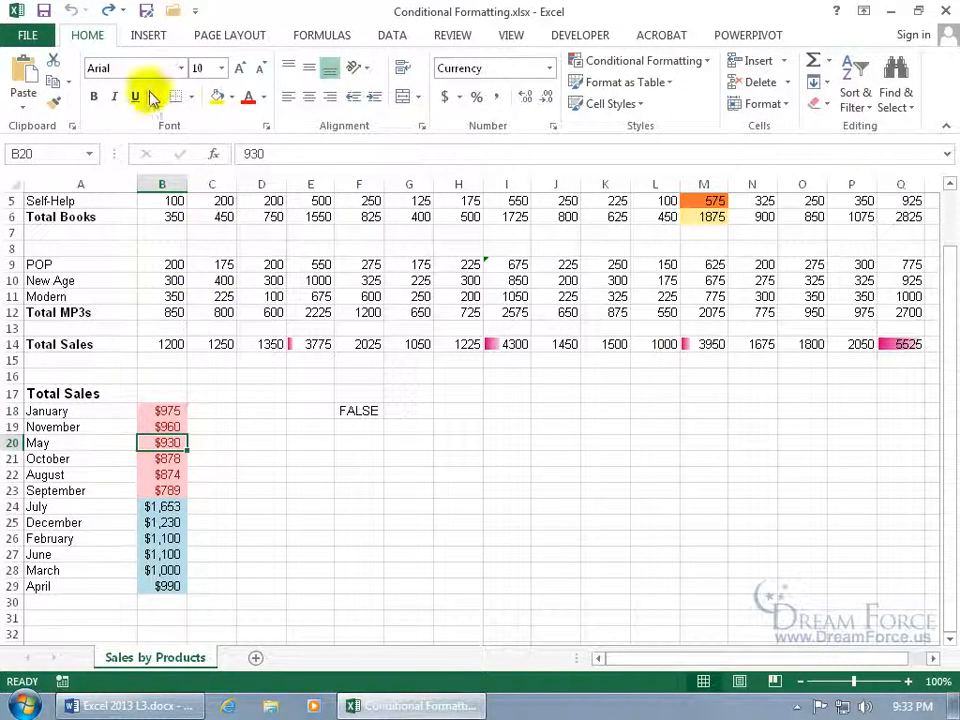
click(853, 103)
click(831, 196)
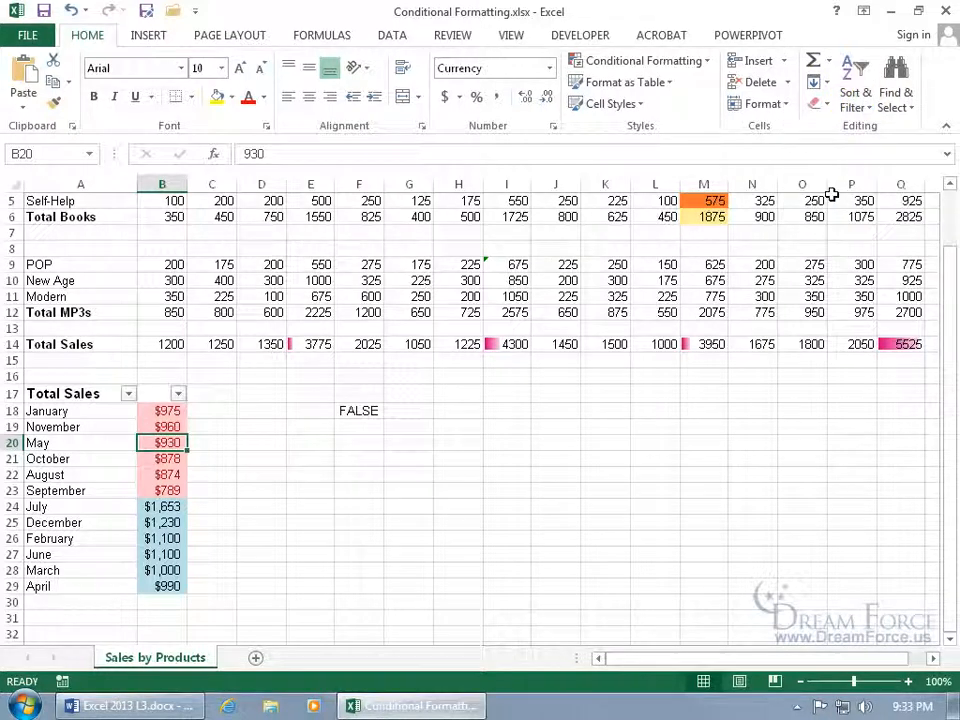
Filter column B to pink-filled months, clear that filter, and turn Filter off
click(177, 393)
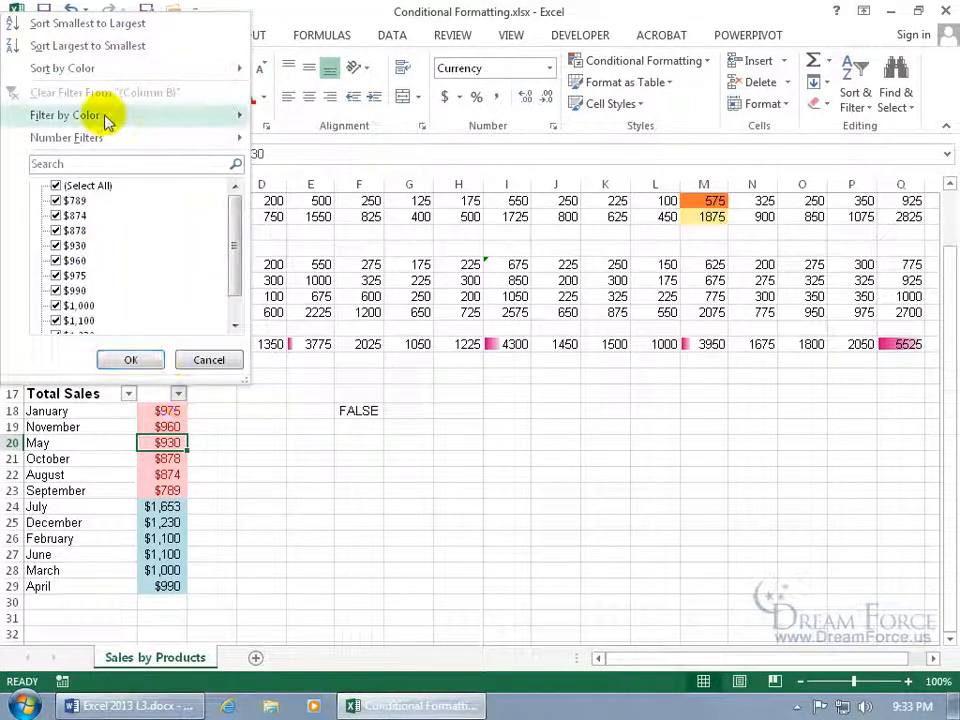
mouse_move(106, 120)
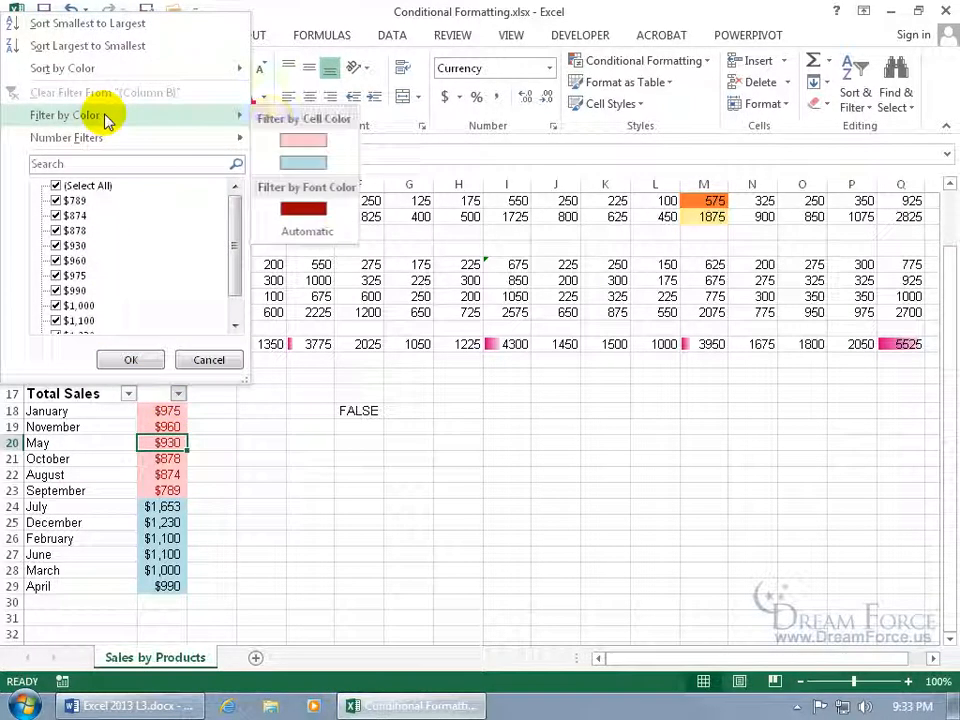
click(322, 143)
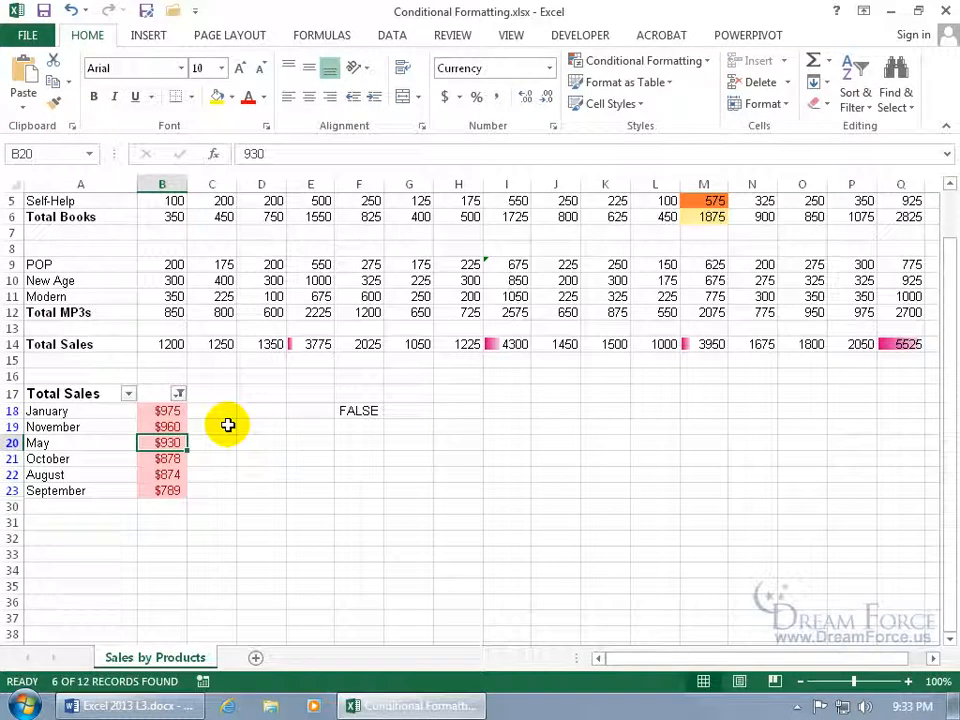
click(178, 394)
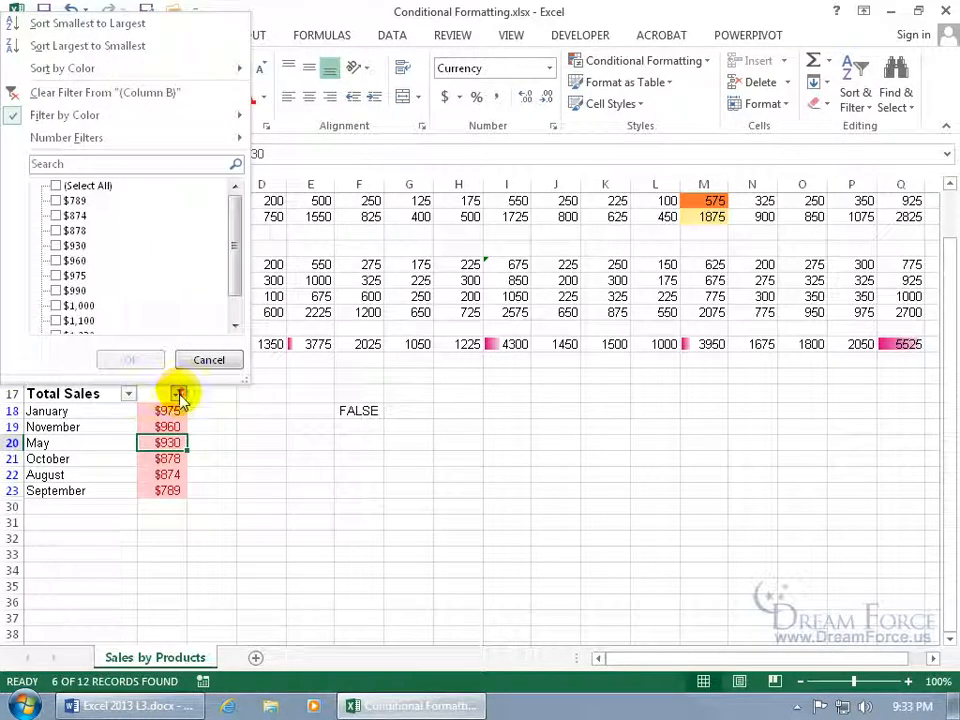
click(128, 100)
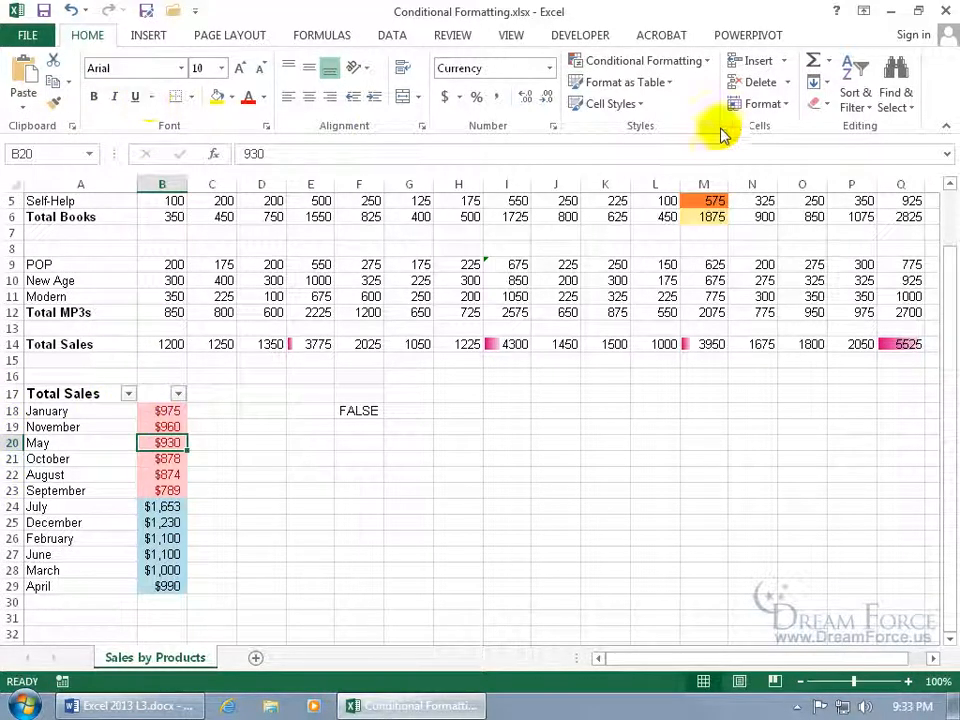
click(855, 98)
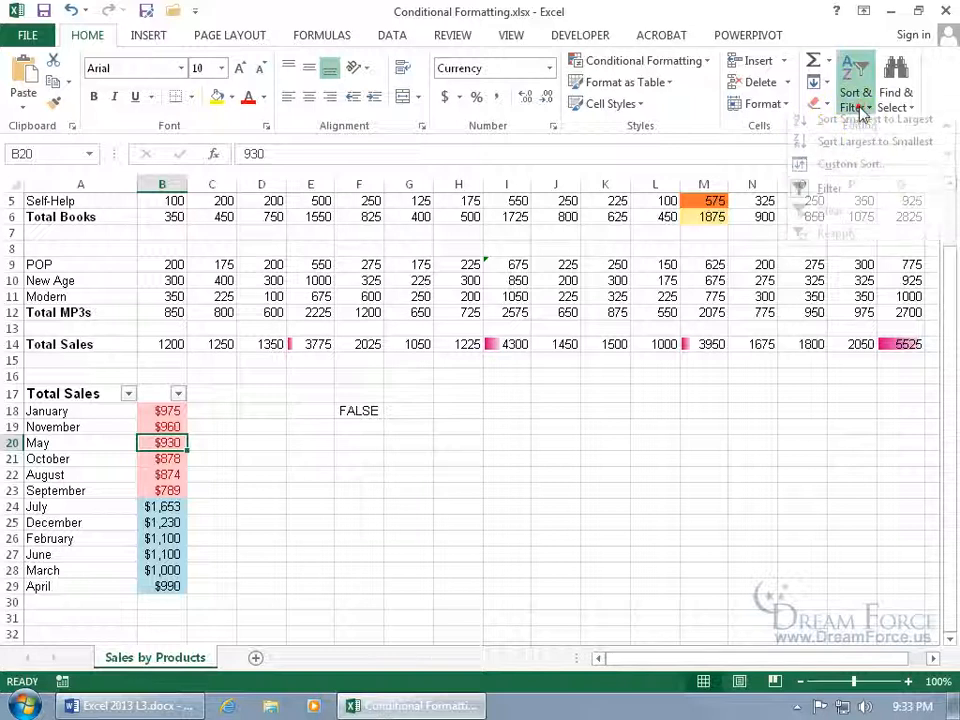
click(831, 197)
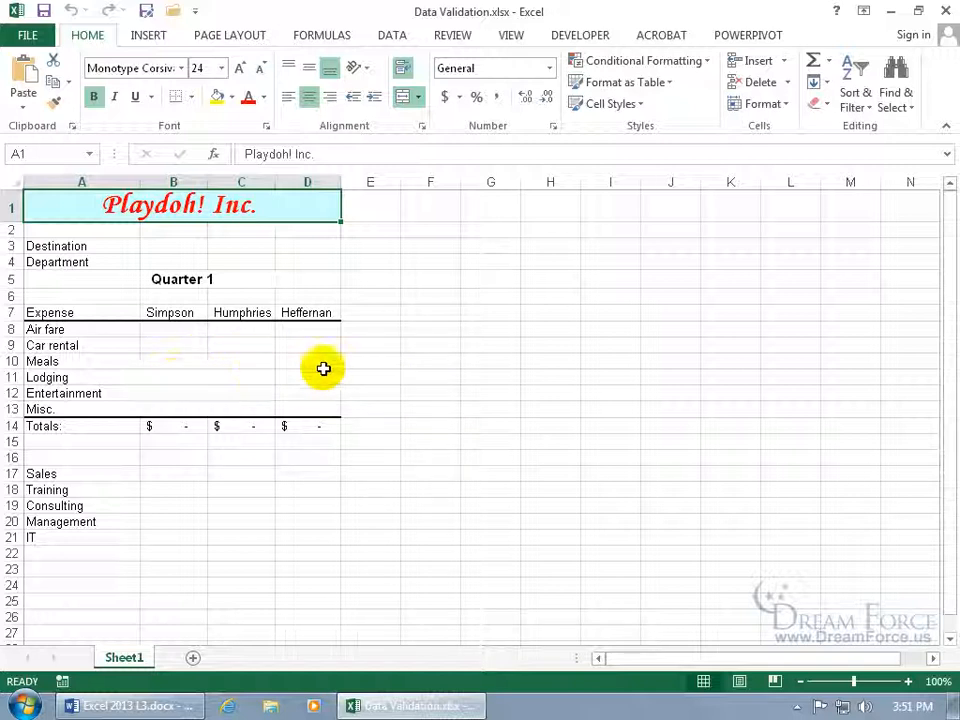
Restrict Entertainment cells B12:D12 to decimals less than or equal to 100
click(172, 394)
drag(205, 395, 296, 403)
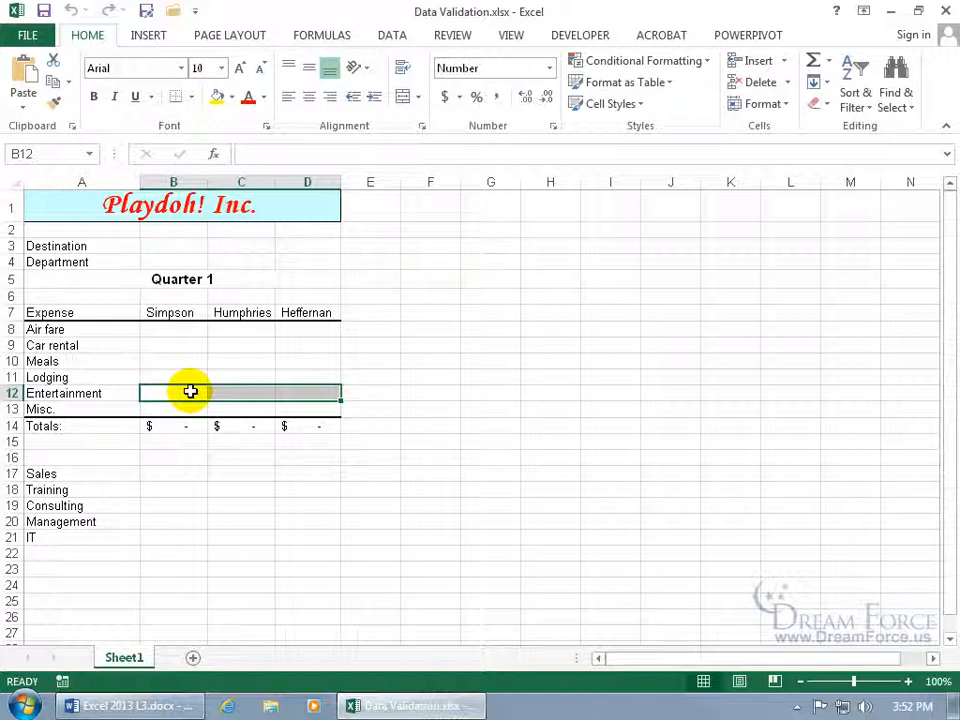
click(393, 35)
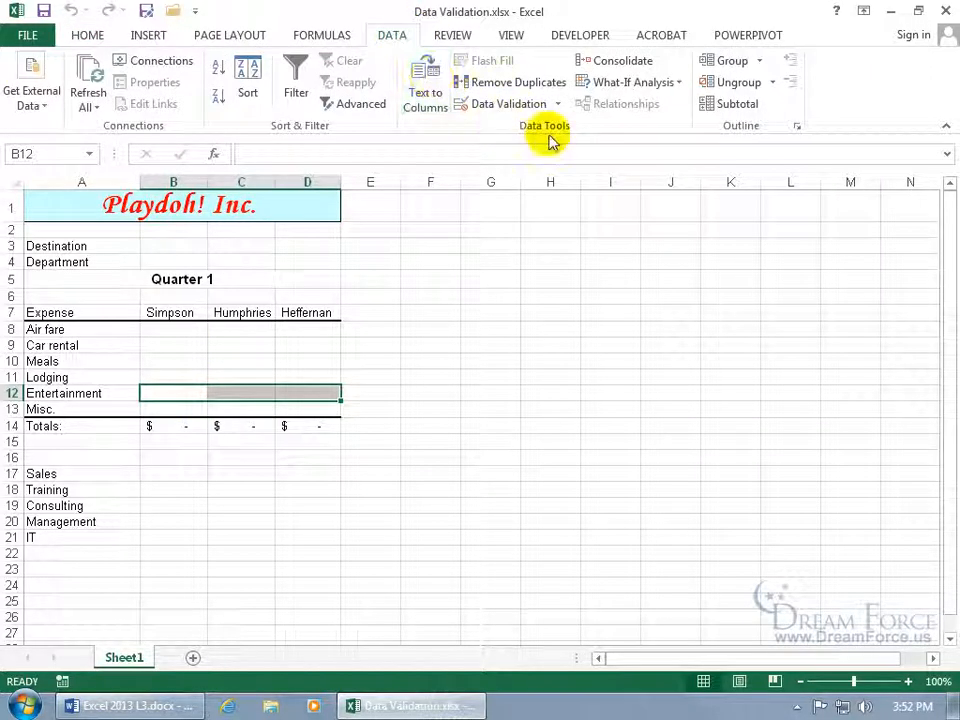
click(515, 105)
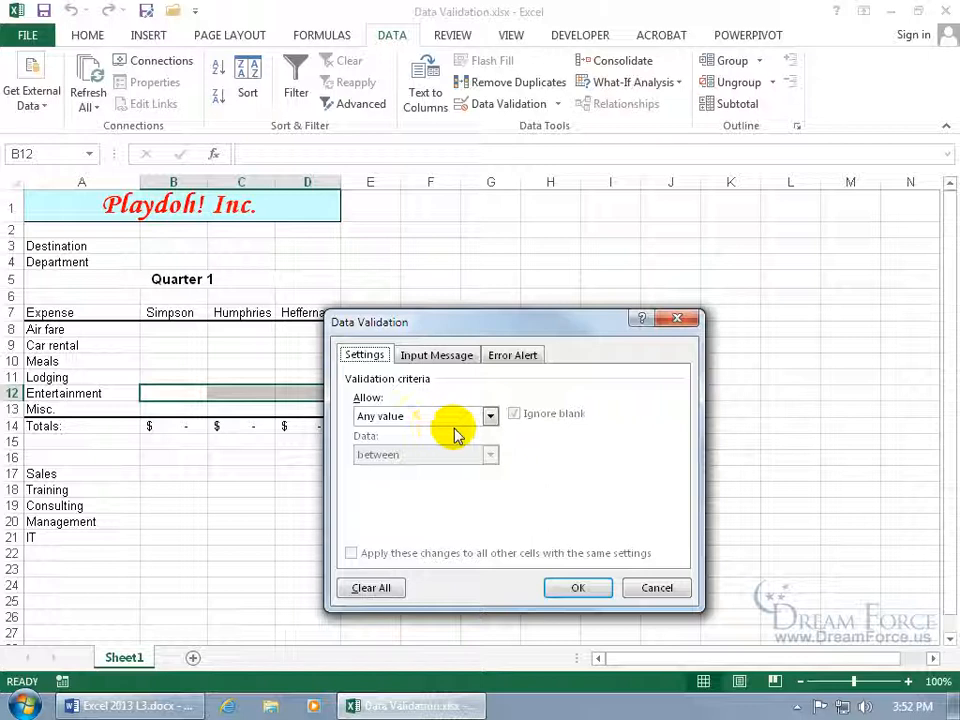
click(489, 417)
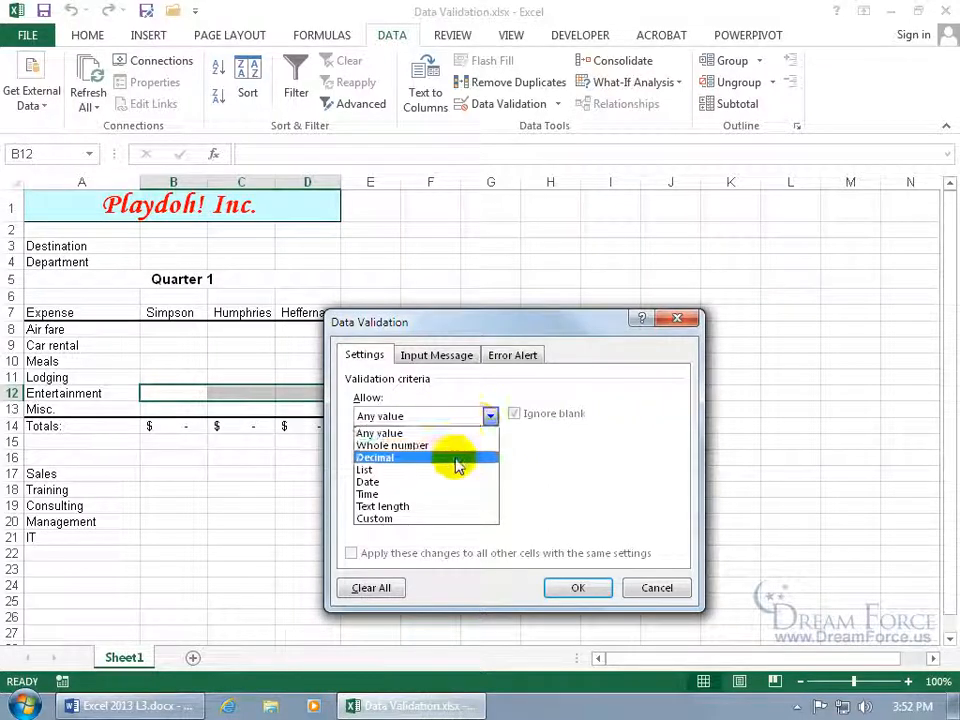
click(456, 457)
click(490, 455)
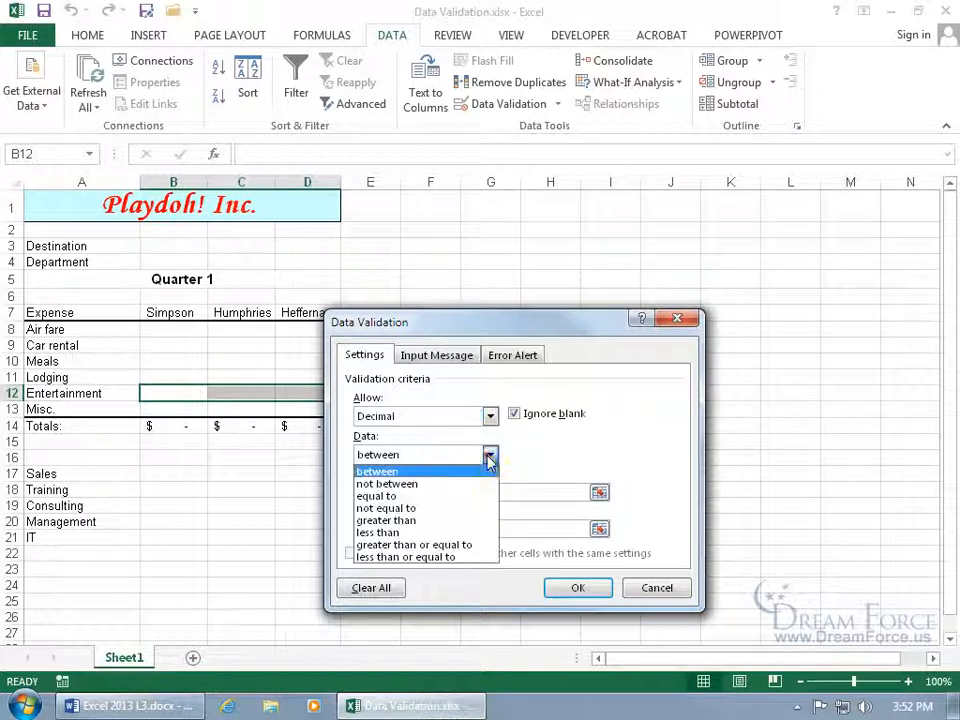
click(432, 557)
click(400, 489)
text(100)
click(578, 590)
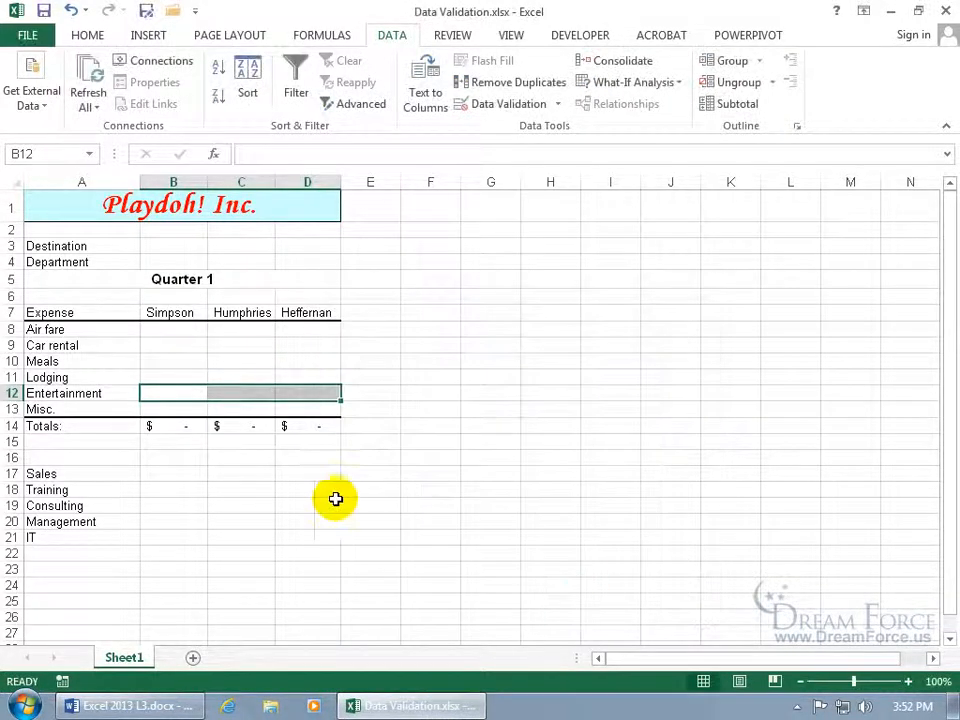
click(189, 391)
text(101)
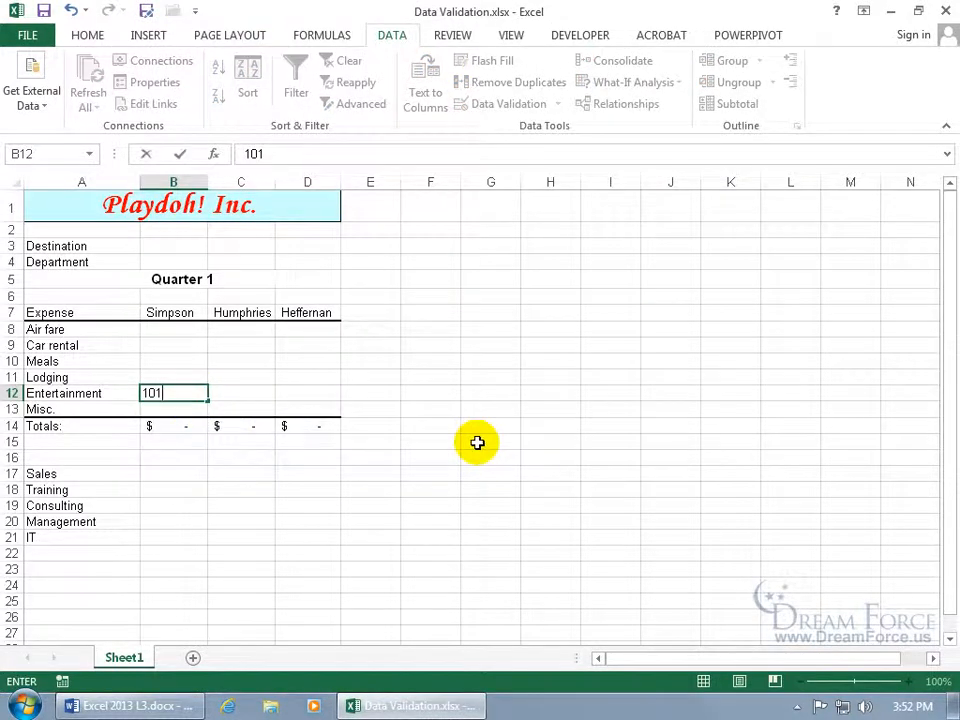
key(Return)
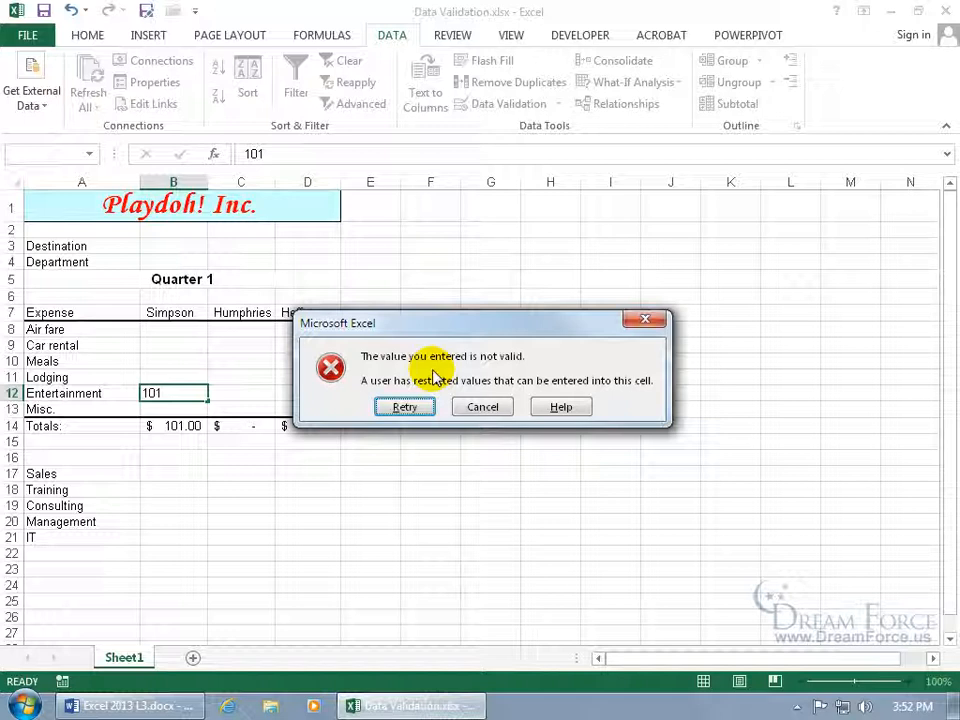
click(483, 407)
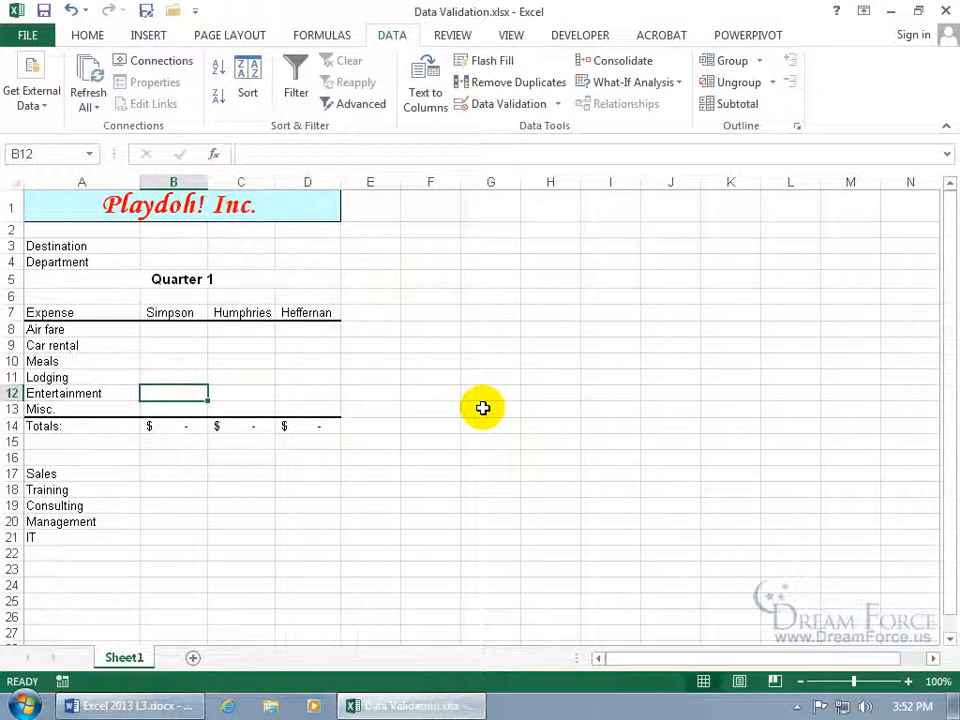
drag(178, 391, 289, 400)
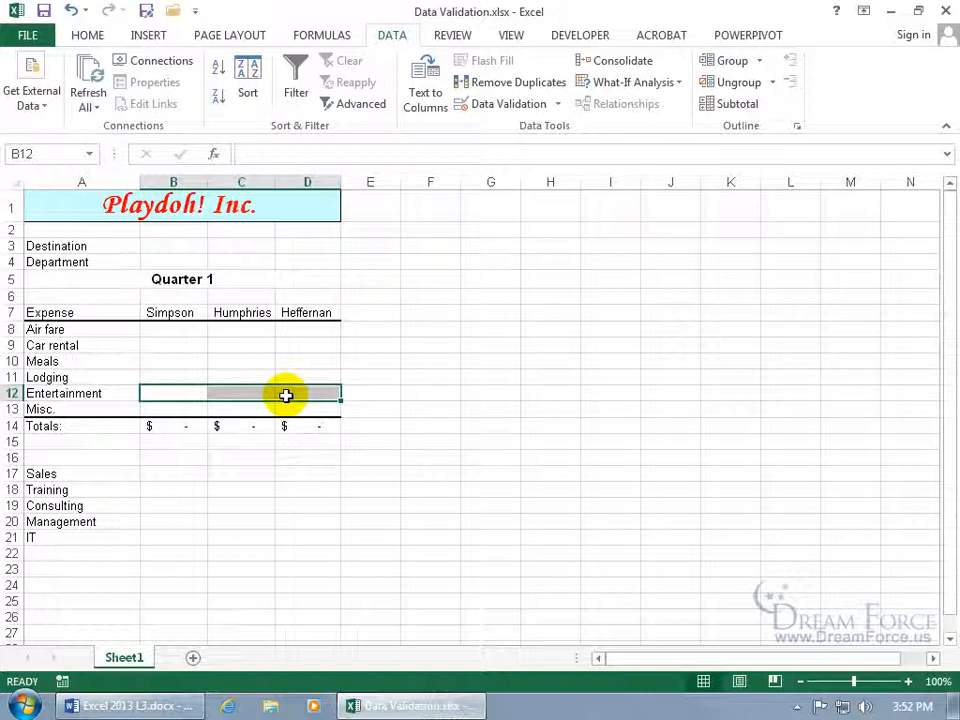
Add the input message 'Enter in Expense' reading 'BUT, must be $100 or less.'
click(510, 107)
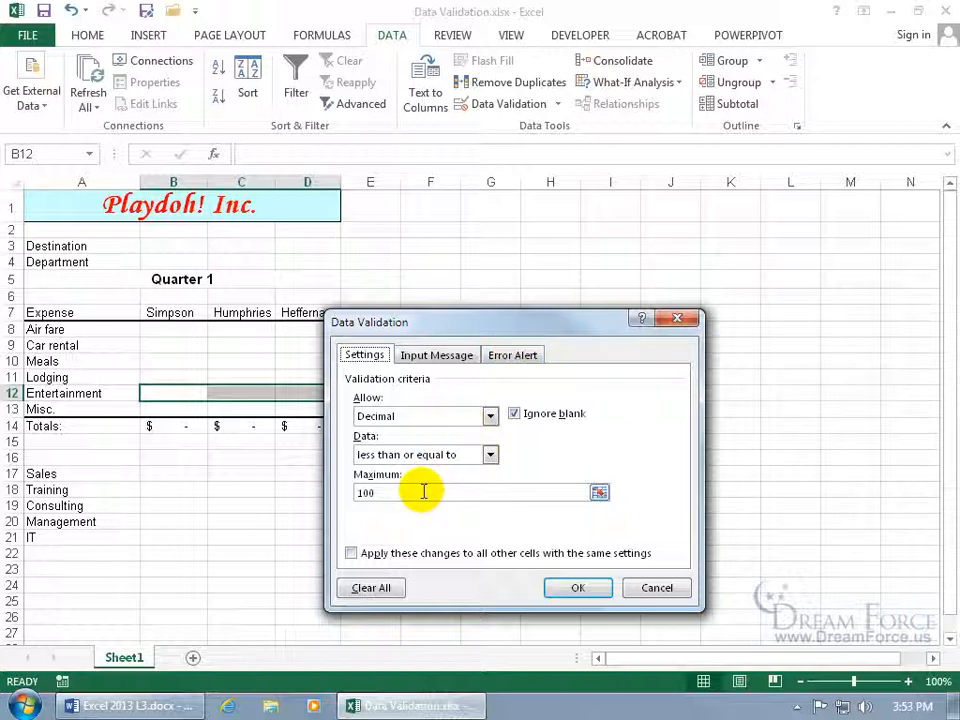
click(442, 355)
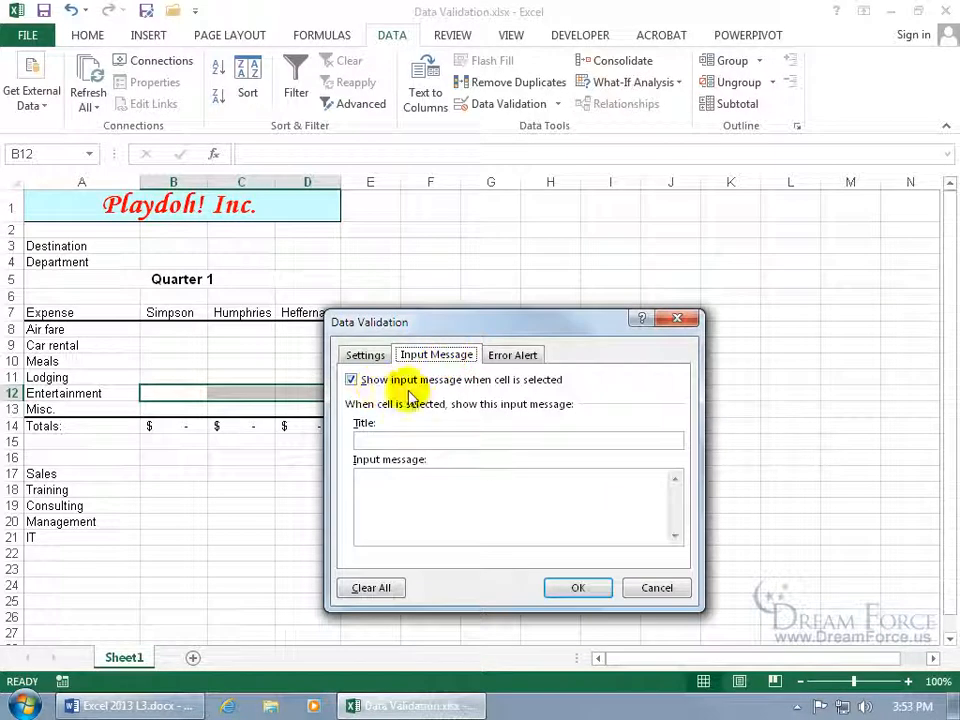
click(415, 440)
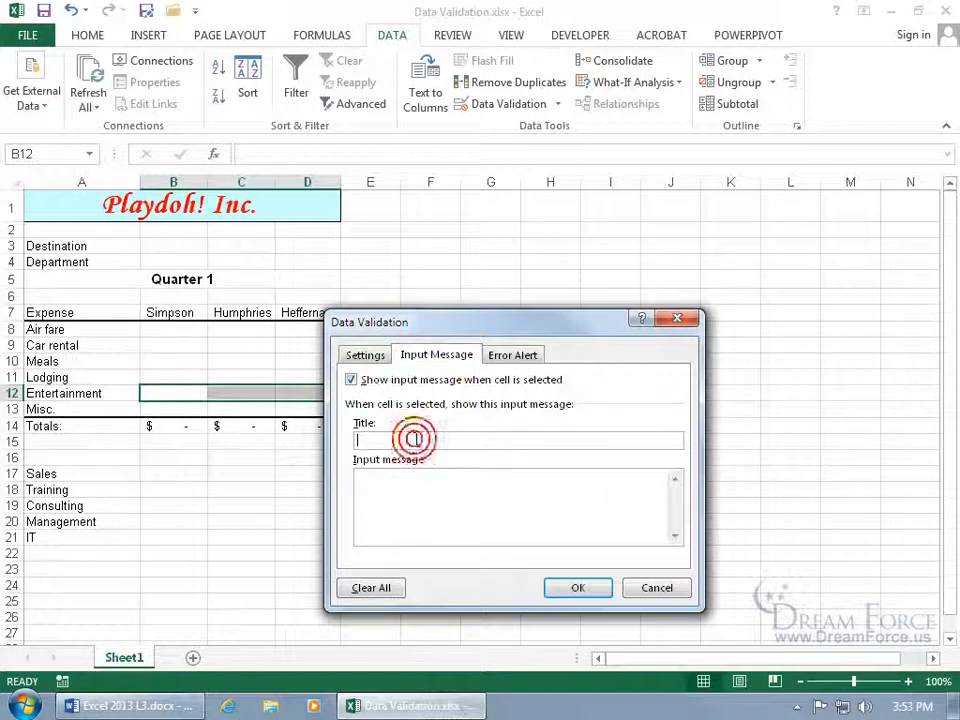
text(Enter in Expense)
key(Tab)
text(BUT, must be $100 or less.)
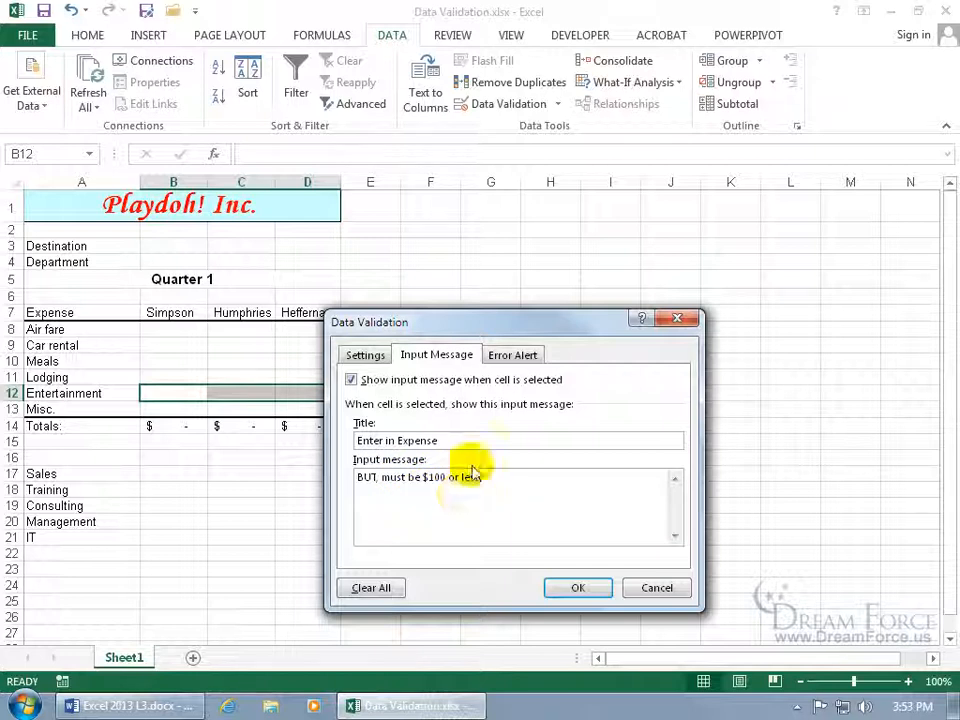
click(517, 360)
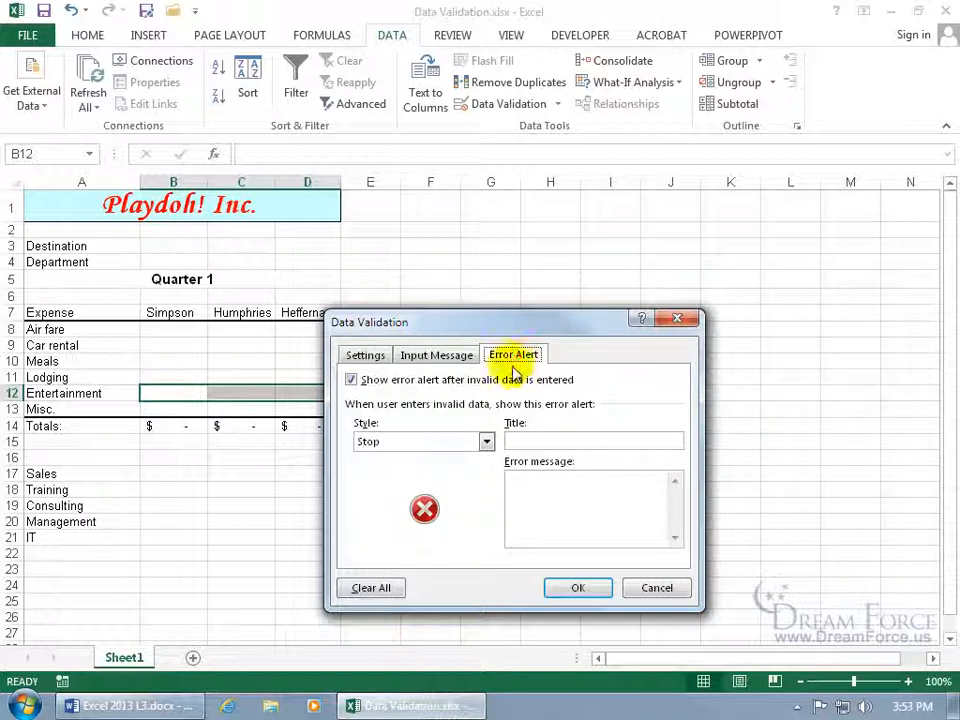
Set a Warning alert titled 'As was stated :)' saying 'We won't reimburse anything over $100.'
click(485, 443)
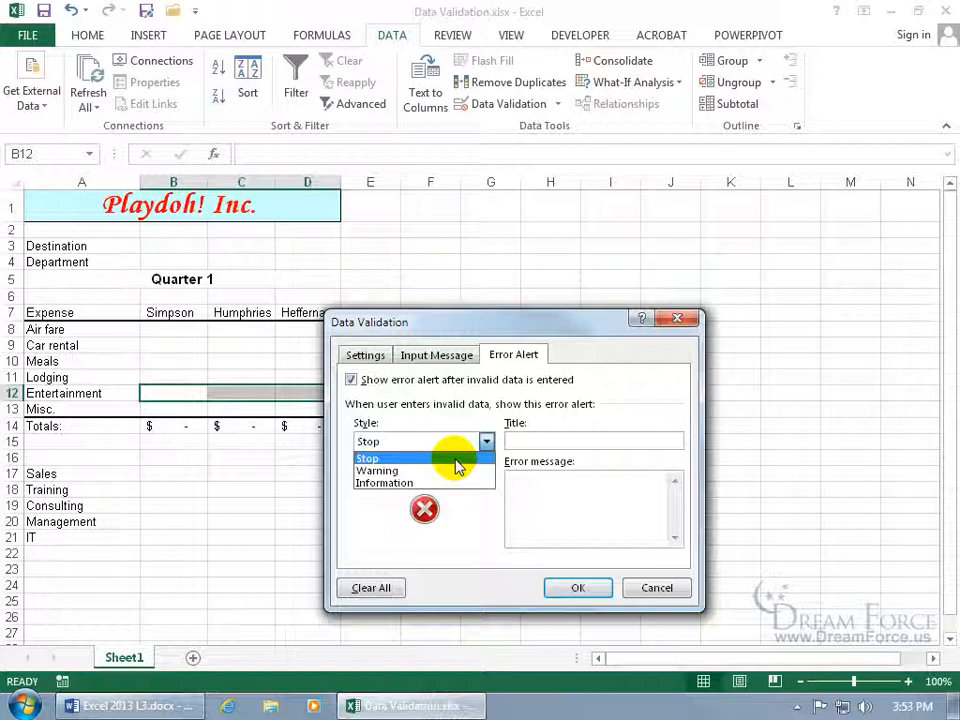
click(450, 471)
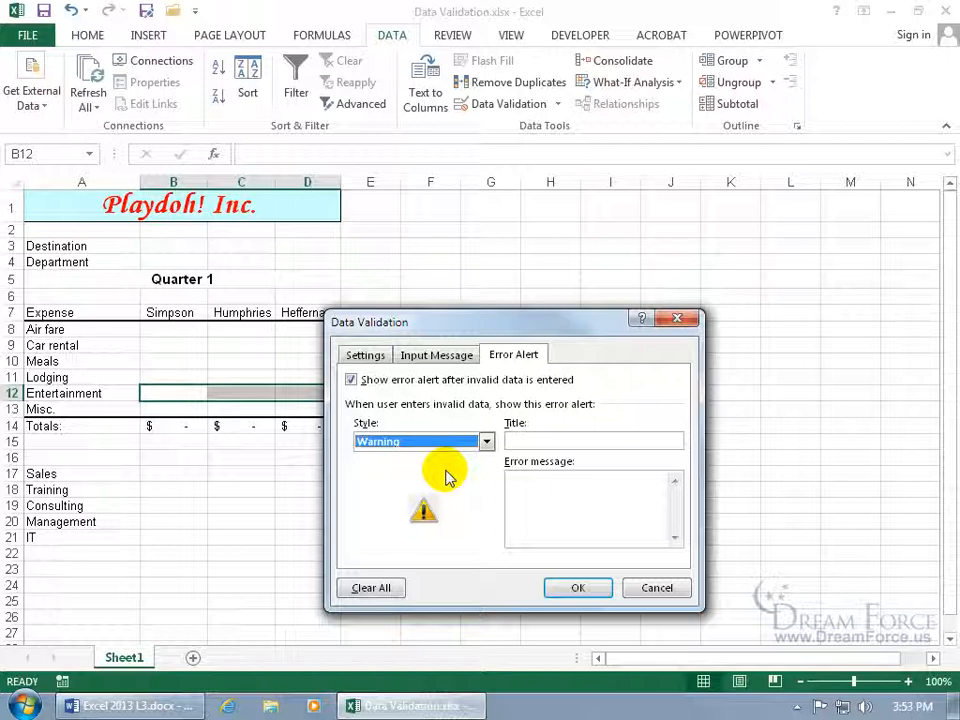
click(485, 441)
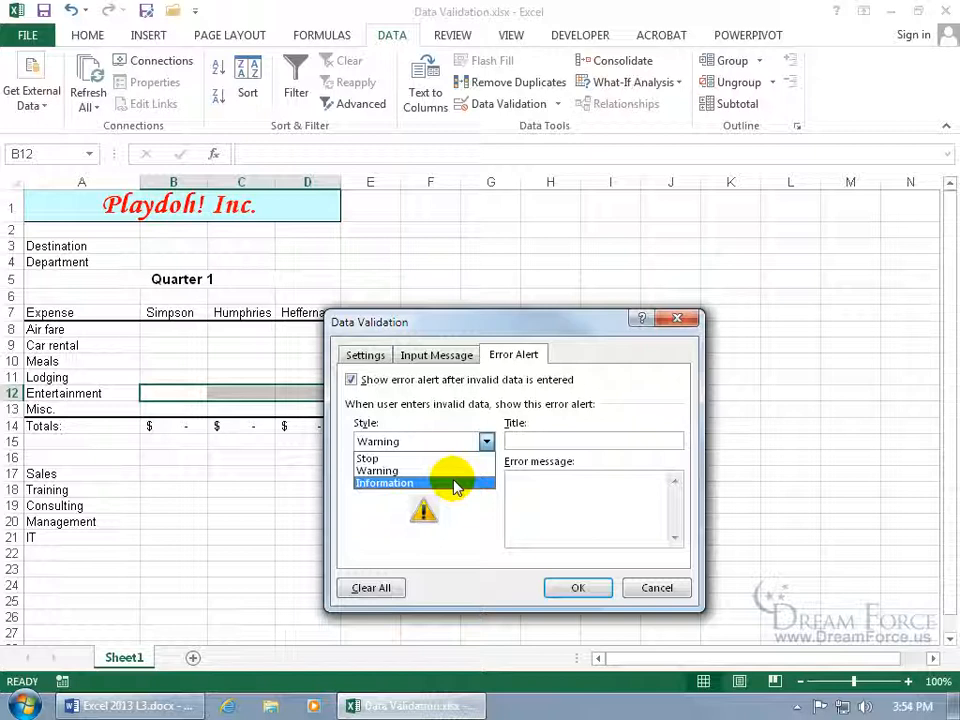
click(452, 470)
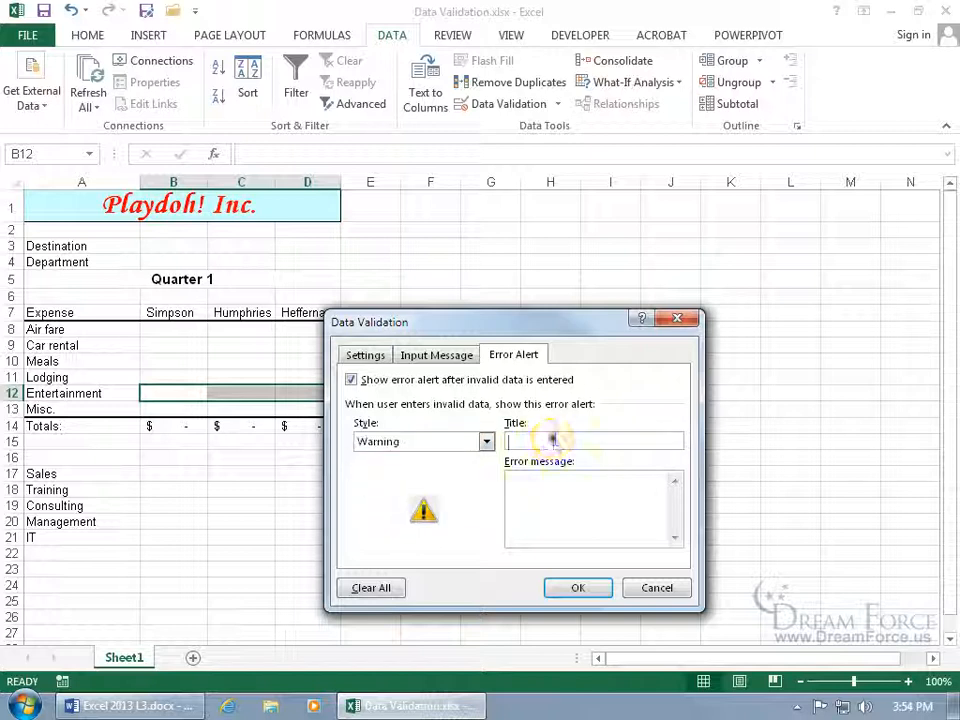
click(555, 440)
text(As was state)
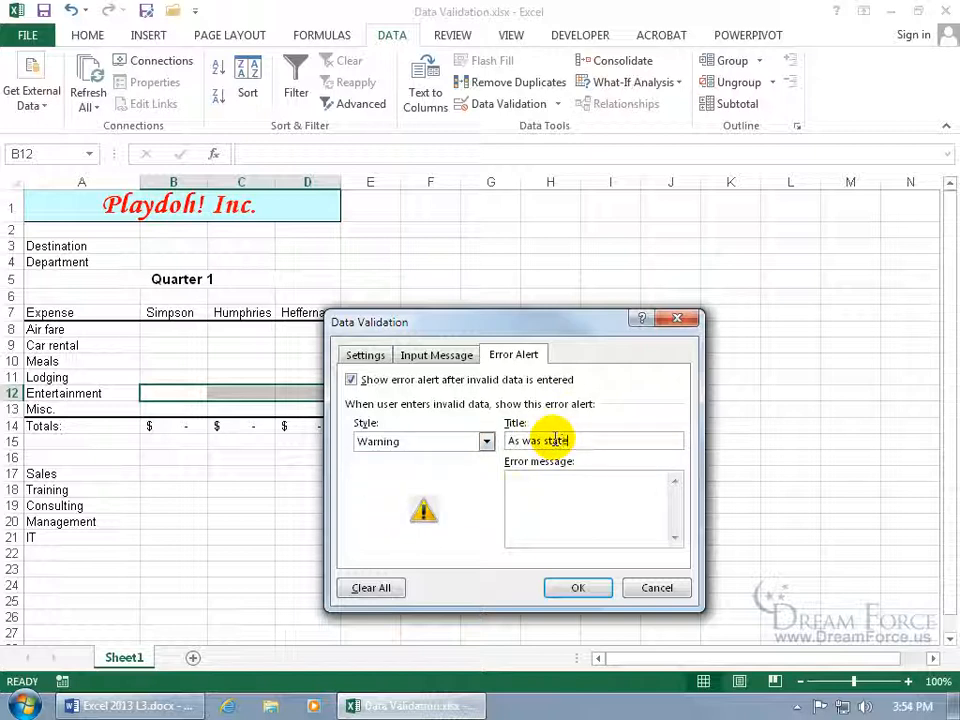
text(d :))
click(578, 478)
text(We wo)
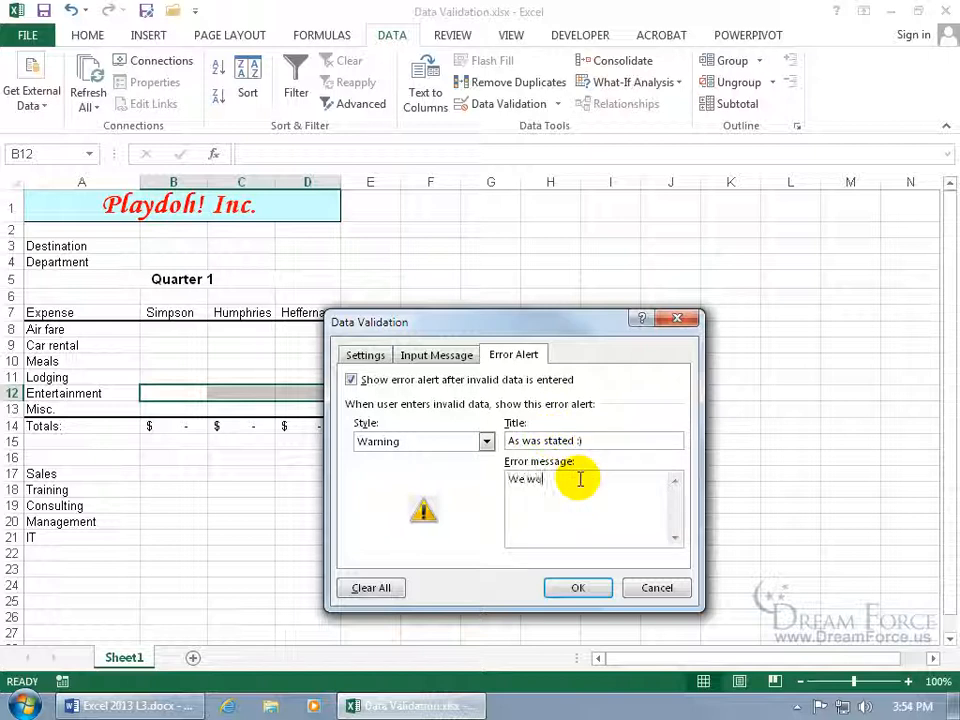
text(n't reimburse anything over $100)
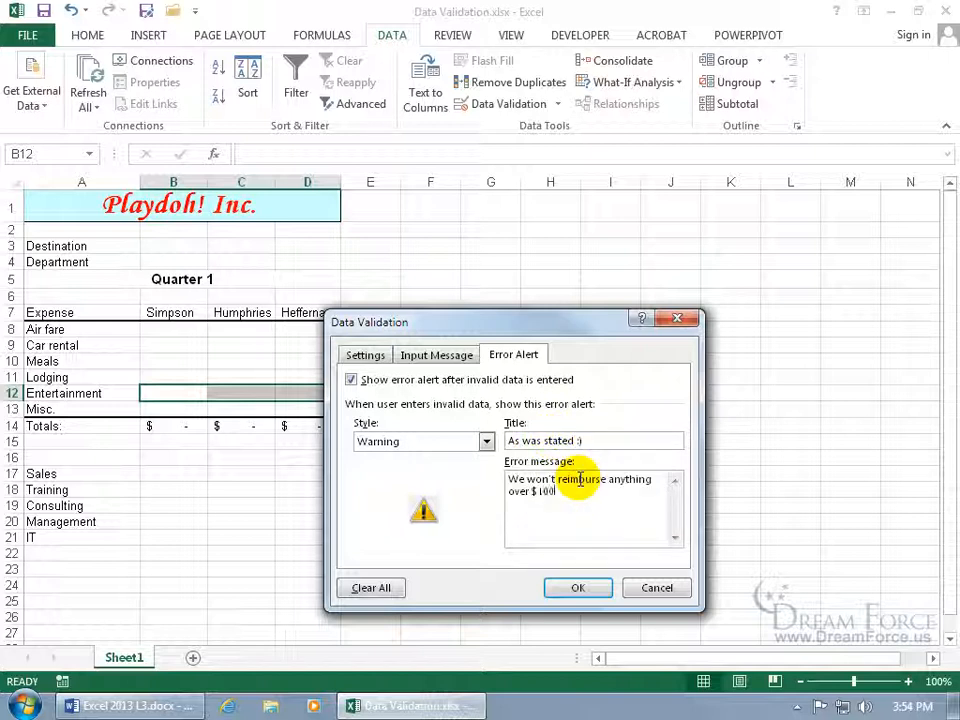
text(.)
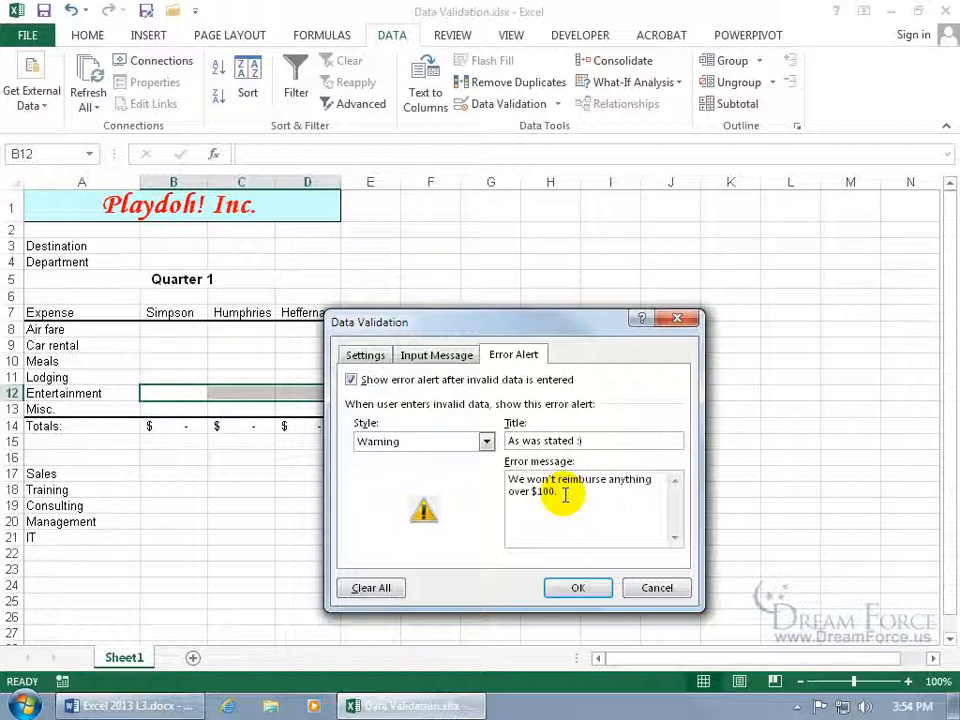
click(578, 588)
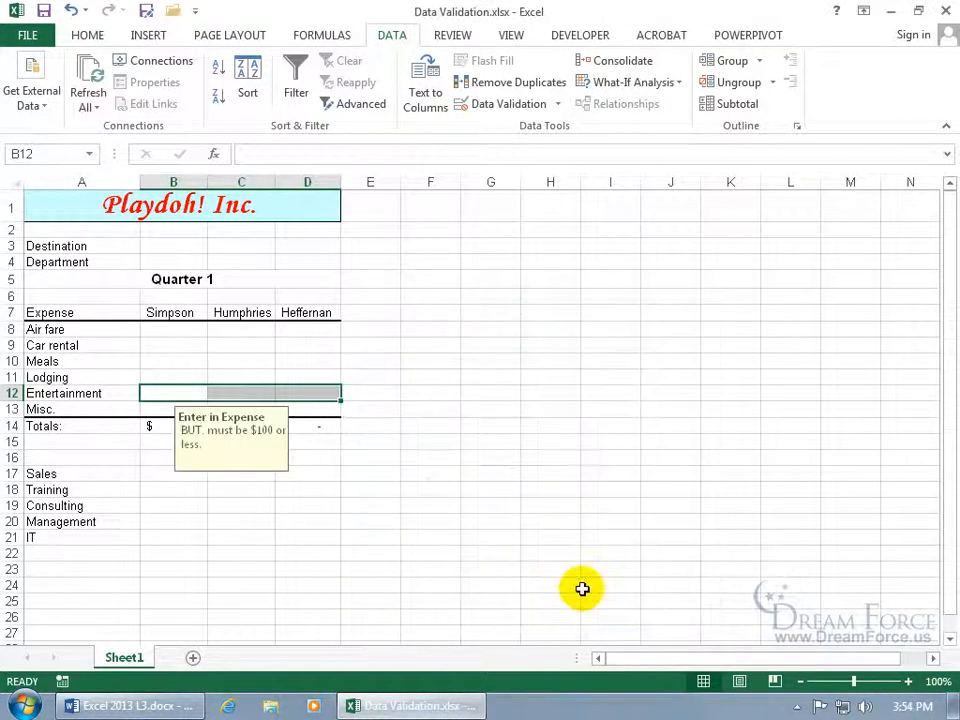
Enter 101 in B12, keep it despite the warning, then reopen validation for B12:D12
click(236, 500)
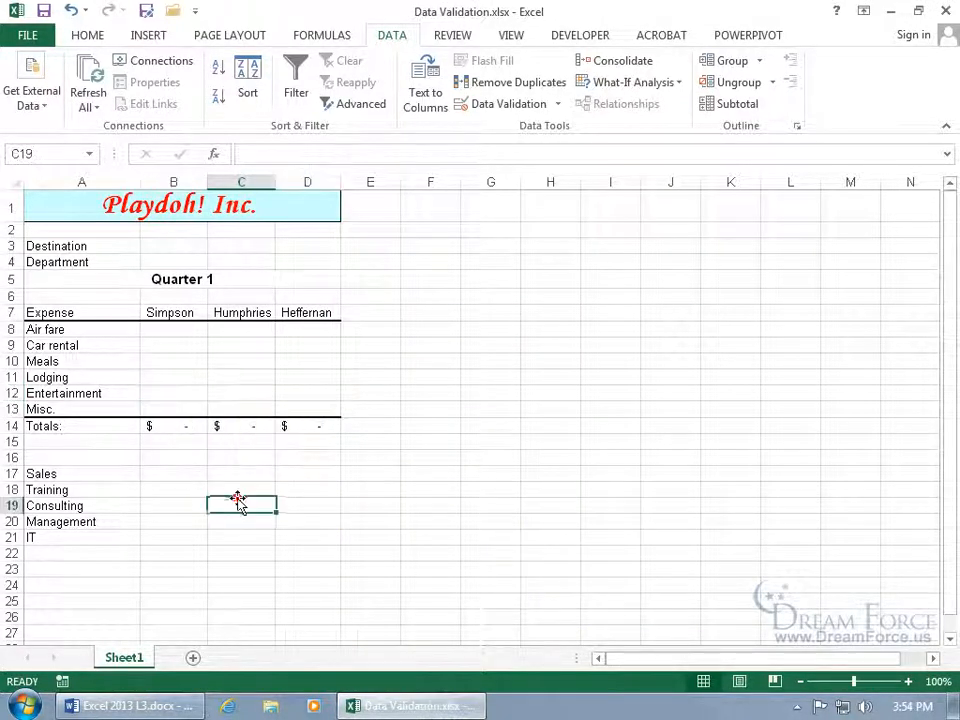
click(179, 393)
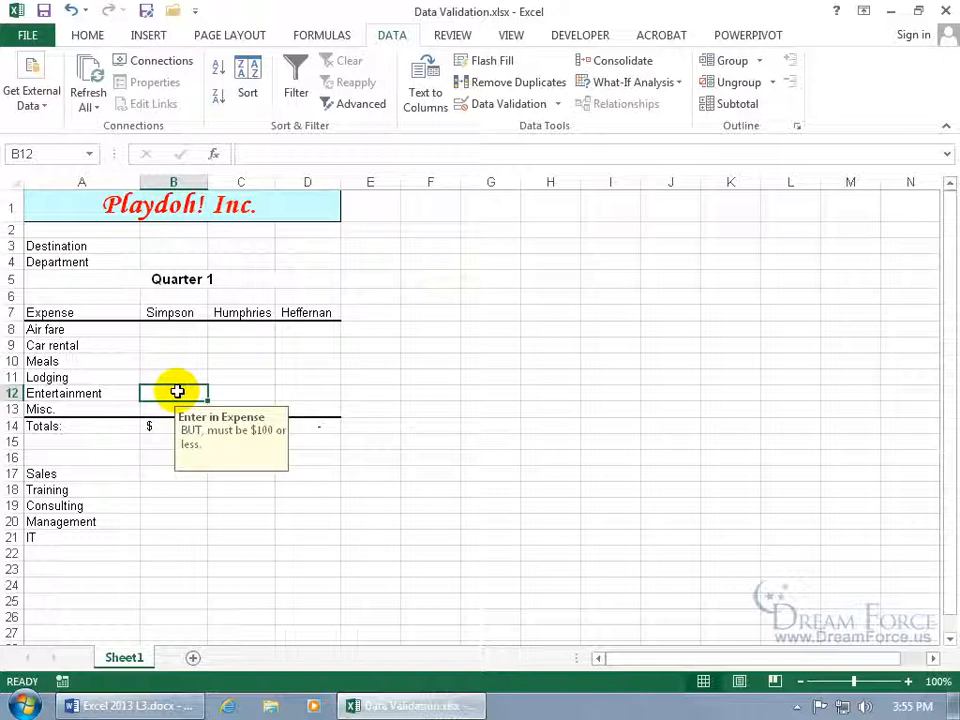
text(101)
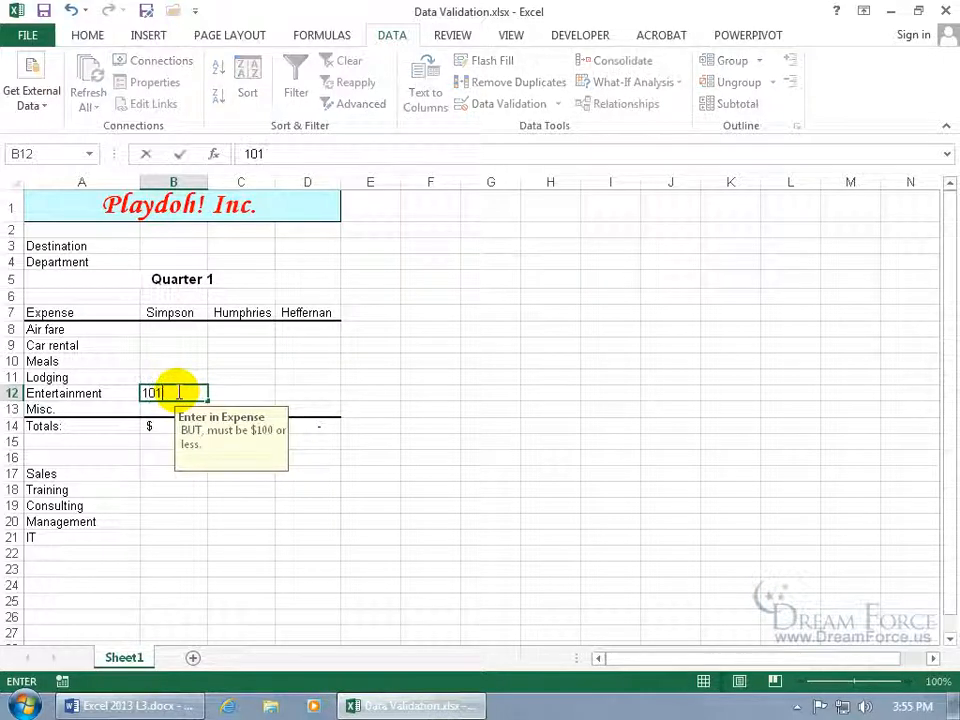
key(Return)
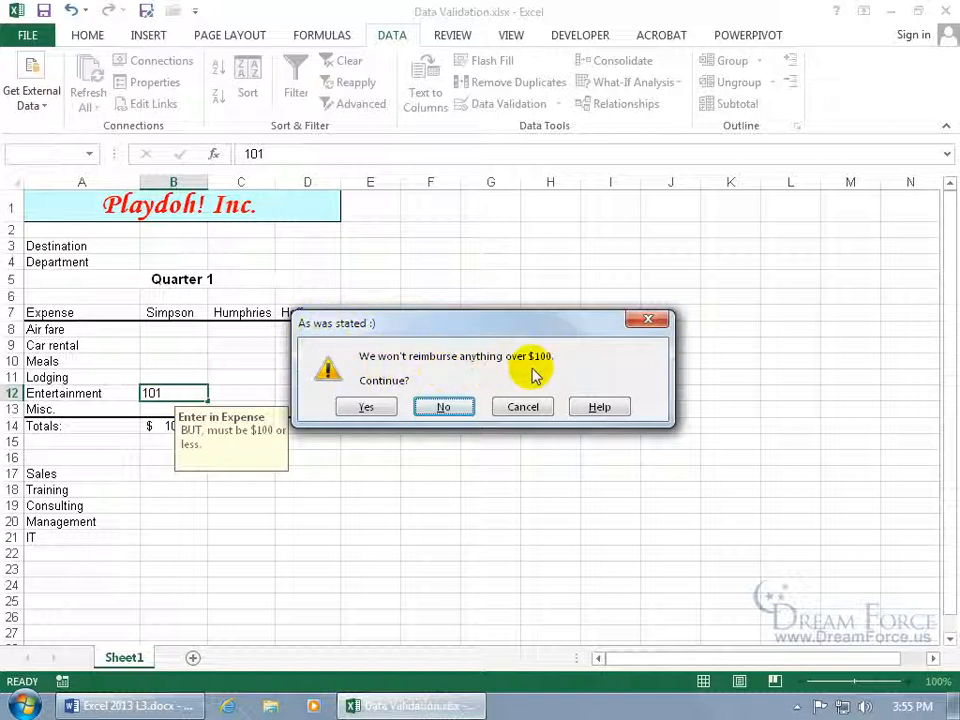
click(372, 408)
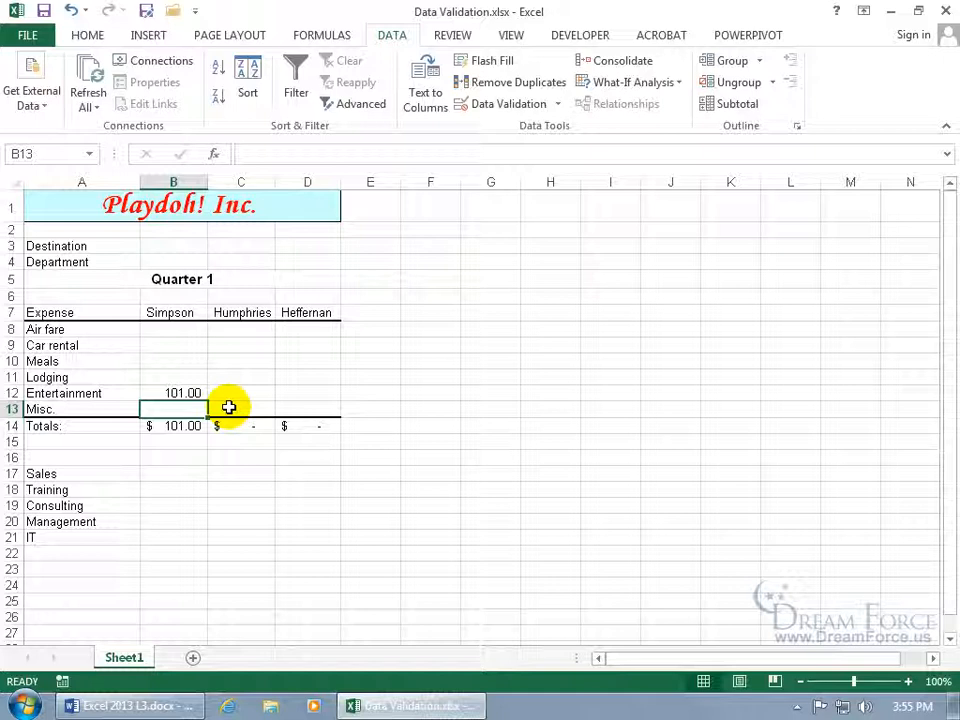
drag(180, 393, 286, 392)
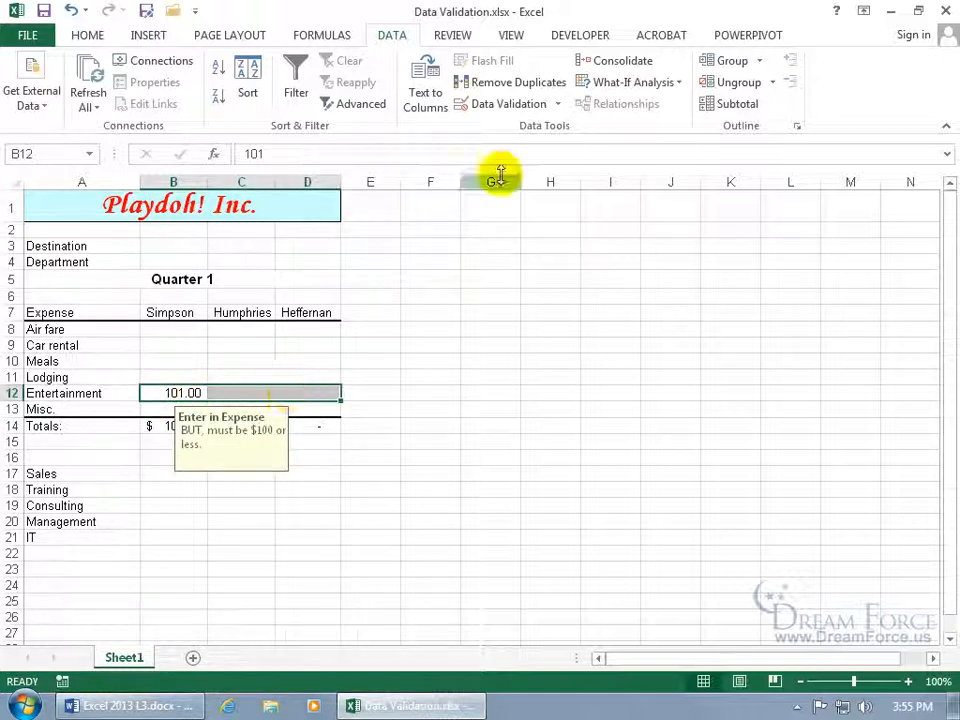
click(513, 105)
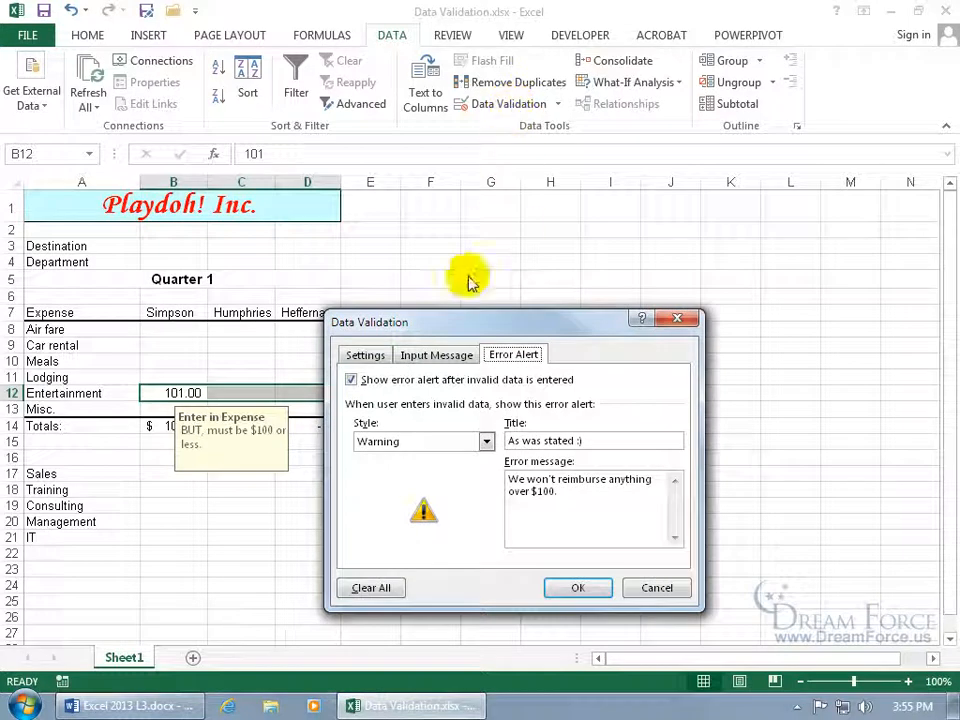
Turn off the Entertainment input message and lower the maximum from 100 to 90
click(432, 356)
click(351, 380)
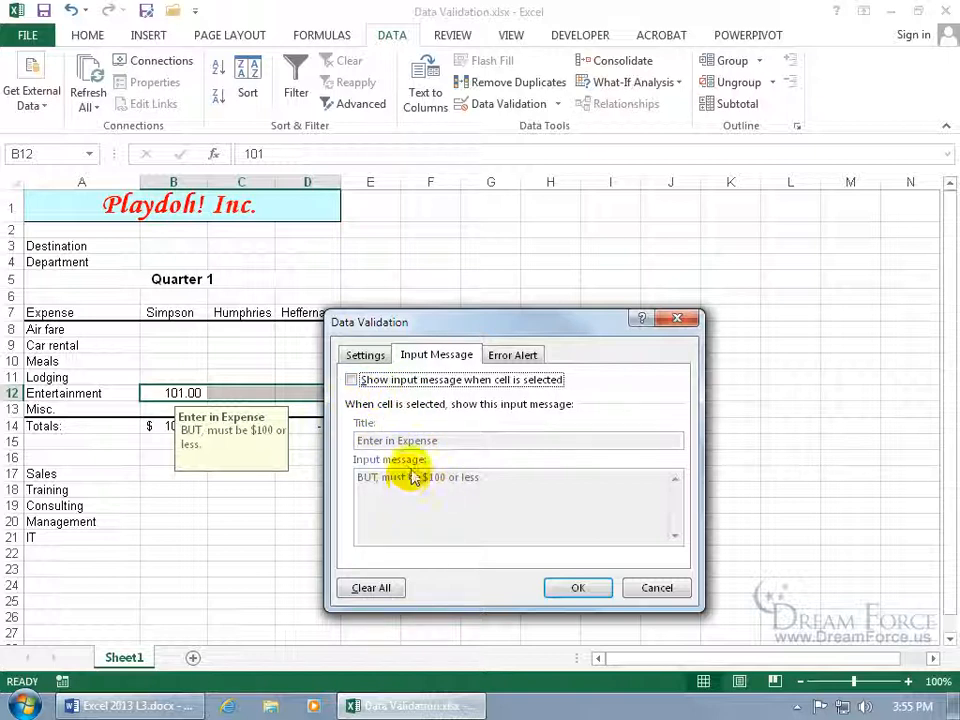
click(372, 357)
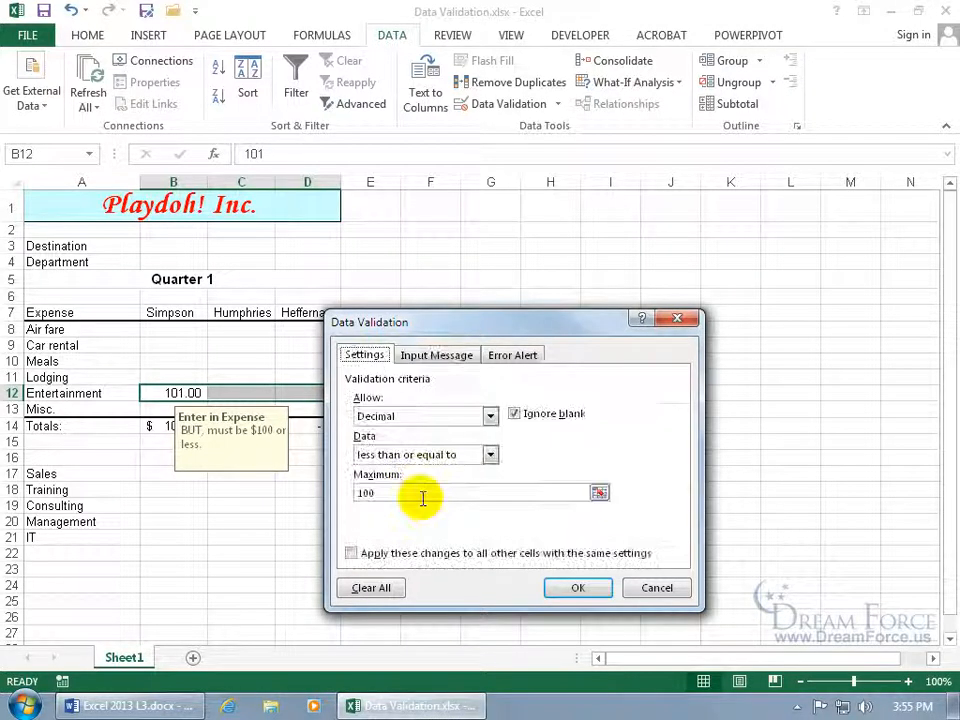
drag(384, 493, 353, 493)
text(90)
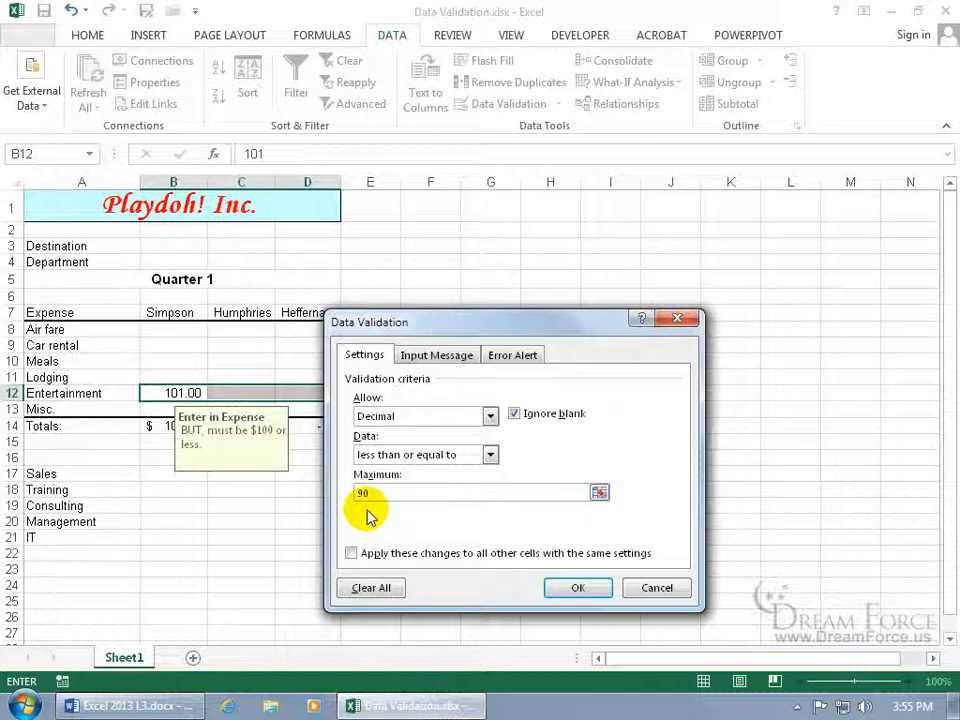
click(574, 587)
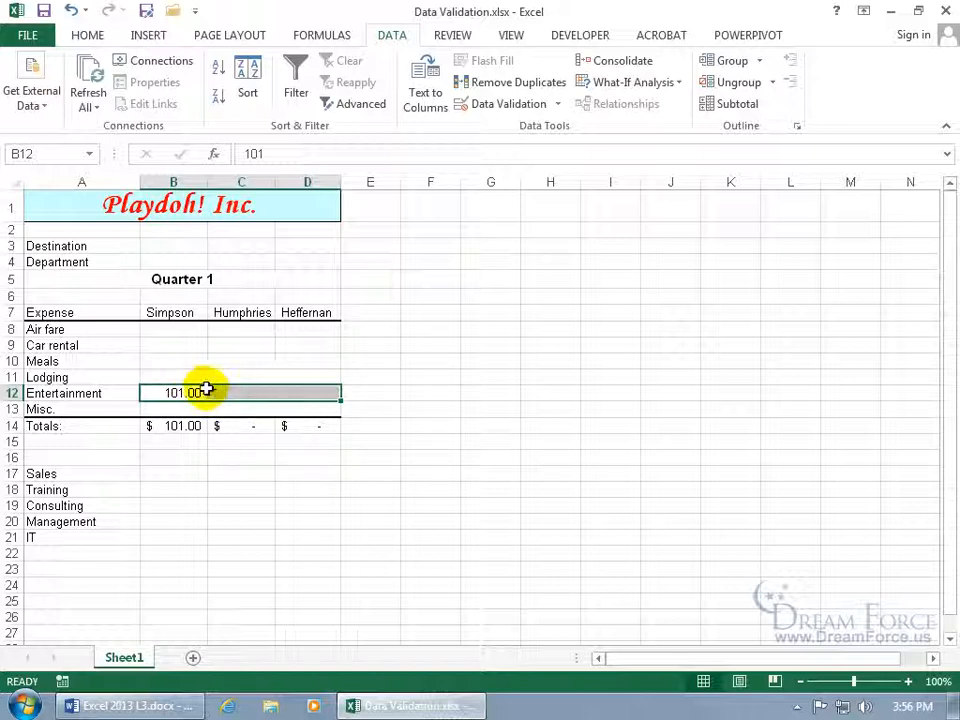
Circle invalid data, then correct B12 to 90
click(287, 393)
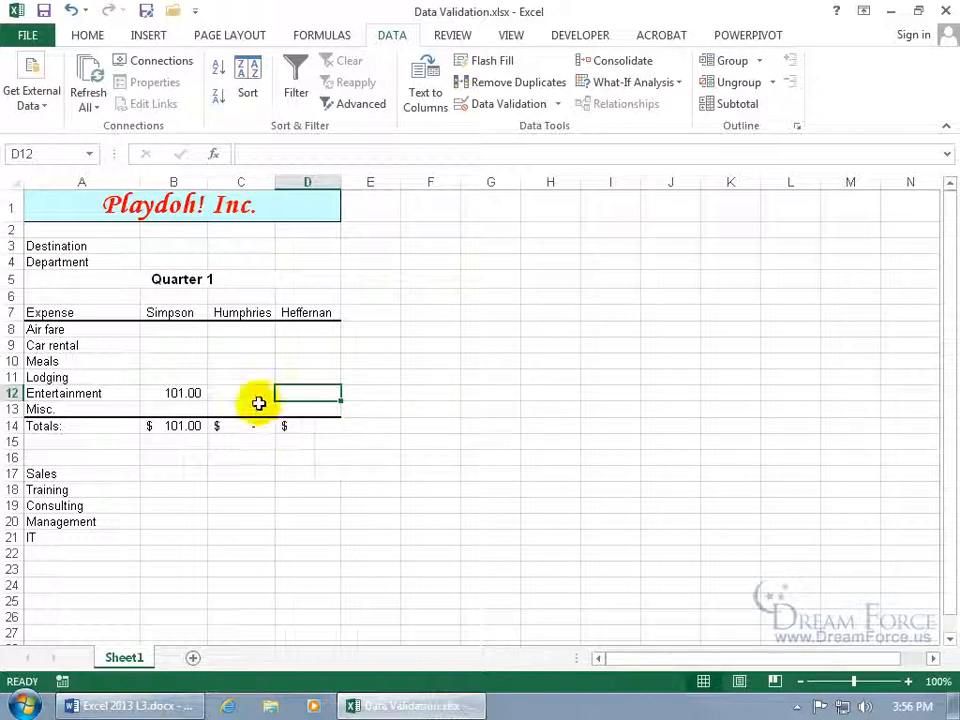
click(560, 106)
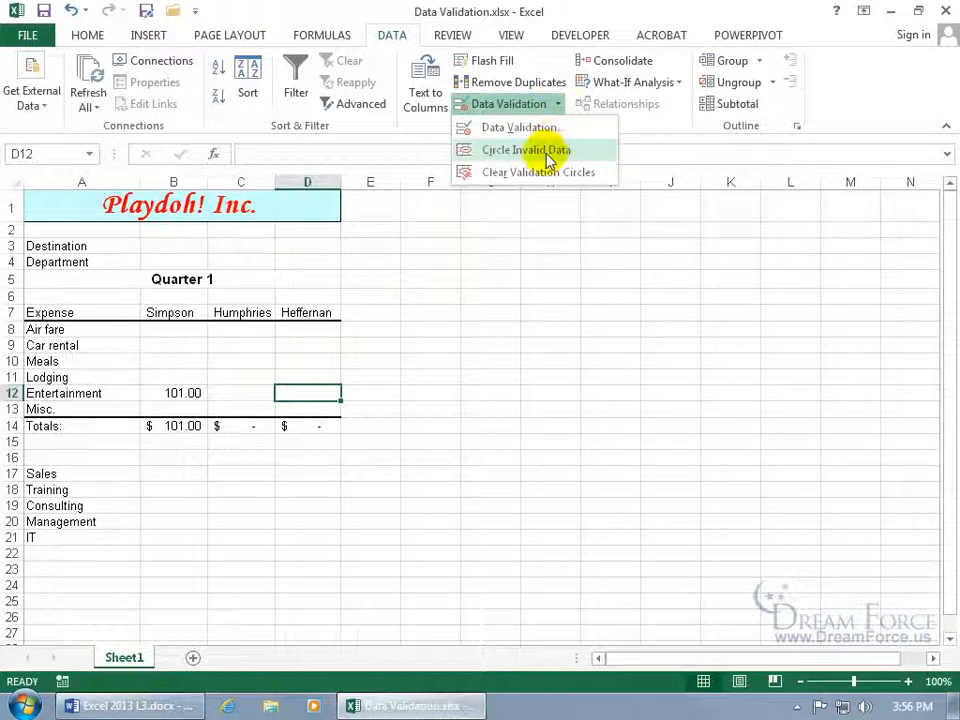
click(548, 160)
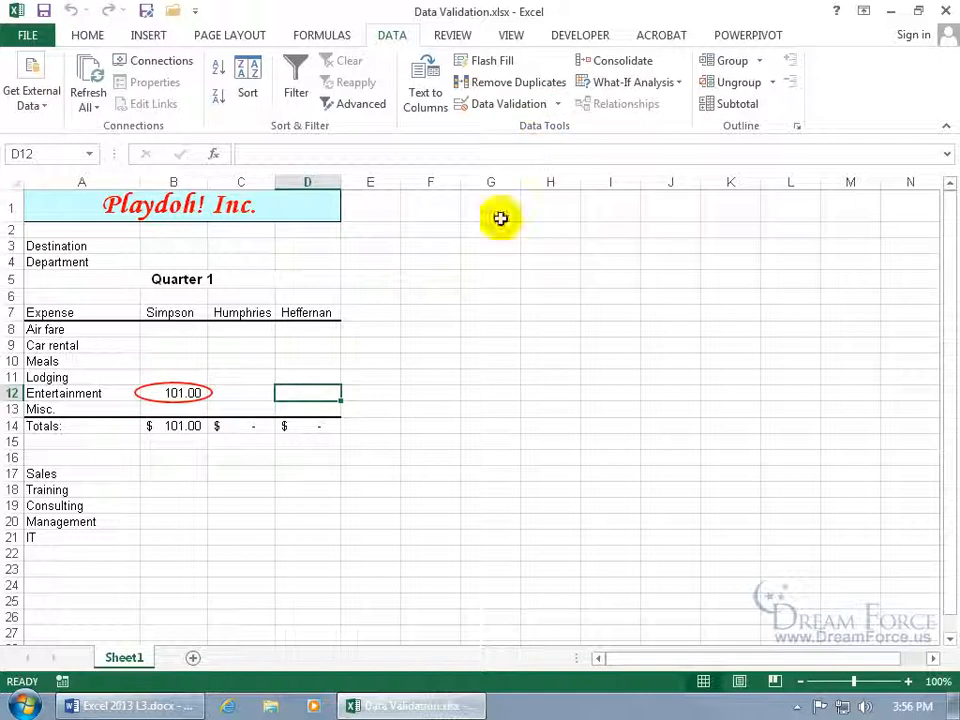
click(189, 392)
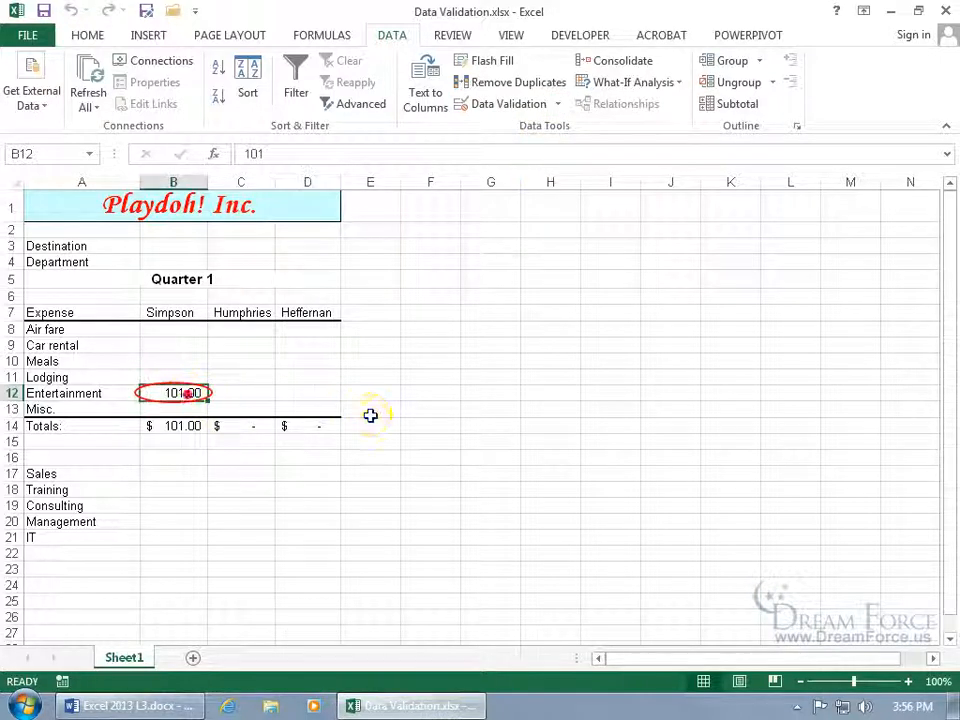
text(90)
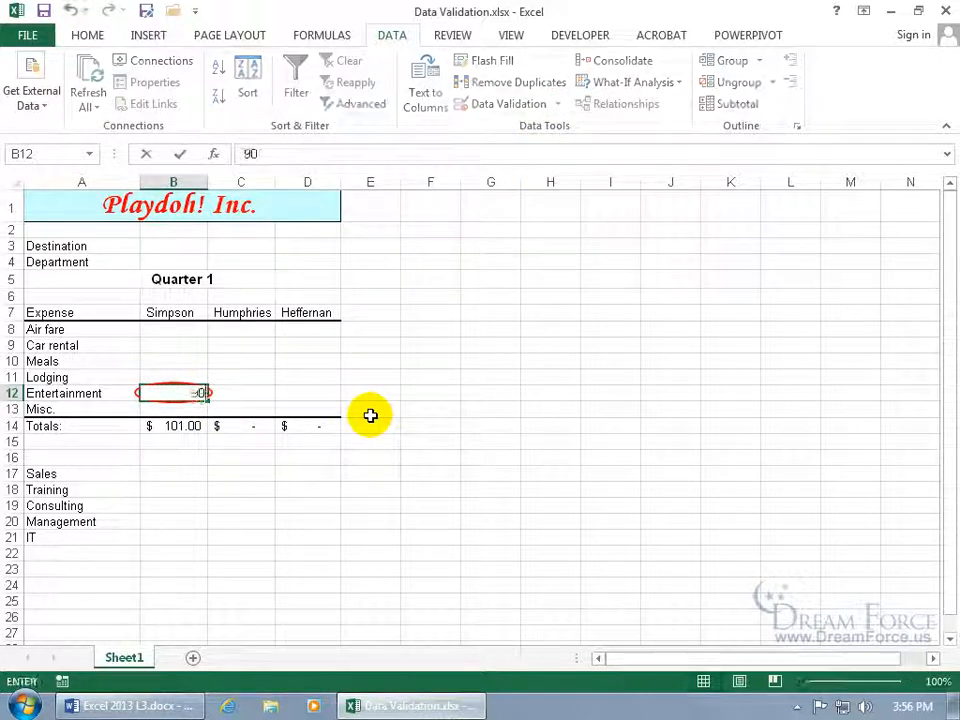
key(Return)
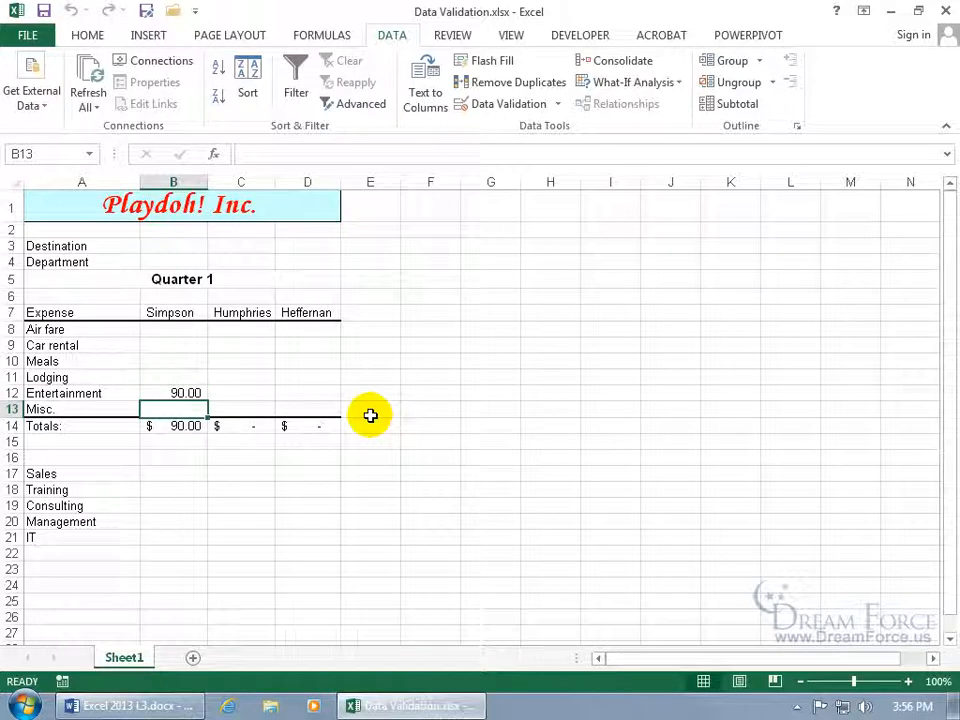
Try 101 in C12 and cancel at the warning, leaving C12 empty; reselect B12:D12
click(256, 393)
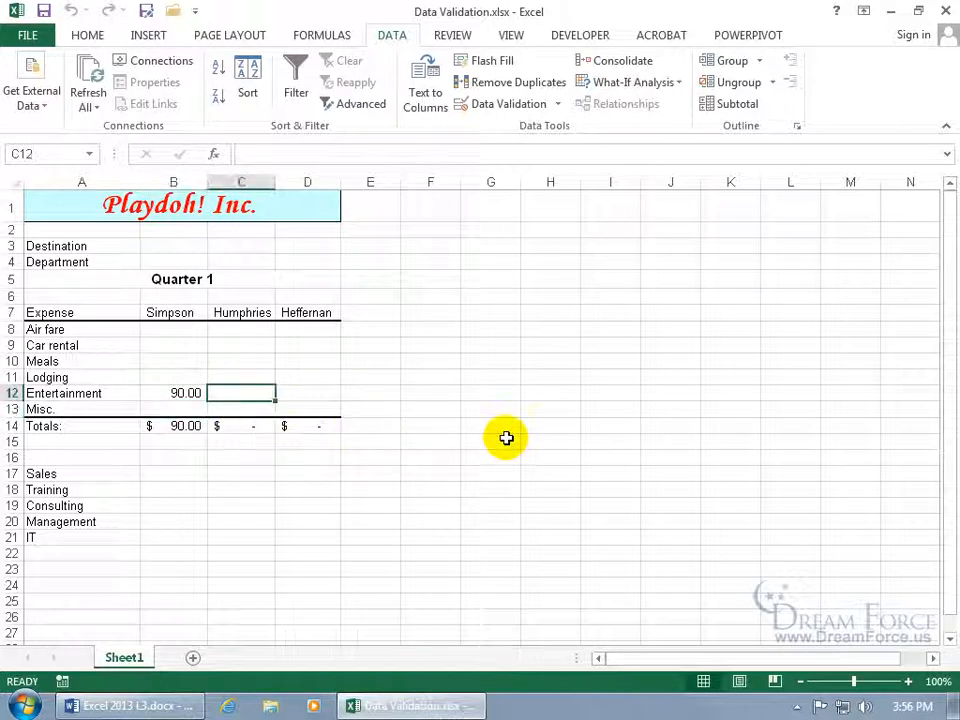
text(101)
key(Return)
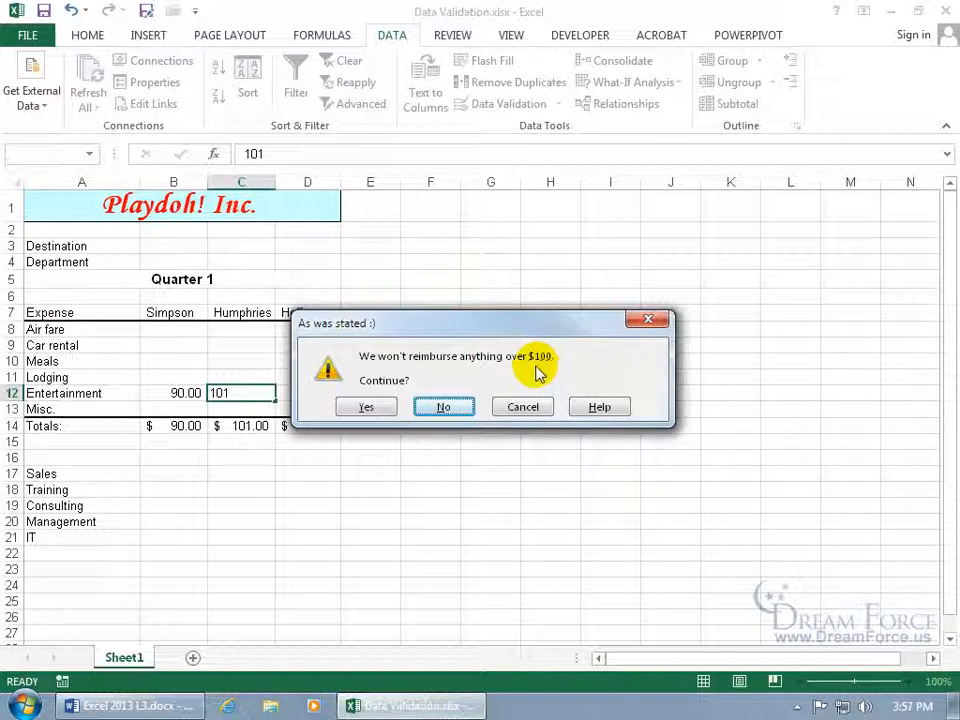
click(509, 403)
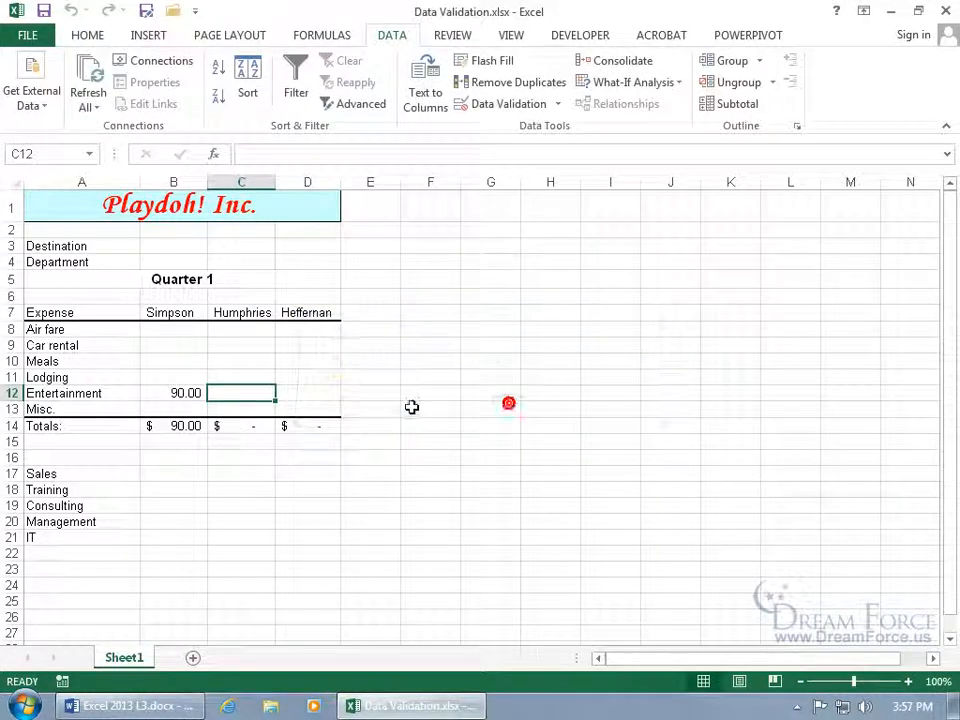
click(205, 398)
shift+click(281, 392)
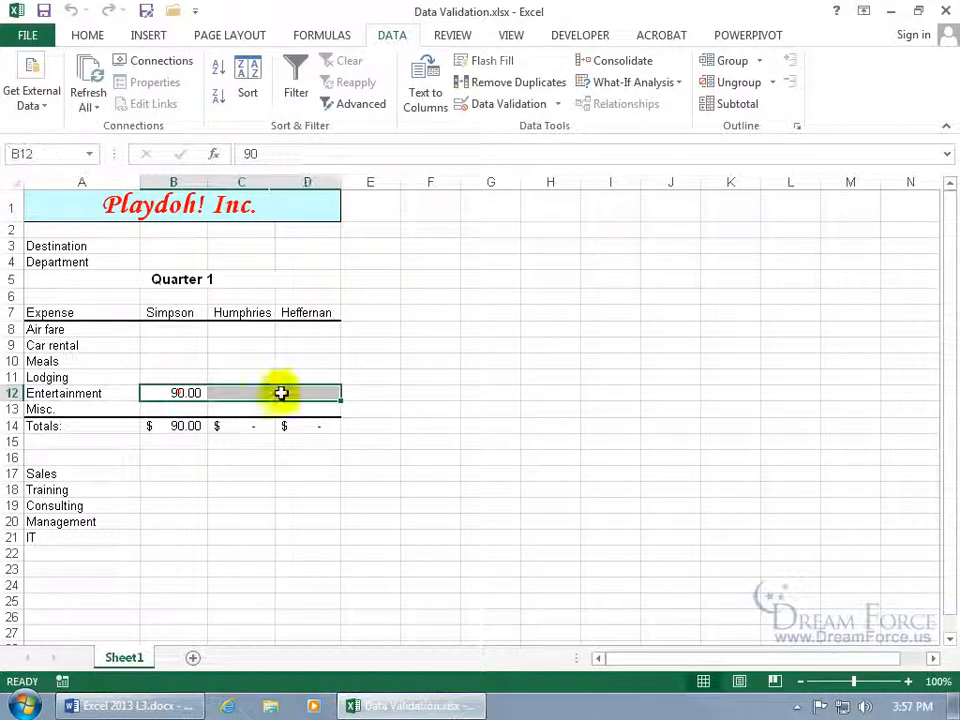
Change the Entertainment error alert to read "We won't reimburse anything over $90." and select Destination cell B3
click(520, 104)
click(510, 355)
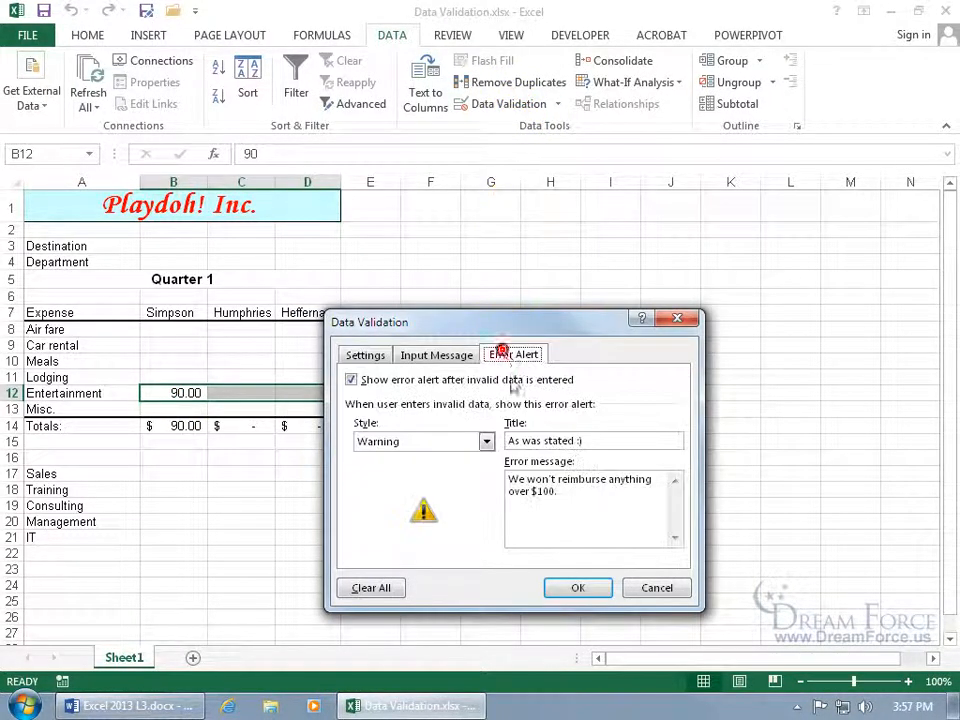
click(546, 492)
key(BackSpace)
key(BackSpace)
text(9)
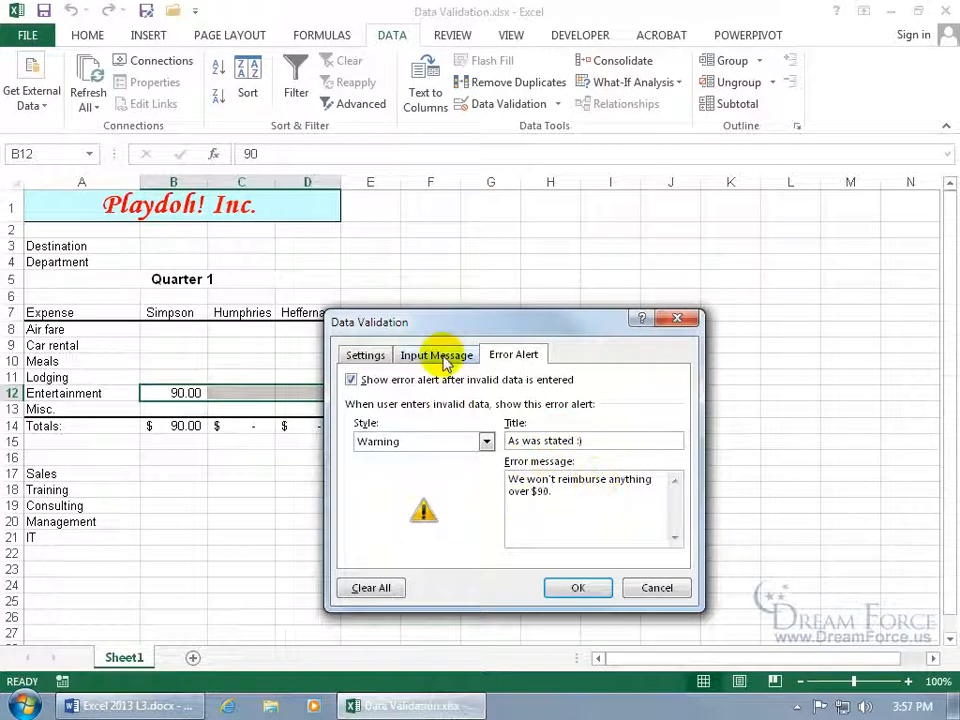
click(440, 358)
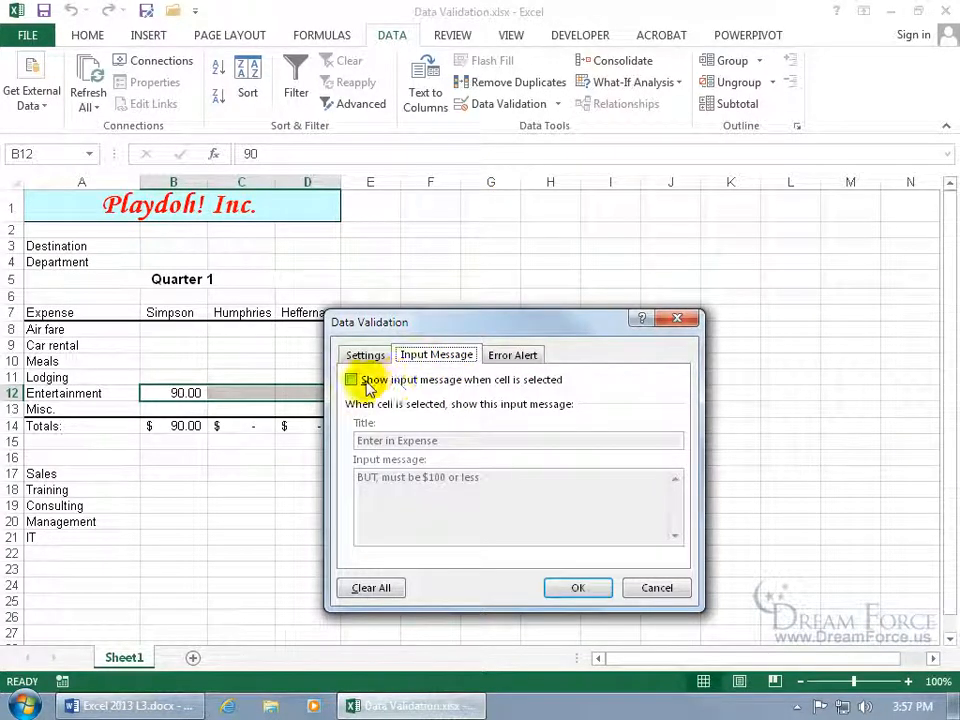
click(576, 592)
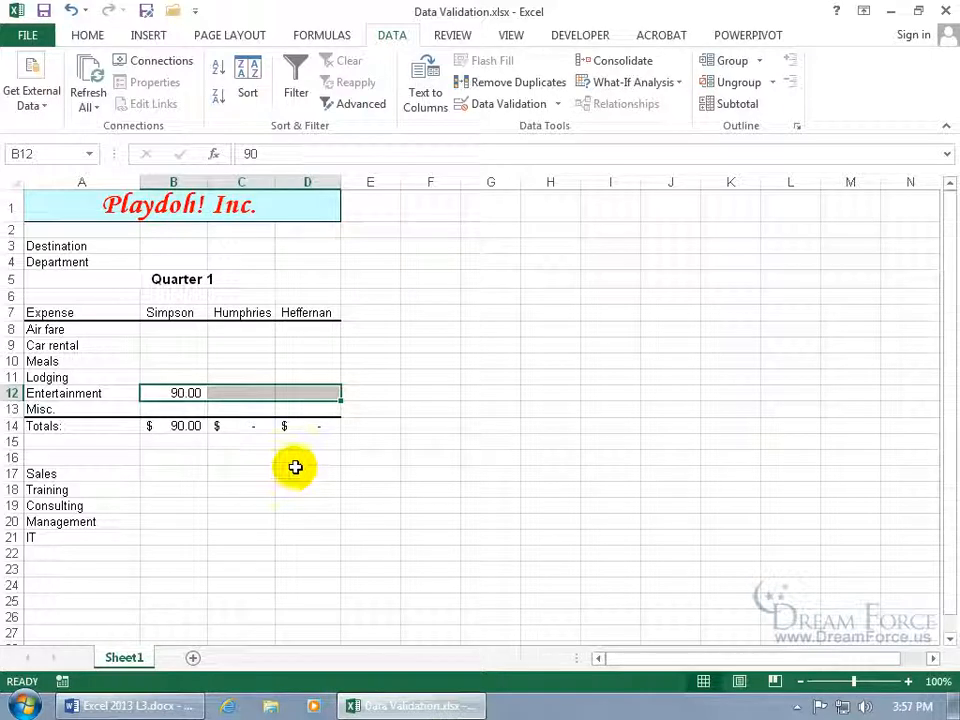
click(180, 240)
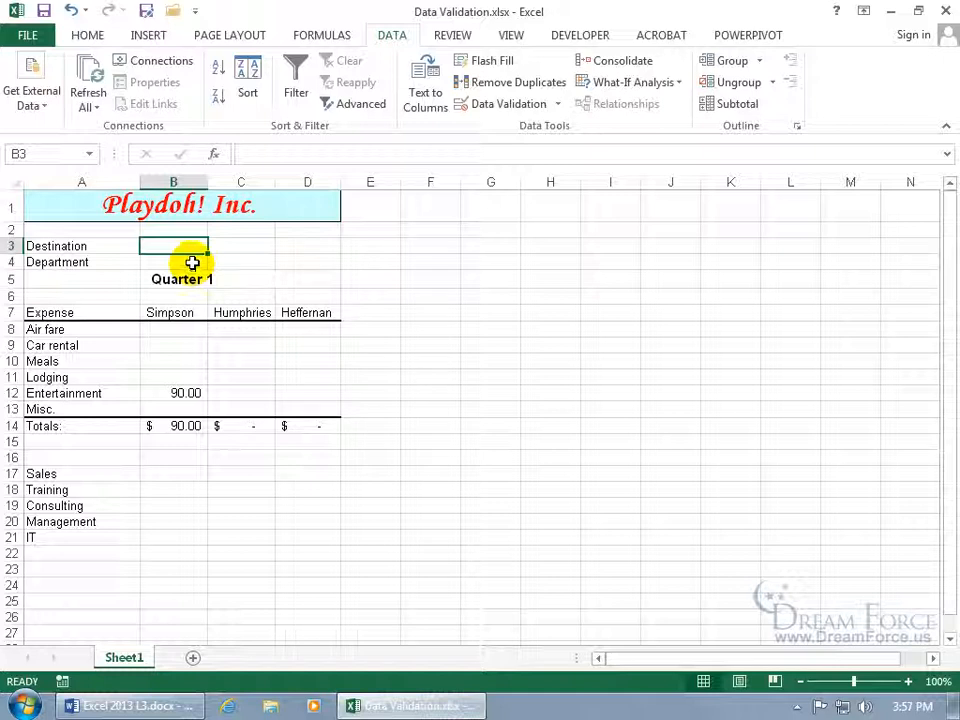
Limit B3 to text length ≤ 2, with a States input prompt "Please only enter in 2 letters."
click(508, 105)
click(365, 355)
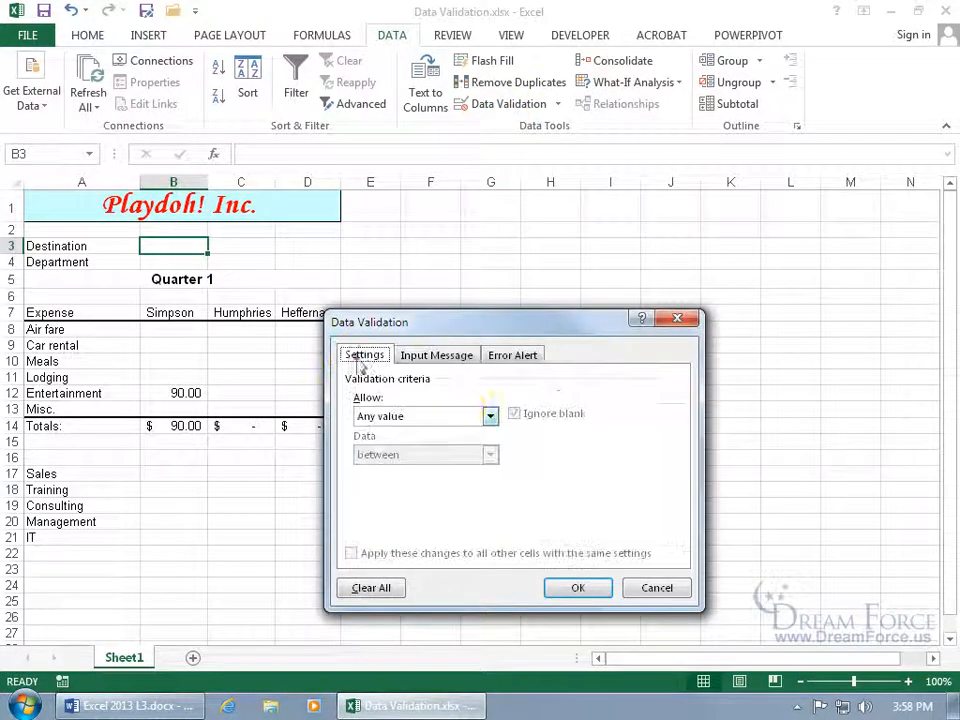
click(488, 416)
click(450, 507)
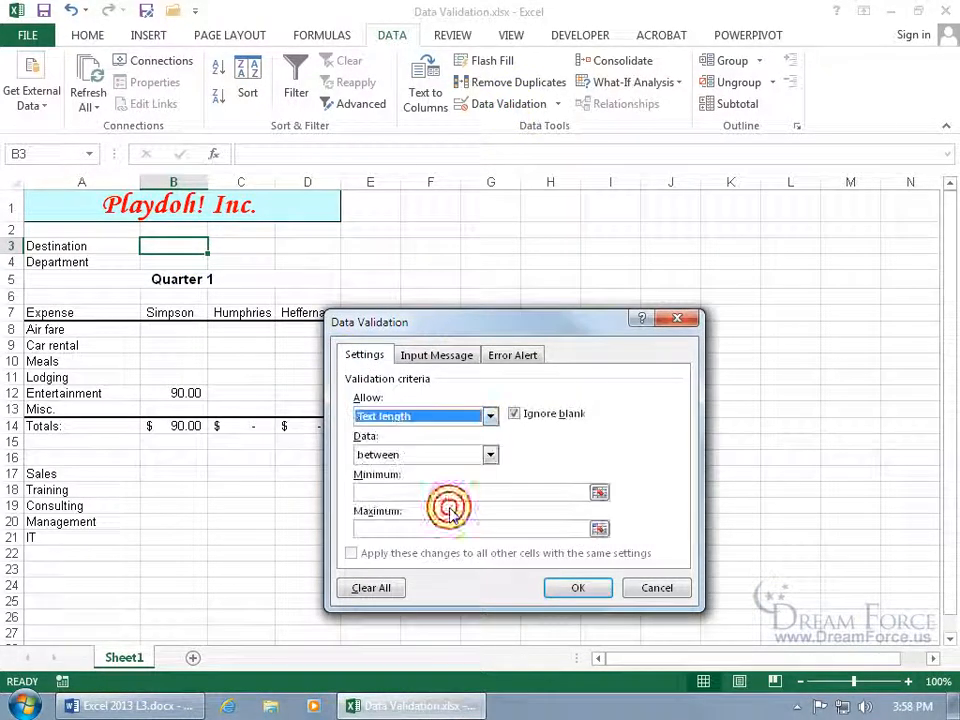
click(490, 454)
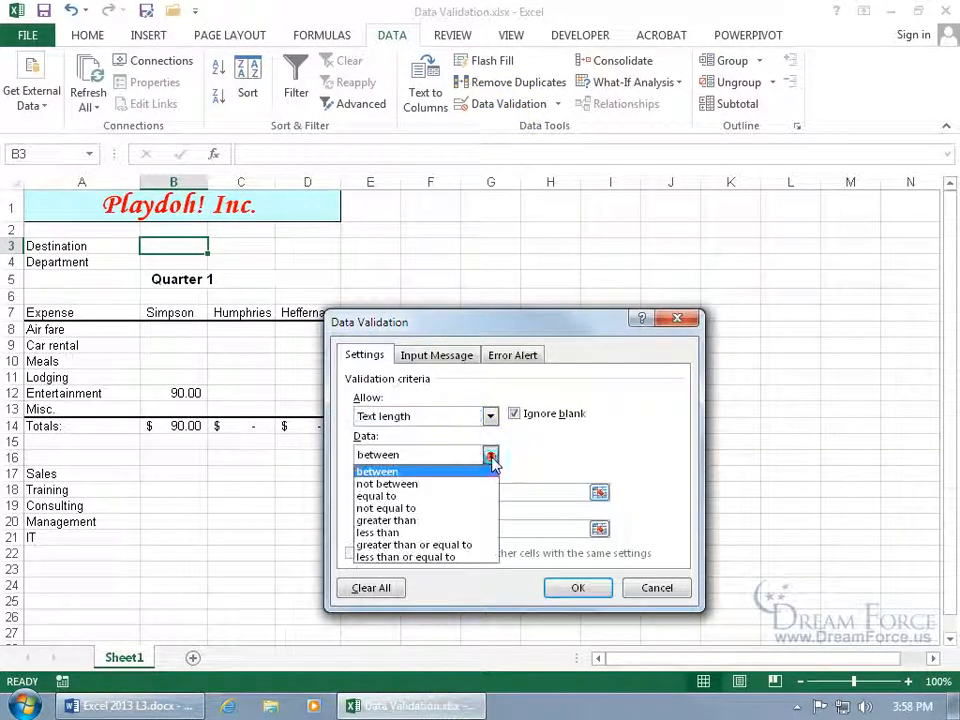
click(447, 558)
click(430, 491)
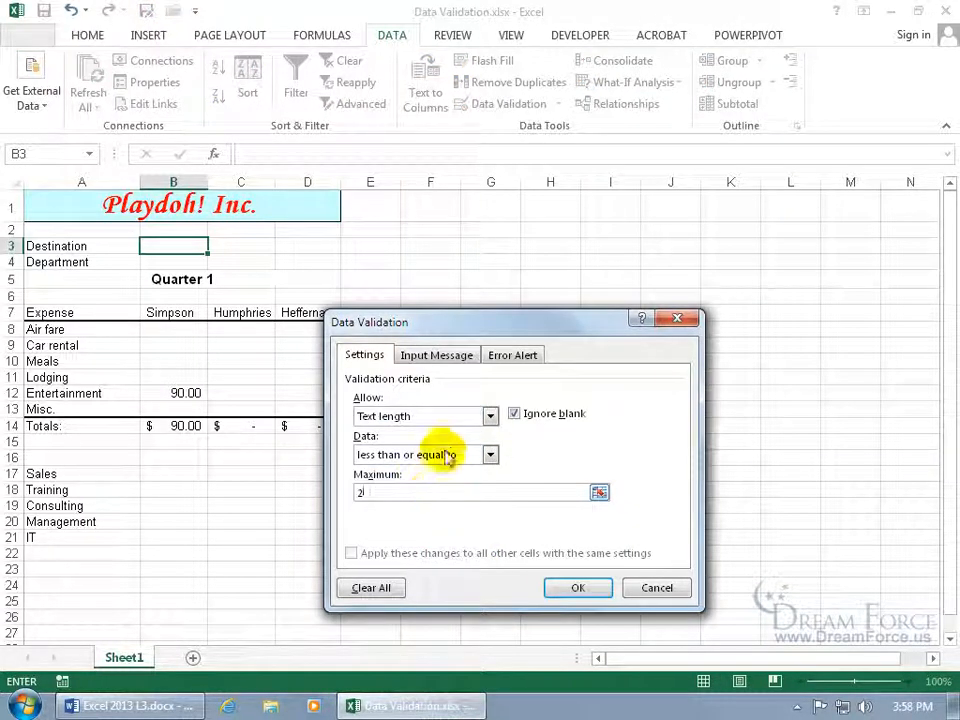
click(443, 358)
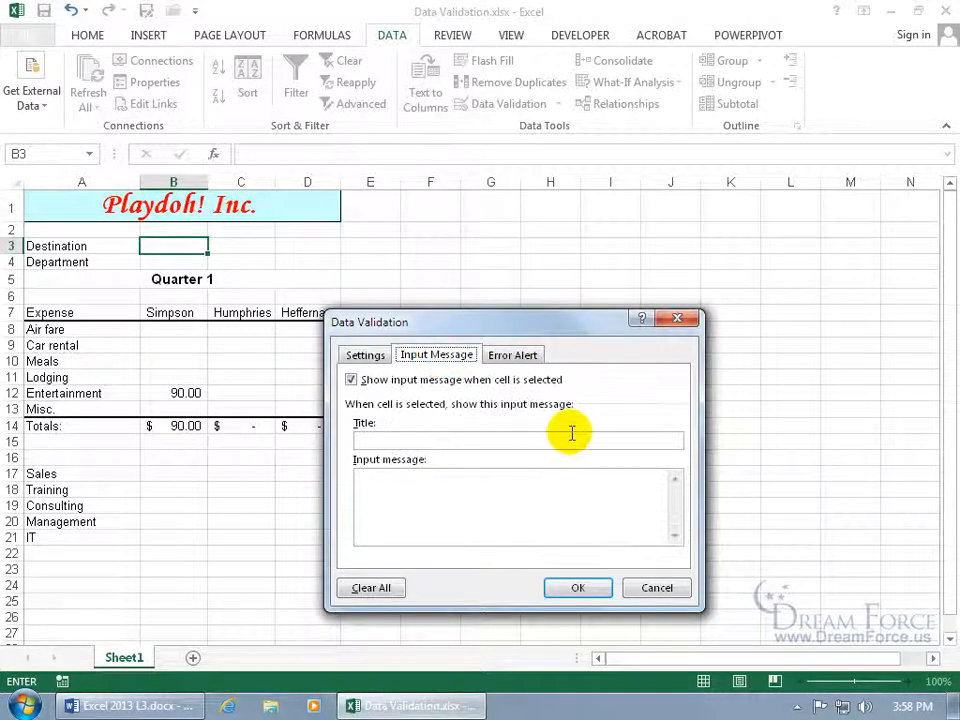
click(476, 444)
text(St)
text(Please only enter in 2 letters.)
click(584, 589)
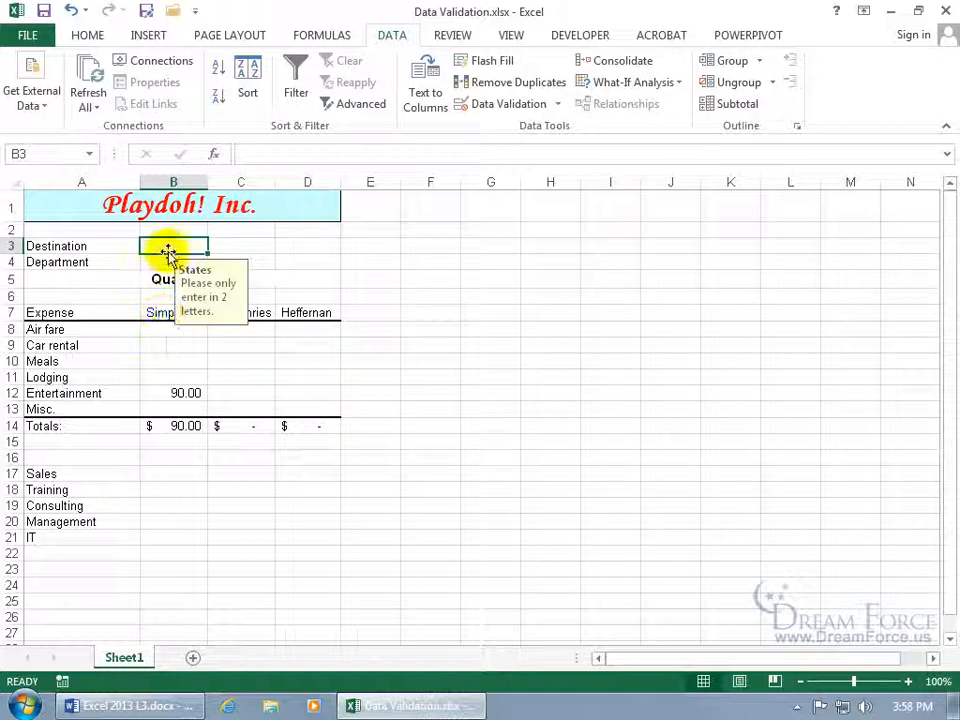
Test the rule with Utah, cancel the rejected entry, and enter UT instead
text(Utah)
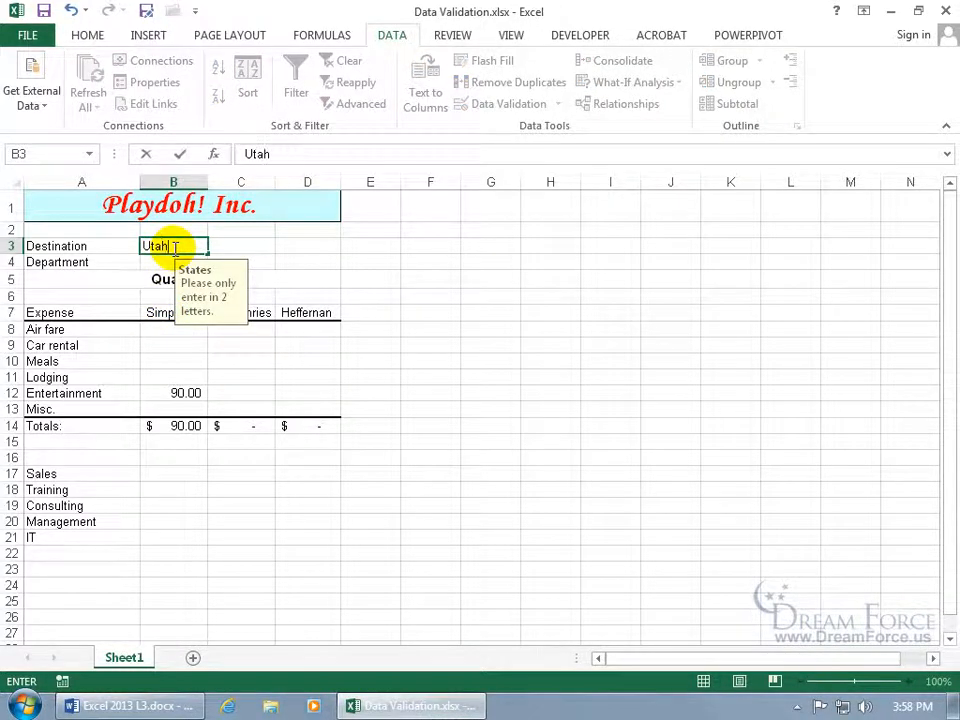
key(Return)
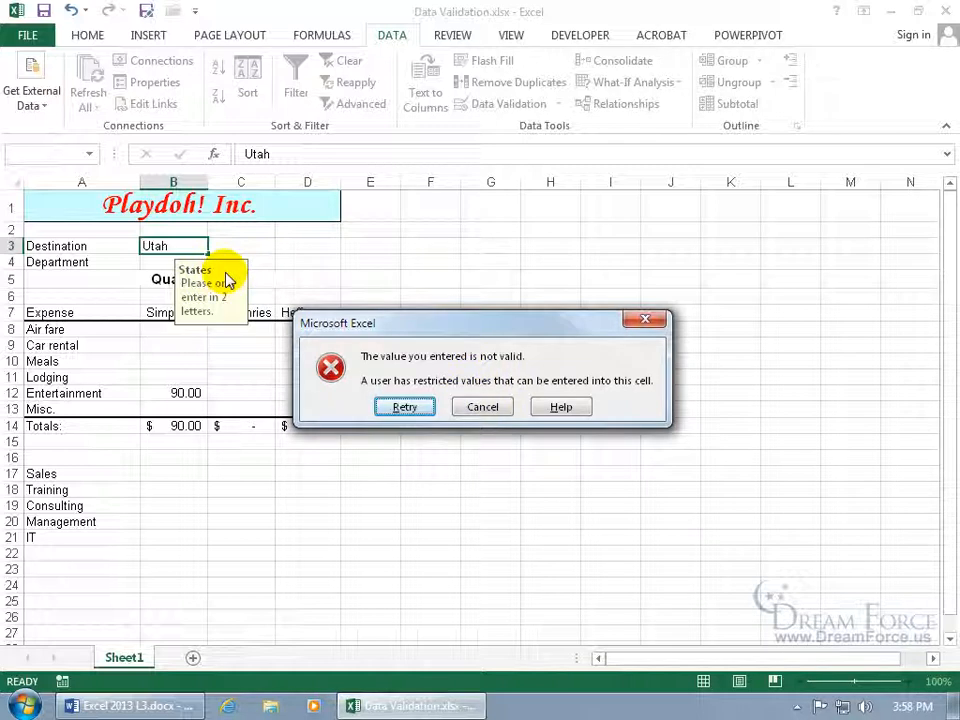
click(482, 407)
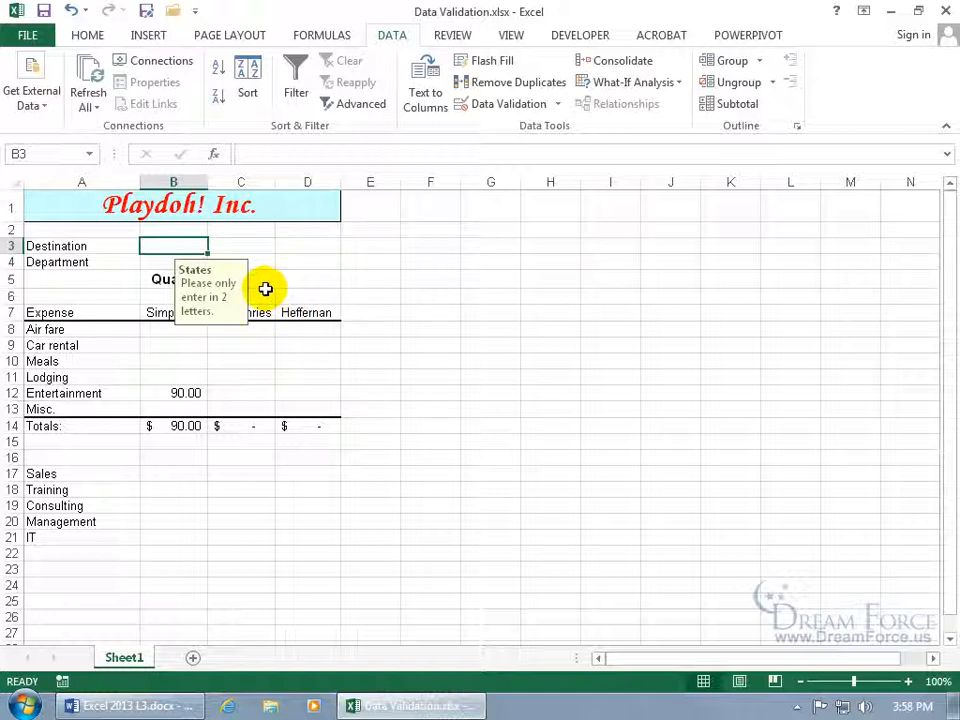
text(UT)
key(Return)
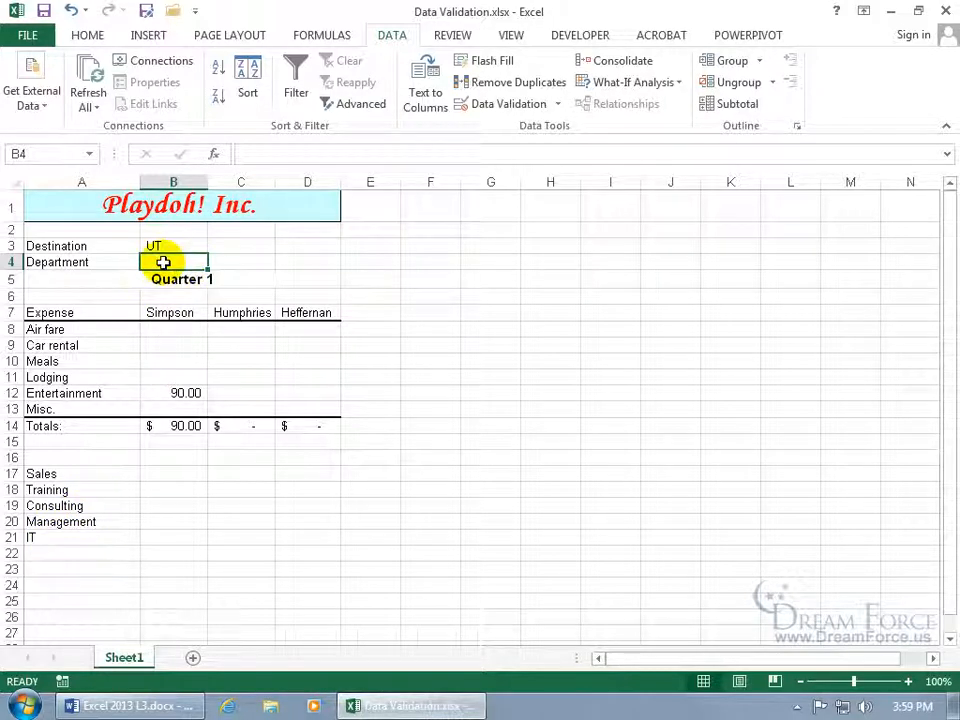
Give Department cell B4 a dropdown list of Sales and Training, then pick Training
click(515, 105)
click(368, 358)
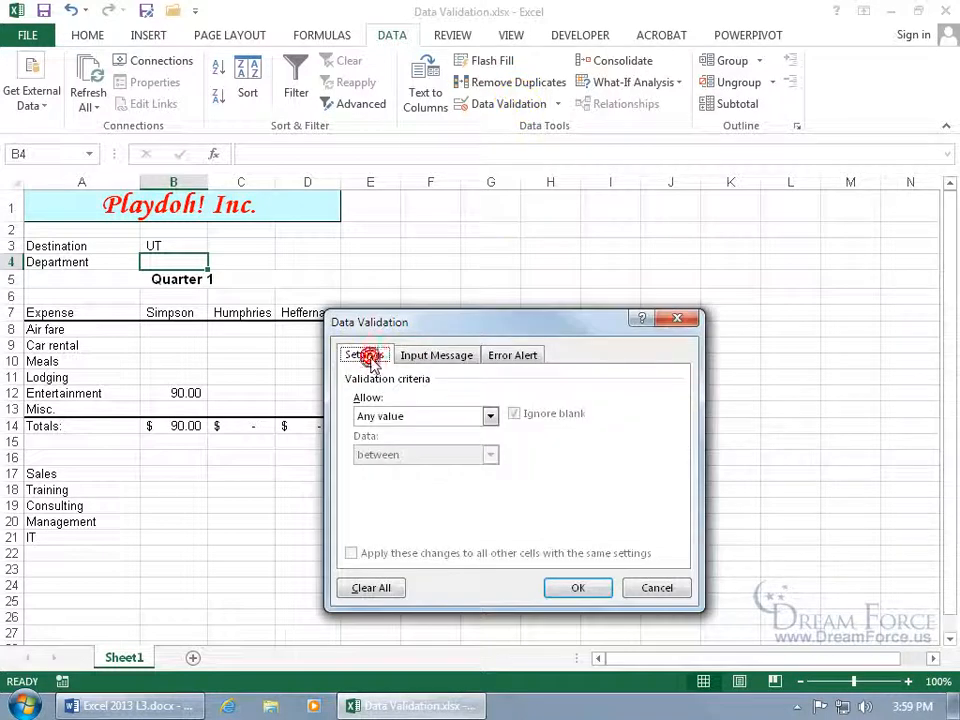
click(490, 416)
click(451, 470)
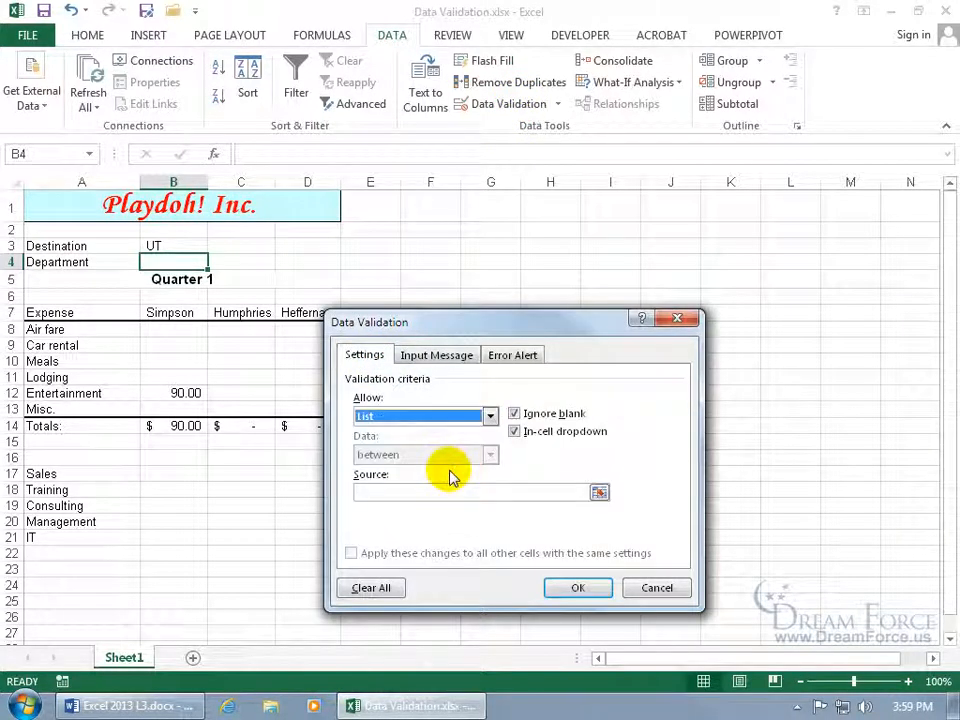
click(434, 492)
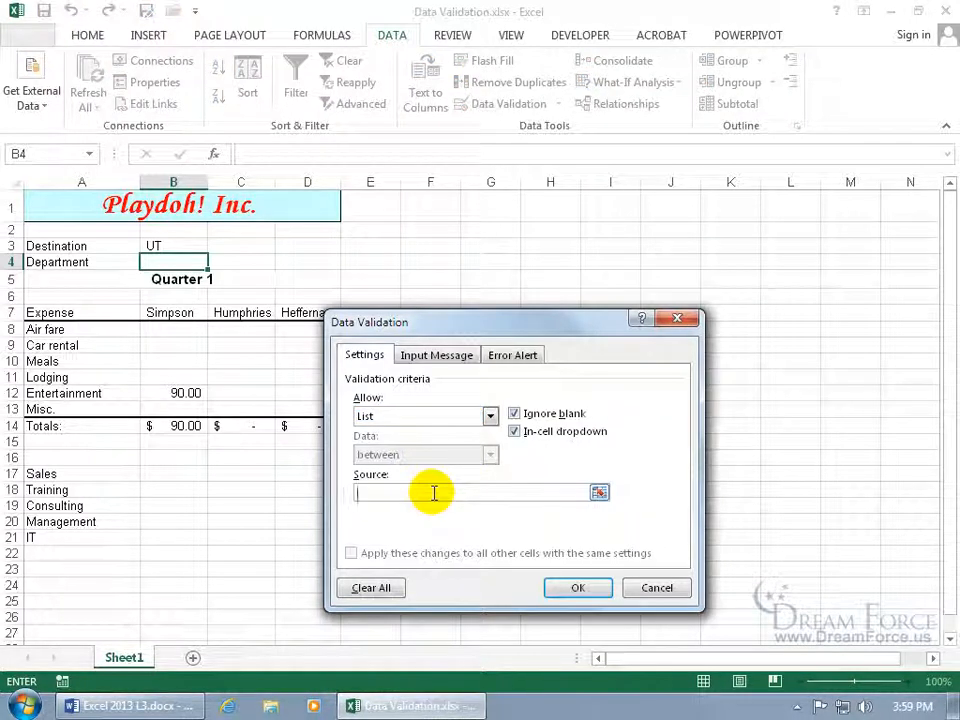
text(Sales, Training)
click(566, 585)
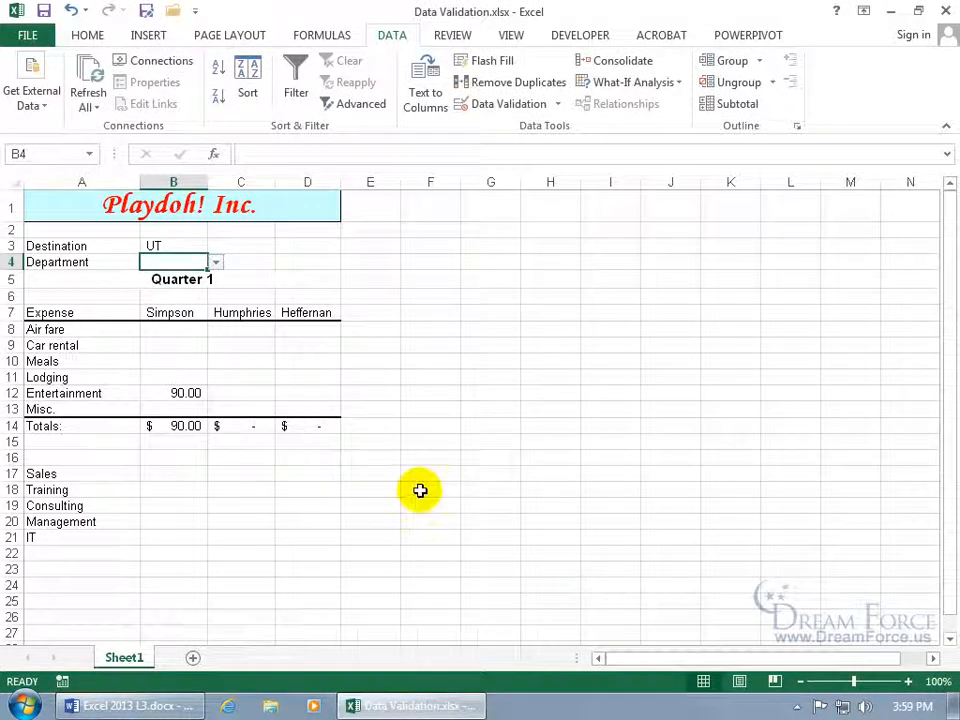
click(215, 263)
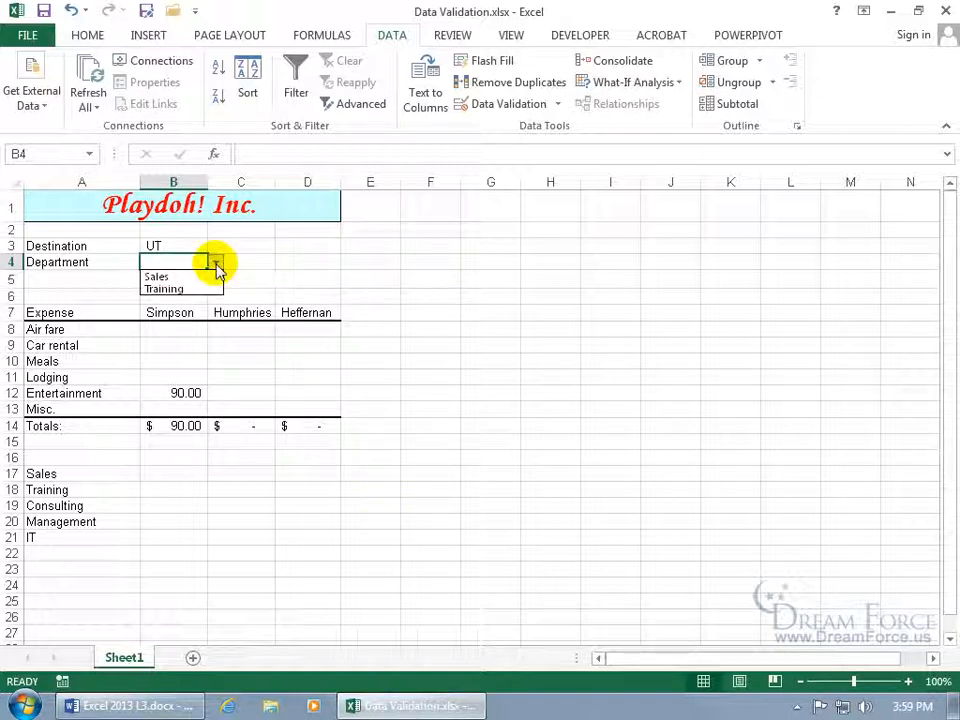
click(190, 288)
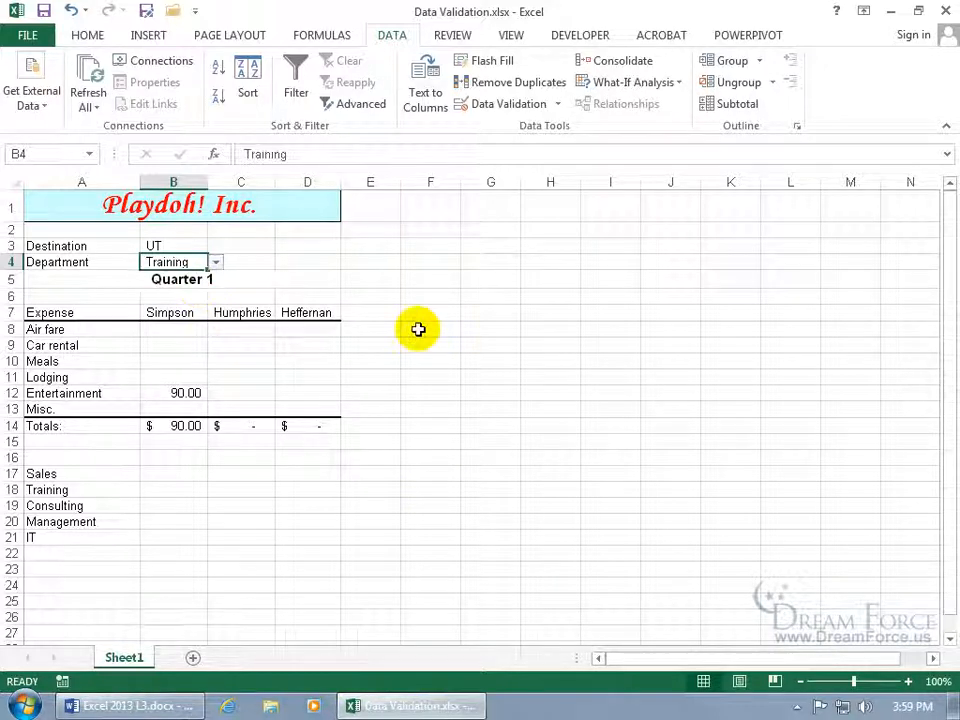
Replace B4's list source with the named range =Dept (A17:A21) and check the dropdown
click(510, 105)
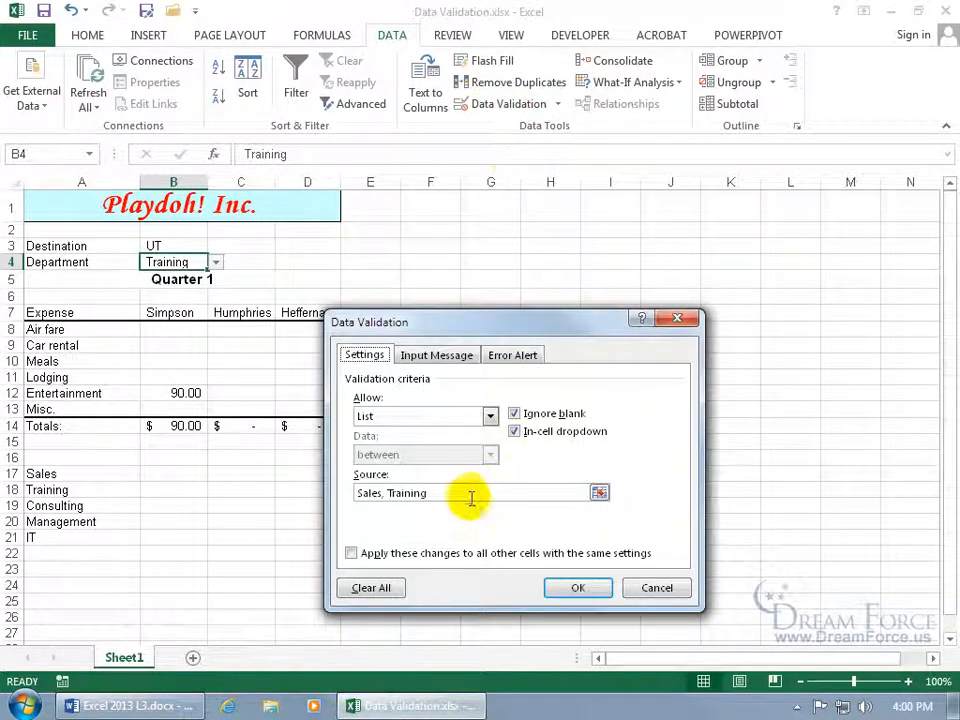
drag(441, 493, 358, 495)
key(Delete)
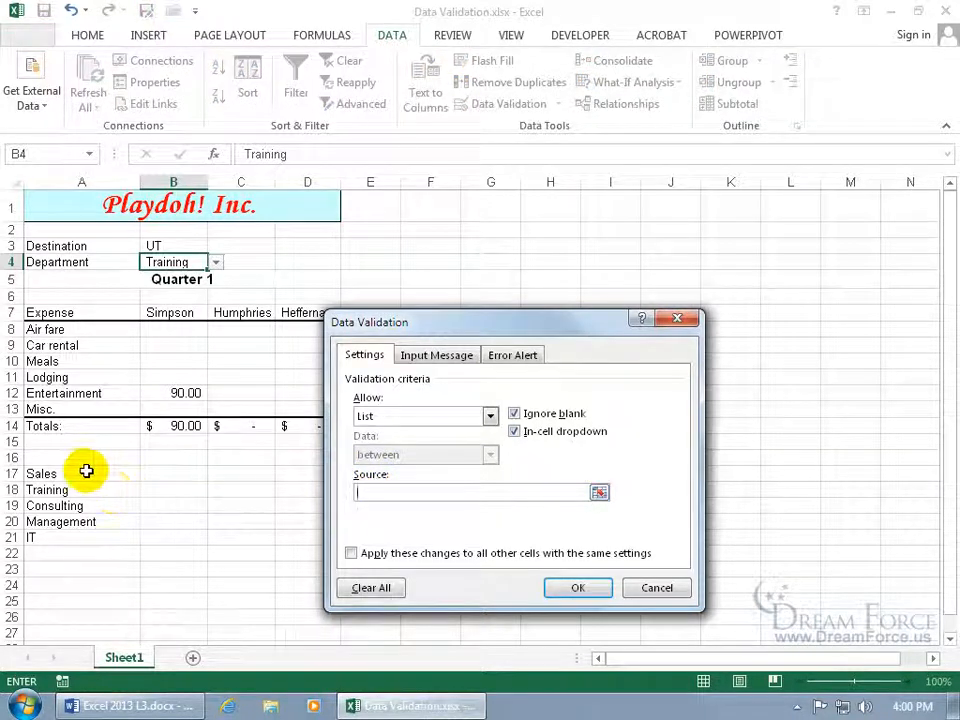
drag(86, 471, 91, 537)
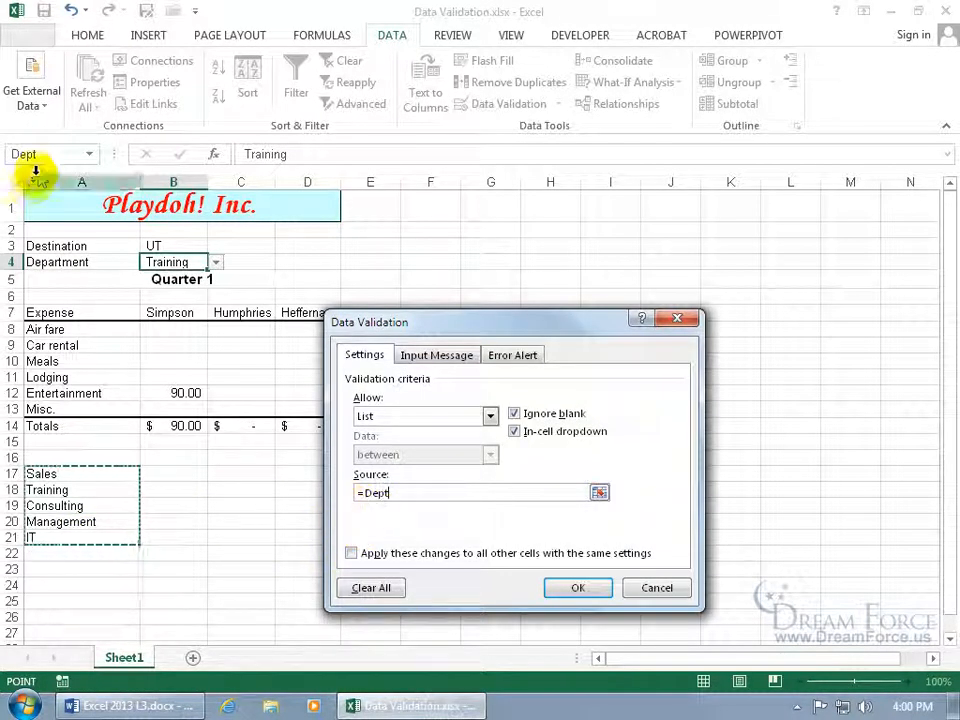
drag(387, 492, 350, 493)
key(Delete)
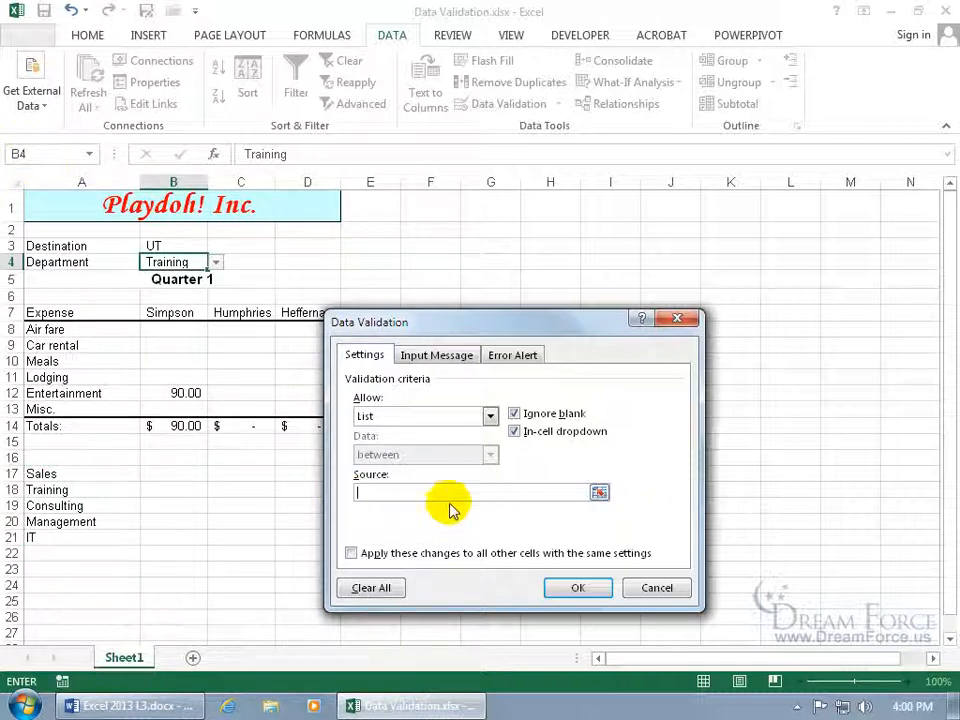
text(t)
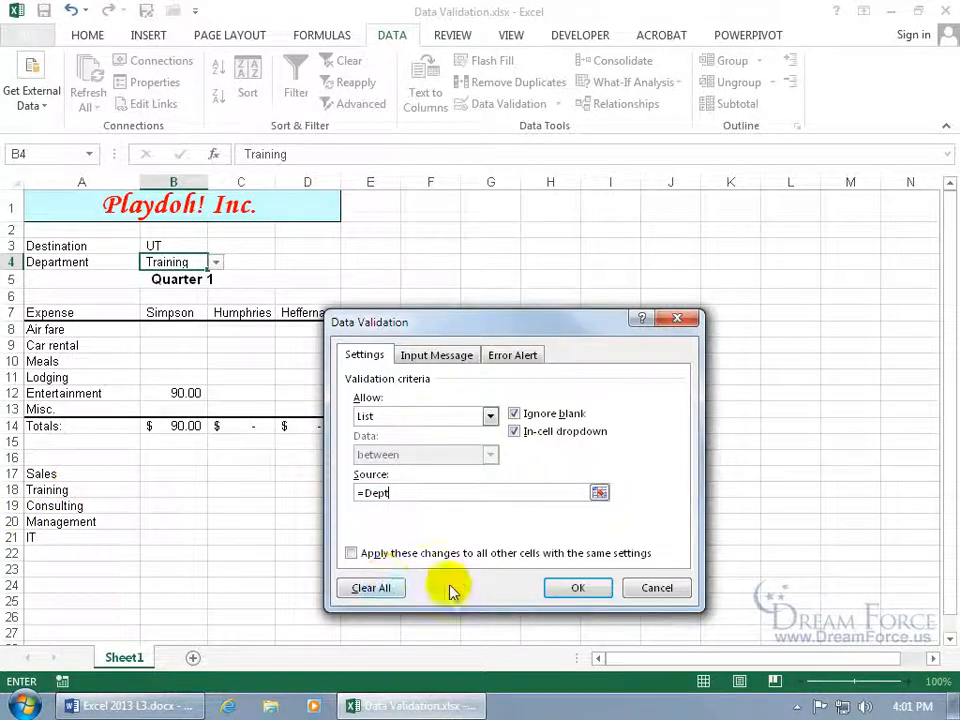
click(566, 583)
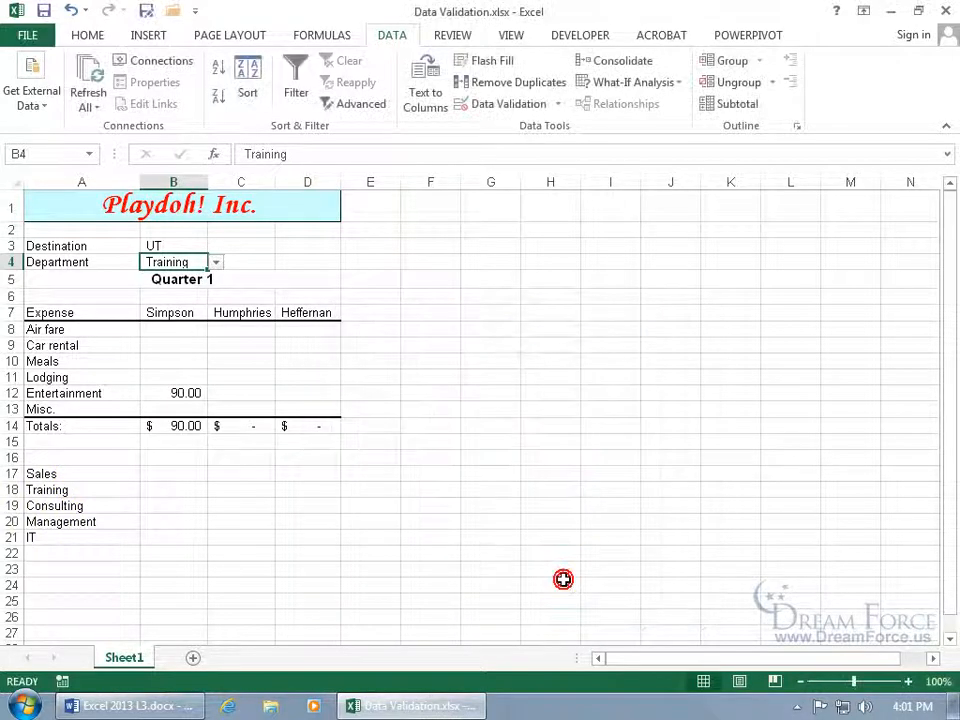
click(216, 262)
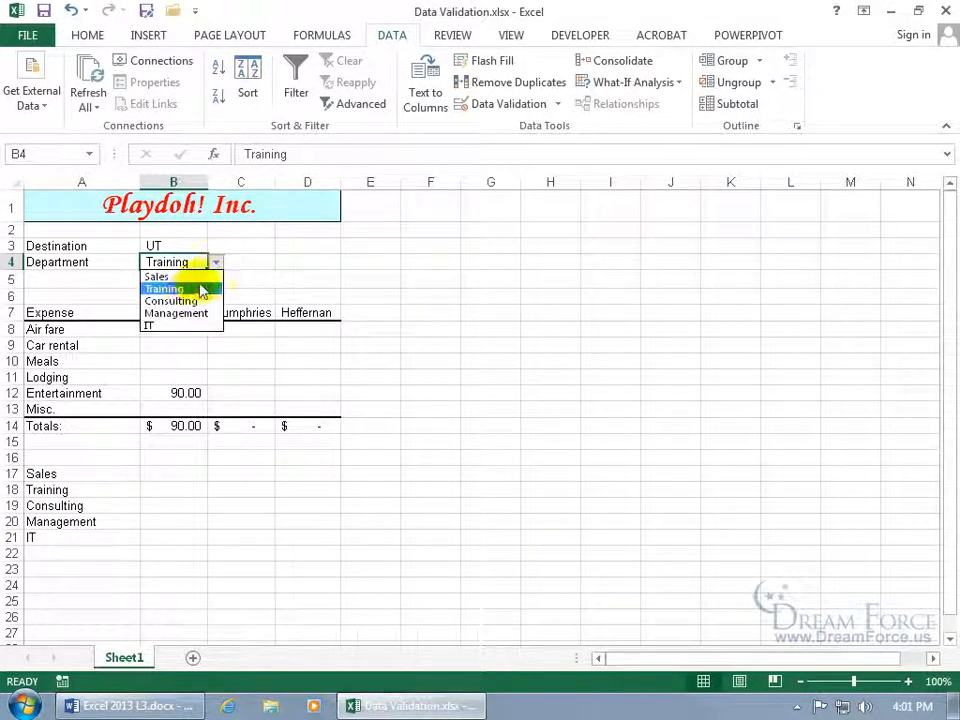
click(173, 312)
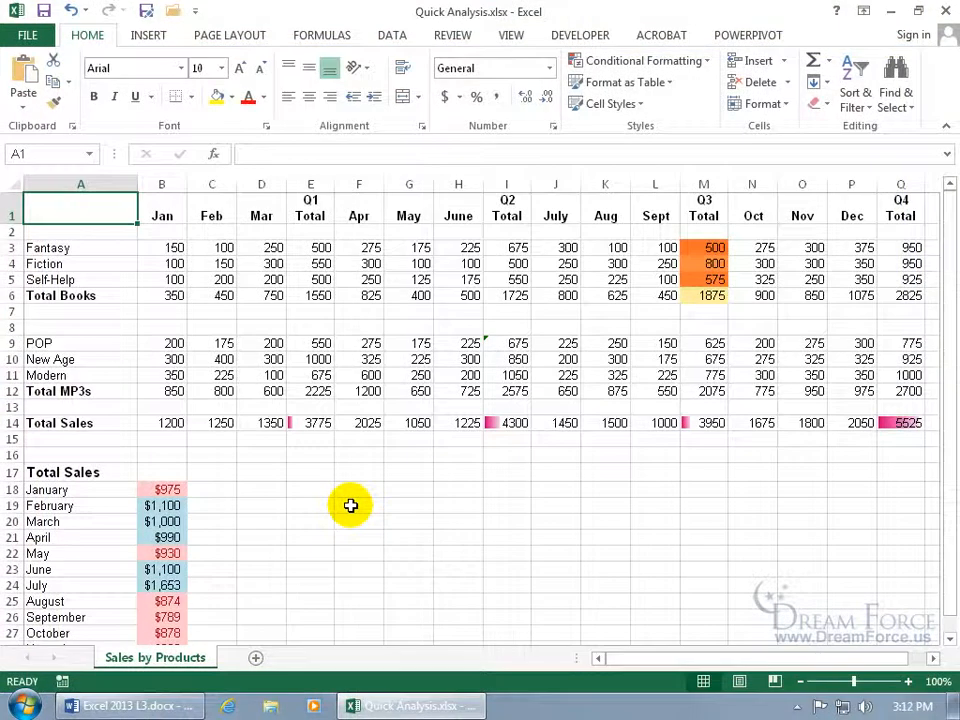
Select the MP3 sales figures for January to June, B9:H12, on Sales by Products
drag(168, 348, 456, 381)
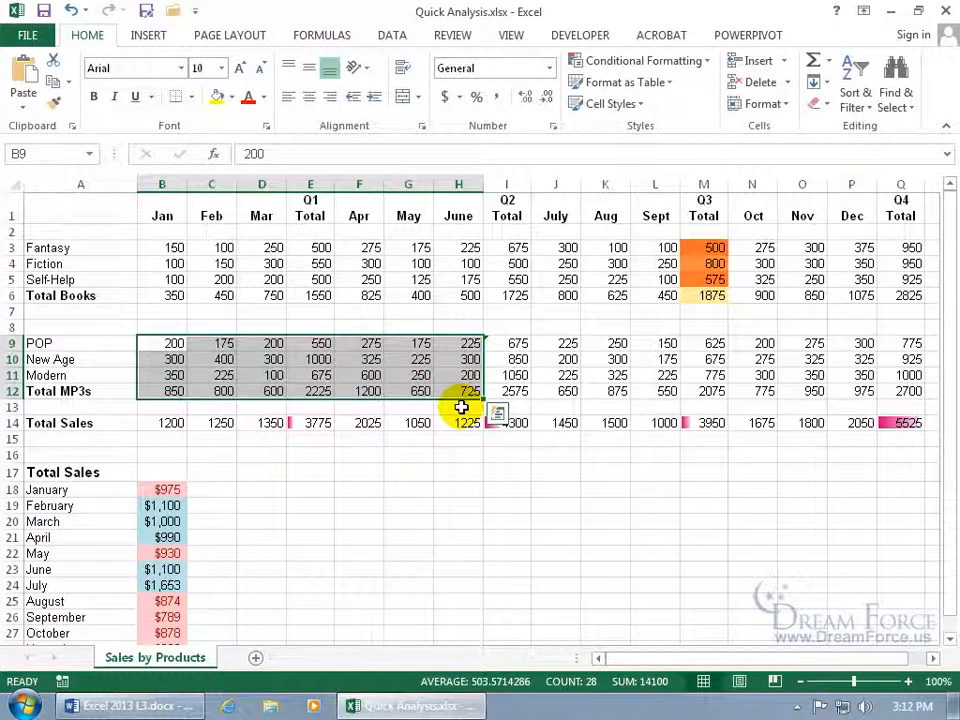
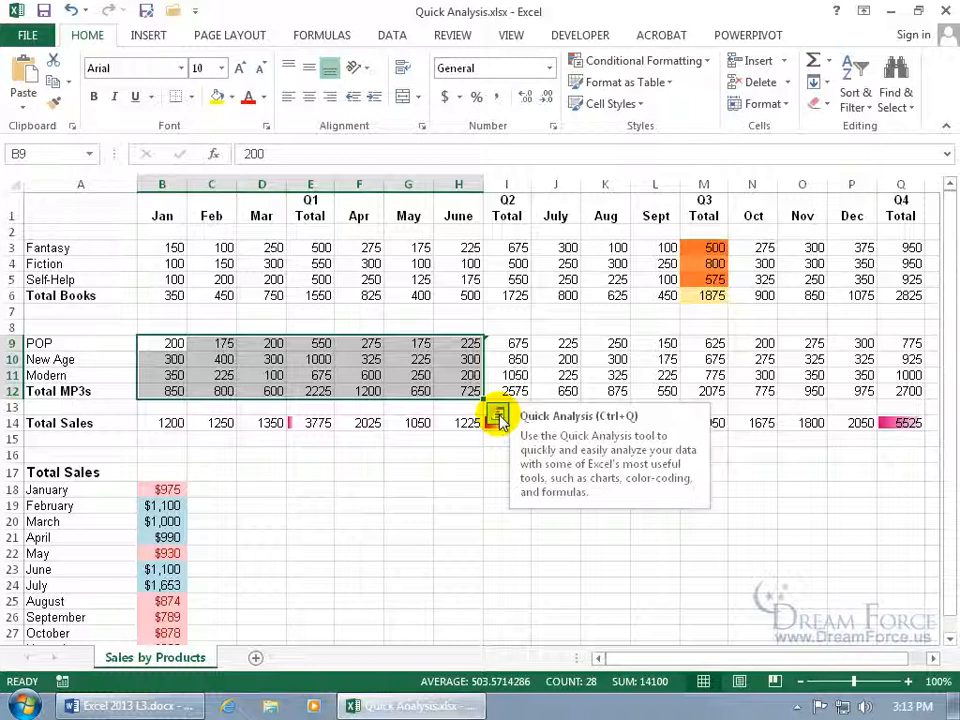
Browse the Quick Analysis Formatting, Charts, Totals, Tables and Sparklines options for B9:H12, ending on Formatting
click(497, 416)
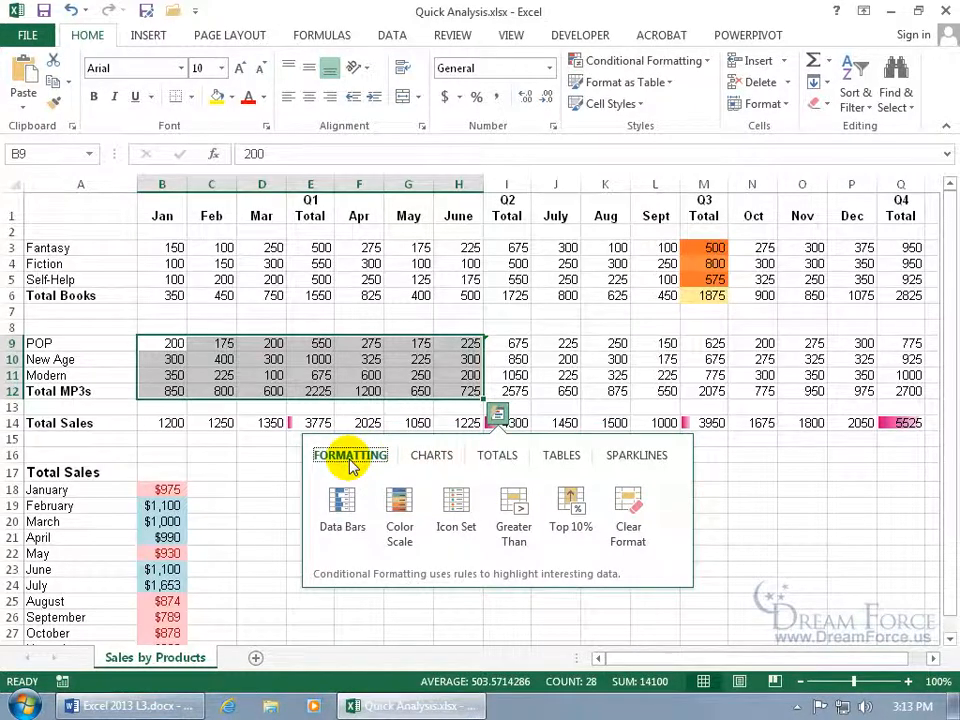
click(432, 456)
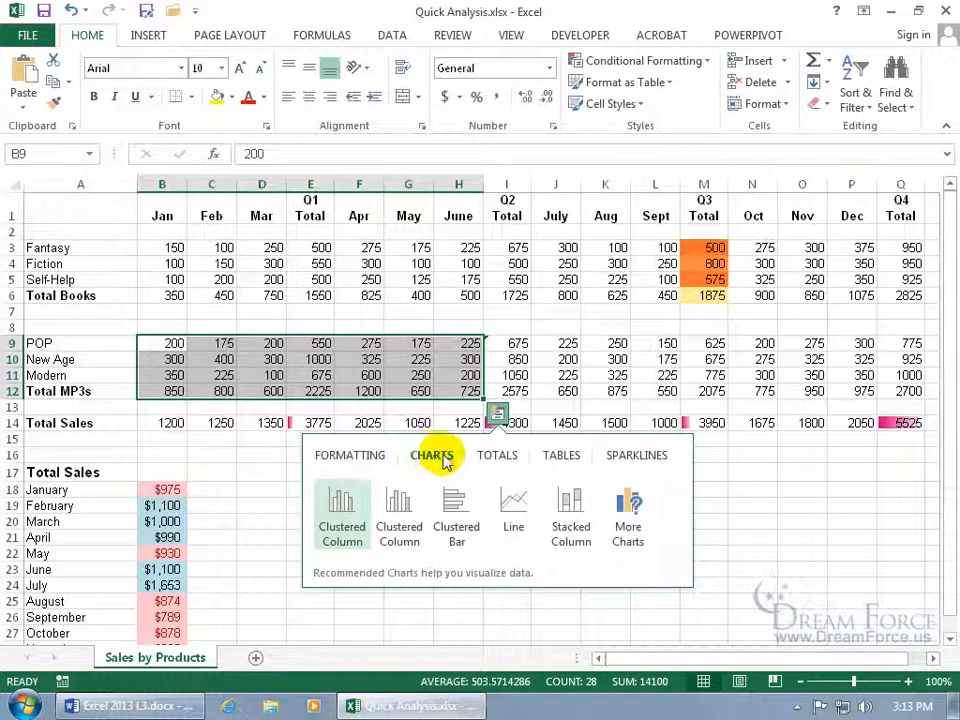
click(506, 460)
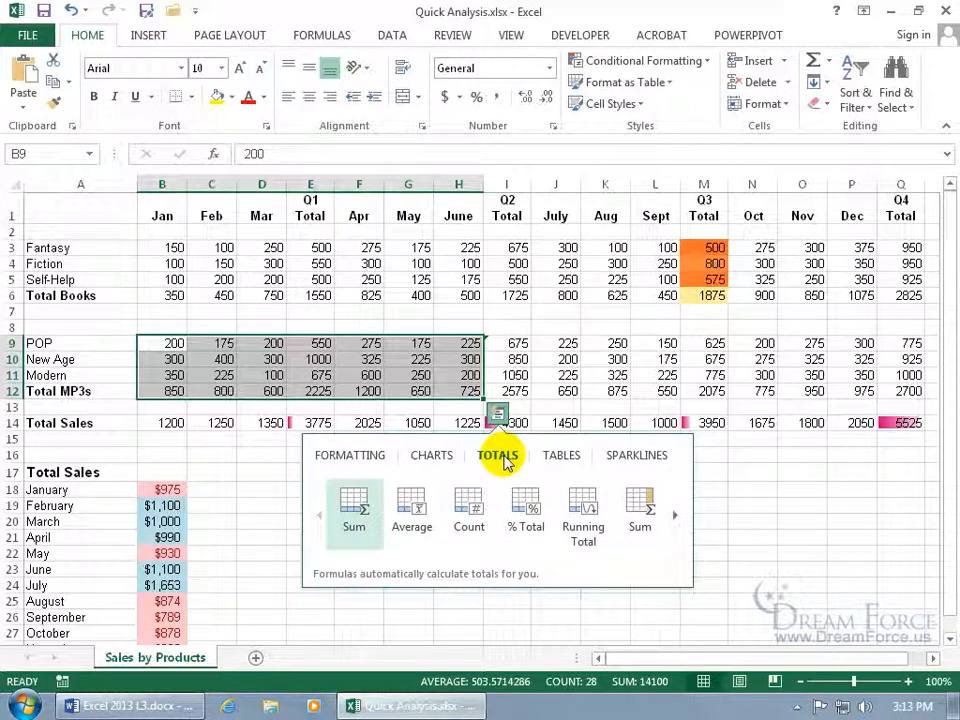
click(676, 518)
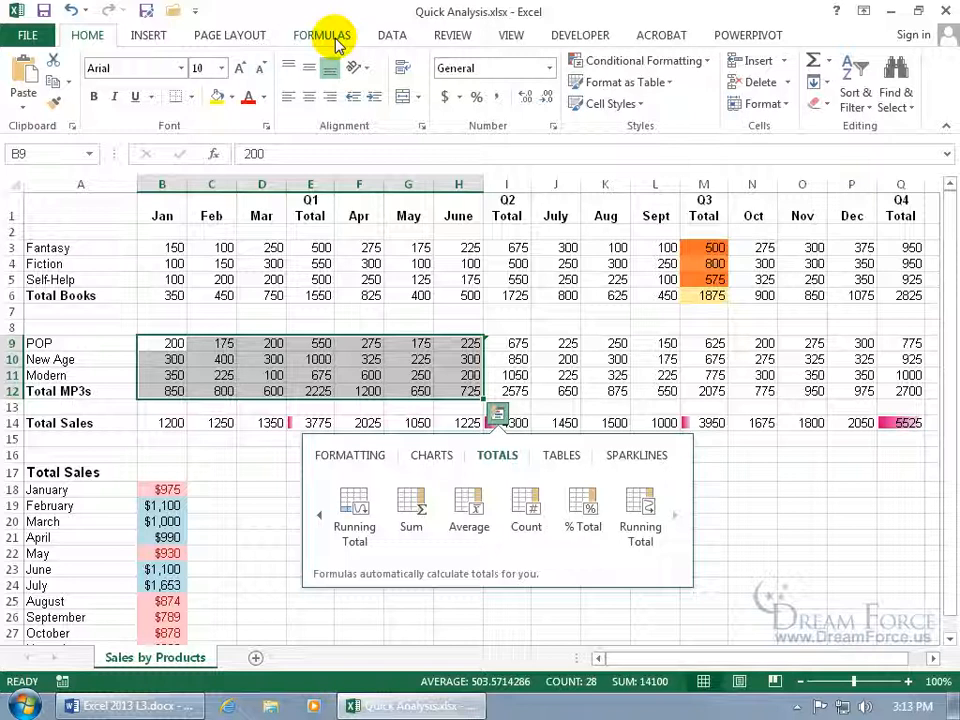
click(563, 458)
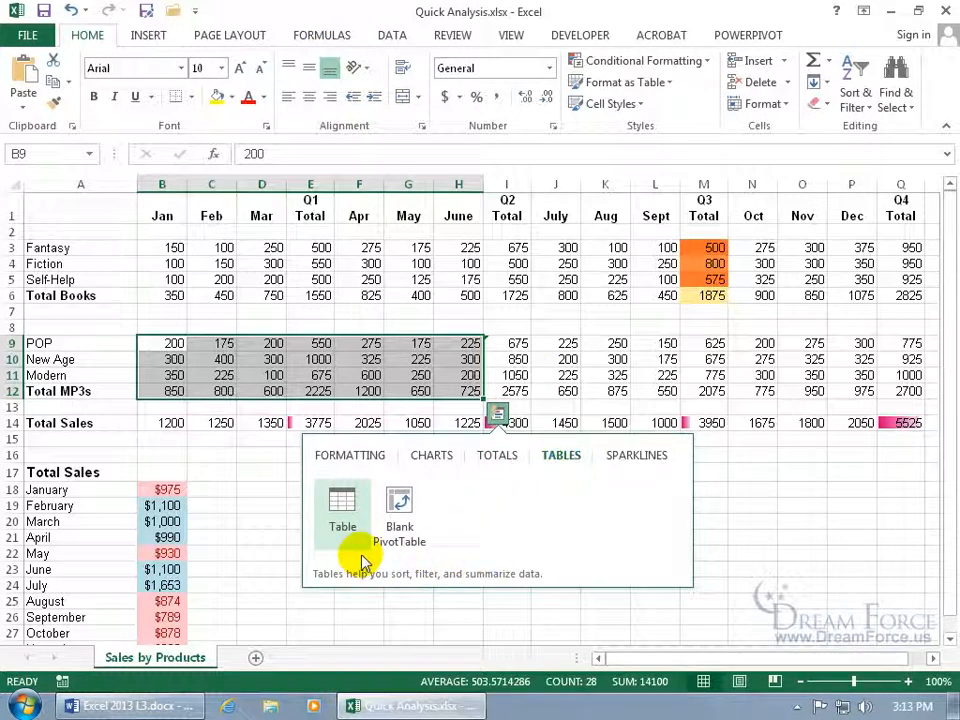
click(630, 458)
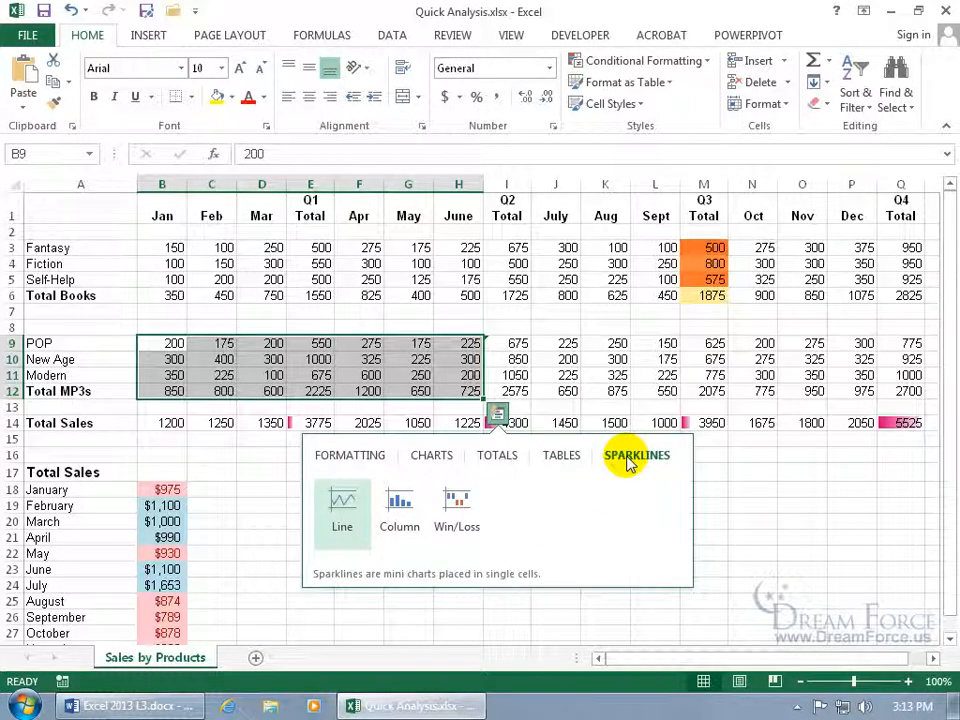
click(352, 462)
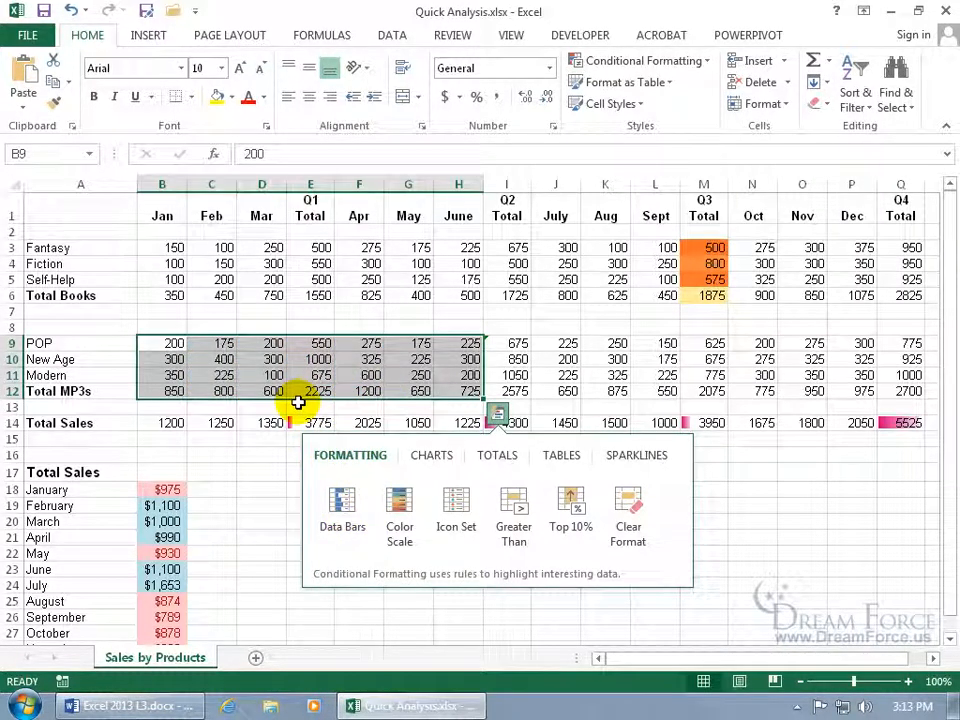
Add data bars to the MP3 figures, then inspect cells E12 and D11
click(345, 506)
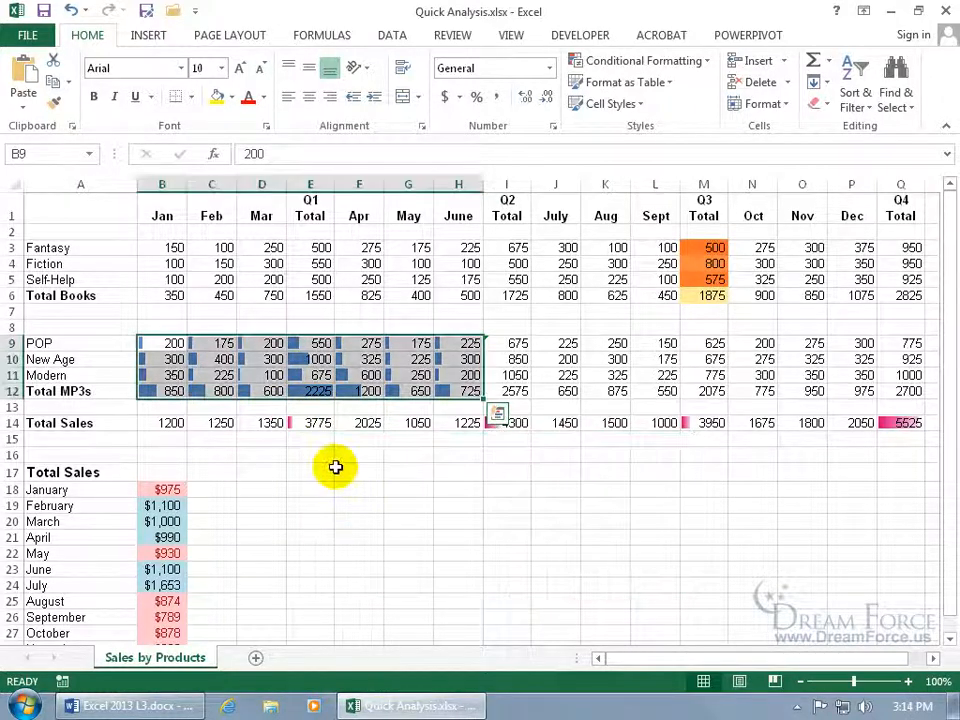
click(336, 470)
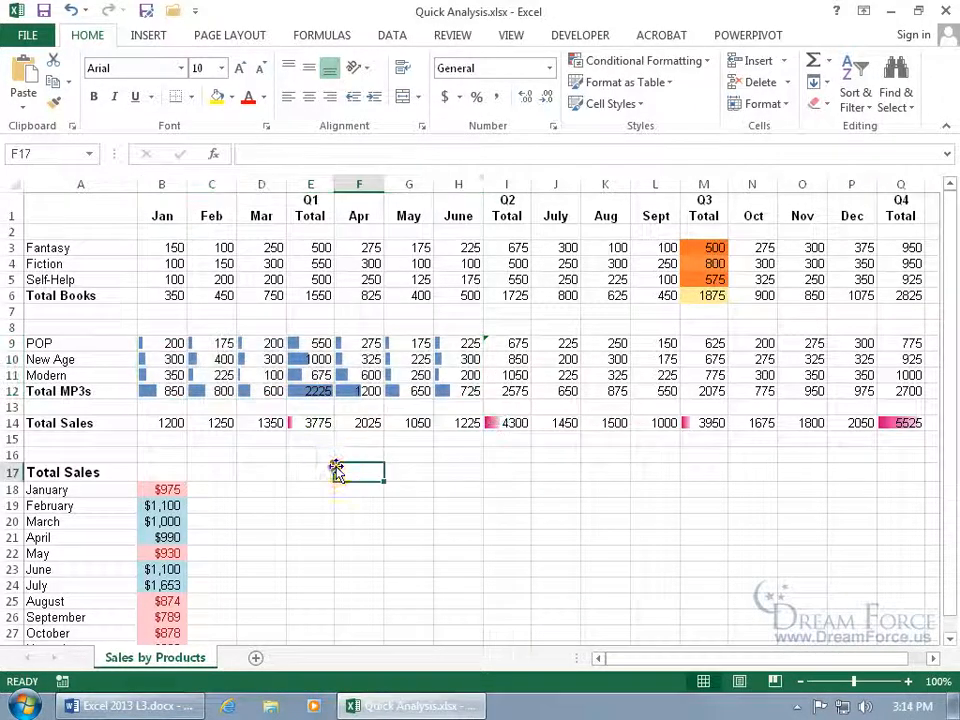
click(311, 391)
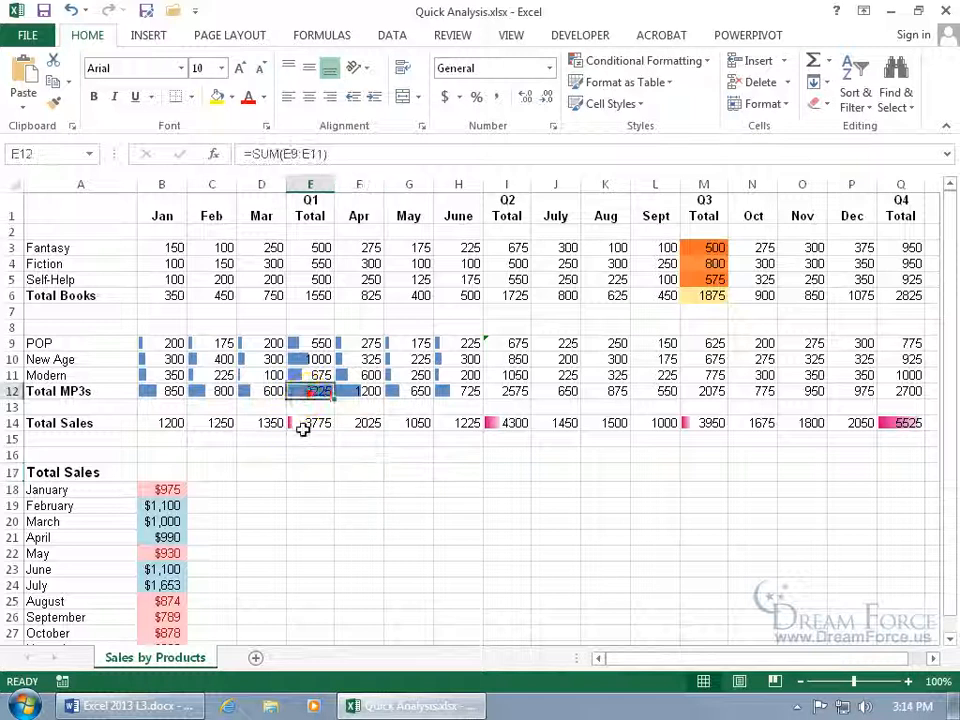
click(258, 375)
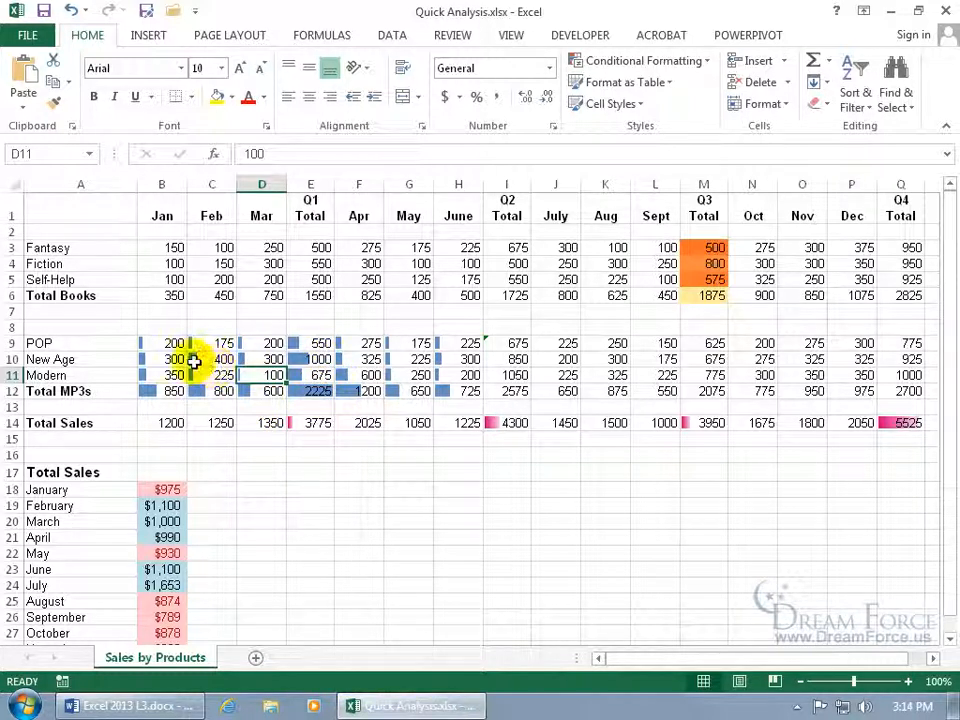
Reselect B9:H12 and clear its data bars with Quick Analysis Clear Format
drag(167, 343, 445, 391)
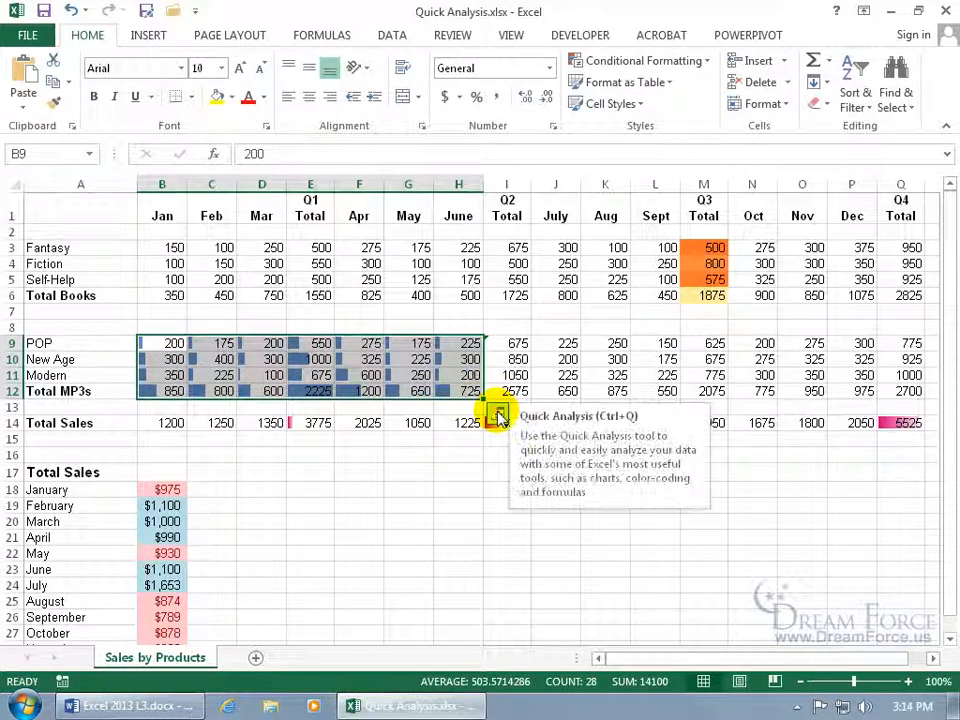
click(498, 415)
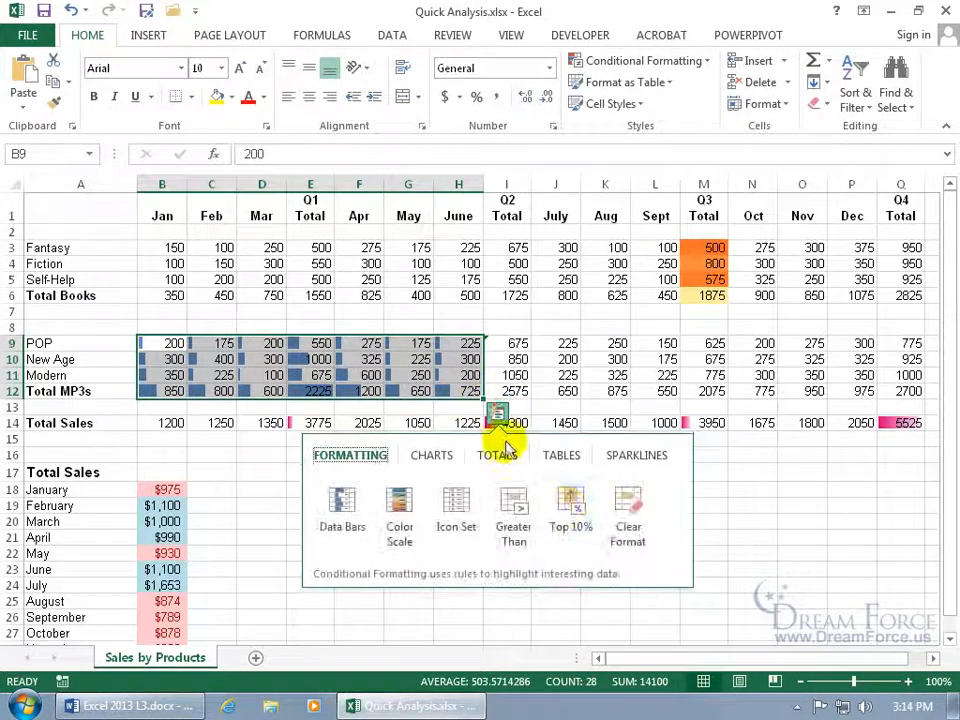
click(624, 516)
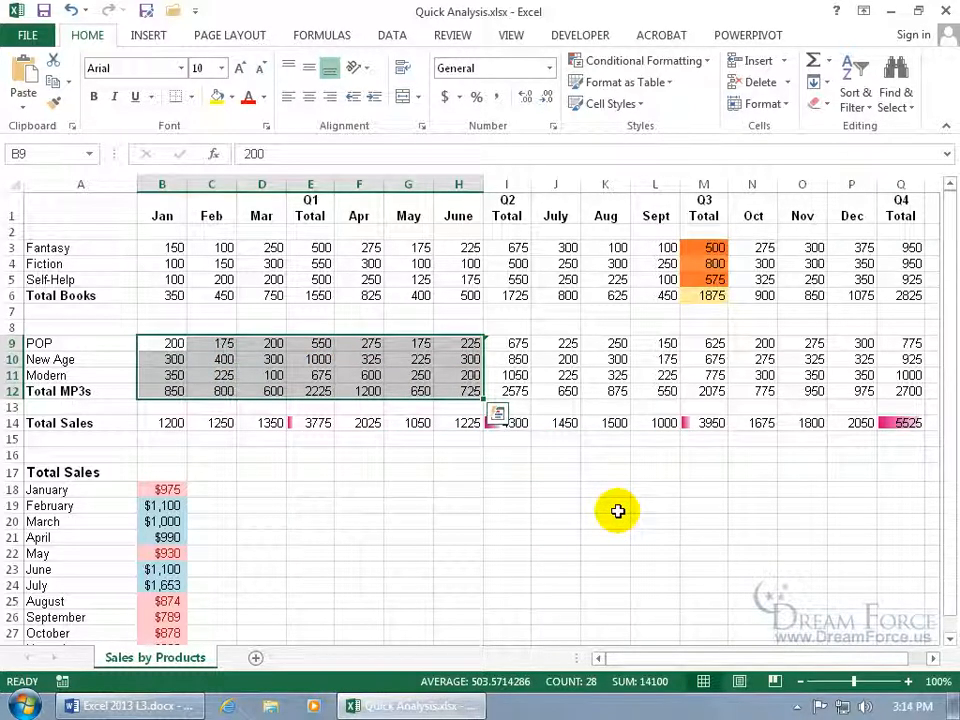
Apply Quick Analysis data bars, then a colour scale, to B9:H12
click(500, 416)
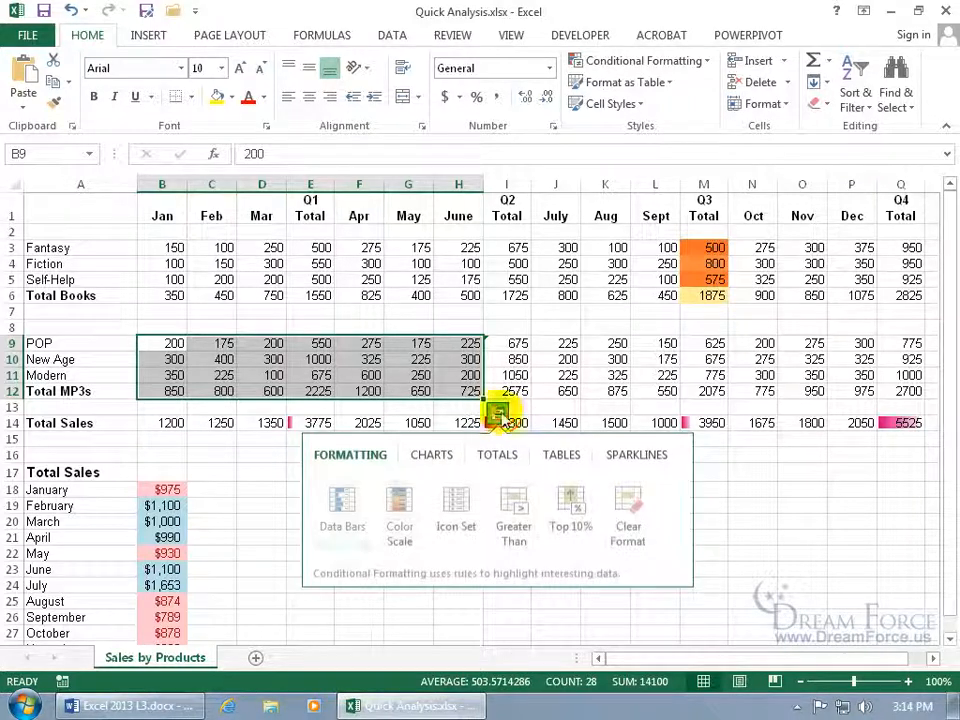
click(340, 513)
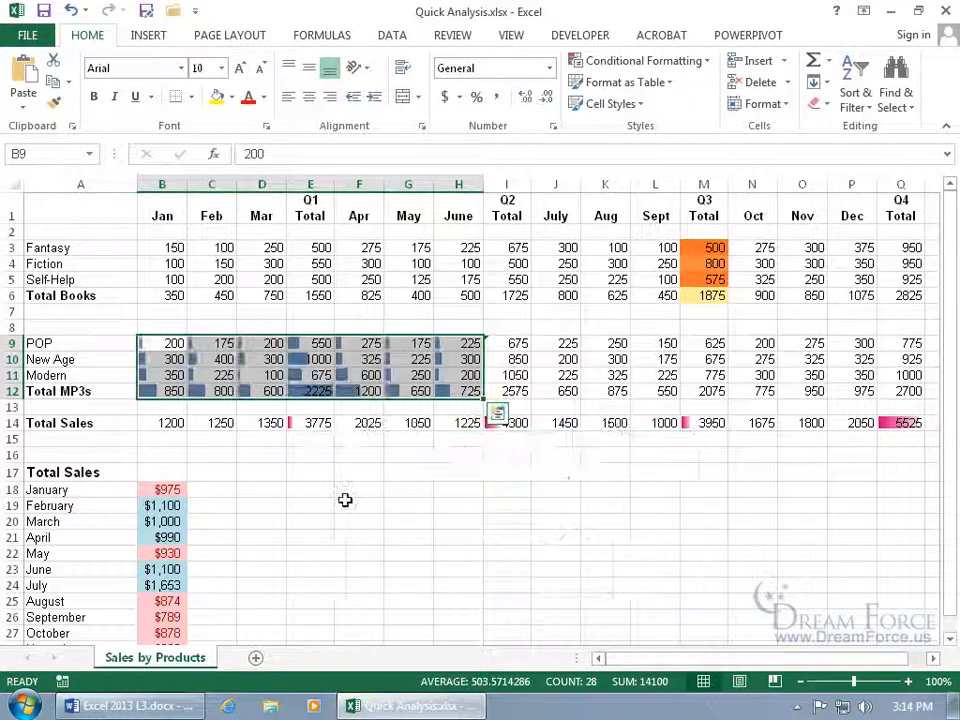
click(498, 415)
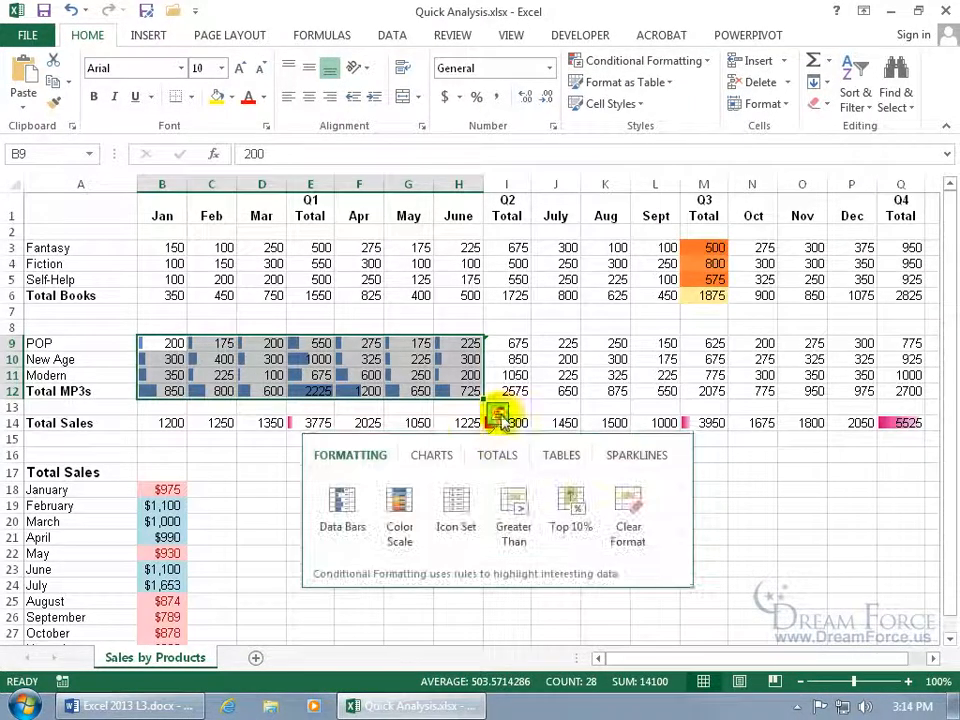
click(400, 500)
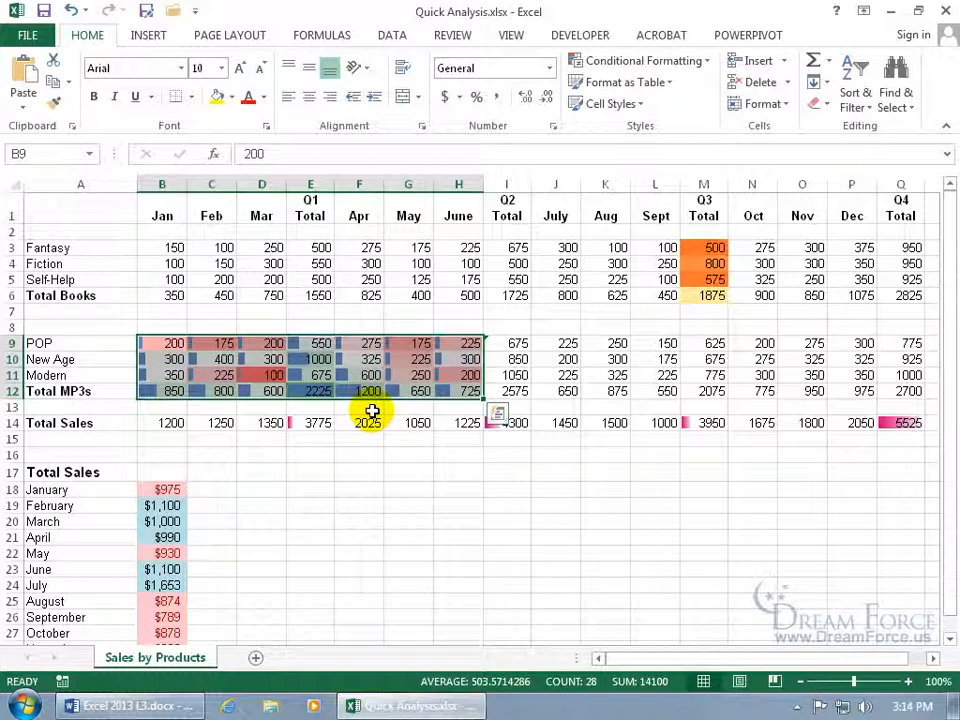
Look over the full Home Conditional Formatting menu, then close it unused
click(497, 413)
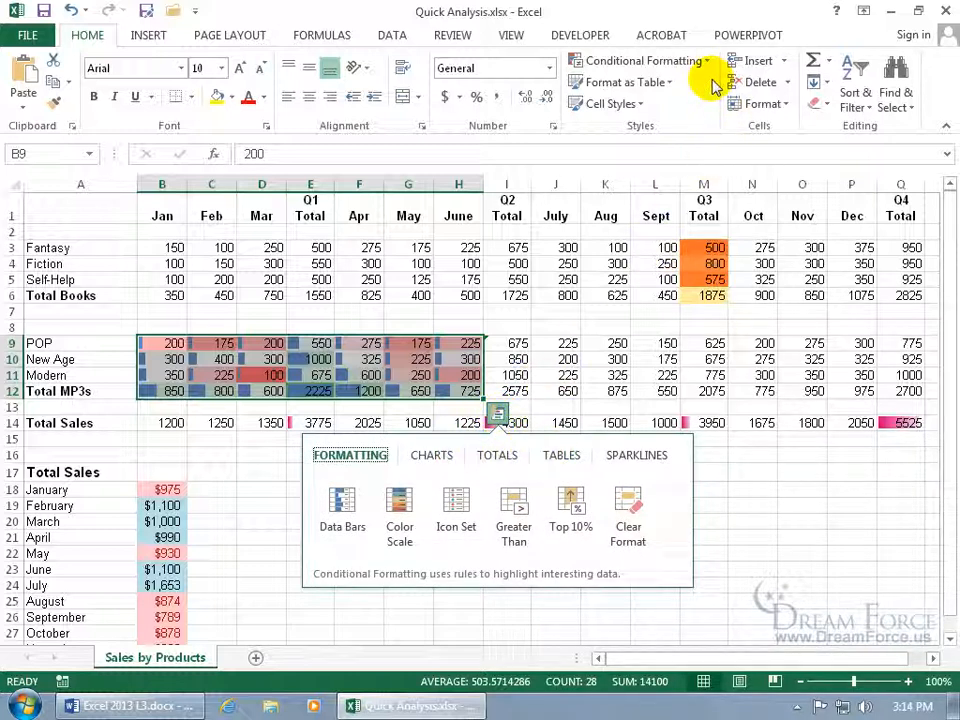
click(705, 62)
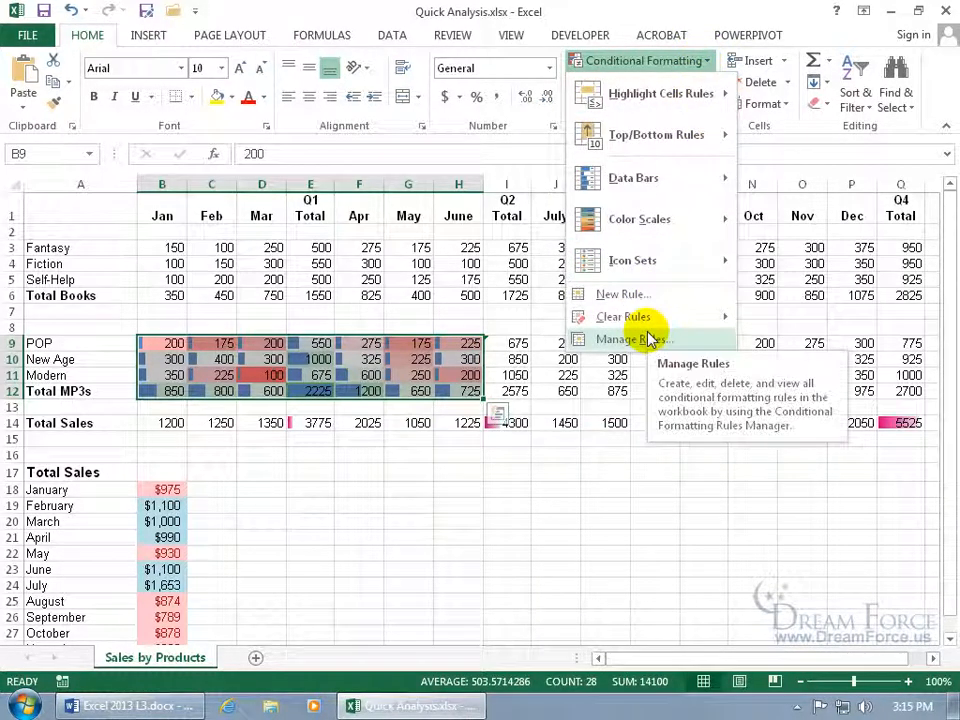
key(Escape)
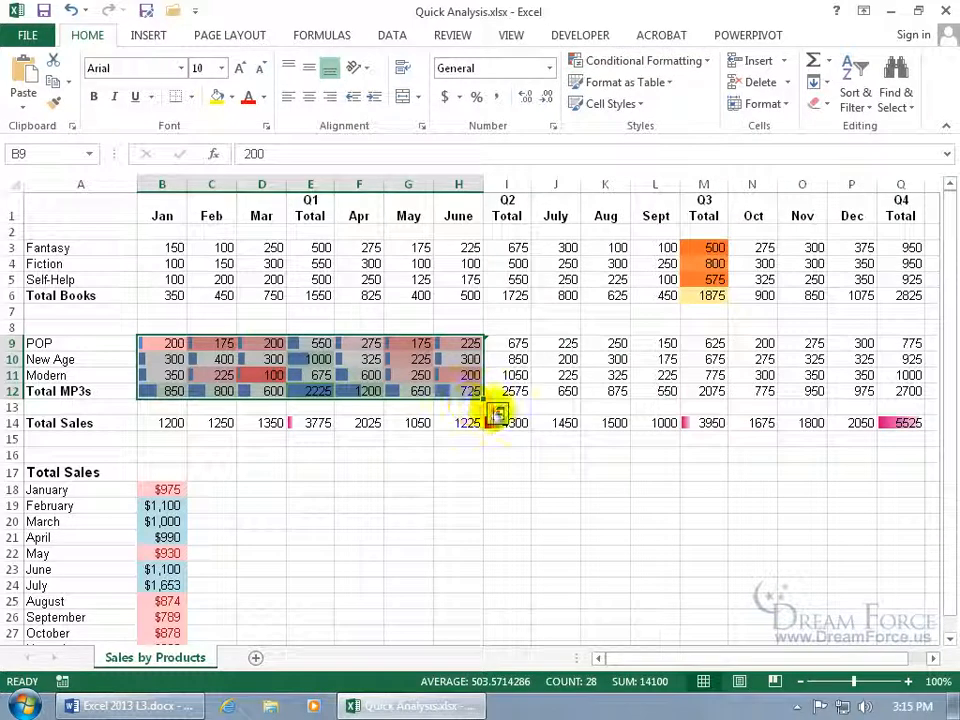
Clear all conditional formatting from B9:H12 with Quick Analysis, glancing at the Clear menu
click(499, 417)
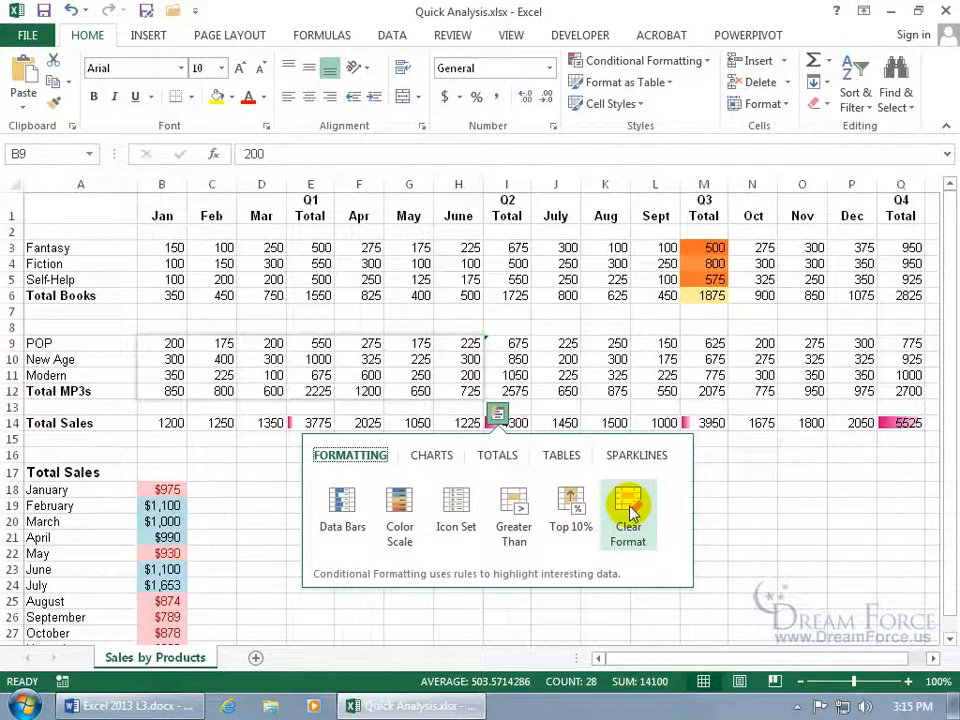
click(630, 508)
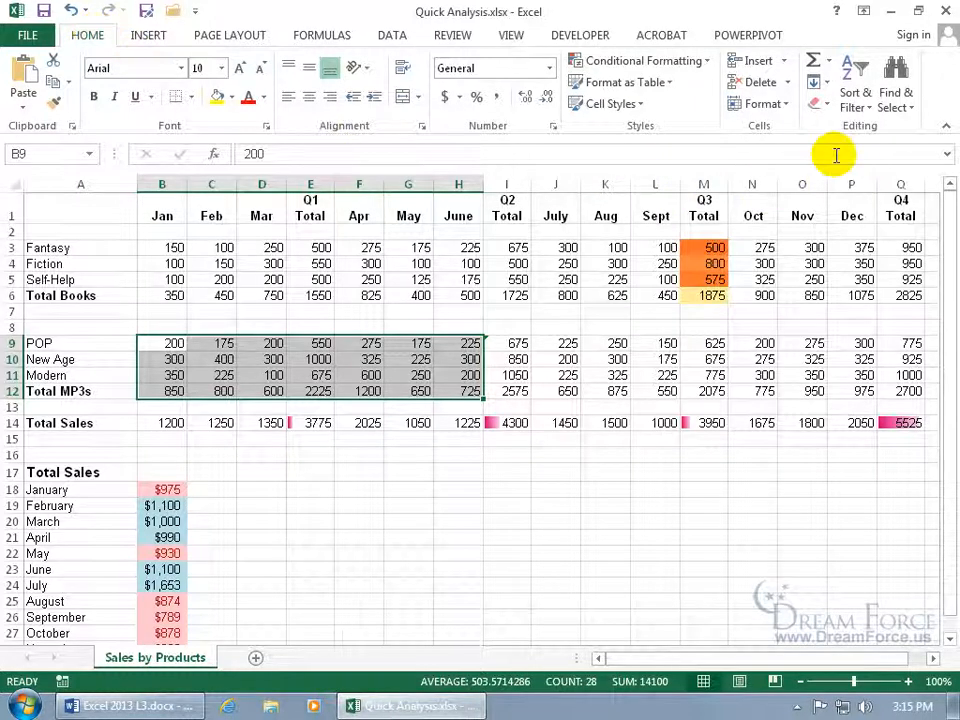
click(820, 110)
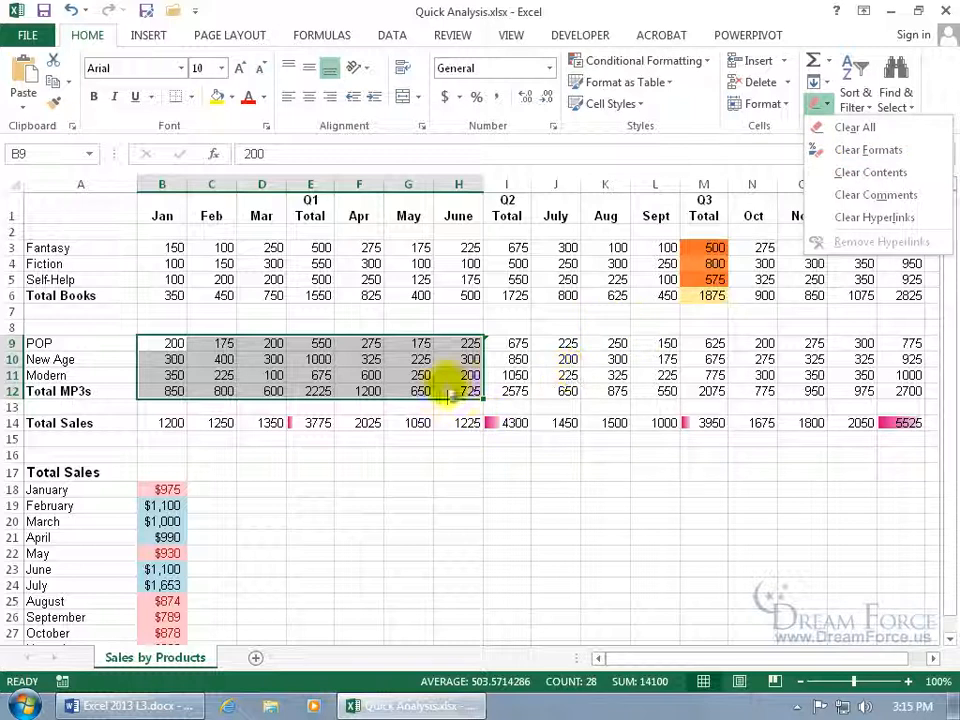
key(Escape)
click(499, 414)
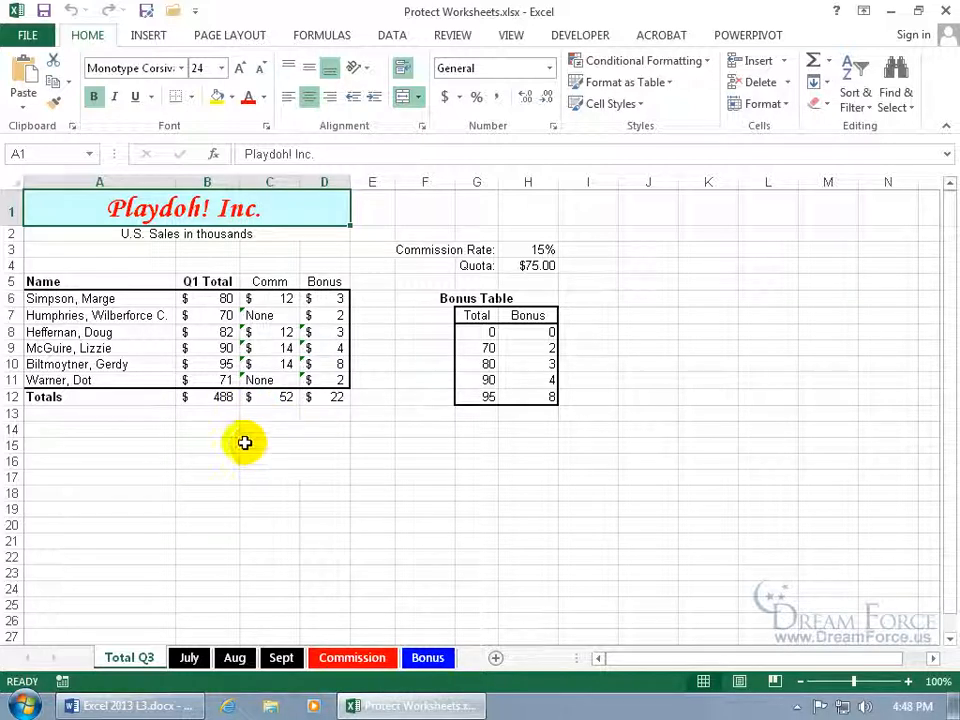
click(455, 35)
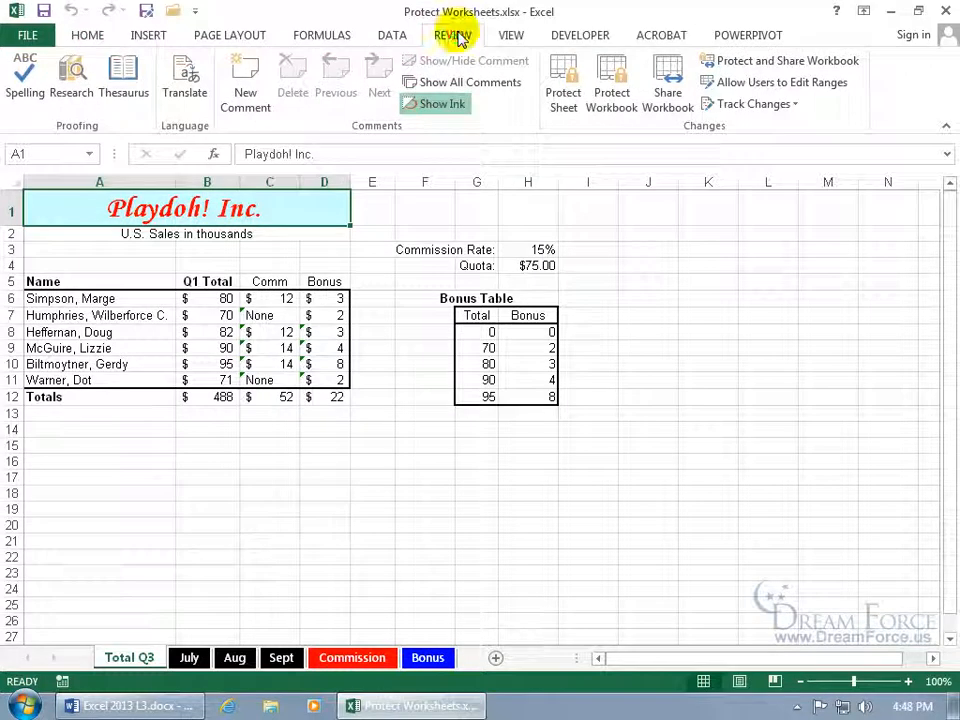
click(563, 100)
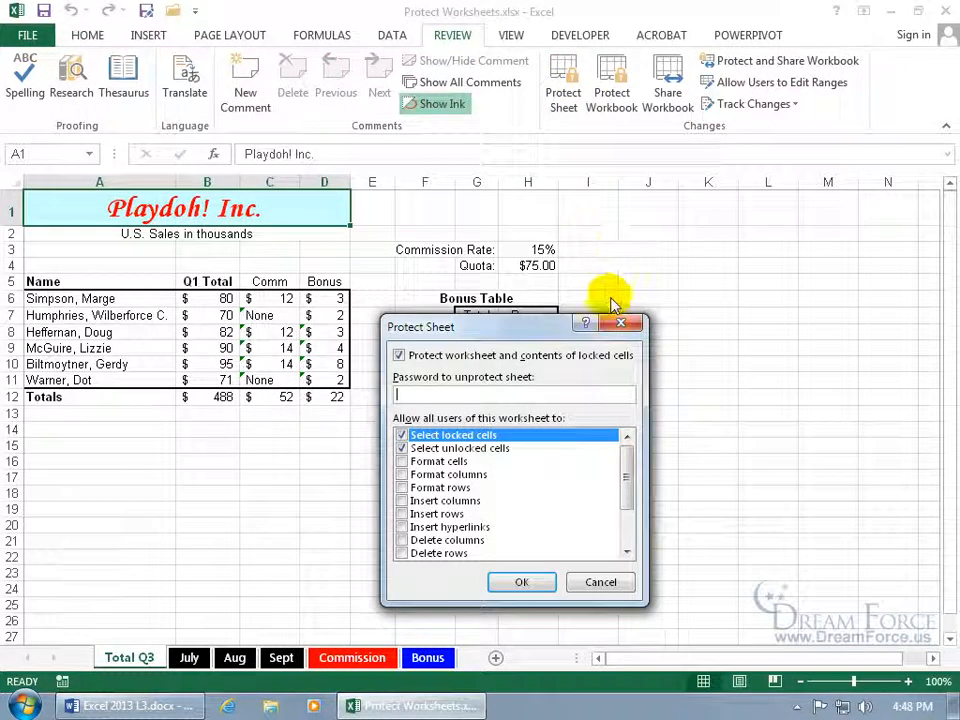
click(622, 326)
right_click(127, 658)
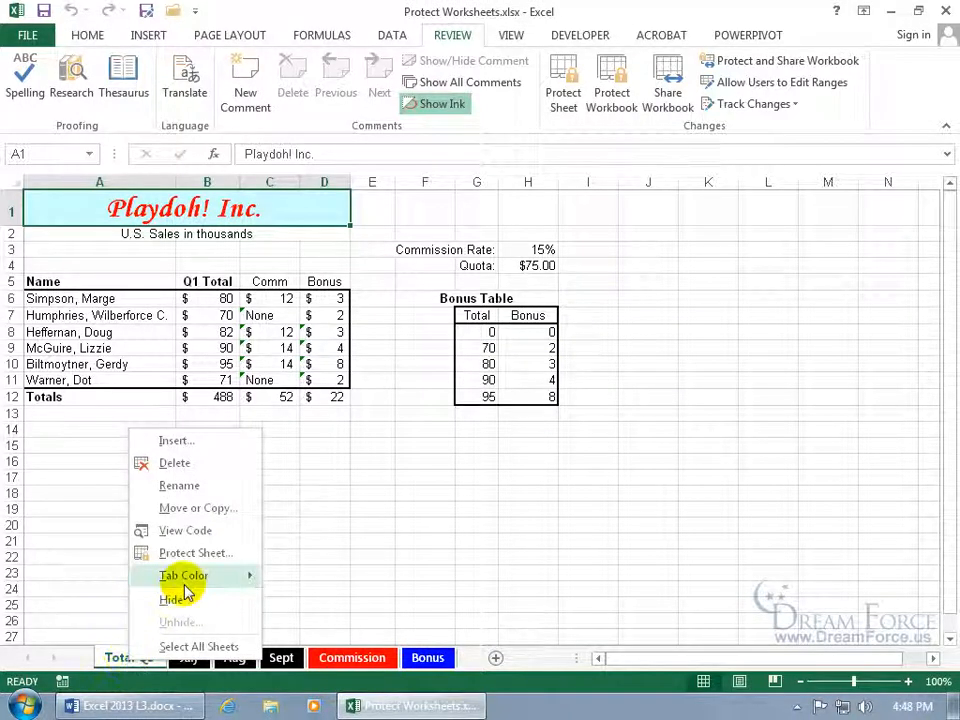
click(203, 553)
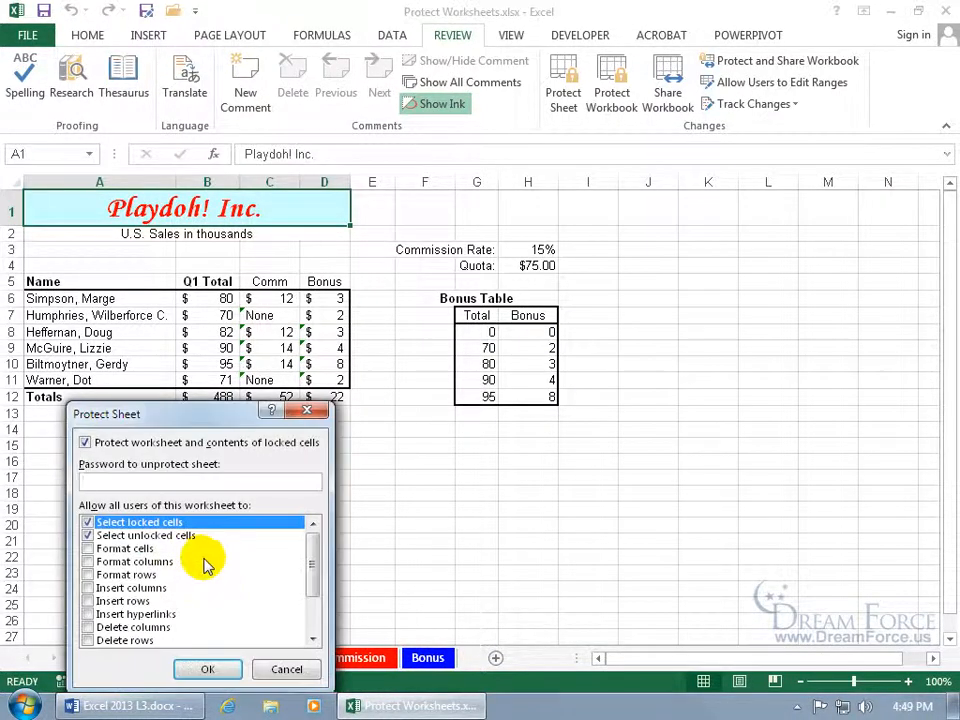
drag(203, 362, 467, 267)
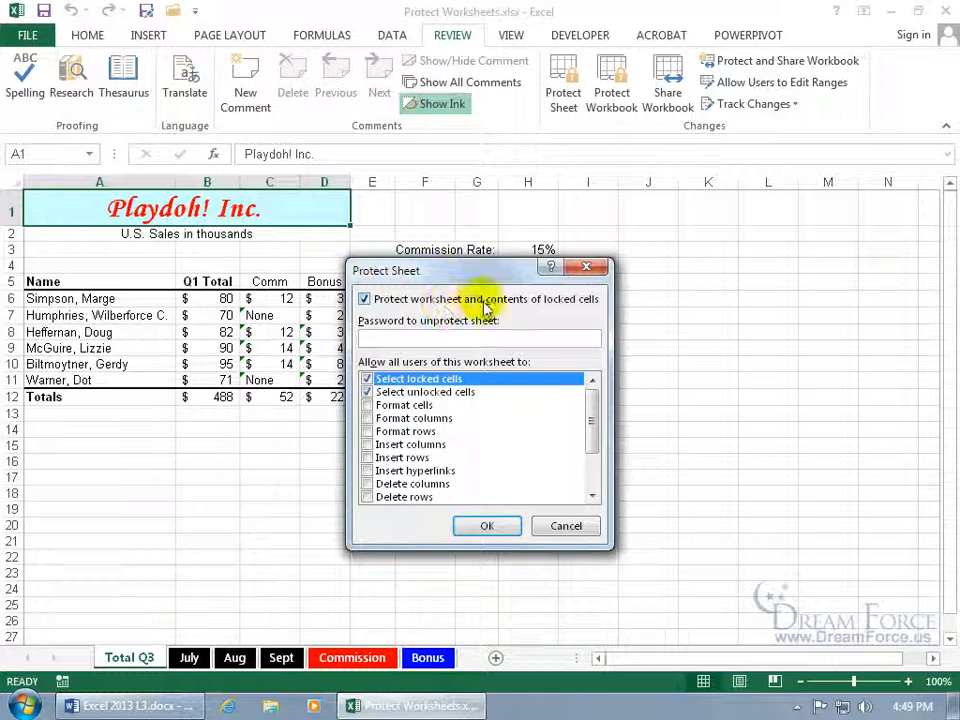
click(586, 267)
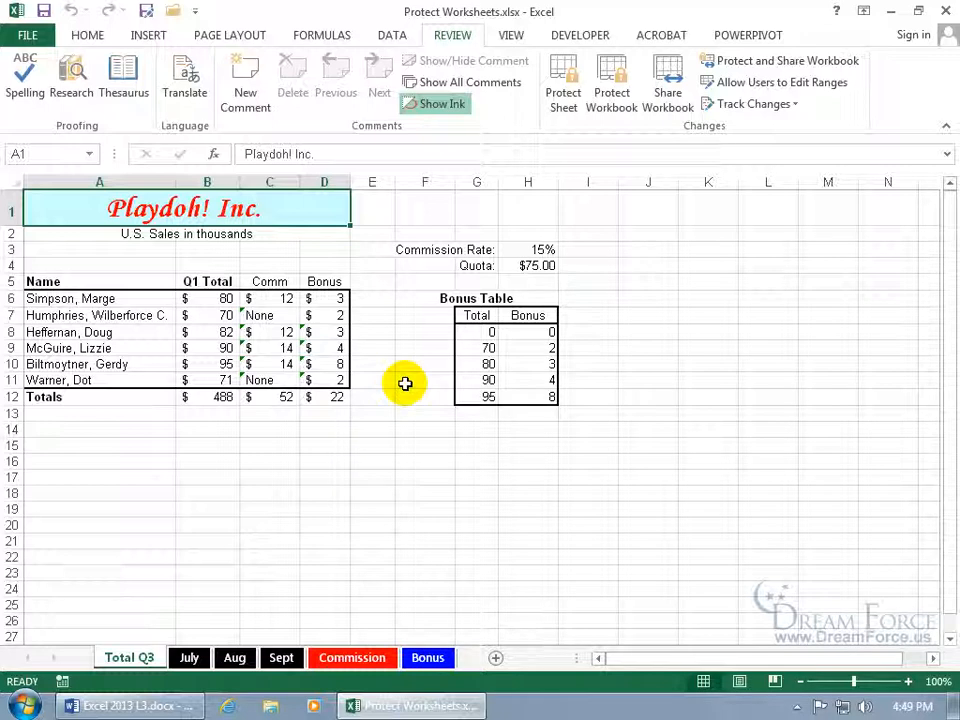
click(229, 300)
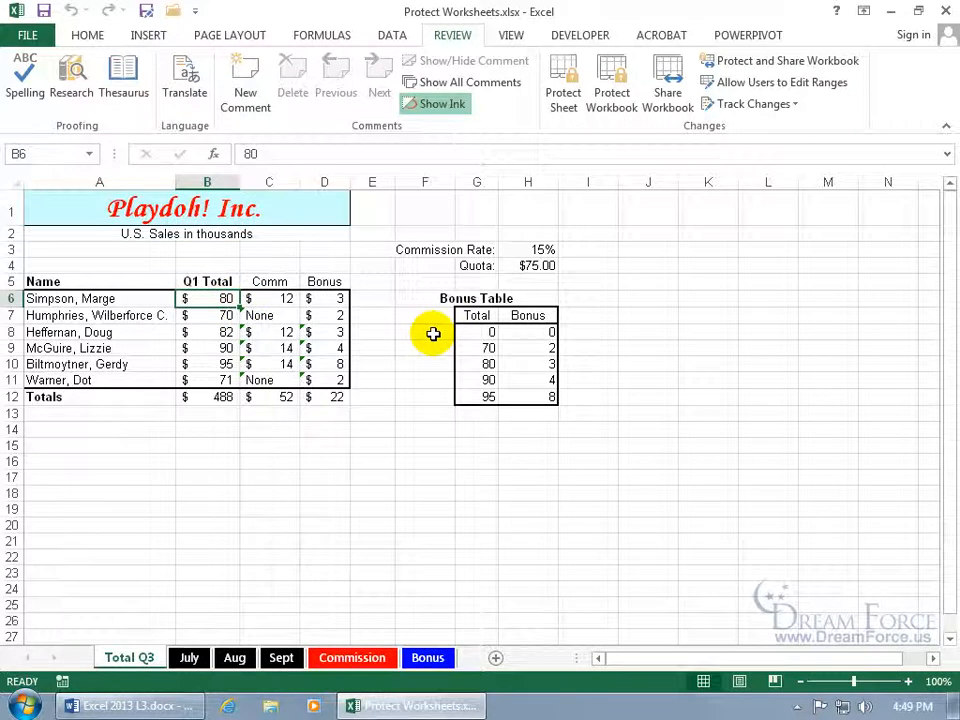
Enter 90 in B6 and review its Format Cells Protection settings without changing them
text(90)
key(Return)
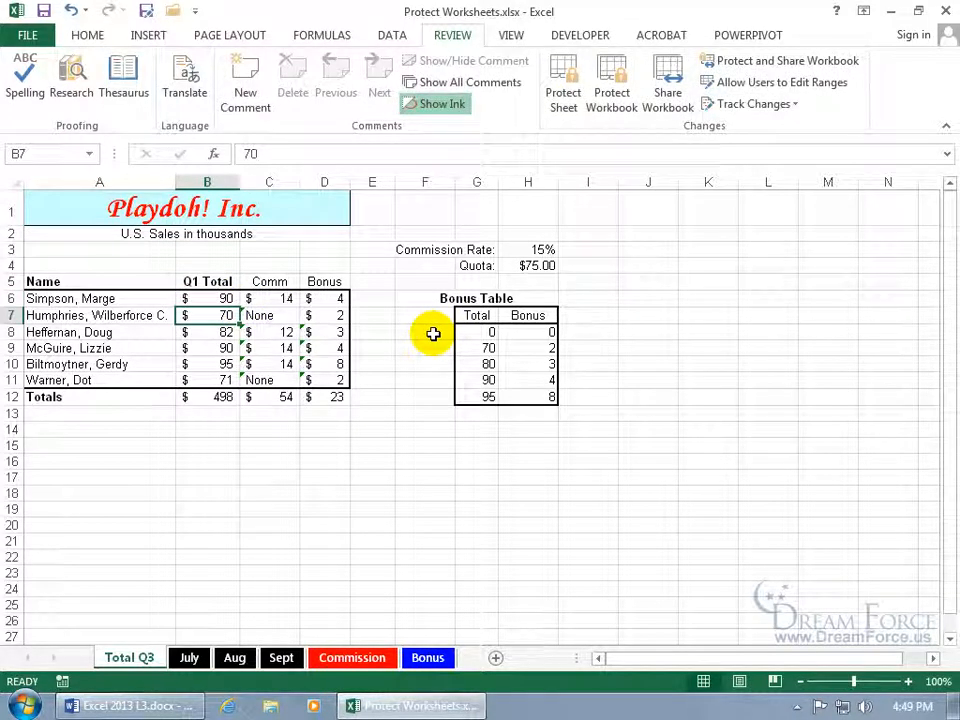
right_click(219, 299)
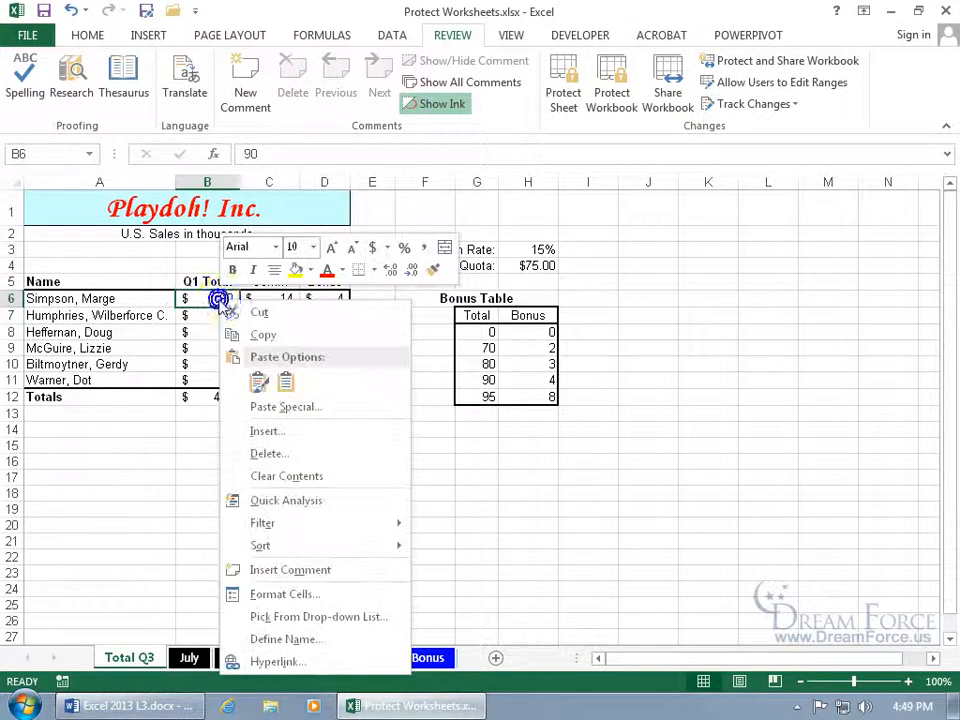
click(299, 594)
click(366, 302)
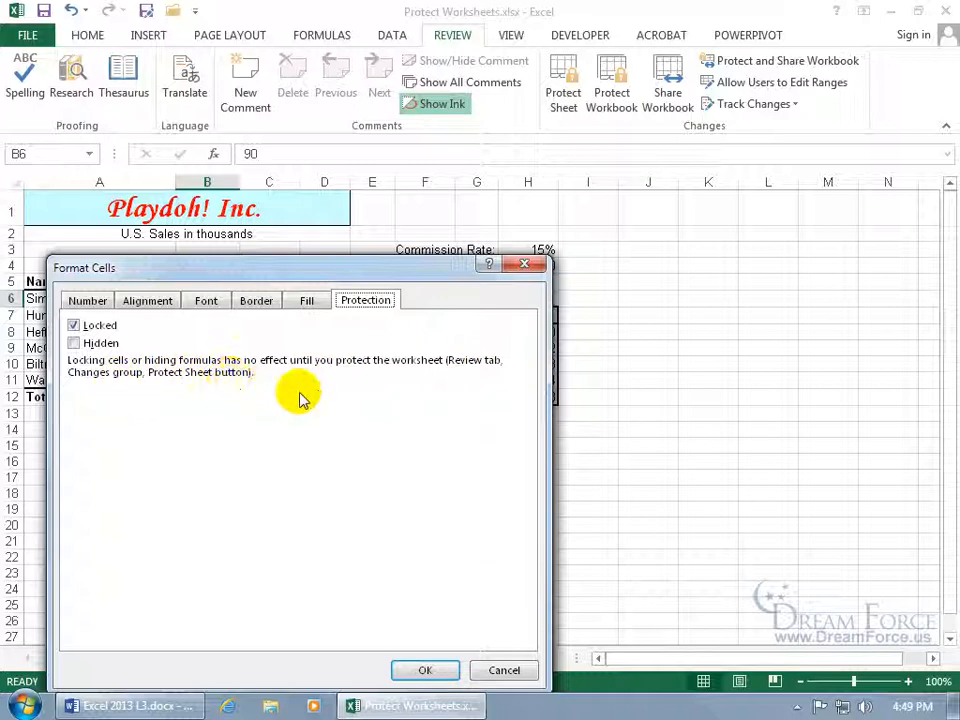
click(505, 670)
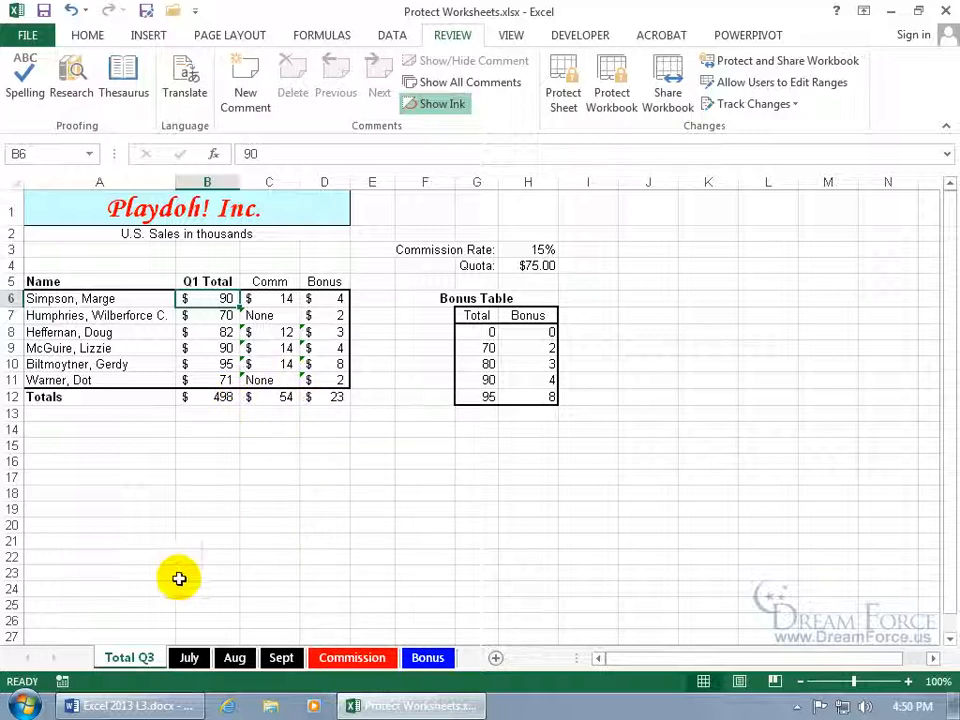
Protect the Total Q3 sheet with a confirmed password, leaving Format cells disallowed
right_click(130, 657)
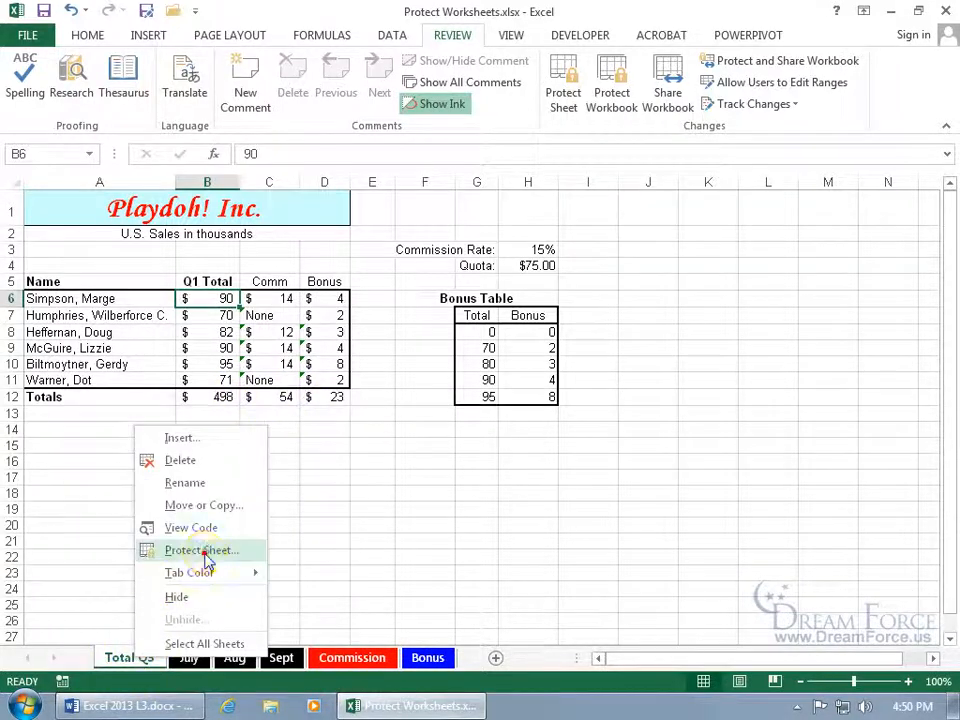
click(160, 550)
drag(183, 413, 412, 290)
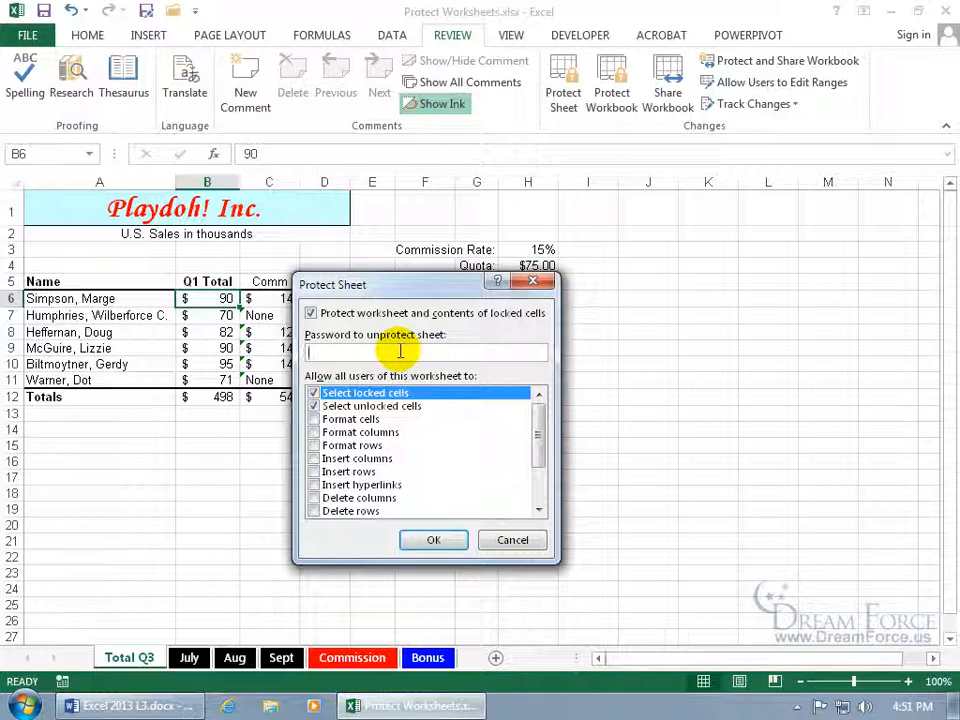
text(abc)
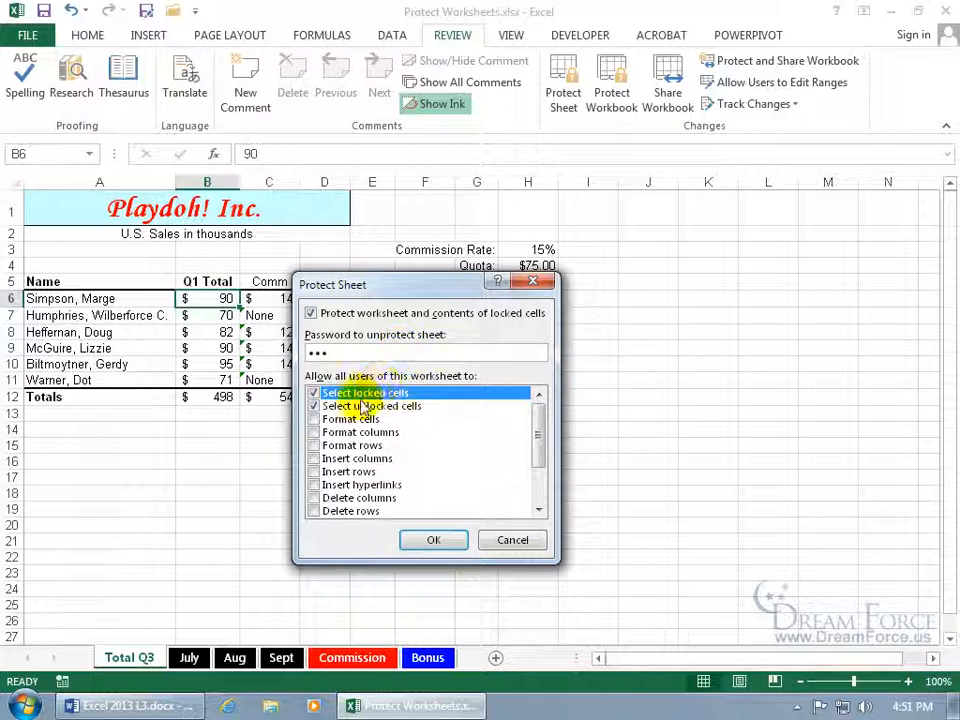
click(314, 420)
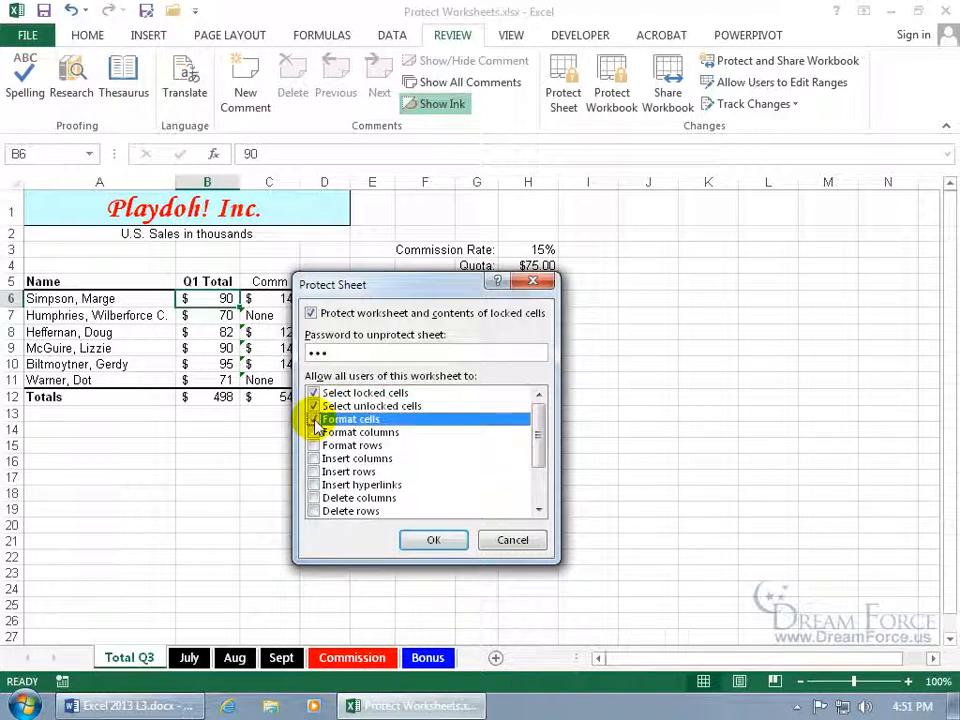
click(316, 421)
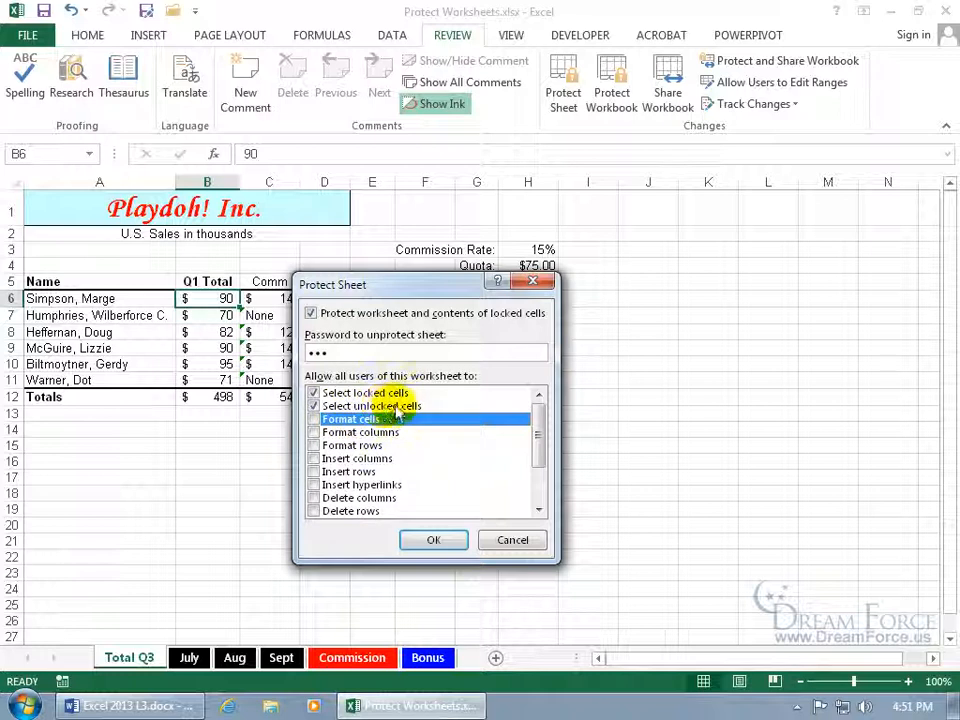
click(433, 540)
text(abc)
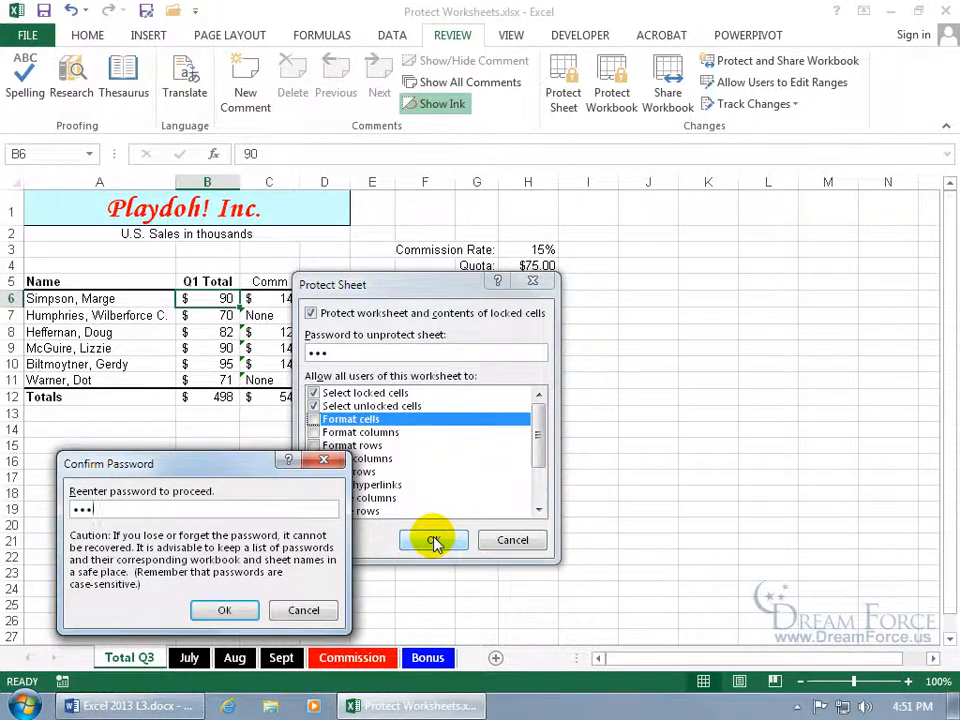
key(Return)
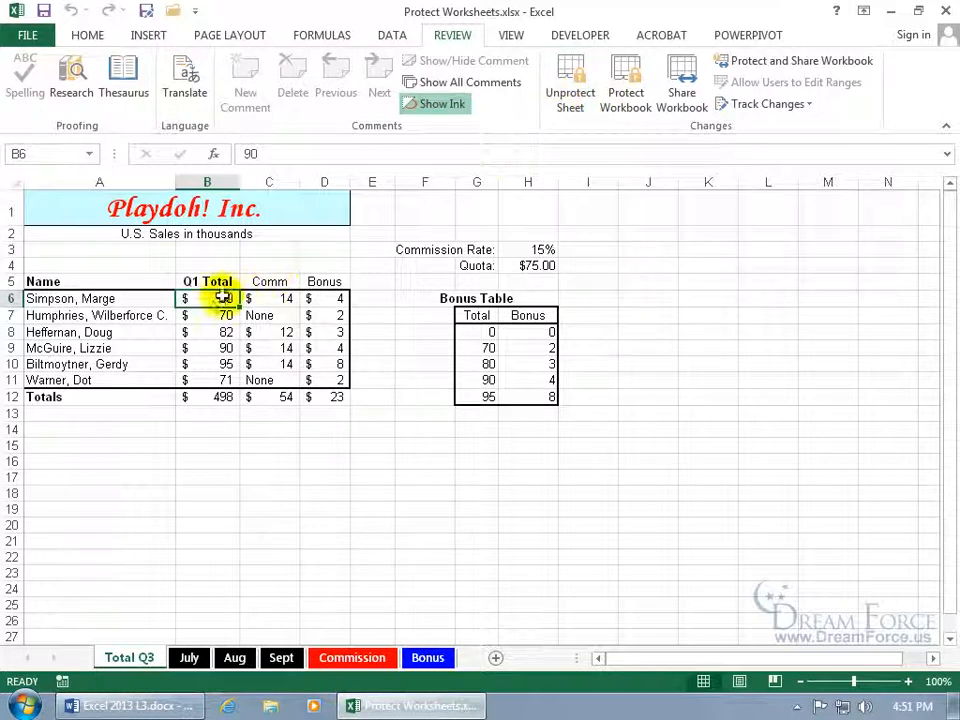
click(226, 332)
double_click(281, 356)
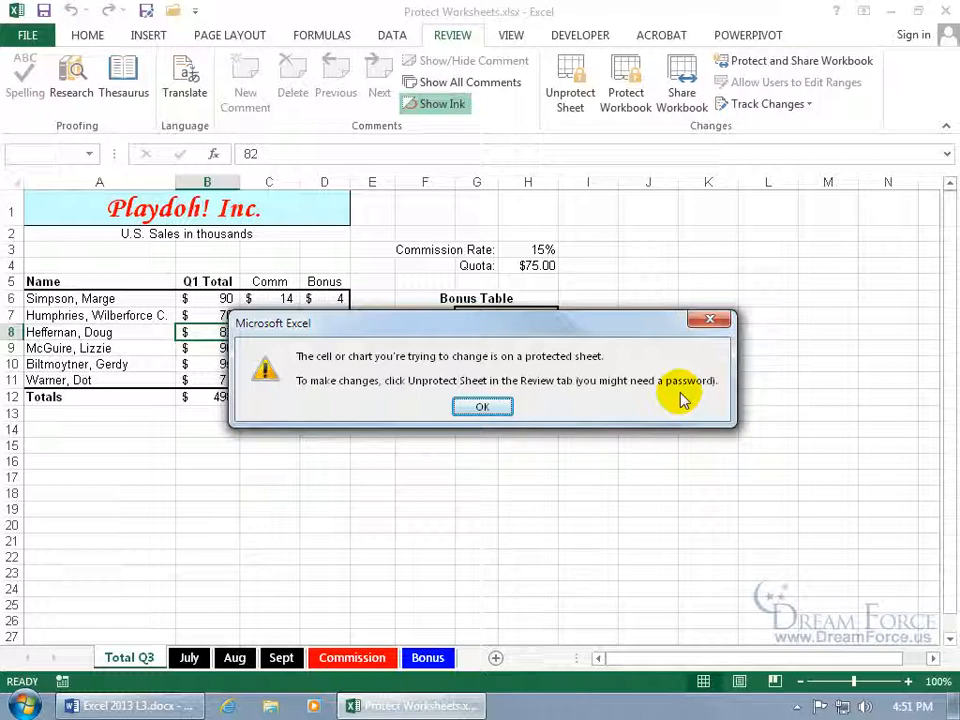
click(485, 404)
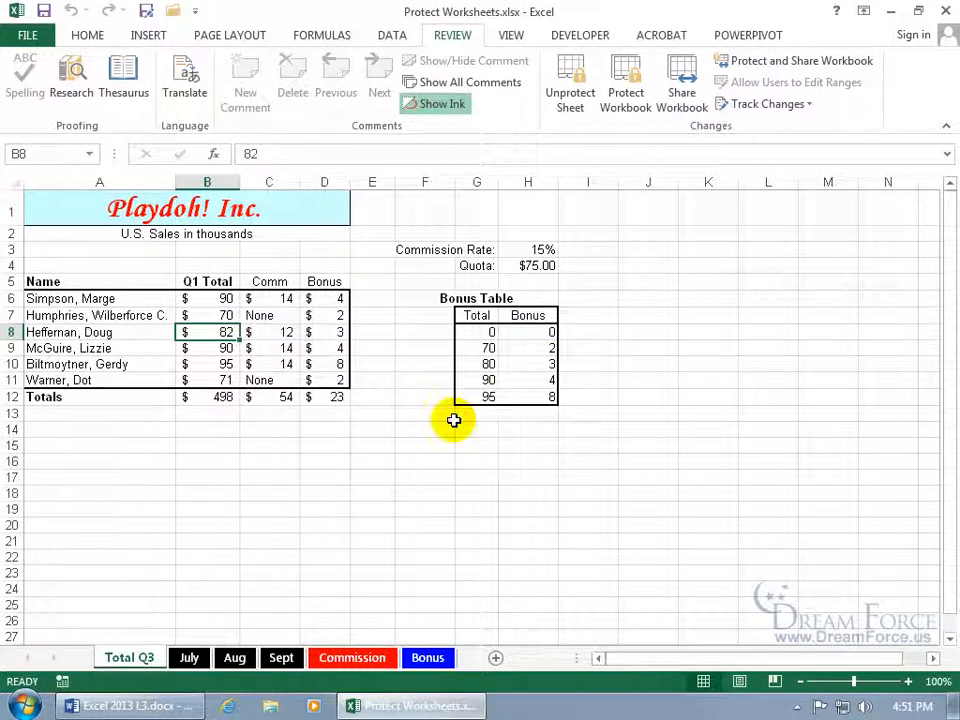
right_click(128, 658)
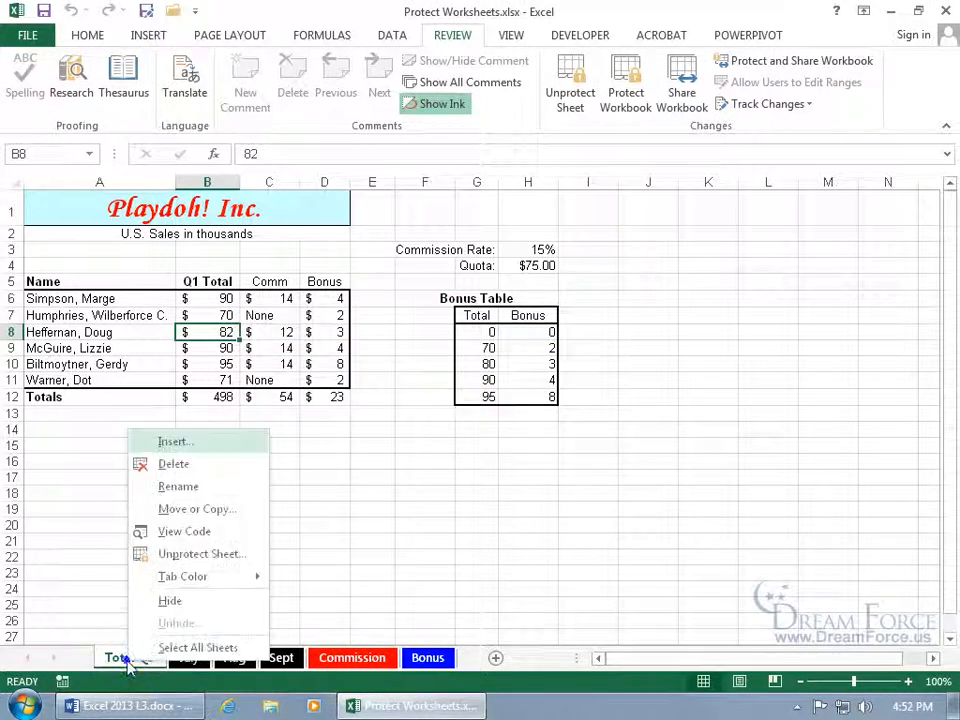
Unprotect the Total Q3 sheet by entering its password
click(210, 554)
text(abc)
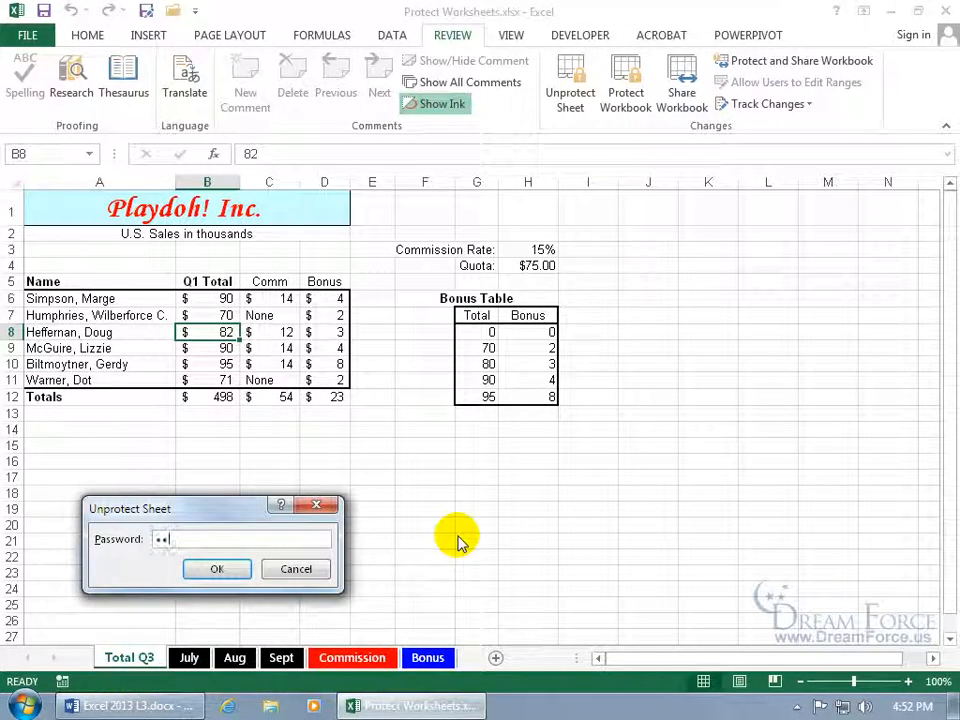
key(Return)
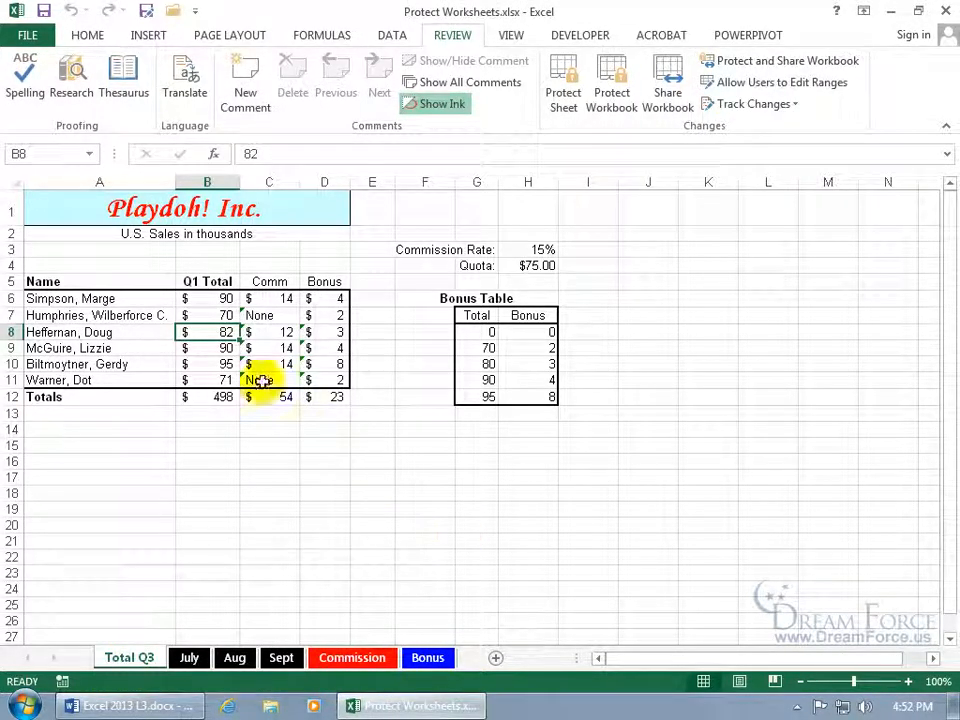
Set B6 back to 80 and select the Q1 Total values B6:B11
click(205, 300)
text(80)
key(Return)
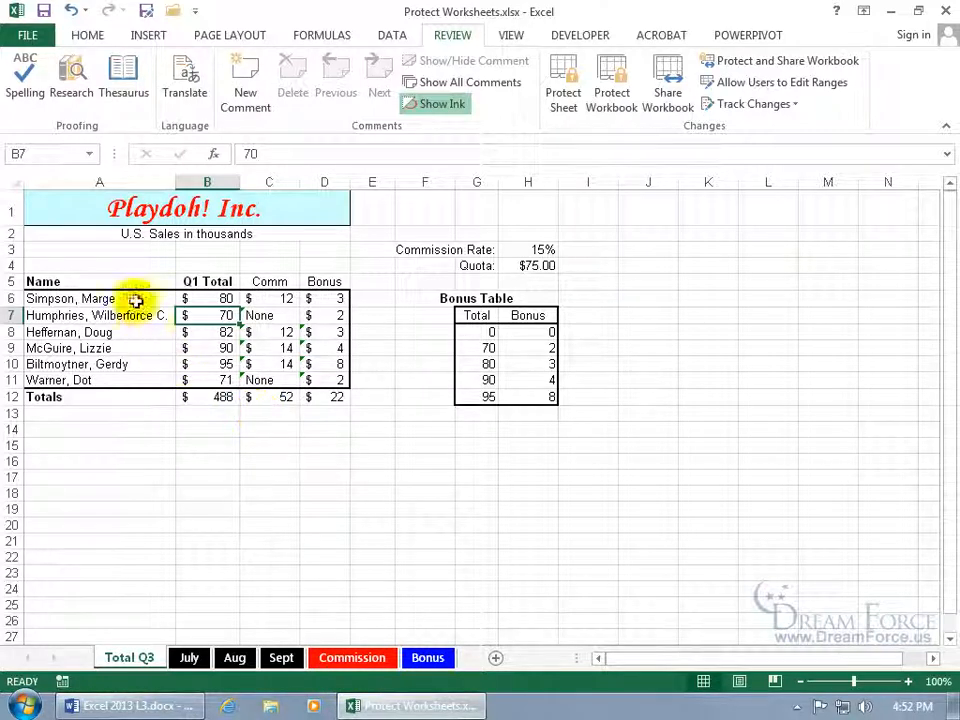
click(200, 299)
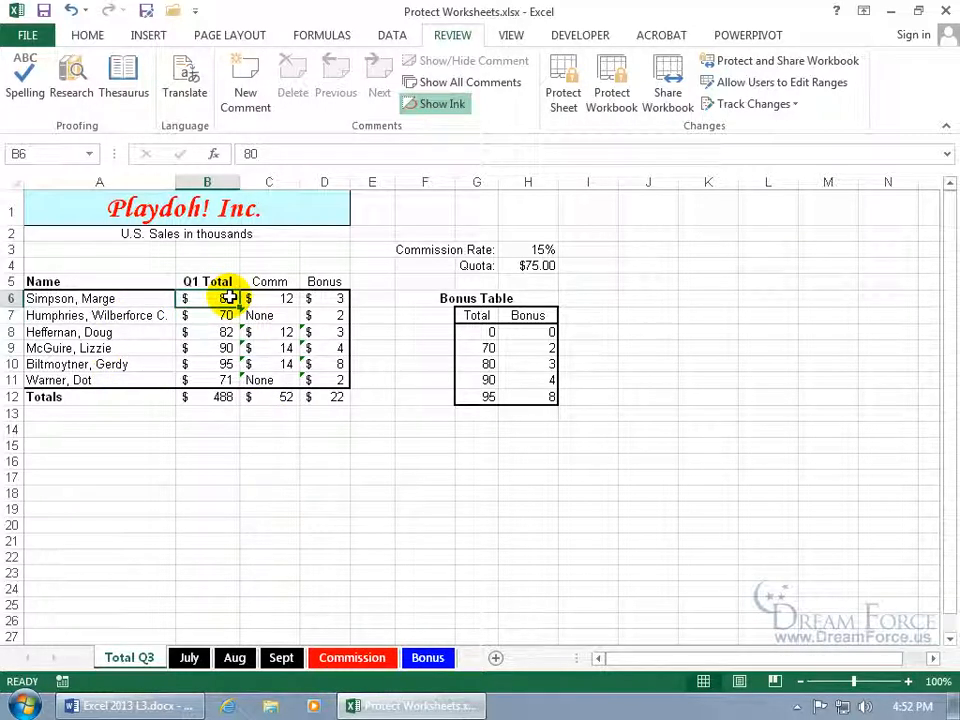
drag(214, 302, 219, 378)
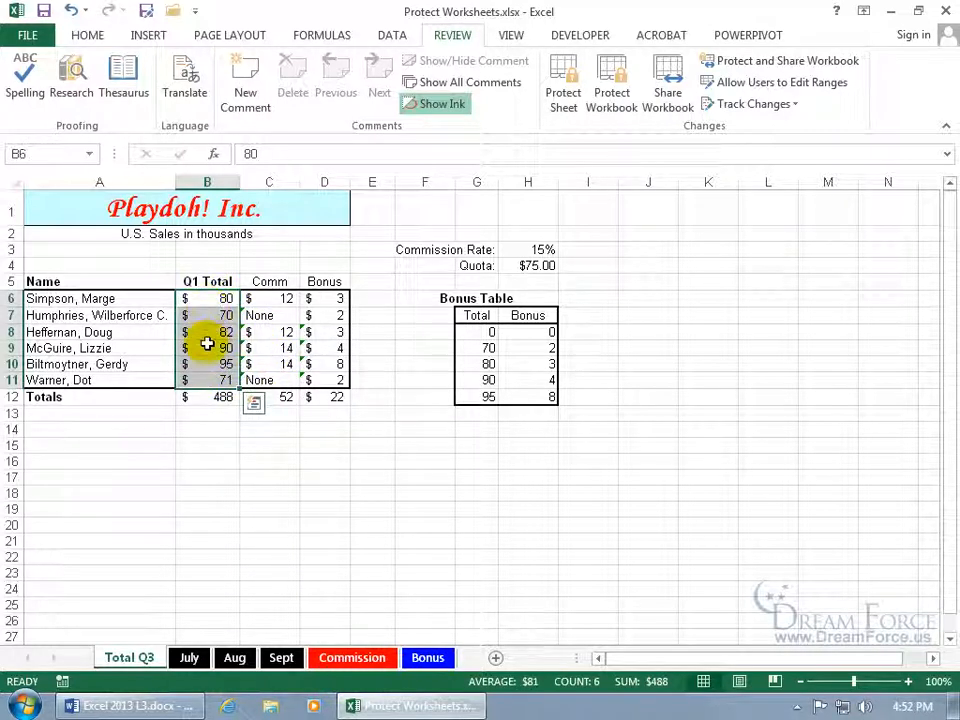
Unlock the Q1 Total cells B6:B11 in Format Cells Protection
right_click(207, 342)
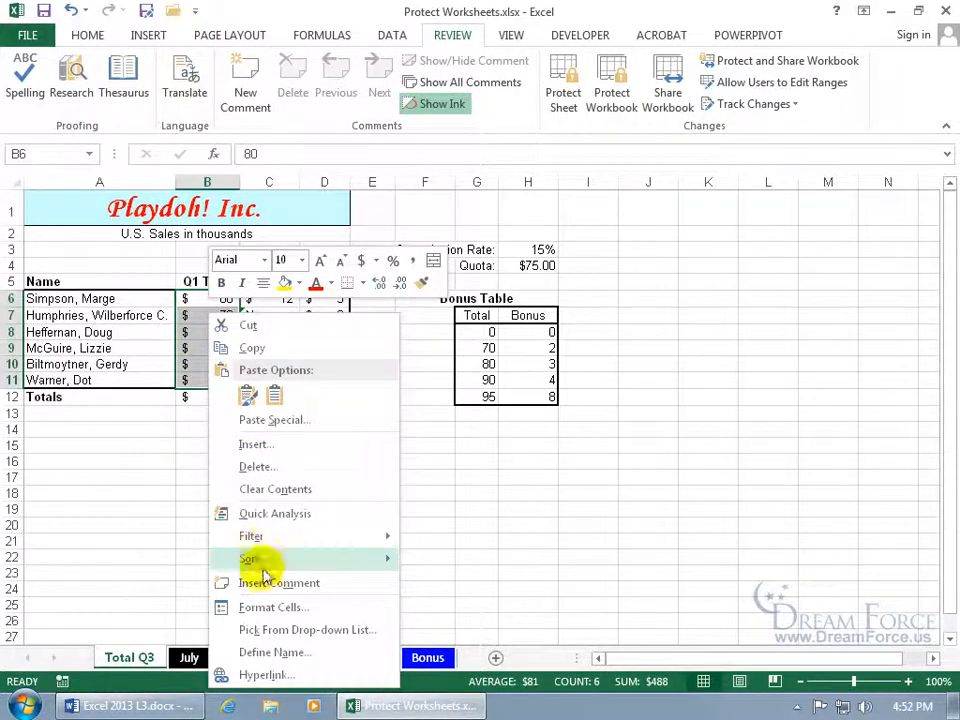
click(268, 607)
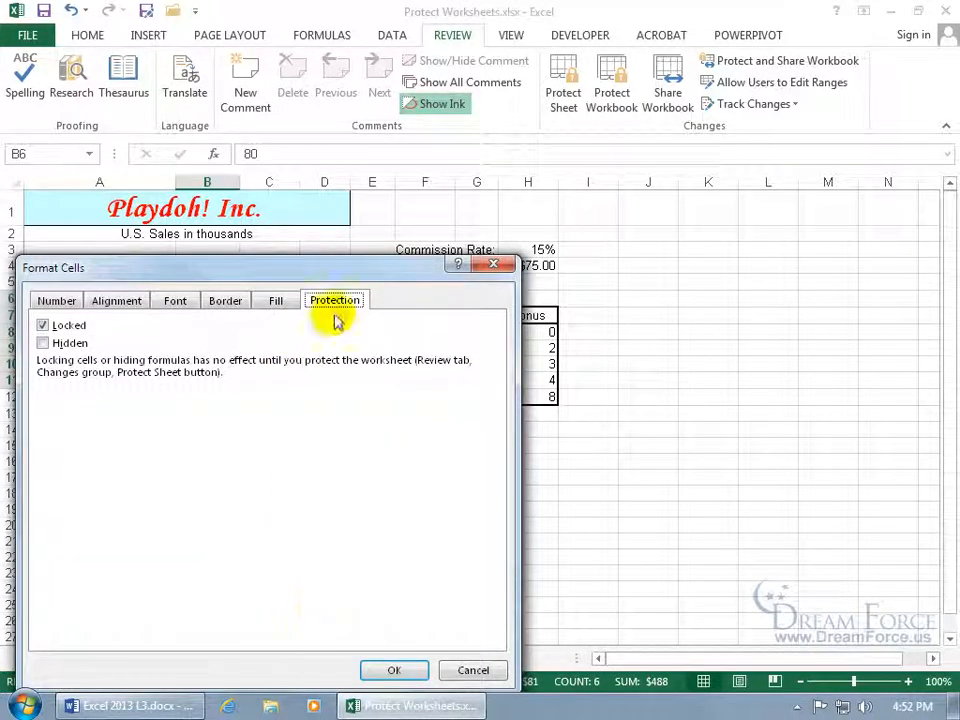
click(45, 326)
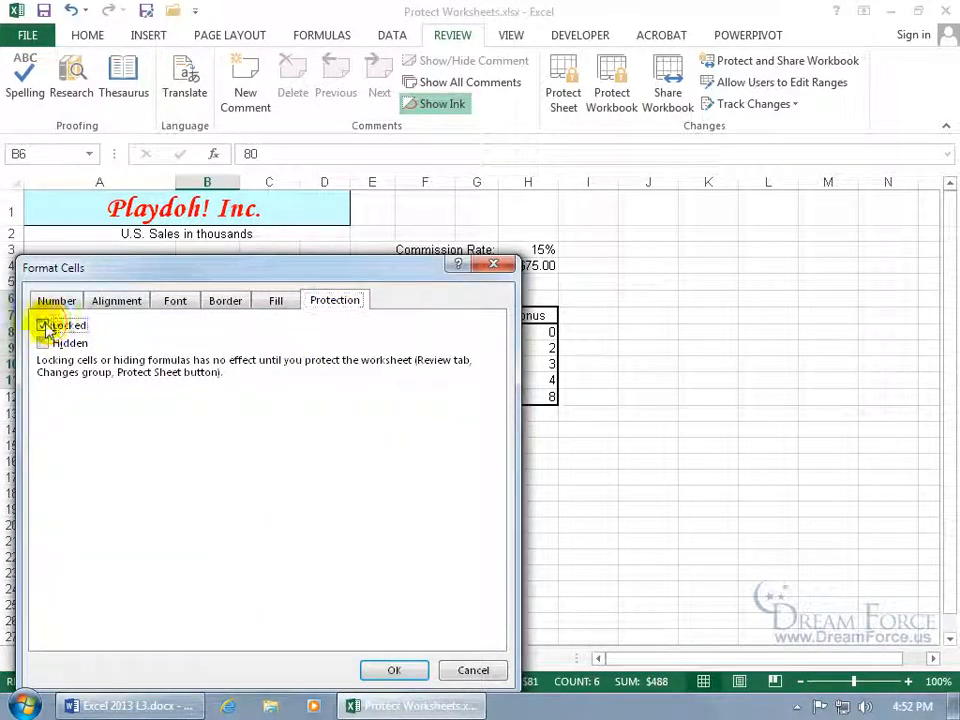
click(385, 670)
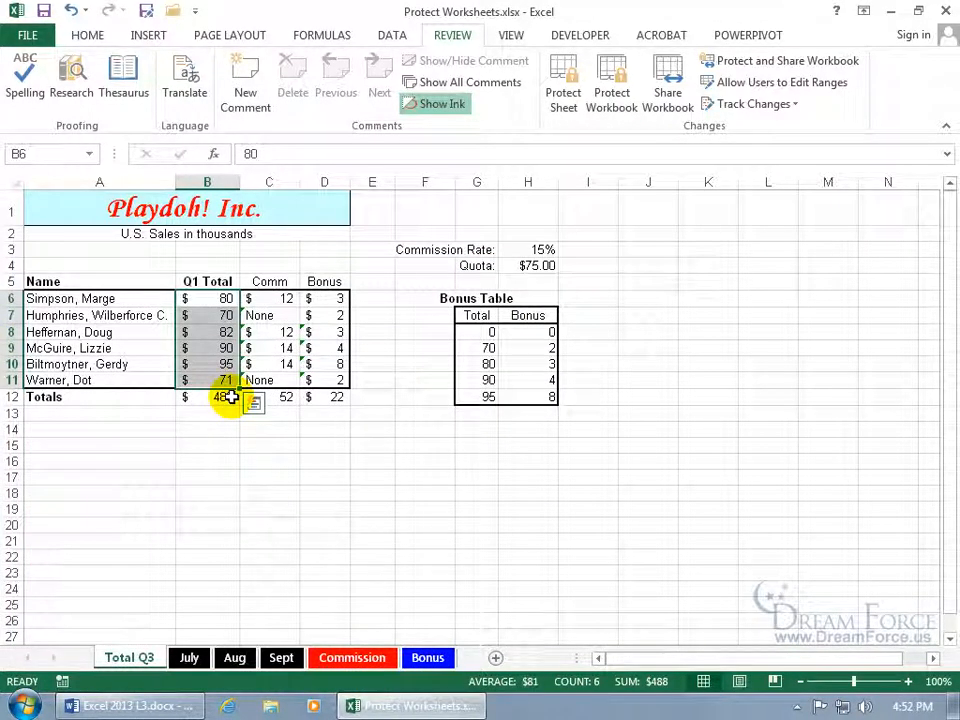
Inspect the Comm and Bonus formulas, then mark C6:D11 as Hidden
click(285, 300)
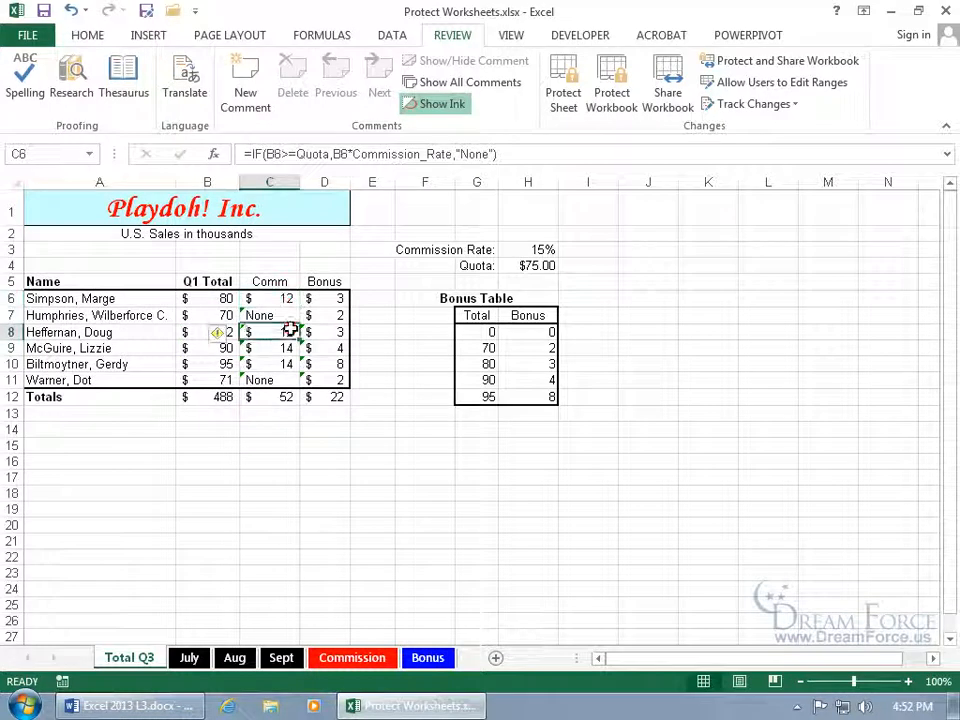
click(289, 330)
click(319, 329)
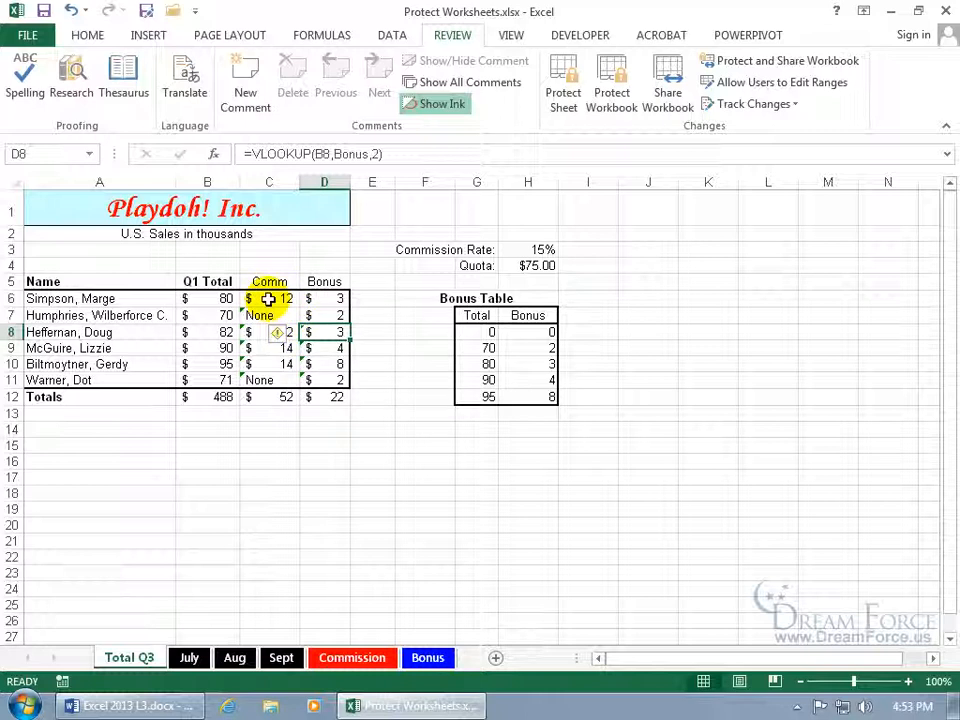
drag(268, 299, 320, 380)
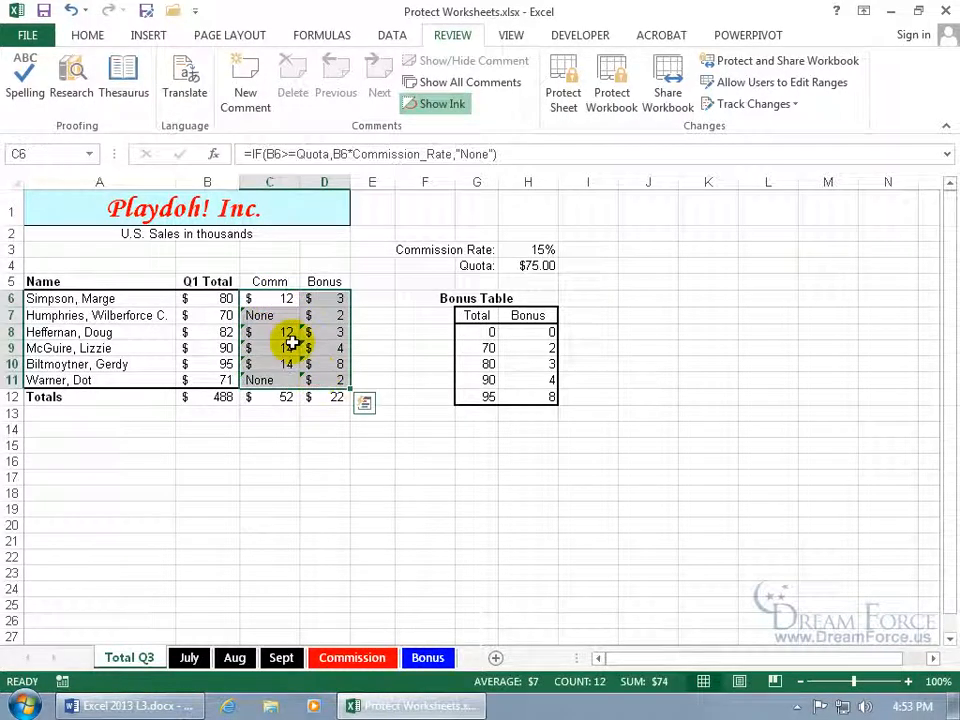
right_click(295, 310)
click(388, 598)
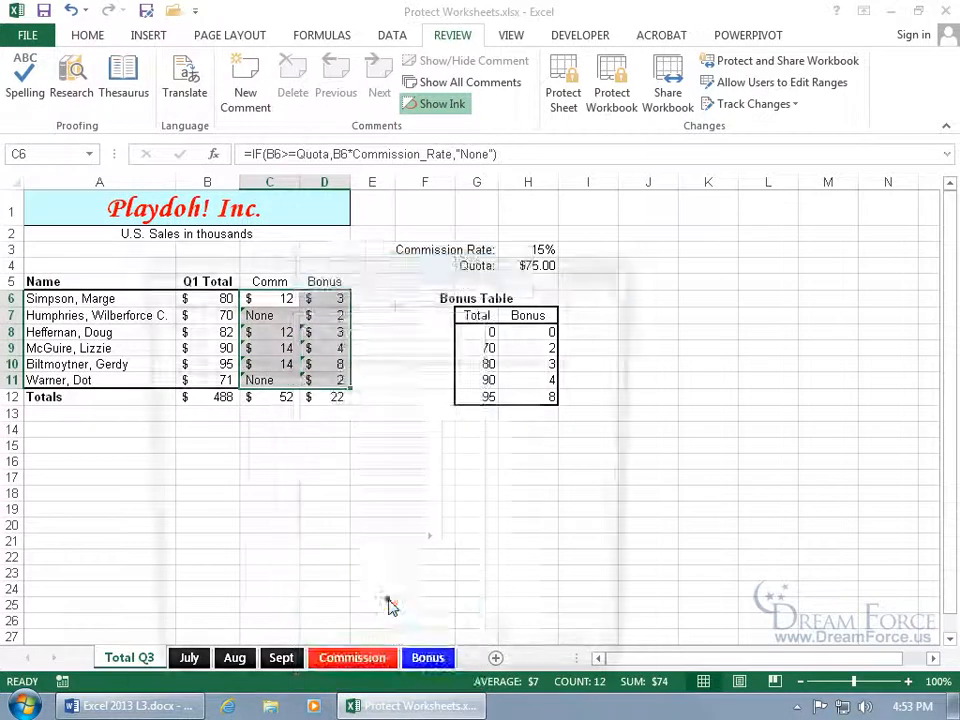
click(166, 343)
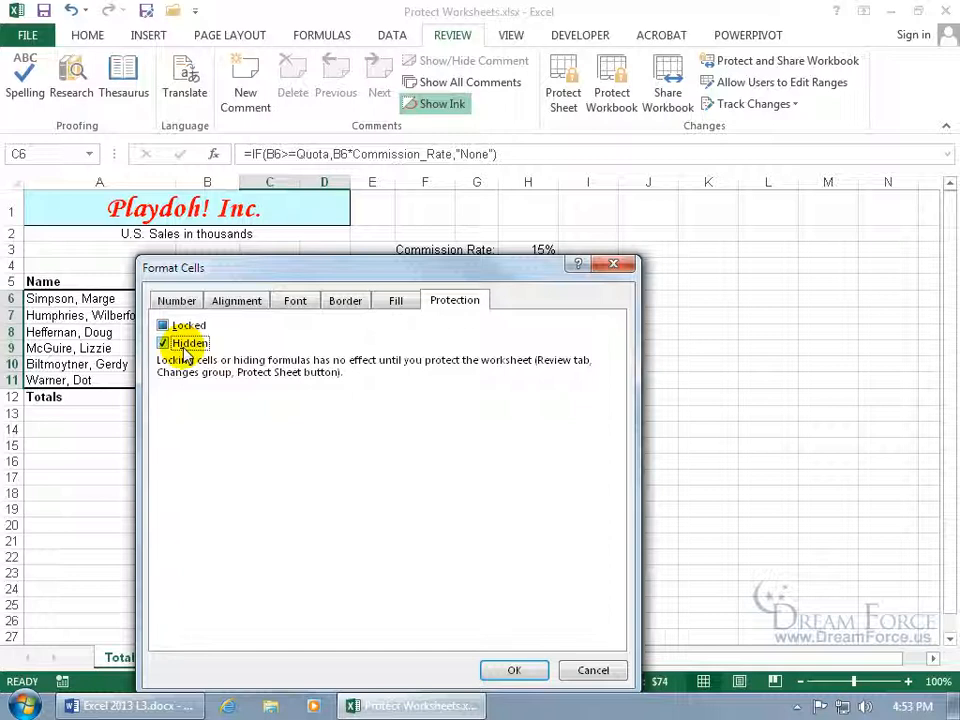
click(513, 670)
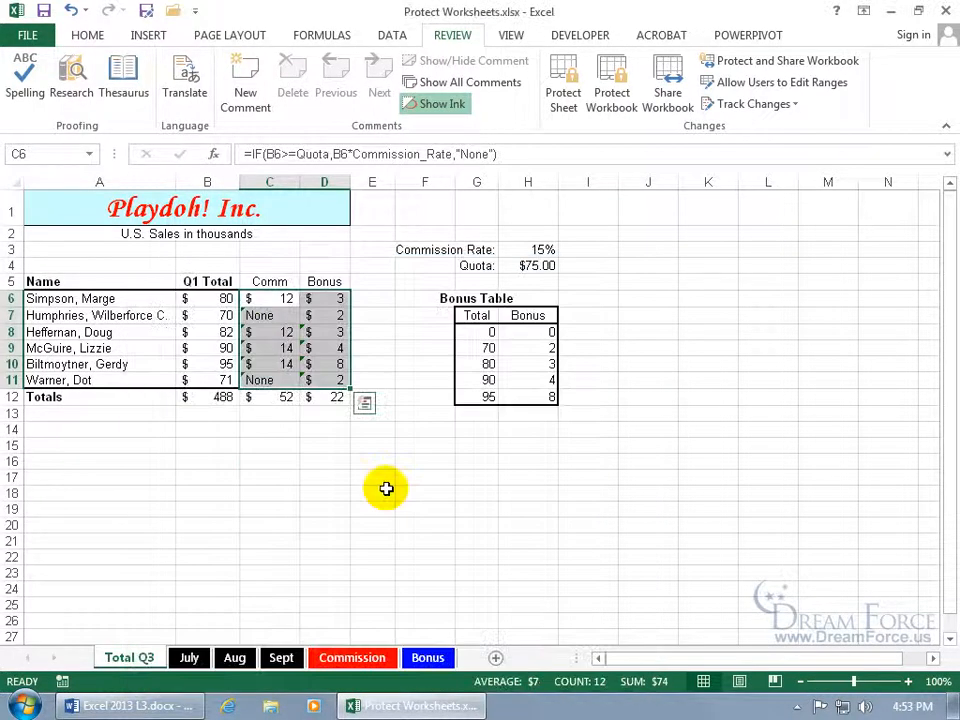
Protect the Total Q3 sheet again from the Review tab
click(280, 348)
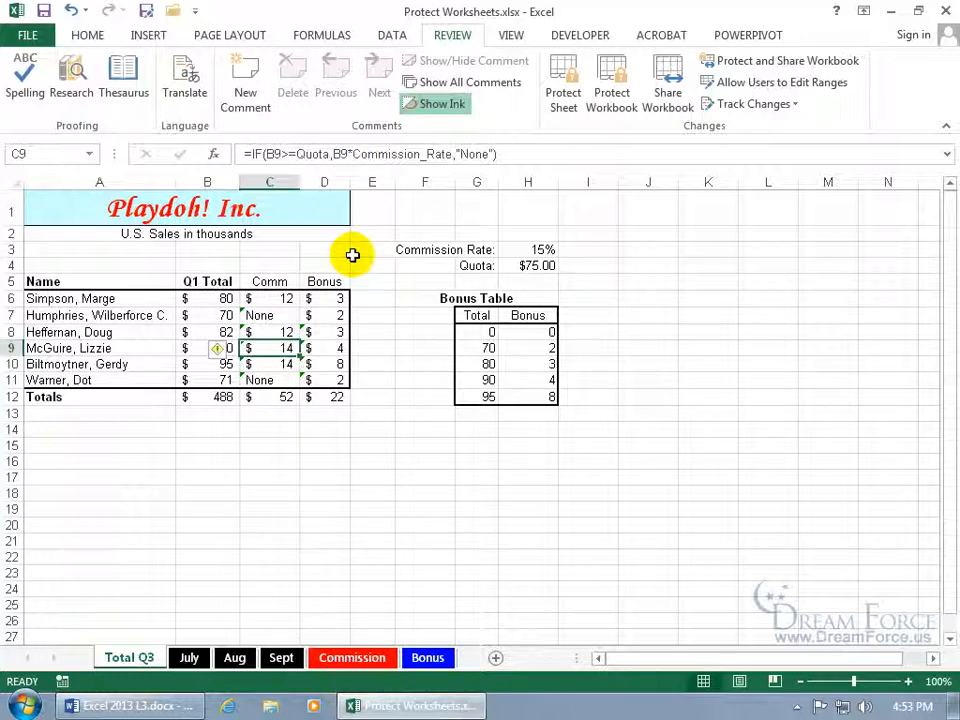
click(563, 100)
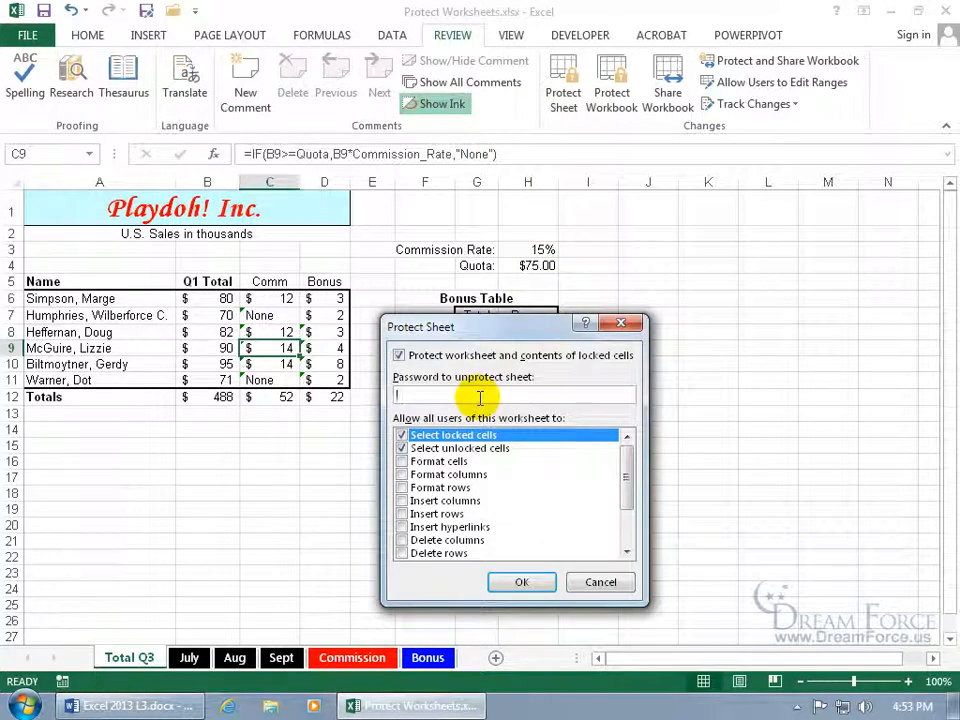
click(519, 578)
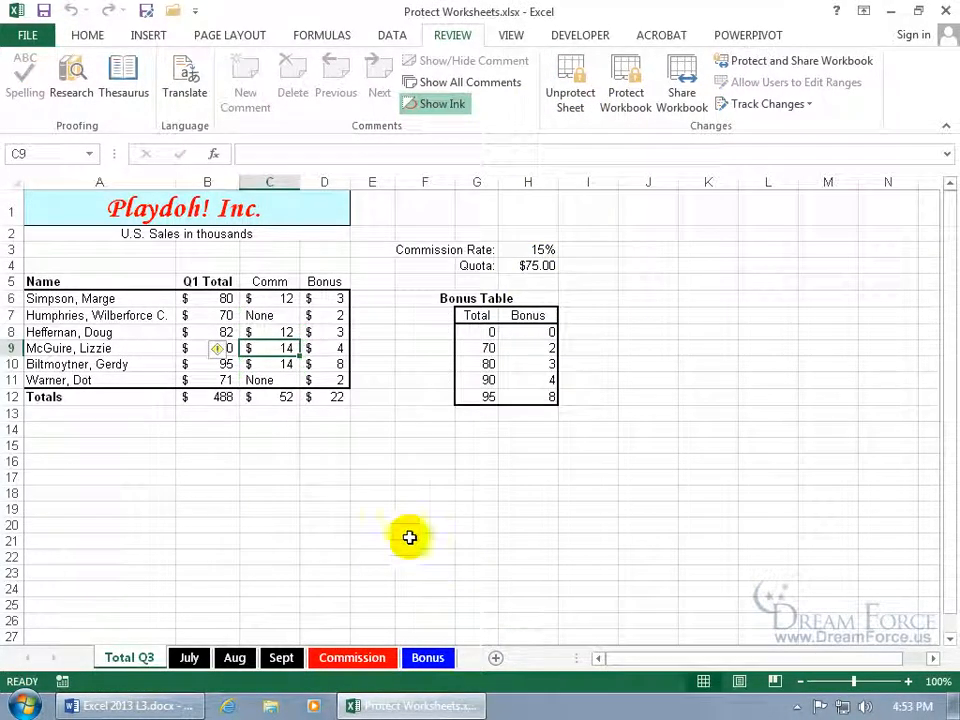
Confirm a locked cell refuses edits, then enter 90 in unlocked cell B6
click(288, 332)
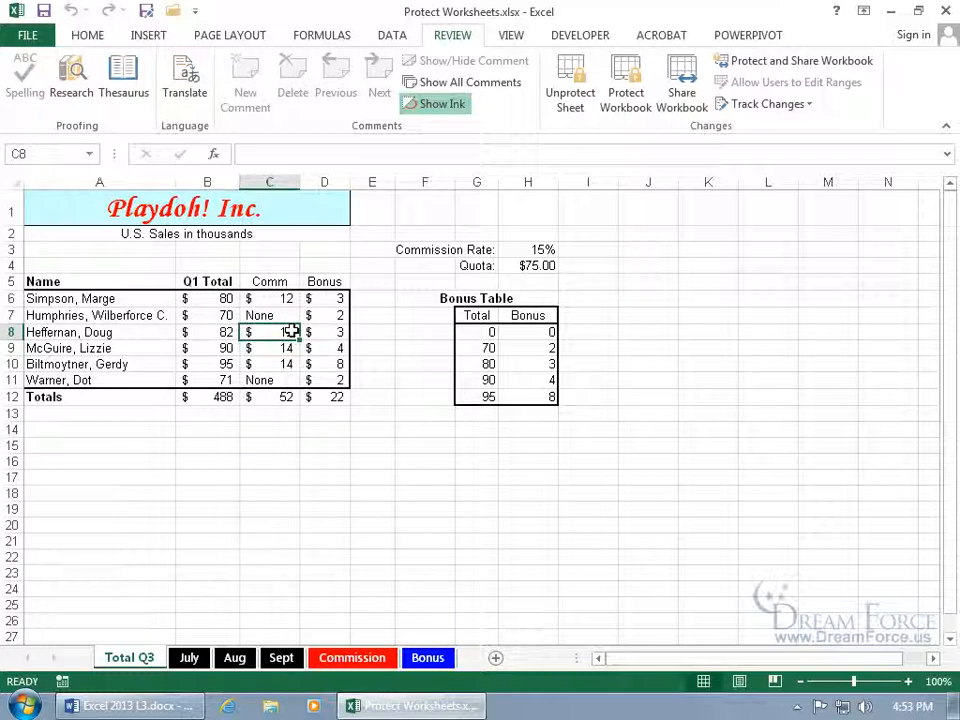
click(312, 300)
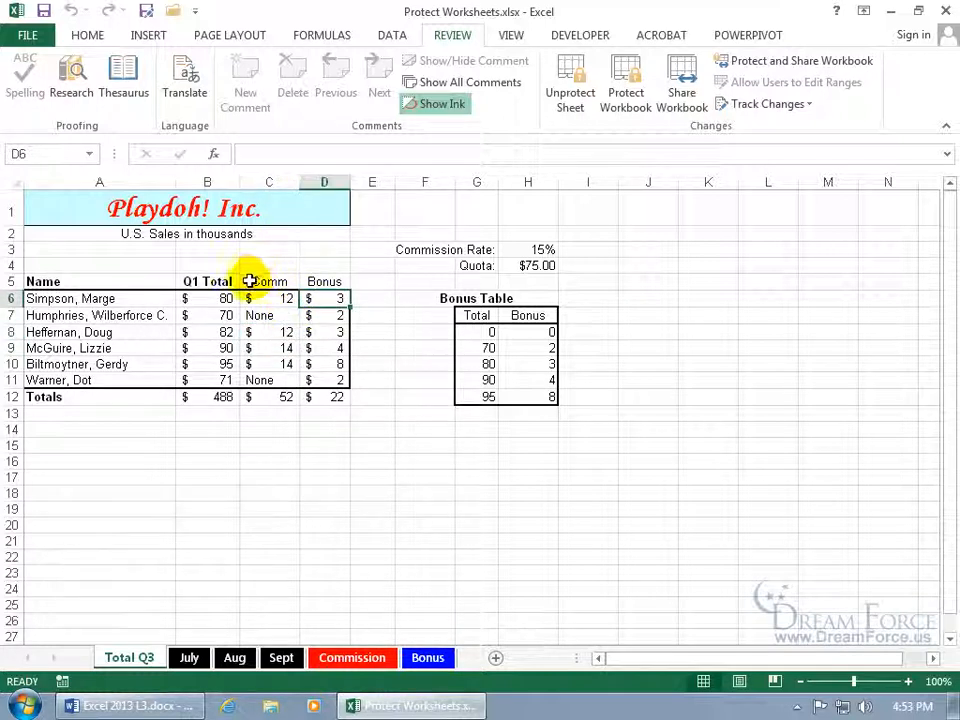
click(116, 265)
double_click(206, 314)
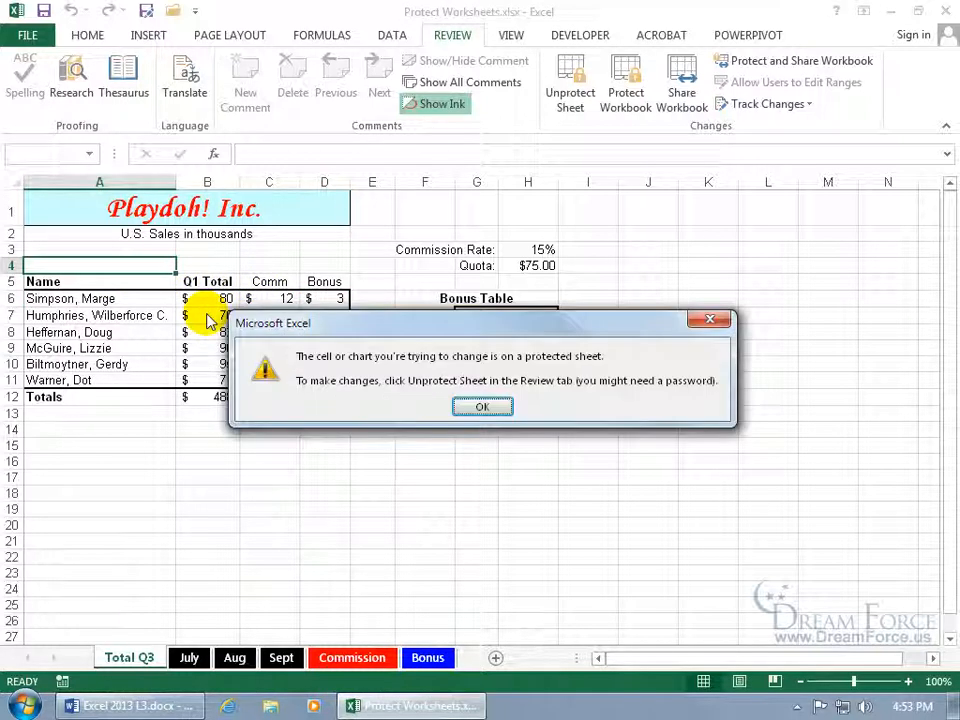
click(482, 406)
click(220, 300)
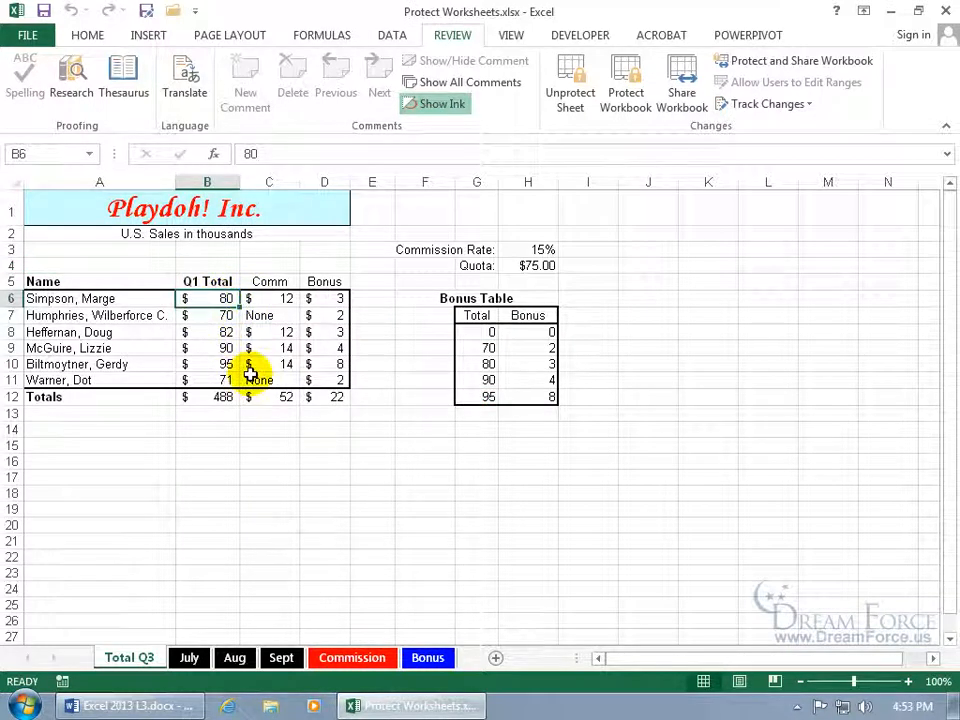
text(90)
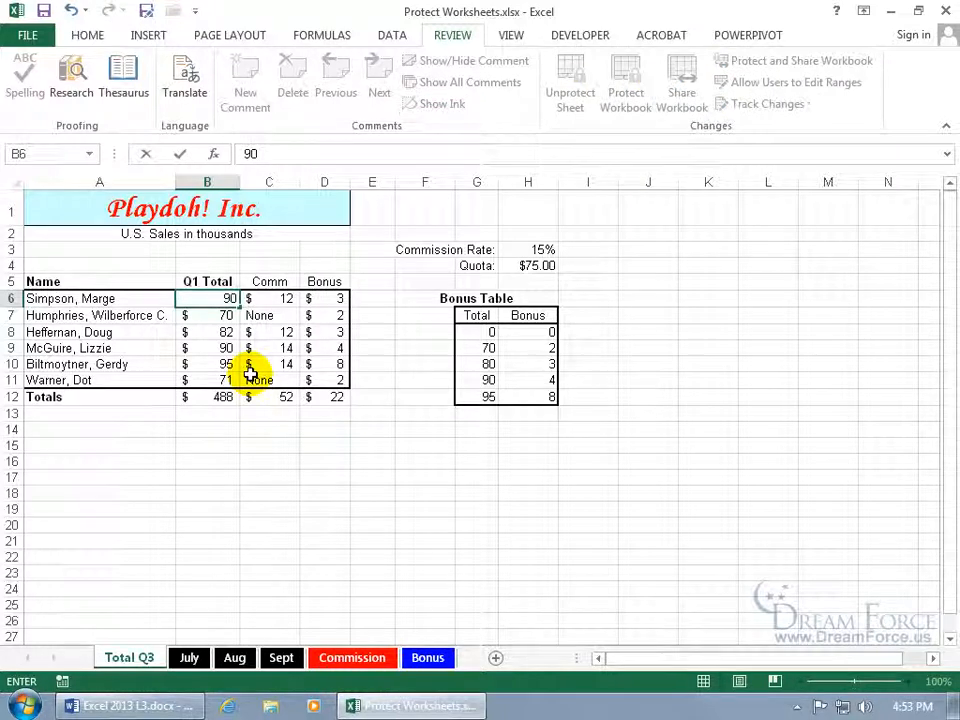
key(Return)
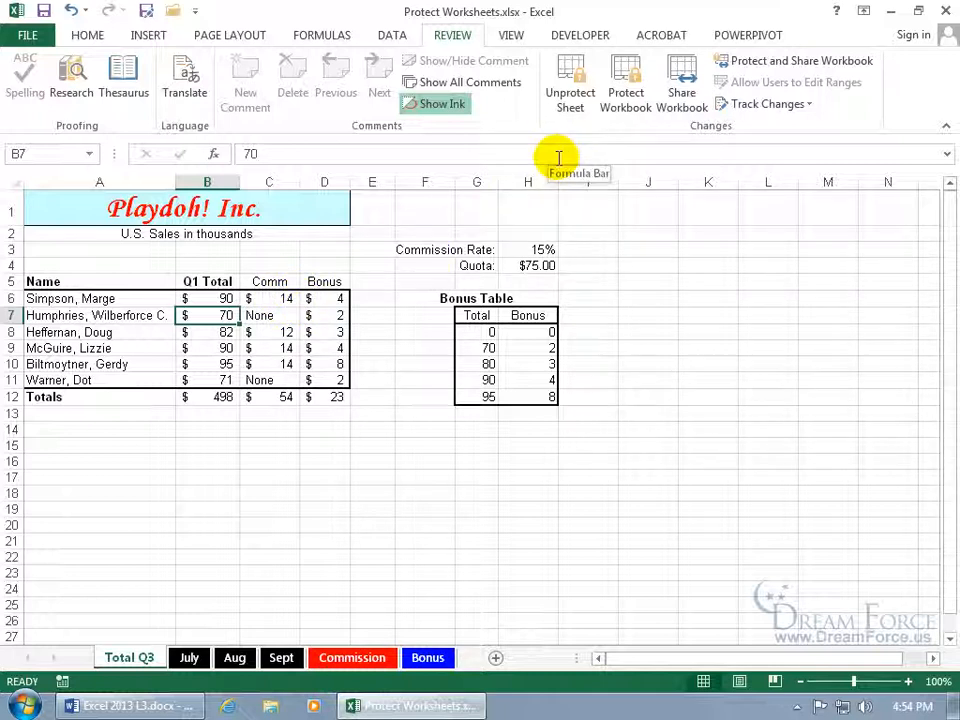
Unprotect the Total Q3 sheet from the Review tab and select formula cell C6
click(566, 100)
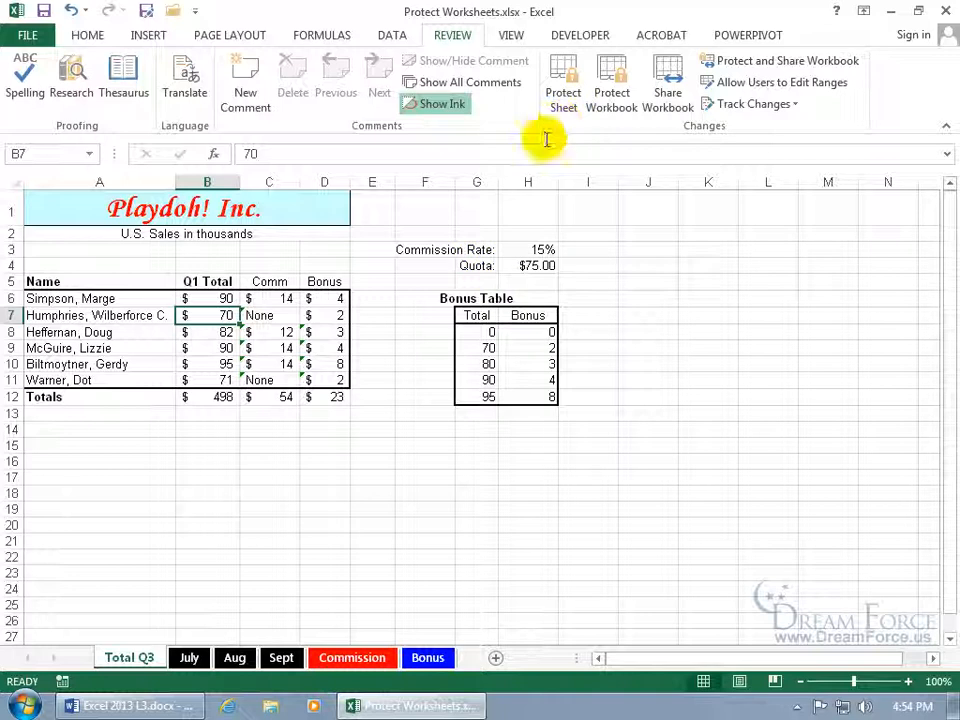
click(285, 300)
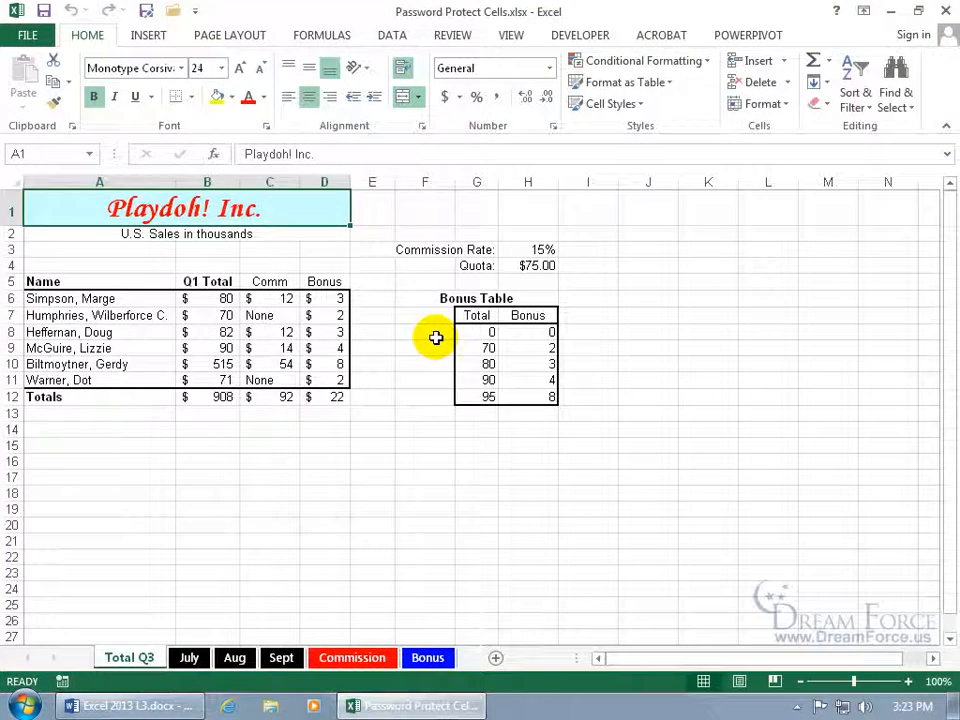
Select the Q1 Total values in B6:B11 and bring up the Review tools
drag(210, 298, 216, 376)
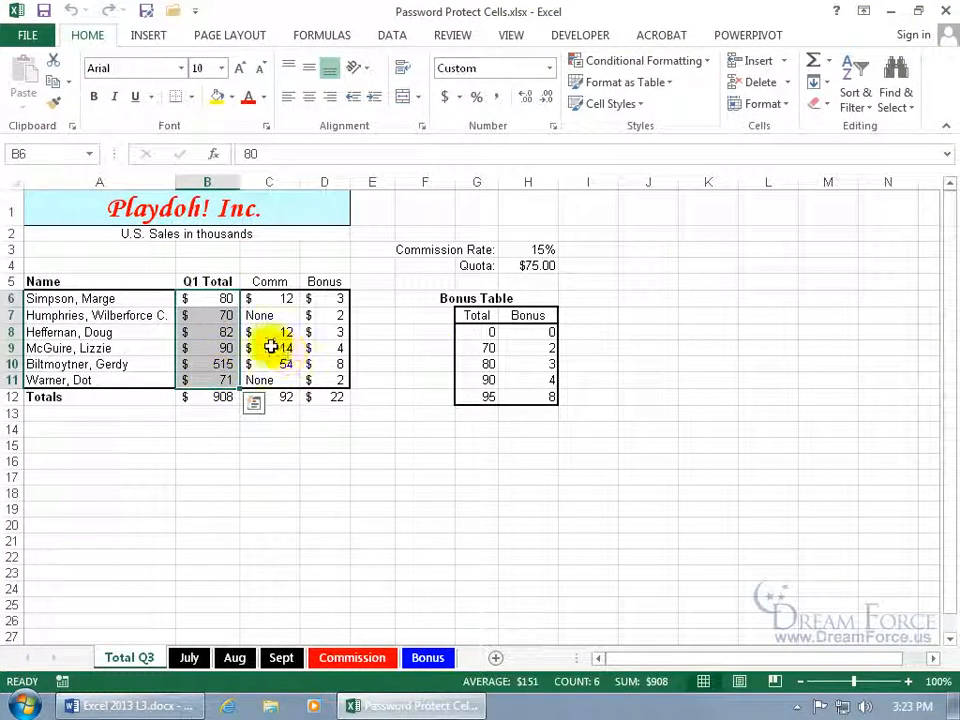
click(225, 298)
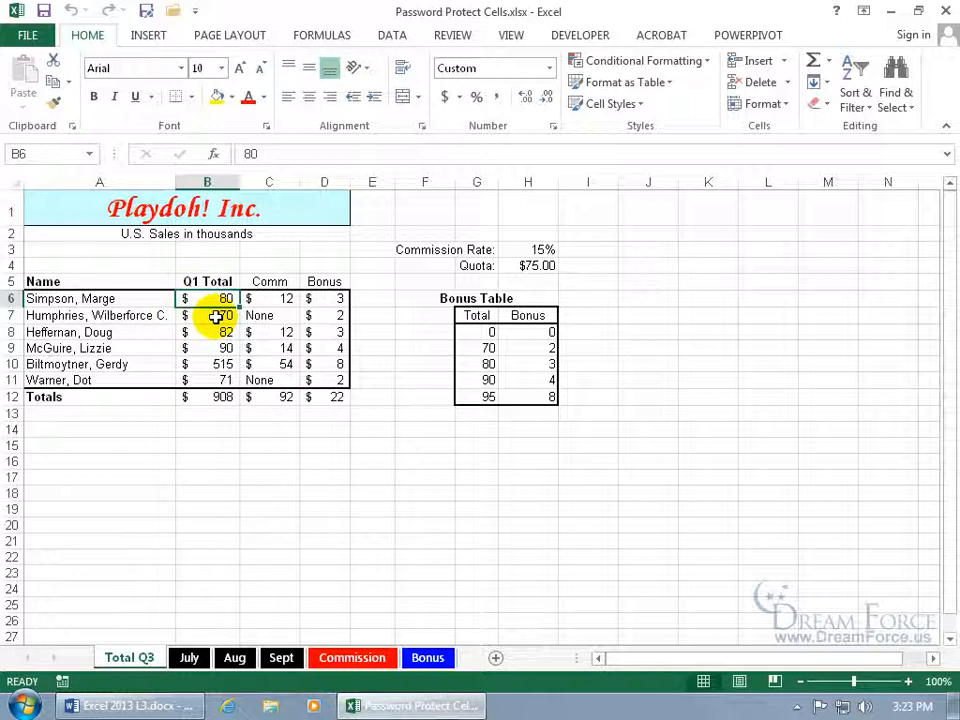
drag(206, 298, 218, 372)
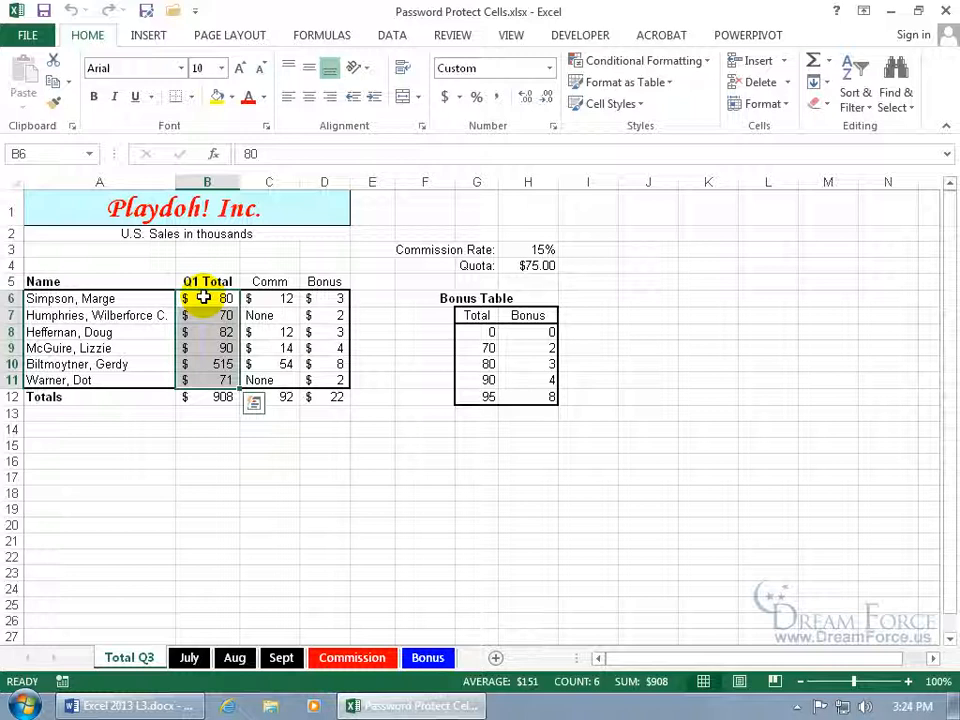
click(460, 36)
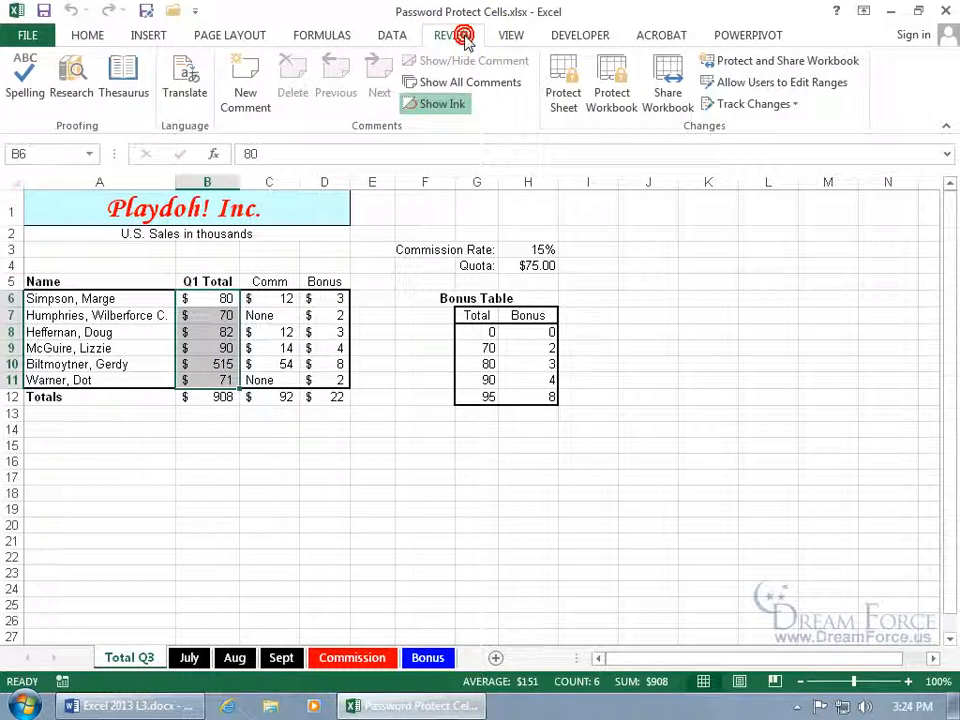
Add a password-protected editable range titled 'ge' that refers to cell B6
click(752, 90)
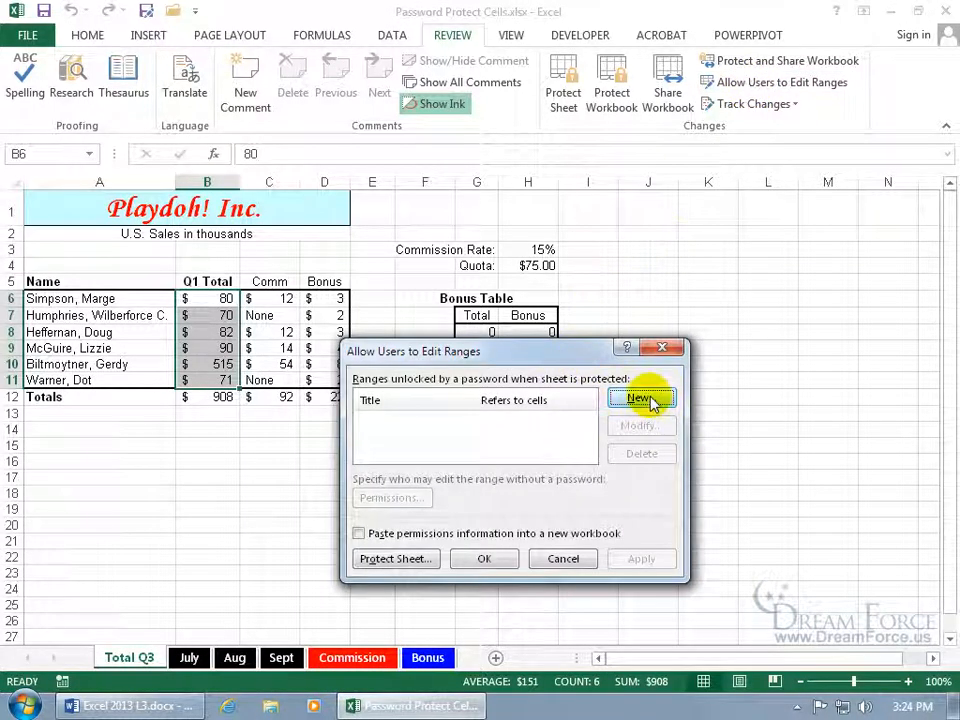
click(640, 399)
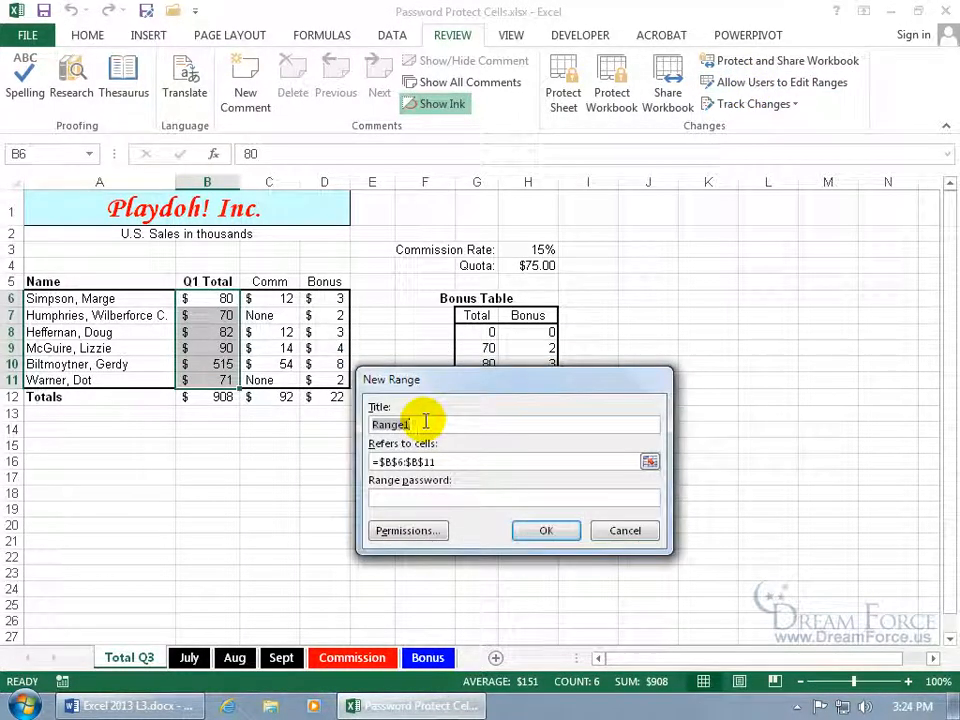
click(419, 424)
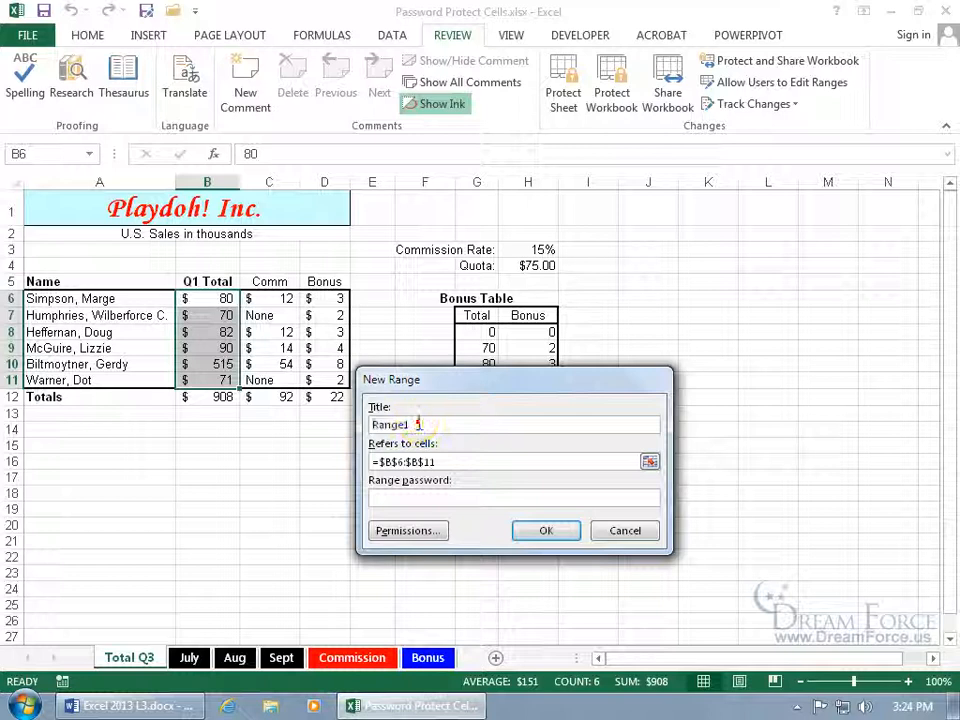
key(BackSpace)
key(BackSpace)
key(BackSpace)
key(BackSpace)
key(BackSpace)
key(BackSpace)
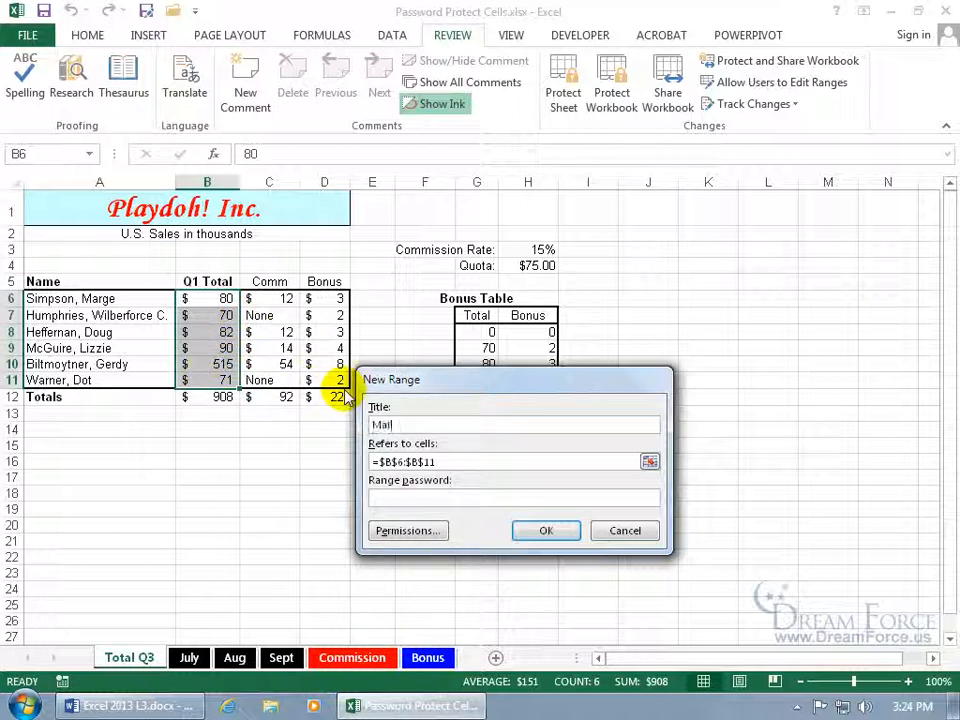
text(ge)
click(372, 461)
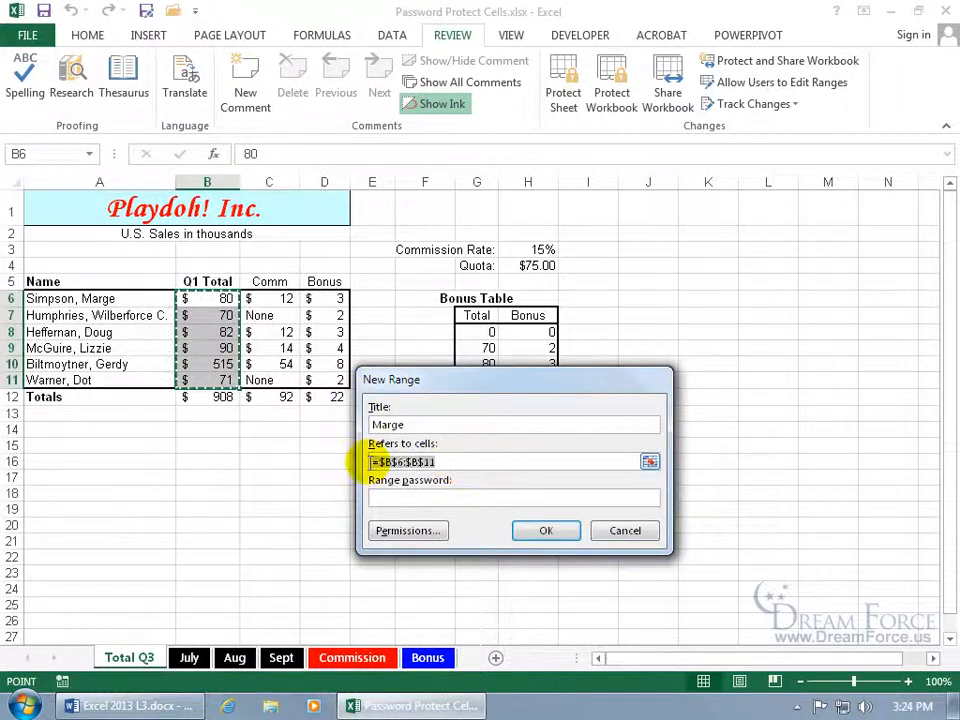
text(=)
click(210, 298)
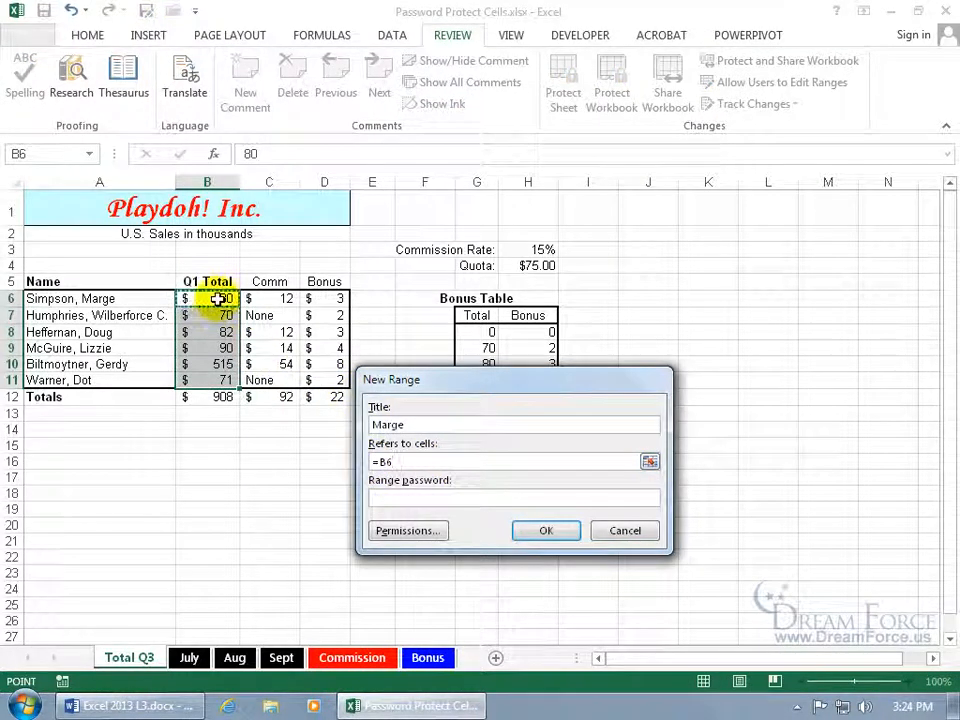
click(408, 498)
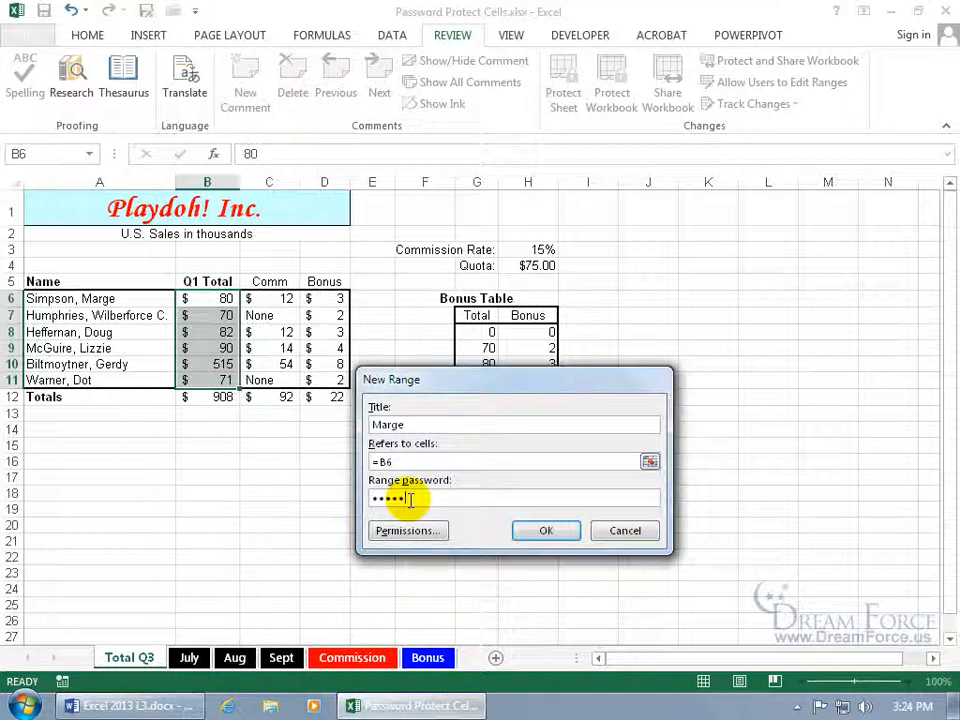
key(Return)
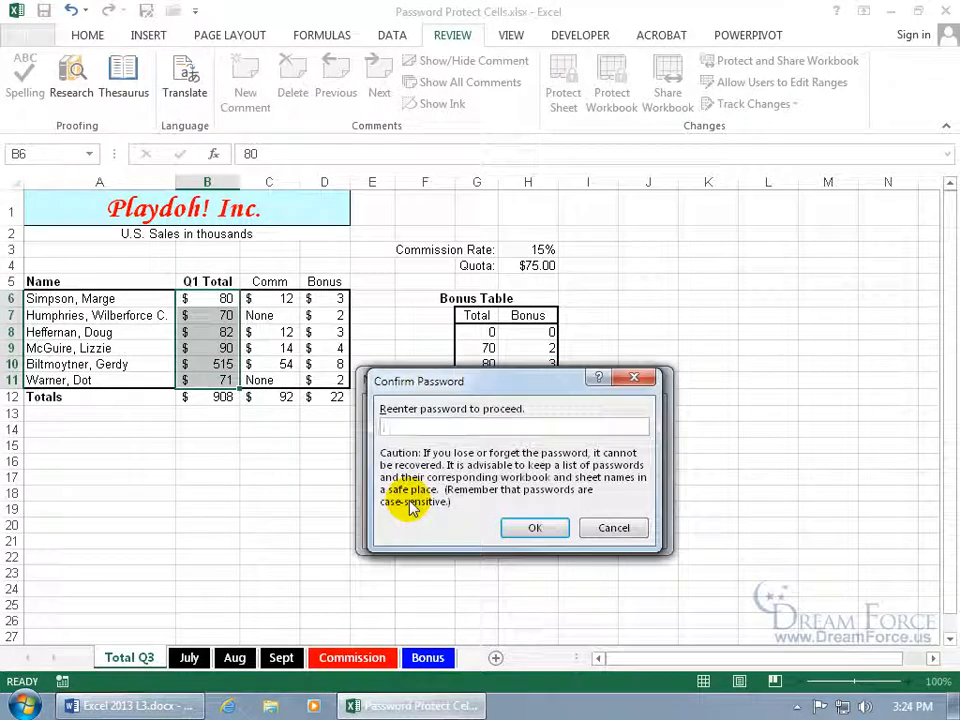
key(Return)
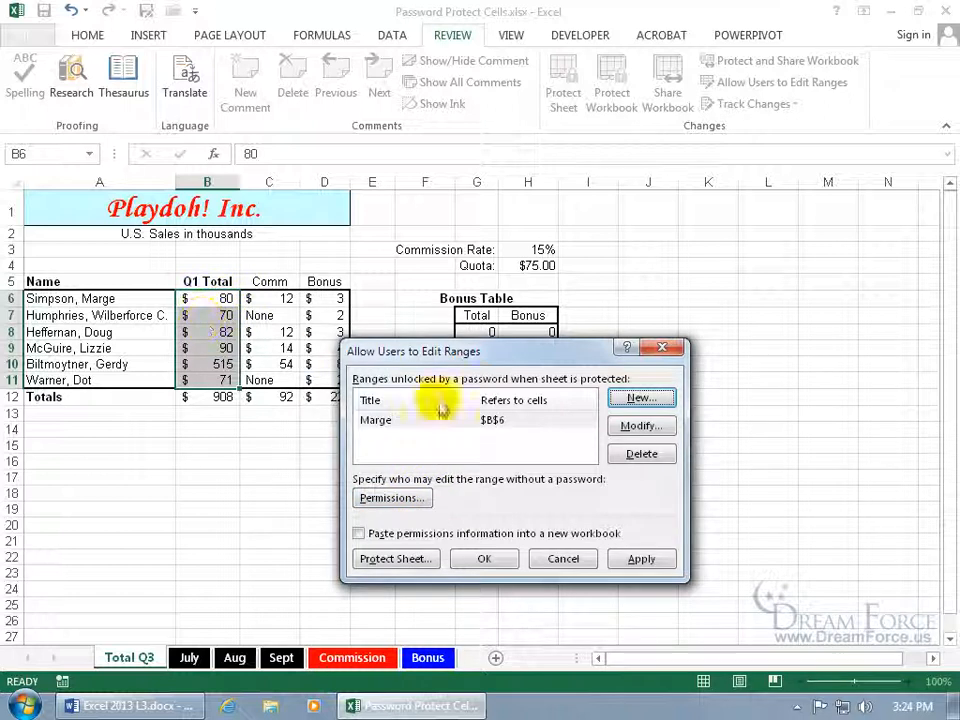
Add a second password-protected editable range for cell B7, titled with a salesperson's name
click(644, 398)
text(Humphries)
click(457, 458)
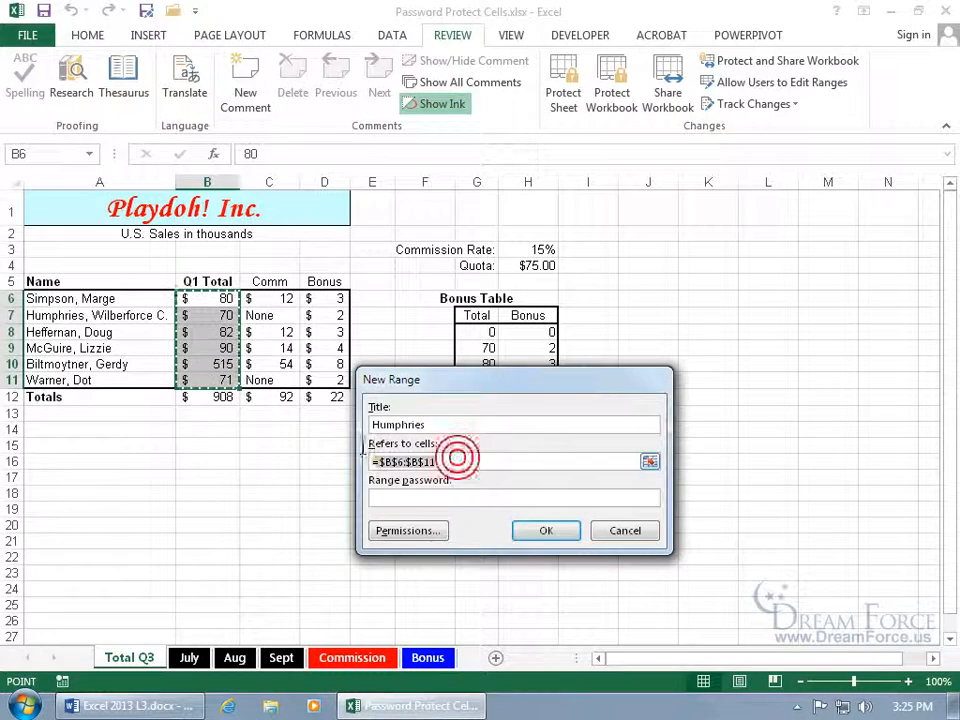
key(Delete)
click(226, 315)
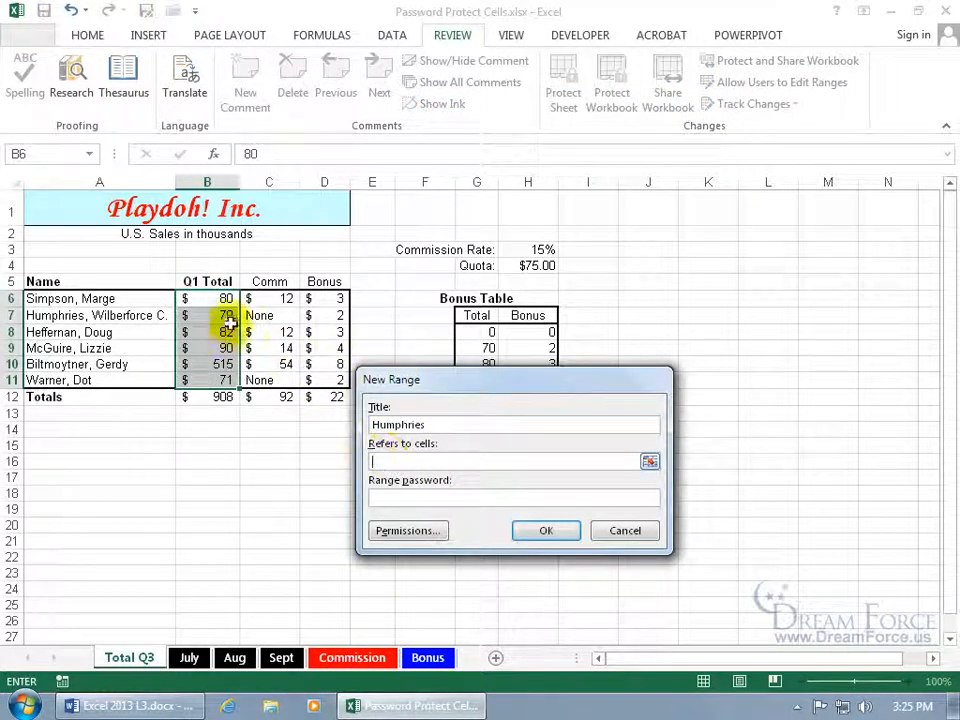
click(410, 495)
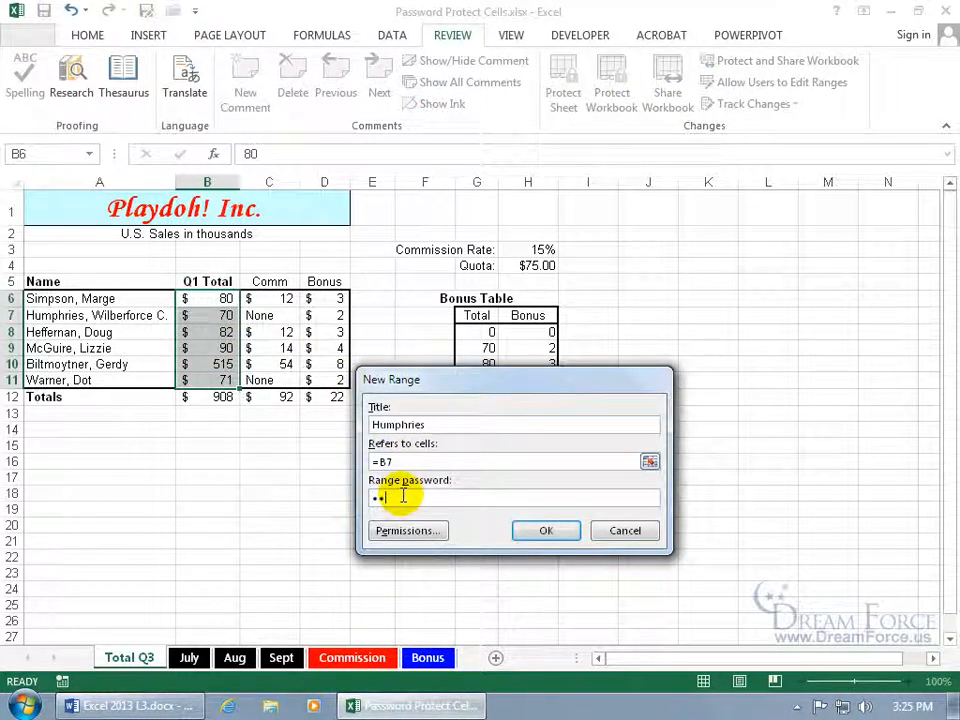
key(Return)
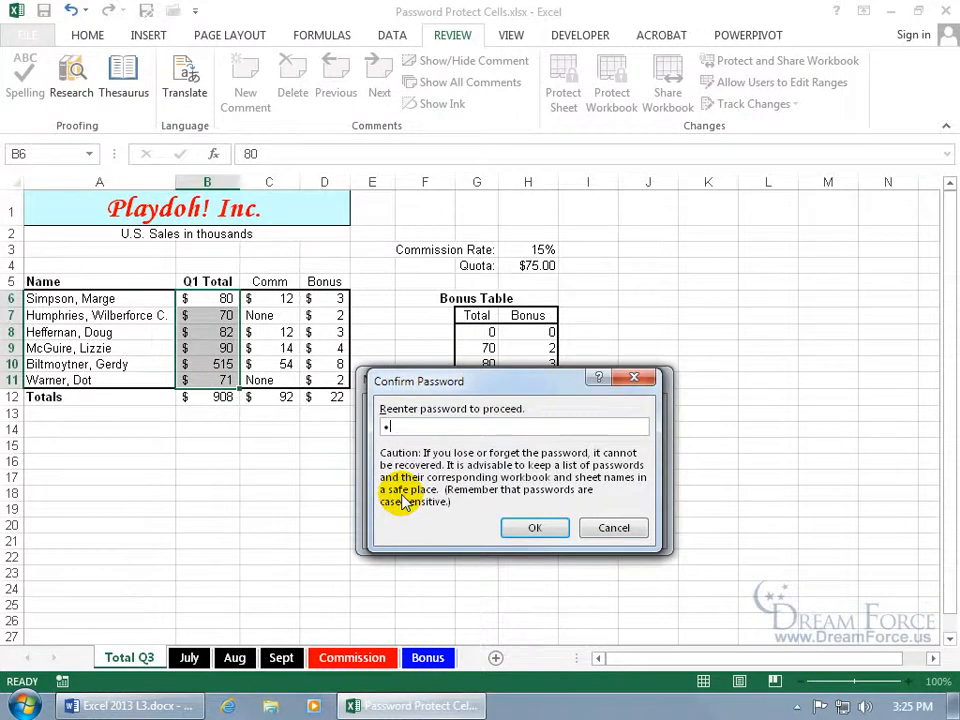
key(Return)
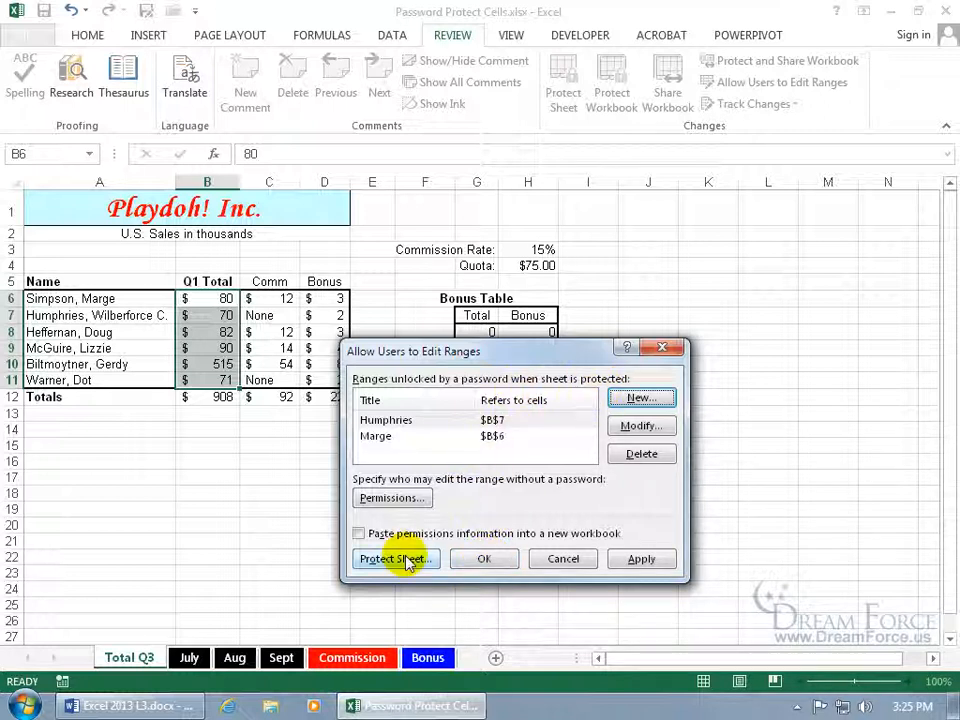
click(474, 558)
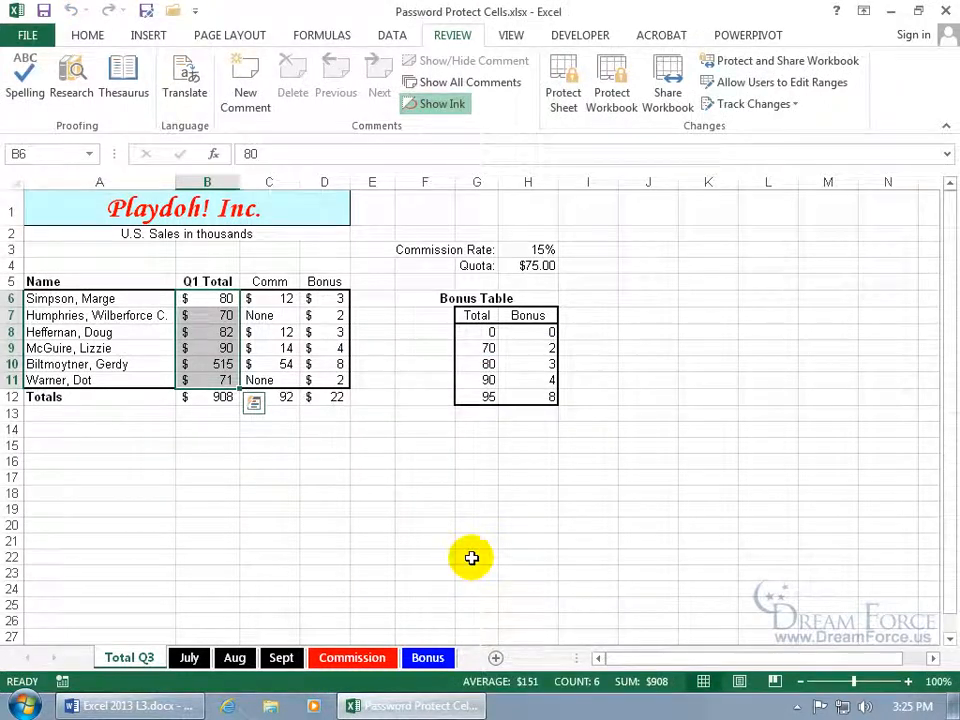
Protect the Total Q3 sheet with a confirmed password
right_click(133, 660)
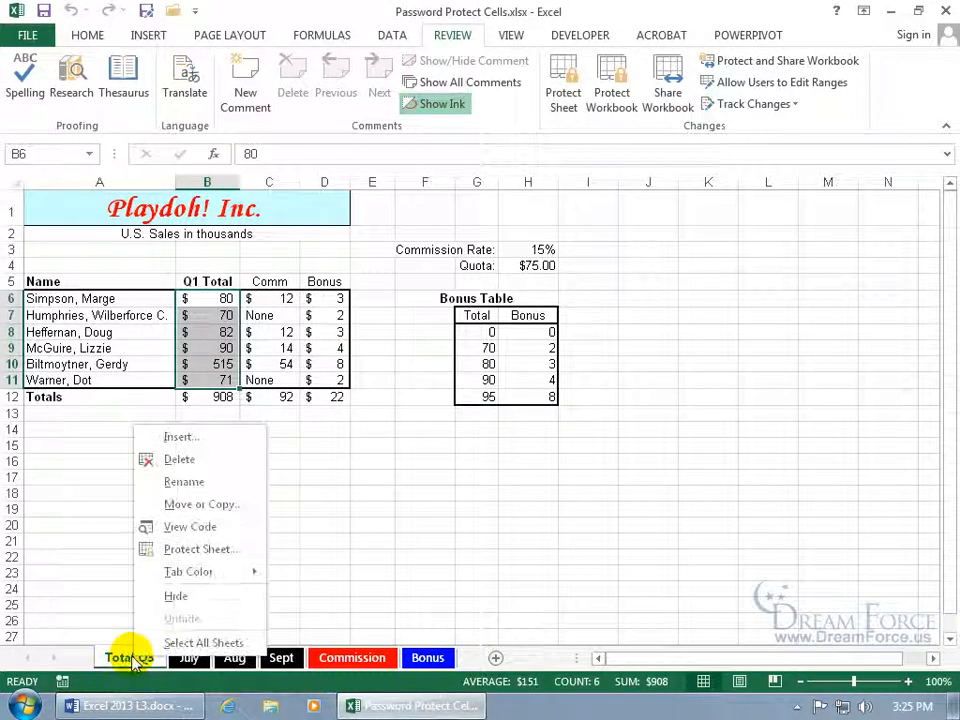
click(196, 549)
drag(150, 404, 440, 304)
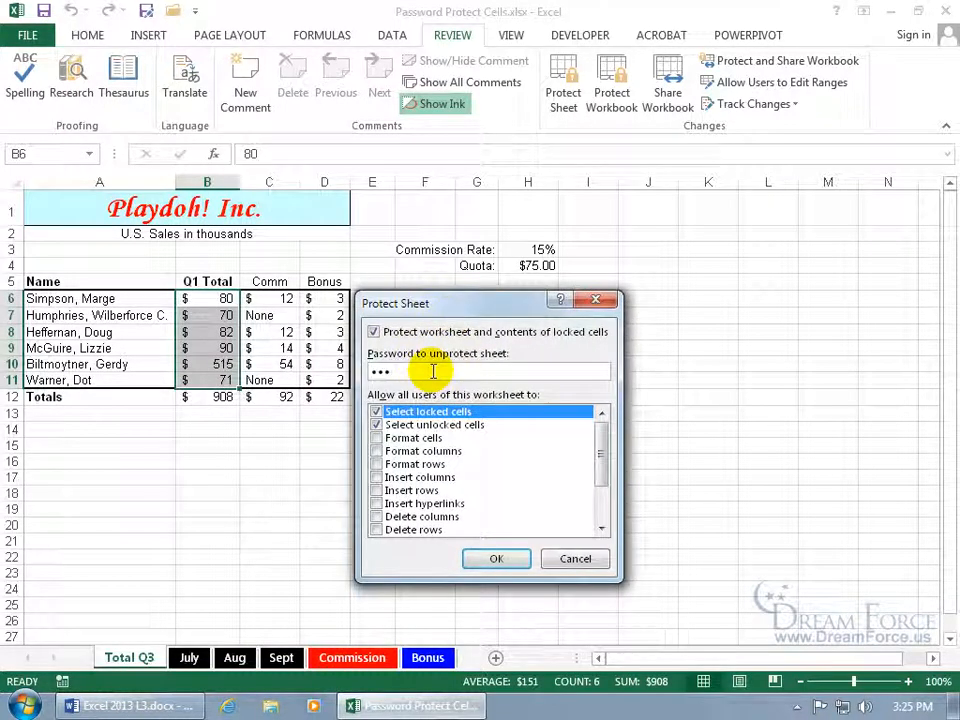
key(Return)
text(abc)
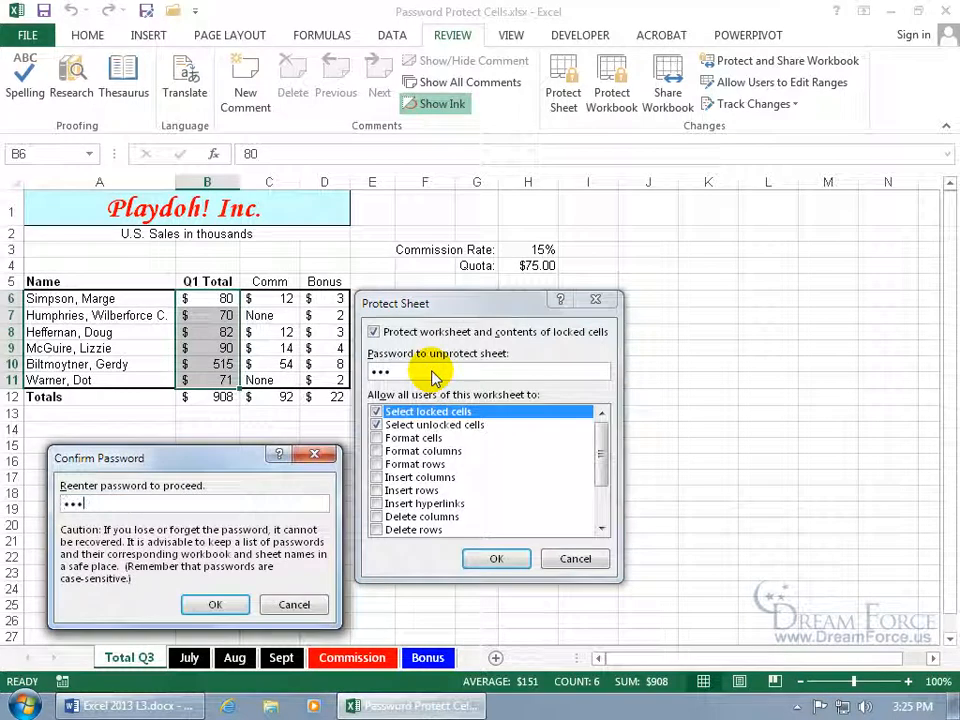
key(Return)
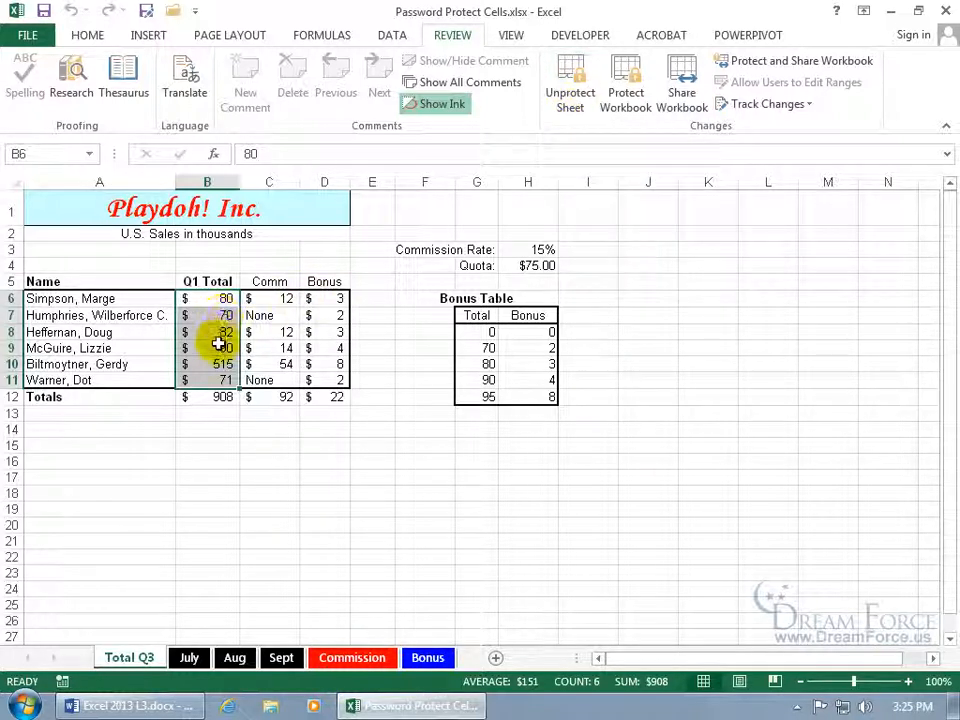
Try editing the commission formula in C6 and dismiss the protected-sheet warning
click(224, 299)
click(224, 315)
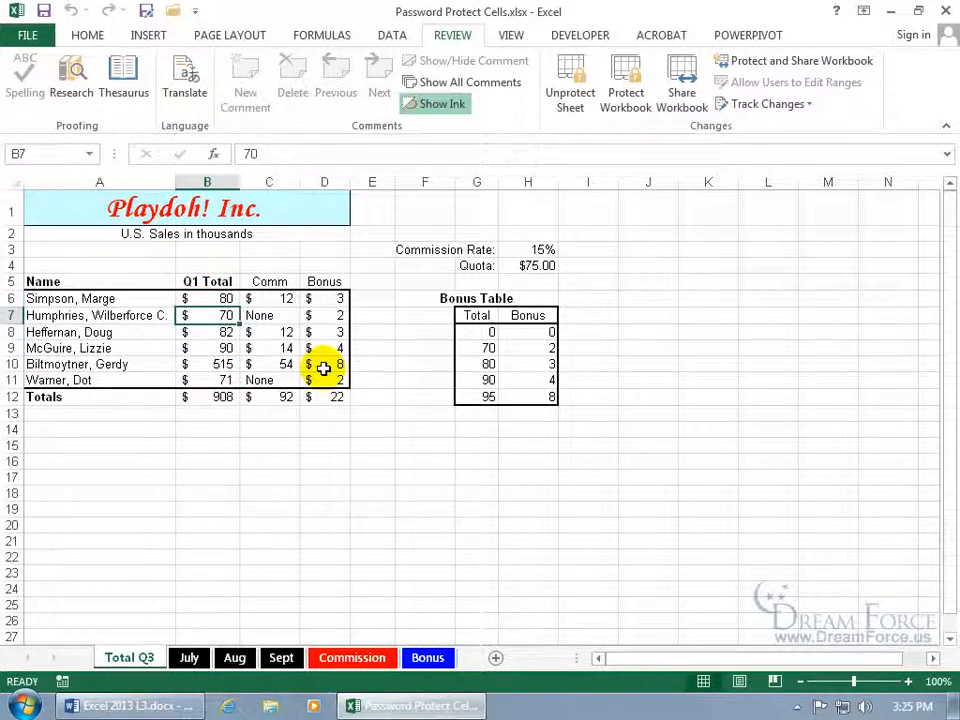
double_click(283, 300)
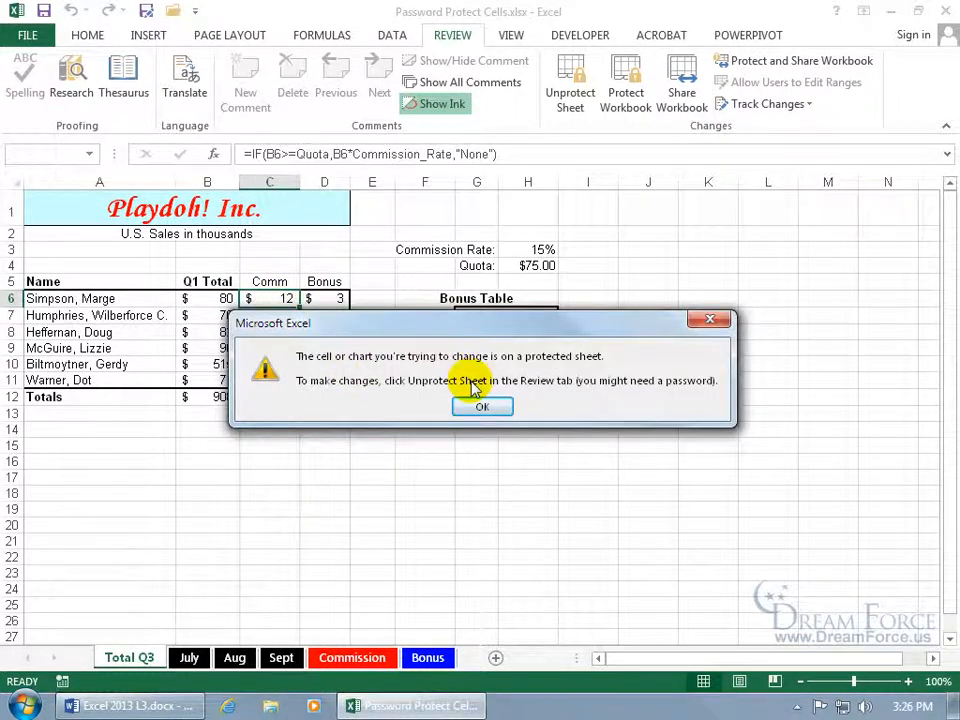
click(482, 406)
Unlock B6 with its range password and enter 90
ctrl+click(207, 299)
double_click(207, 299)
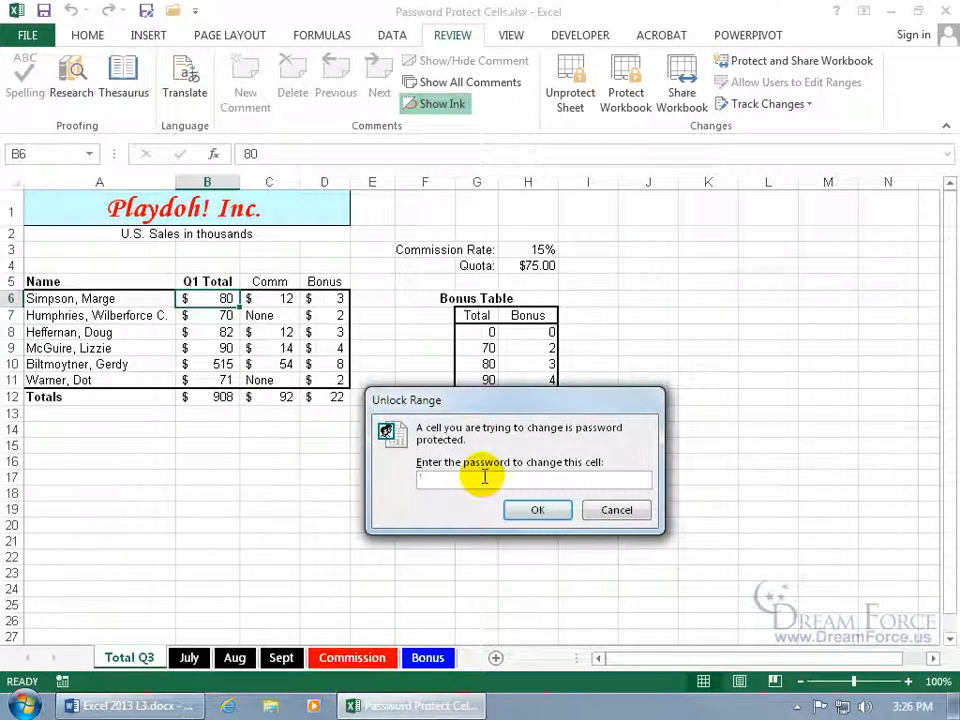
text(•••••)
key(Return)
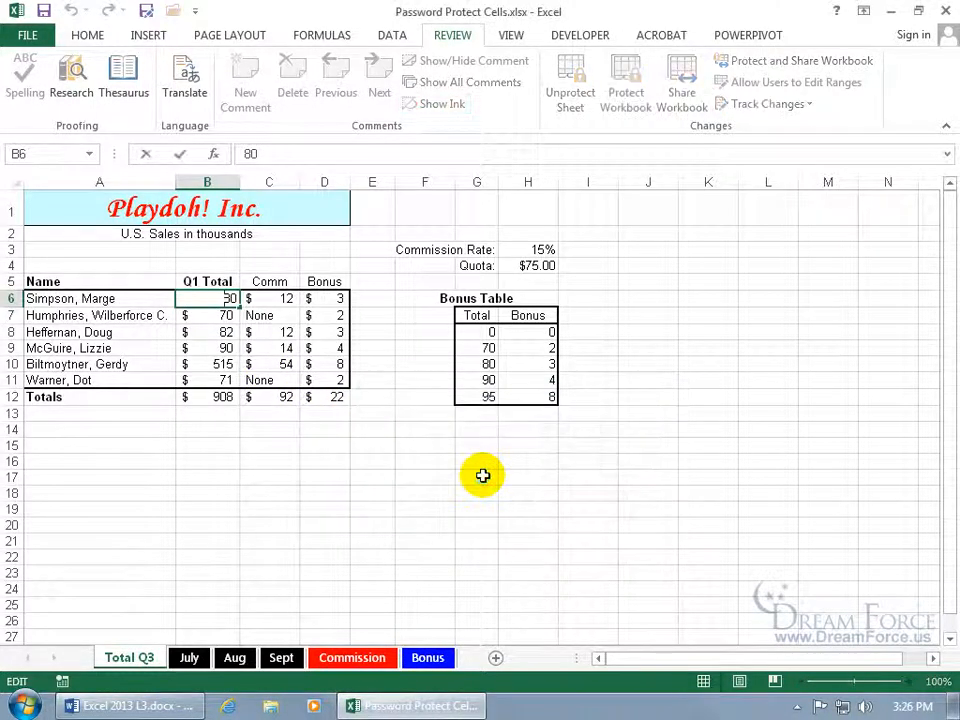
double_click(226, 298)
text(90)
key(Return)
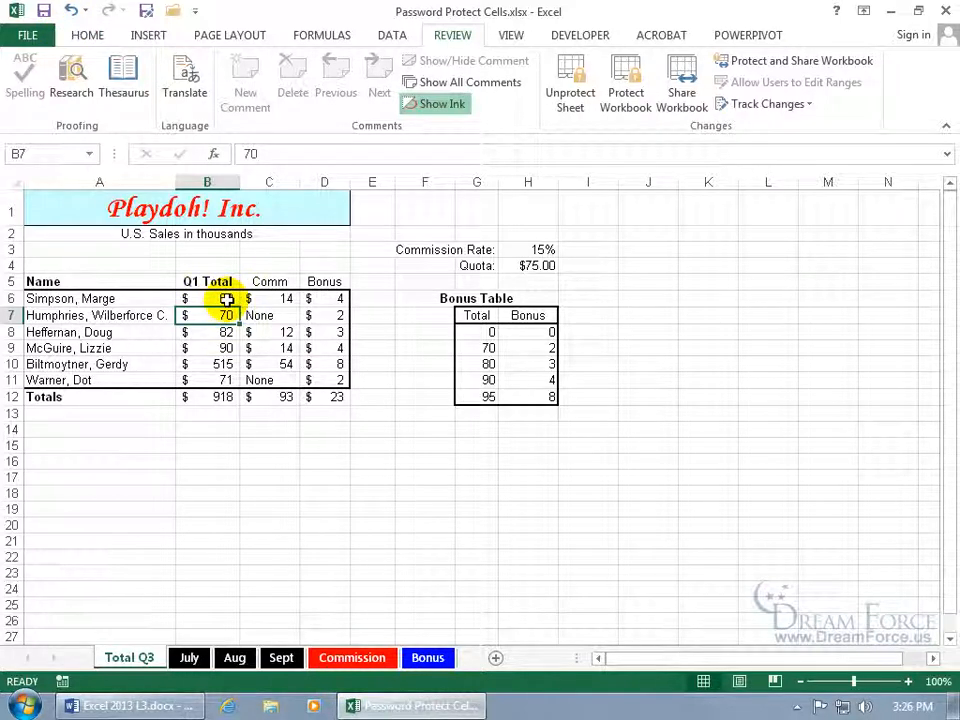
Change B6 to 100 and close the workbook
double_click(228, 299)
key(BackSpace)
key(BackSpace)
text(100)
key(Return)
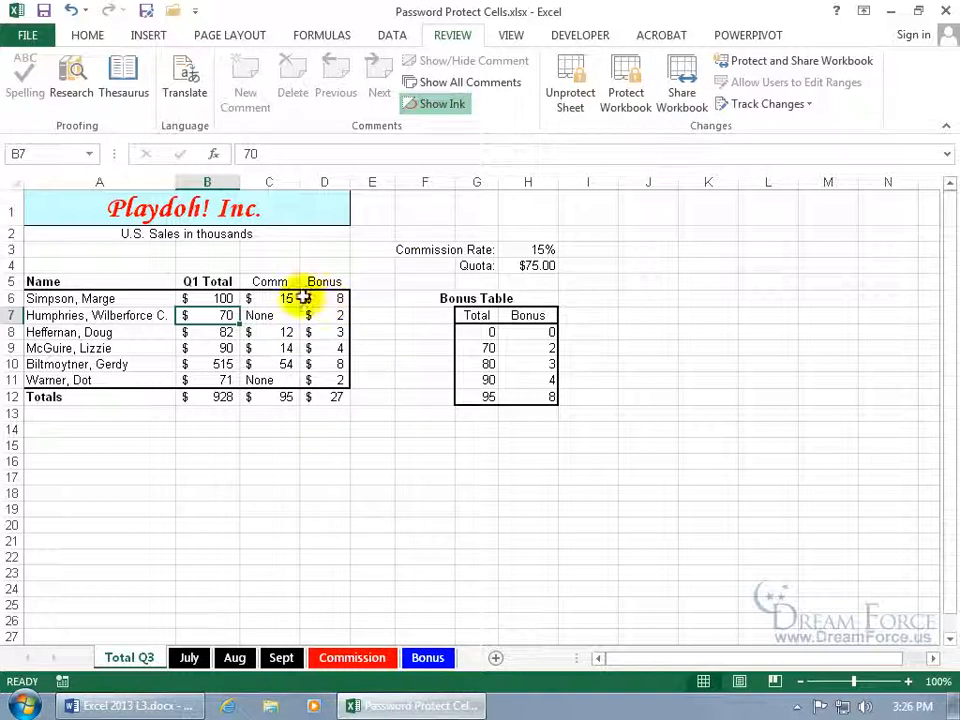
click(226, 299)
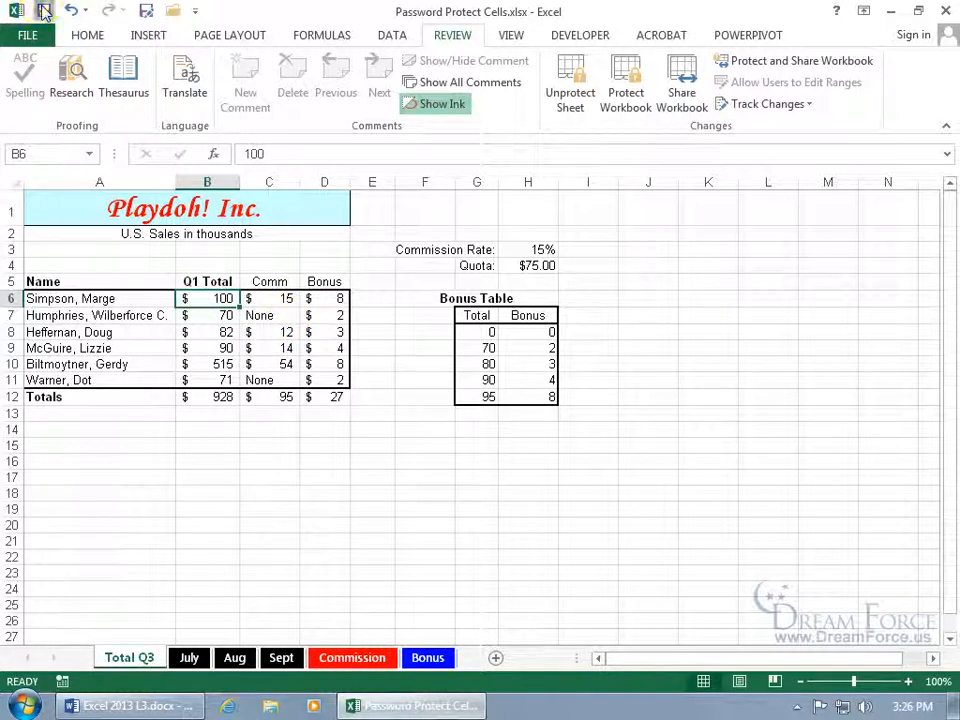
click(943, 11)
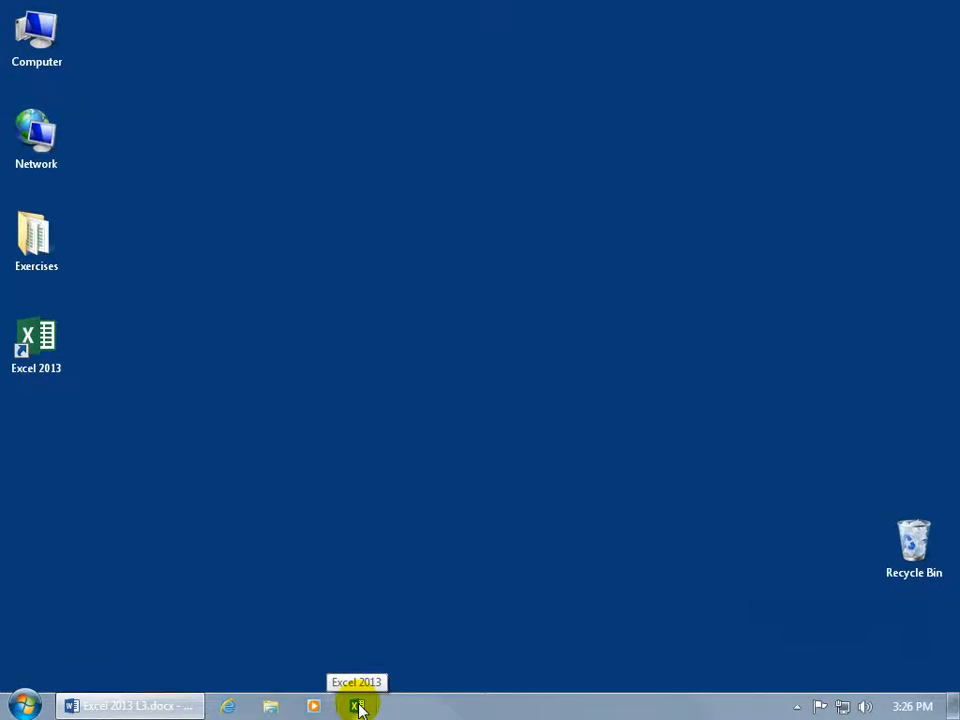
Reopen Password Protect Cells.xlsx from the taskbar's recent files, cancelling B6's unlock prompt
right_click(358, 707)
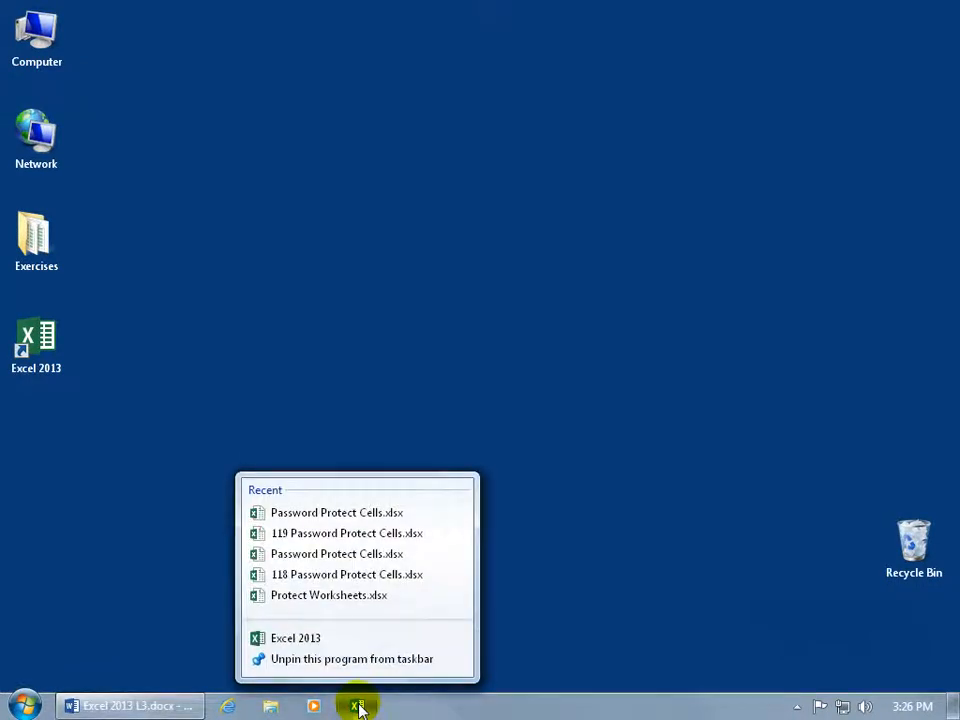
click(386, 514)
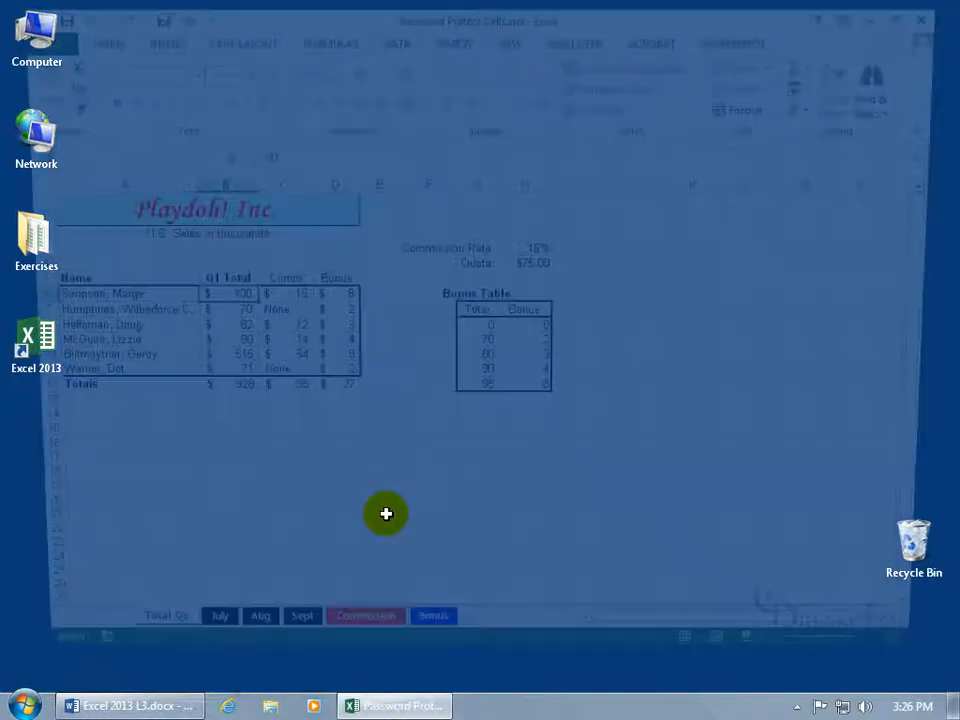
double_click(222, 299)
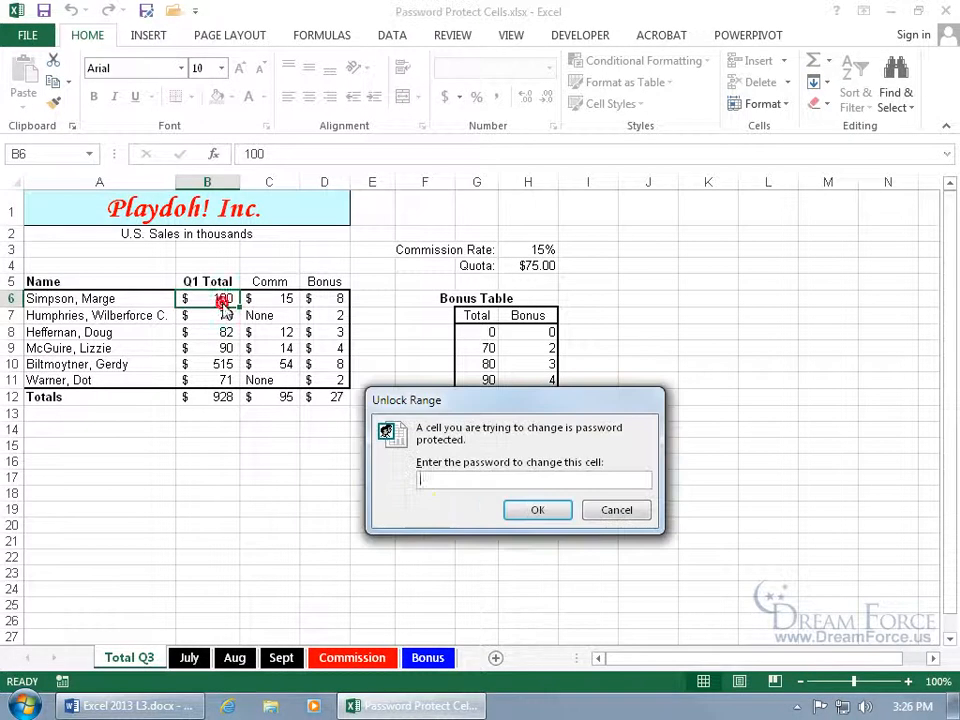
click(612, 510)
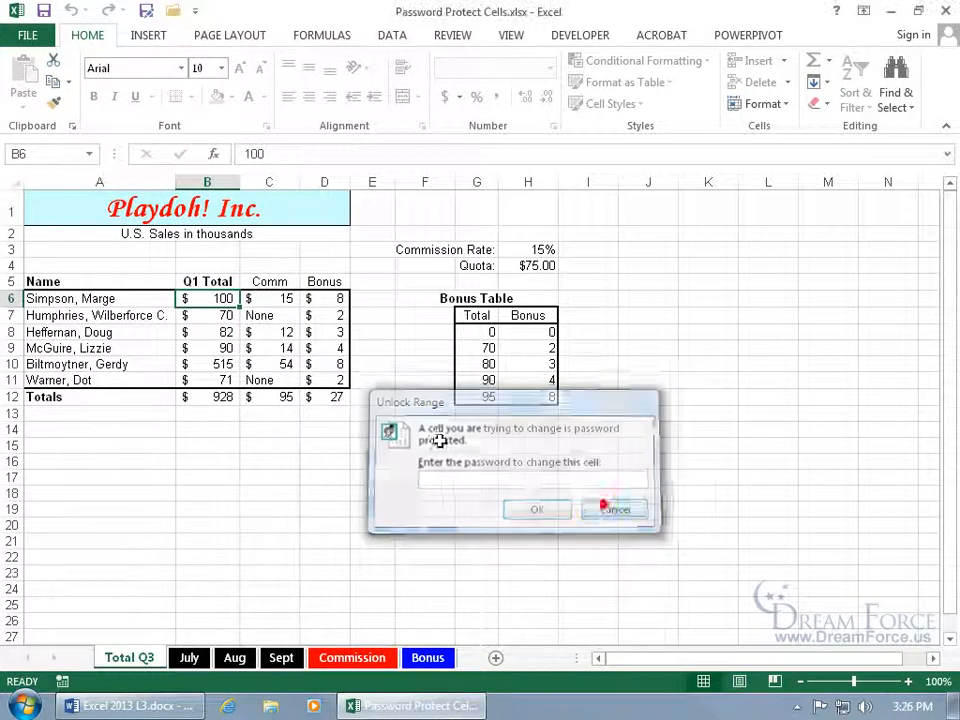
Unlock B7 with its range password, change 70 to 80, and save
double_click(213, 316)
text(123)
key(Return)
key(Delete)
text(8)
key(Return)
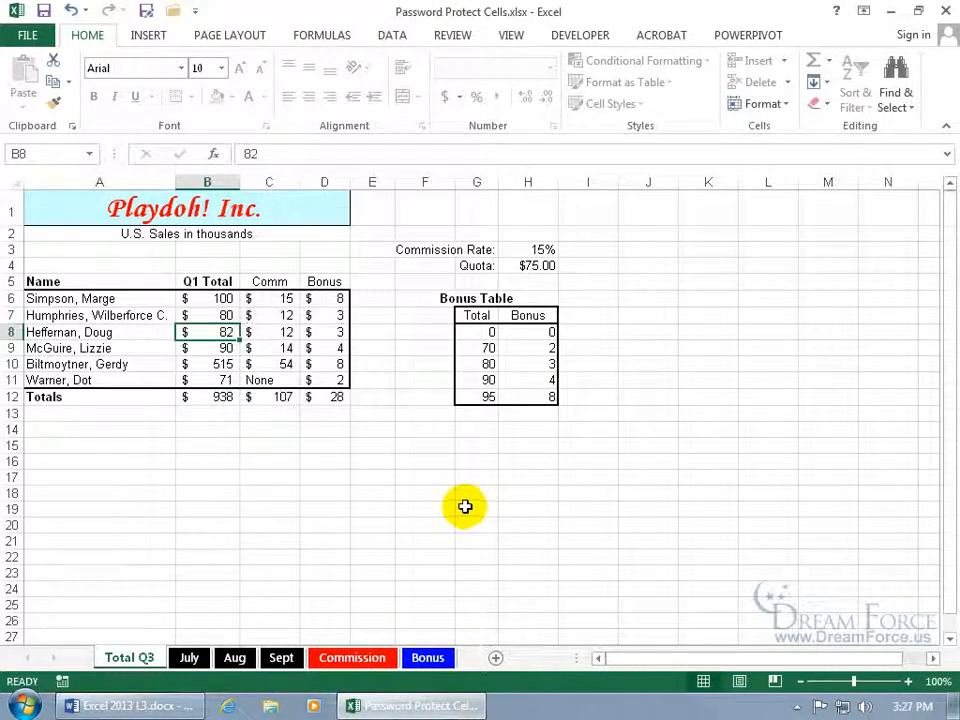
click(44, 12)
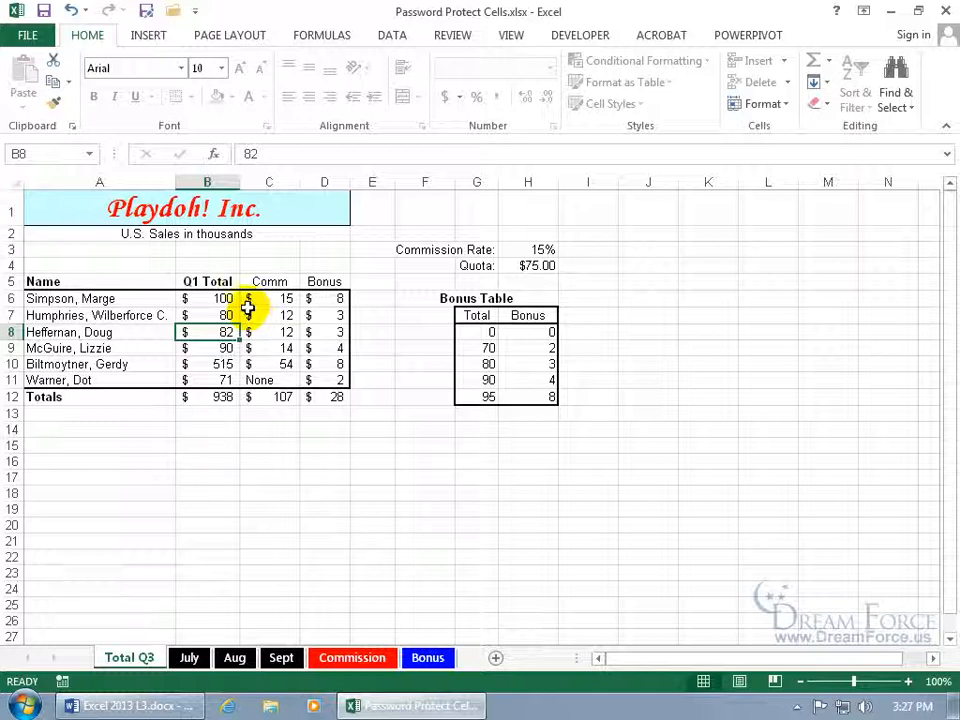
Unprotect the Total Q3 sheet
click(452, 36)
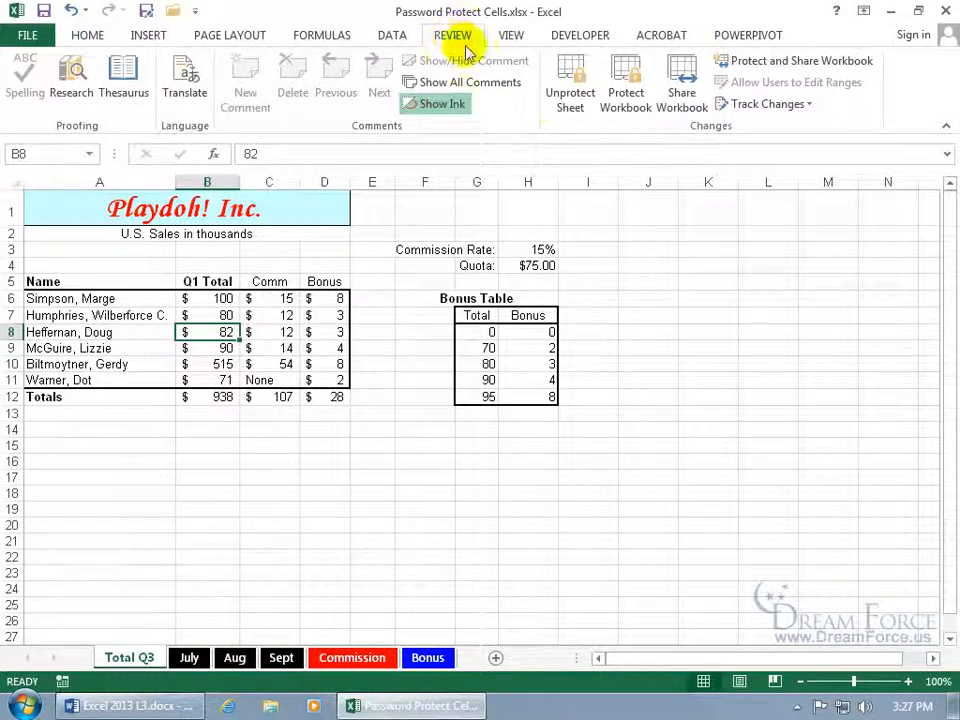
click(572, 98)
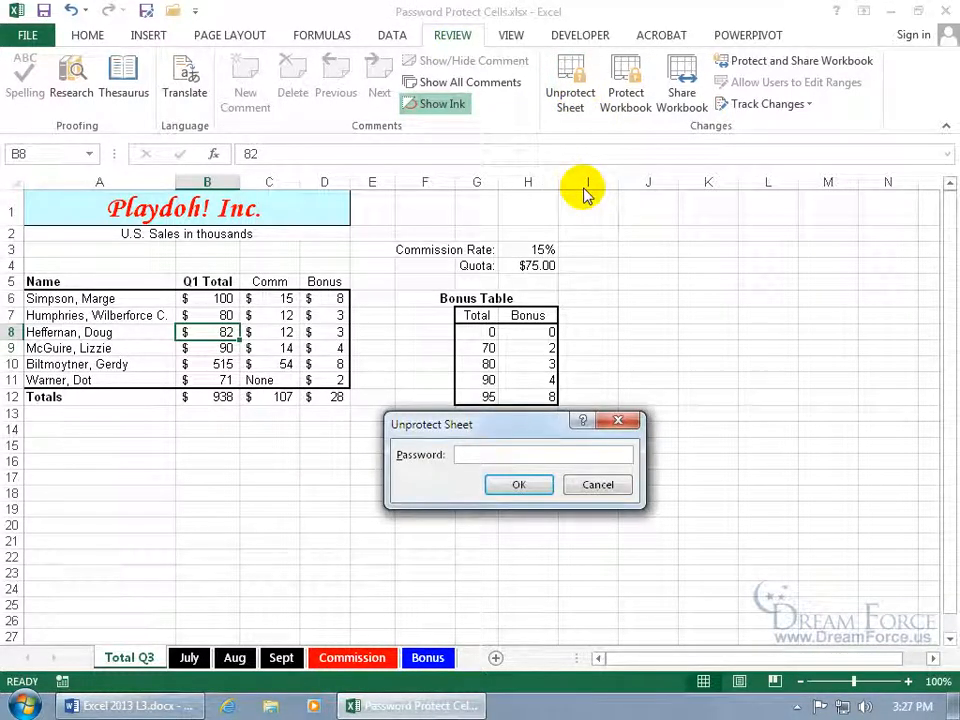
key(Return)
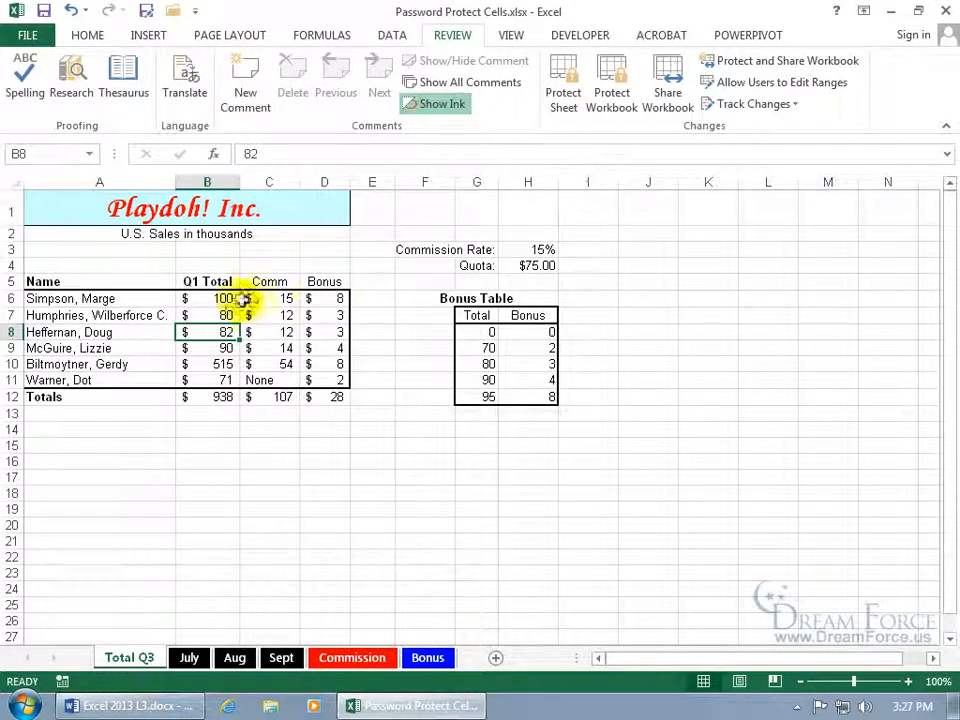
Delete the editable ranges for B7 and B6 and confirm the changes
click(796, 88)
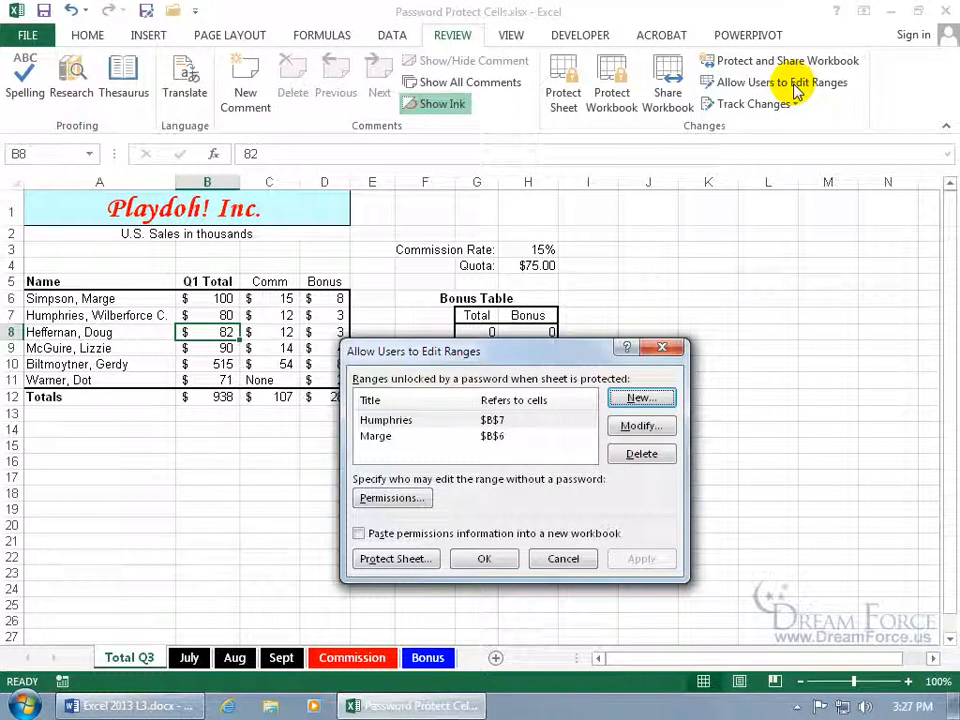
click(405, 421)
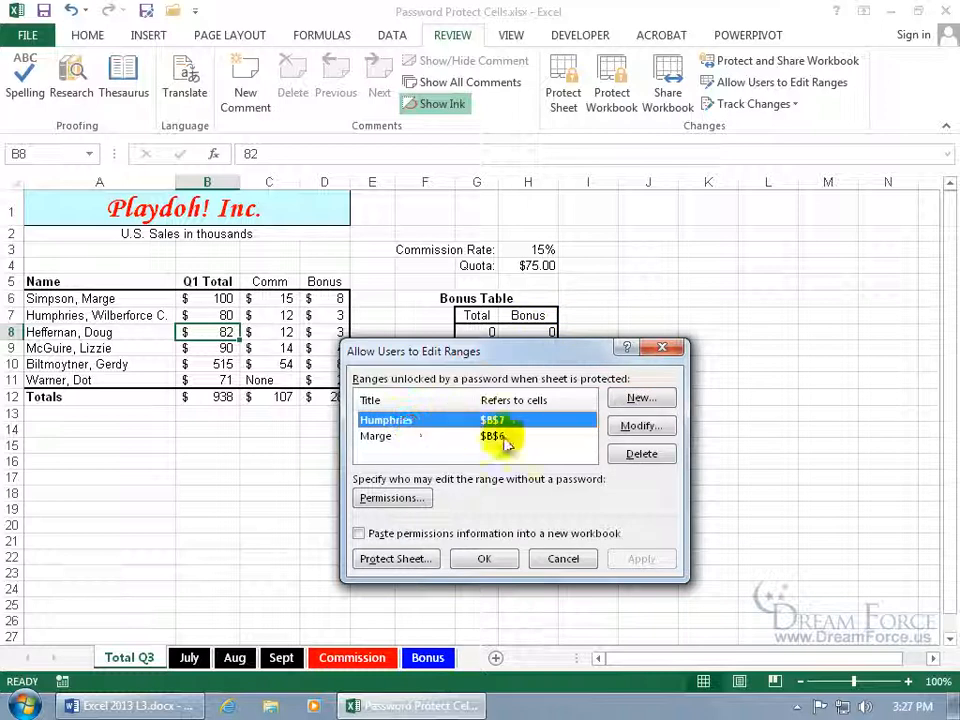
click(641, 454)
click(639, 425)
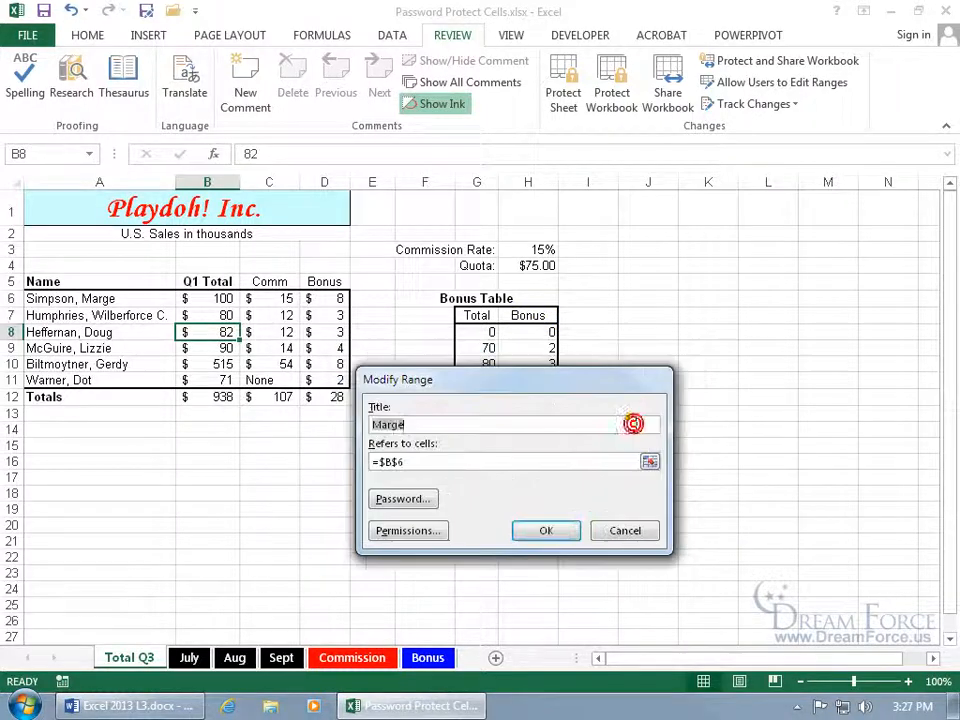
click(621, 529)
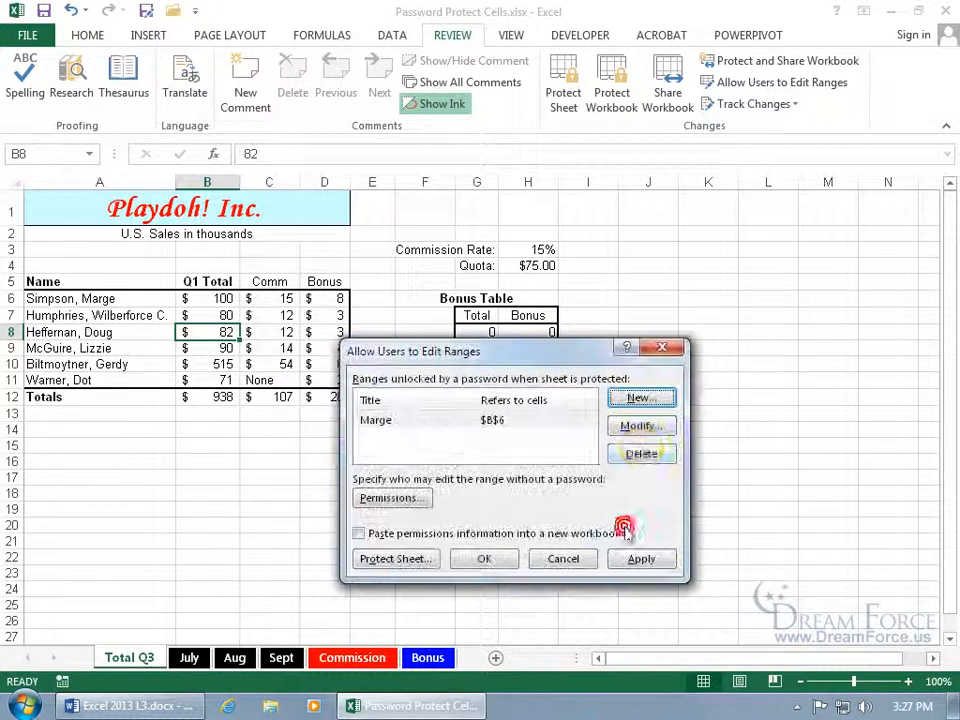
click(641, 454)
click(485, 558)
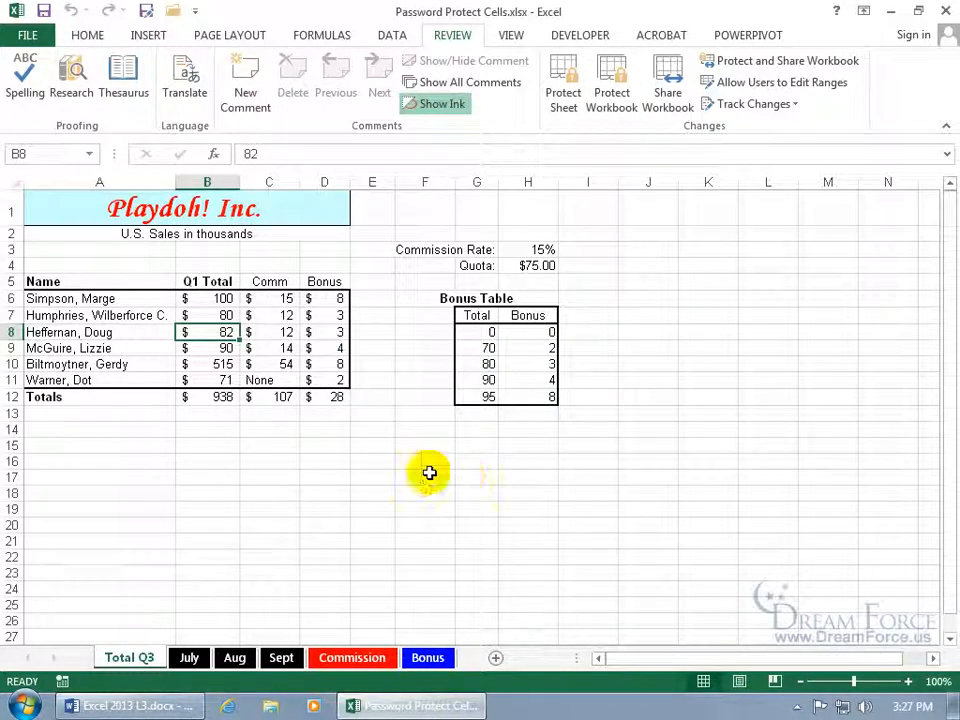
click(222, 300)
Check B6's Locked setting on the Format Cells Protection tab and close without changes
right_click(220, 299)
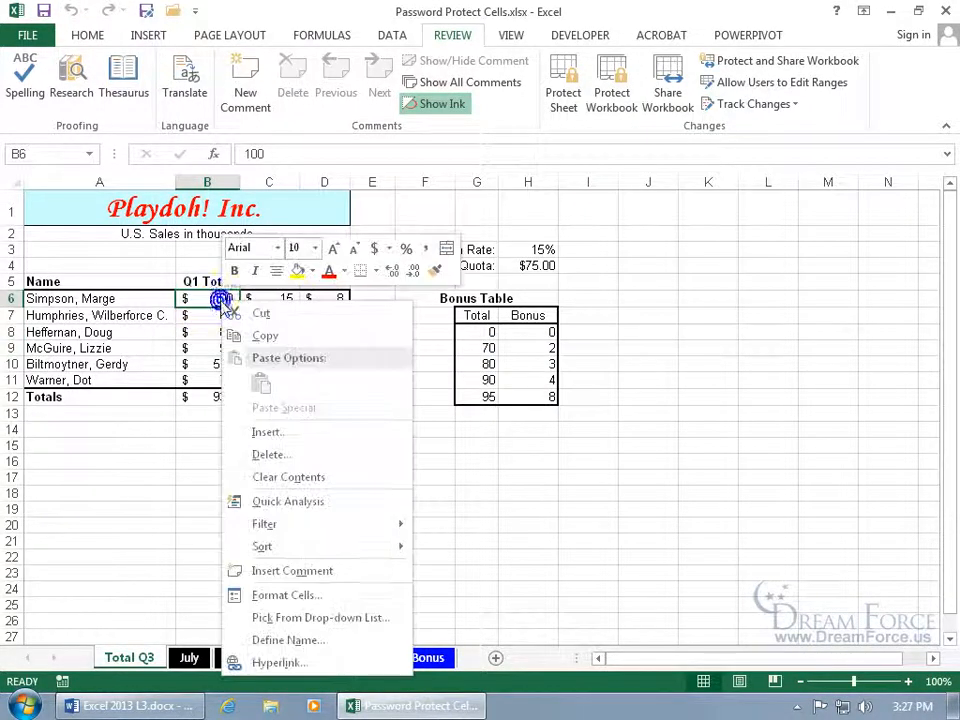
click(291, 594)
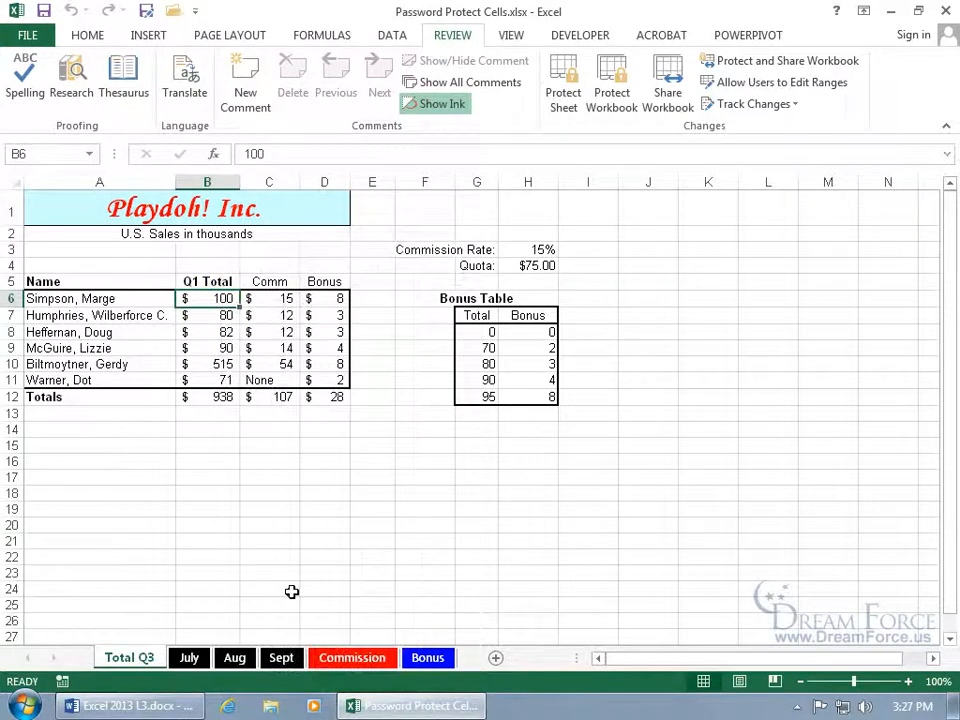
click(355, 301)
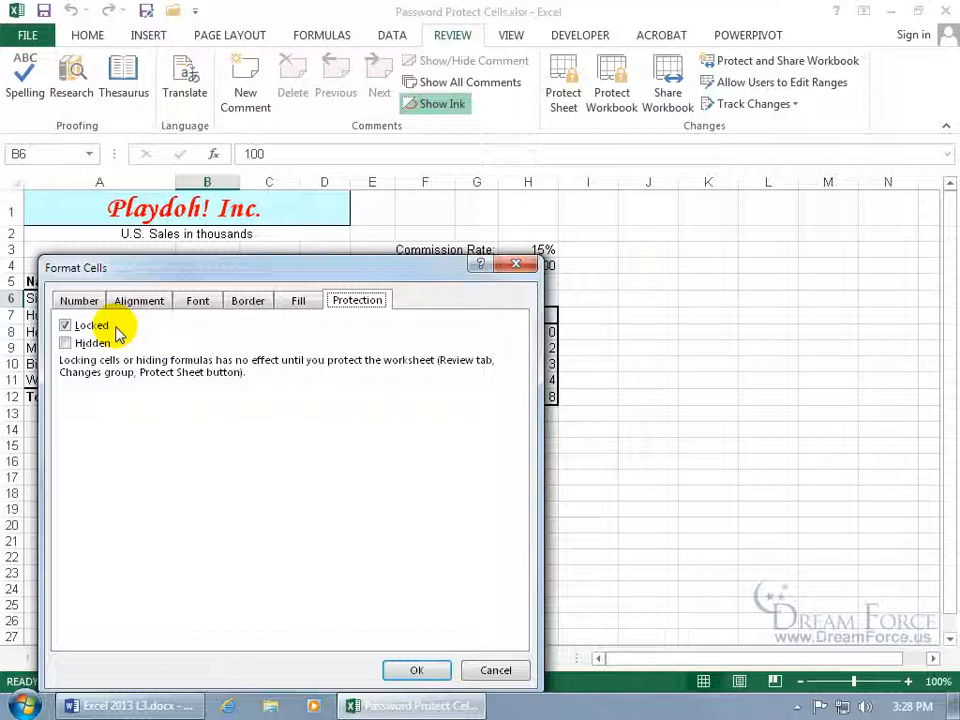
click(505, 264)
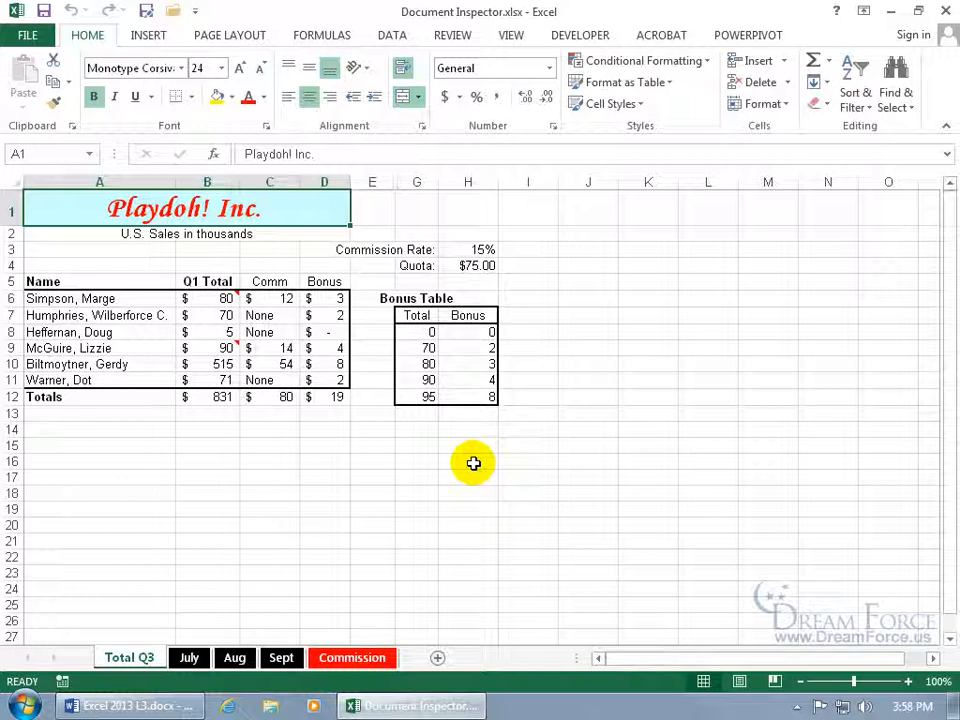
View all document properties on the Info page, then return to the Total Q3 sheet
mouse_move(220, 347)
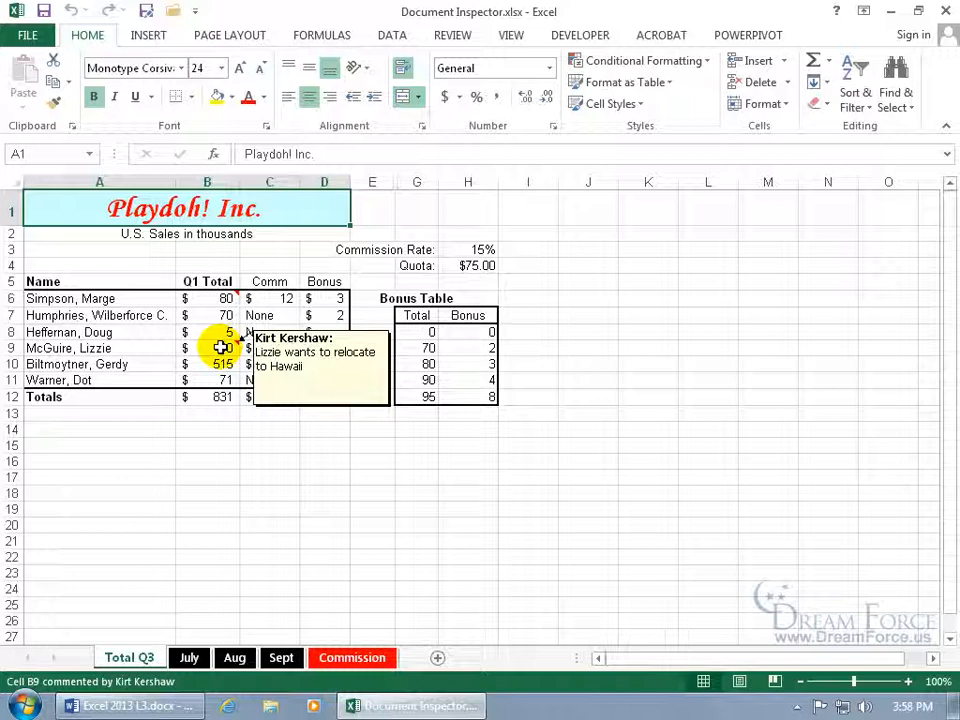
click(29, 36)
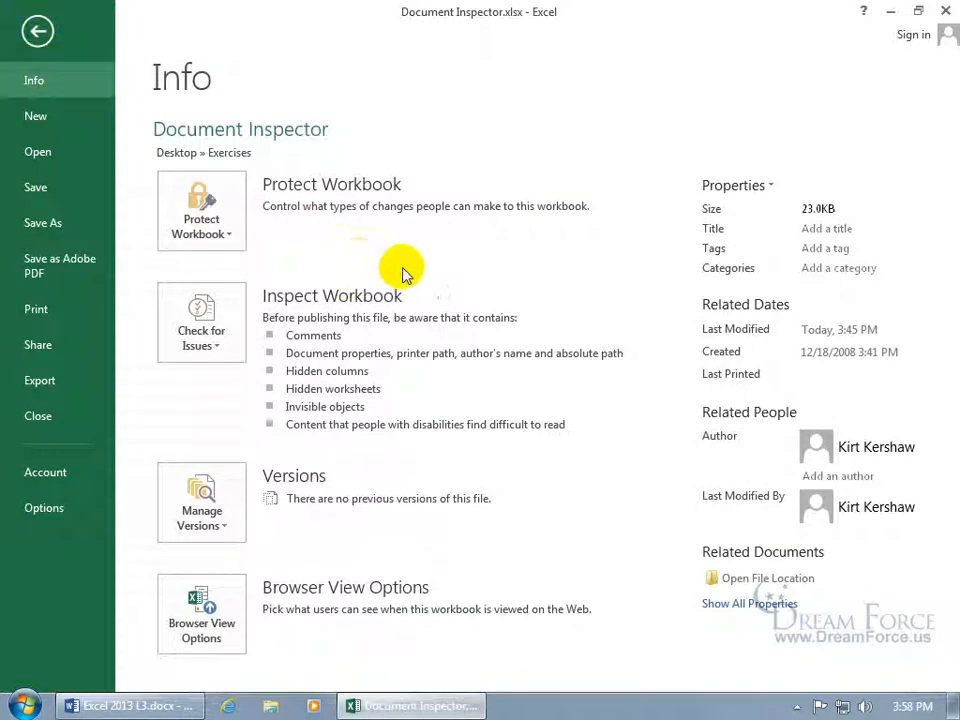
click(786, 605)
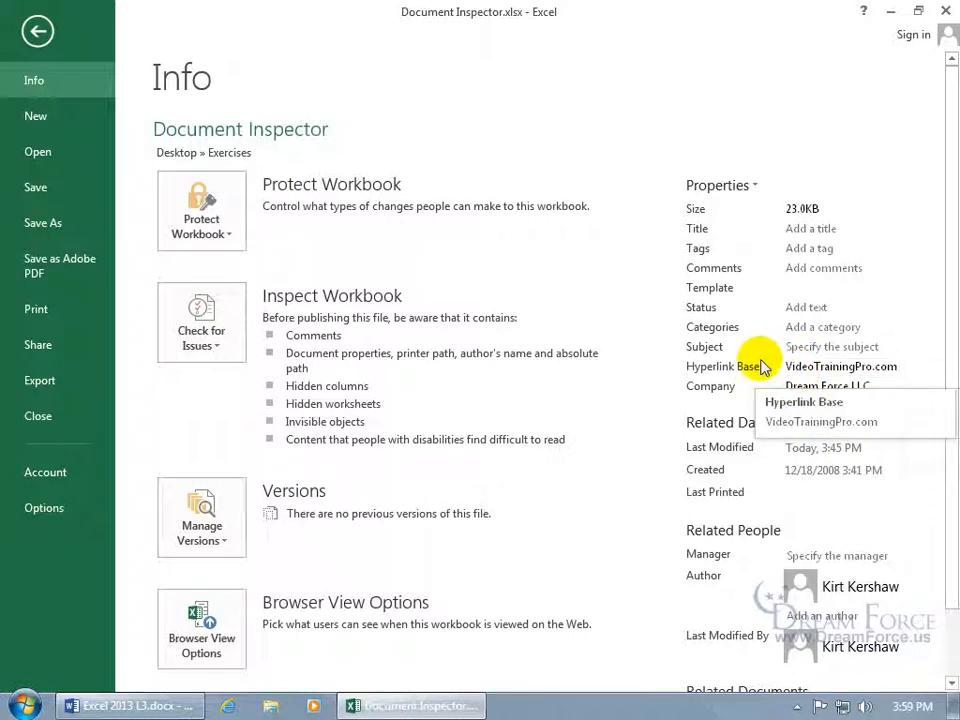
click(30, 29)
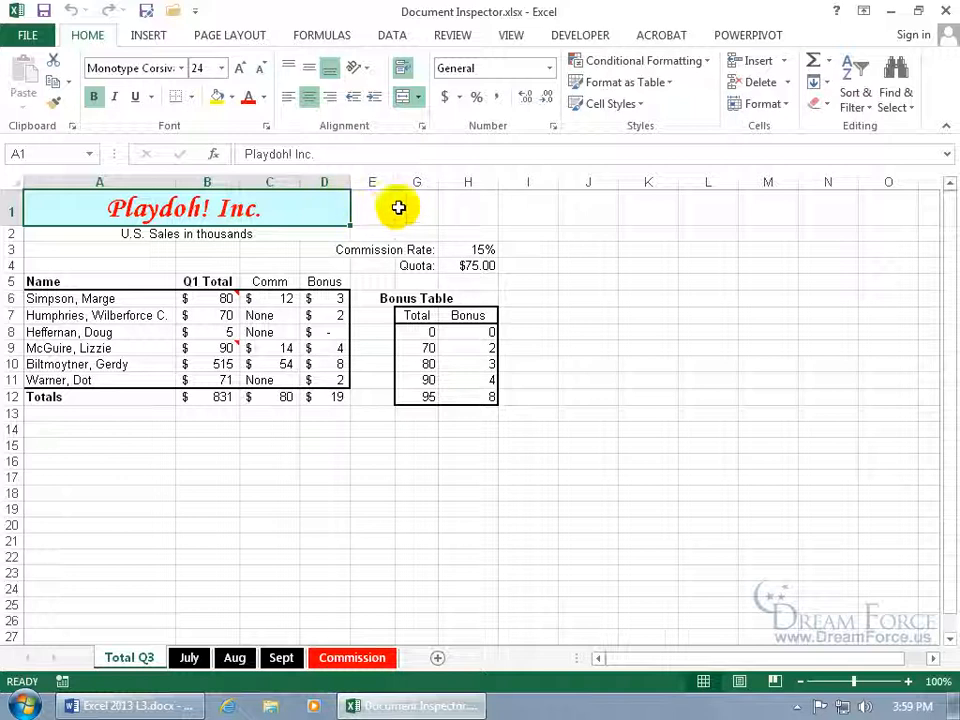
Unhide column F between E and G, then undo so it stays hidden
drag(373, 181, 413, 182)
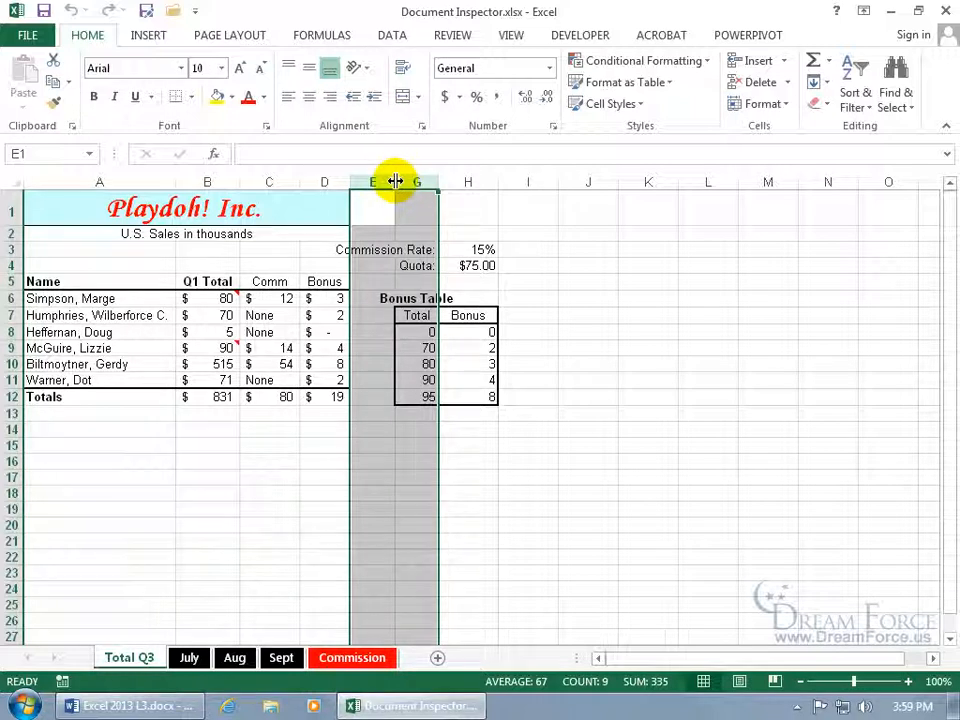
right_click(383, 185)
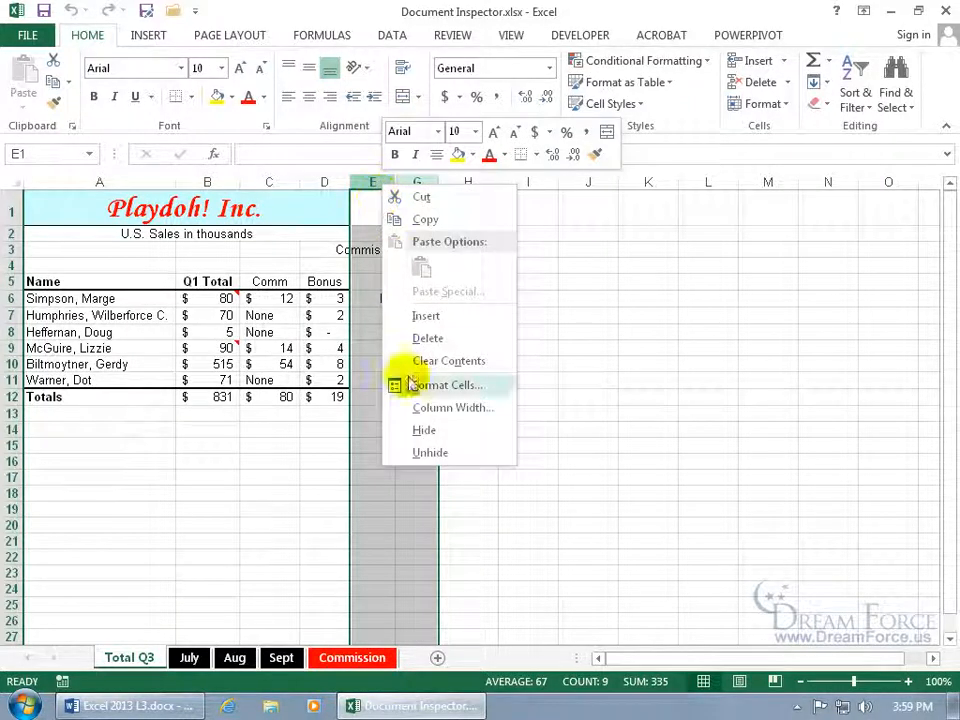
click(430, 453)
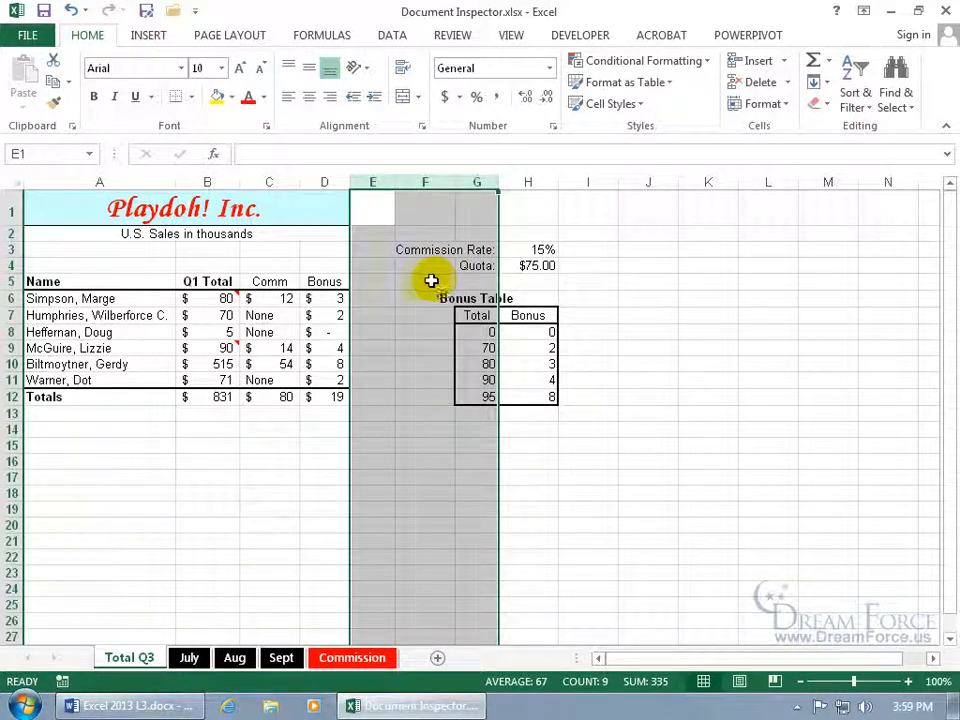
click(71, 10)
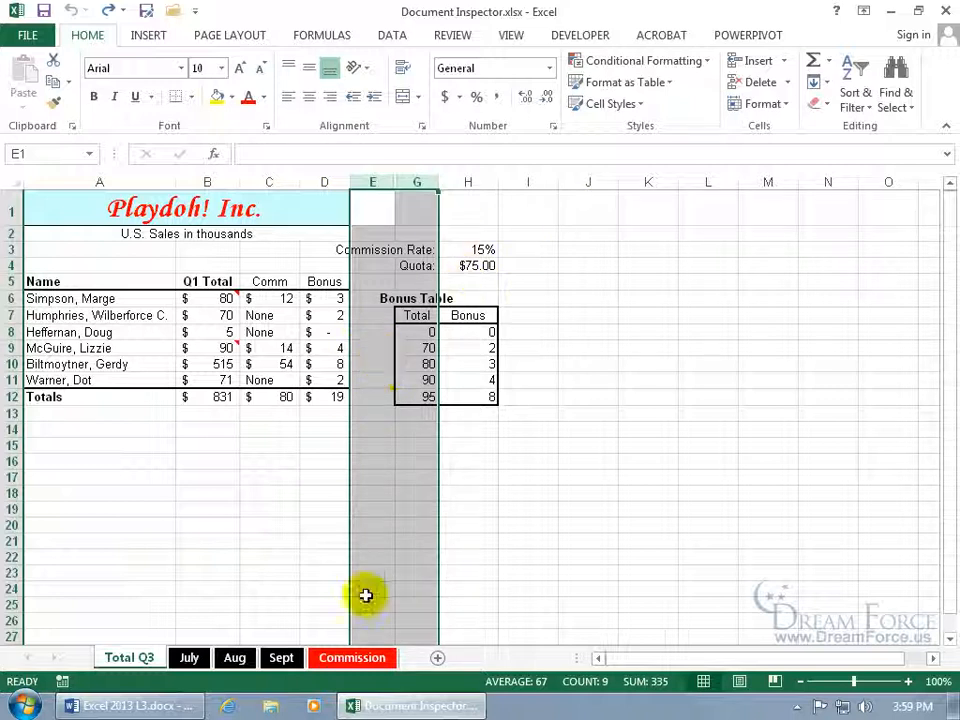
Check the hidden Bonus sheet in the Unhide list without unhiding it, then open the Info page
right_click(350, 658)
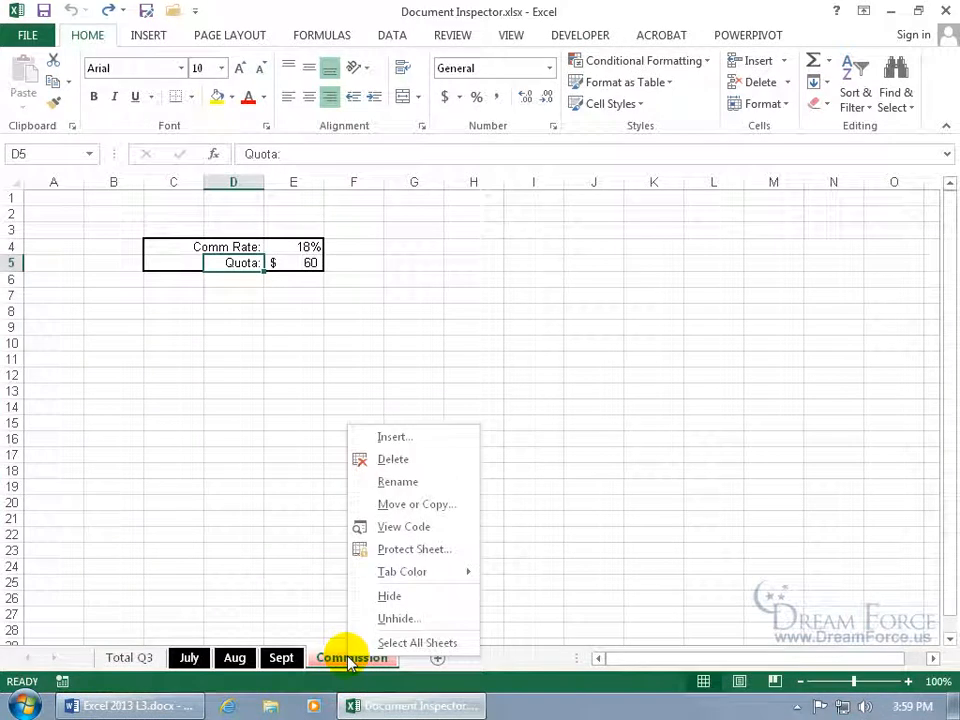
click(380, 620)
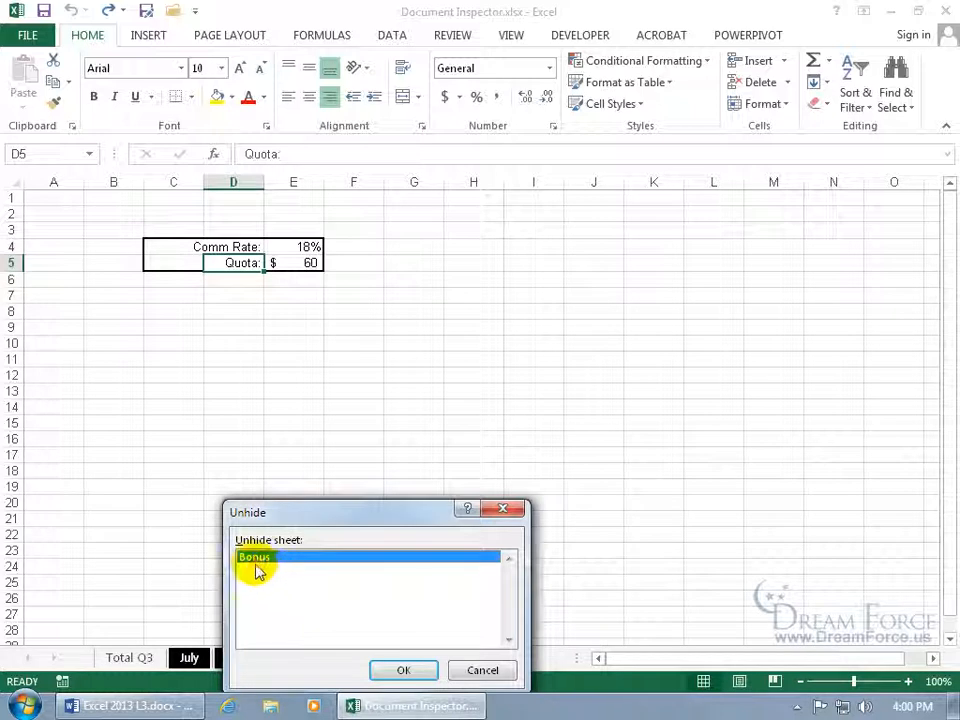
click(486, 671)
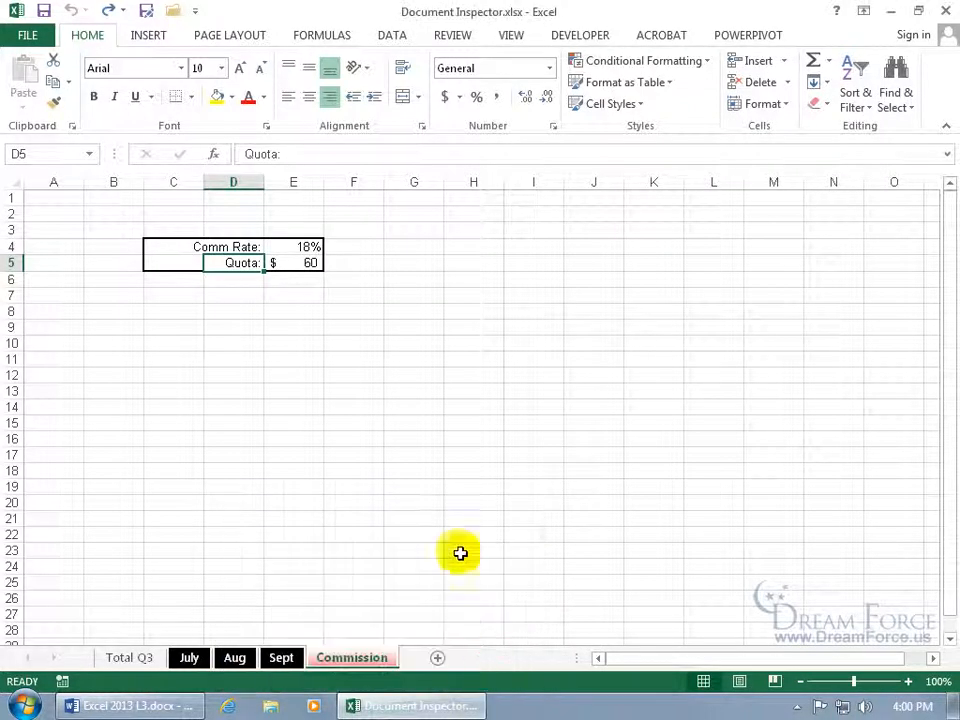
click(30, 37)
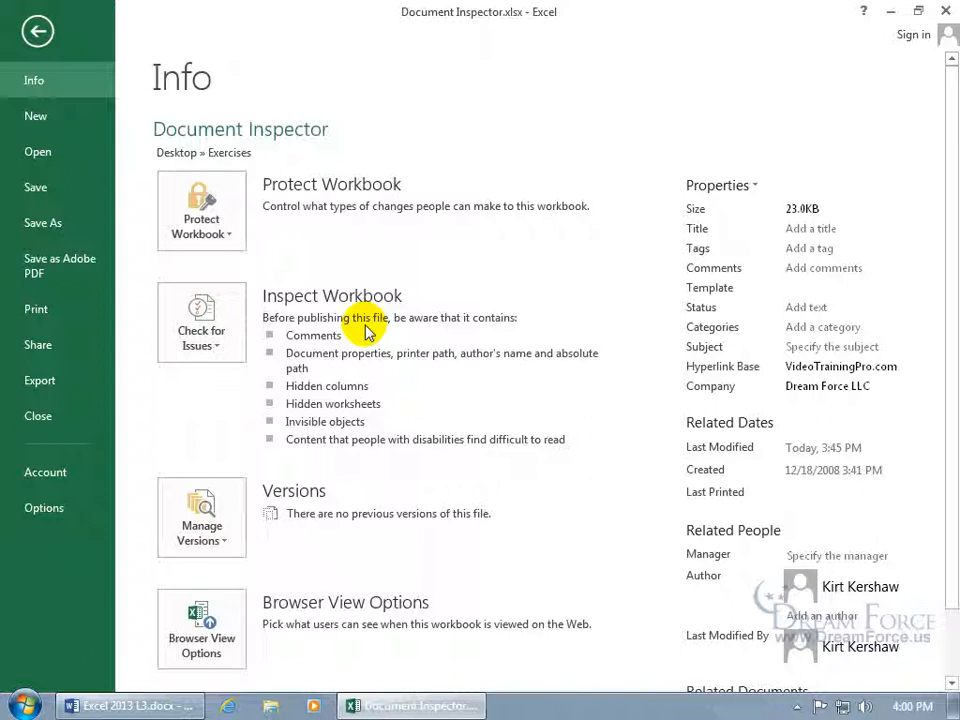
Save the workbook and run the Document Inspector on all content types
mouse_move(435, 326)
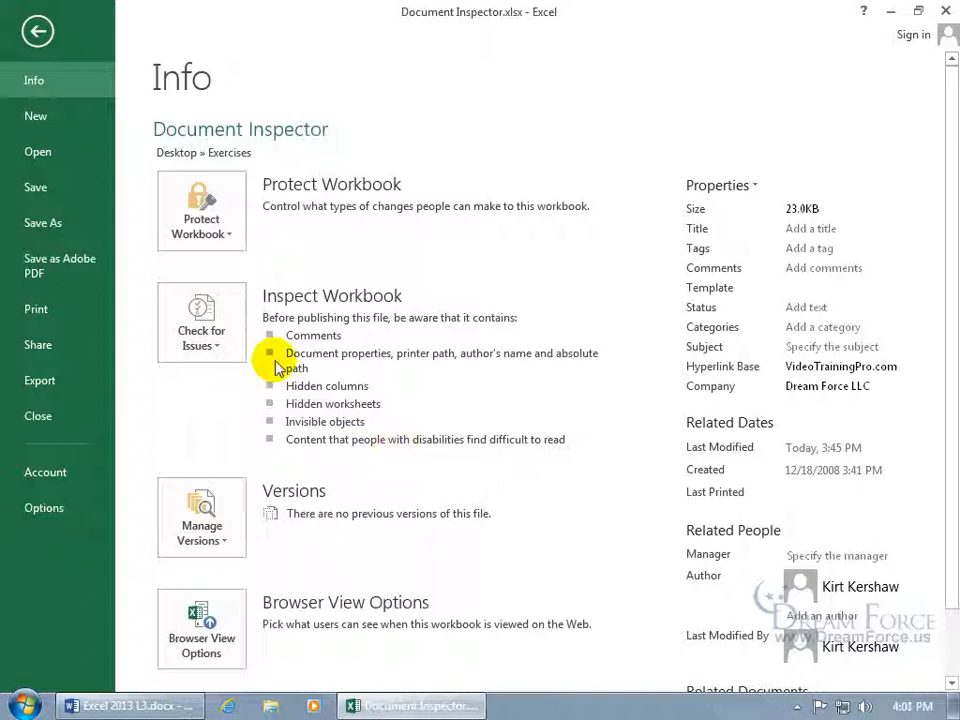
click(198, 333)
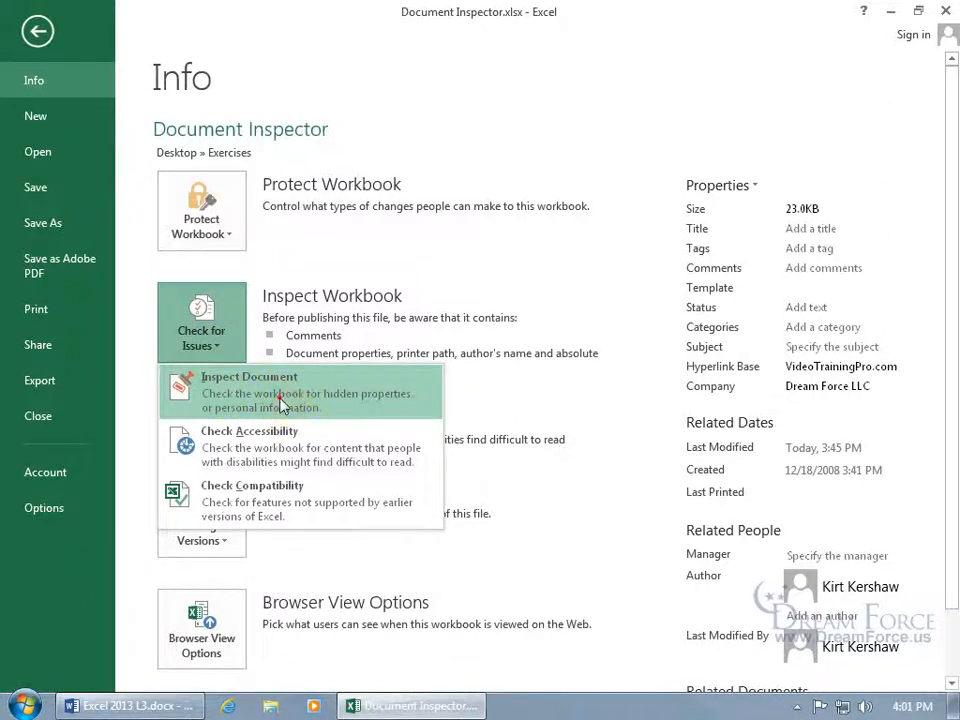
click(281, 396)
click(440, 411)
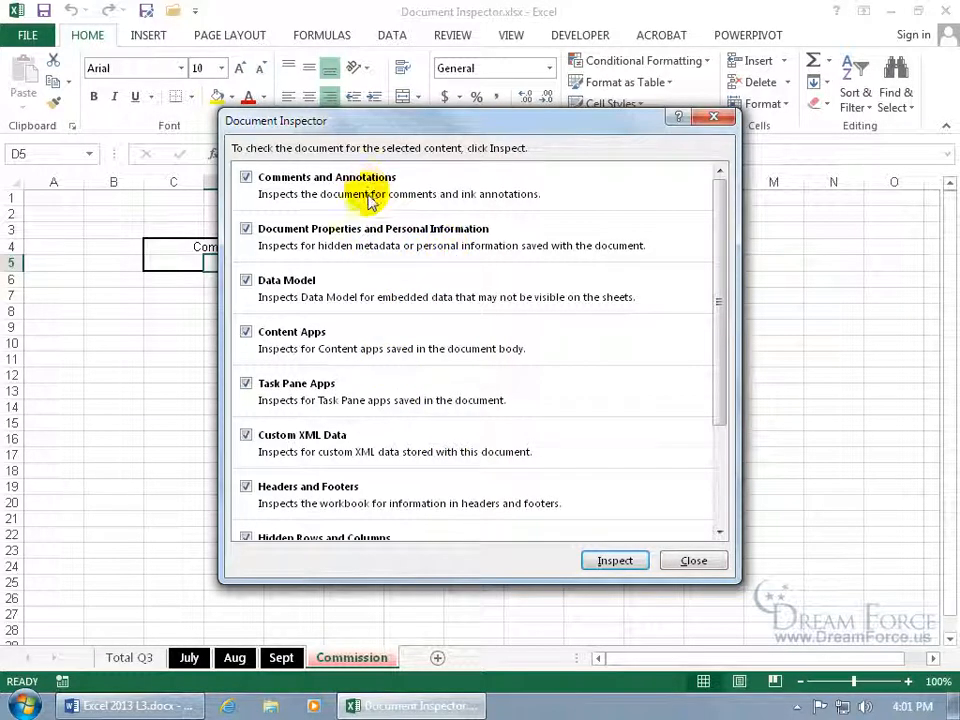
drag(719, 335, 731, 450)
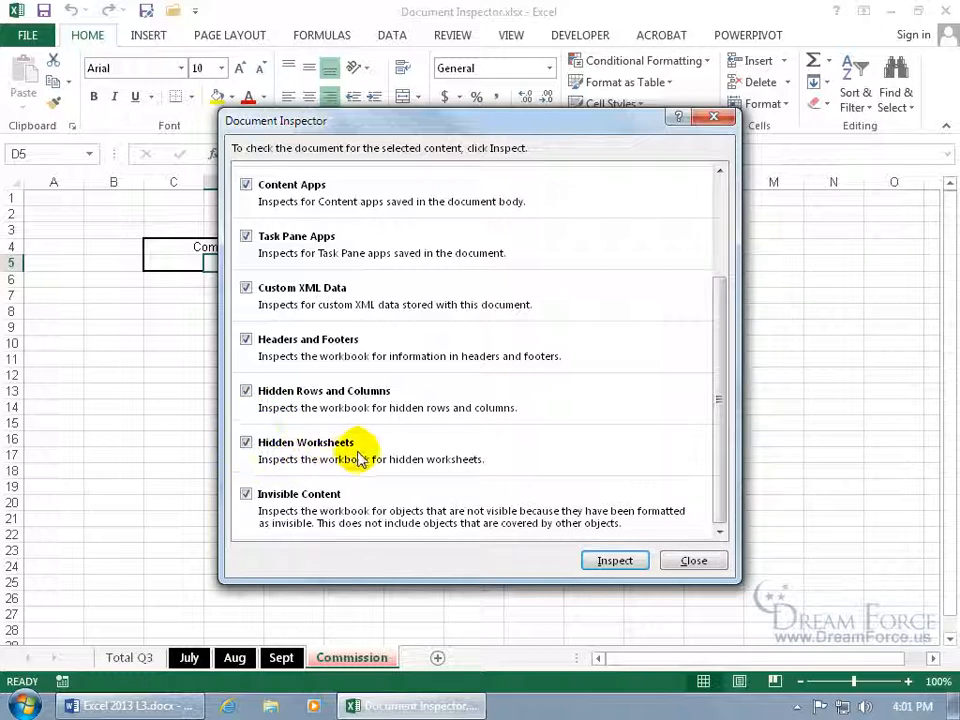
click(615, 561)
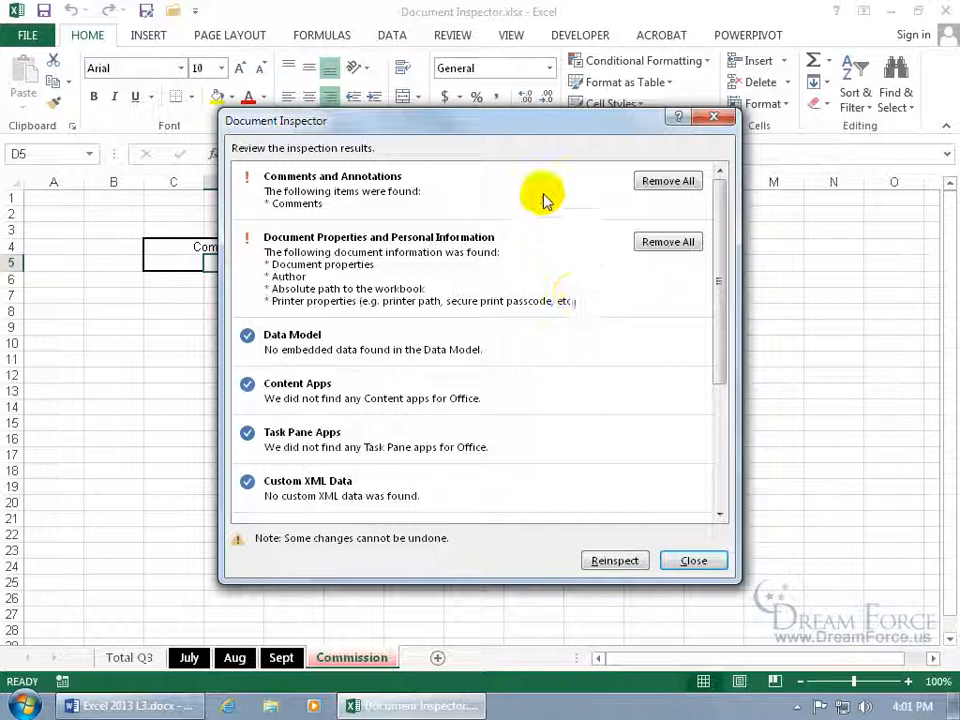
Remove all comments, document properties, hidden rows and columns, and hidden worksheets
click(664, 181)
click(648, 231)
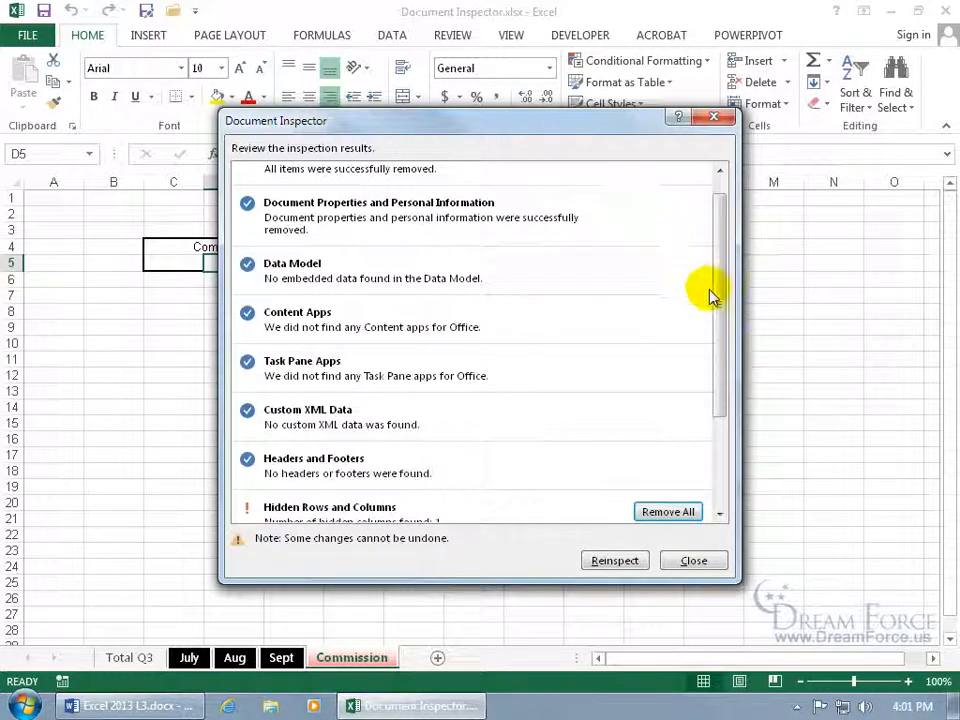
drag(716, 299, 722, 418)
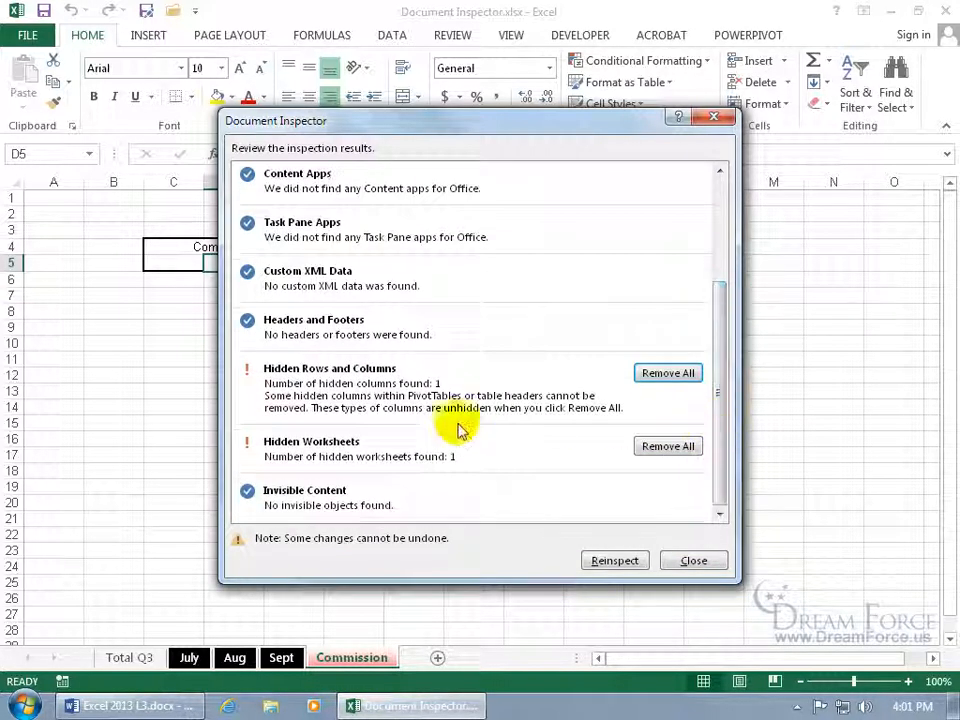
click(664, 373)
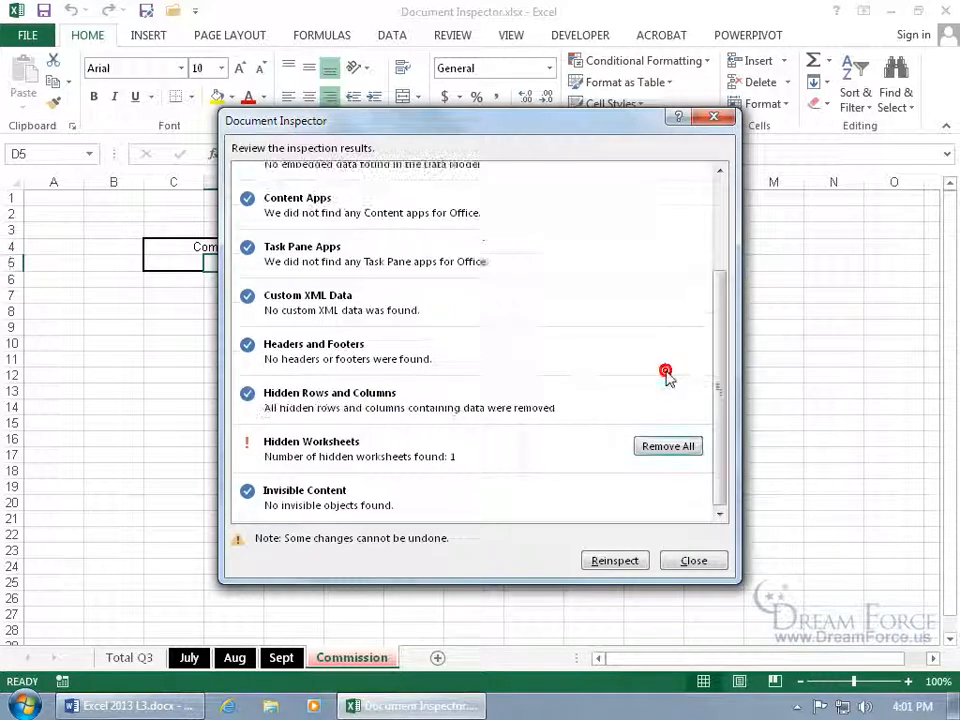
click(671, 448)
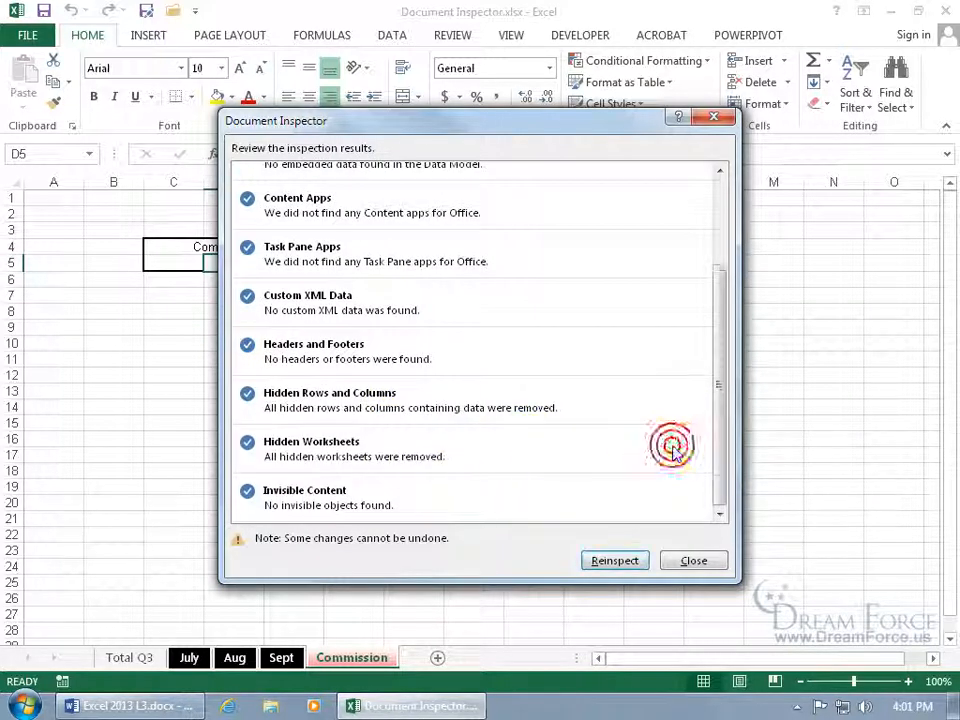
Close the Document Inspector, check for unhideable sheets, and switch to the Total Q3 sheet
click(693, 561)
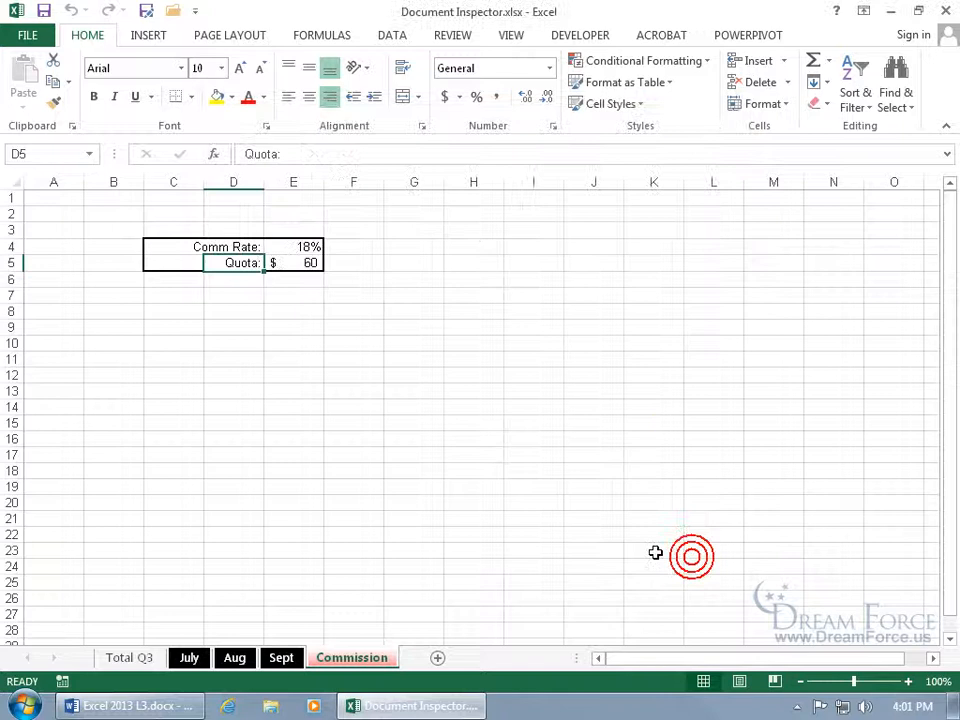
right_click(350, 659)
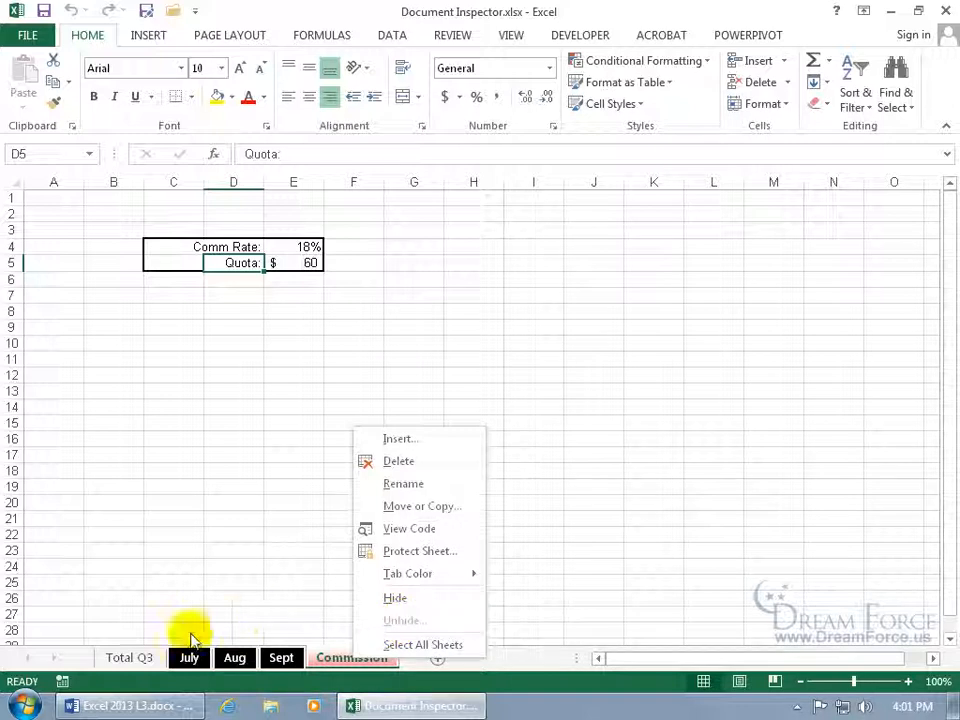
click(133, 657)
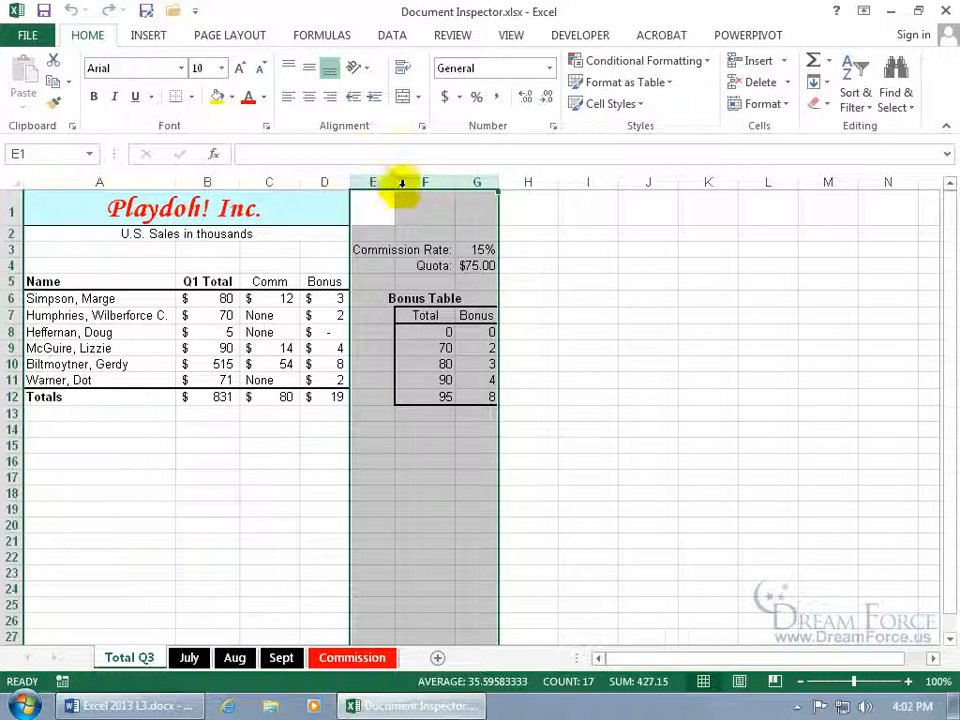
Widen columns E:G and undo it, select cells B6 and B9, then go to the File page
drag(397, 182, 439, 182)
click(70, 10)
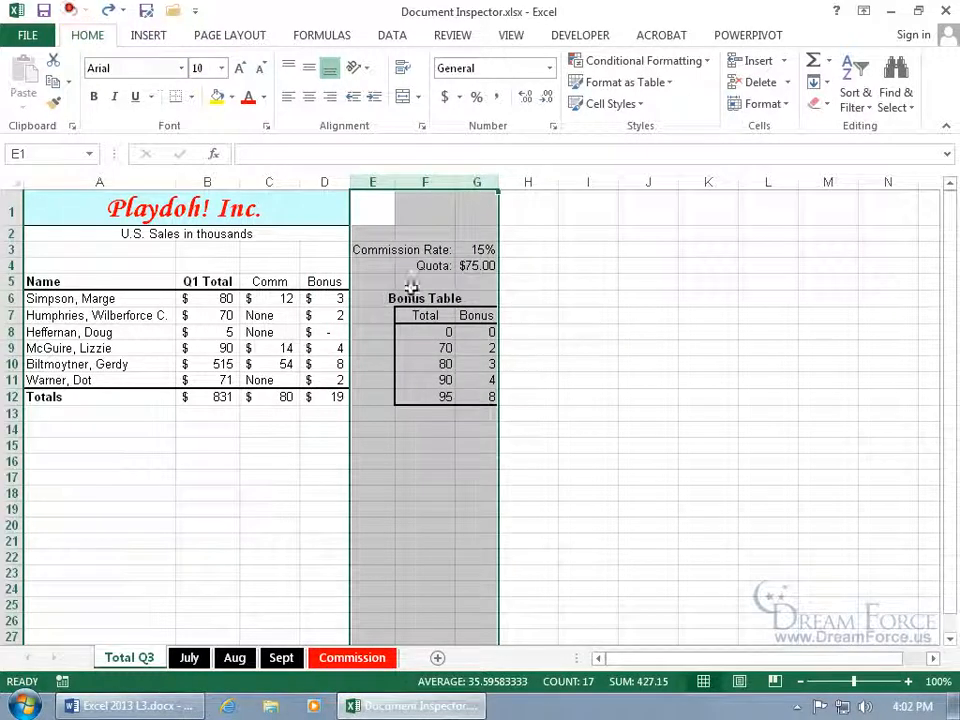
click(224, 303)
click(225, 346)
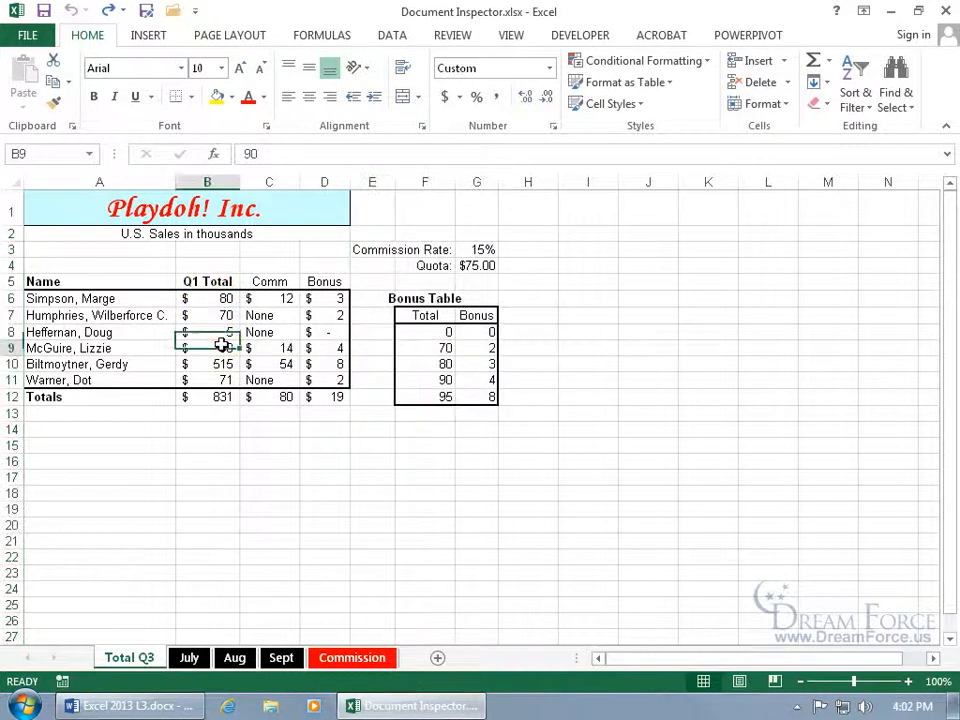
click(27, 35)
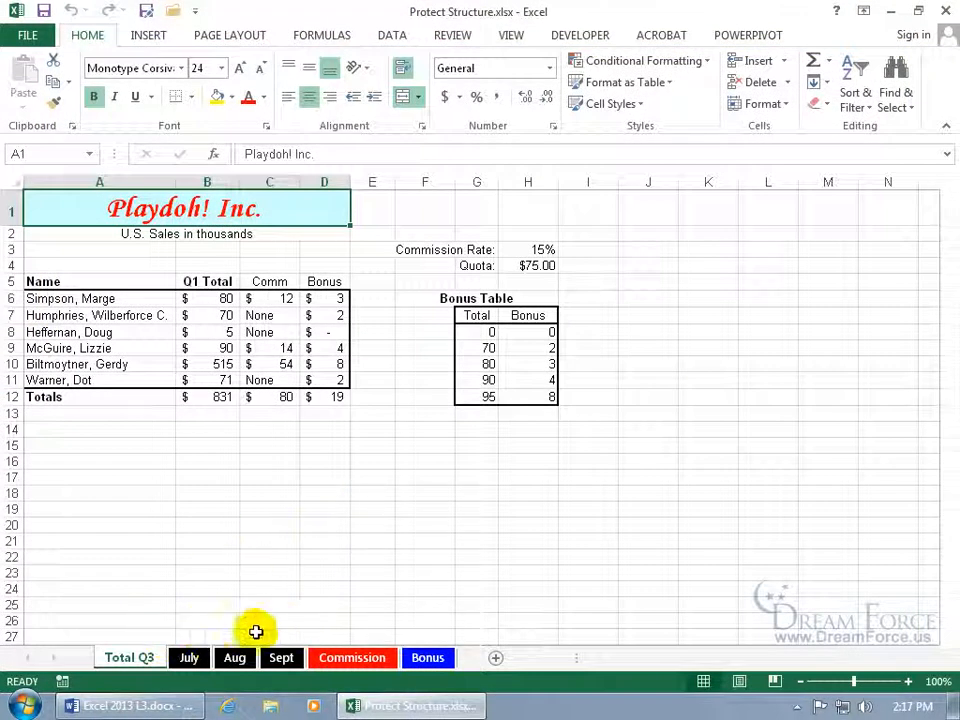
Protect the workbook structure with a password, entered and confirmed via Protect Workbook
click(453, 34)
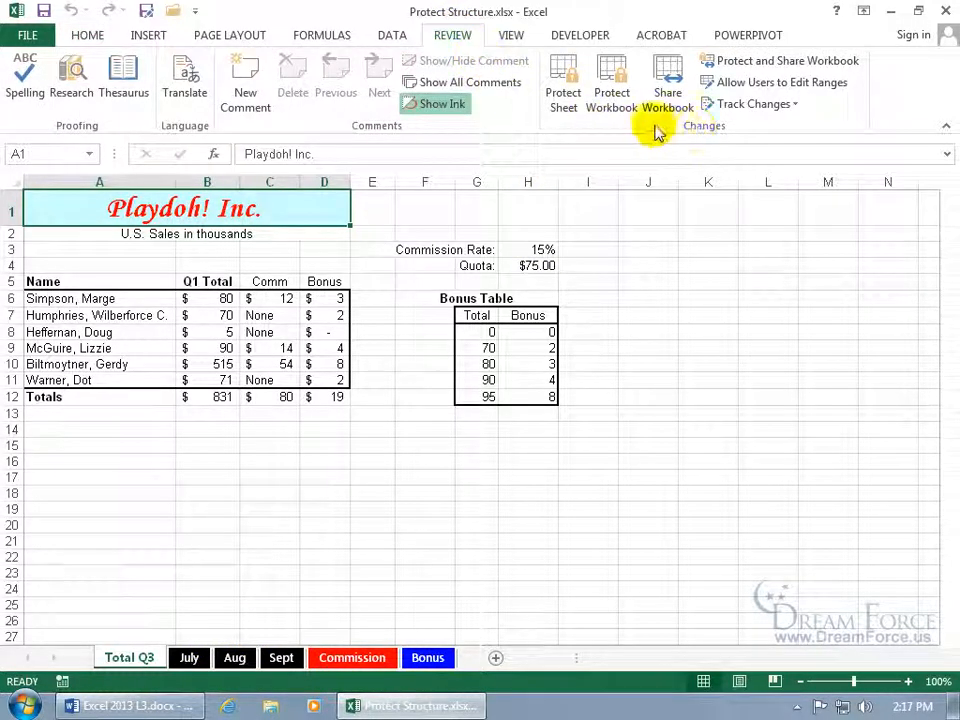
click(617, 104)
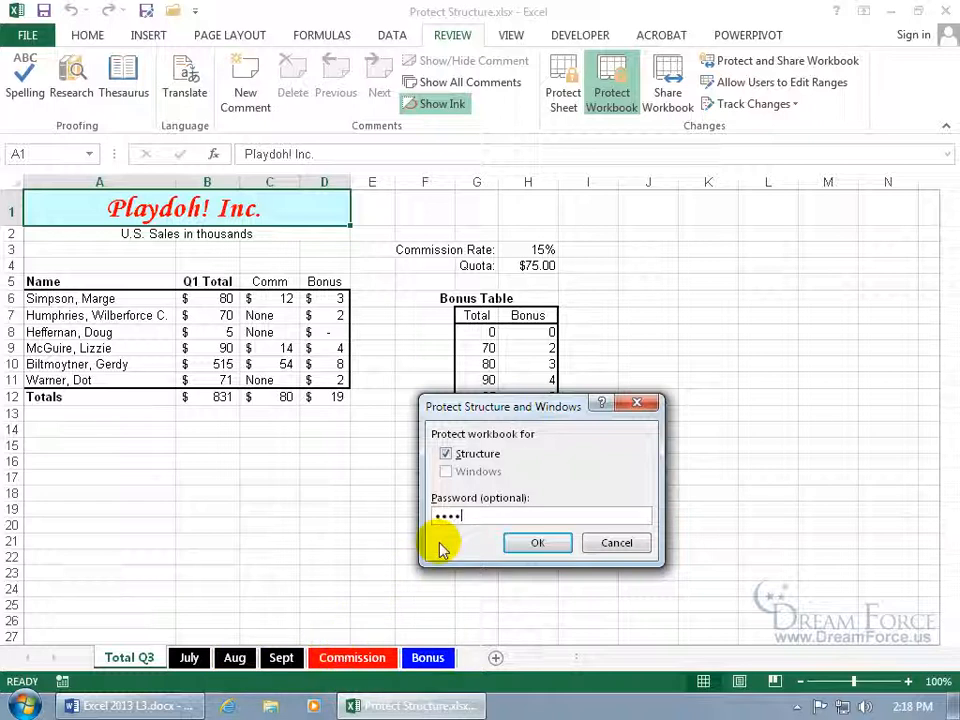
key(Return)
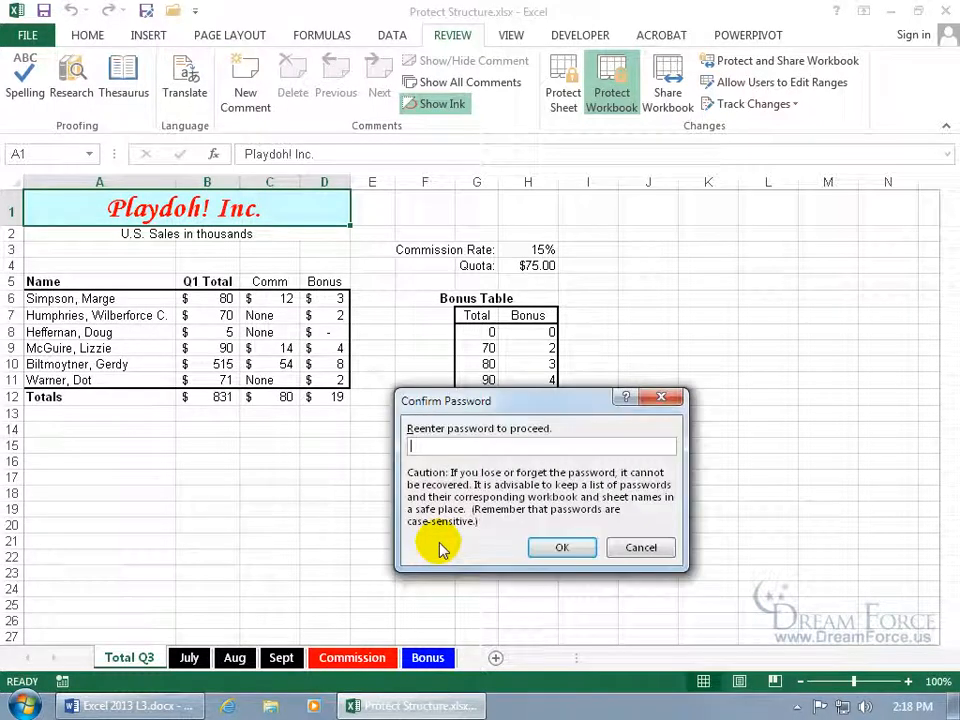
text(••••)
key(Return)
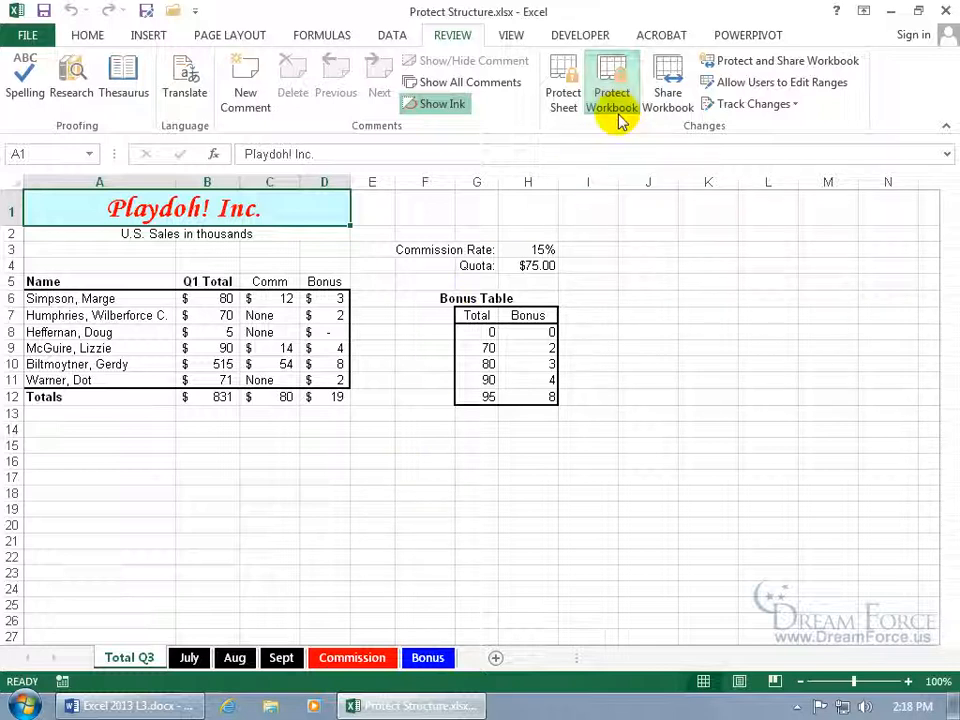
Unprotect the workbook structure with its password and check the Sept sheet's tab options
right_click(279, 662)
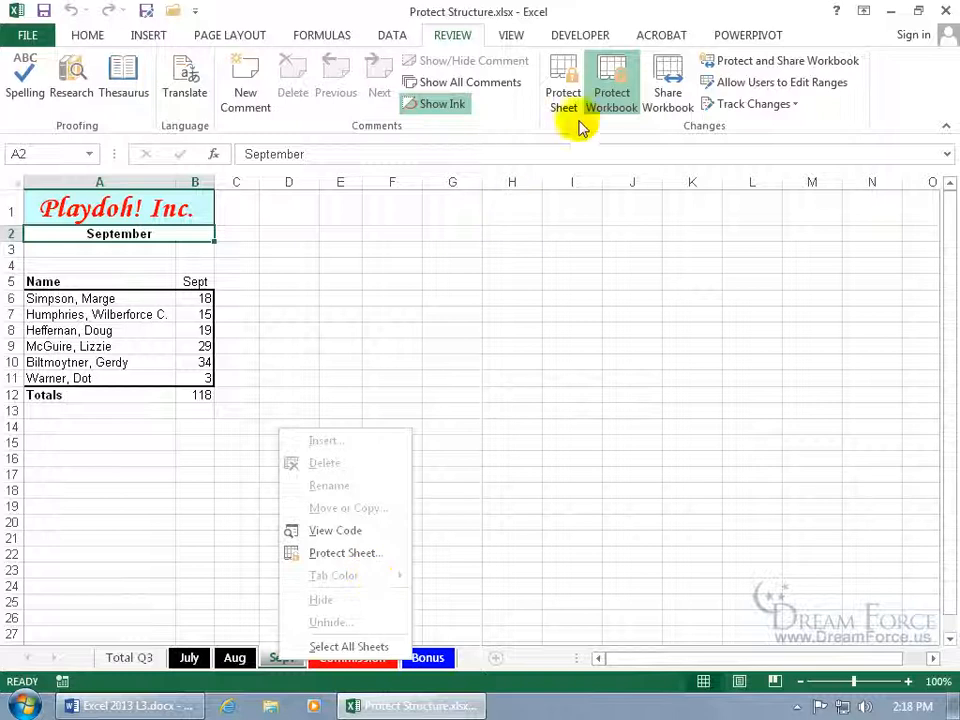
click(611, 88)
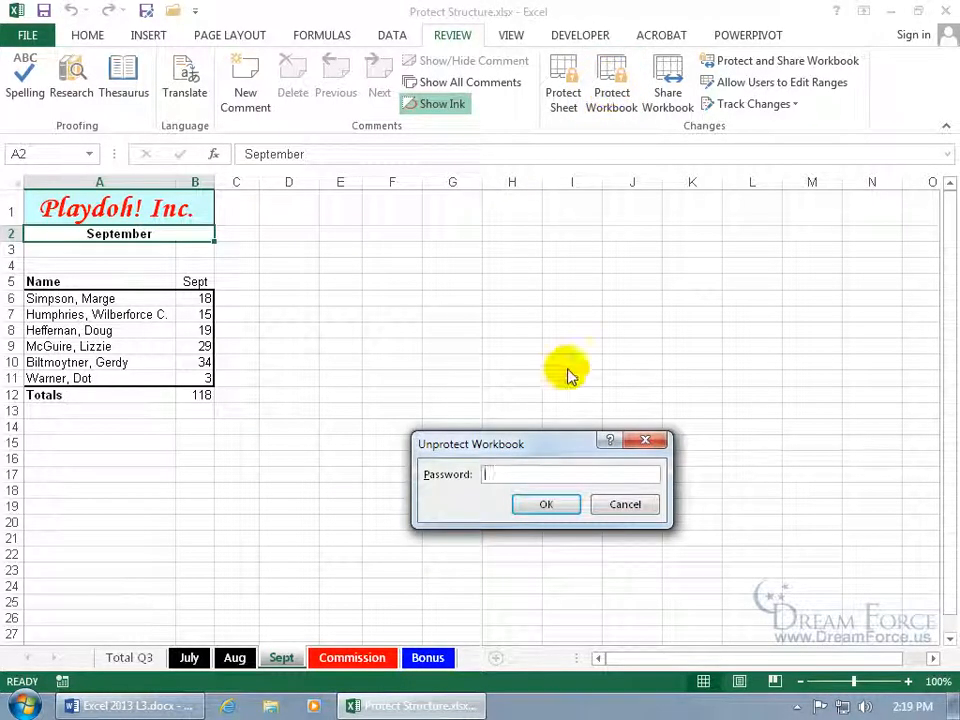
text(p)
key(Return)
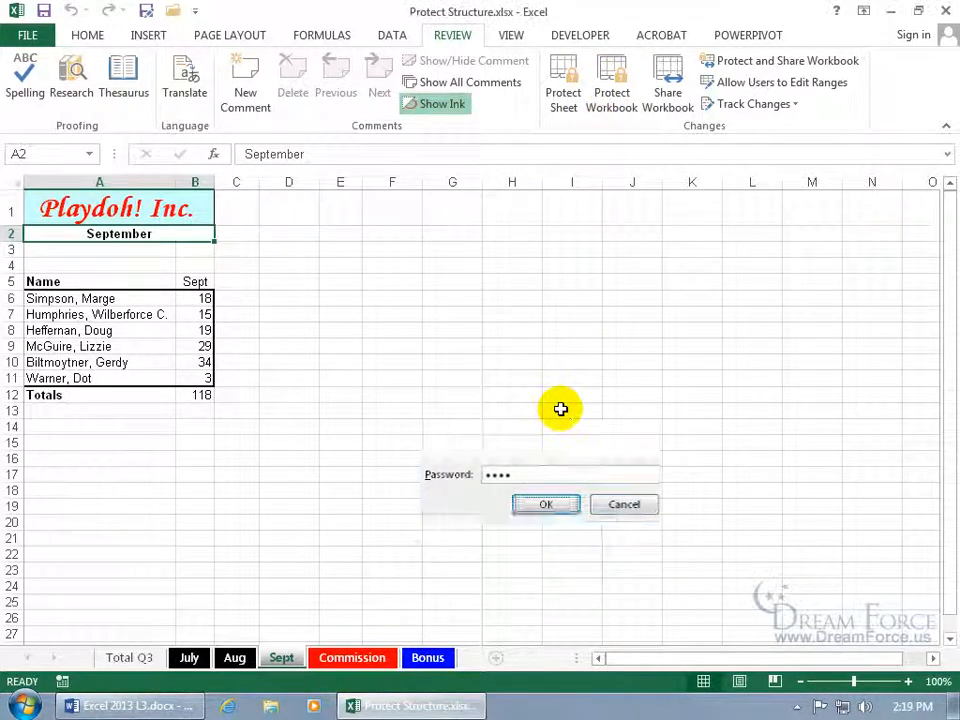
right_click(283, 659)
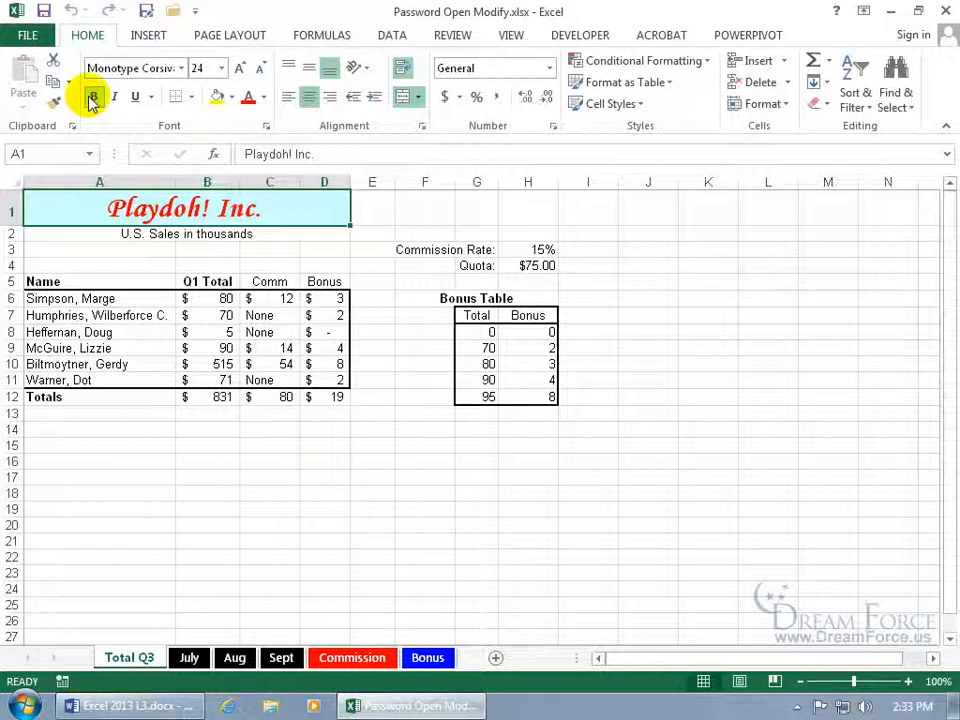
Resave Password Open Modify.xlsx over the existing file with a confirmed password to open
click(27, 33)
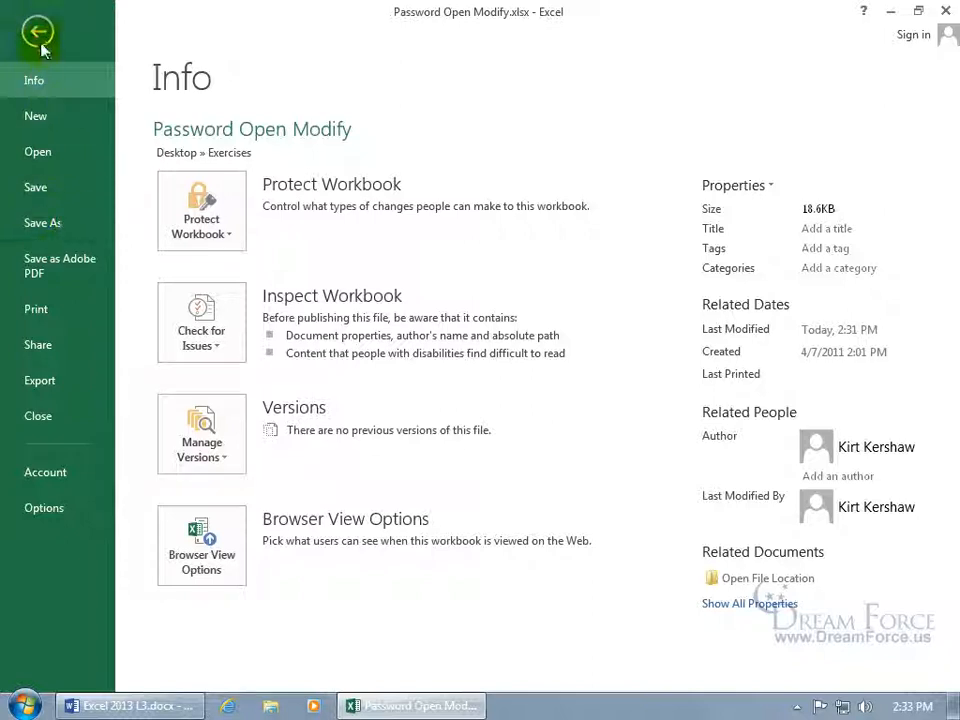
click(38, 34)
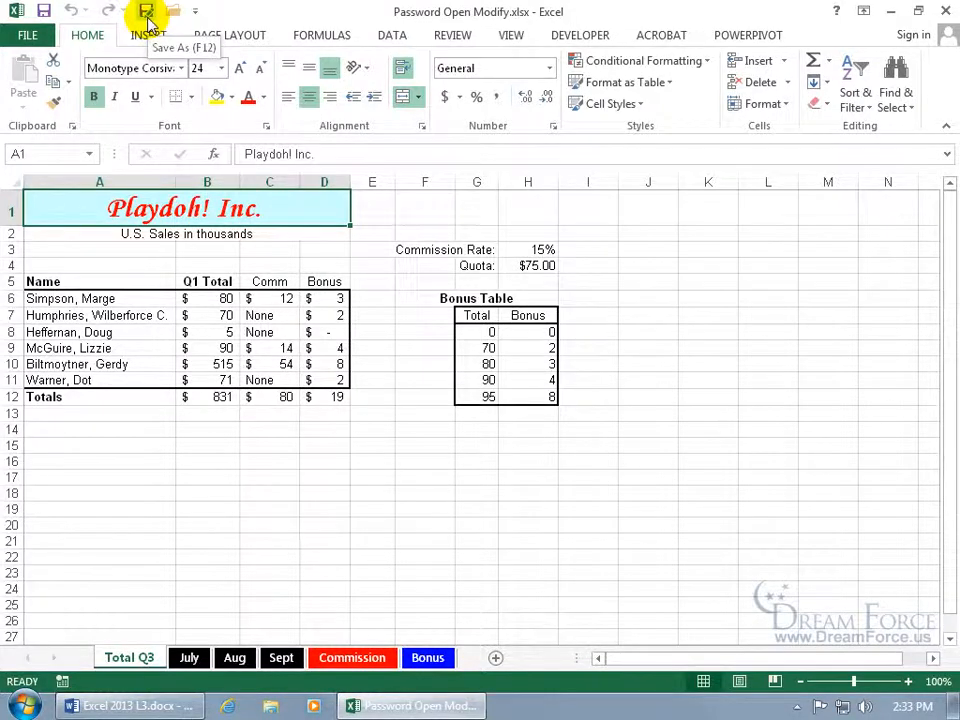
click(146, 12)
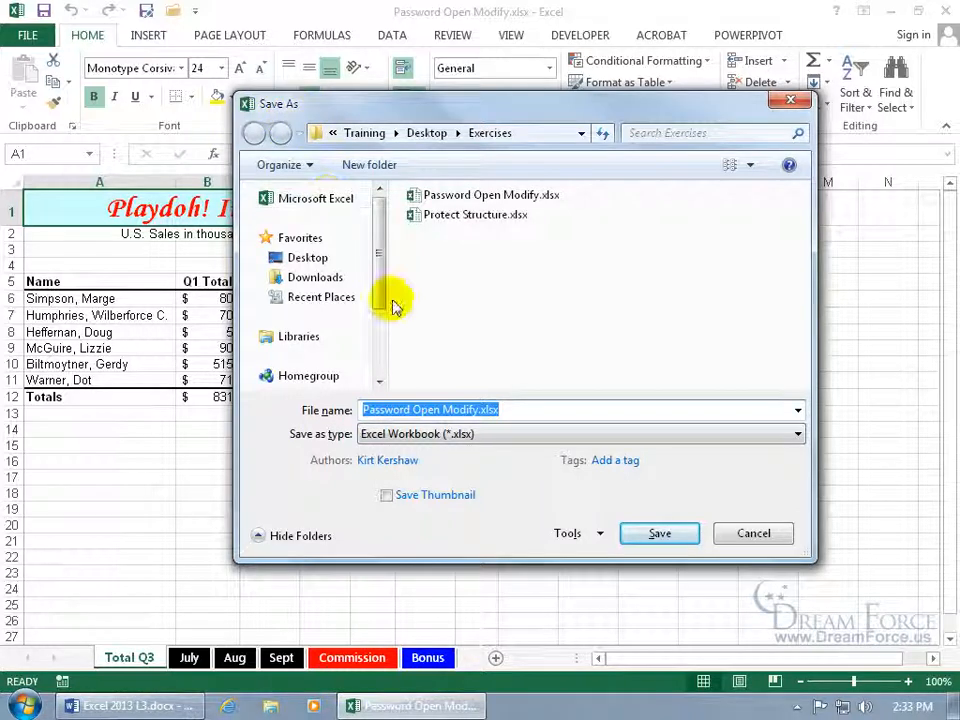
click(586, 535)
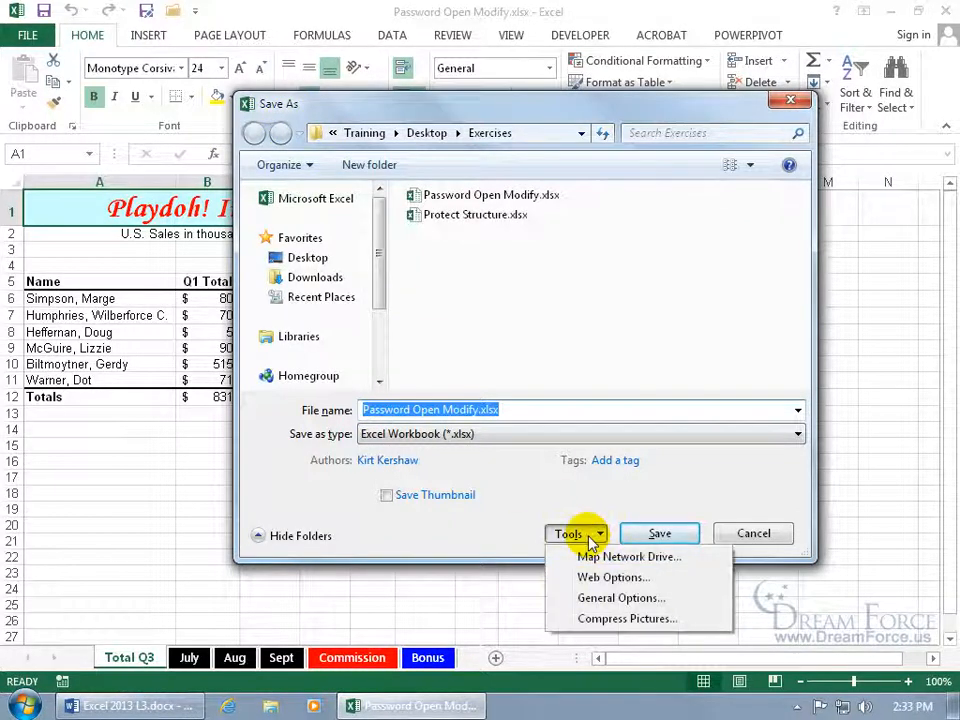
click(608, 599)
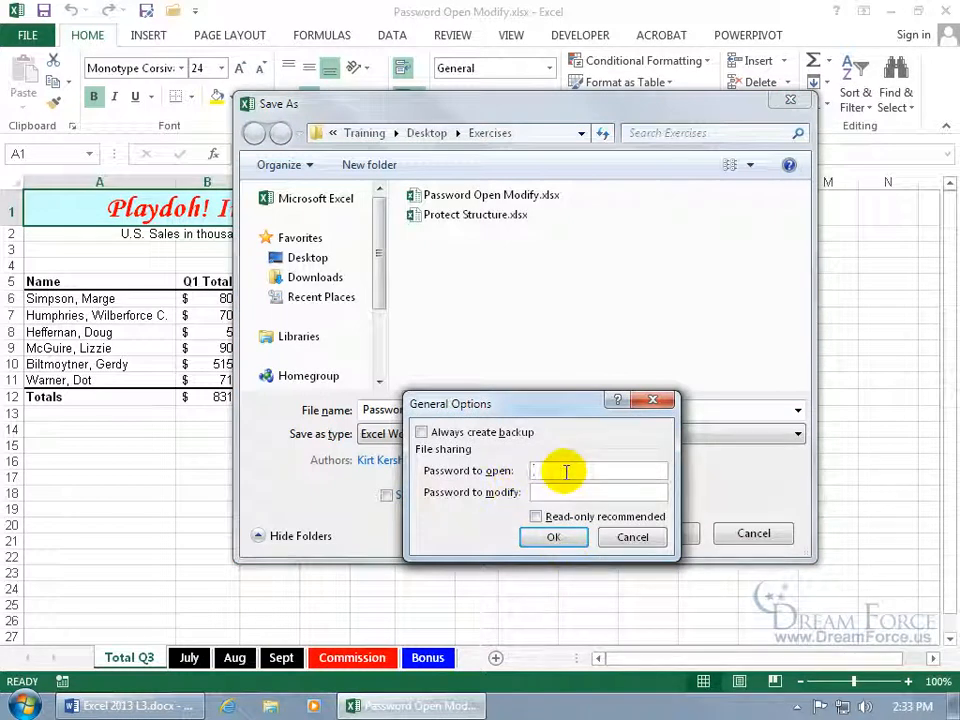
text(1234)
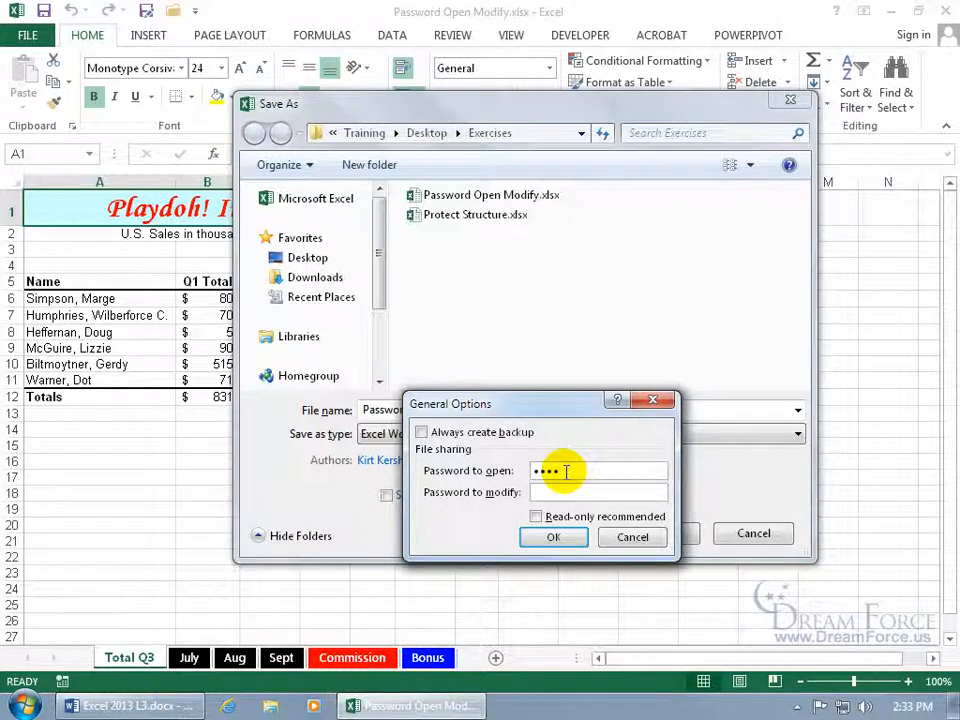
key(Return)
text(1234)
key(Return)
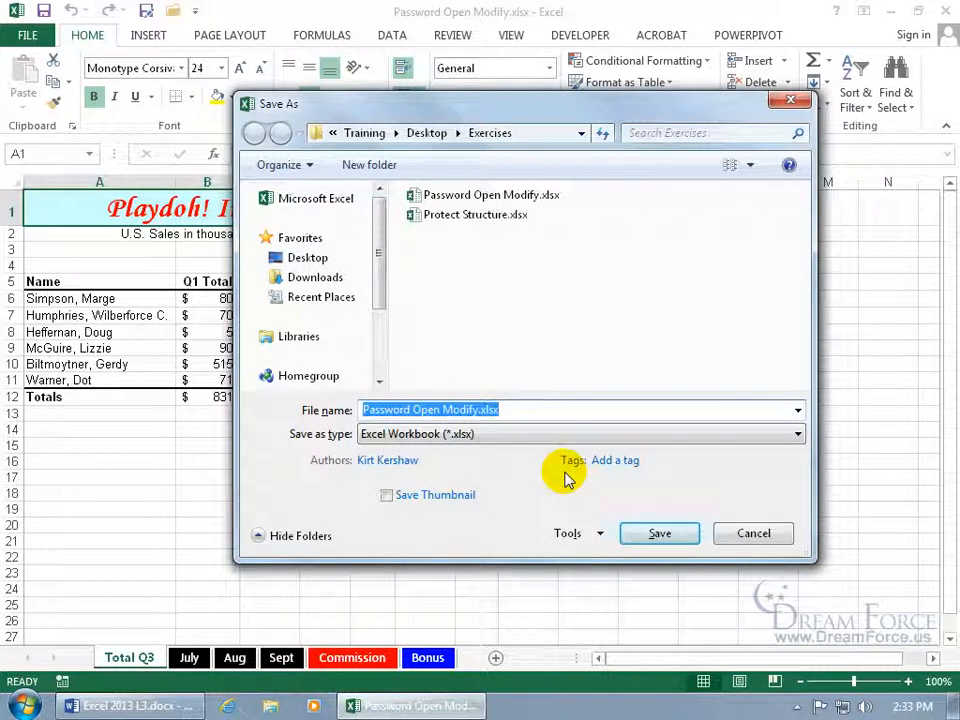
click(656, 537)
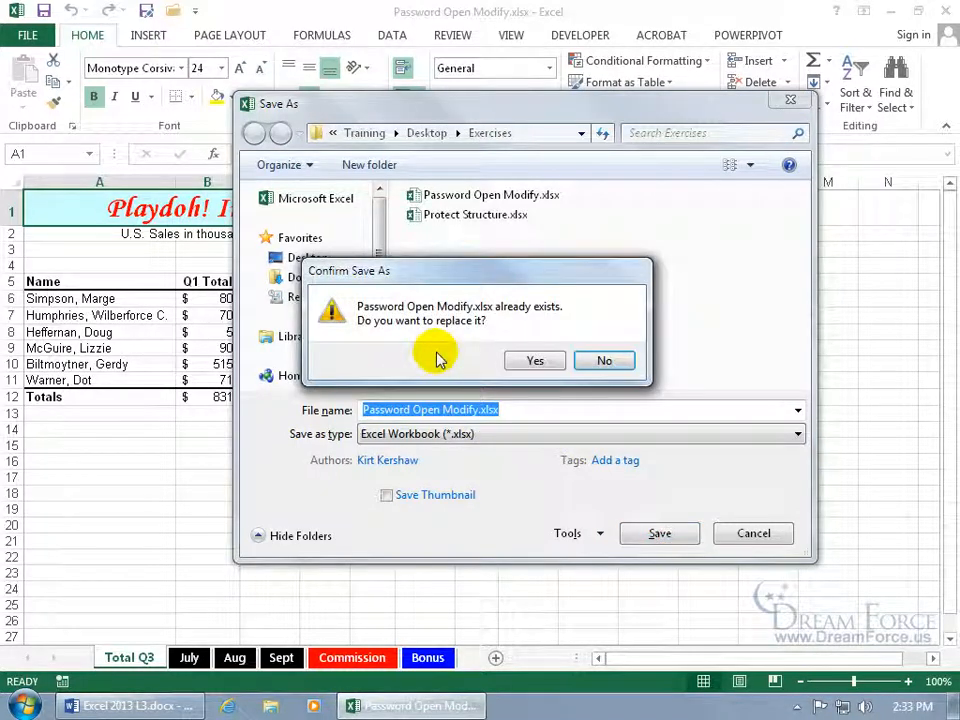
click(538, 362)
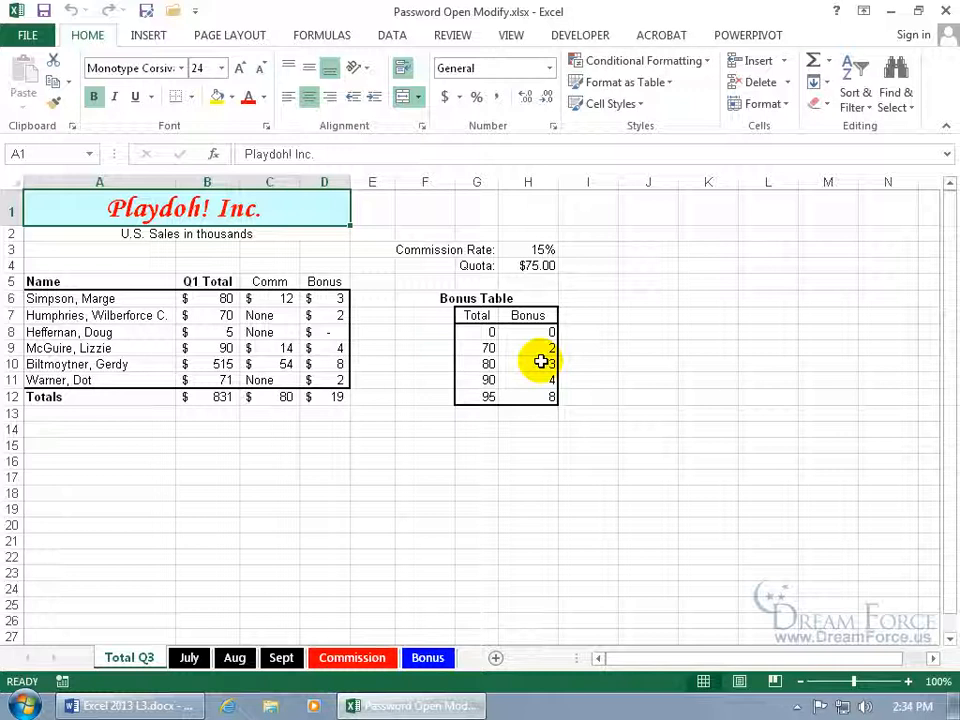
Close Excel and reopen Password Open Modify.xlsx from the desktop's Exercises folder
click(945, 10)
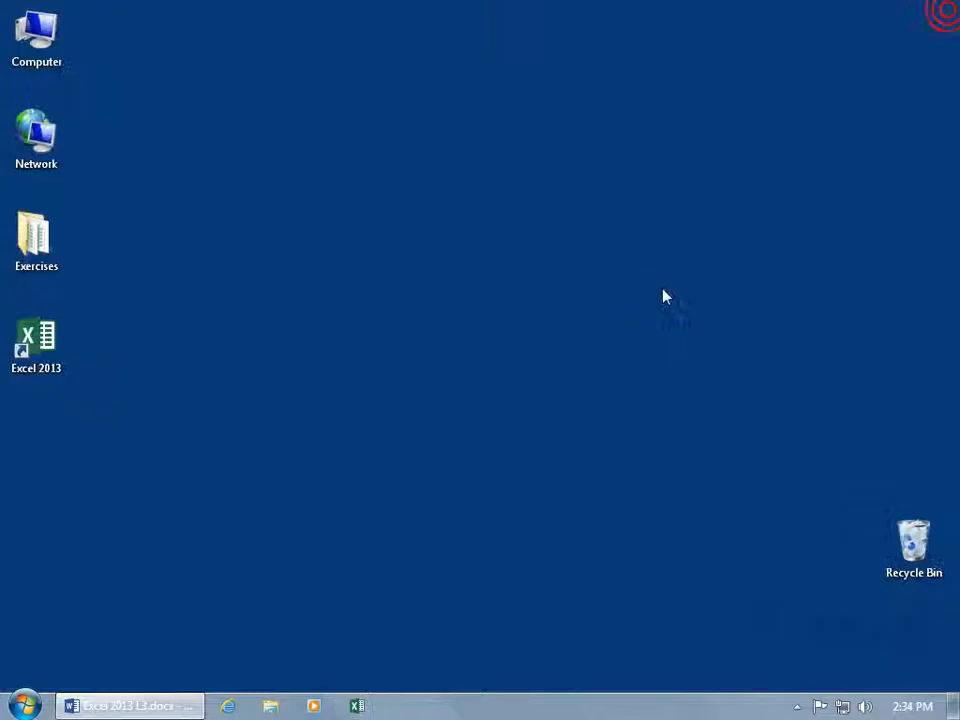
double_click(40, 251)
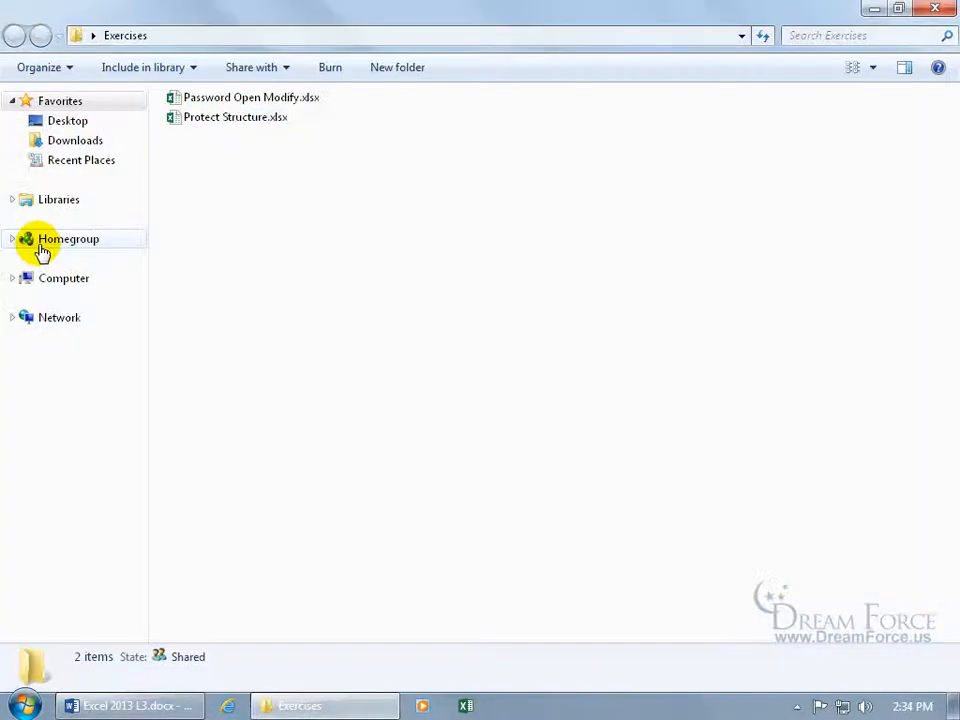
double_click(262, 101)
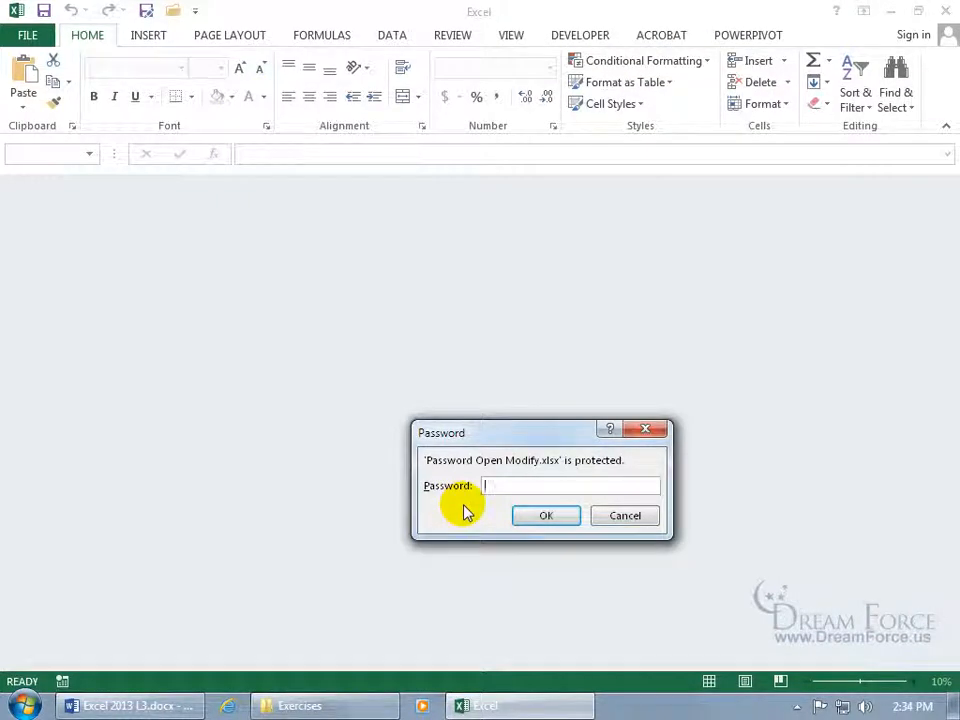
Cancel the password prompt, reopen the file entering its password, and bring up Save As
click(625, 520)
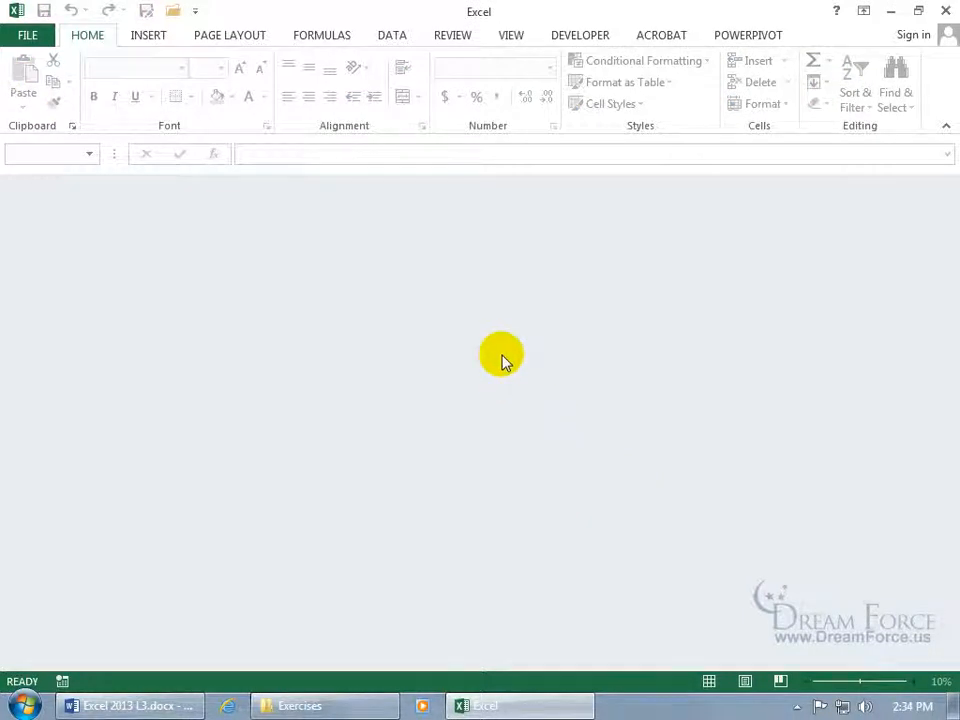
click(890, 11)
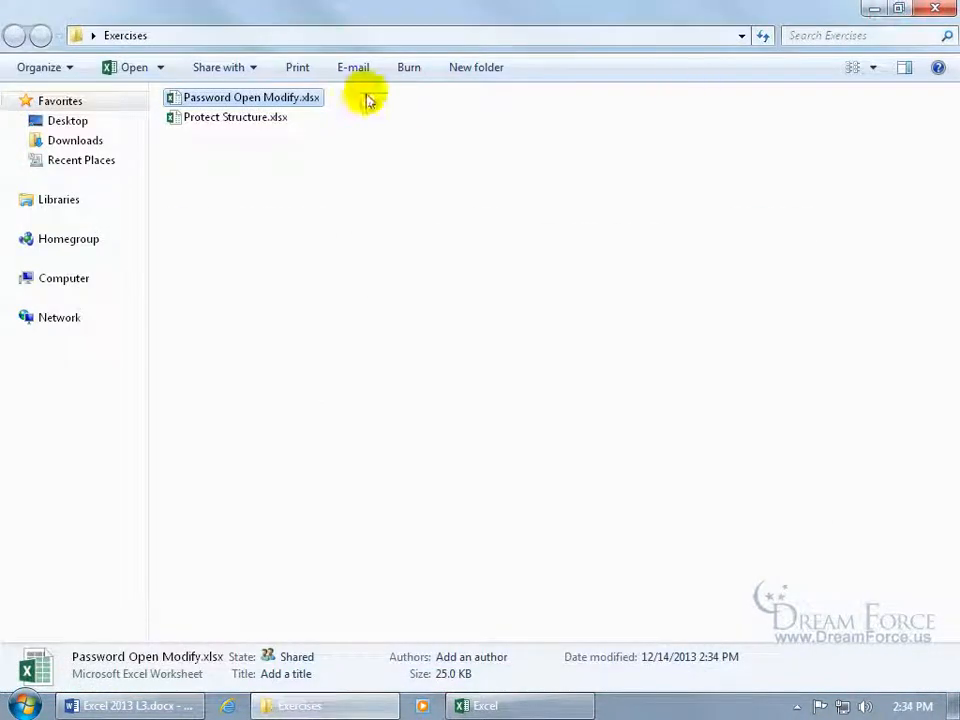
double_click(274, 101)
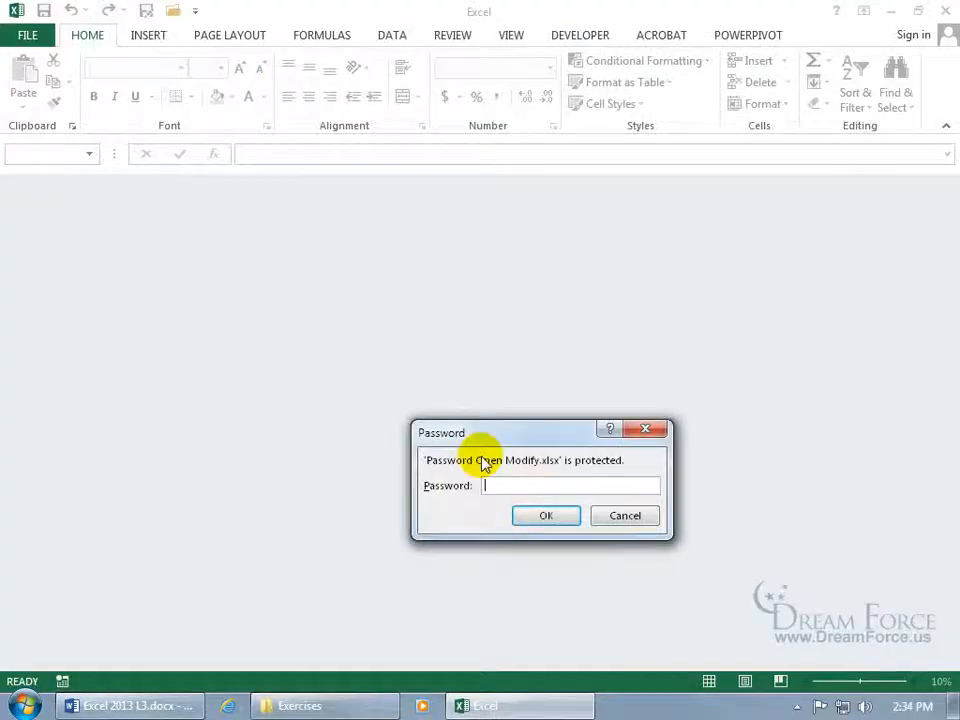
text(password)
key(Return)
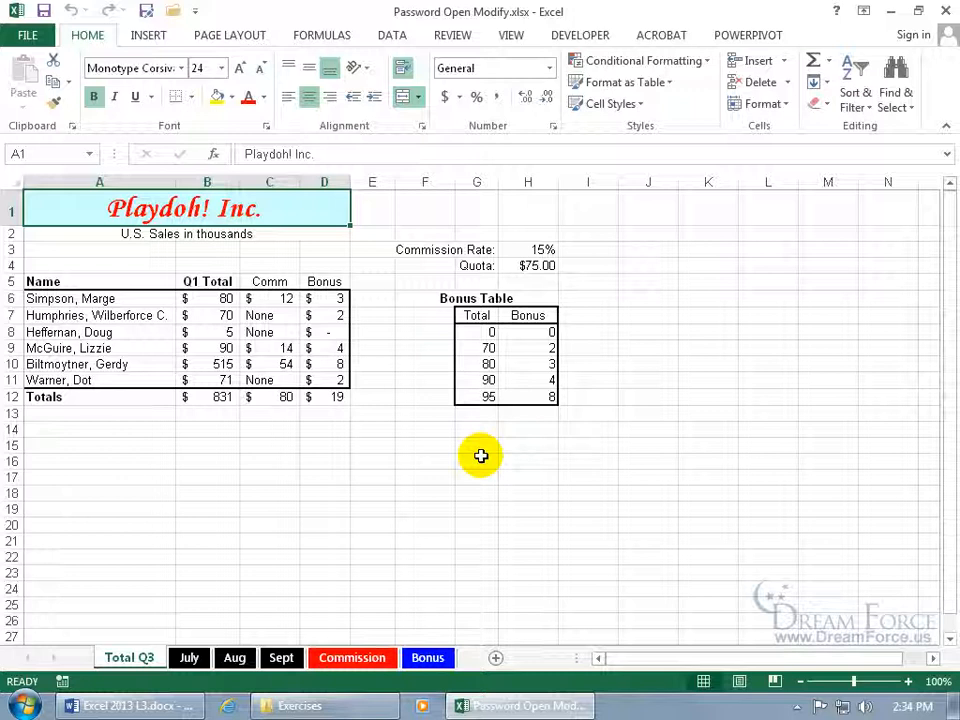
key(F12)
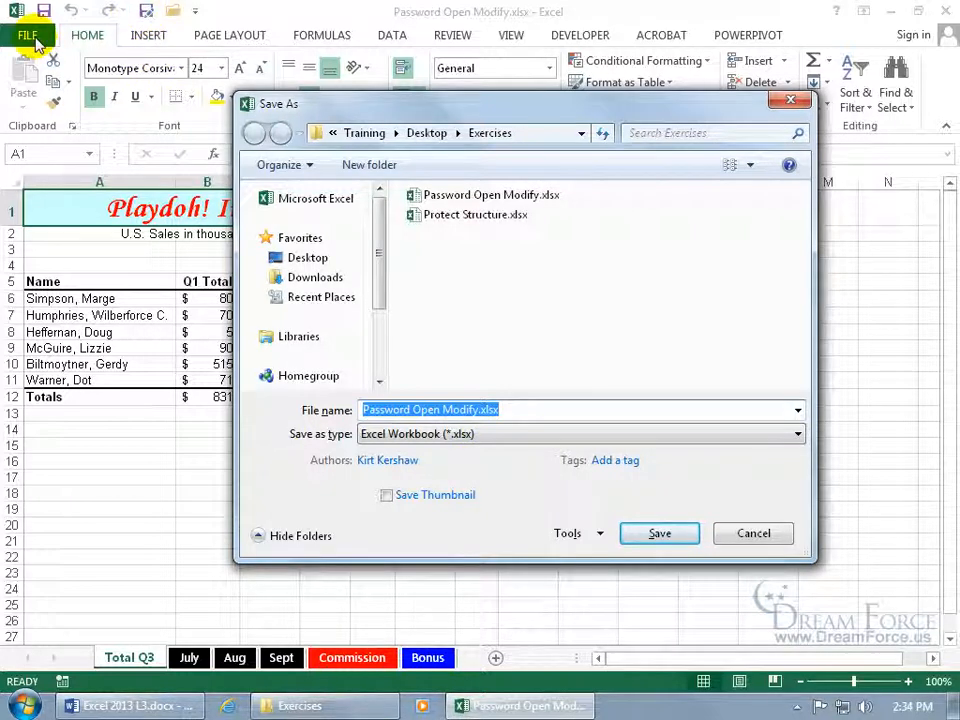
Clear the password to open in General Options, save over the file, and reopen it without a prompt
click(578, 535)
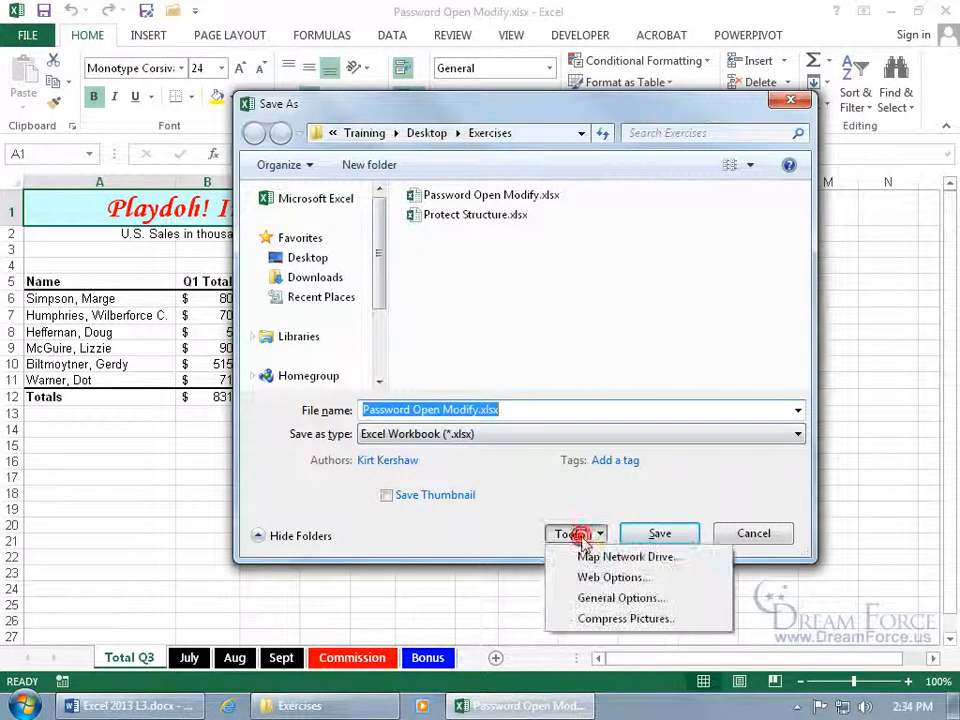
click(597, 603)
drag(583, 471, 502, 475)
key(Delete)
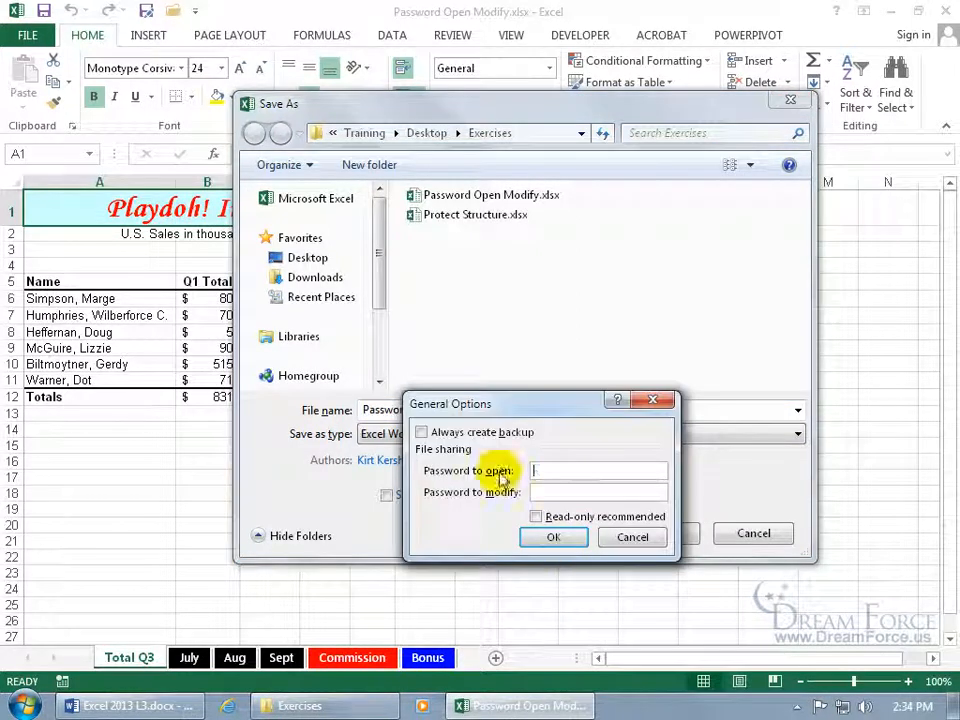
click(549, 536)
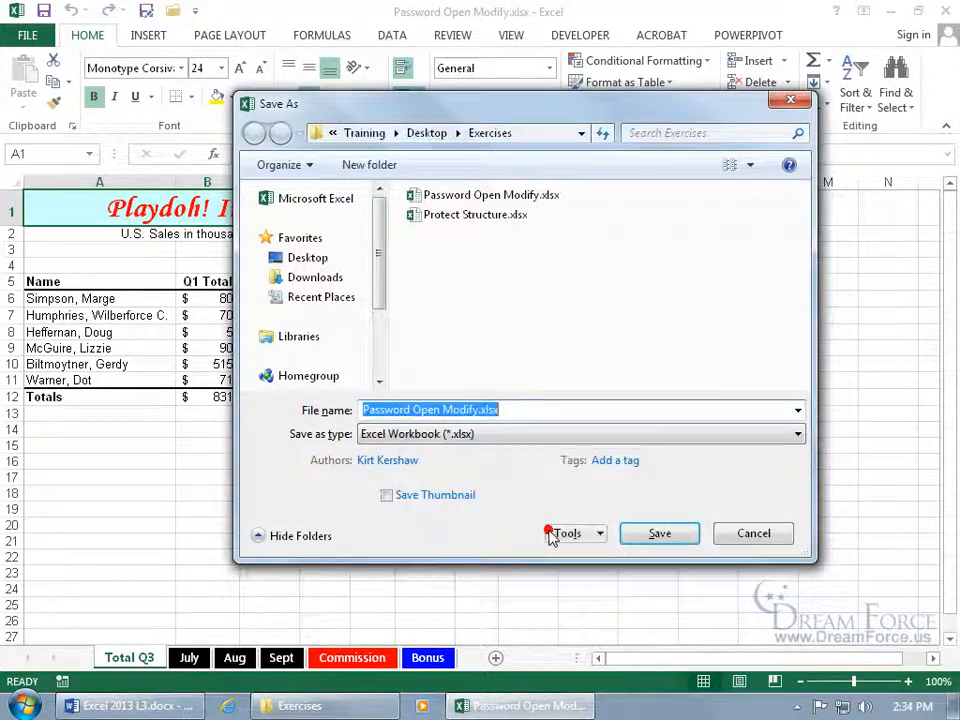
click(661, 534)
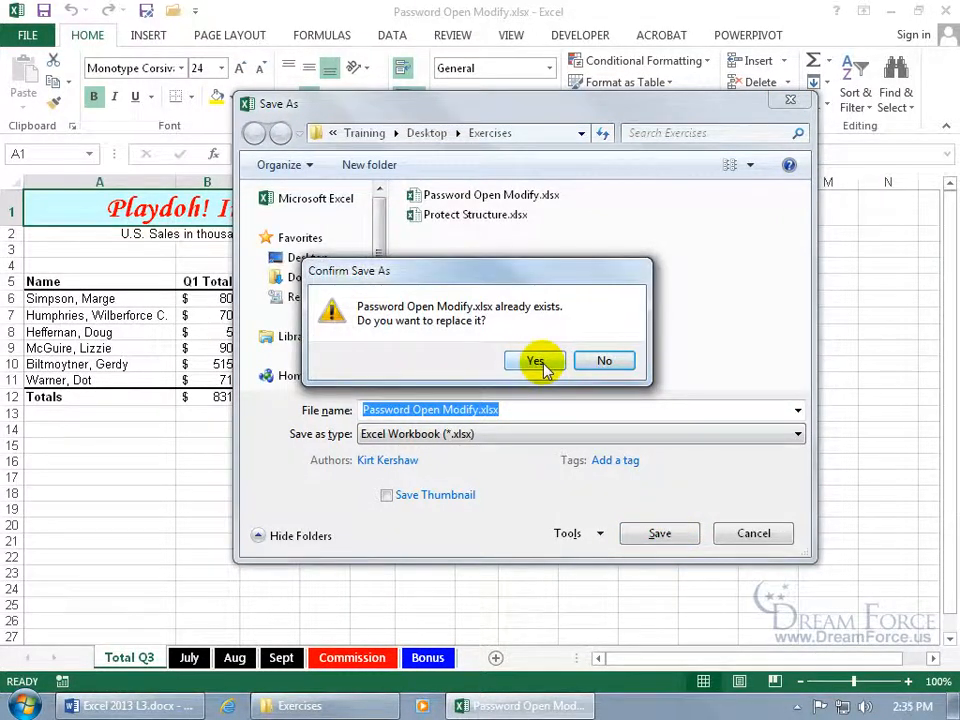
click(540, 364)
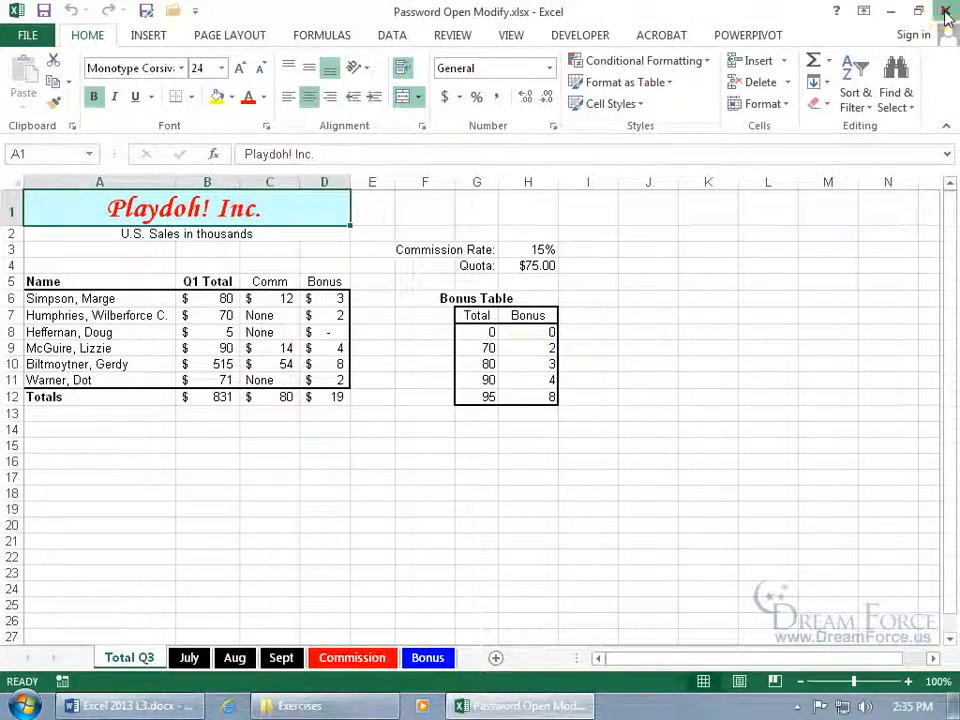
click(945, 12)
double_click(249, 99)
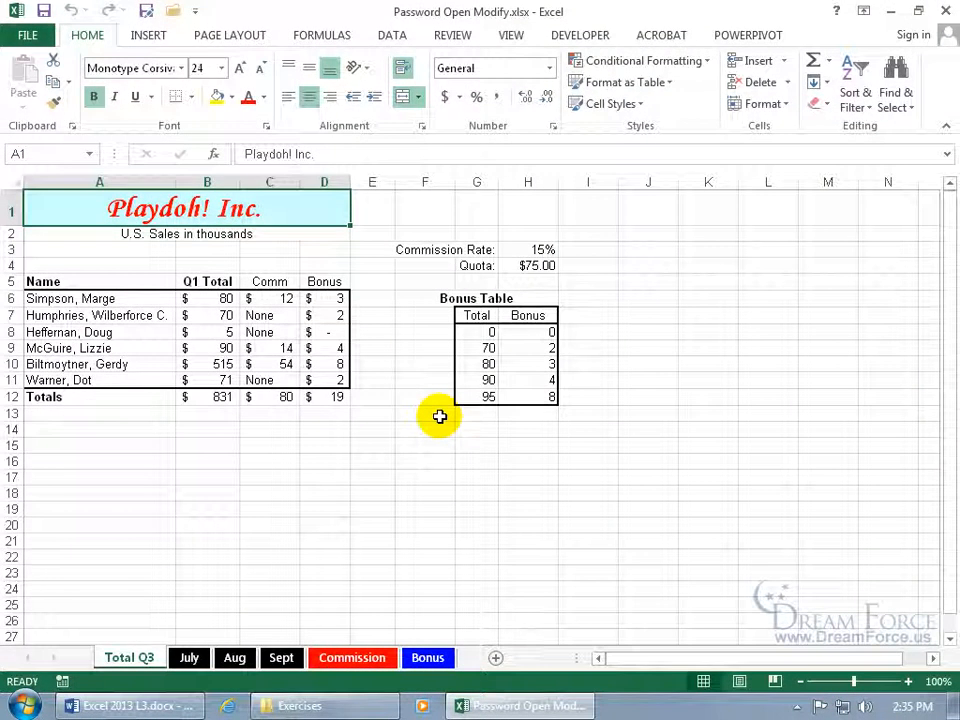
Resave Password Open Modify.xlsx over the existing file with a password to modify, then close Excel
click(146, 12)
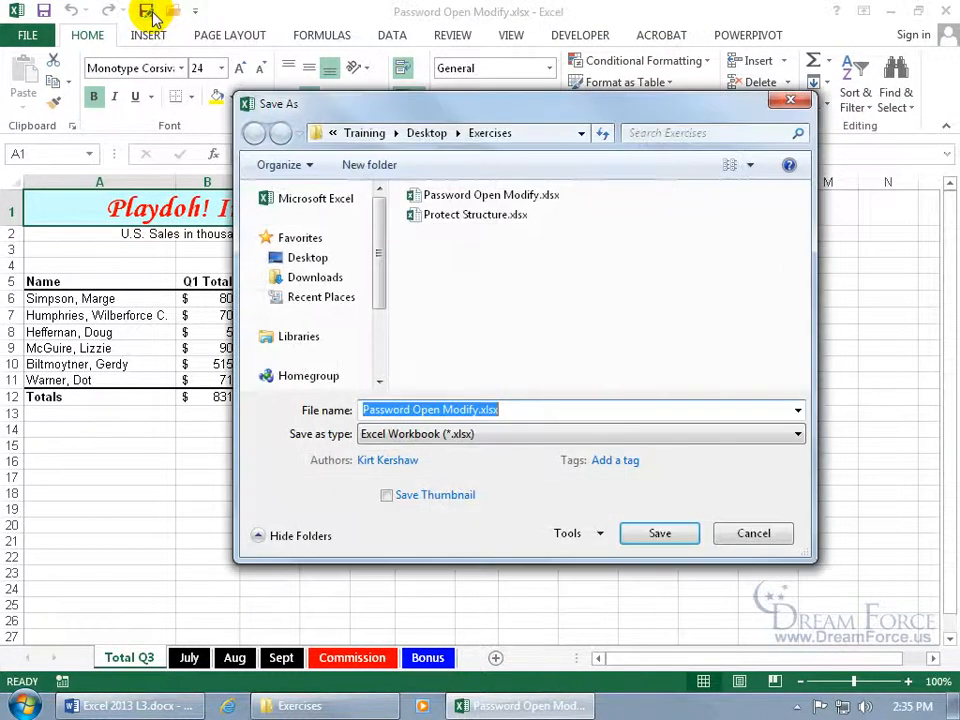
click(568, 533)
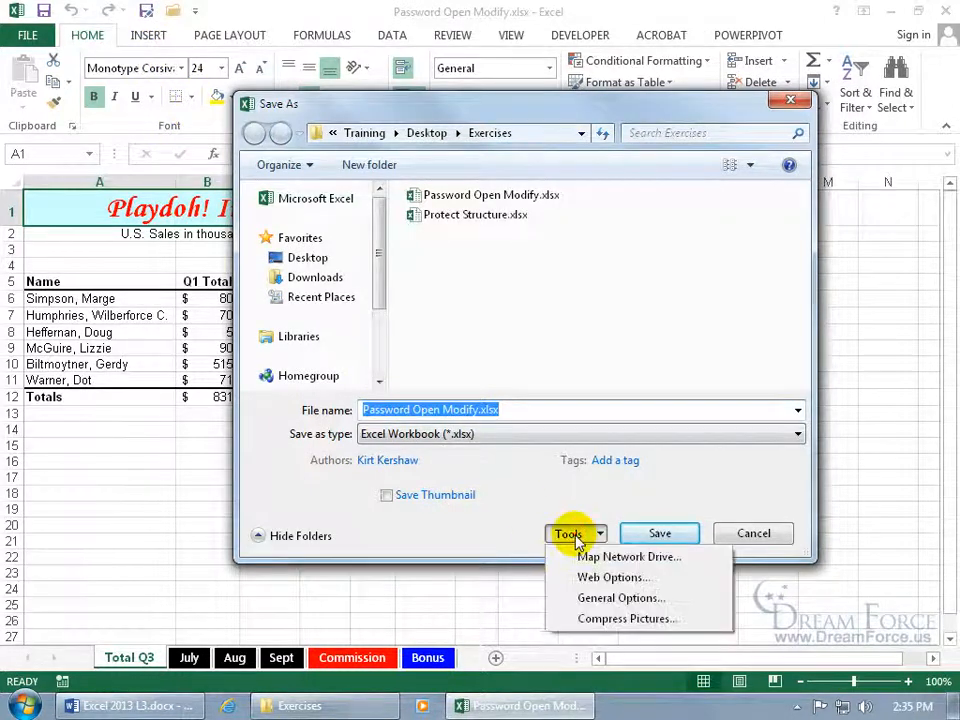
click(590, 597)
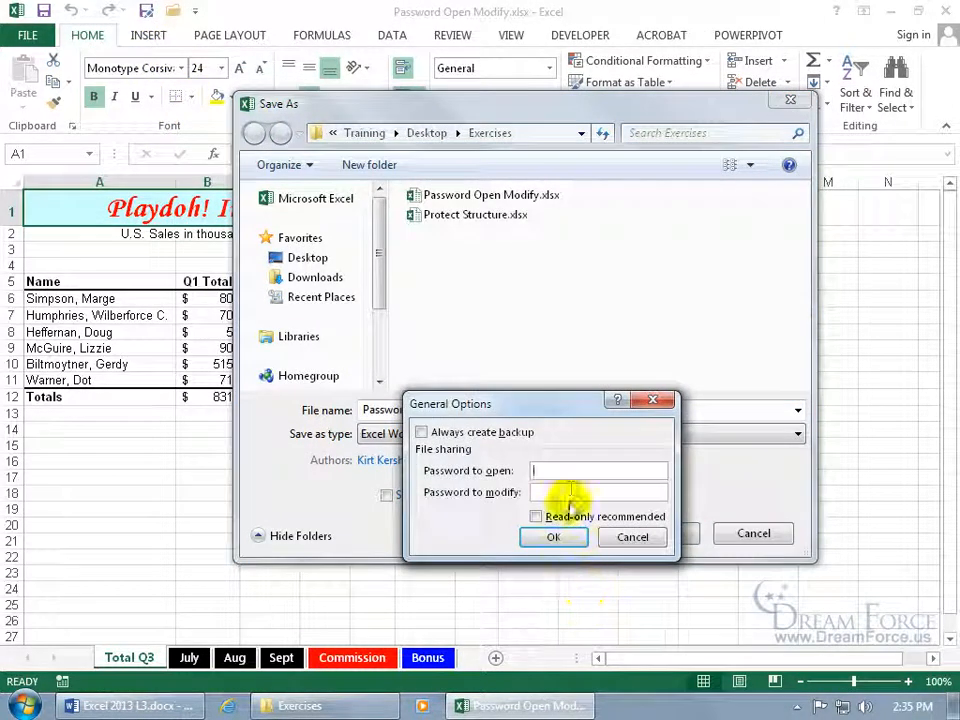
text(abc)
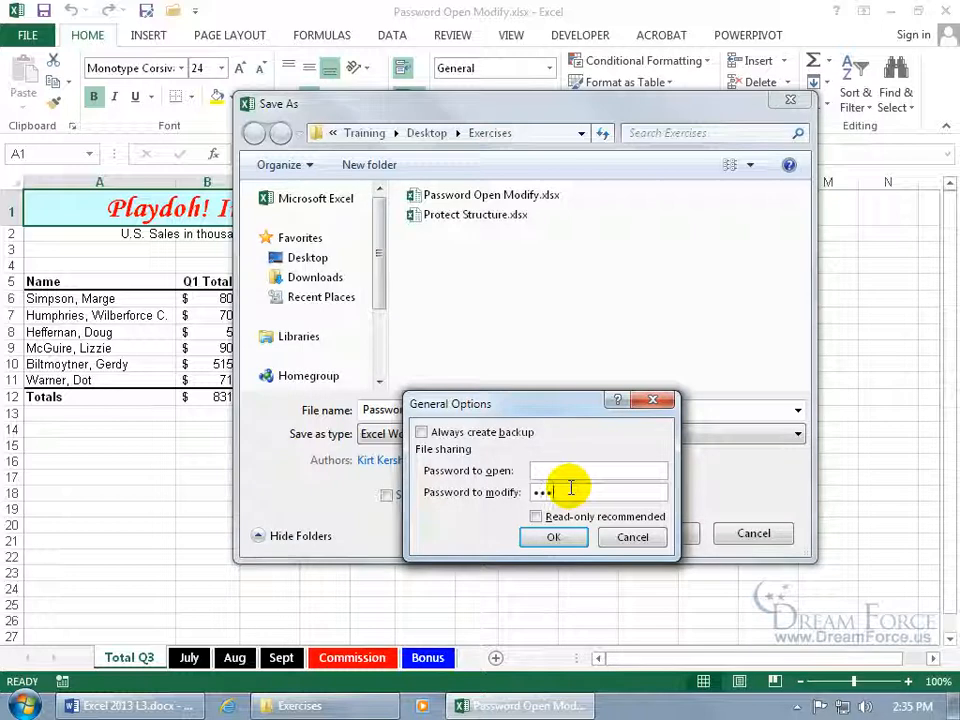
key(Return)
text(abcd)
key(Return)
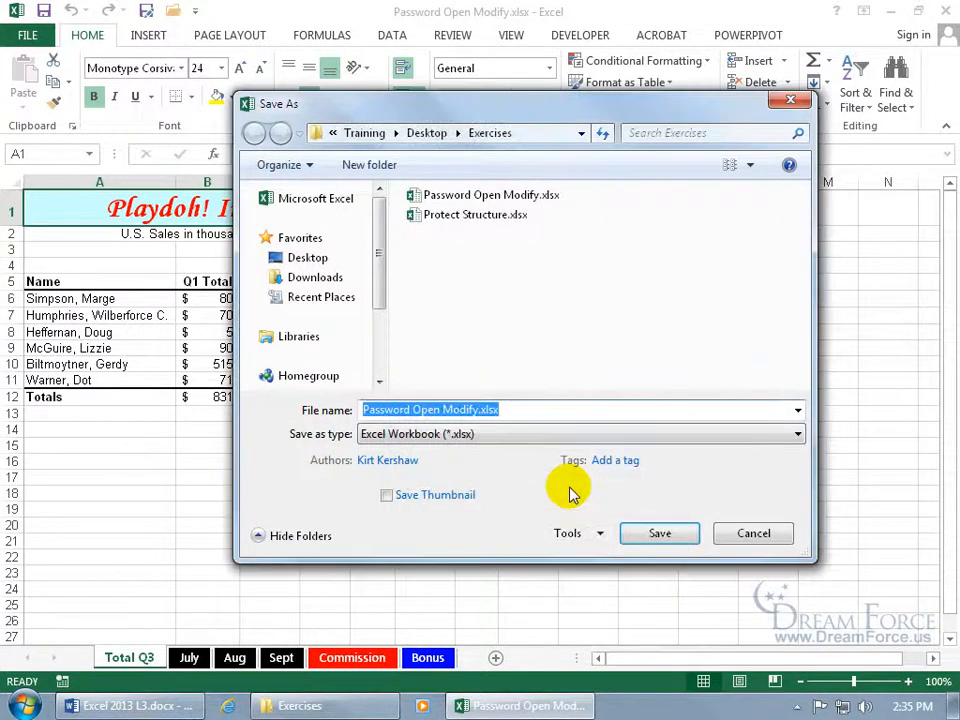
click(659, 538)
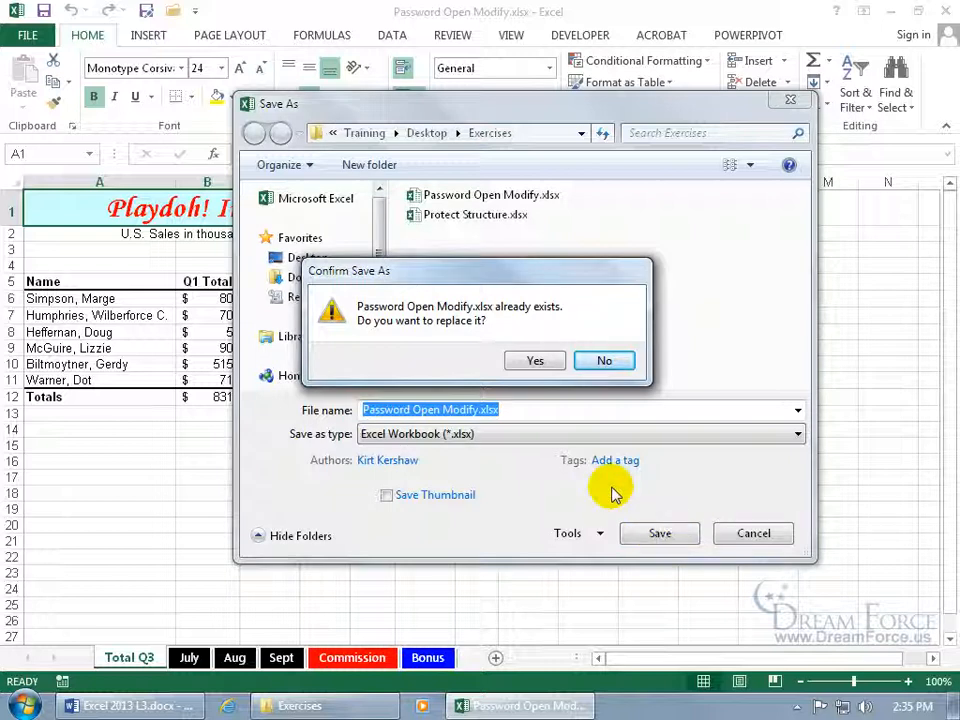
click(537, 358)
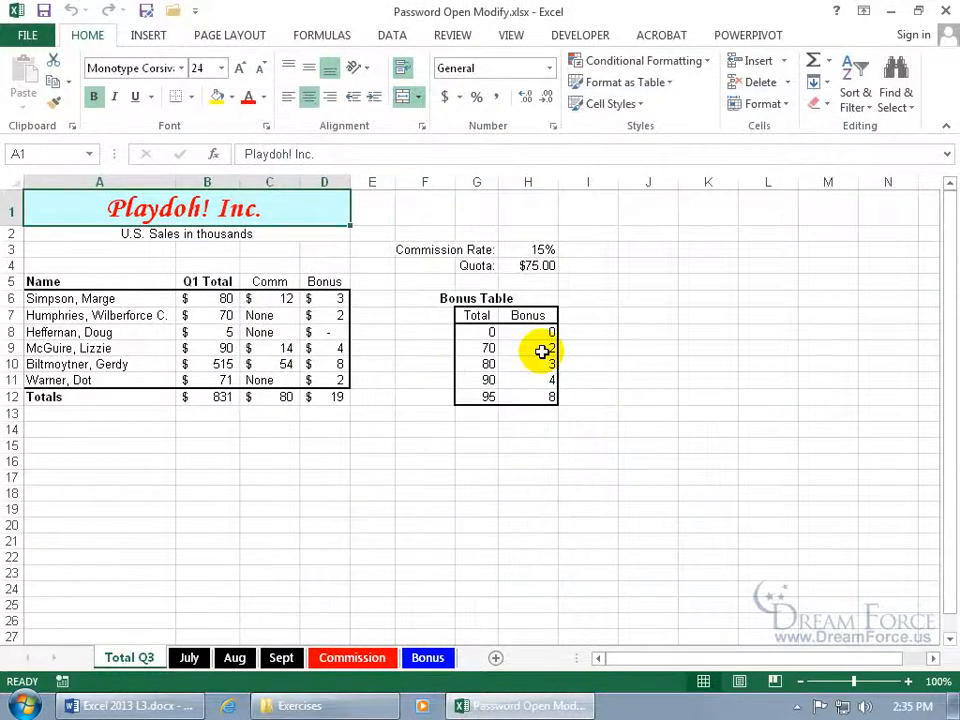
click(946, 10)
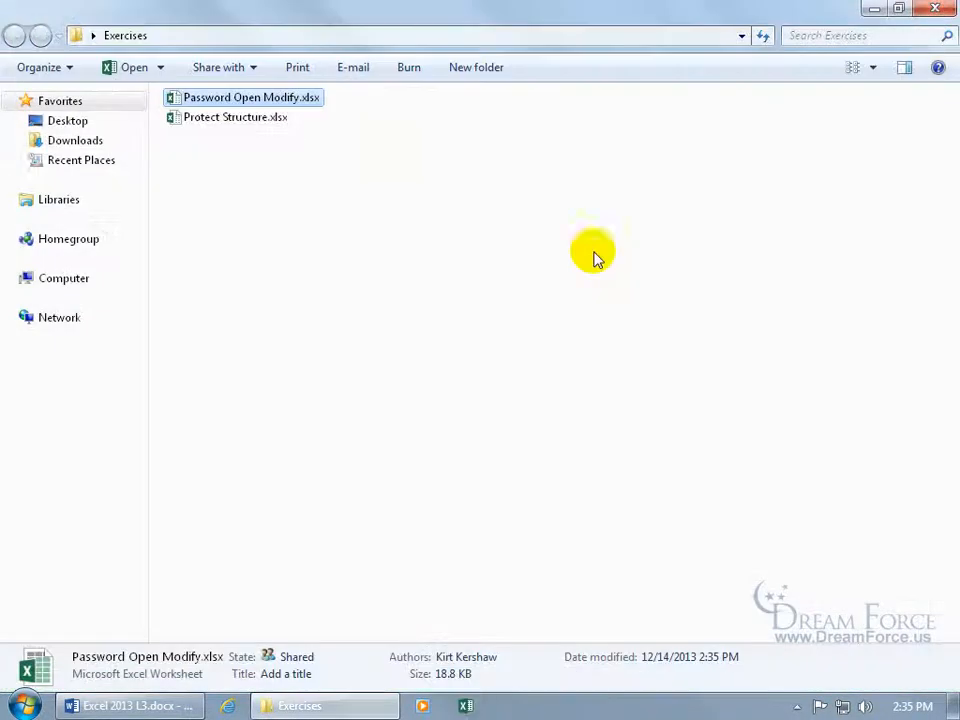
Open the file read-only, enter 45454 in D6 and 151 in D7 and D8, and try saving
double_click(290, 100)
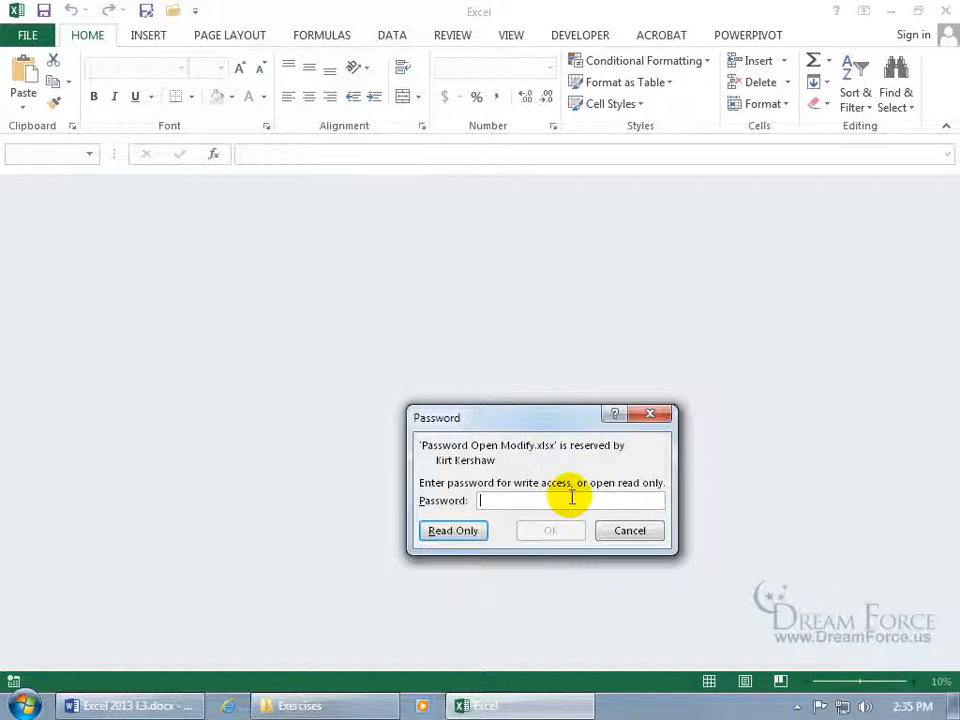
click(472, 538)
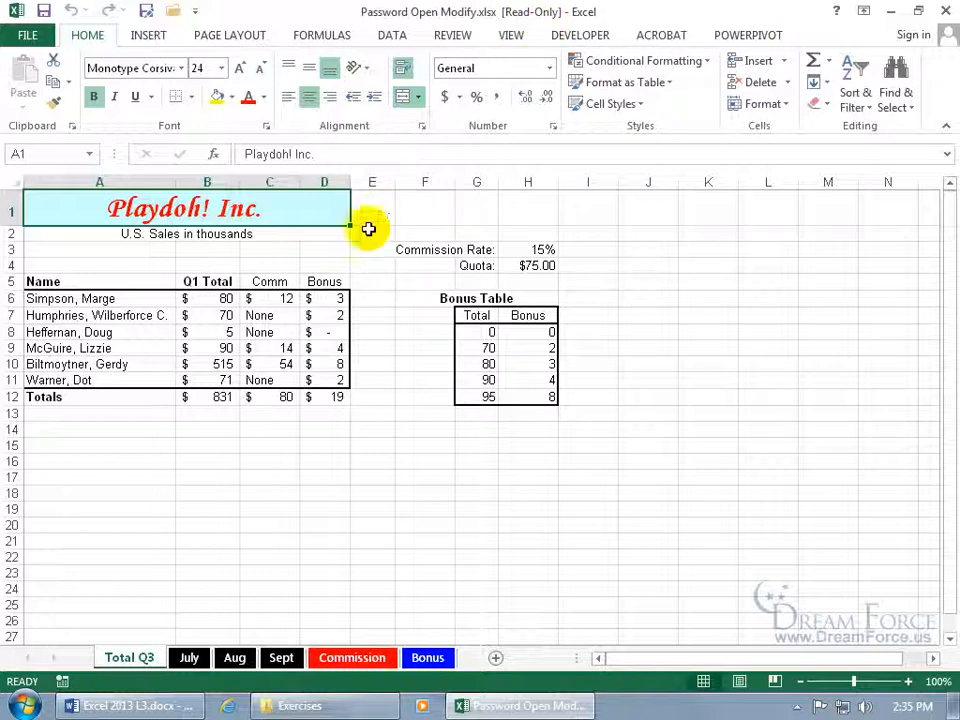
click(318, 299)
text(45454)
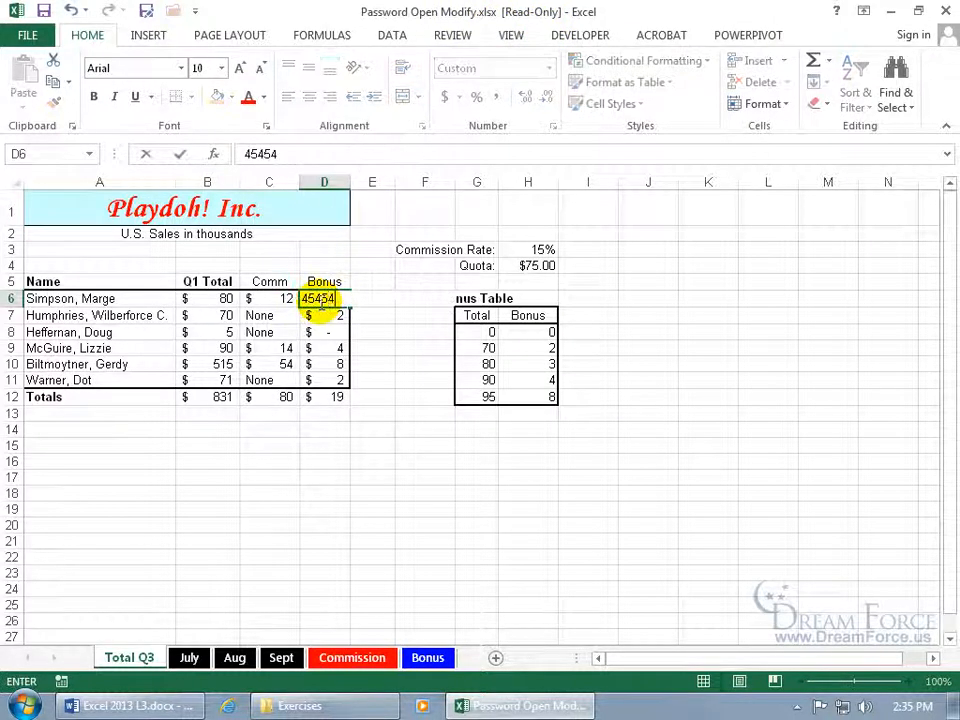
key(Return)
text(151)
key(Return)
text(151)
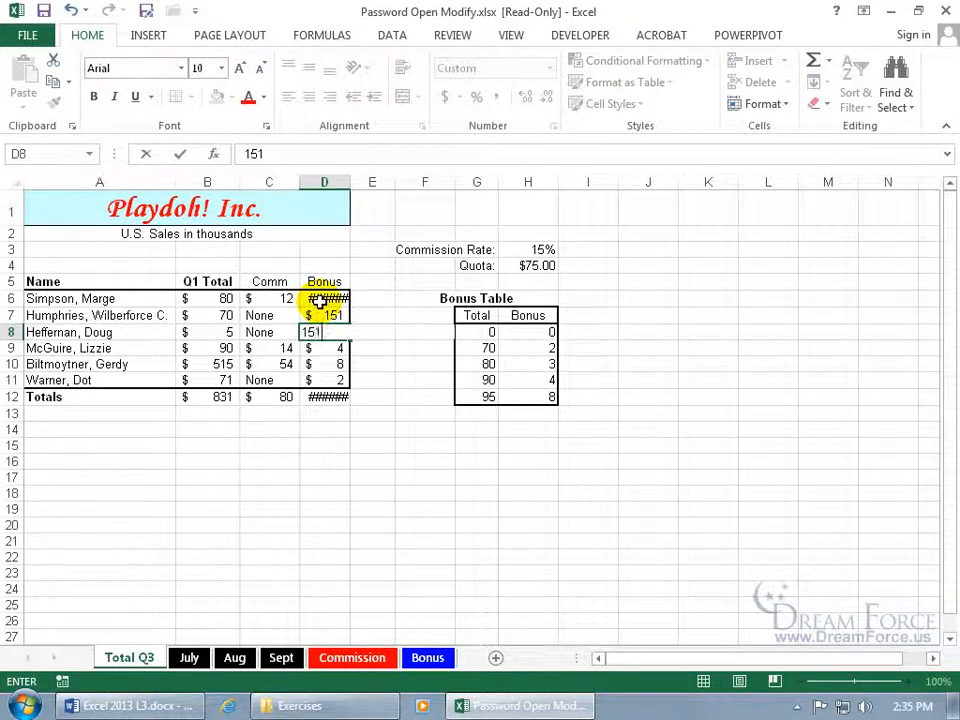
key(Return)
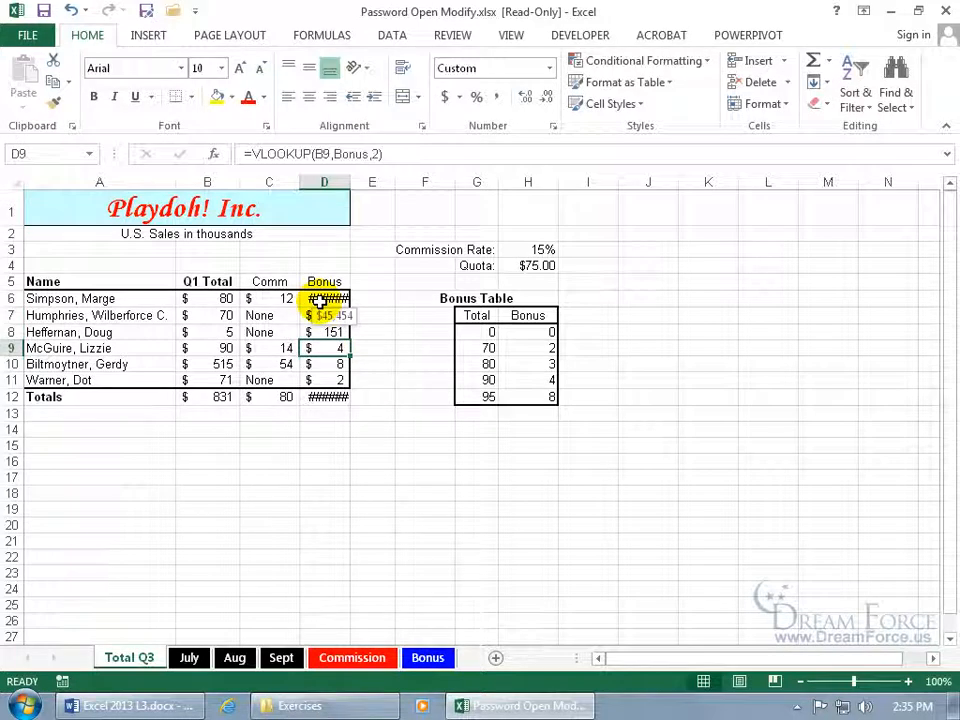
click(44, 11)
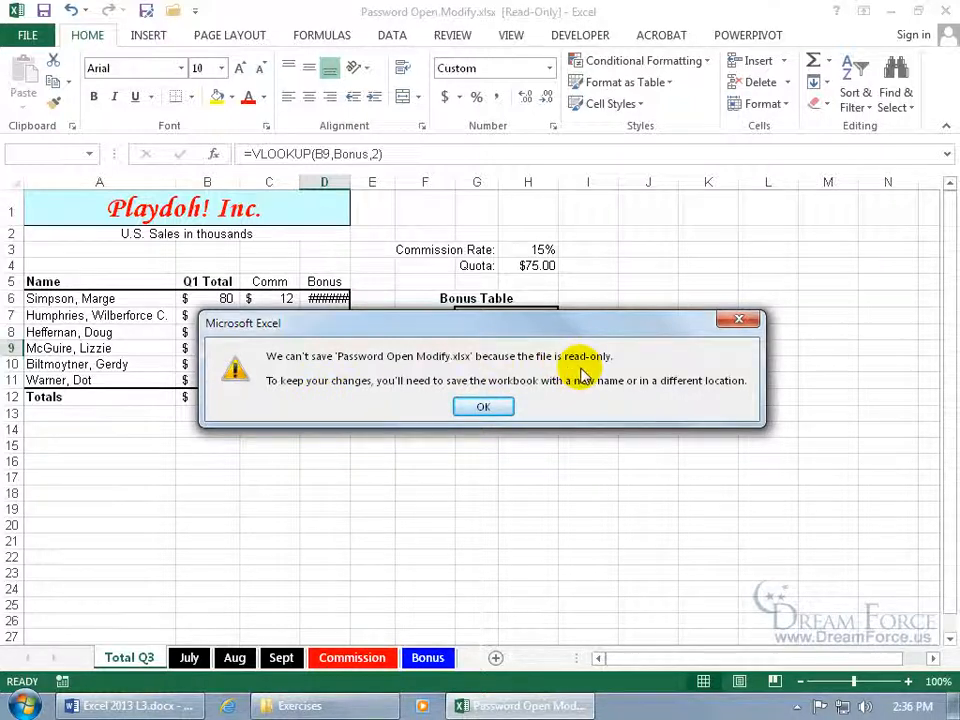
Dismiss the read-only warning, save the edits as Password Open Modify.xlsx on the Desktop, and close Excel
click(485, 406)
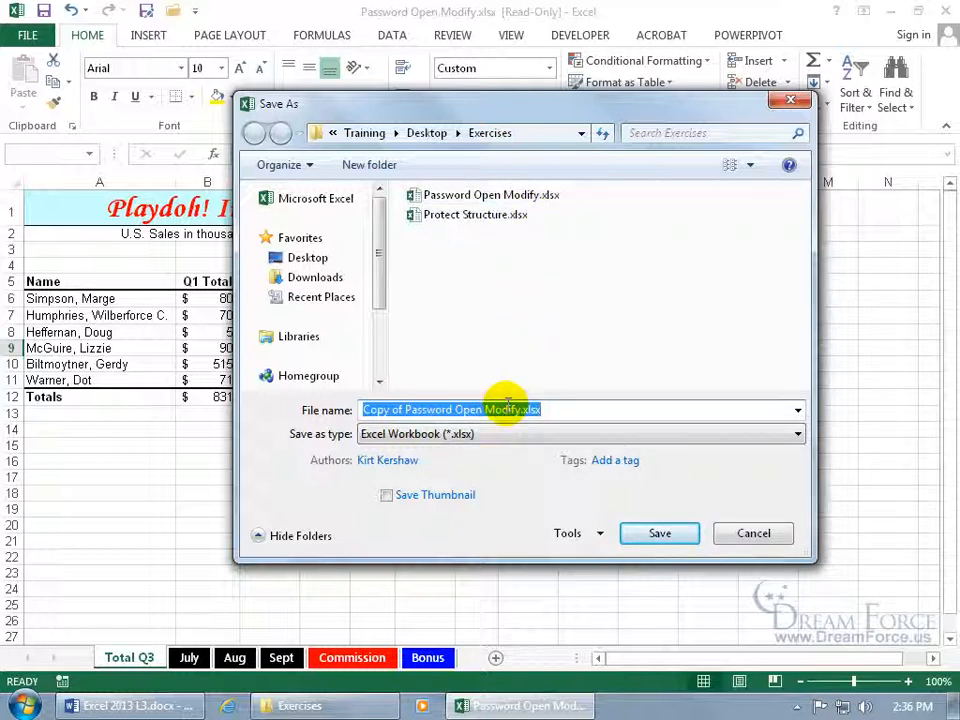
click(480, 195)
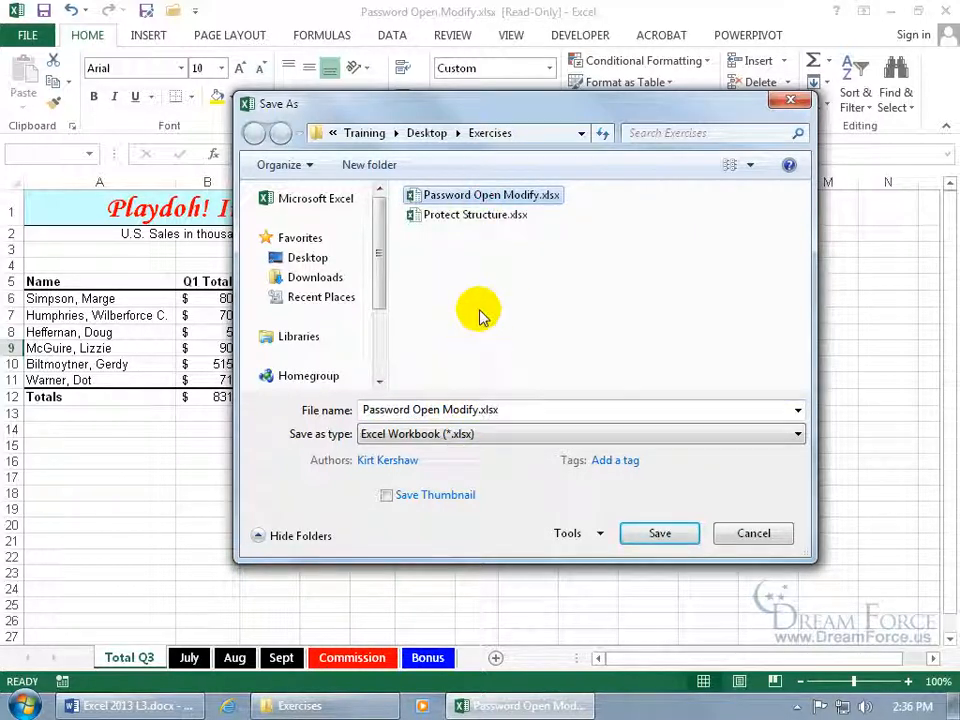
click(307, 258)
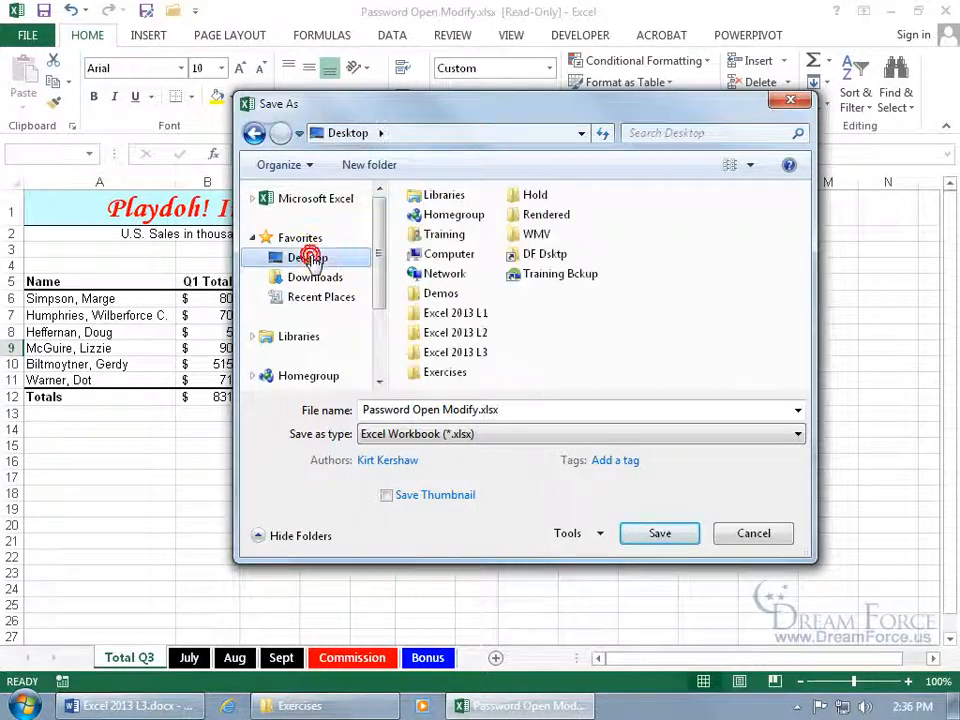
click(655, 533)
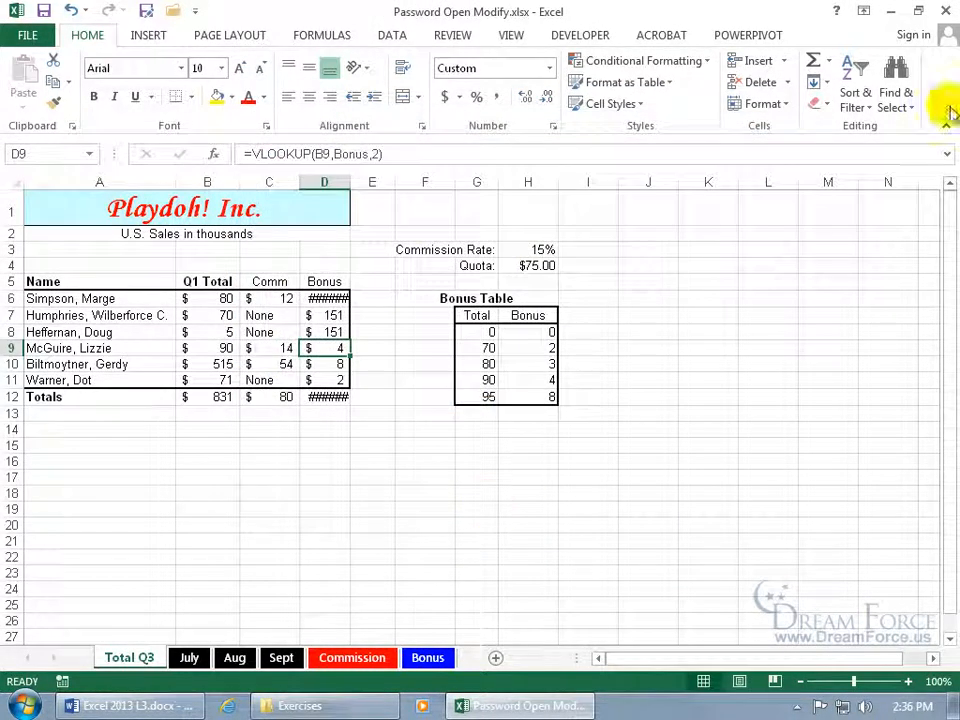
click(948, 12)
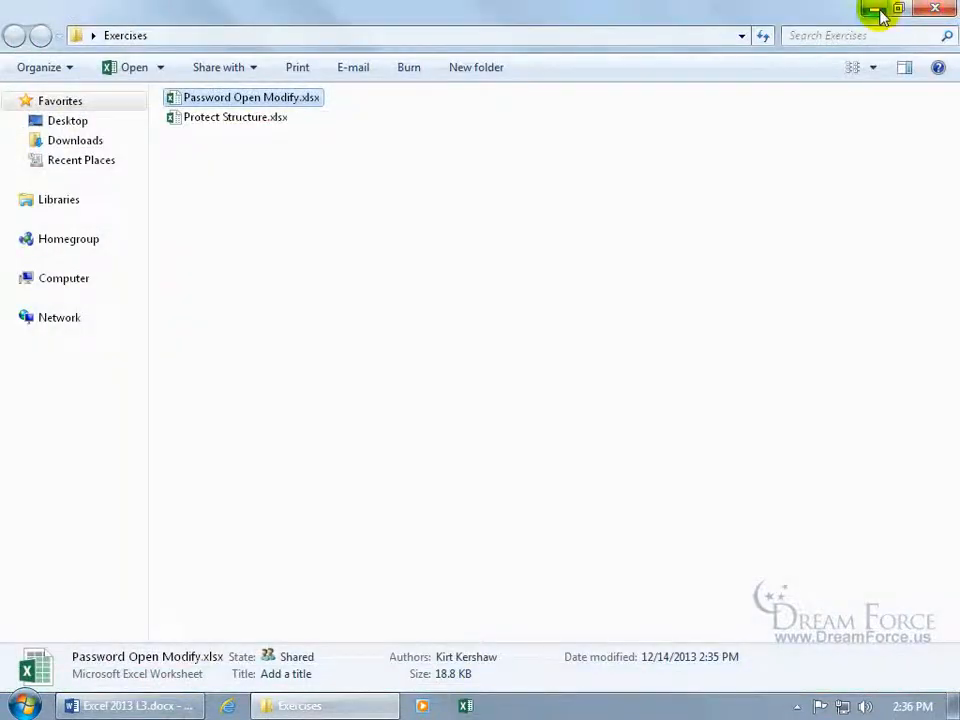
Open the Desktop copy of Password Open Modify.xlsx, then close it
click(880, 12)
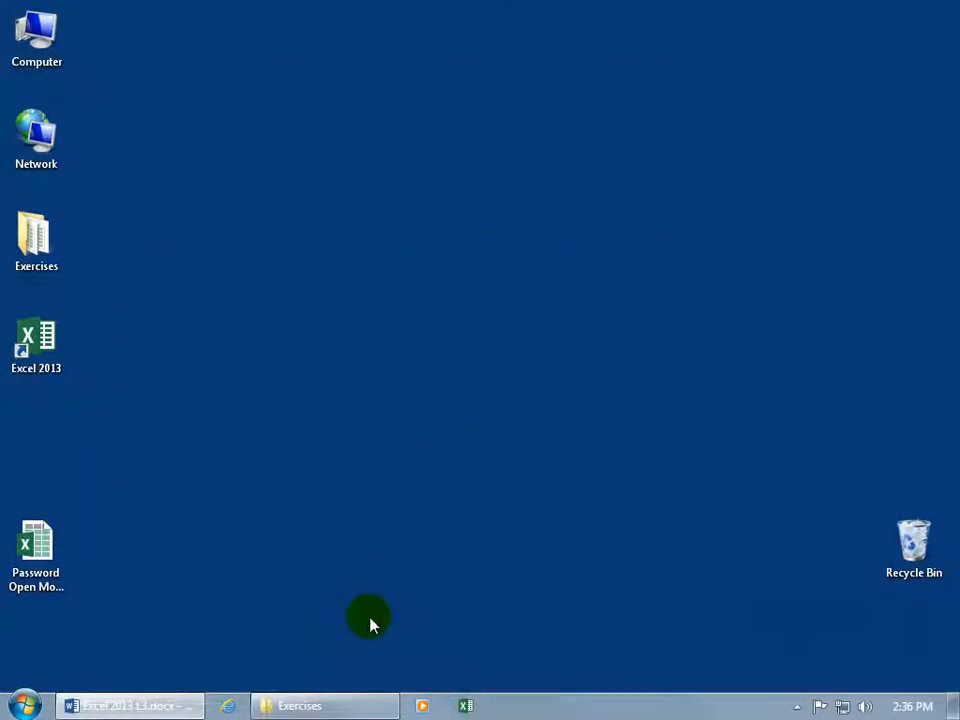
double_click(36, 558)
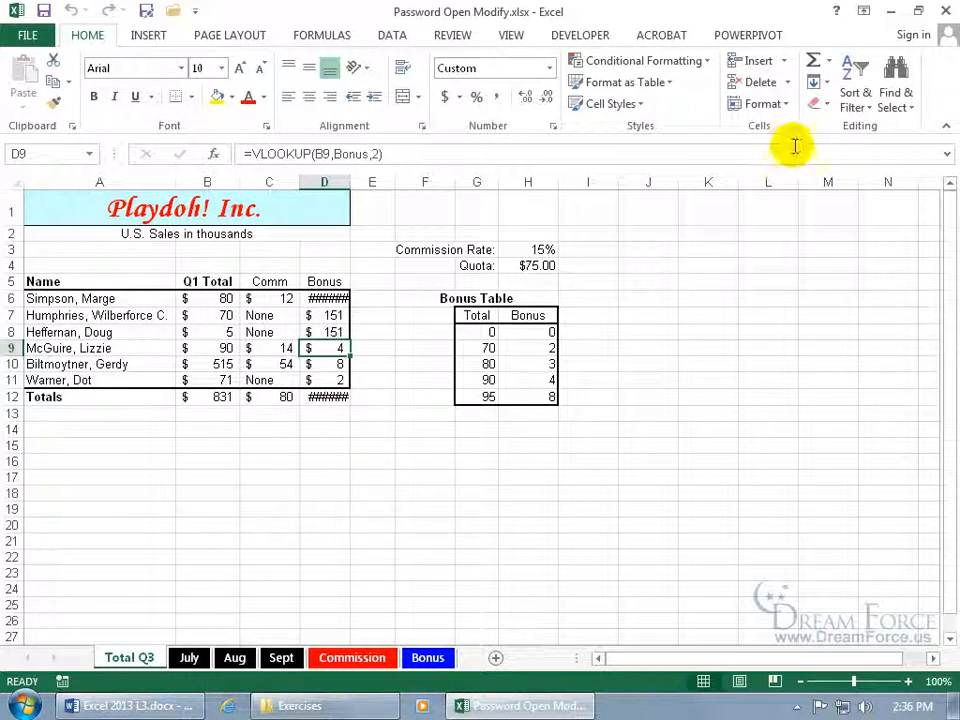
click(943, 11)
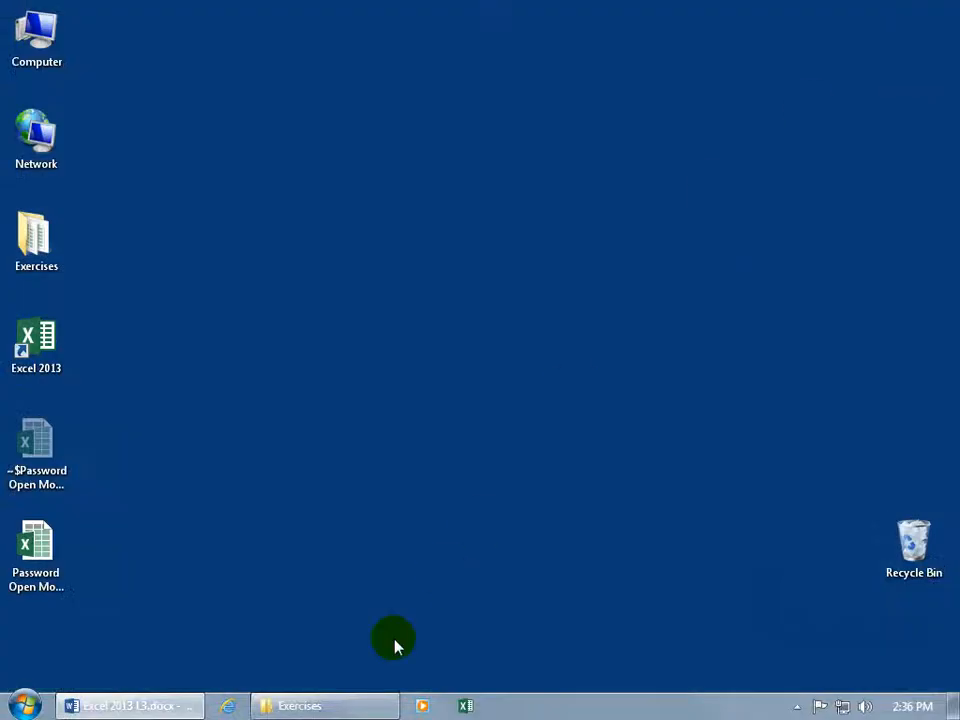
Open the original Password Open Modify.xlsx from Exercises with its modify password for write access
click(349, 706)
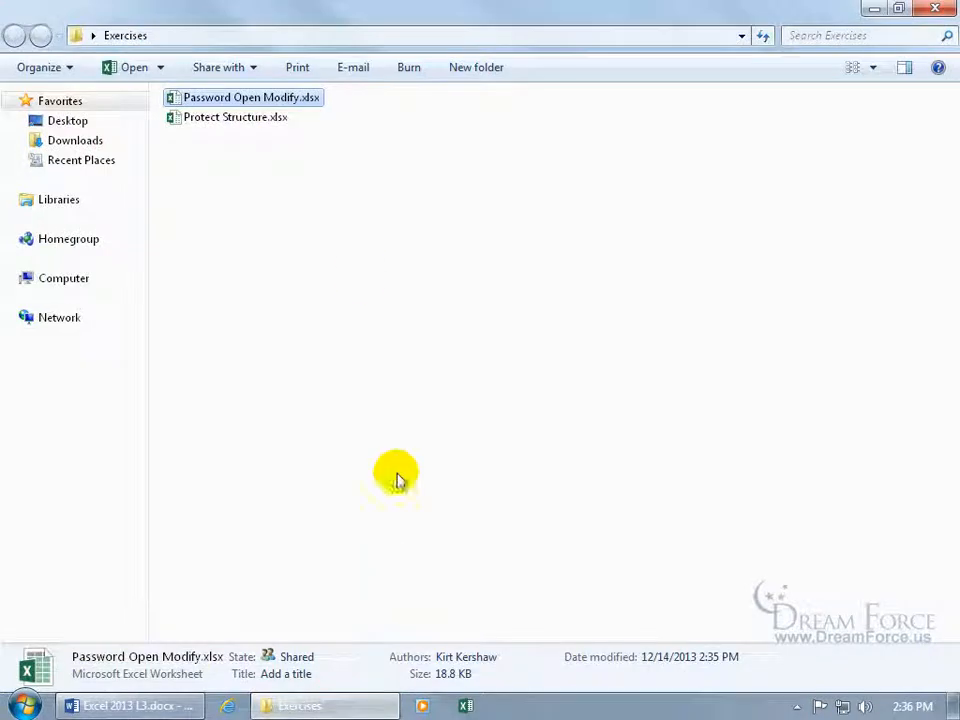
double_click(253, 98)
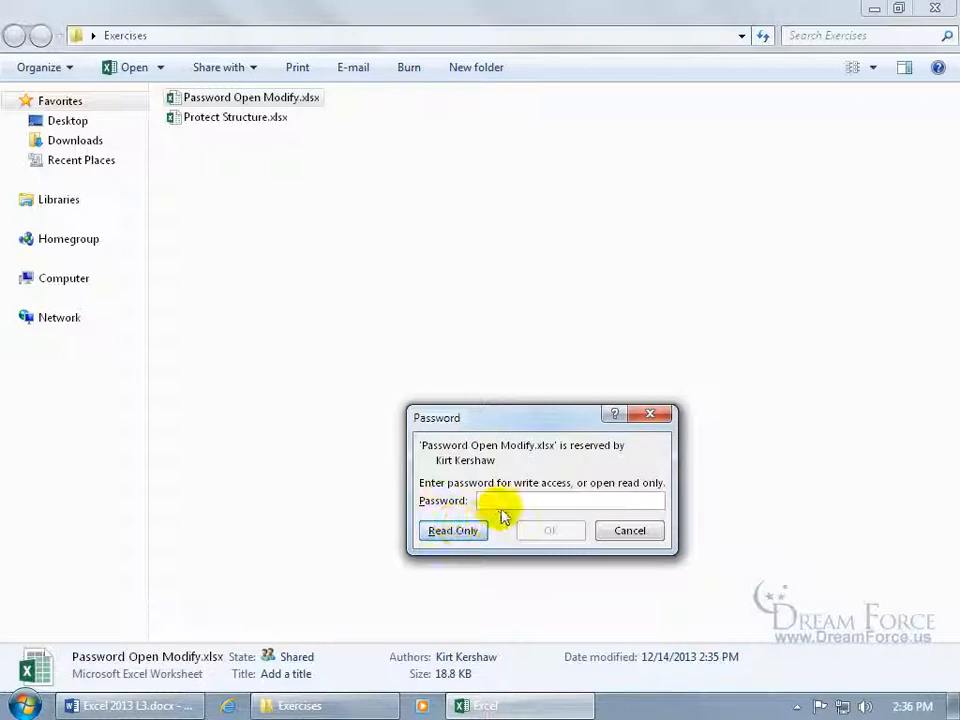
text(****)
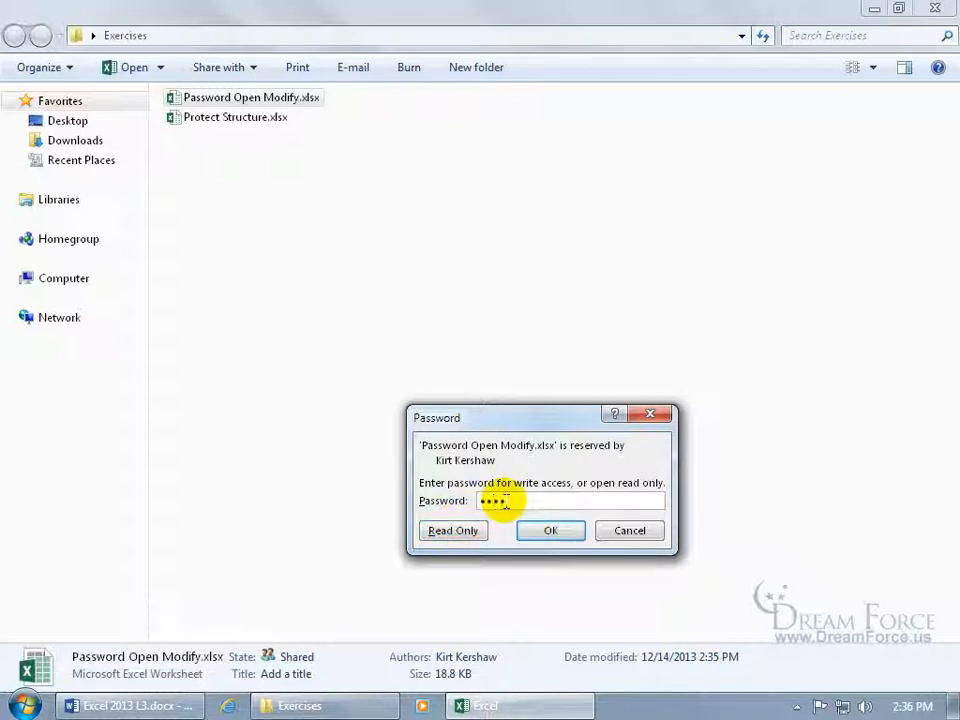
key(Return)
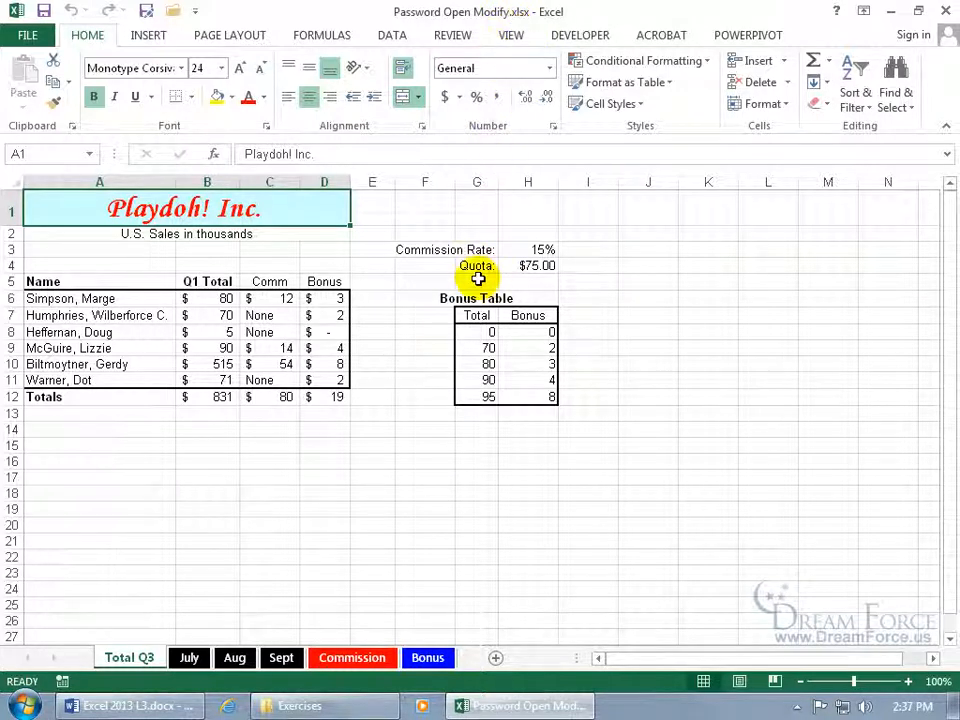
In Save As General Options, set a password to open and confirm it
click(146, 10)
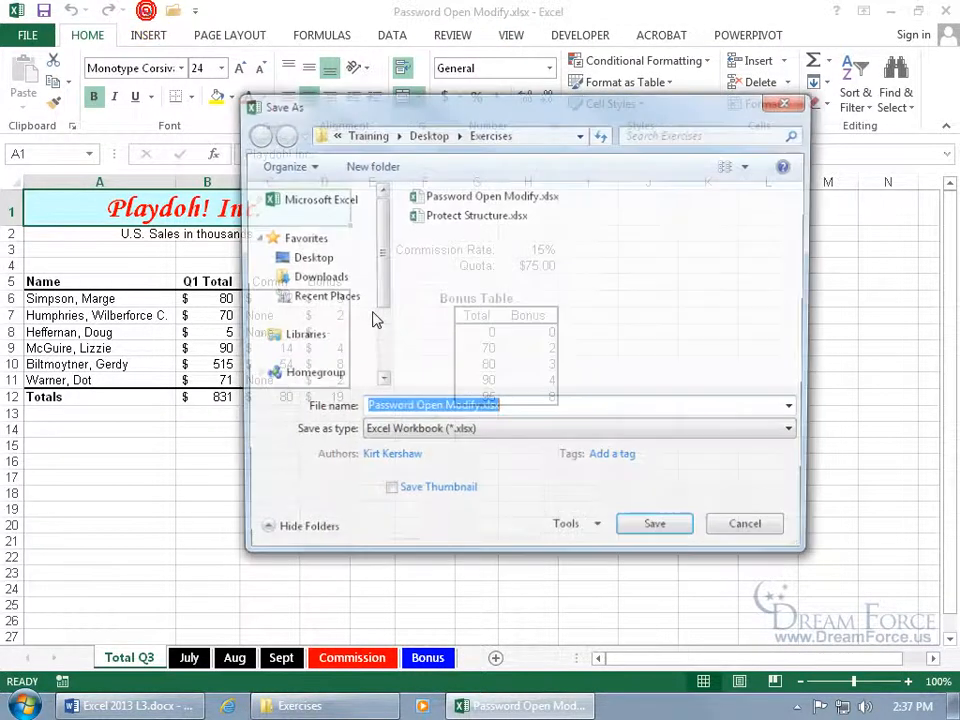
click(596, 535)
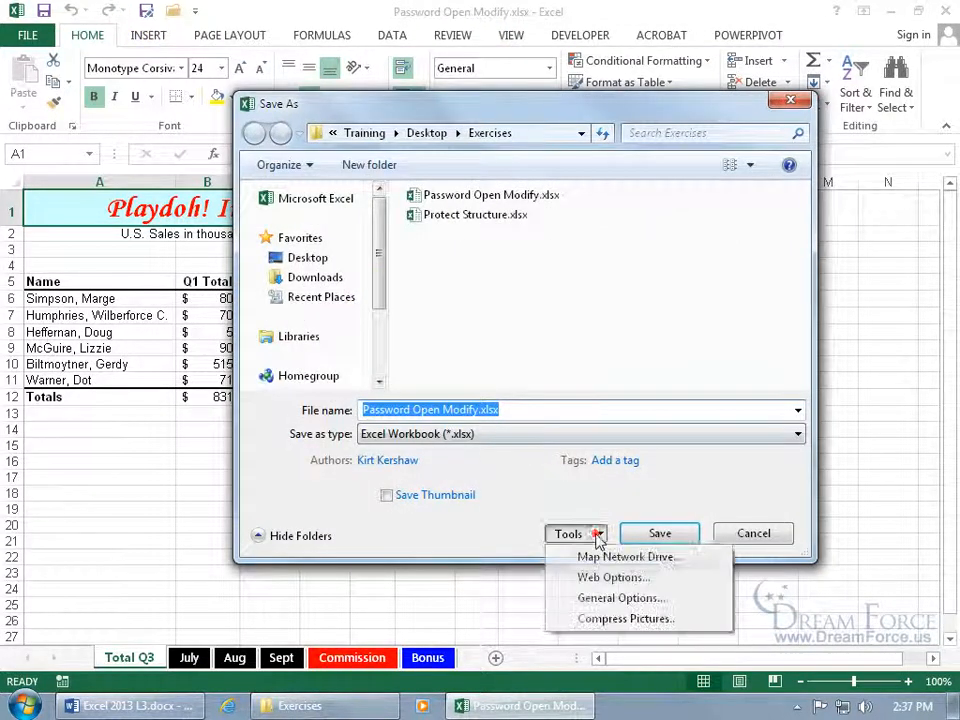
click(610, 597)
click(562, 471)
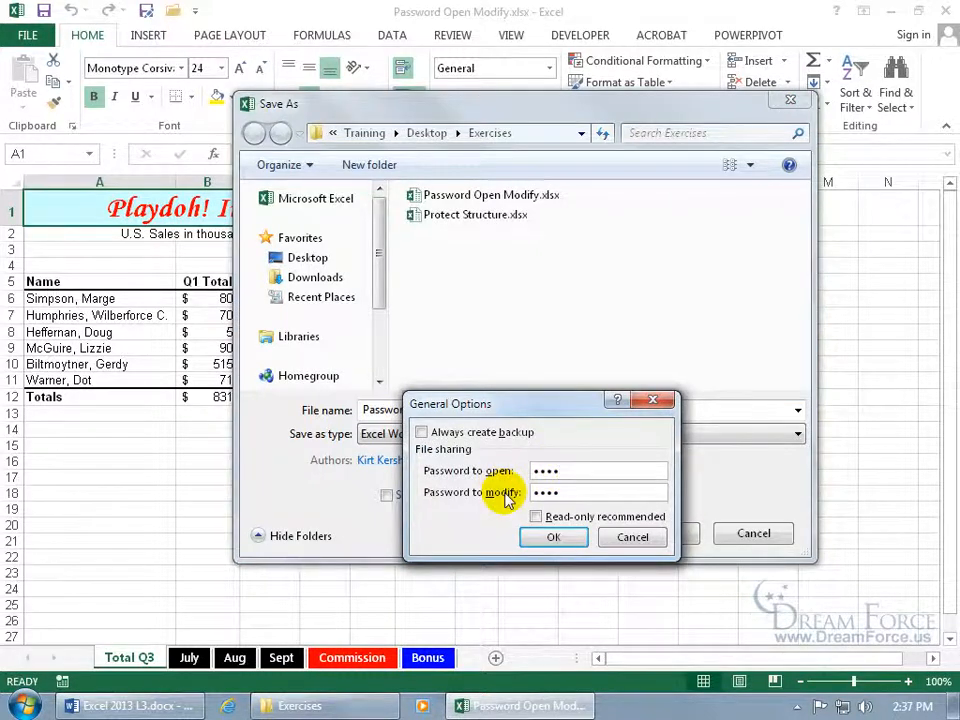
click(553, 537)
text(••••)
key(Return)
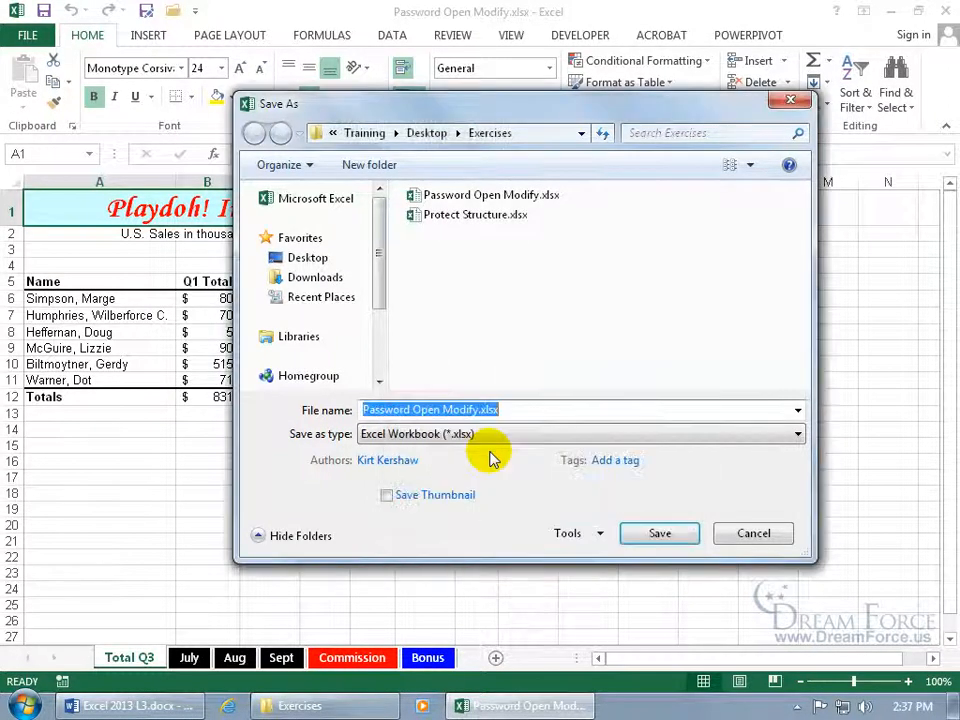
Save over the existing Password Open Modify.xlsx, close Excel, and reopen the file
click(660, 535)
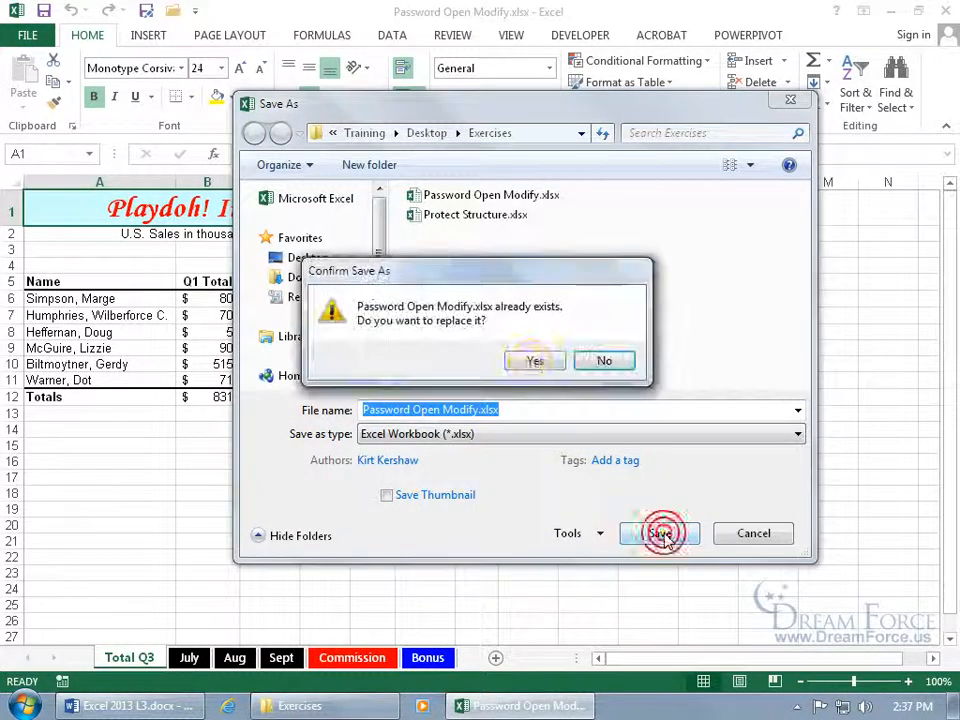
click(531, 360)
click(940, 10)
double_click(240, 99)
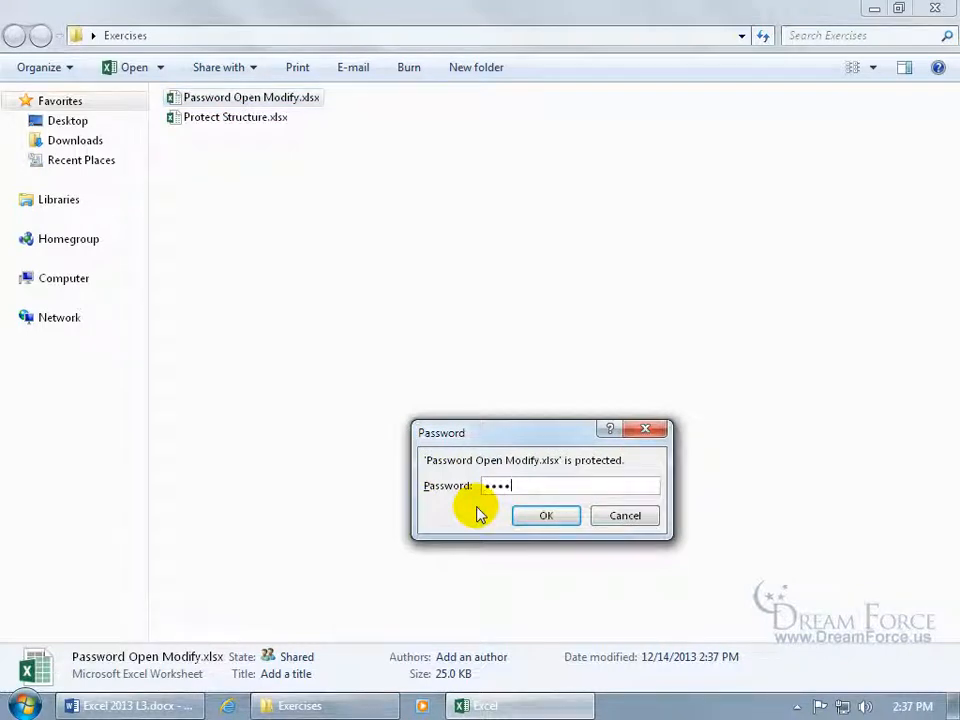
Enter the open password, then the modify password, to open the workbook with write access
key(Return)
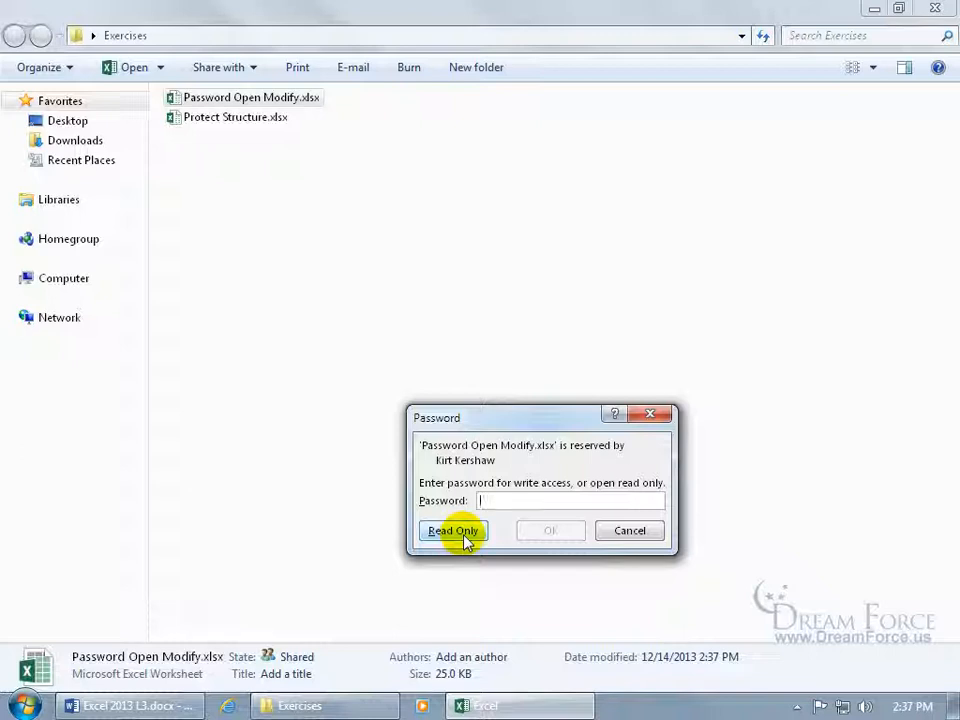
text(p)
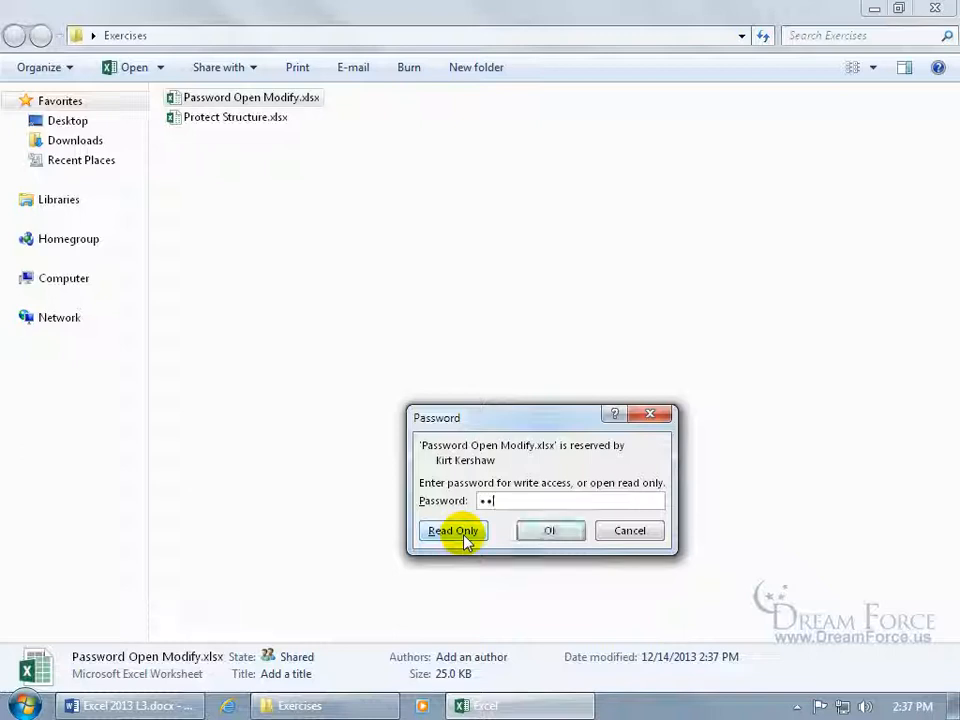
key(Return)
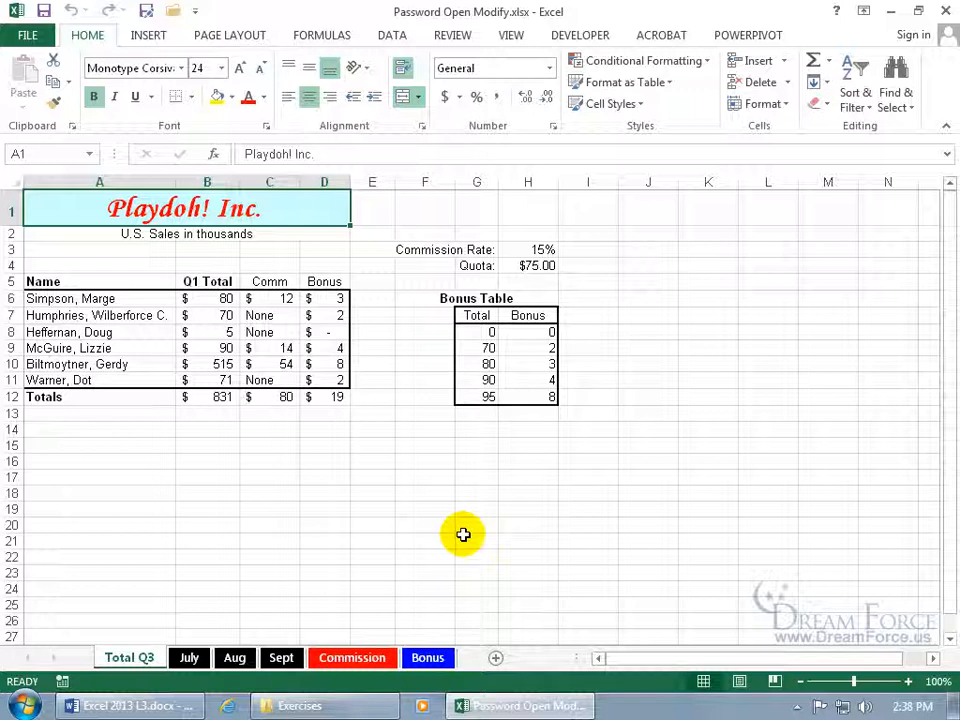
Clear both the open and modify passwords in Save As General Options
click(146, 11)
click(598, 535)
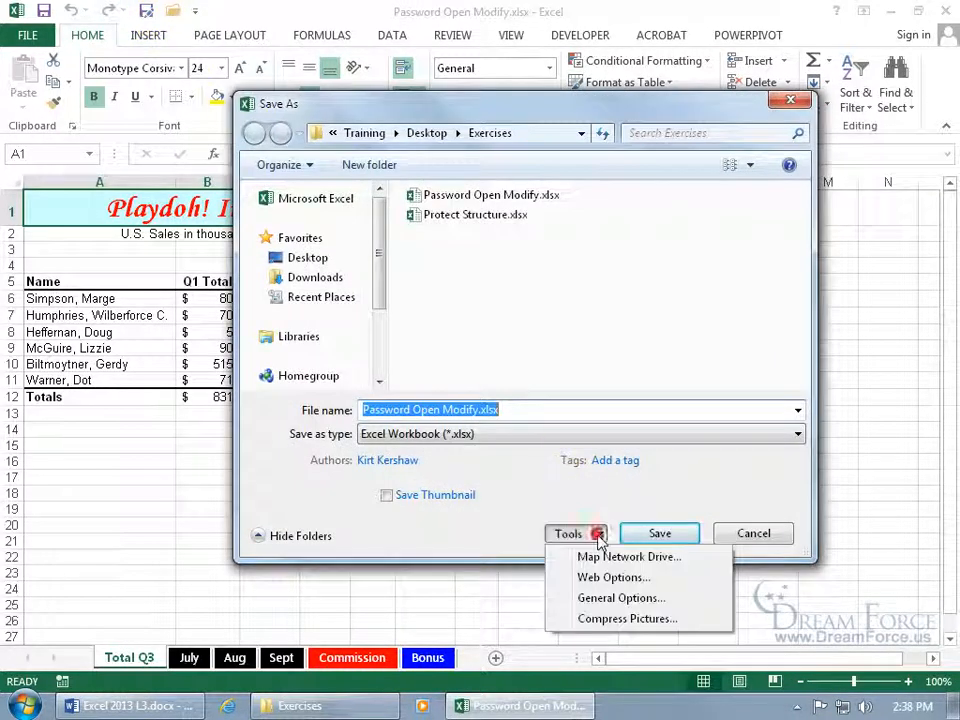
click(612, 598)
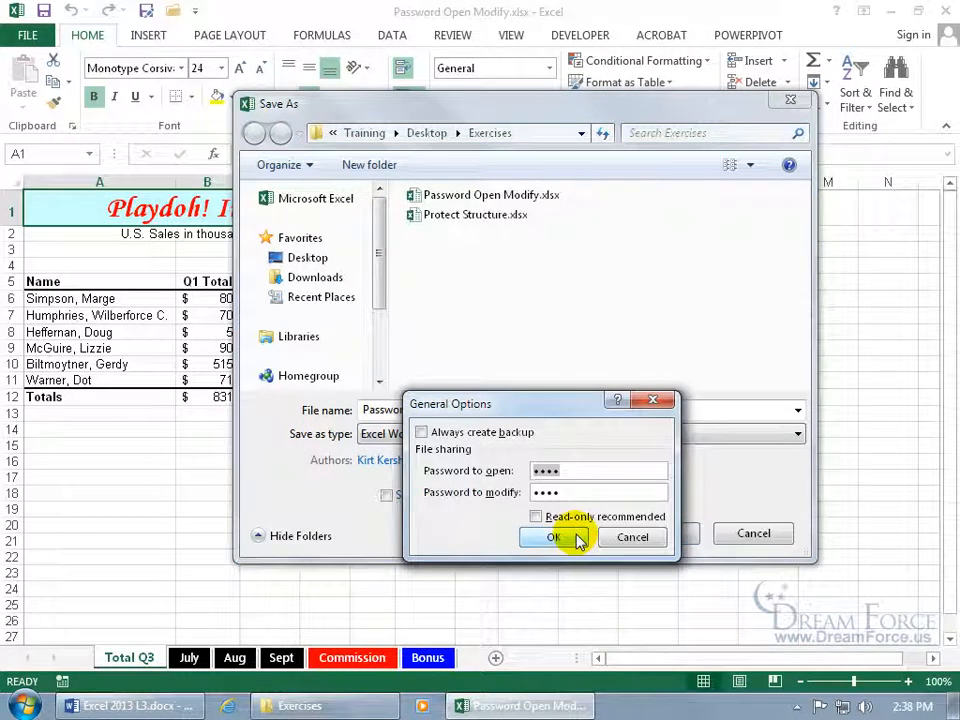
click(596, 473)
key(BackSpace)
key(BackSpace)
key(BackSpace)
key(BackSpace)
click(583, 495)
key(BackSpace)
key(BackSpace)
key(BackSpace)
key(BackSpace)
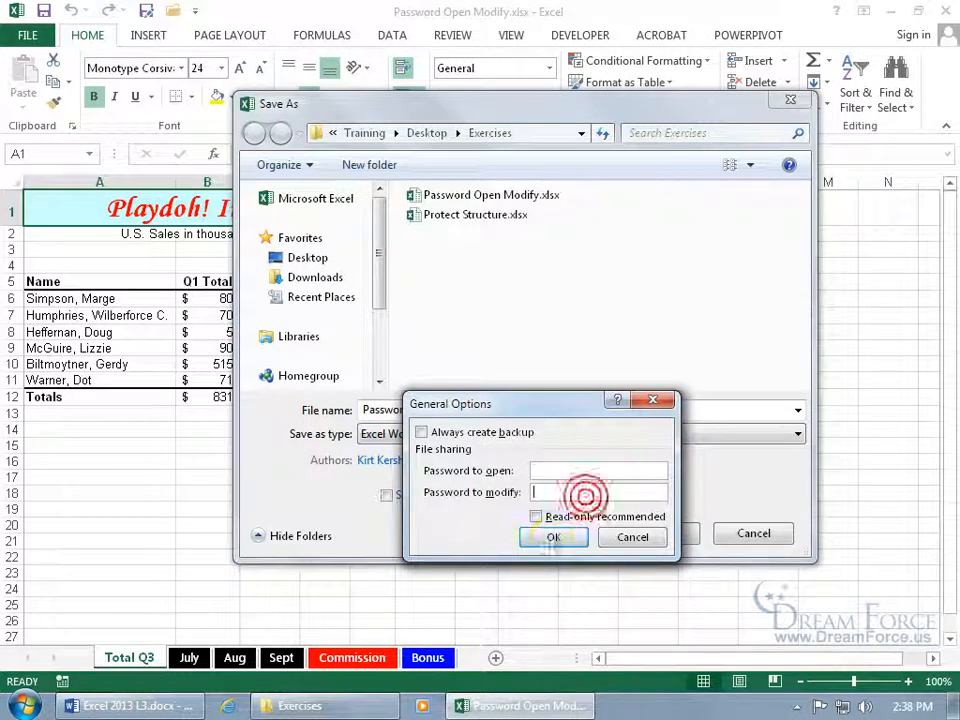
click(555, 537)
Save over the existing file without passwords, close Excel, and open Create Backup.xlsx
click(658, 536)
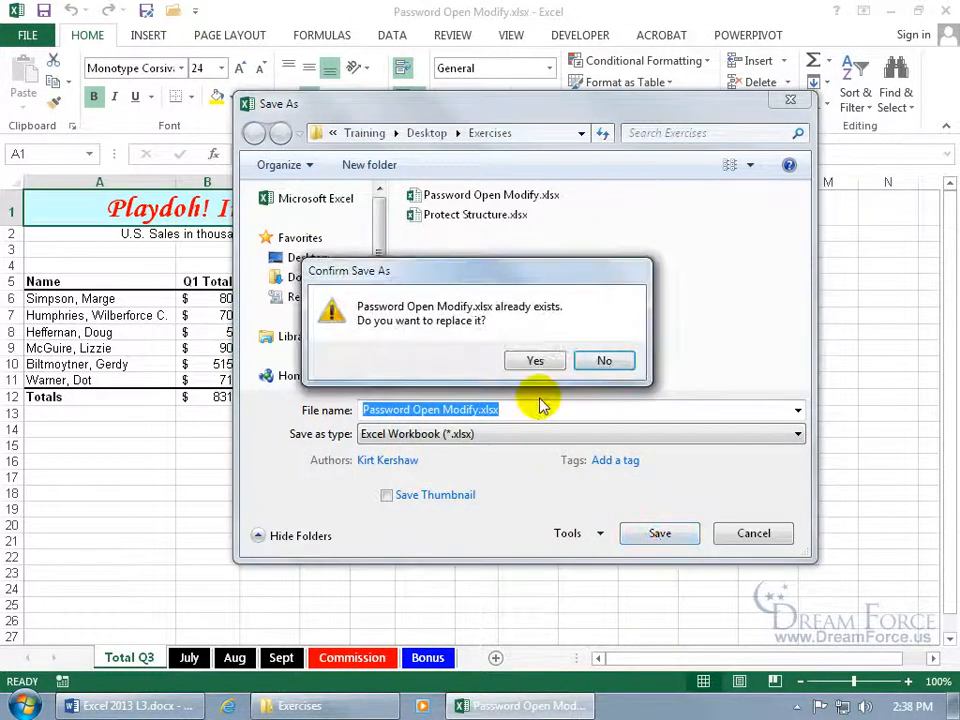
click(538, 362)
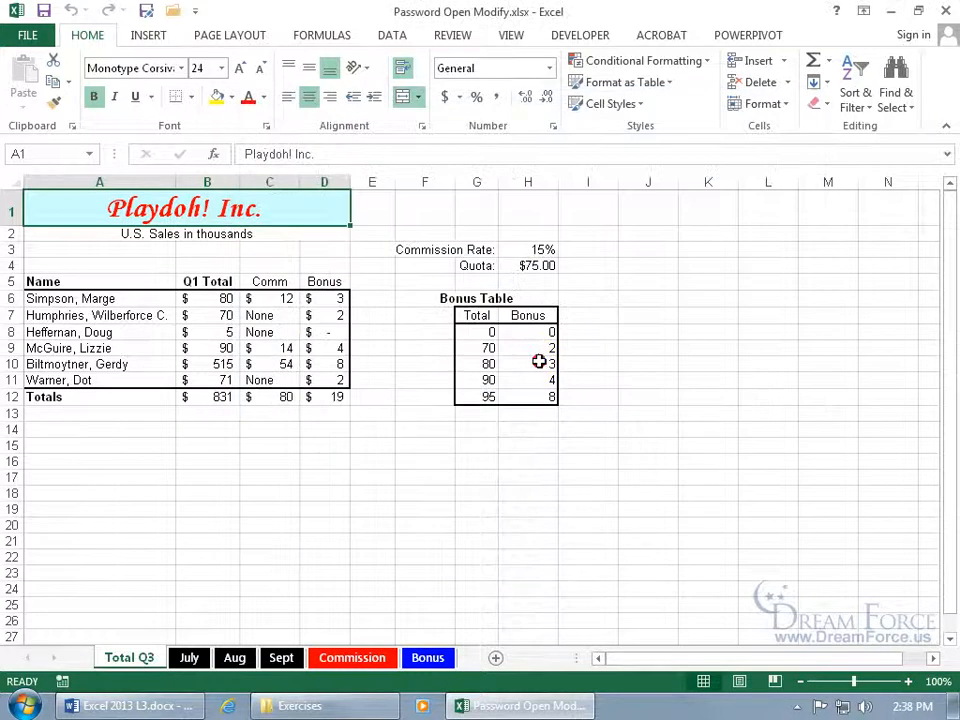
click(944, 11)
double_click(264, 99)
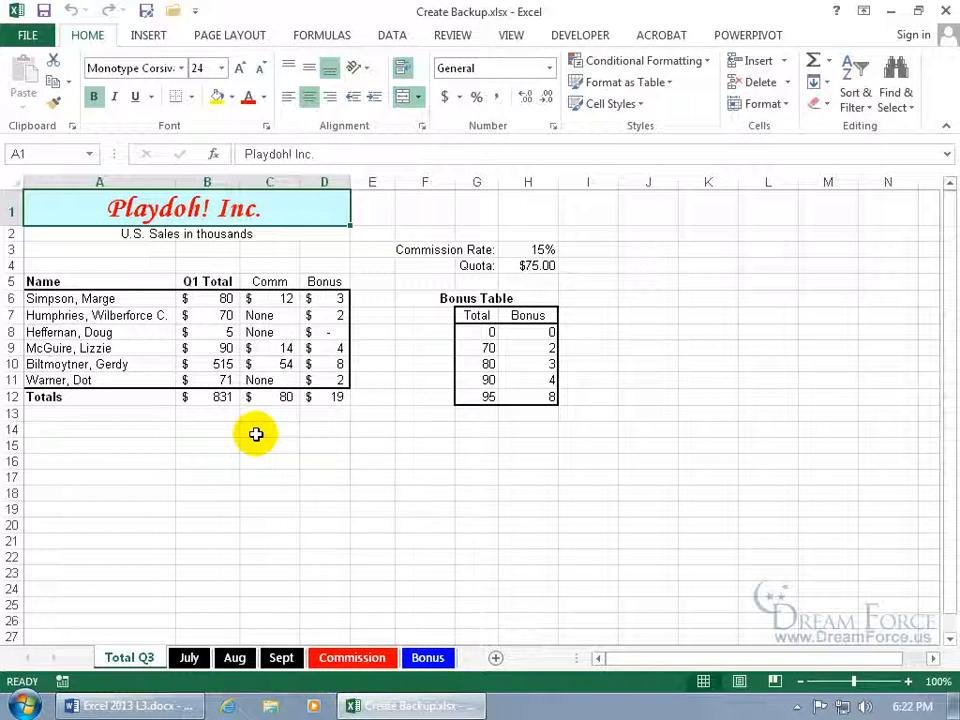
Turn on Always create backup in General Options and save over Create Backup.xlsx
click(146, 12)
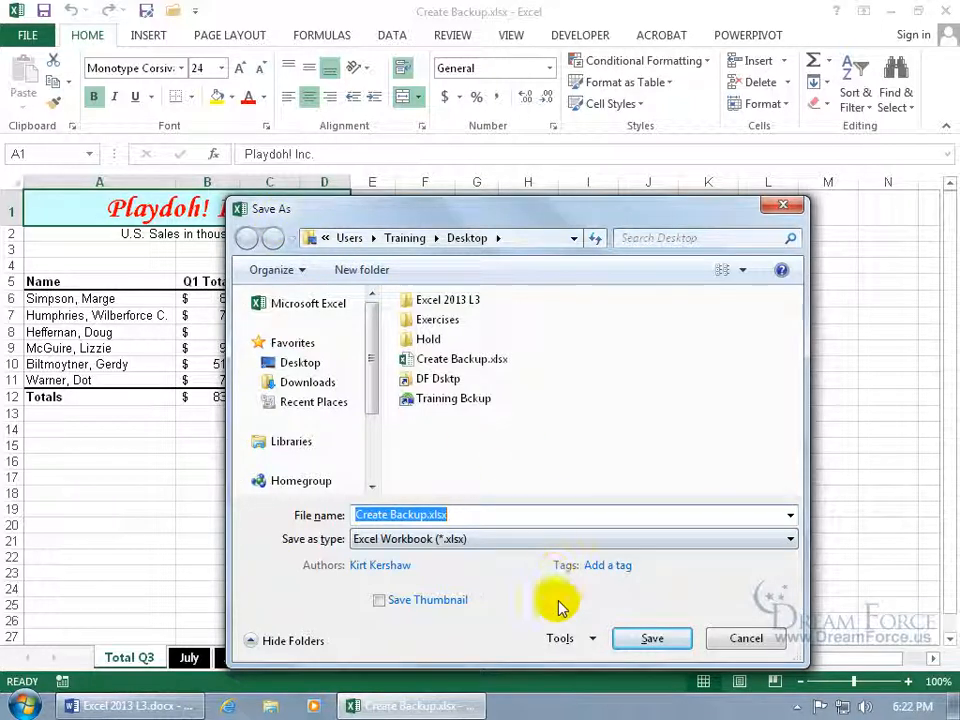
click(566, 639)
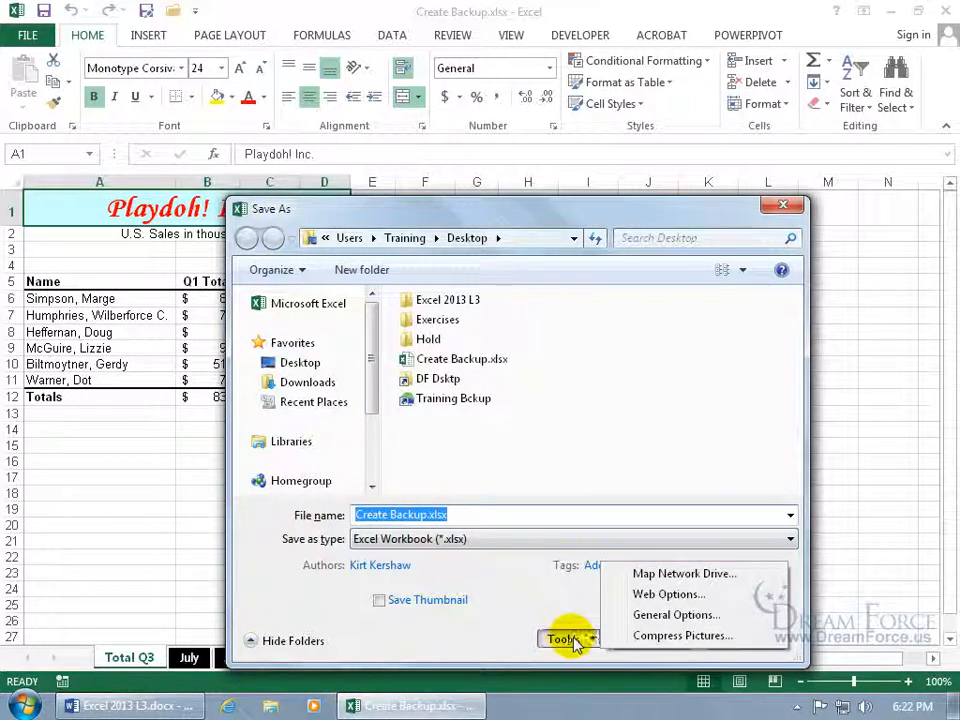
click(660, 615)
click(394, 412)
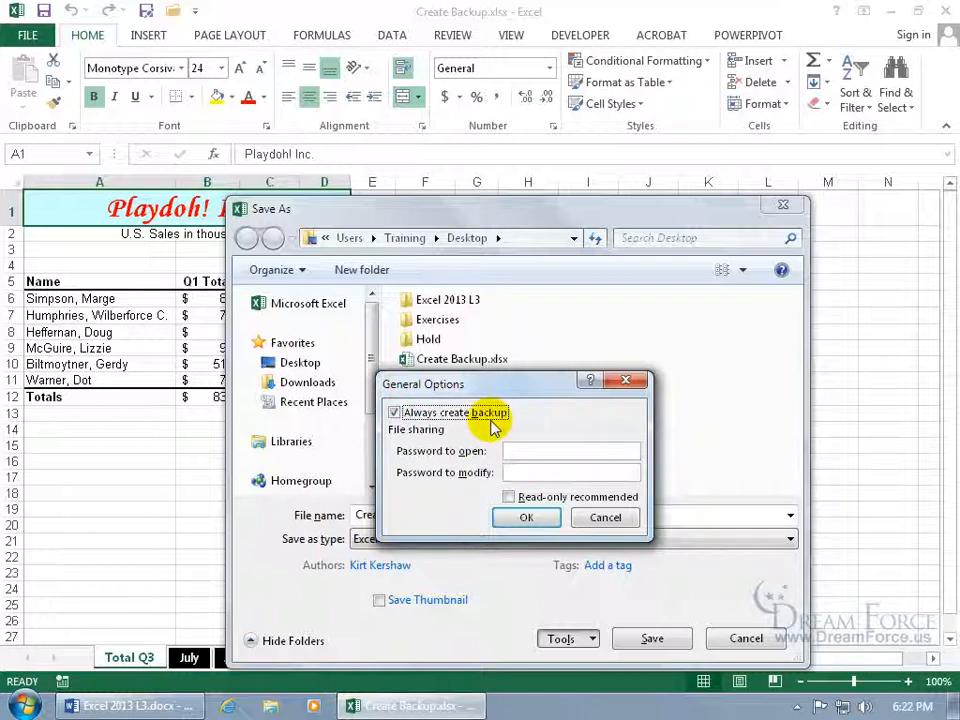
click(526, 517)
click(652, 638)
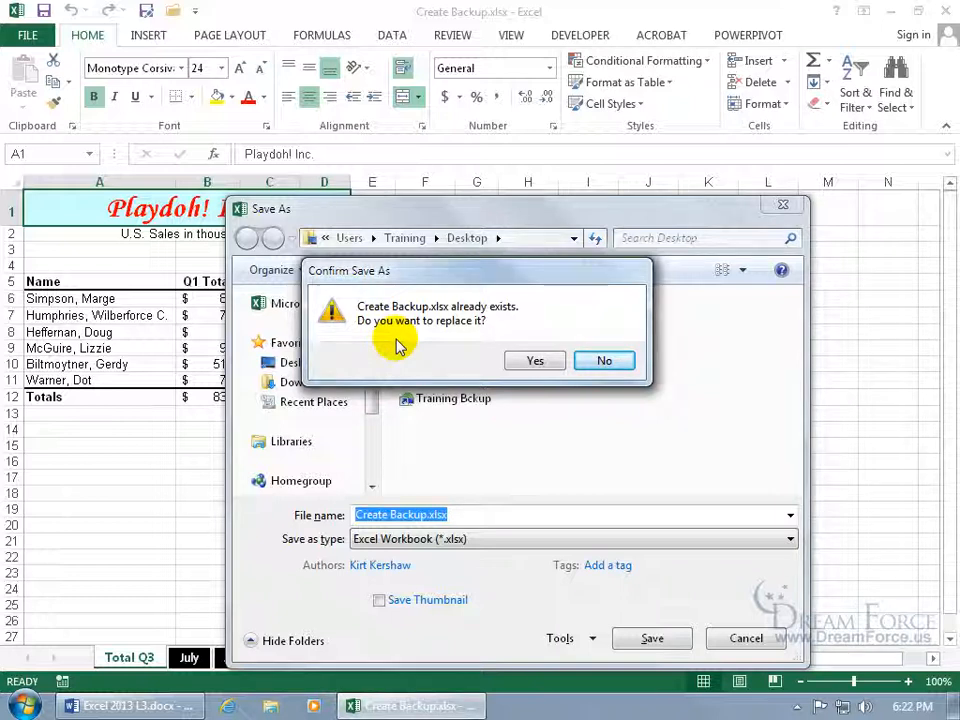
click(536, 360)
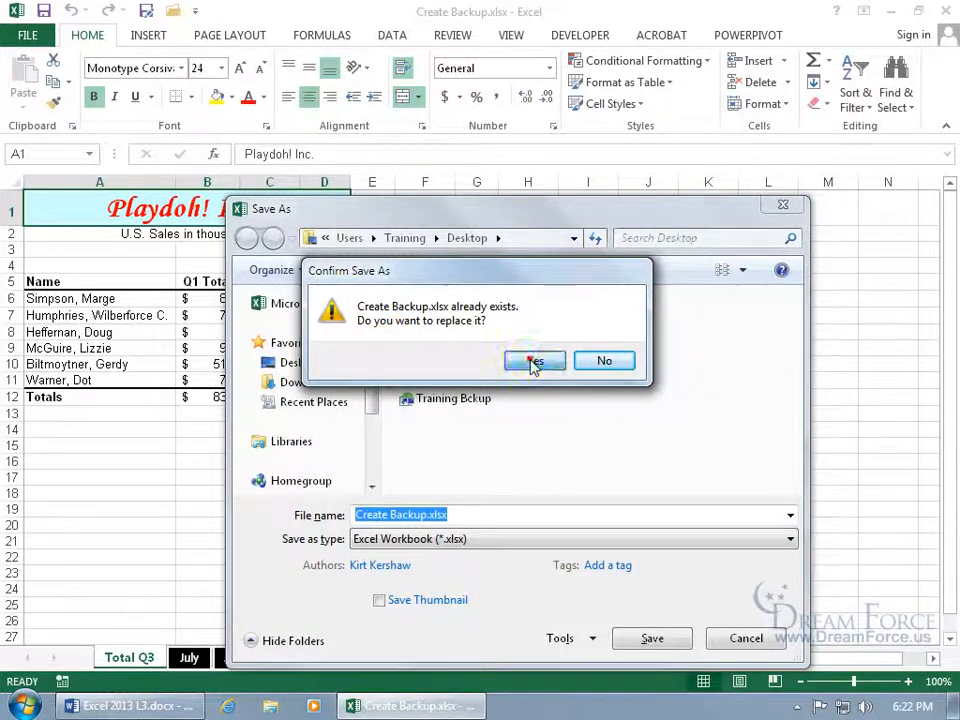
Close the workbook and Excel, and select Create Backup.xlsx on the desktop
click(944, 11)
click(941, 13)
click(108, 42)
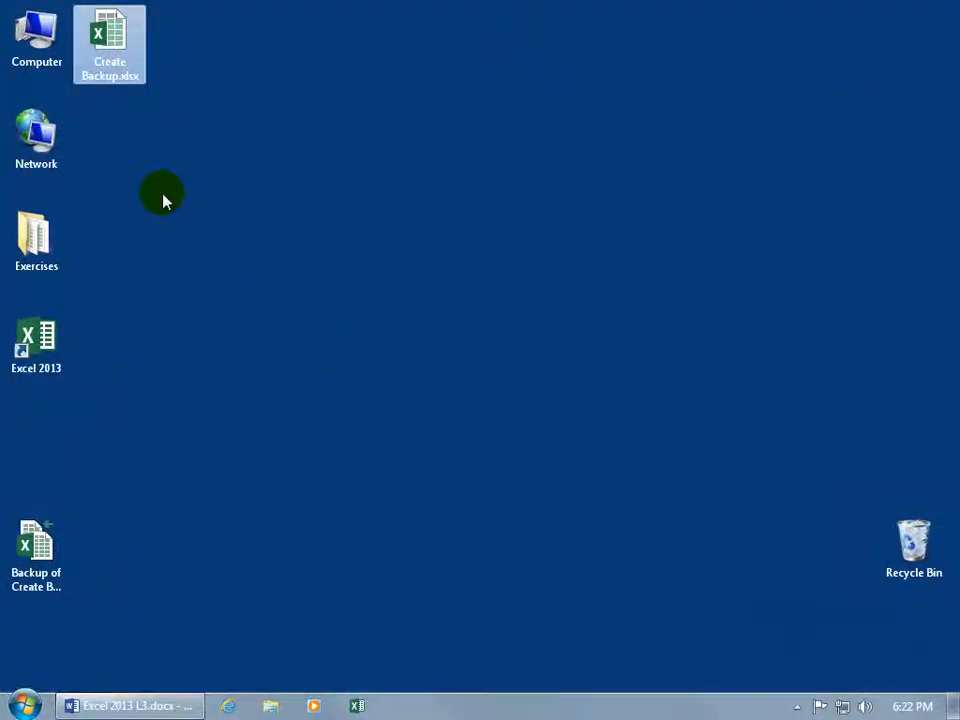
Check the full name of Backup of Create Backup.xlk, then open it despite the format warning
click(50, 546)
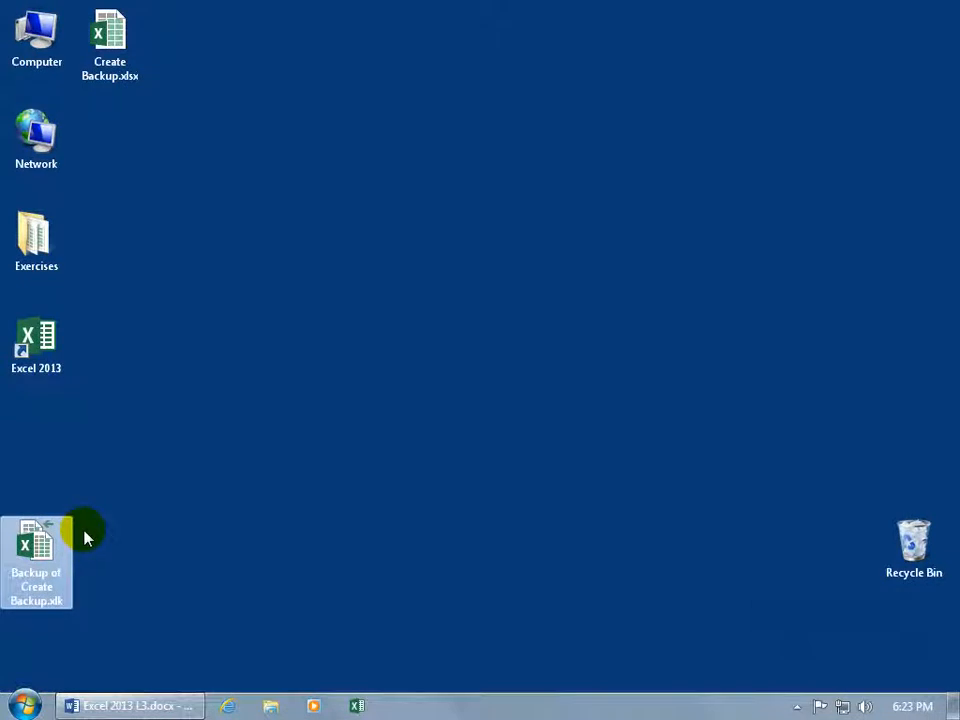
mouse_move(47, 550)
click(40, 578)
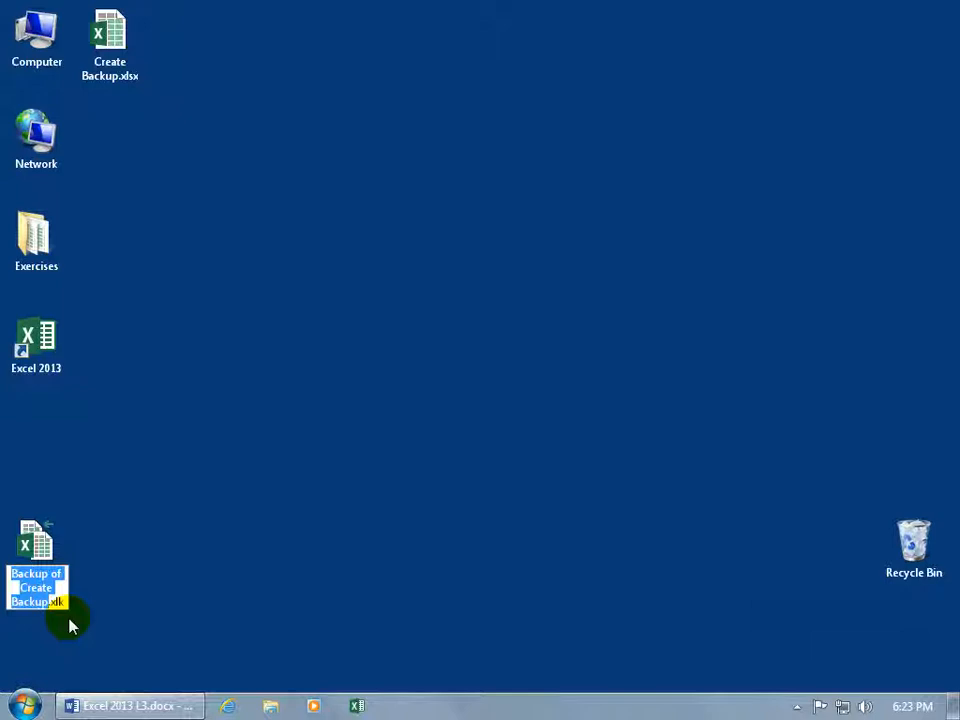
click(88, 541)
double_click(34, 547)
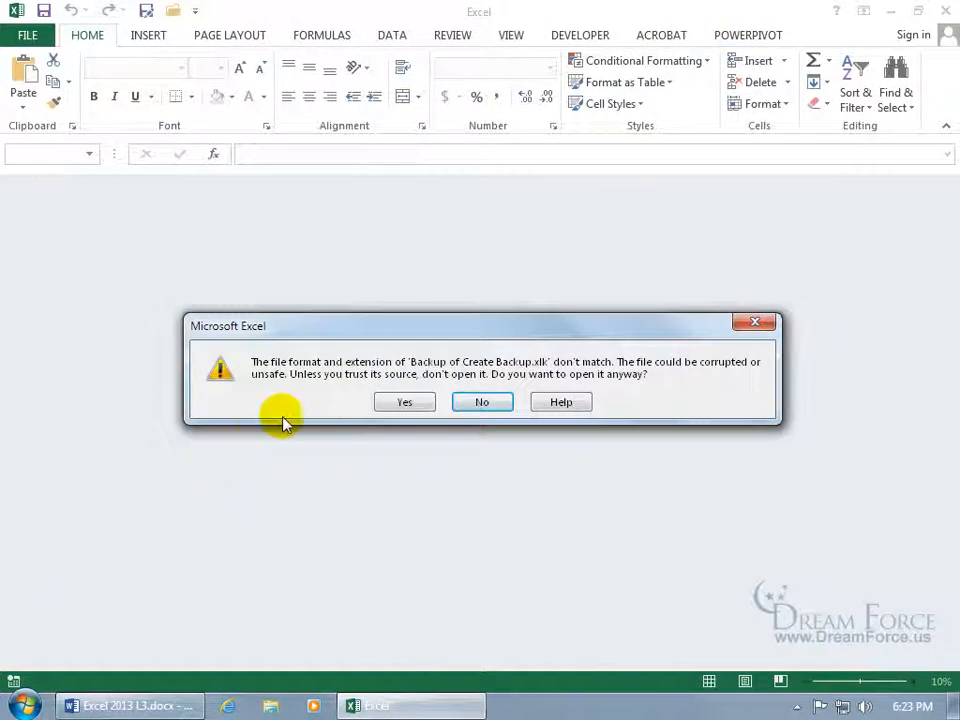
click(414, 402)
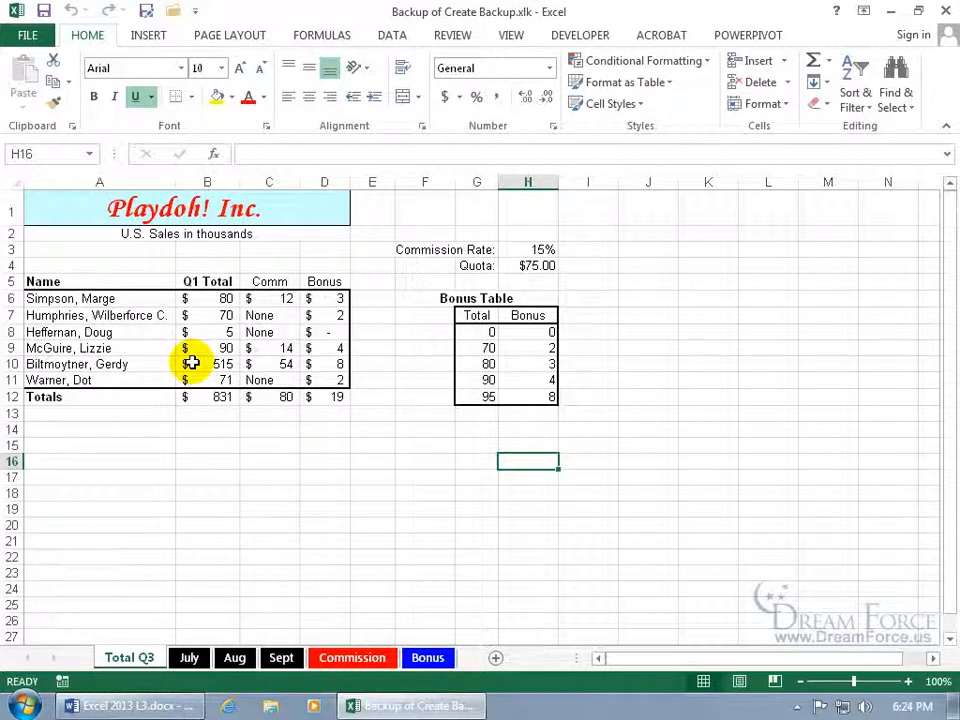
click(944, 12)
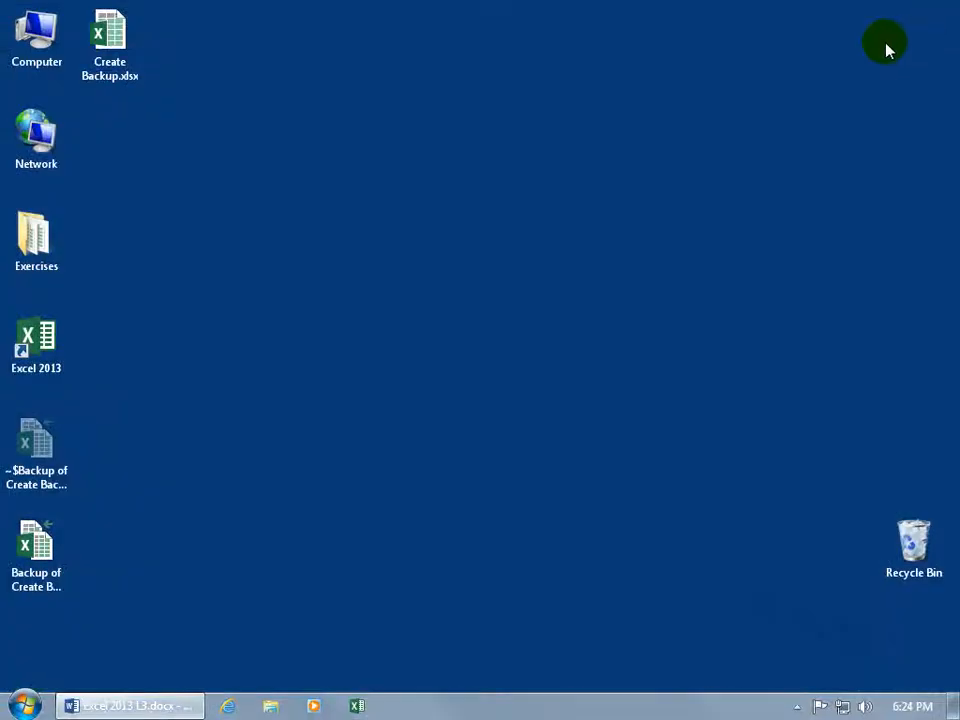
double_click(112, 55)
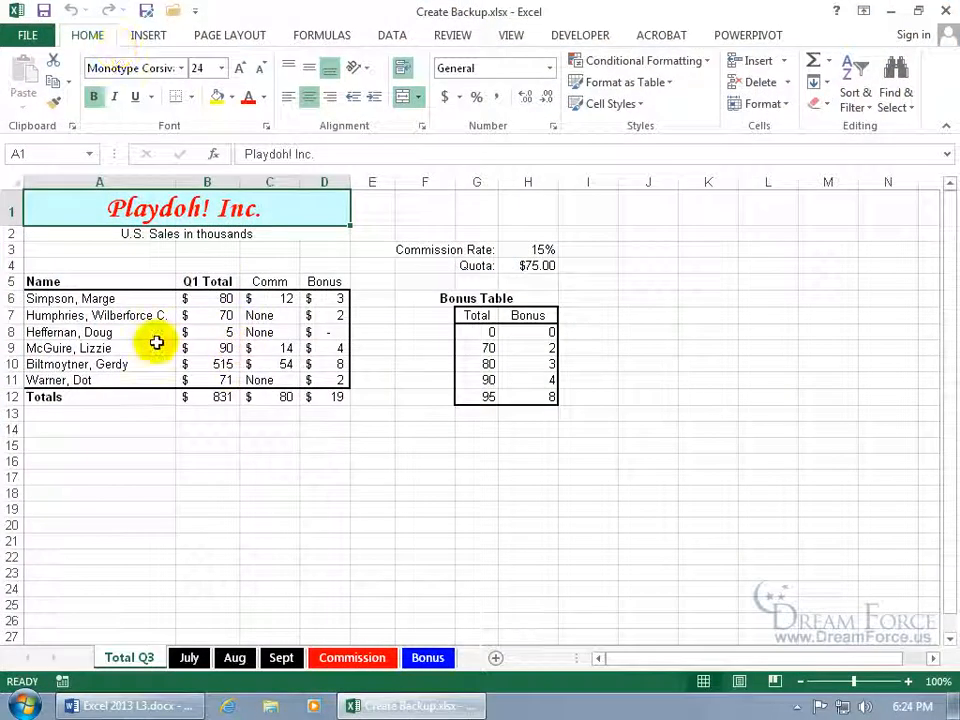
double_click(135, 332)
text(las)
key(Return)
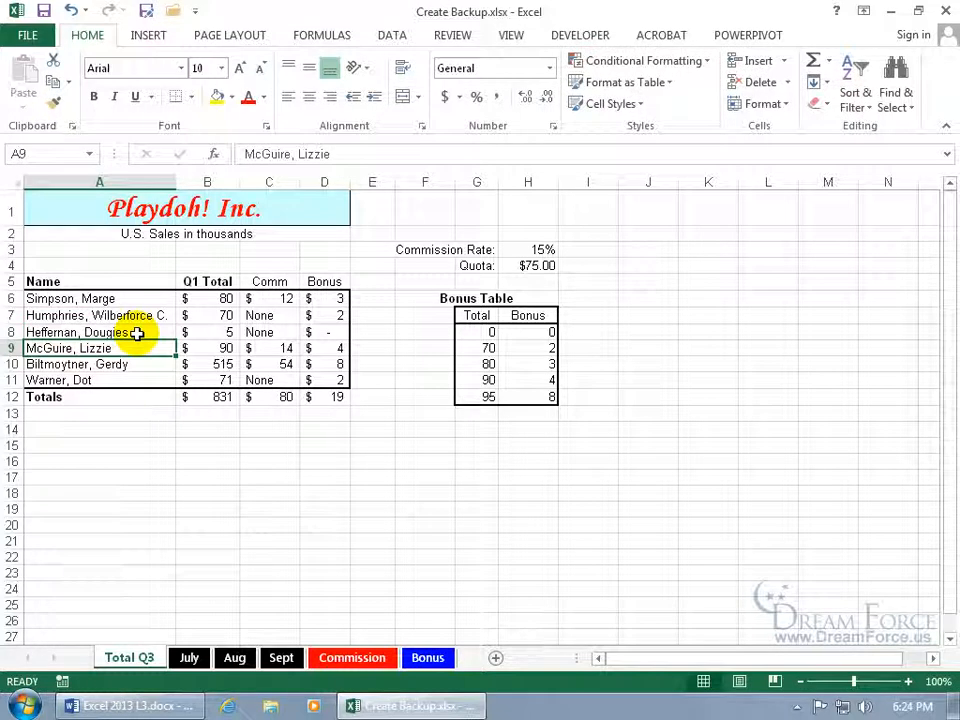
click(43, 11)
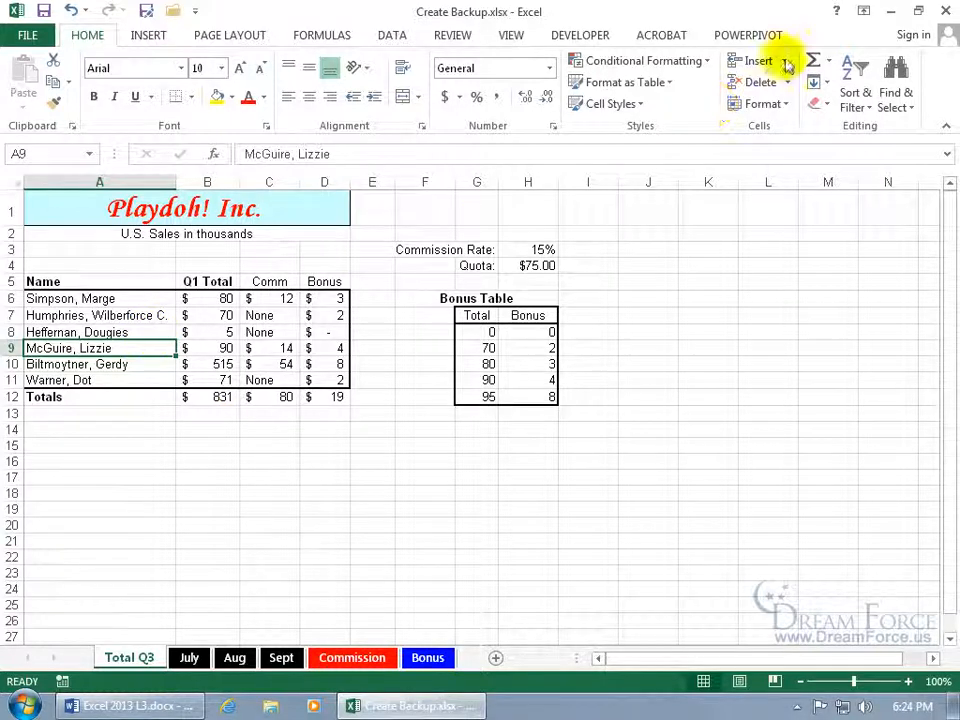
click(943, 10)
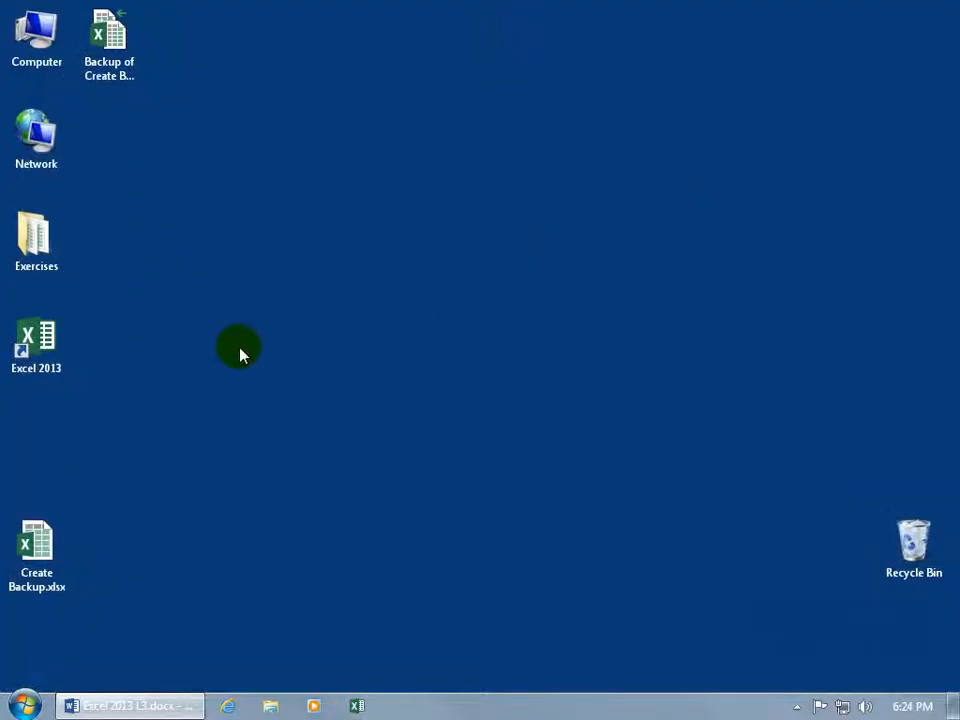
click(116, 64)
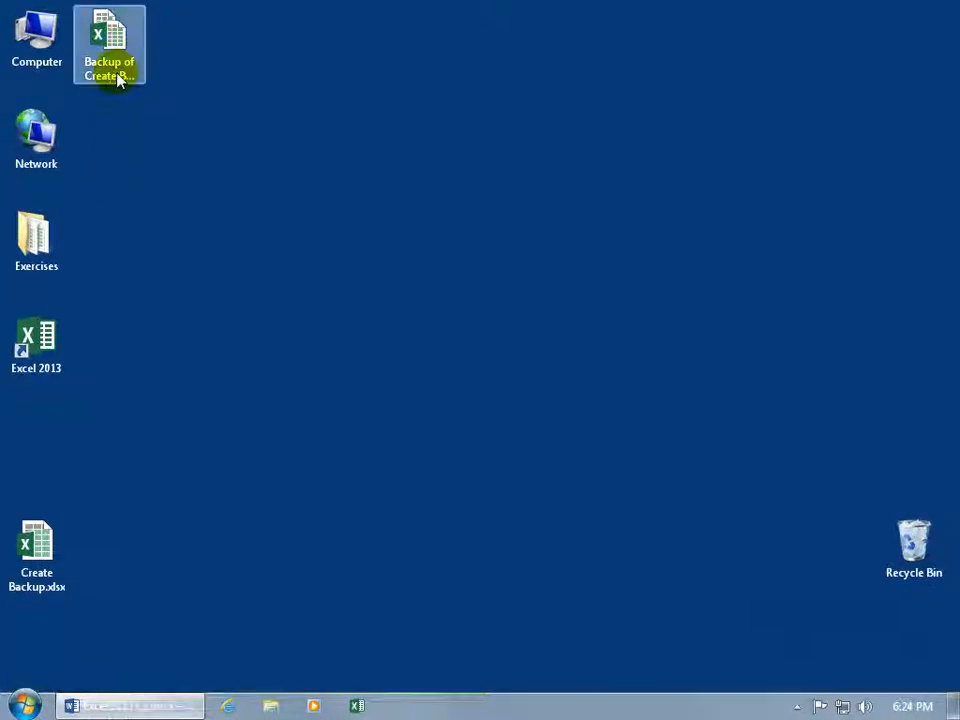
double_click(116, 64)
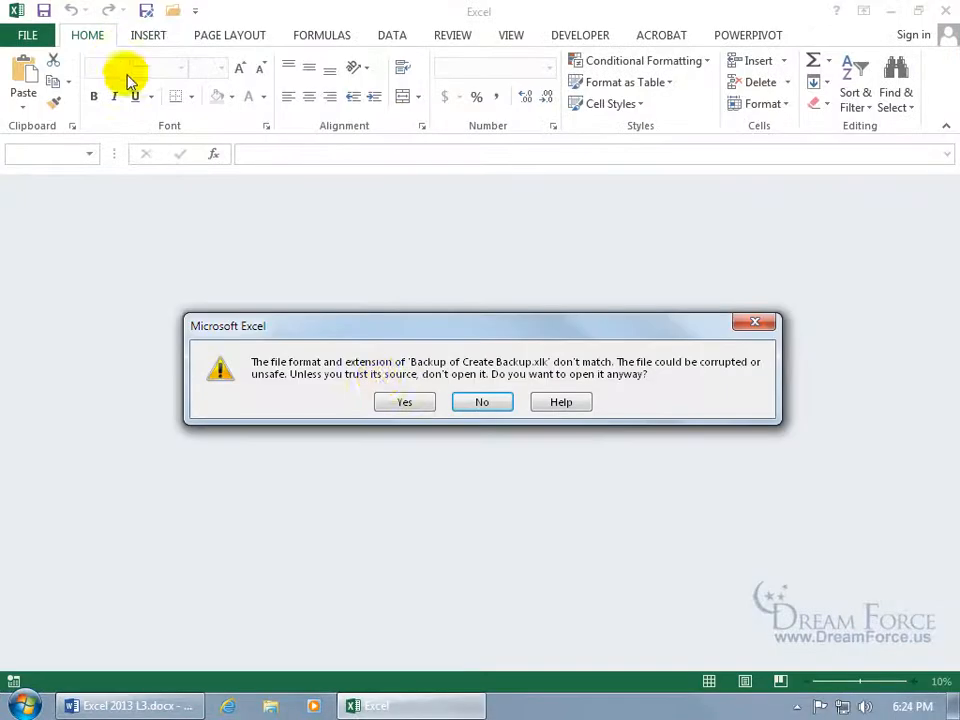
click(390, 390)
click(150, 332)
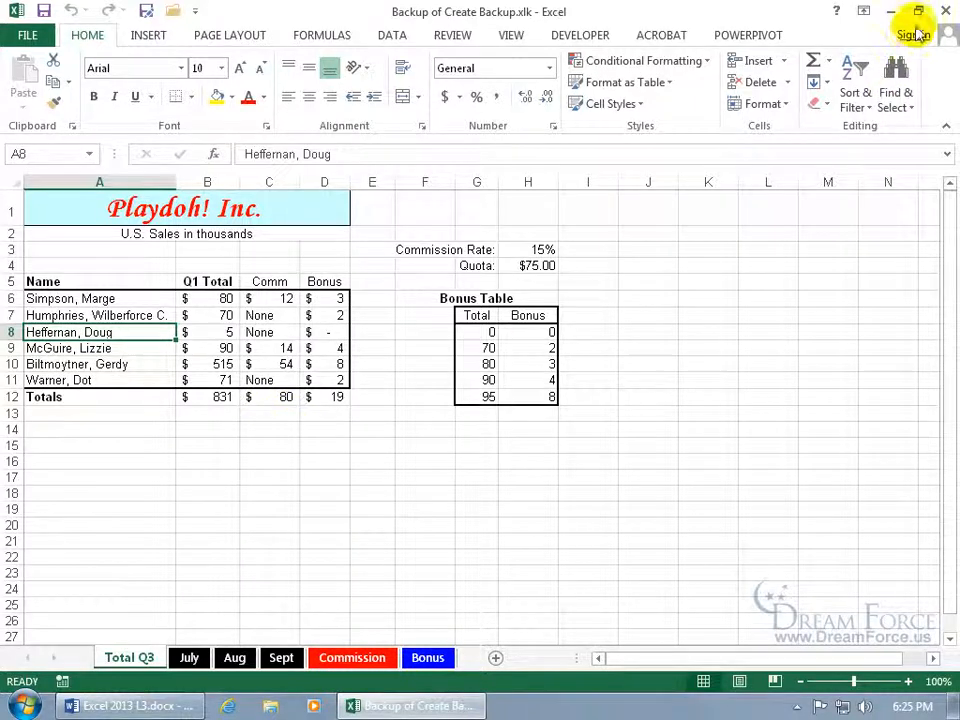
click(946, 14)
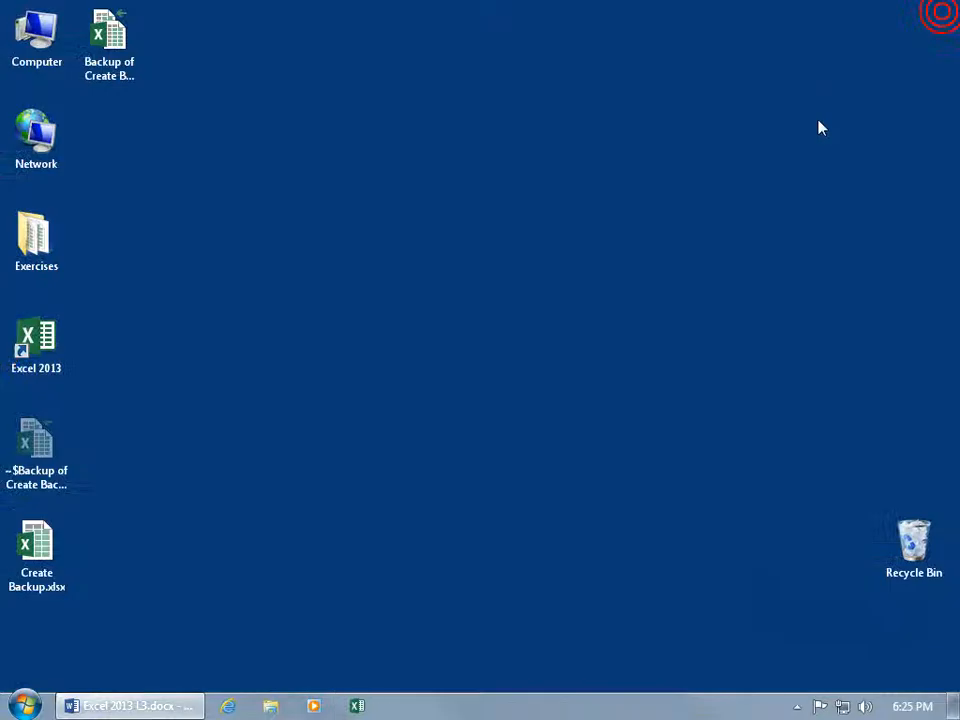
click(40, 545)
double_click(40, 545)
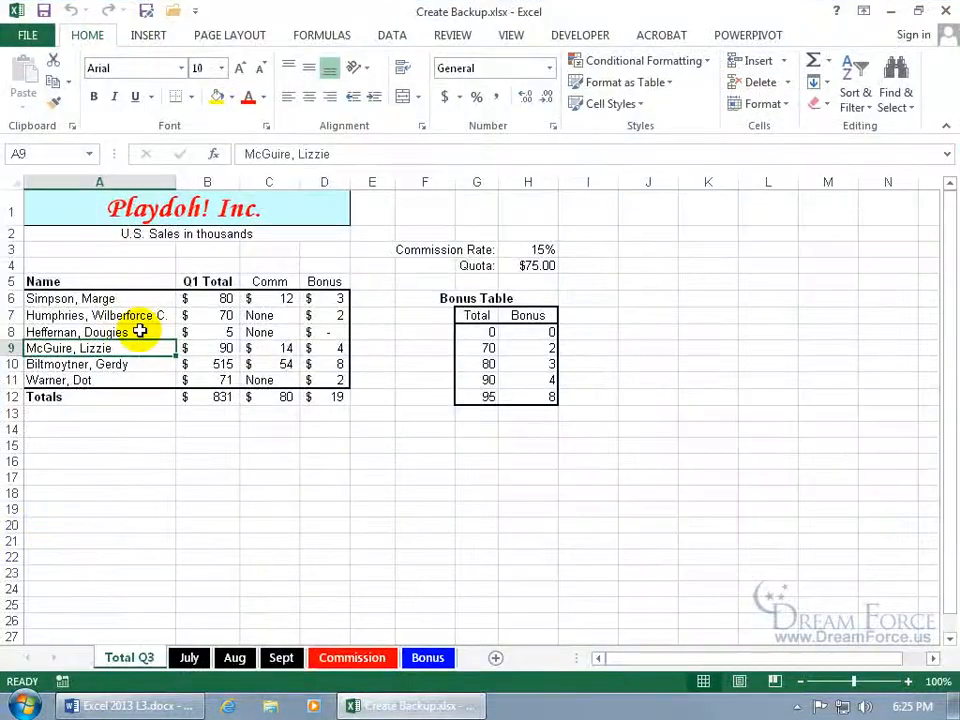
double_click(140, 331)
key(BackSpace)
key(BackSpace)
key(BackSpace)
text(s)
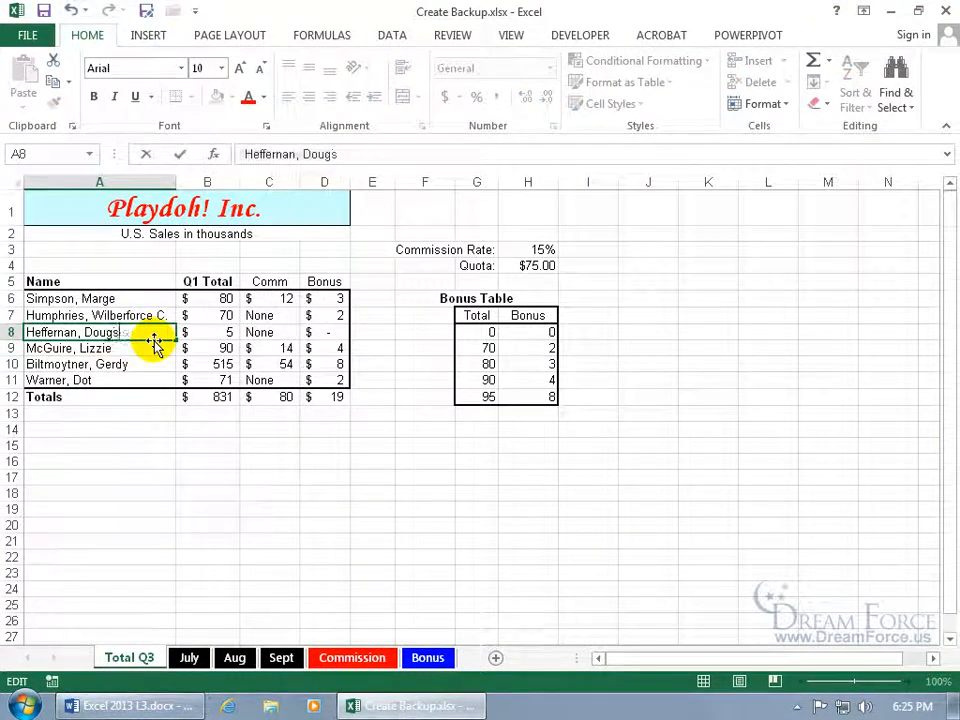
key(Return)
Save the workbook, close Excel, and open the backup file
click(44, 11)
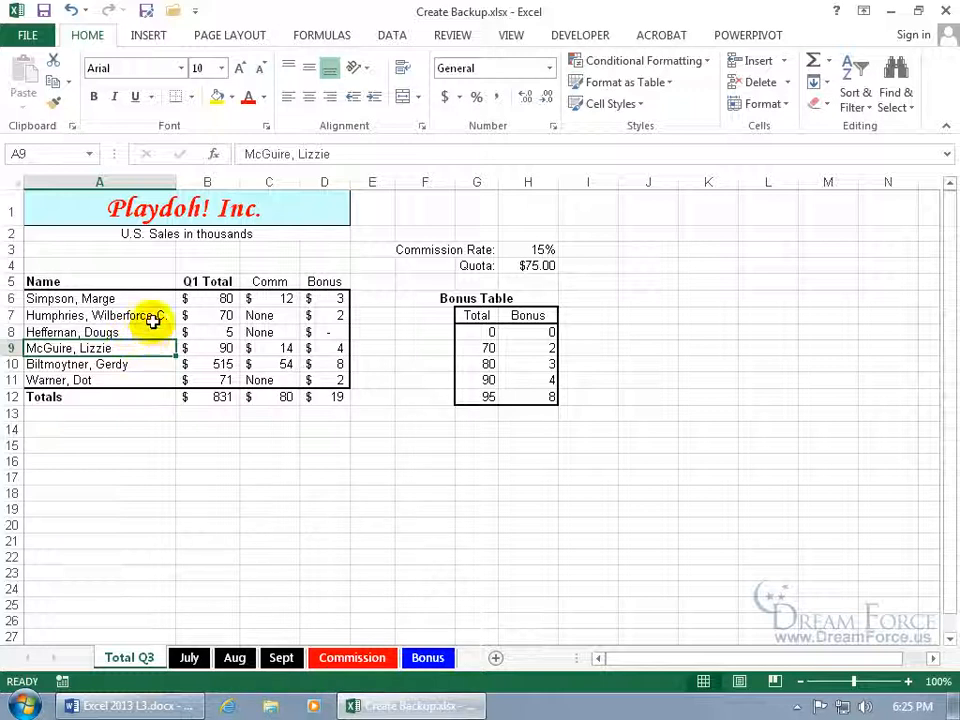
click(944, 11)
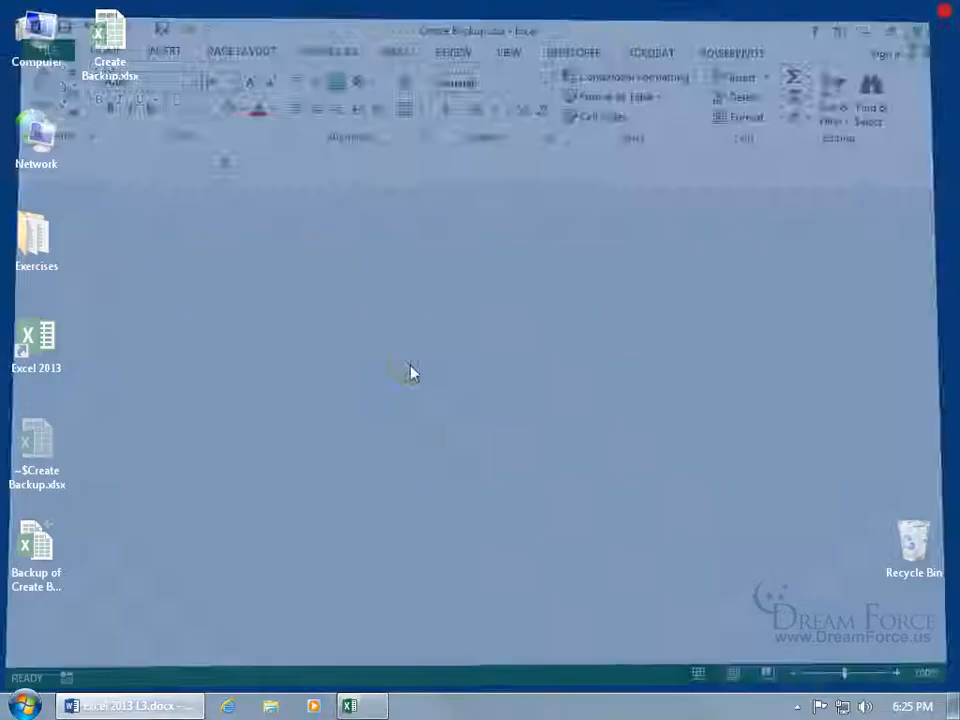
double_click(30, 550)
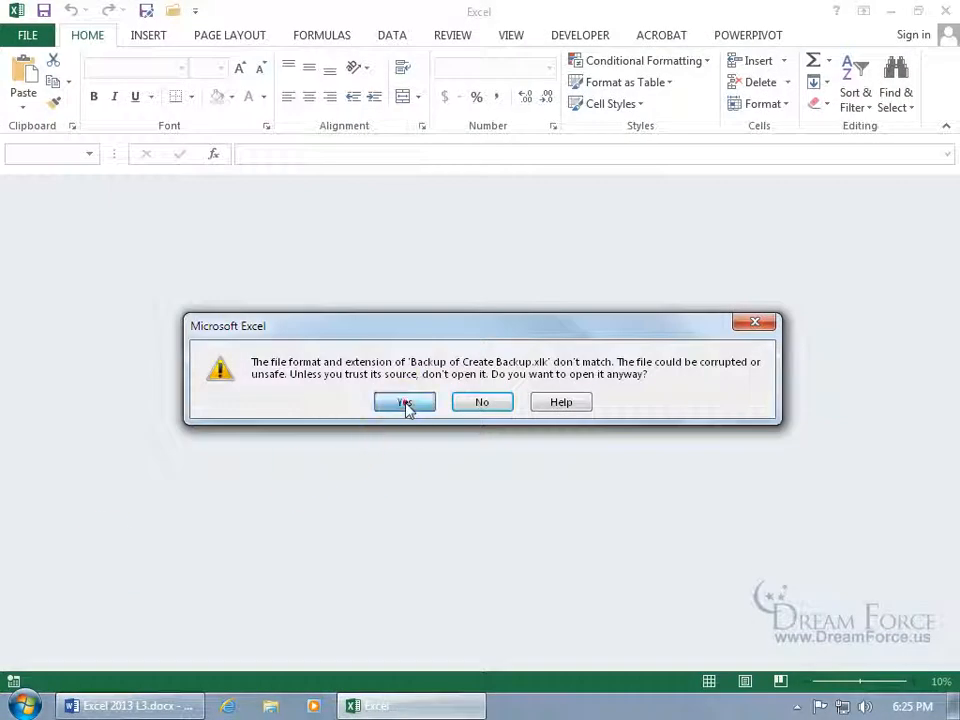
Open the backup despite the format warning, check the name in A8, and close it
click(403, 402)
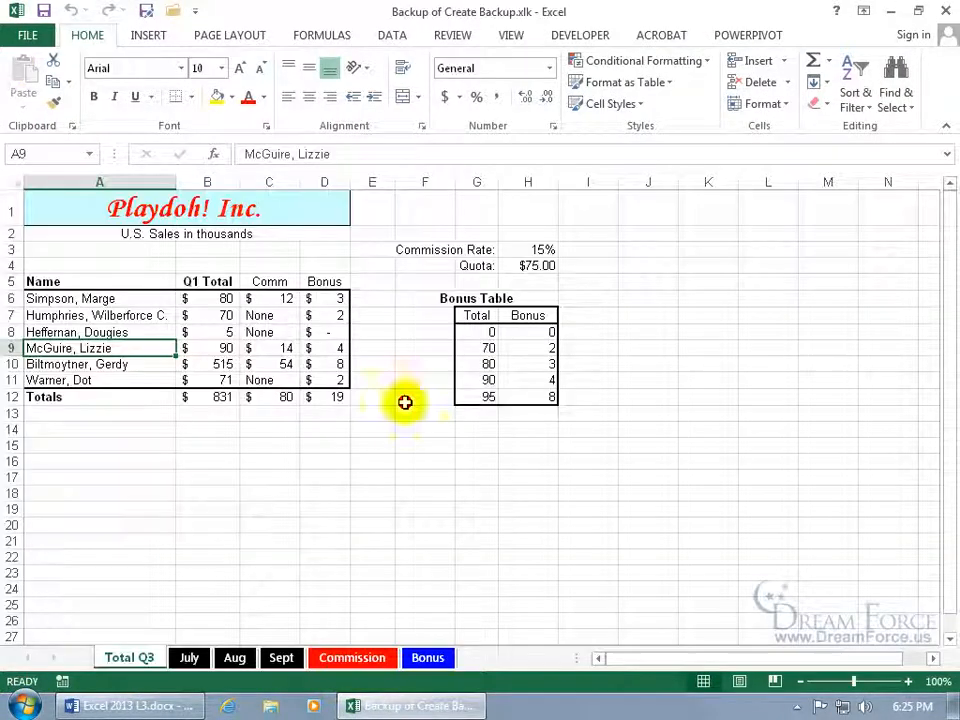
click(156, 336)
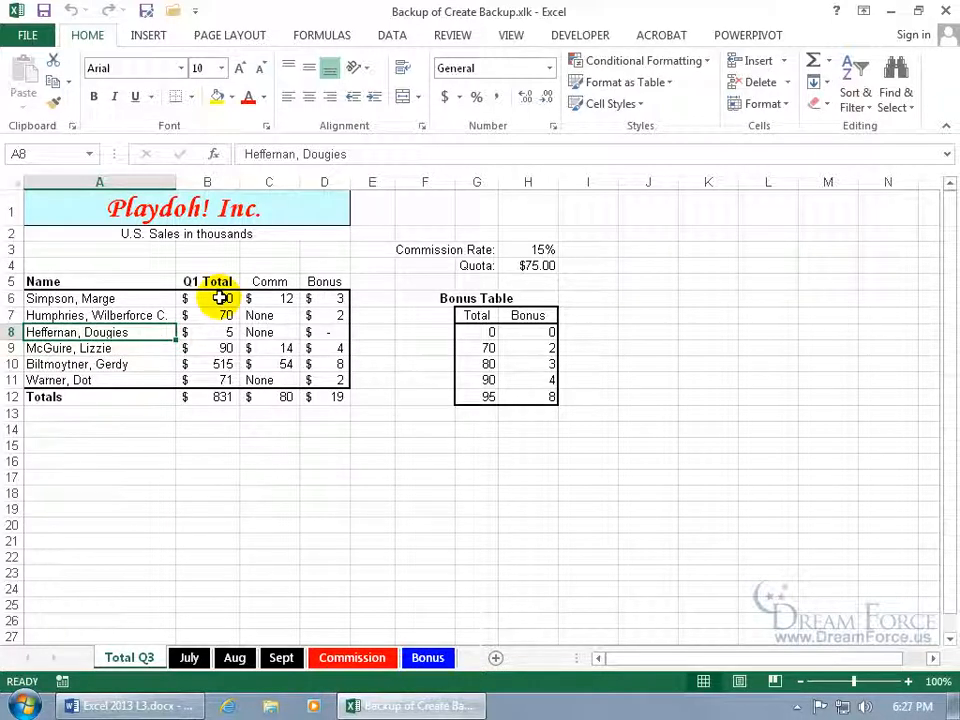
click(944, 10)
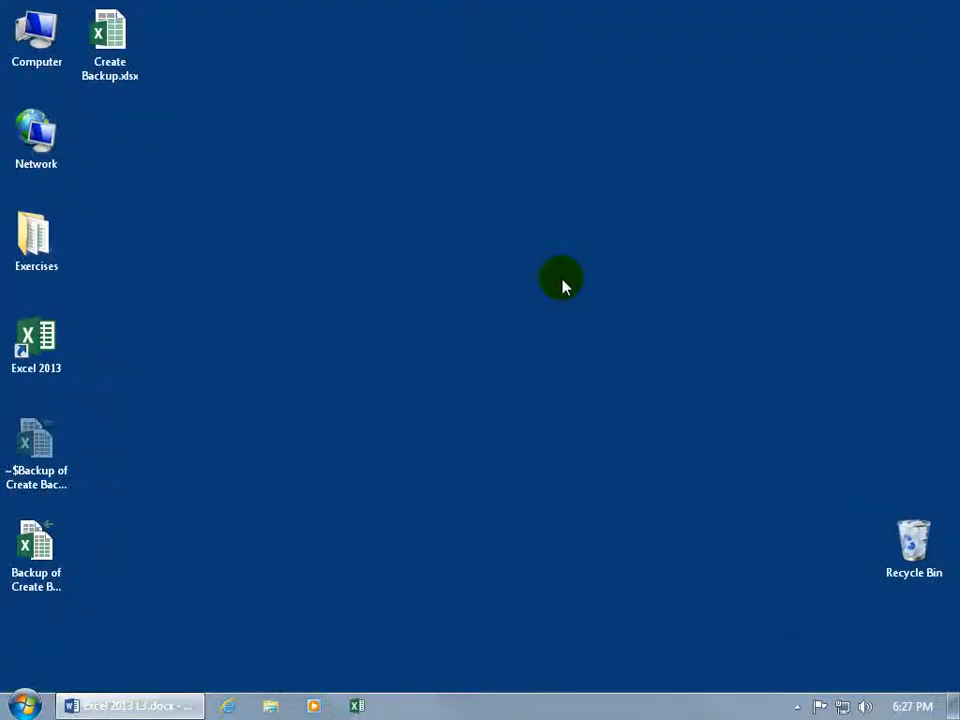
Select Create Backup.xlsx on the desktop and open it in Excel
click(116, 86)
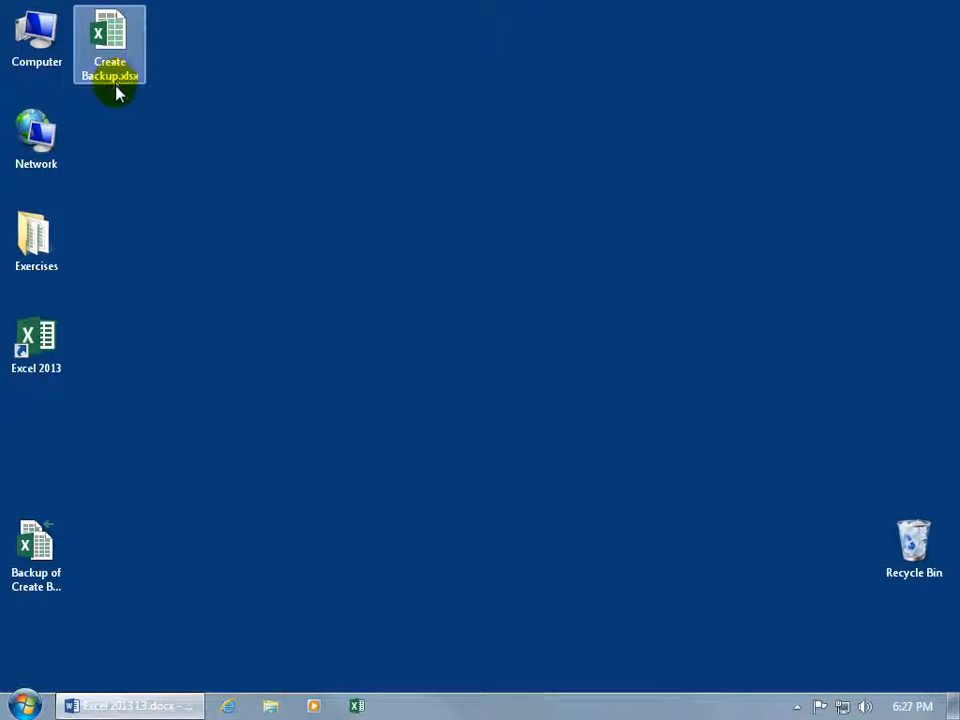
click(116, 128)
click(113, 80)
double_click(112, 63)
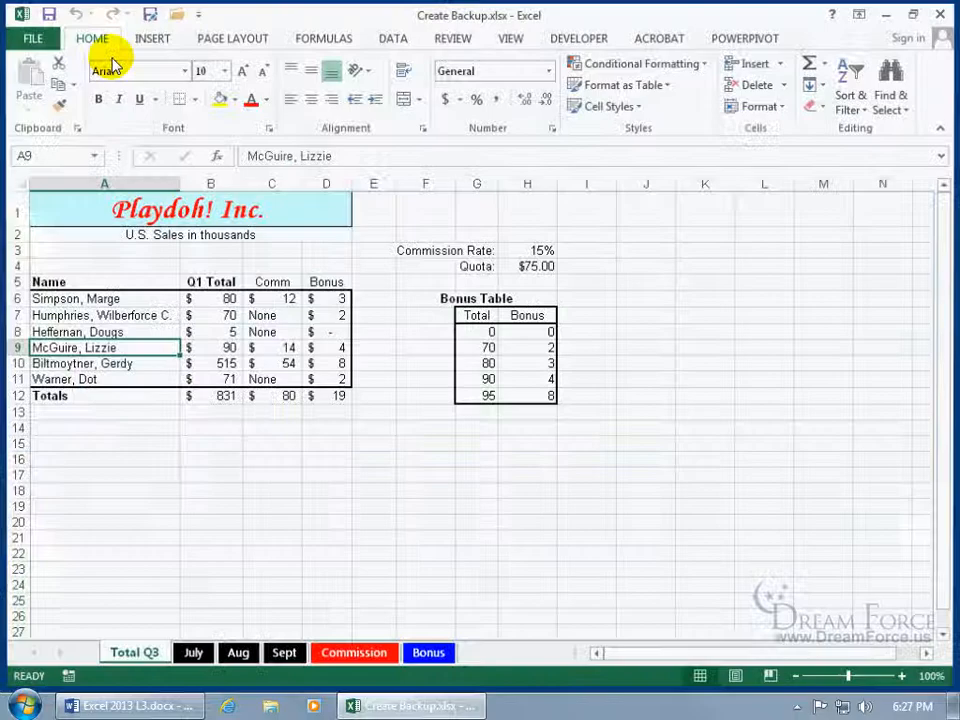
click(140, 330)
double_click(140, 331)
key(BackSpace)
key(Return)
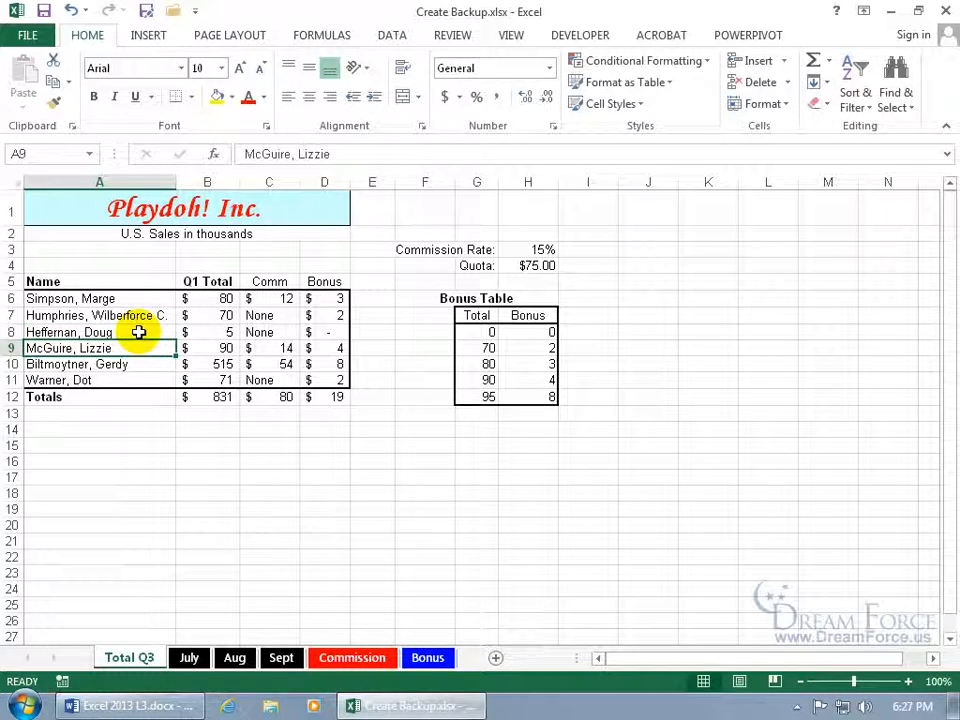
click(43, 11)
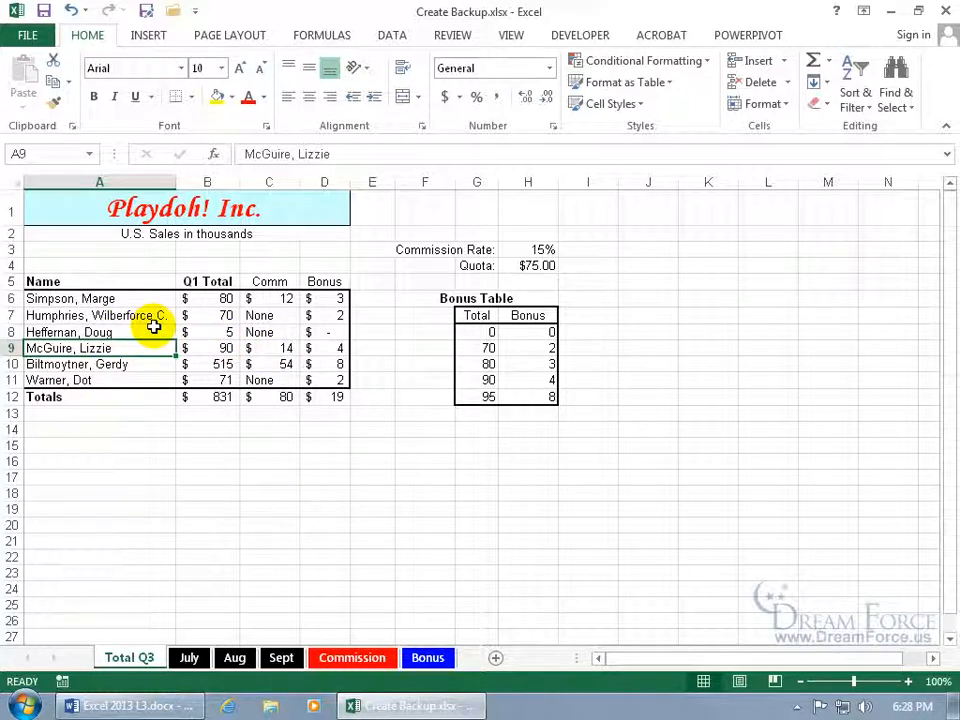
click(945, 11)
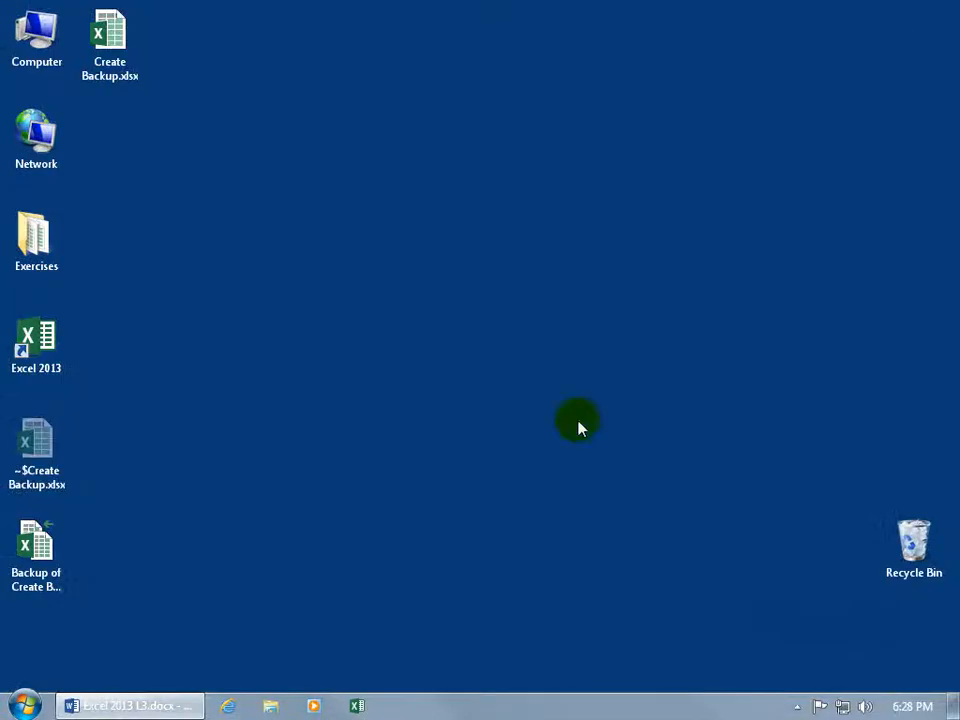
double_click(40, 535)
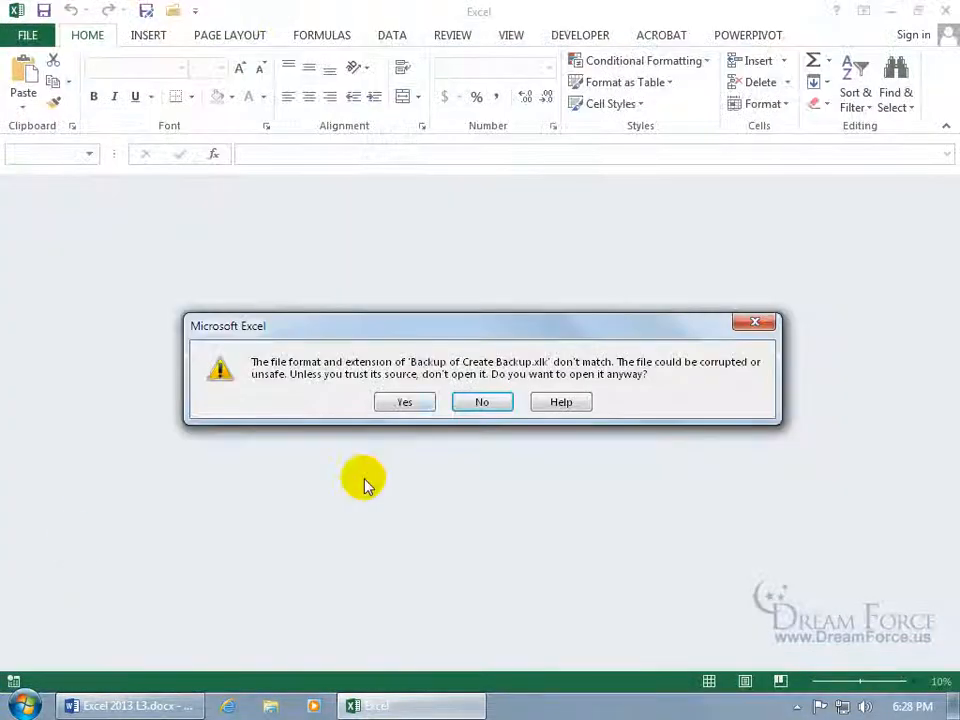
click(401, 402)
click(143, 330)
click(143, 328)
click(143, 328)
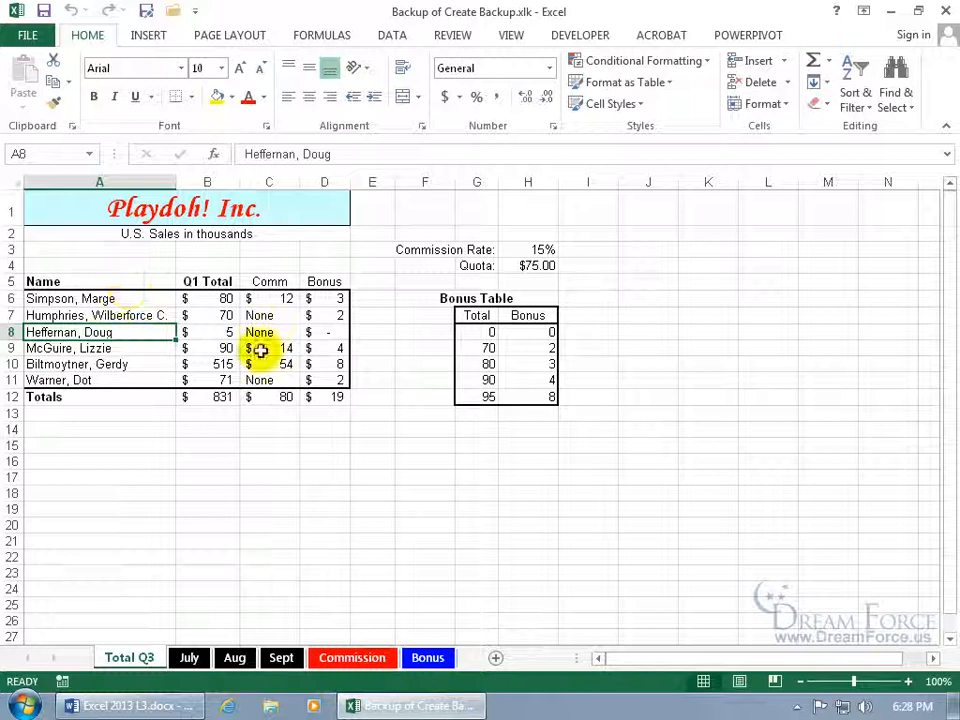
click(945, 11)
click(113, 40)
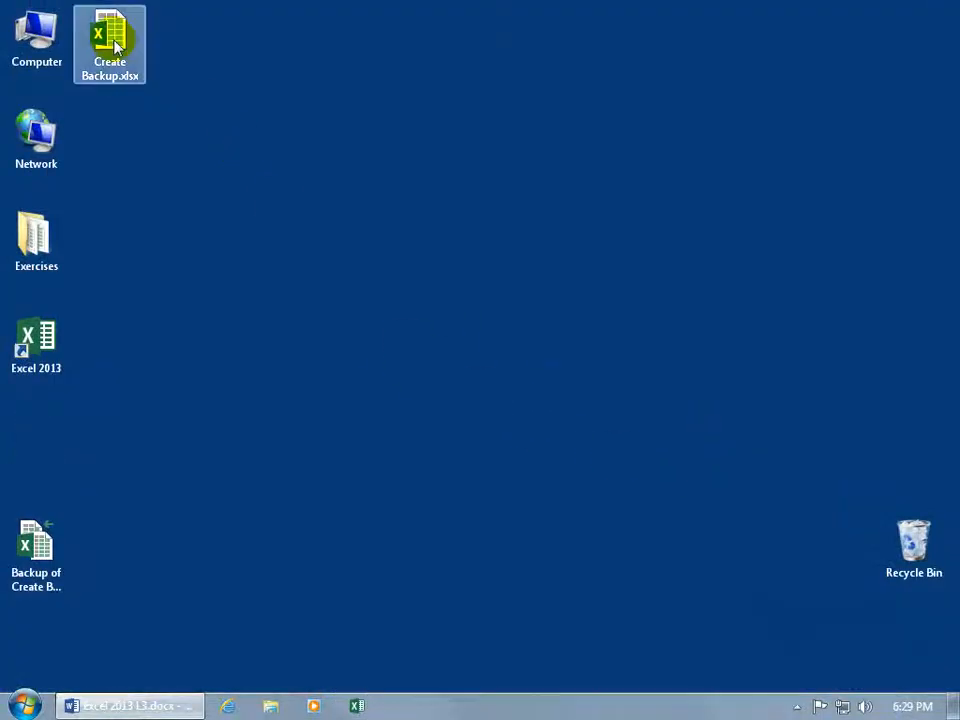
Open Create Backup.xlsx, enable Always create backup in General Options, and save over it
double_click(115, 45)
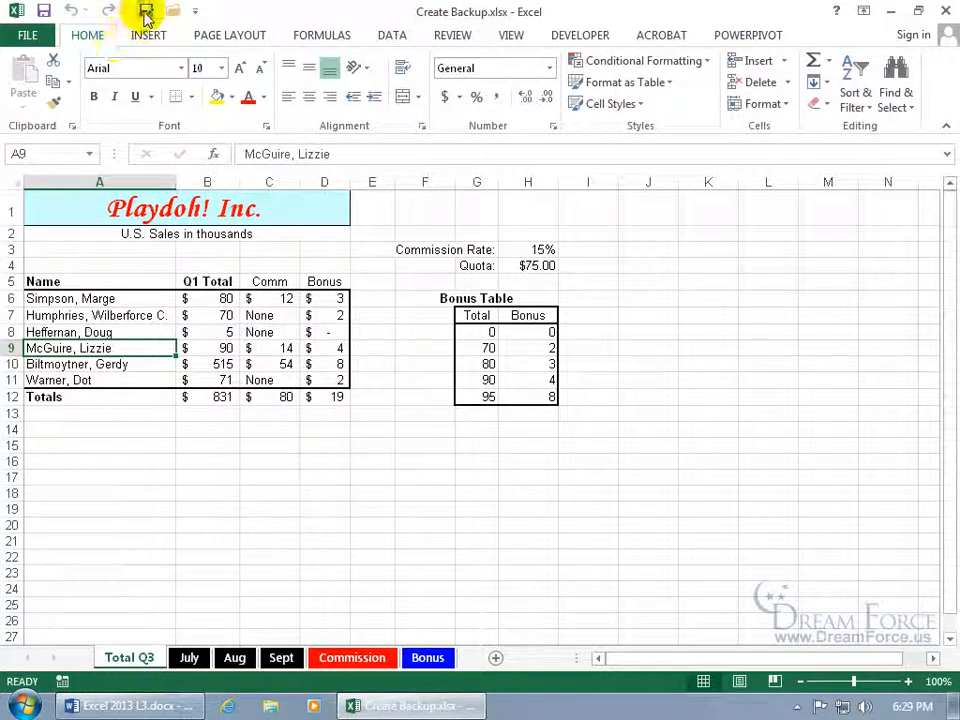
click(146, 16)
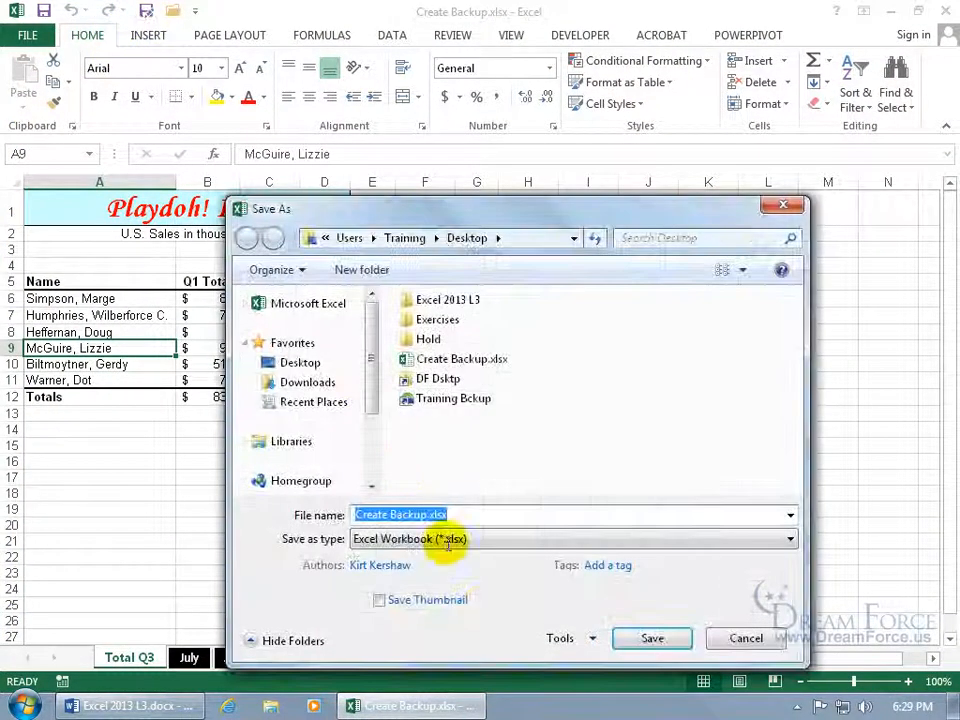
click(585, 643)
click(640, 615)
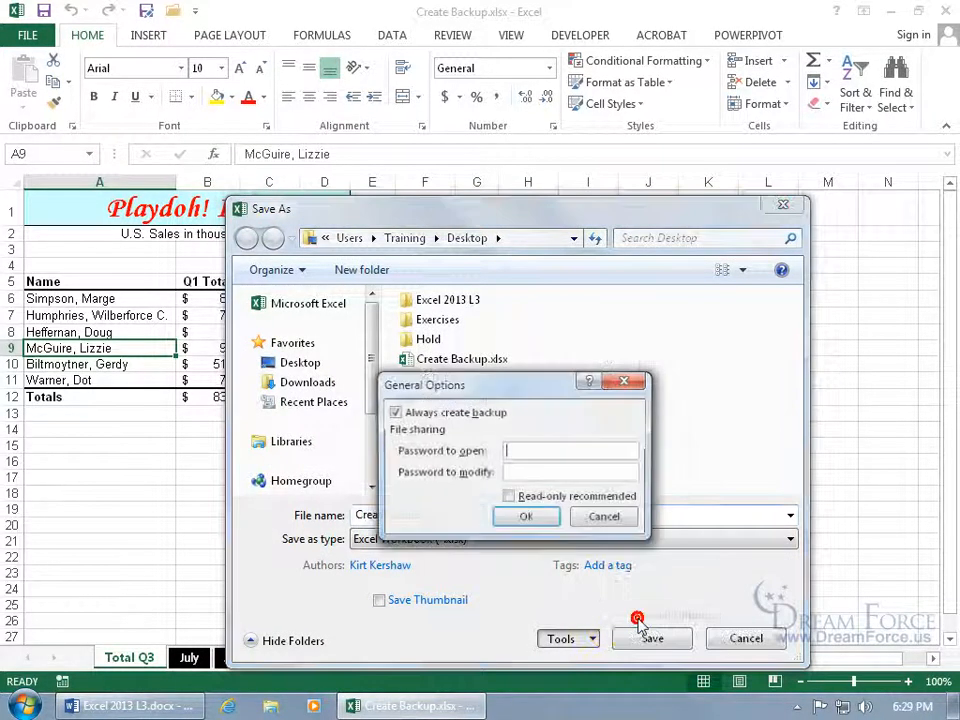
click(420, 413)
click(526, 517)
click(651, 638)
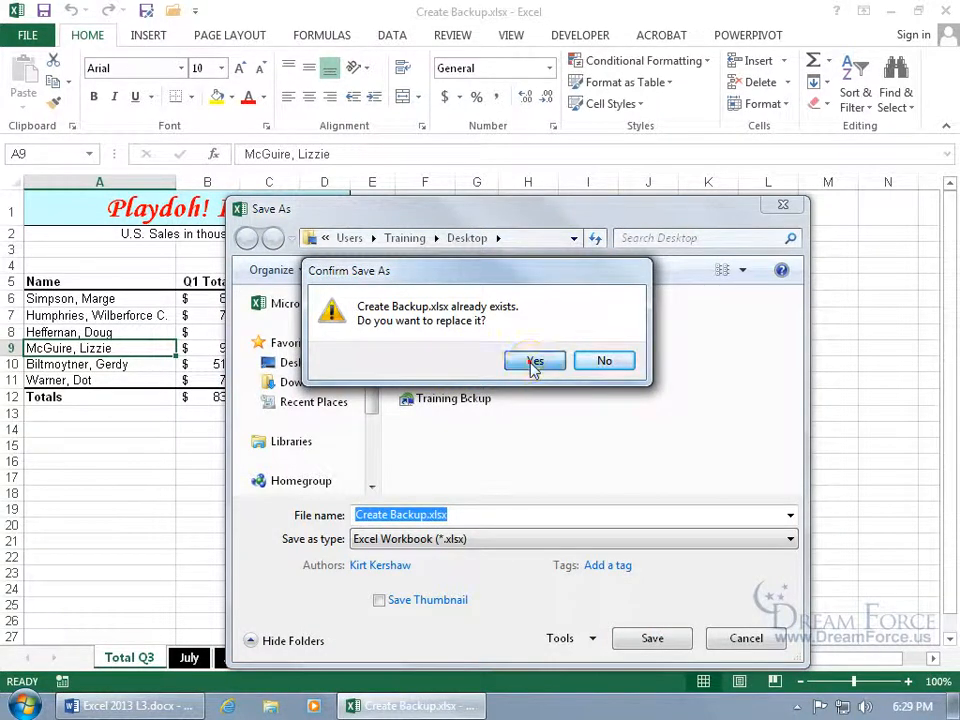
click(533, 362)
click(138, 332)
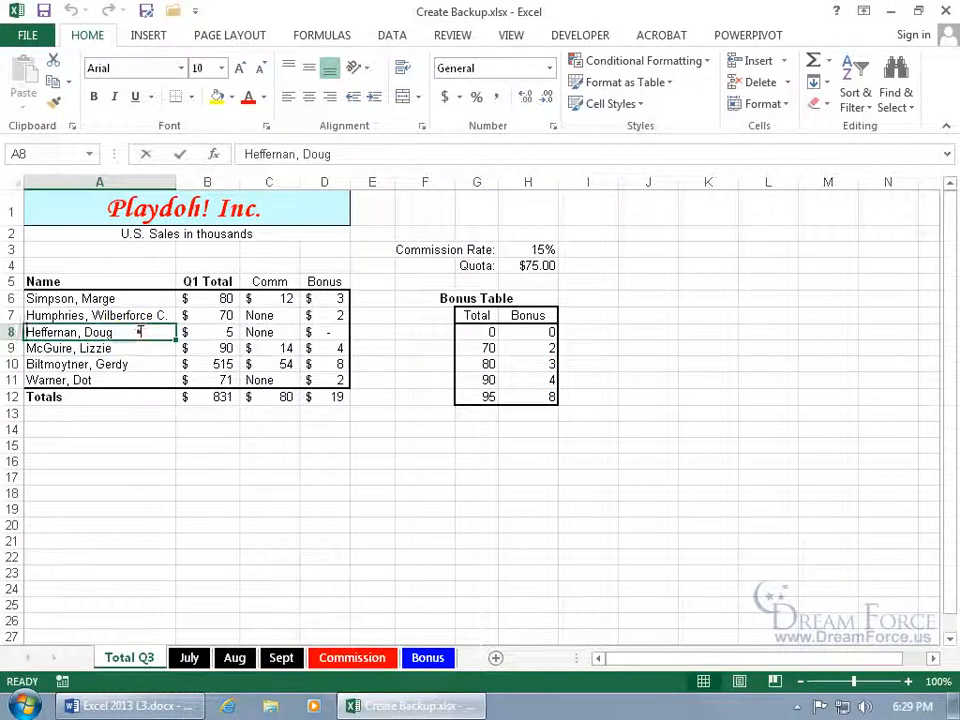
double_click(138, 332)
key(BackSpace)
key(BackSpace)
key(BackSpace)
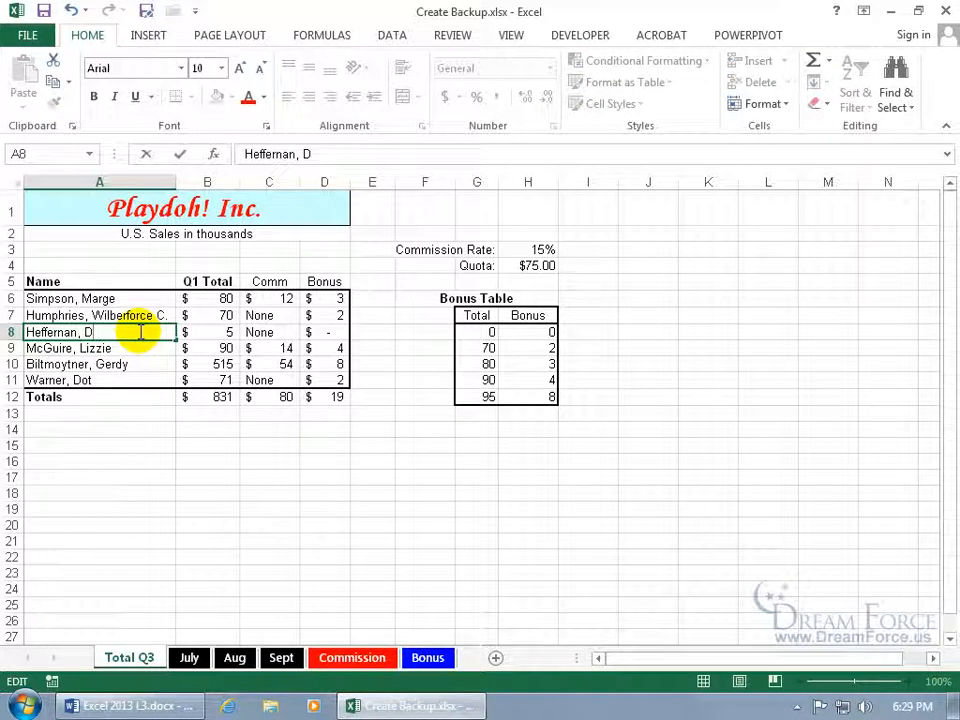
key(Return)
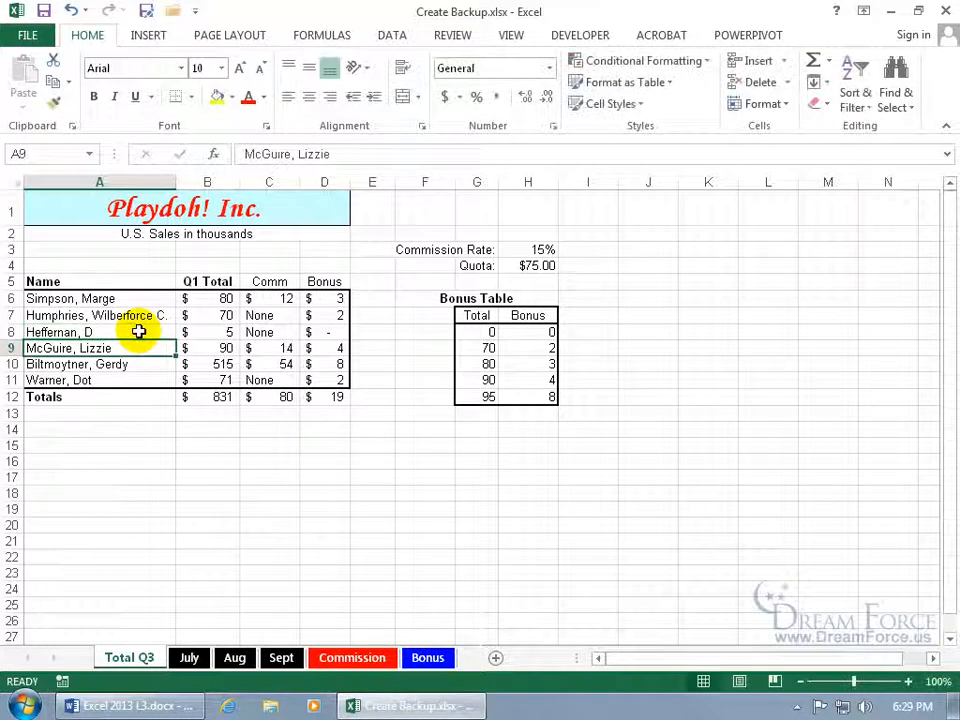
click(44, 11)
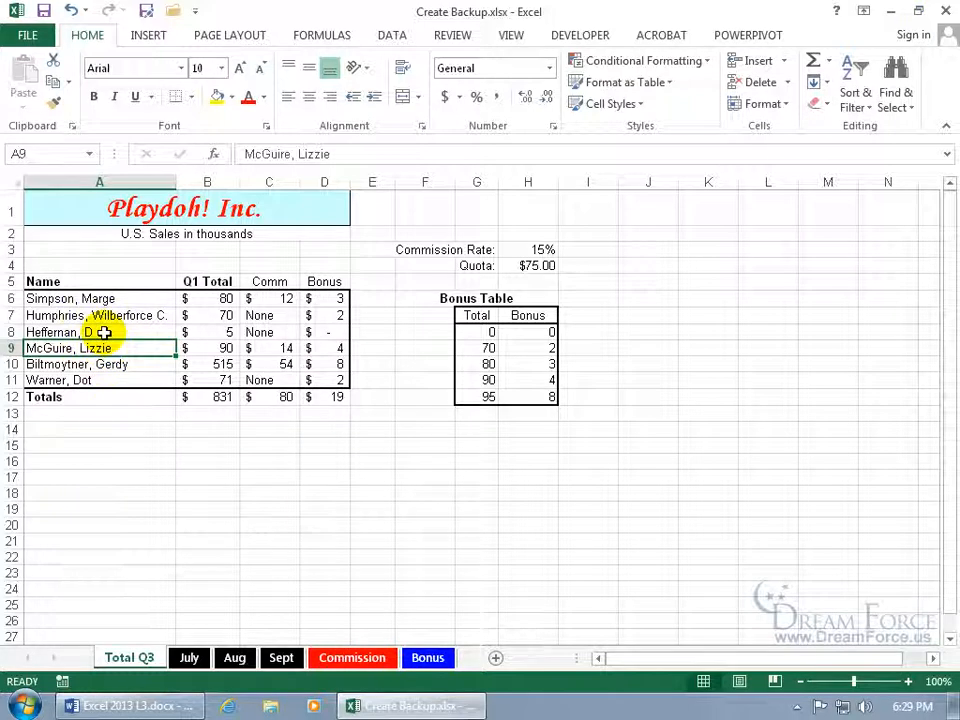
click(946, 12)
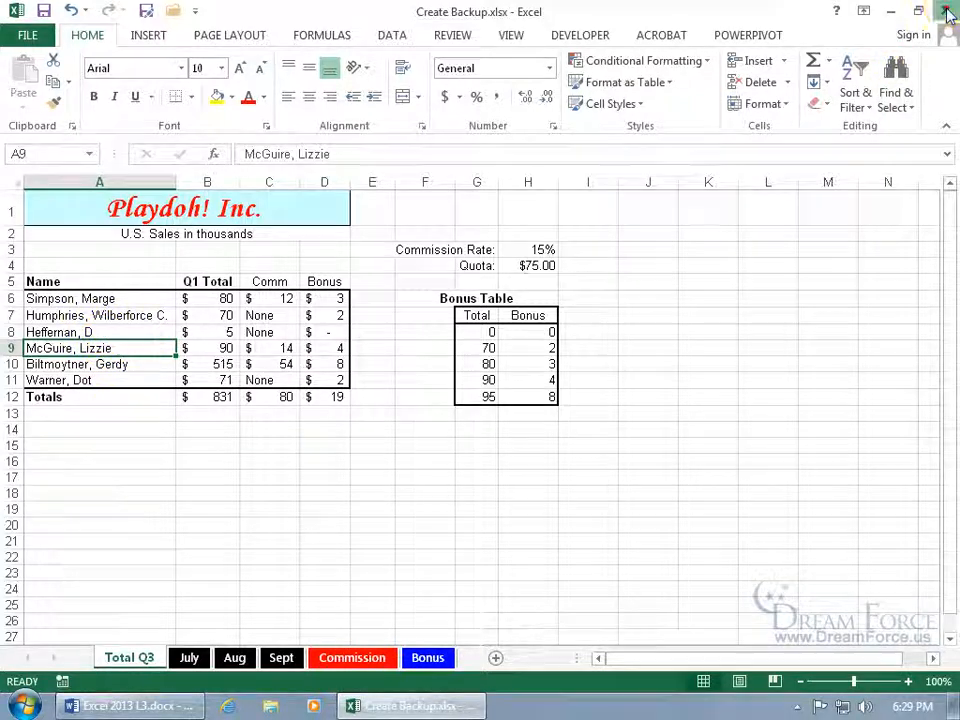
Open the 'Backup of Create Backup' file despite the format warning, then select cell A8
double_click(32, 540)
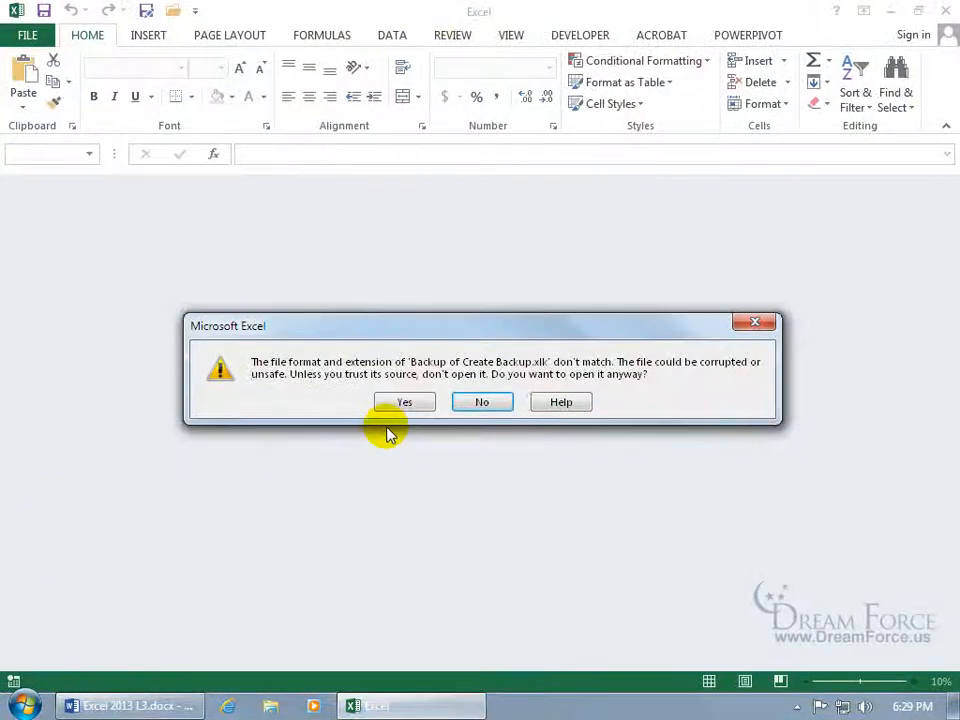
click(405, 400)
click(123, 331)
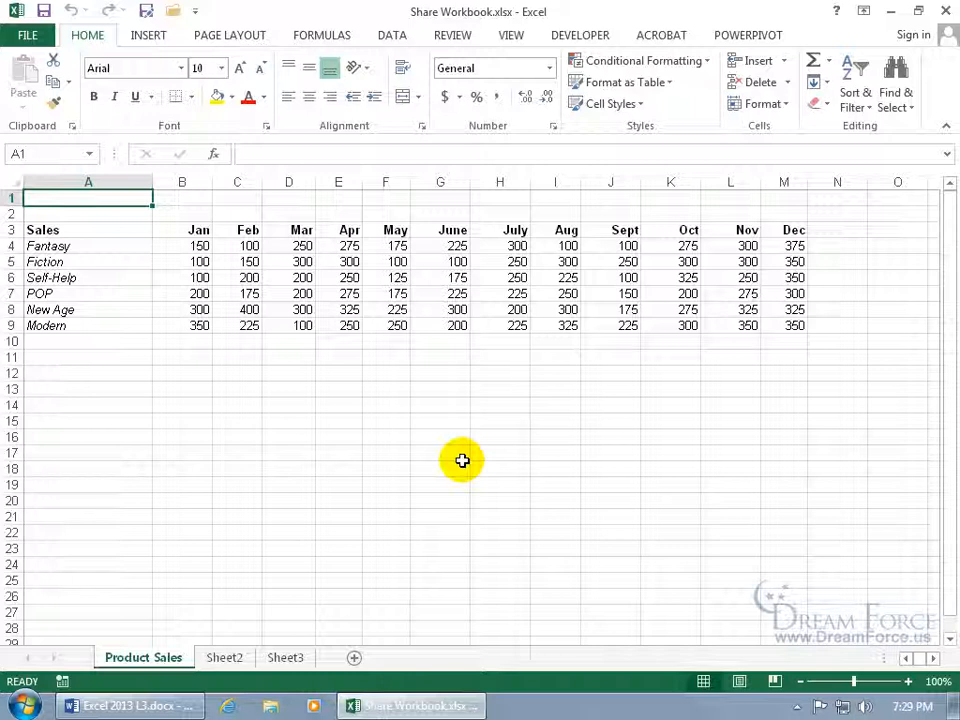
Turn on 'Allow changes by more than one user' in Share Workbook and show its Advanced options
click(453, 36)
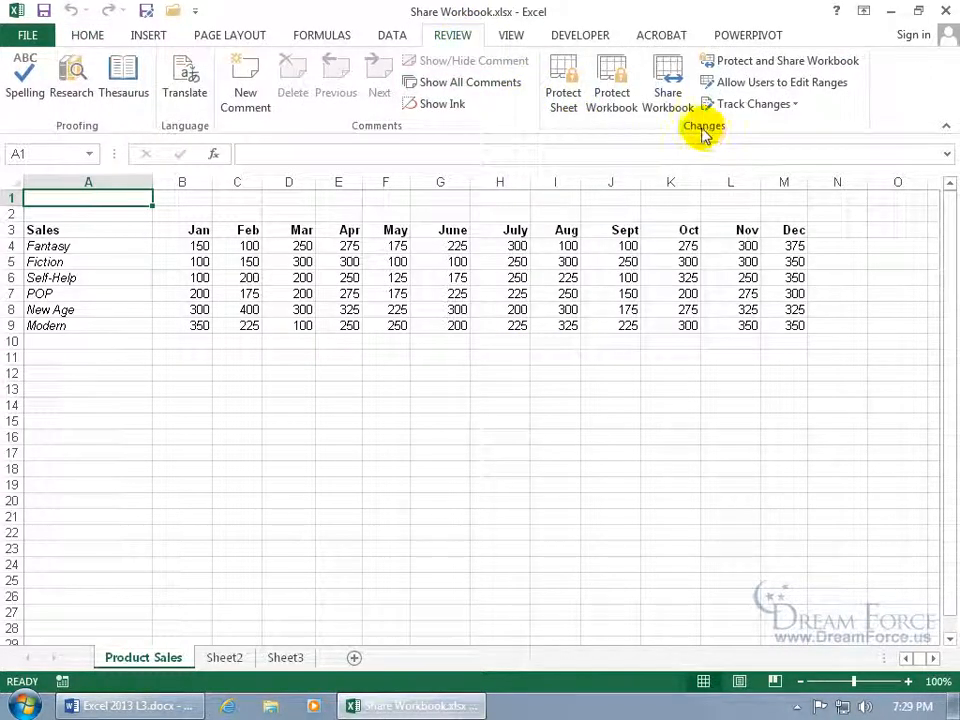
click(671, 101)
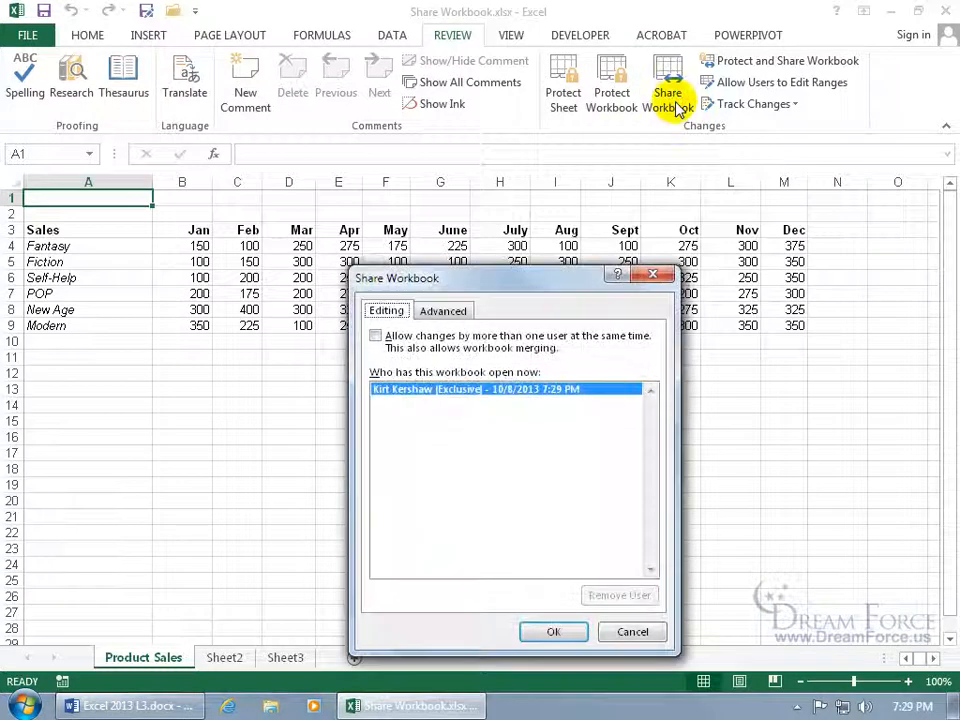
click(375, 336)
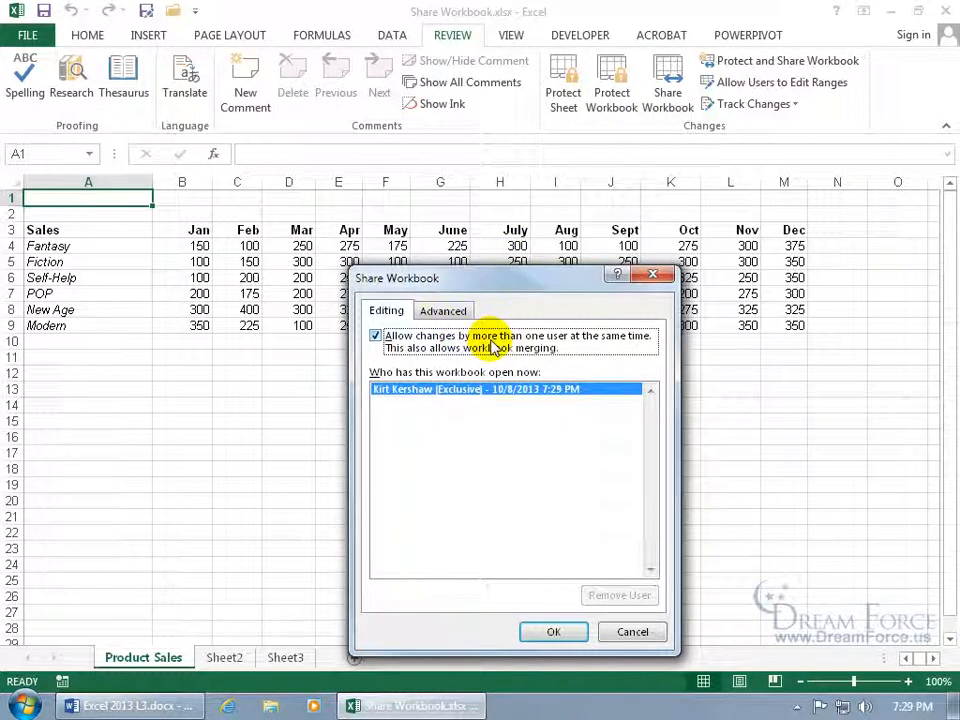
click(446, 312)
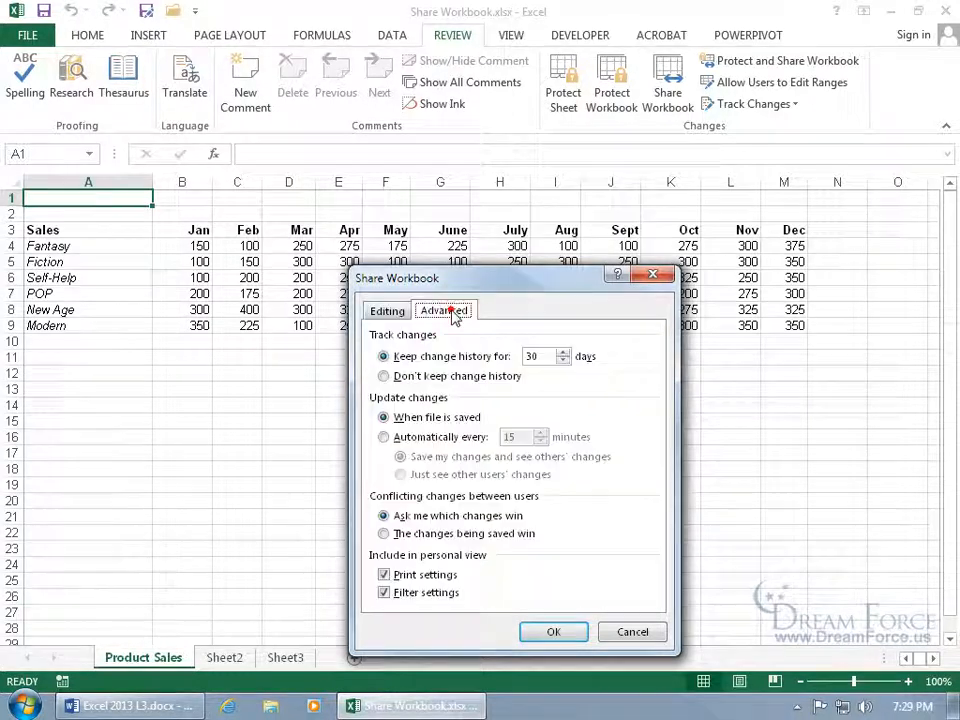
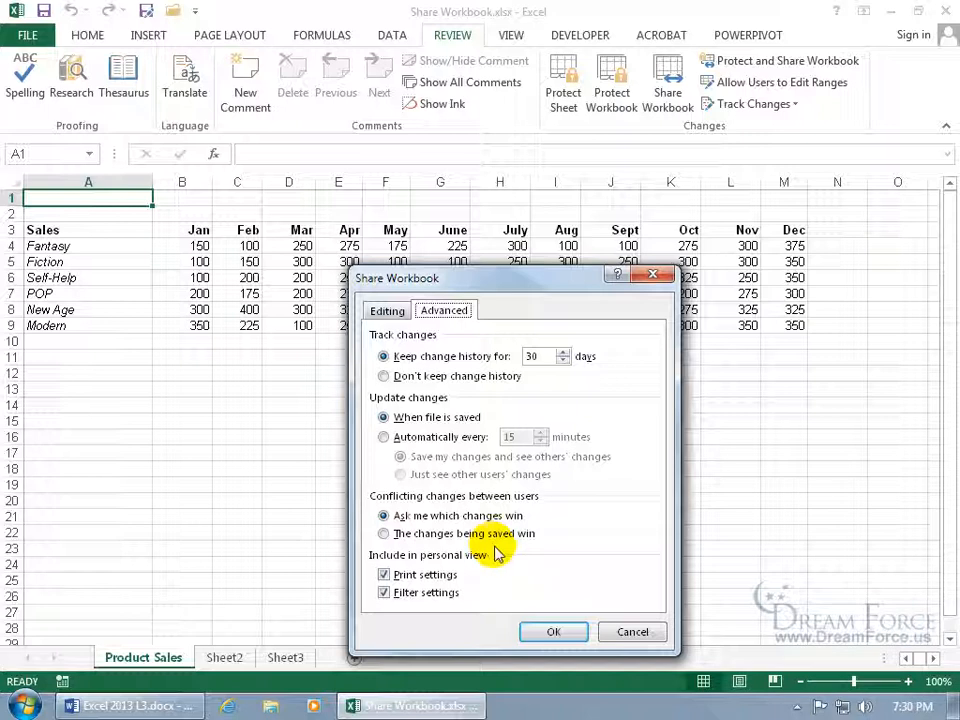
Confirm the Advanced sharing settings and save Share Workbook.xlsx as a shared workbook
click(552, 628)
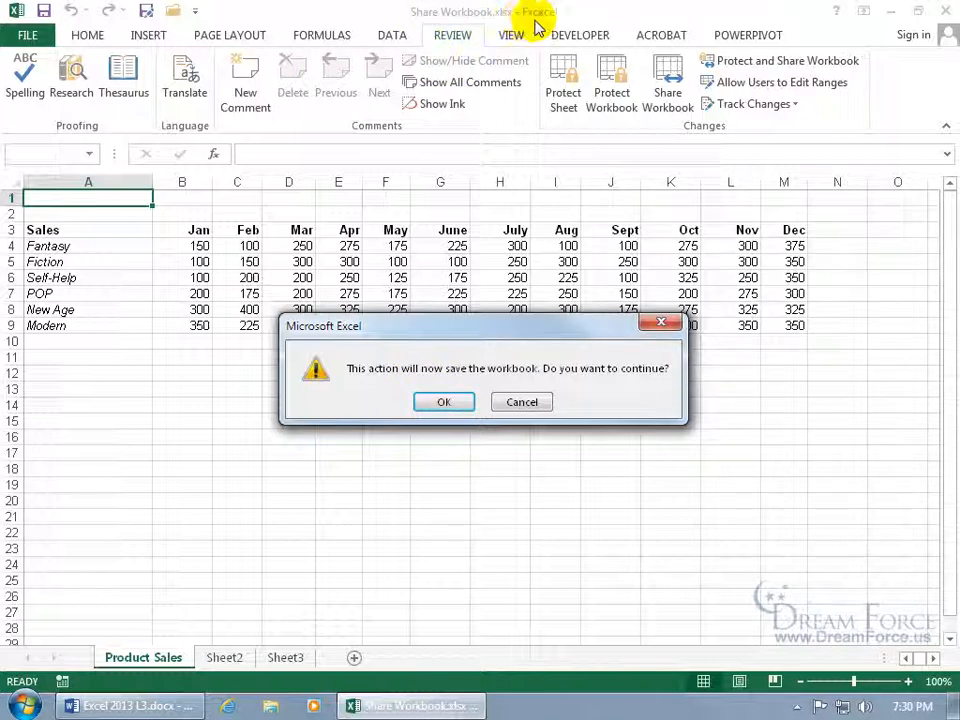
click(444, 401)
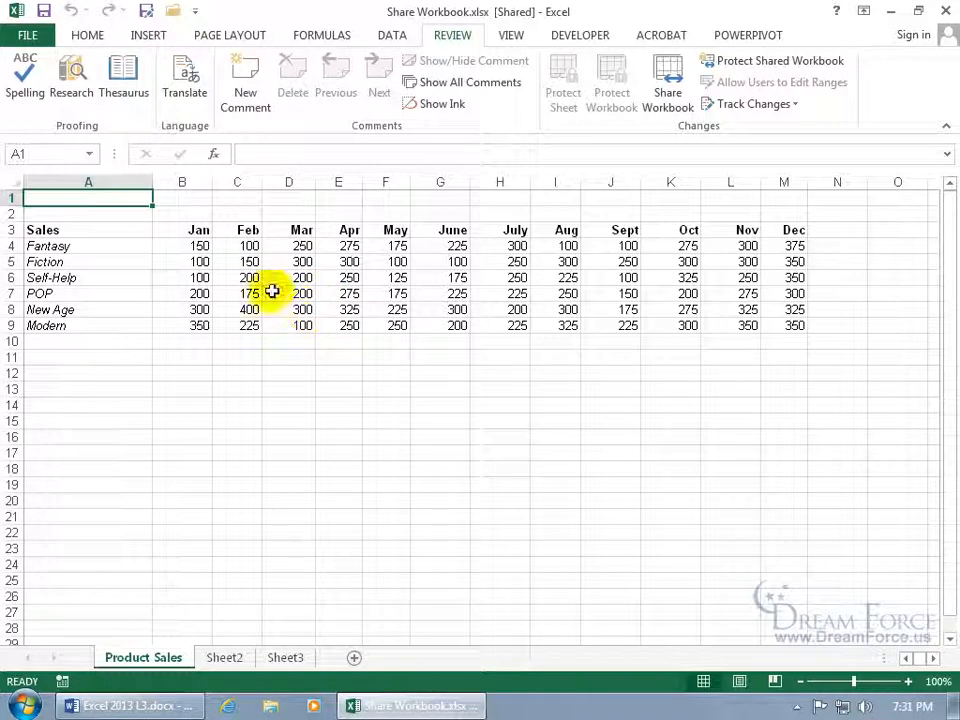
Save to pull in others' edits and read the change notes on D6, G7, K7 and M9
click(44, 11)
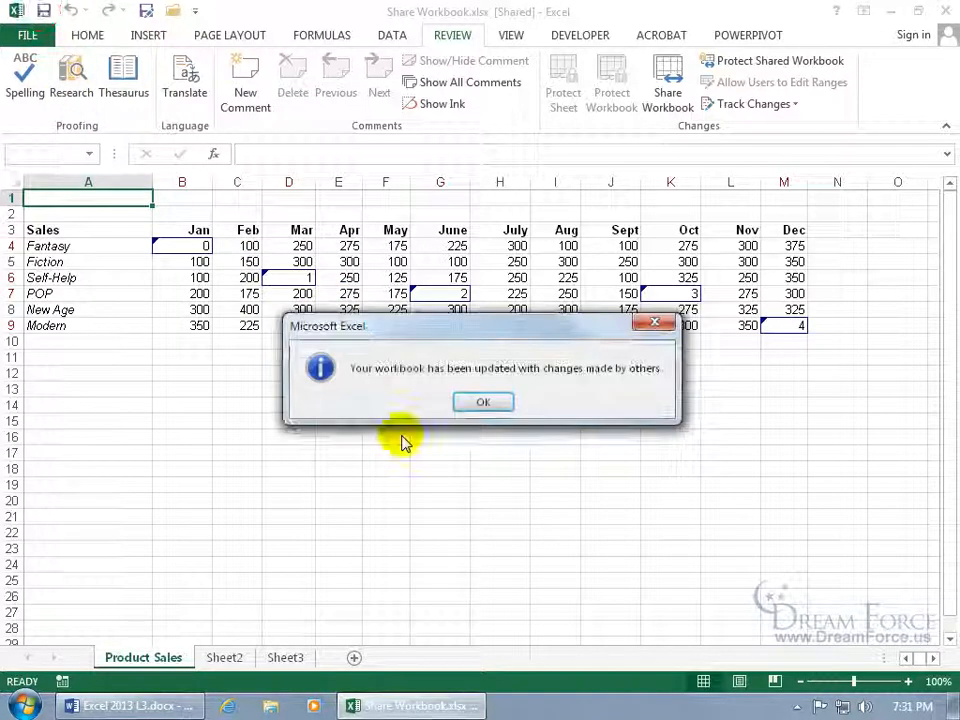
click(488, 401)
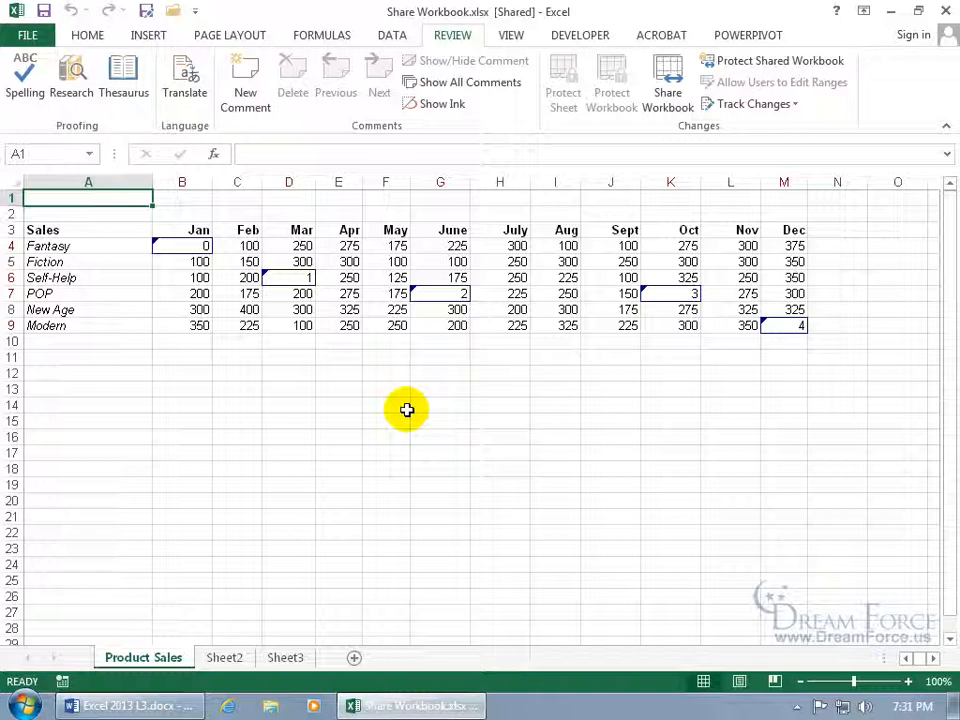
mouse_move(191, 246)
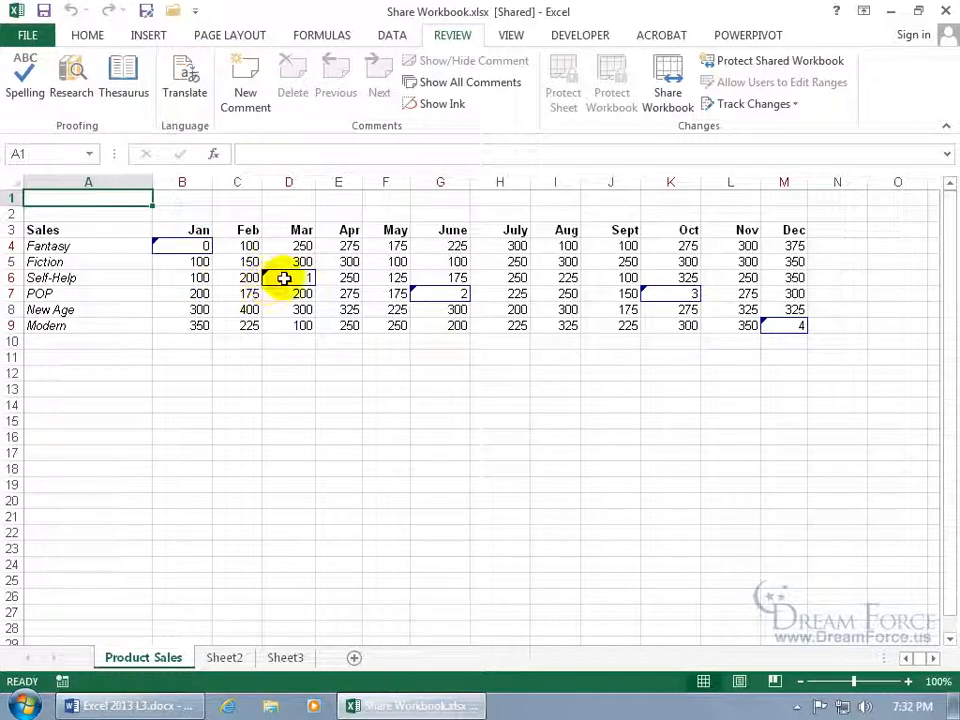
mouse_move(284, 279)
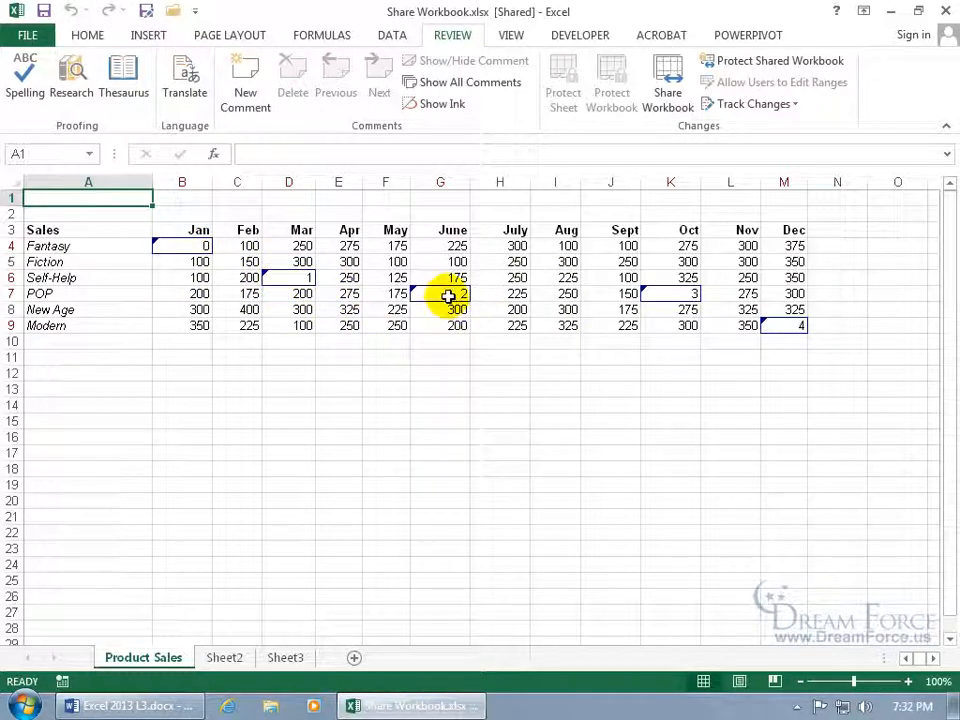
mouse_move(448, 296)
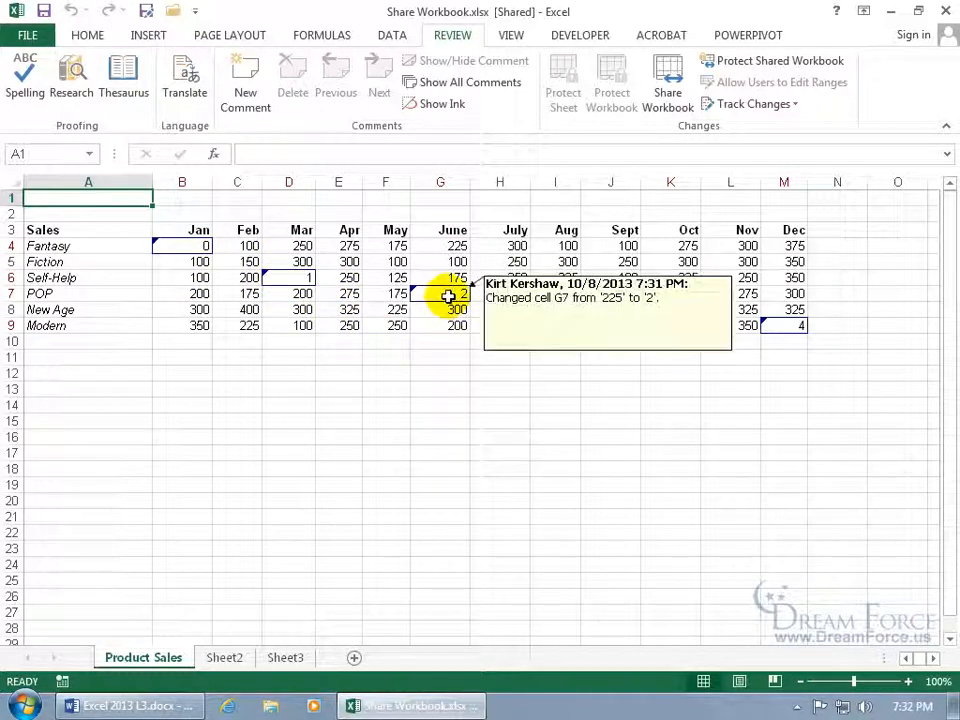
Enter 150 as Fantasy's January value in B4
click(200, 245)
text(150)
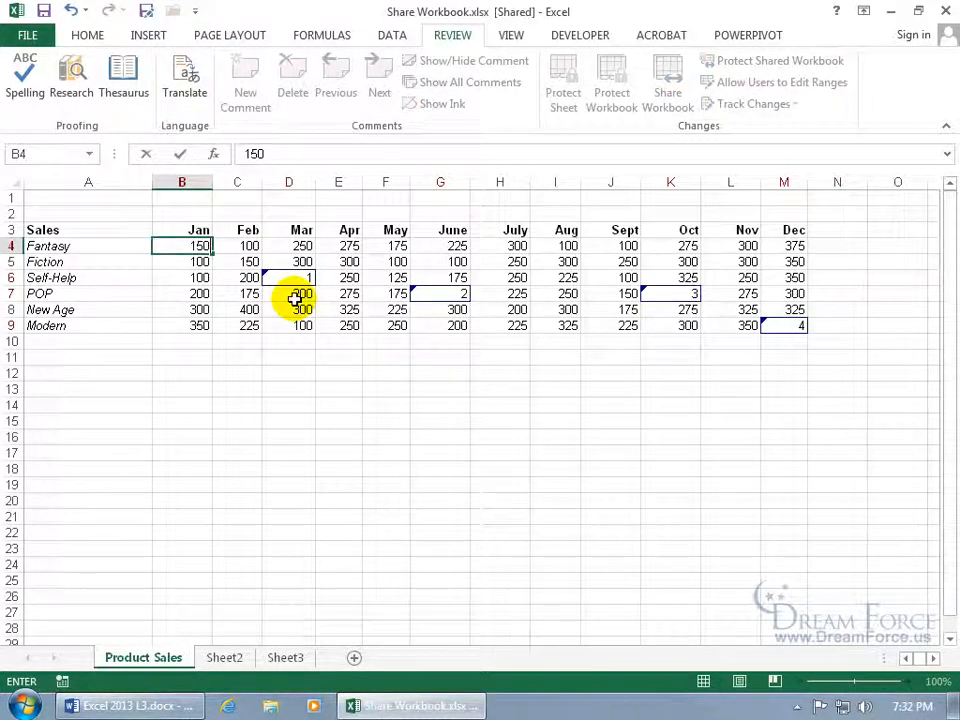
key(Return)
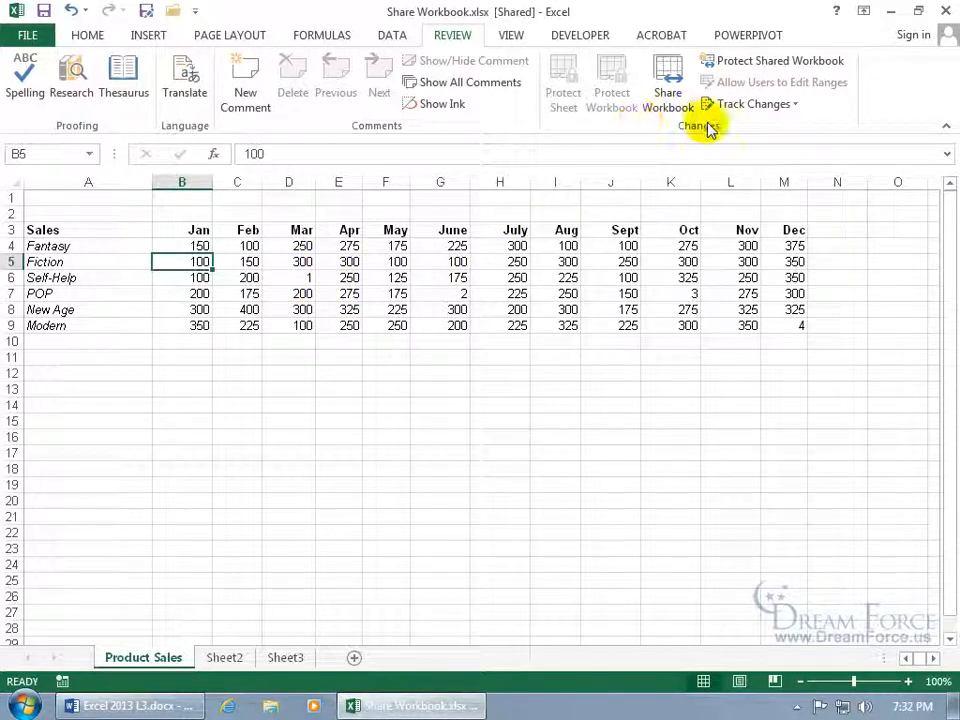
Start reviewing all not-yet-reviewed tracked changes through Accept/Reject Changes
click(774, 106)
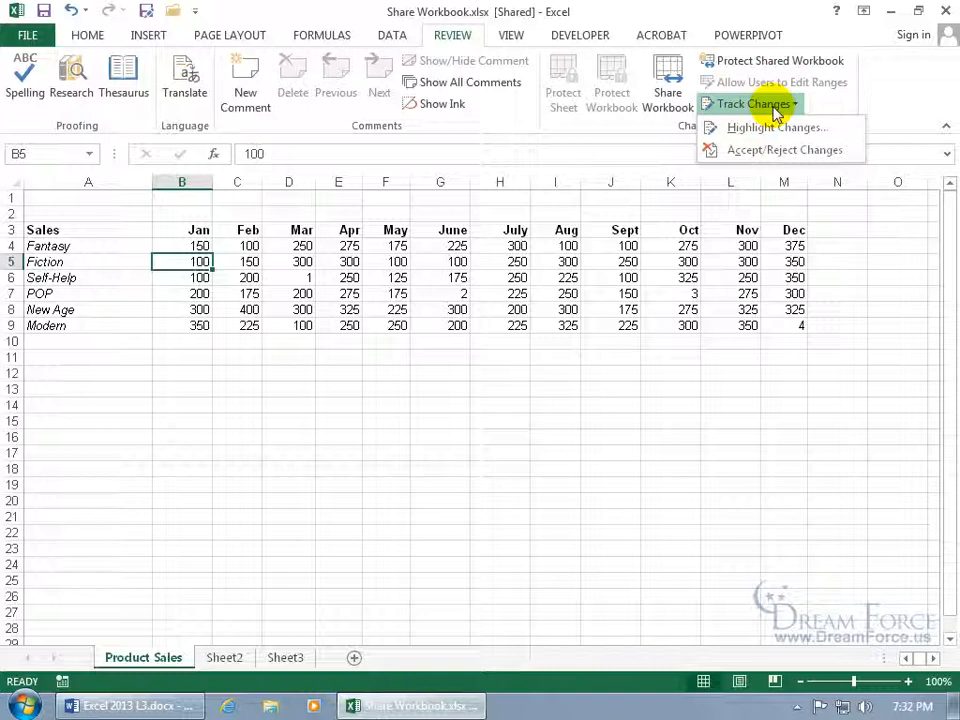
click(784, 152)
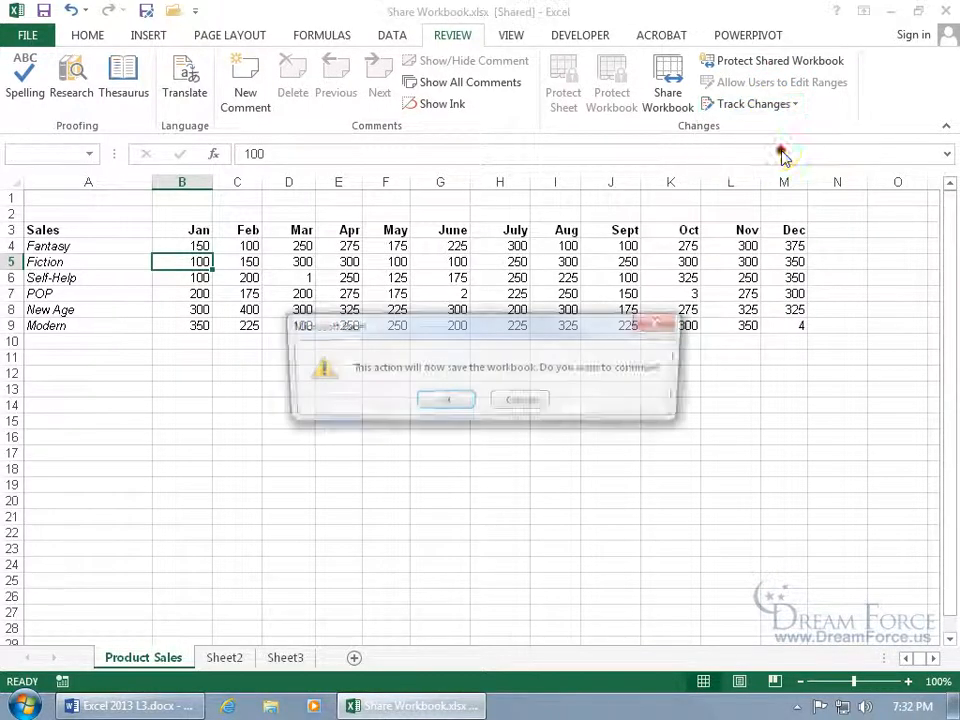
click(447, 403)
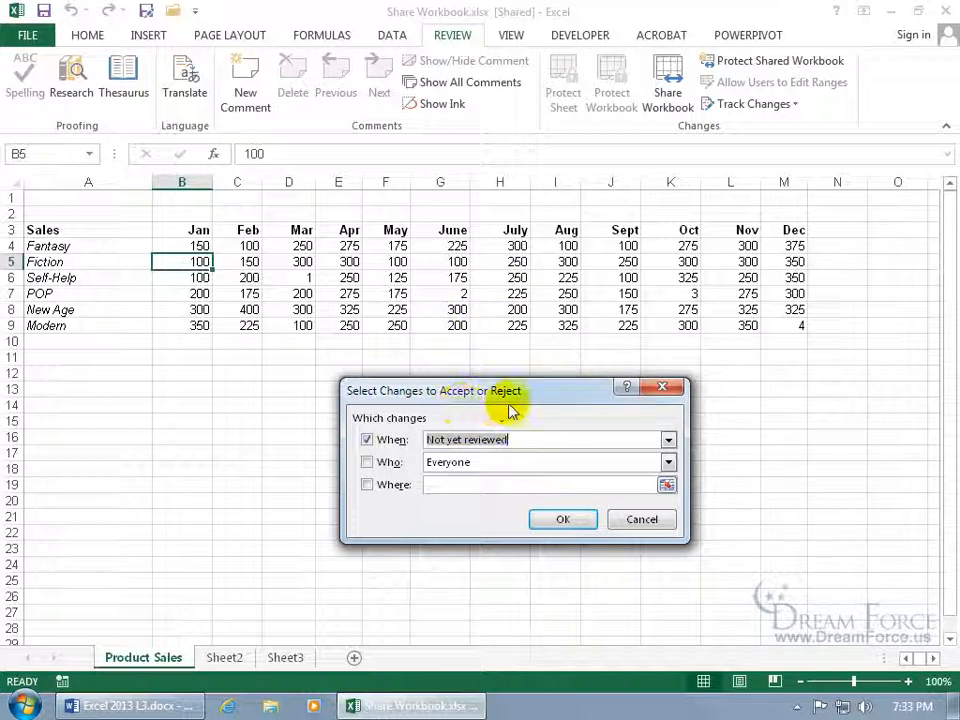
click(560, 521)
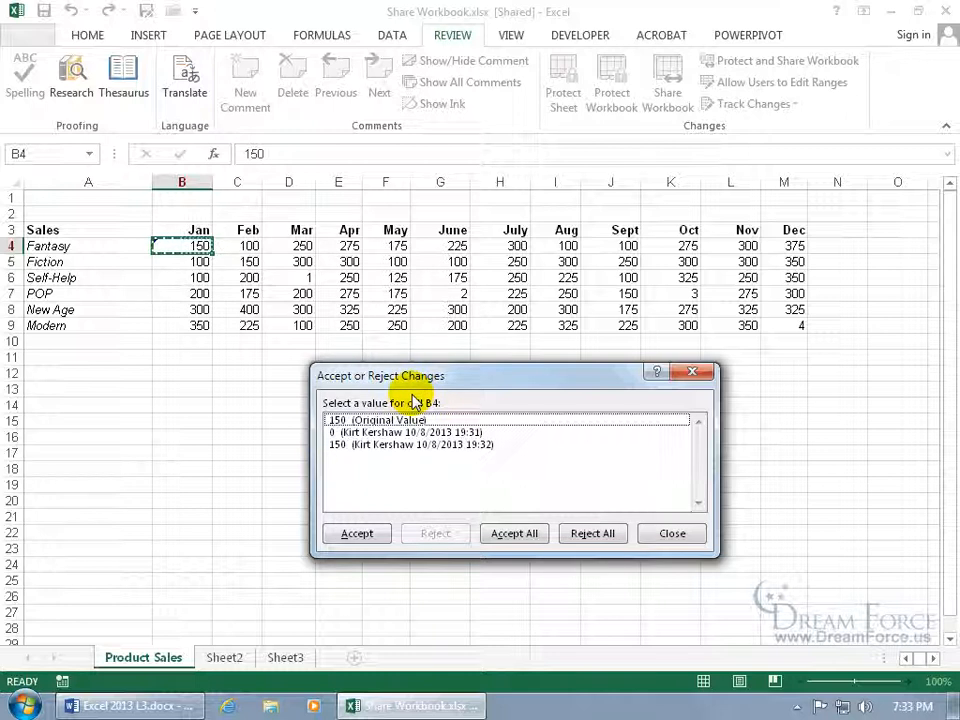
Accept 0 for B4, reject the D6 change to restore 200, and accept all remaining changes
click(384, 421)
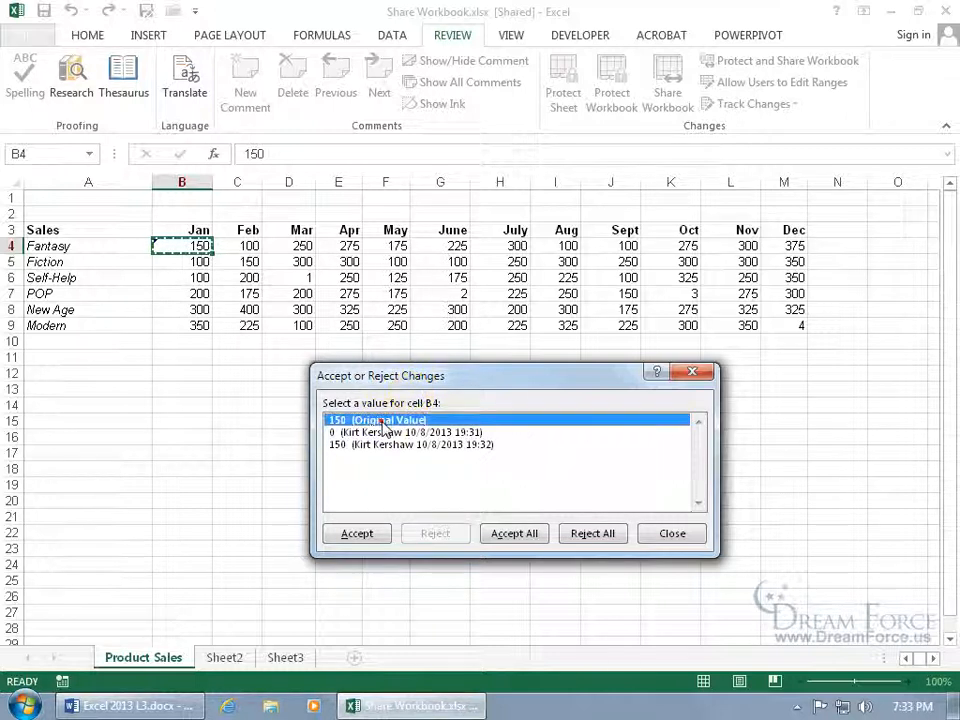
click(388, 433)
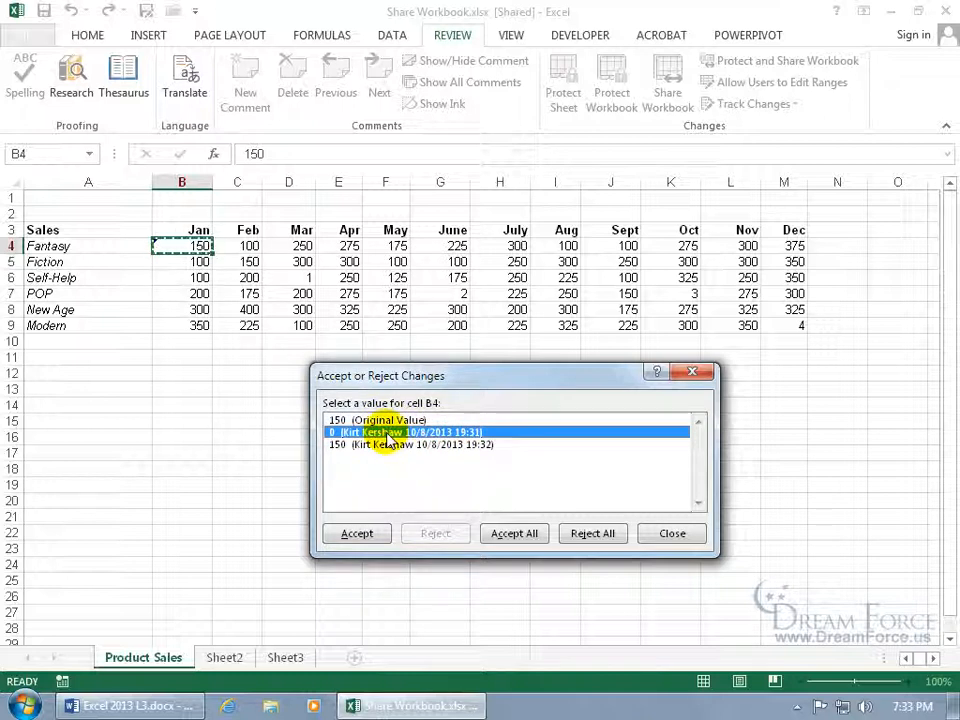
click(389, 445)
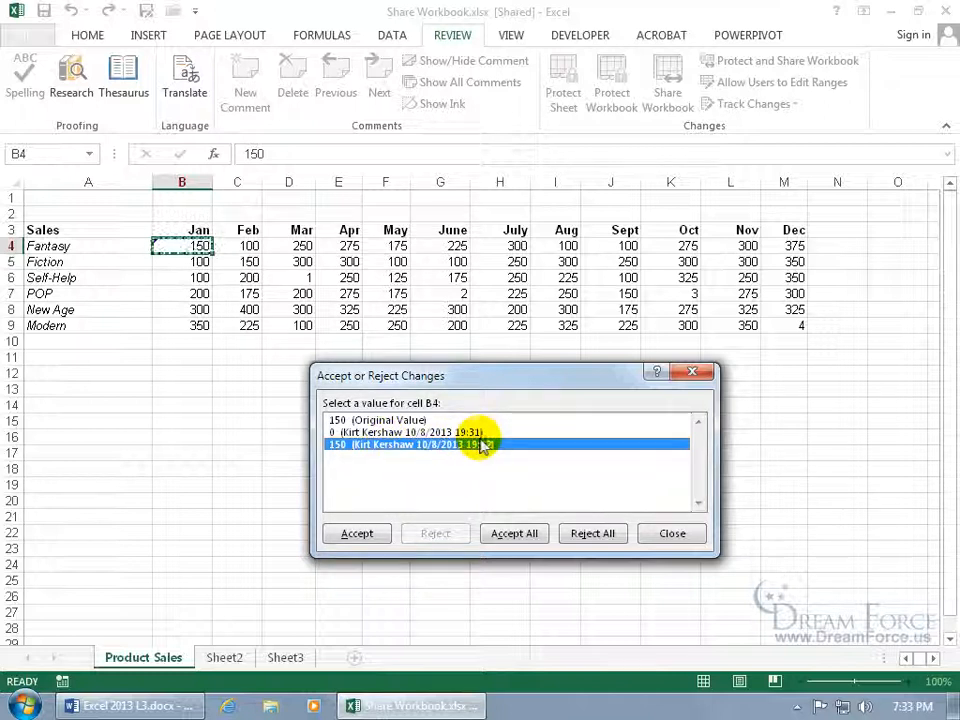
click(428, 432)
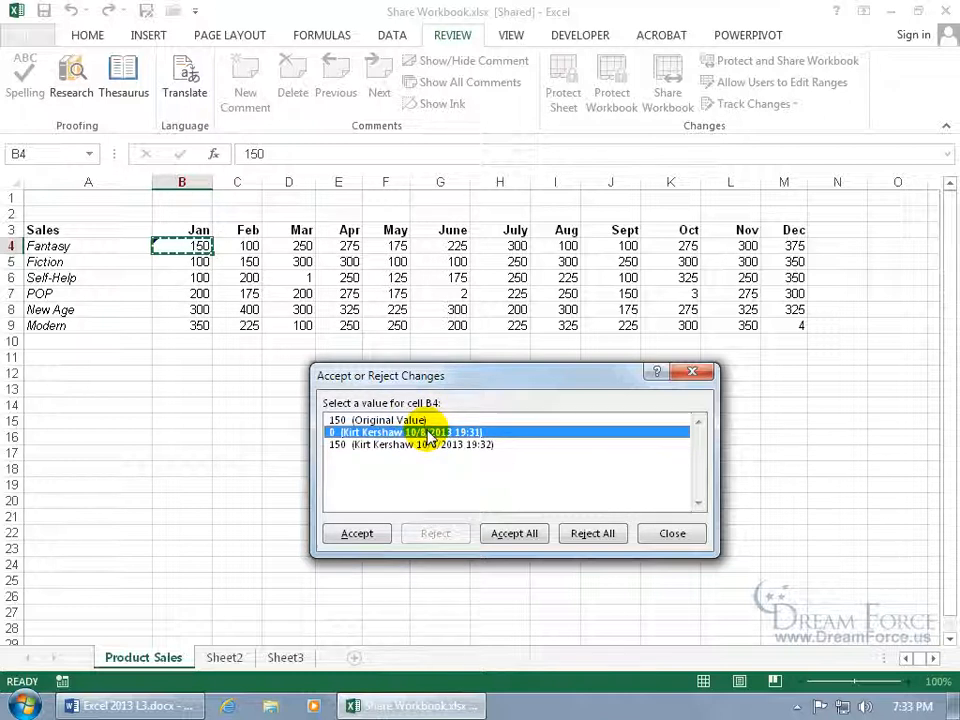
click(364, 535)
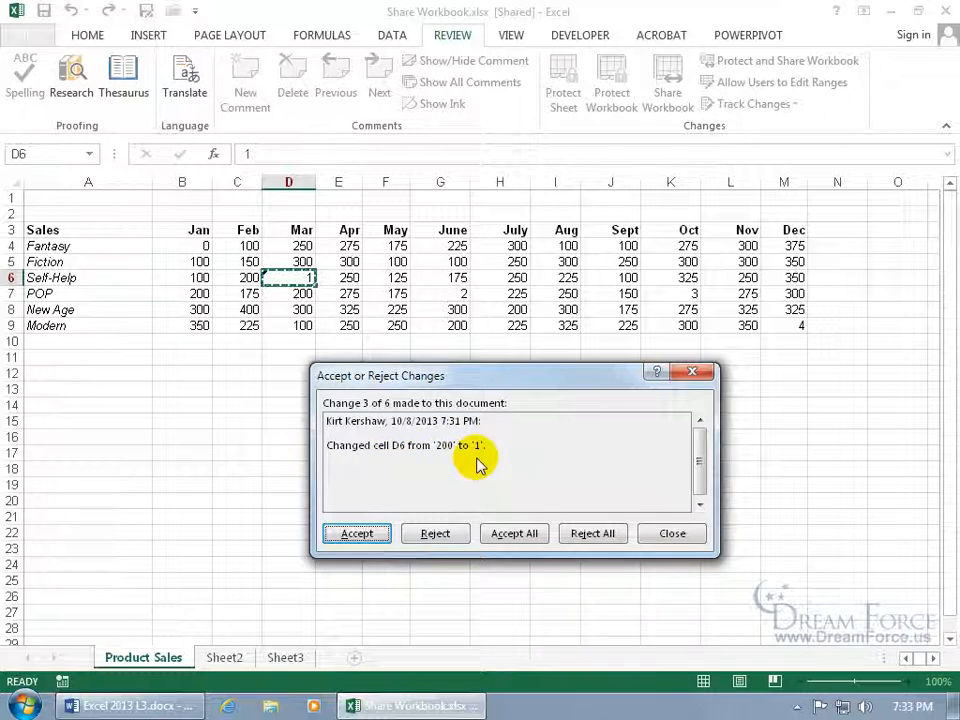
click(436, 533)
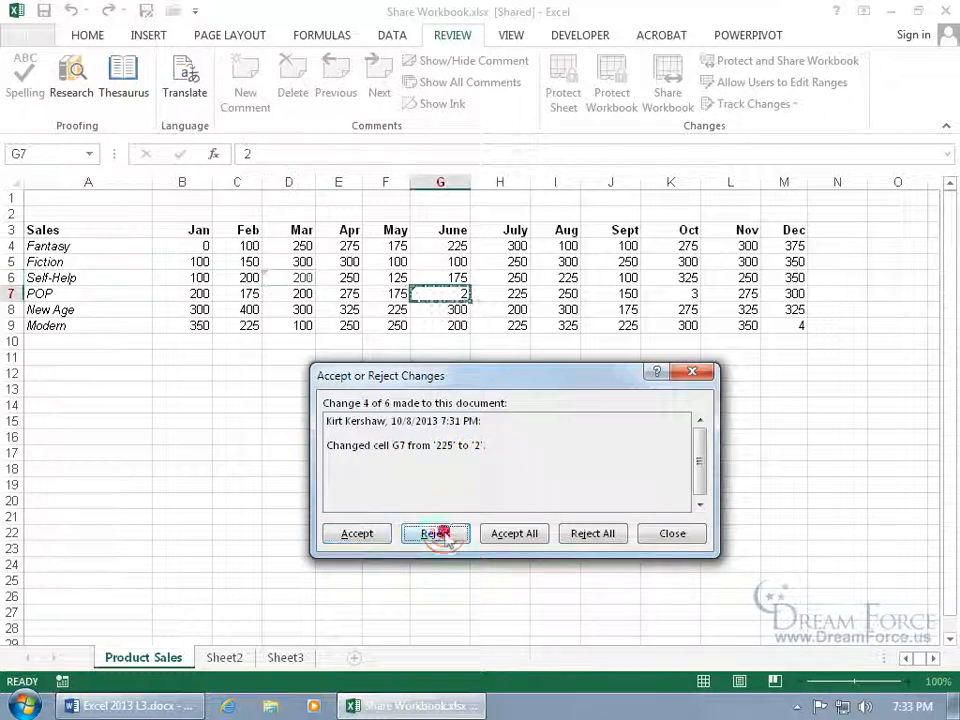
click(527, 533)
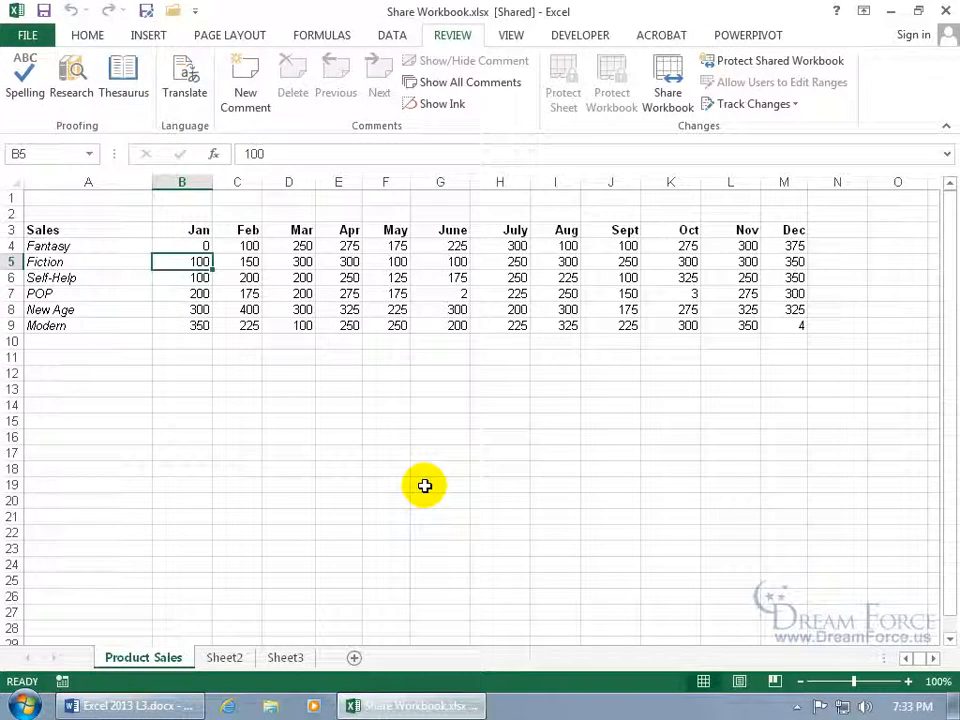
click(750, 104)
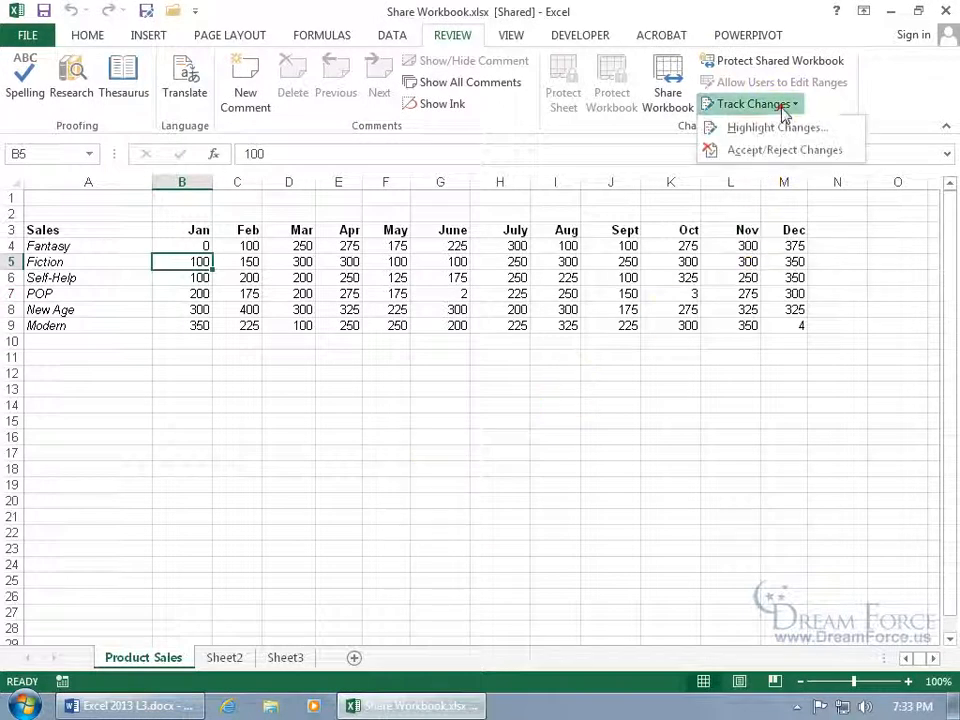
click(776, 150)
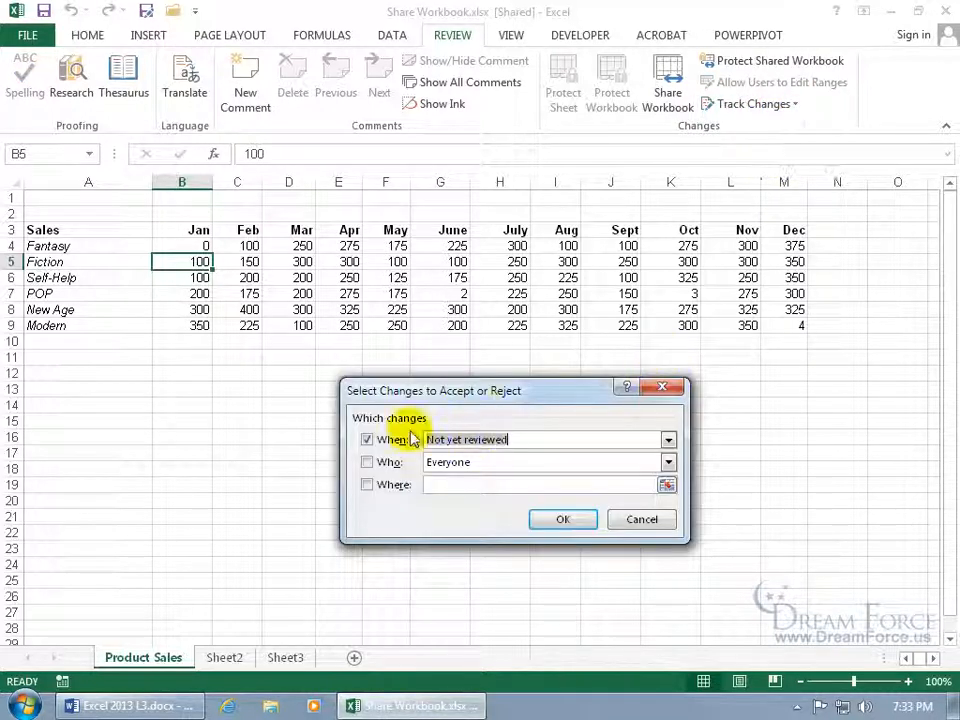
click(394, 441)
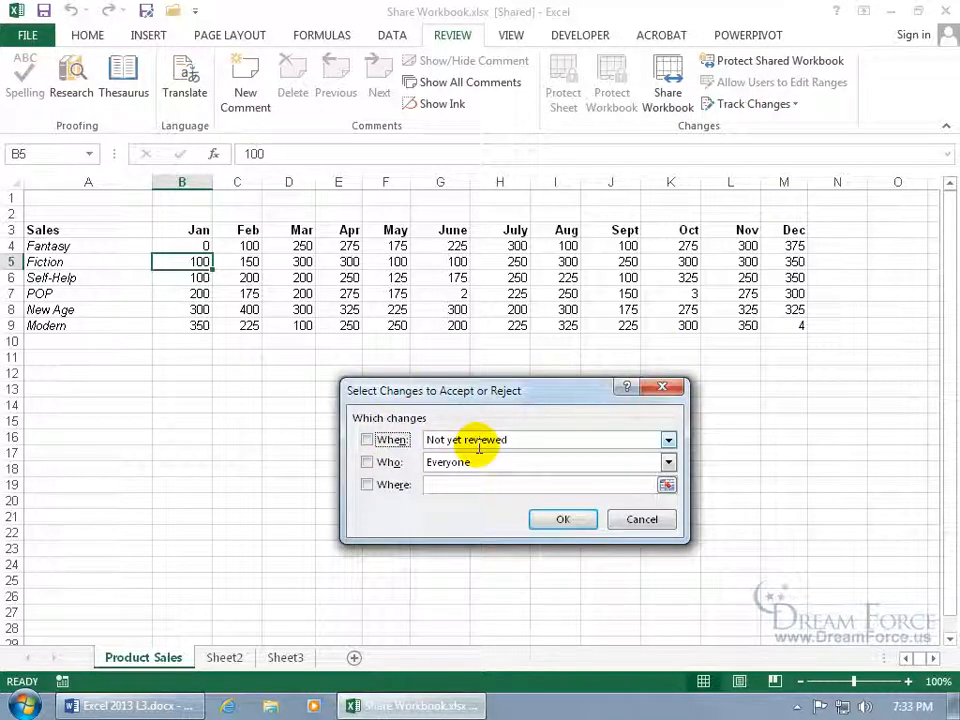
click(381, 462)
click(555, 519)
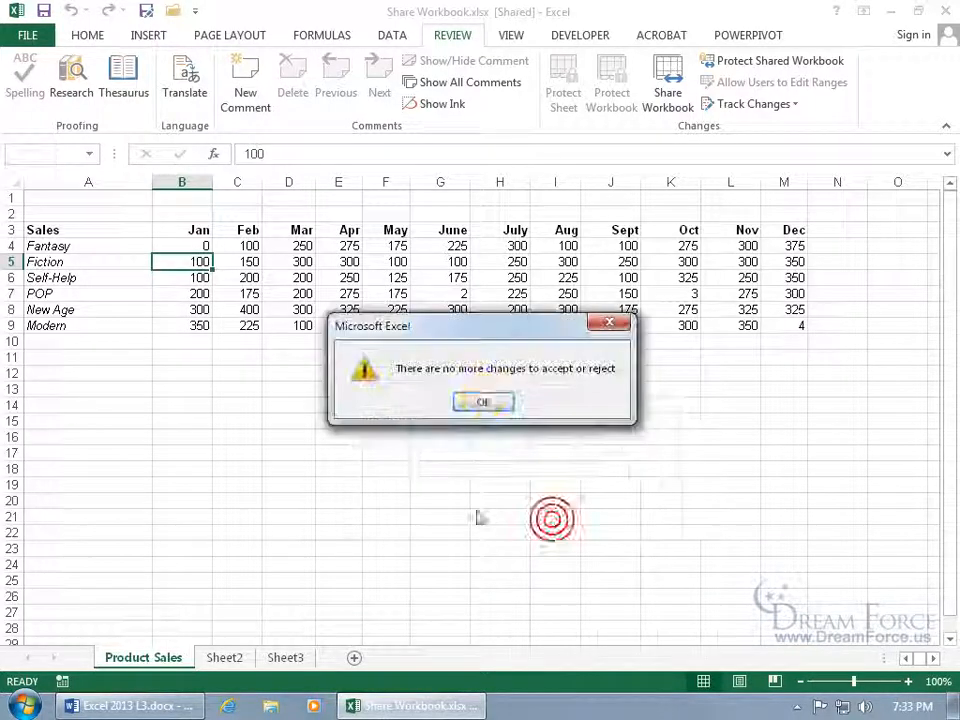
click(484, 403)
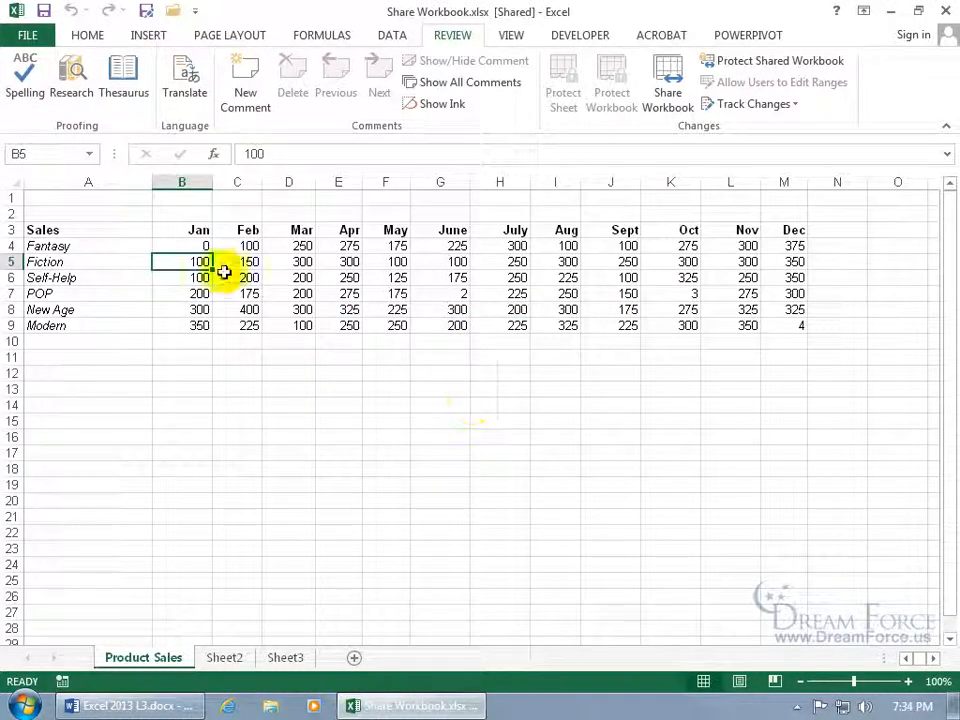
Change B4 to 2 and save, surfacing a conflict with another user's value of 1
click(195, 245)
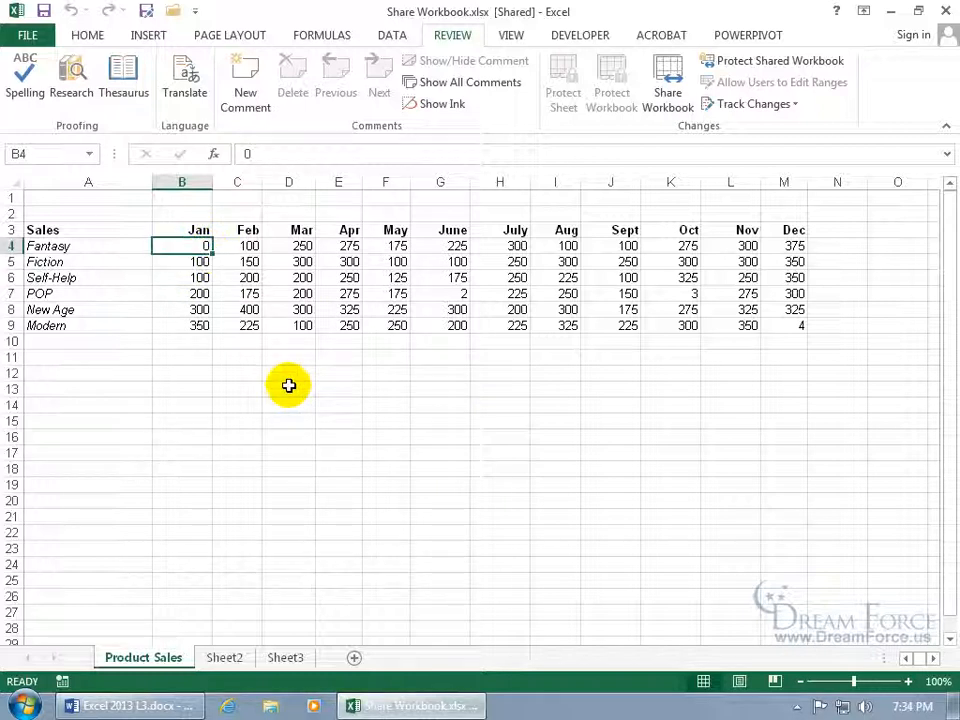
text(2)
key(Return)
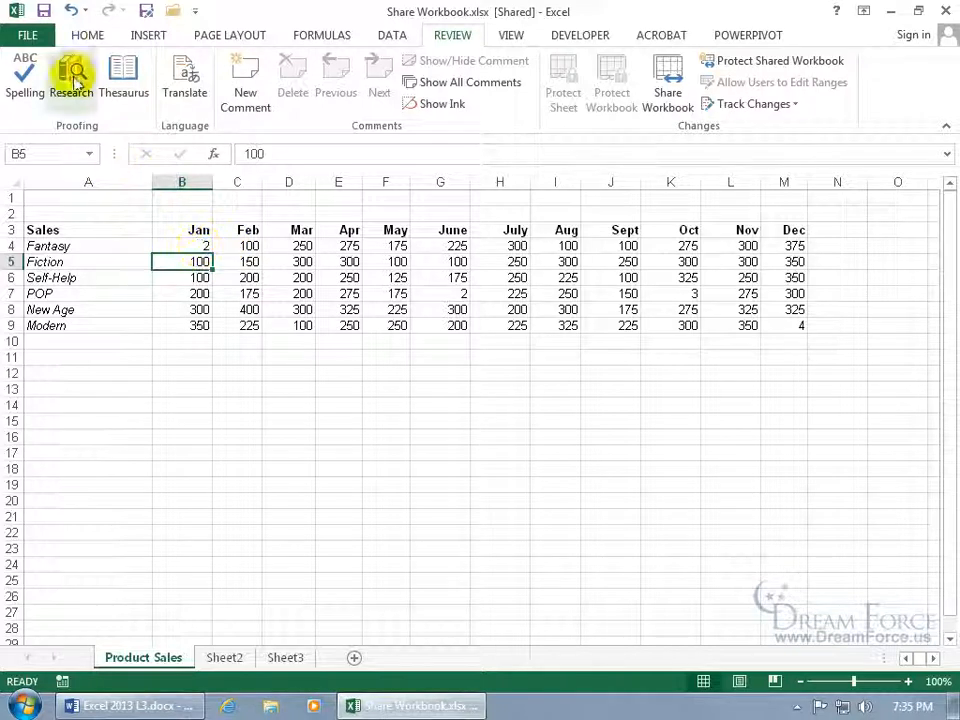
click(44, 11)
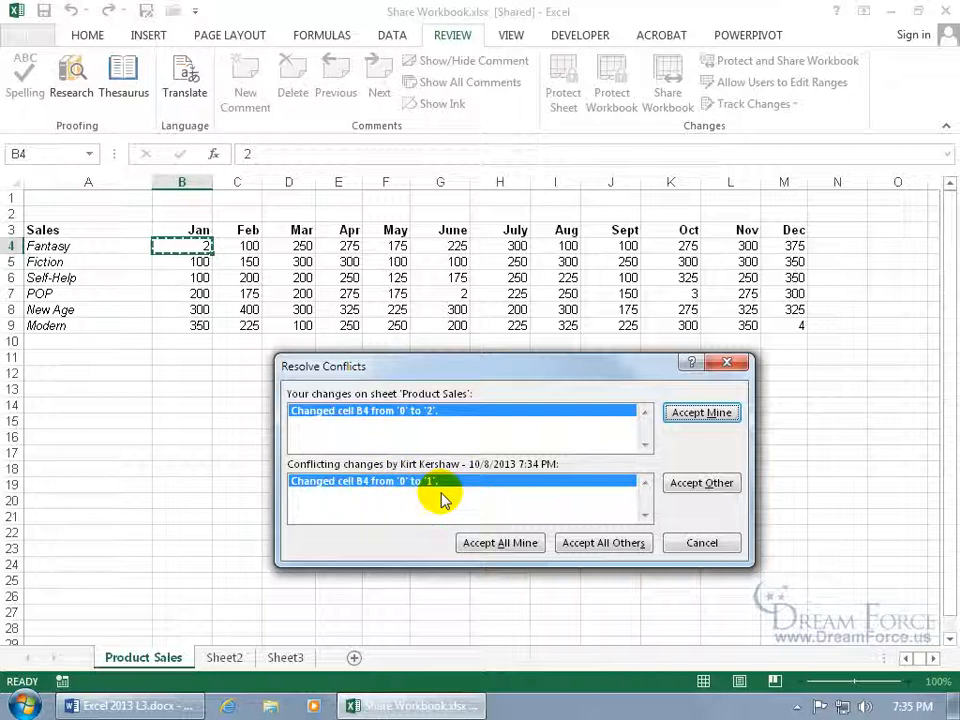
Keep the other user's B4 value, then enter 1 in B10 and clear it again
click(692, 482)
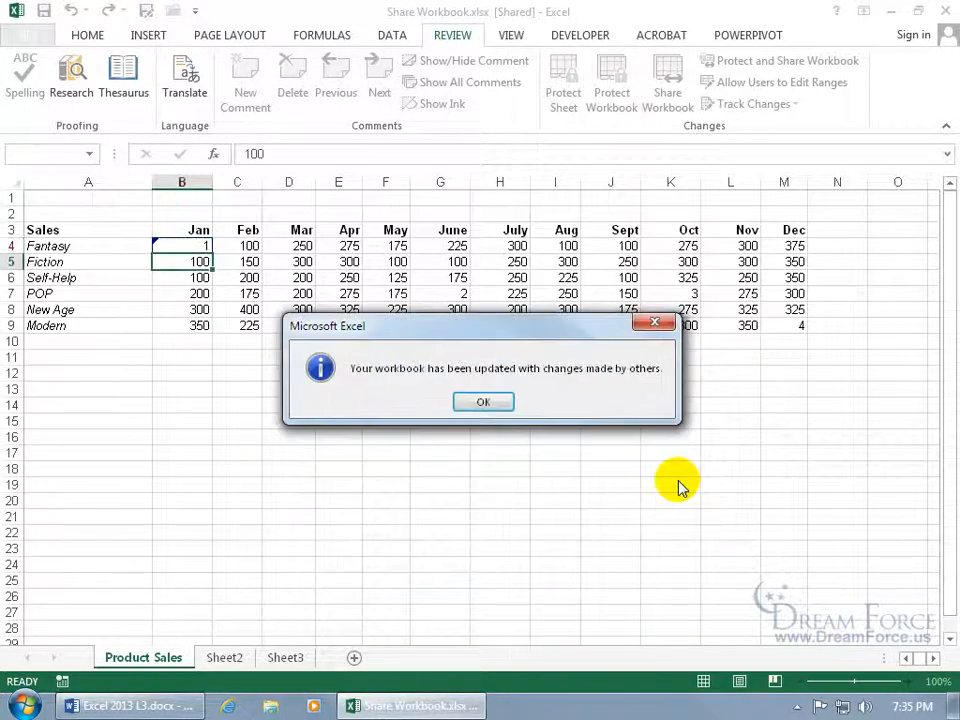
click(484, 401)
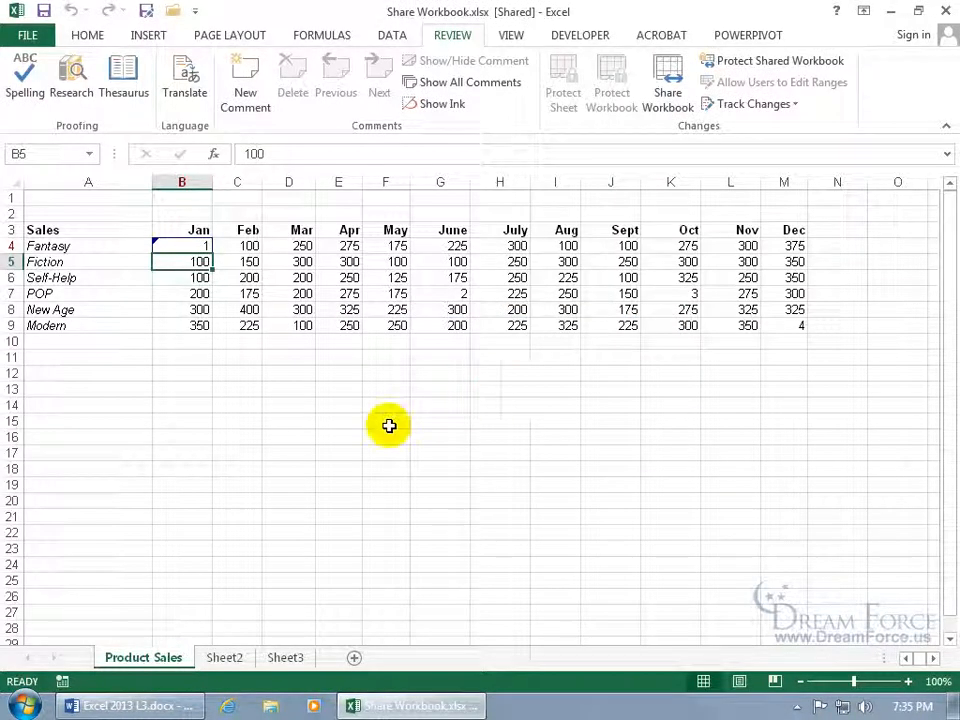
mouse_move(200, 245)
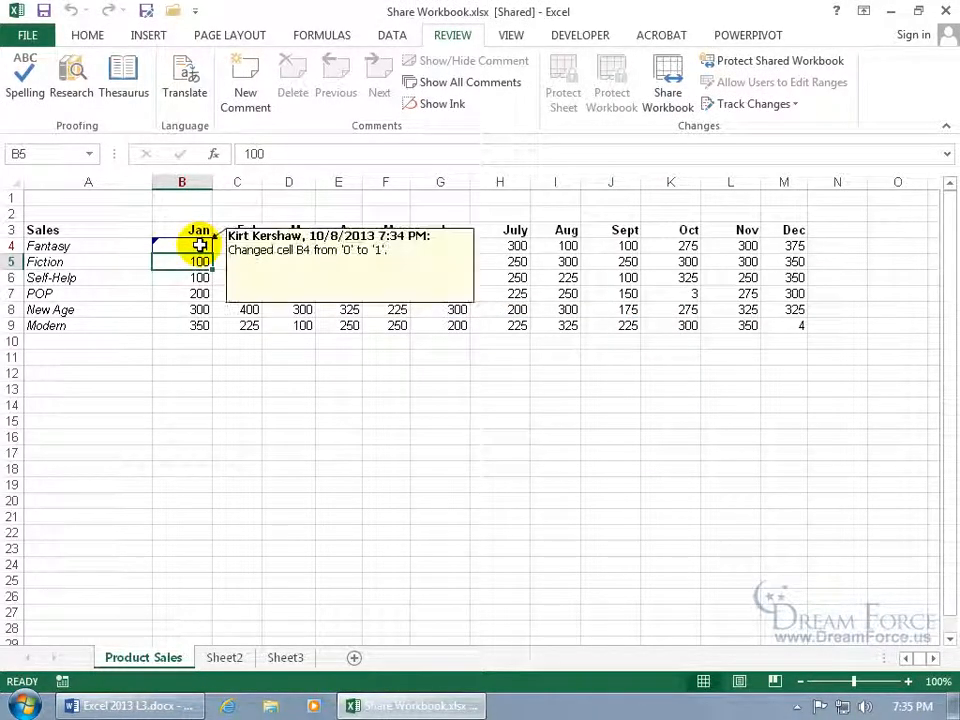
click(191, 342)
text(1)
key(Return)
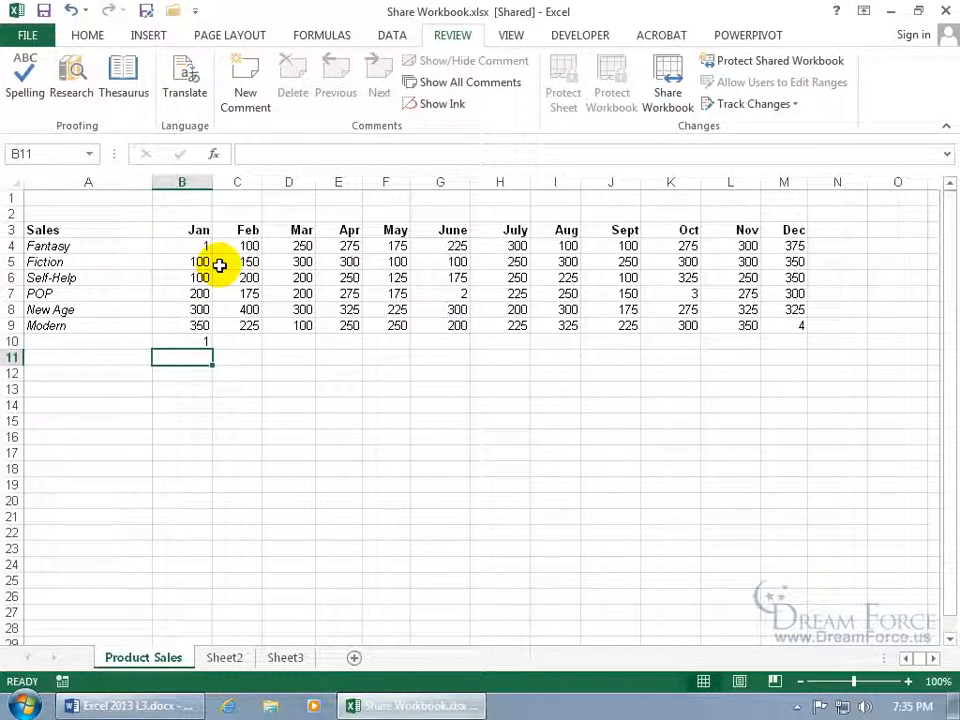
click(197, 340)
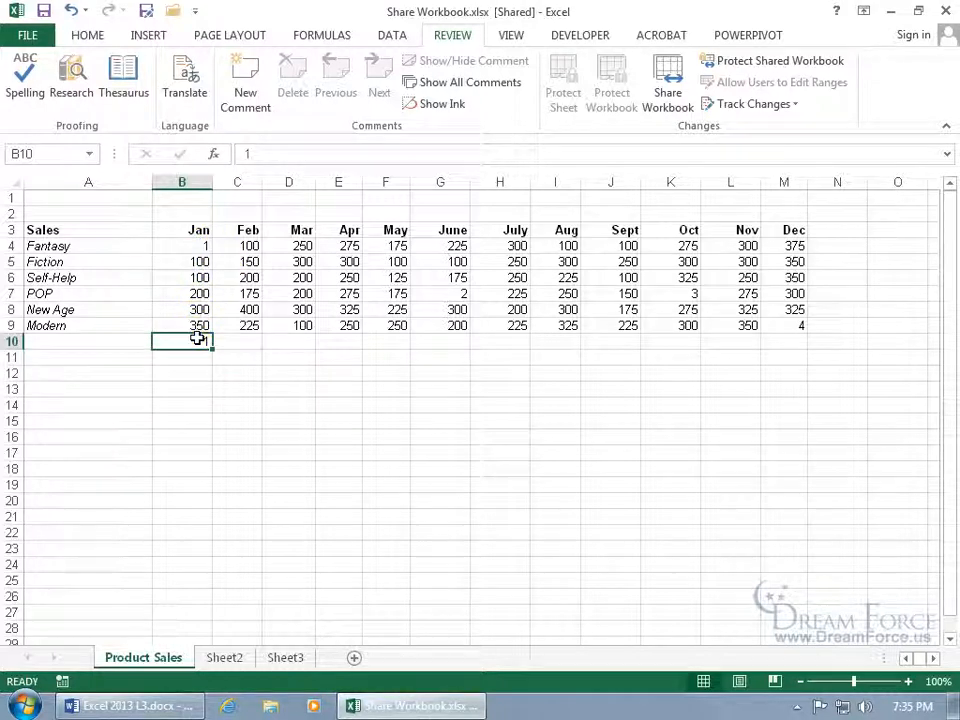
key(Delete)
Review all unreviewed tracked changes and reject the B4 change, restoring 0
click(760, 104)
click(767, 150)
click(449, 404)
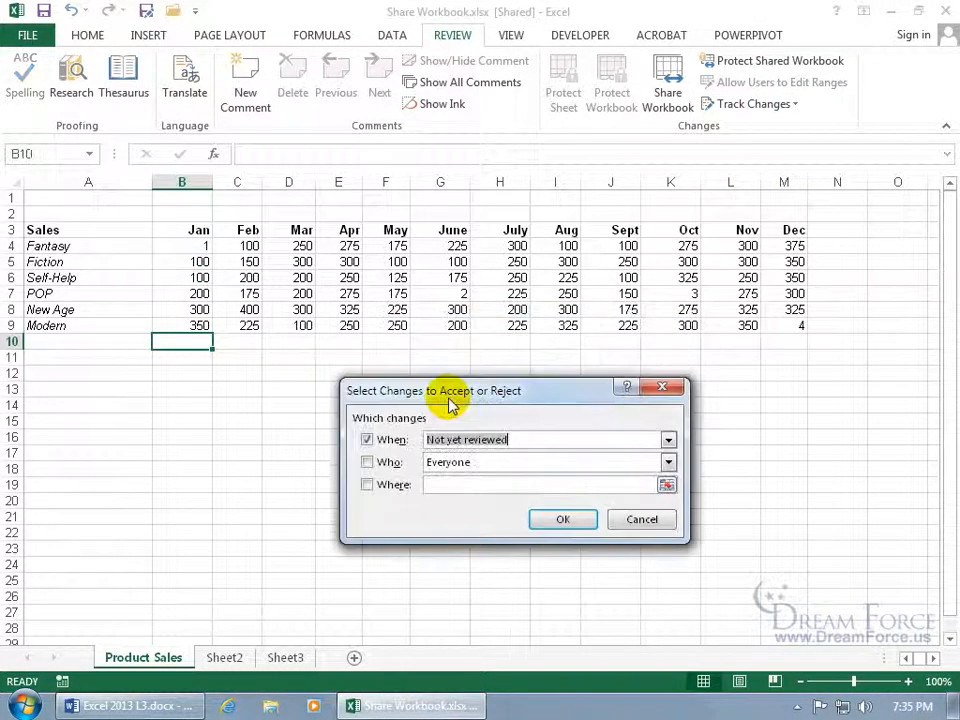
click(559, 518)
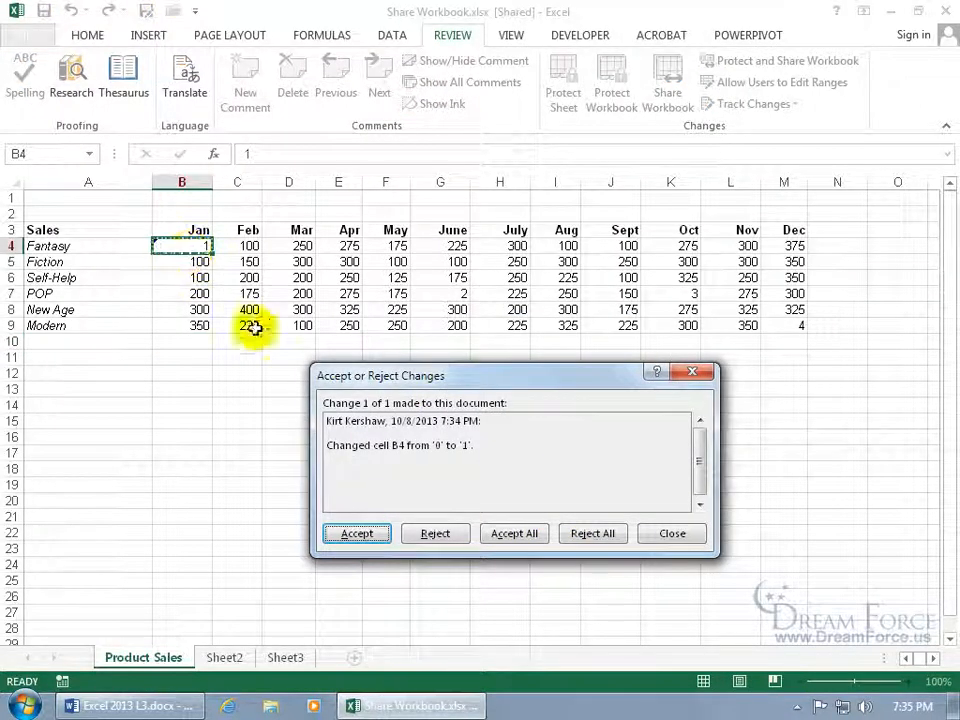
click(435, 533)
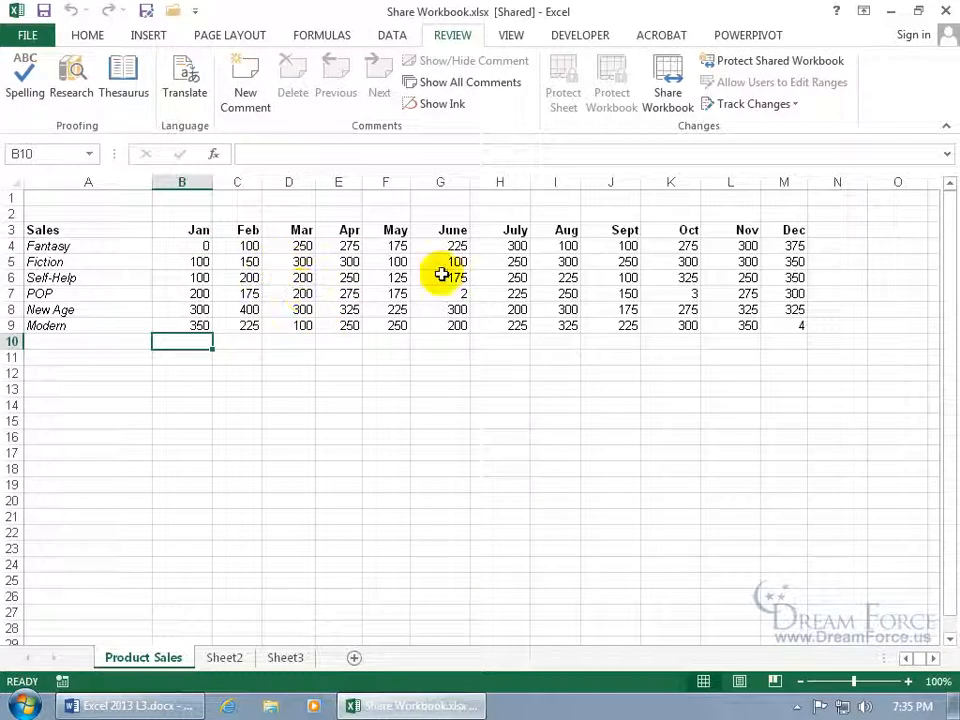
click(778, 106)
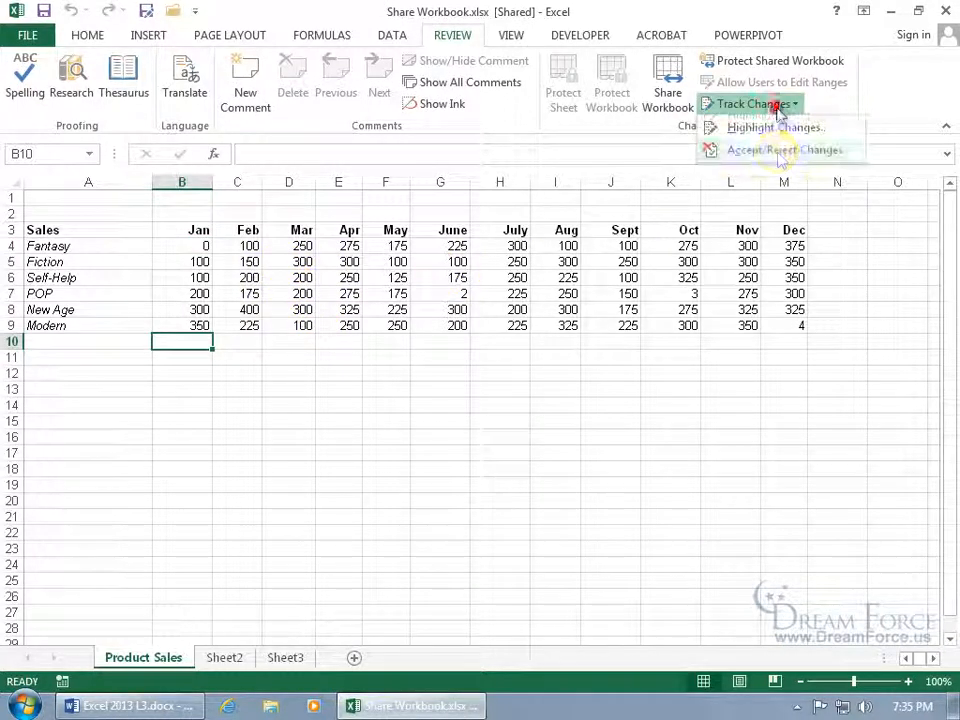
click(246, 261)
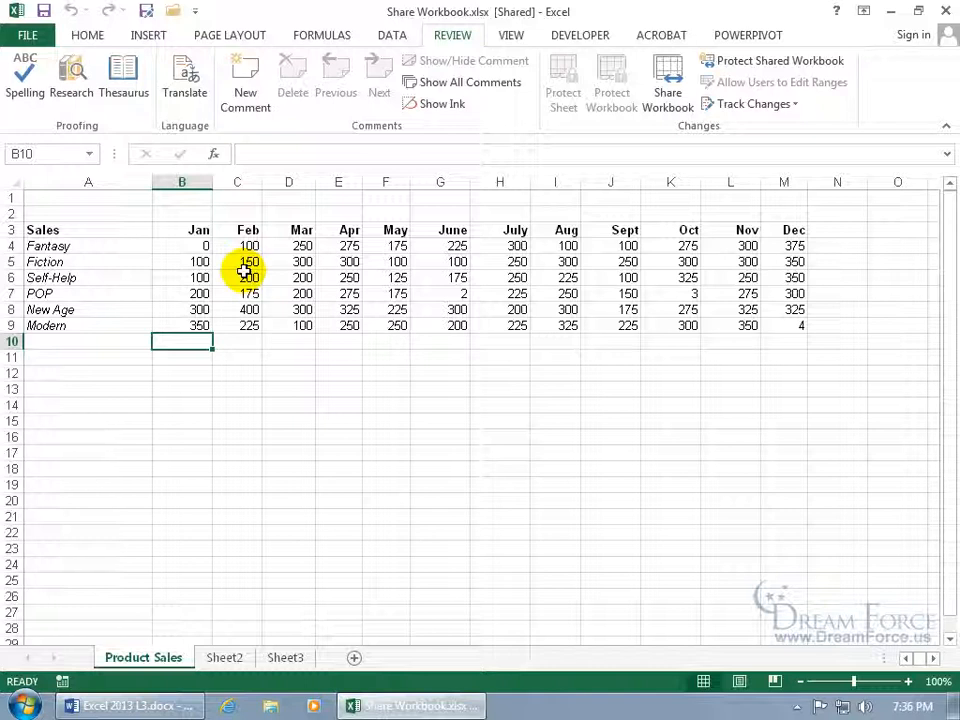
right_click(167, 660)
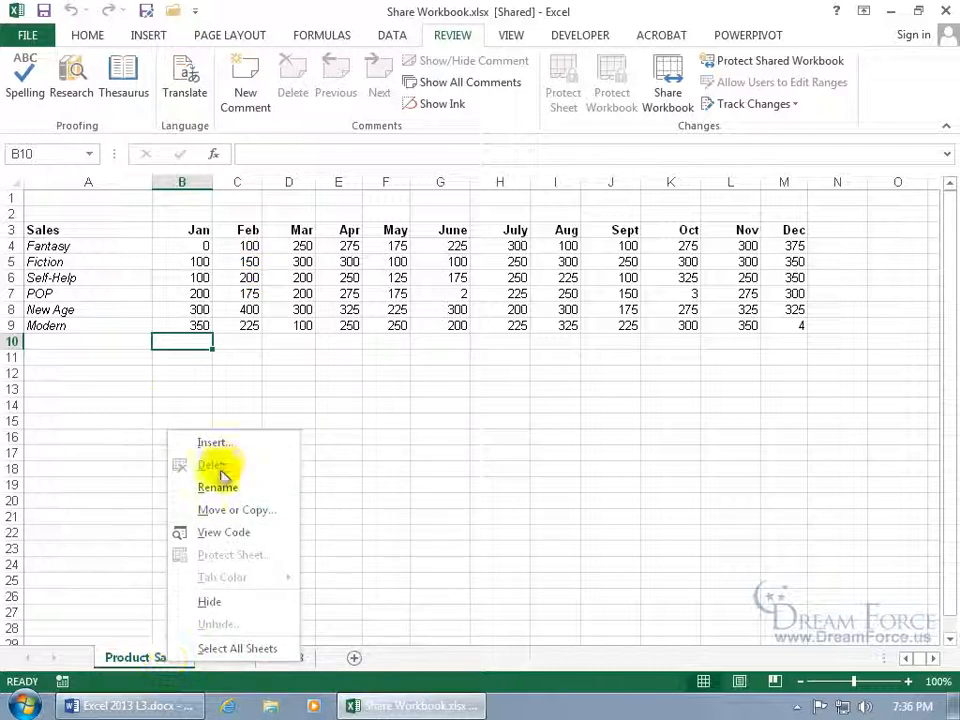
click(293, 363)
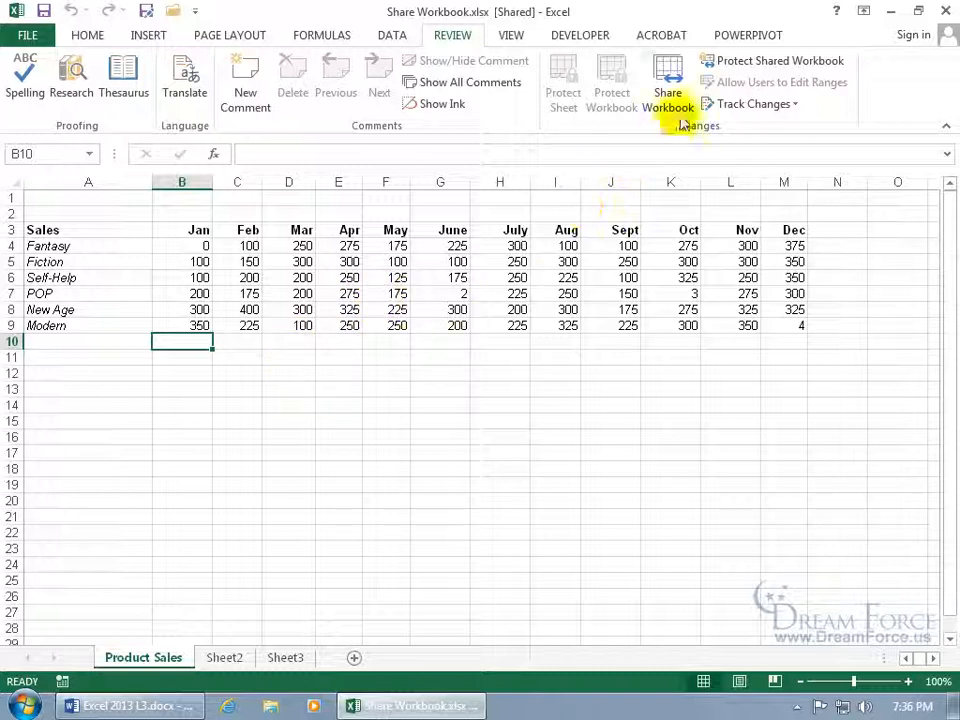
click(667, 80)
click(388, 311)
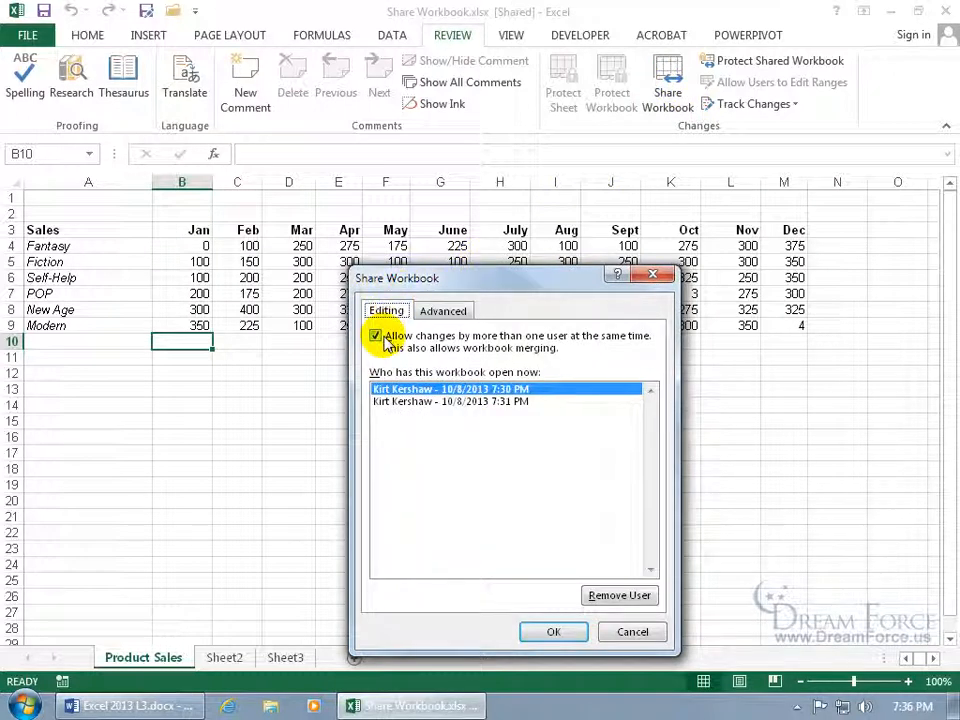
click(630, 632)
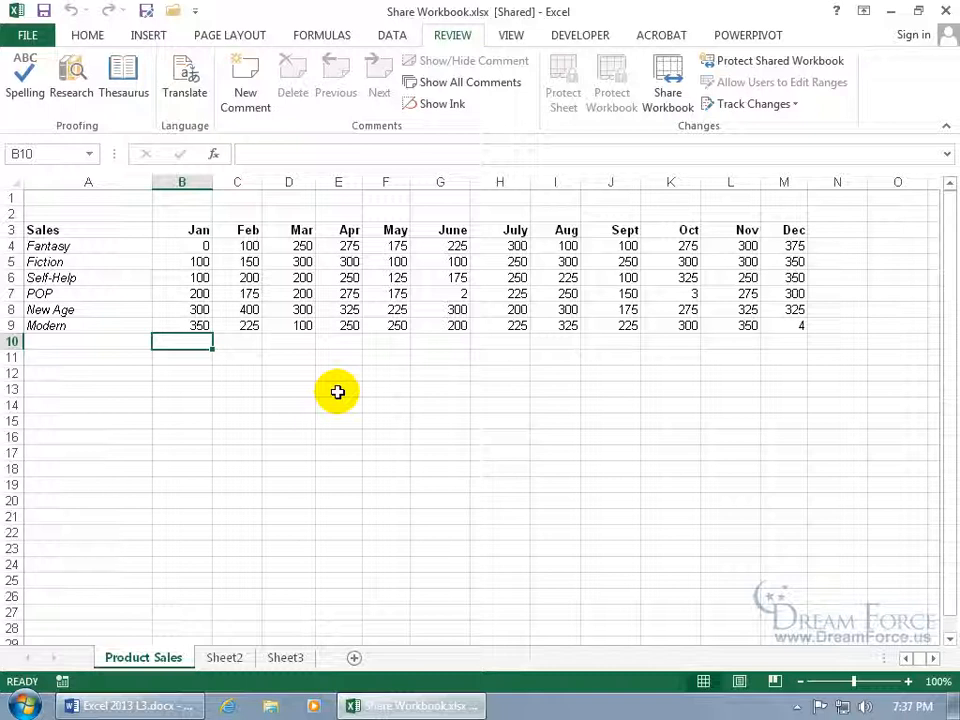
Enter 1 as the January value for Fiction in B5 and Self-Help in B6
click(203, 264)
text(1)
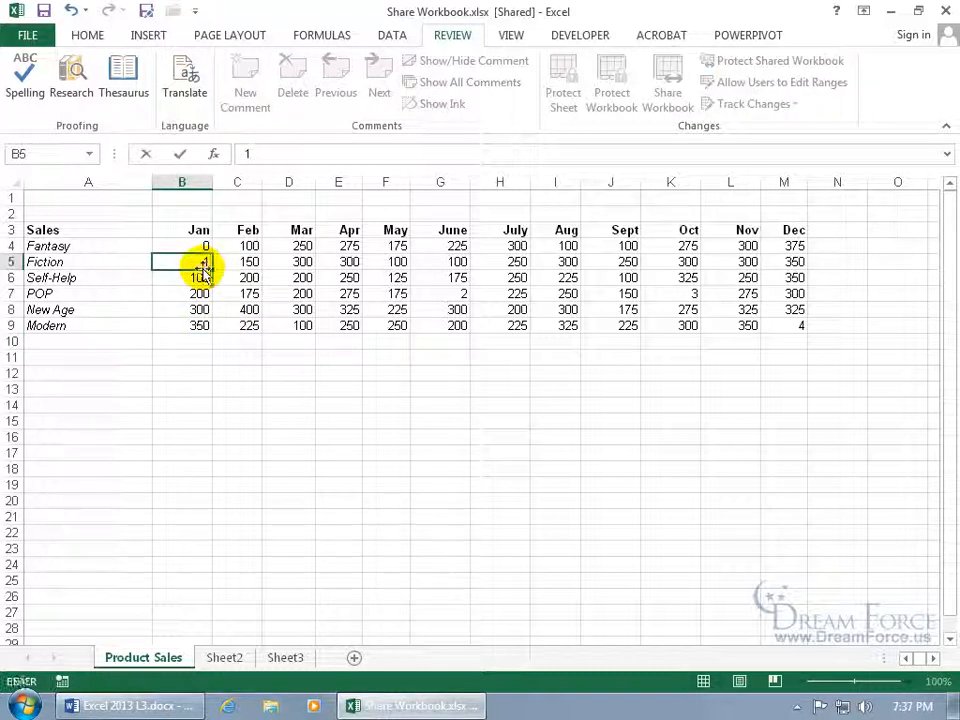
key(Return)
text(1)
key(Return)
Try saving over Share Workbook.xlsx, past the warnings, until the unable-to-save error appears
click(44, 12)
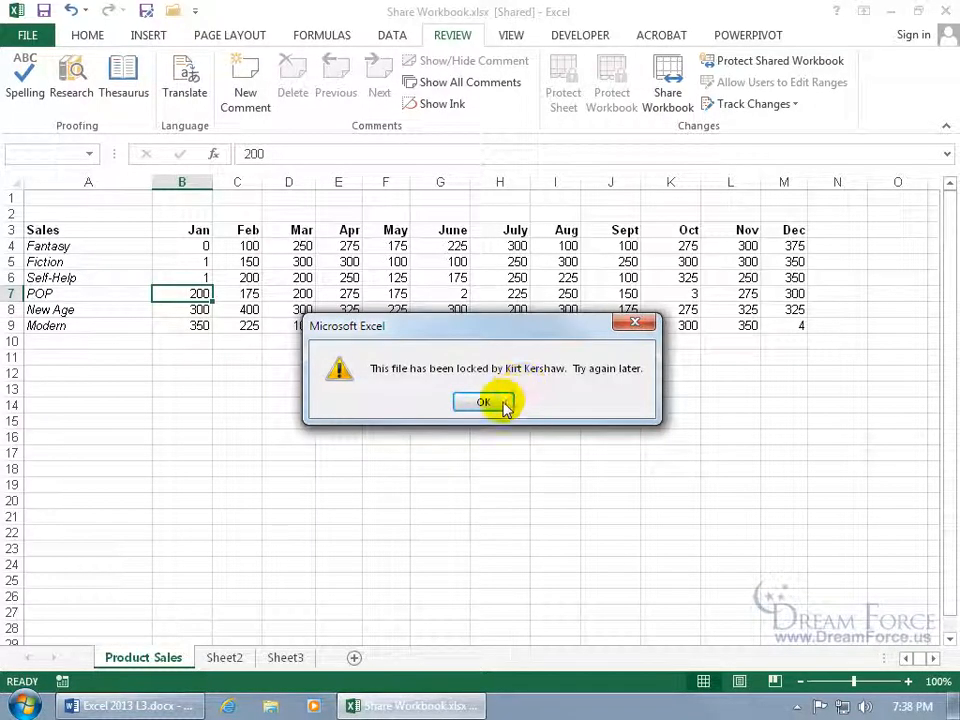
click(506, 400)
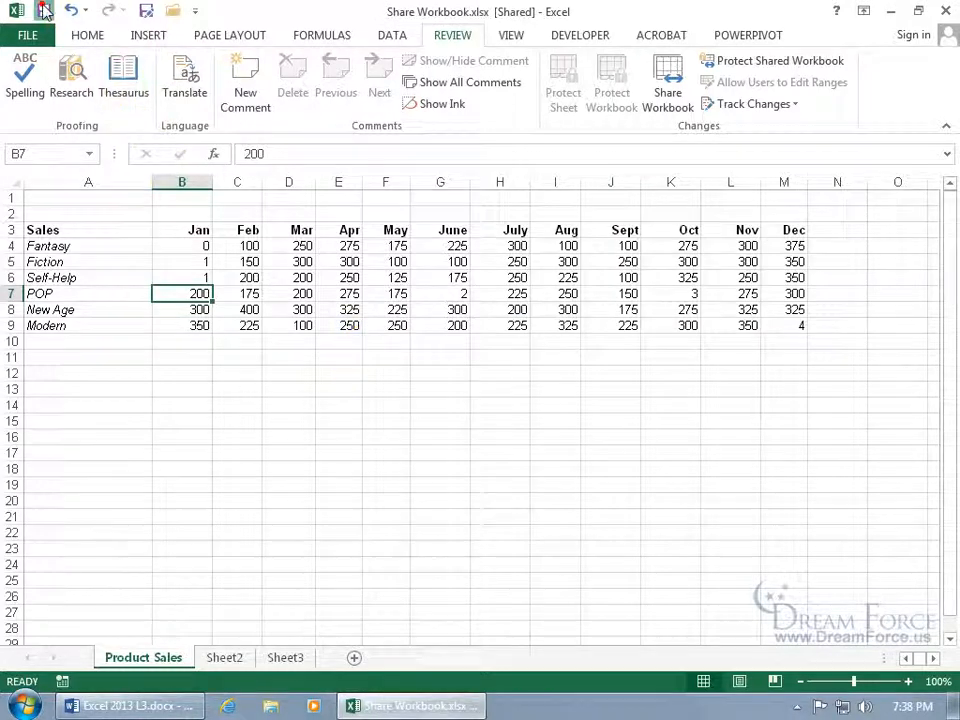
click(45, 11)
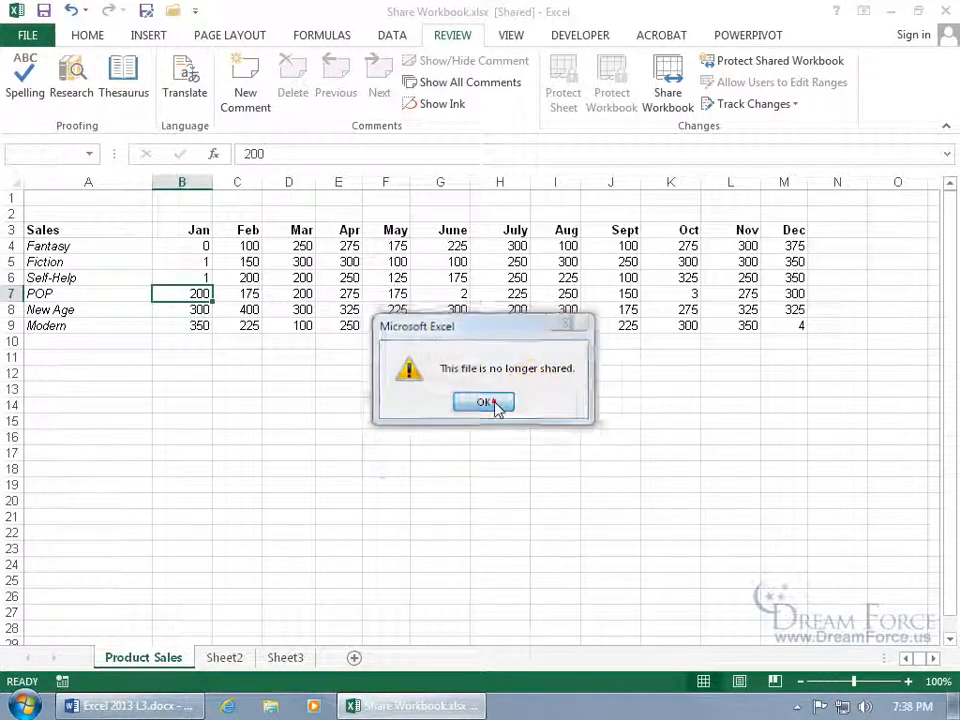
click(492, 403)
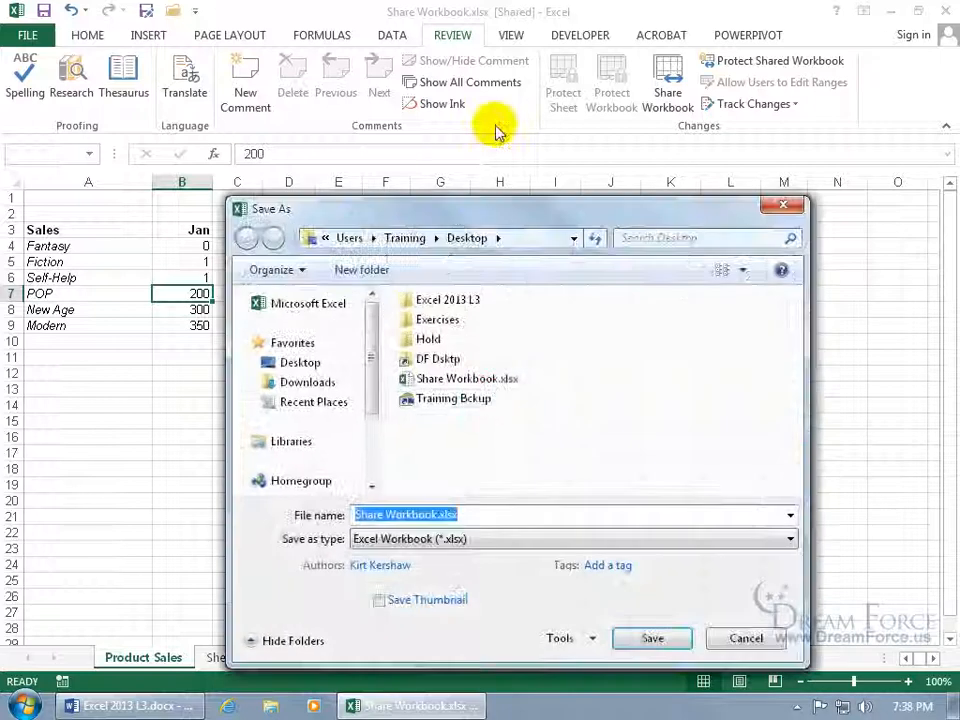
double_click(467, 379)
click(526, 364)
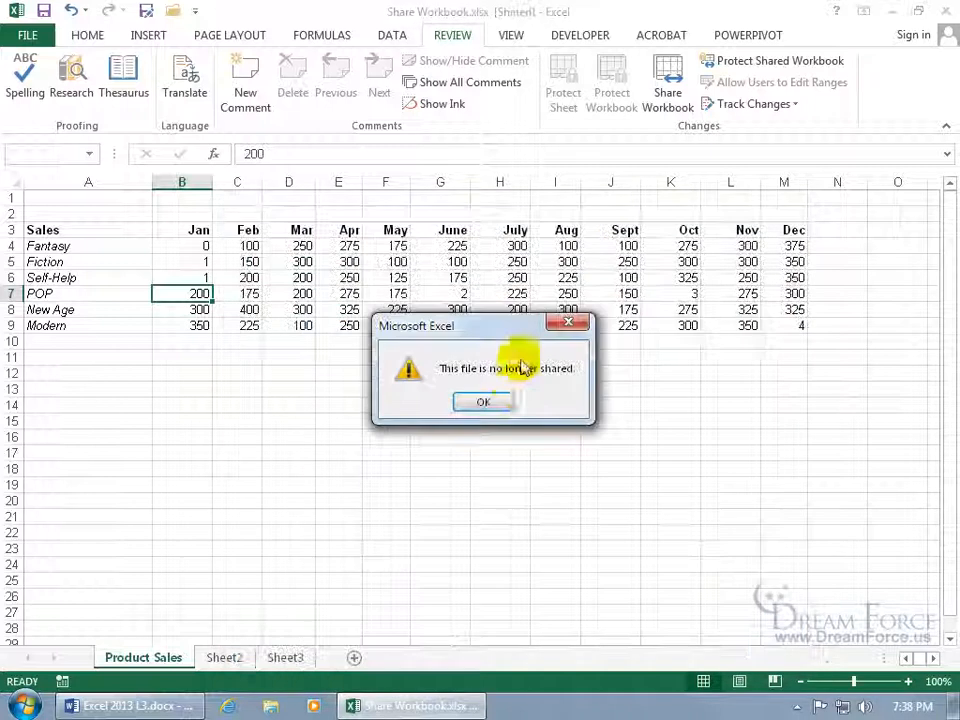
click(495, 402)
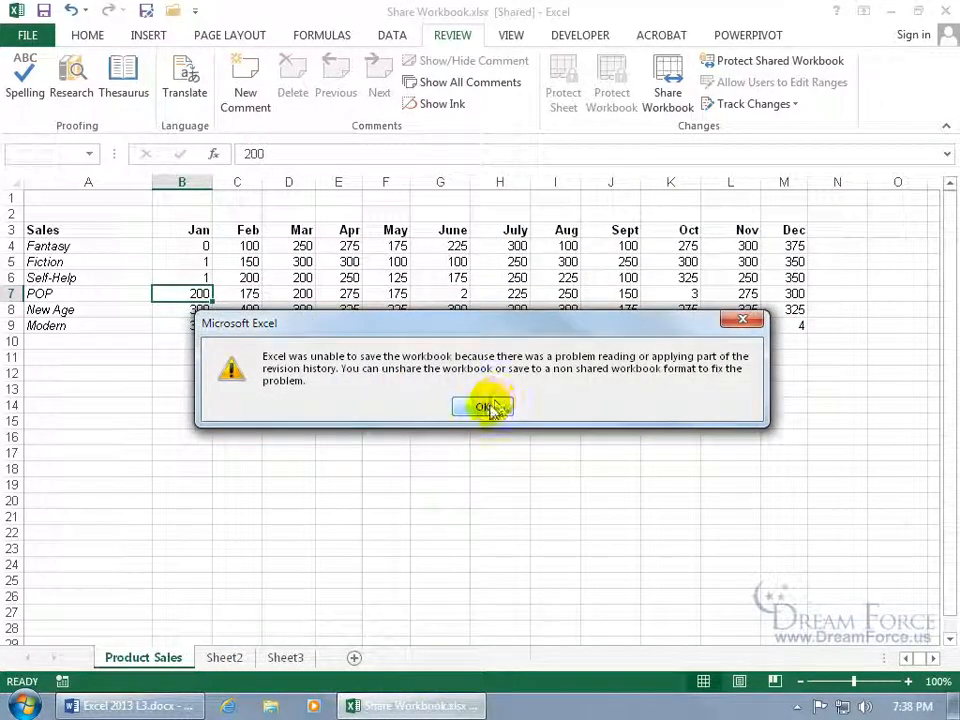
click(483, 408)
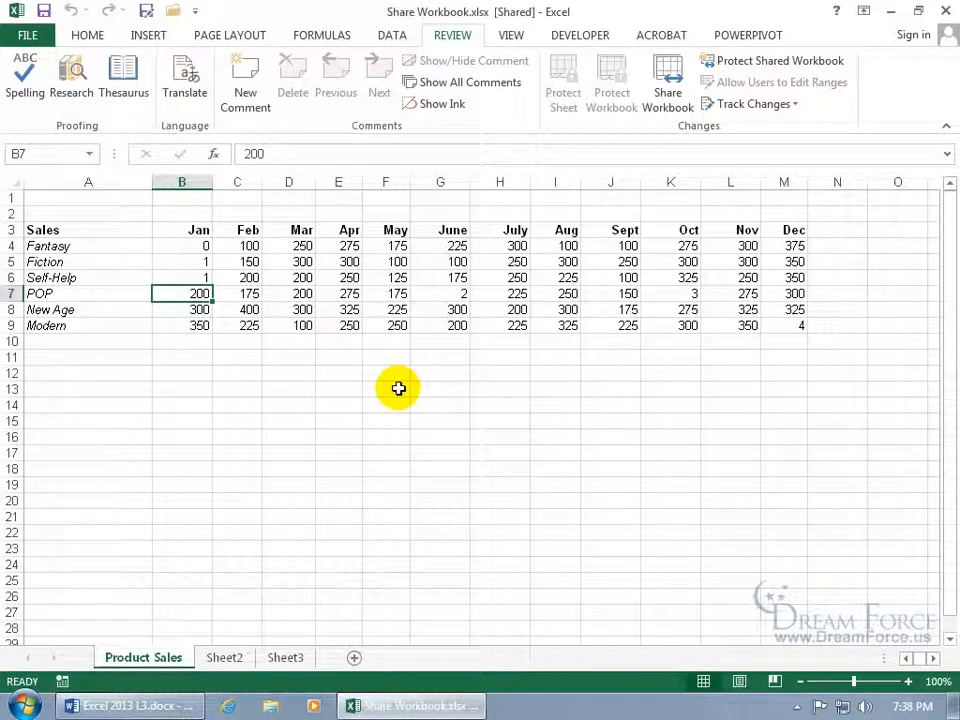
Save the edited workbook as Share Workbook2.xlsx
click(145, 12)
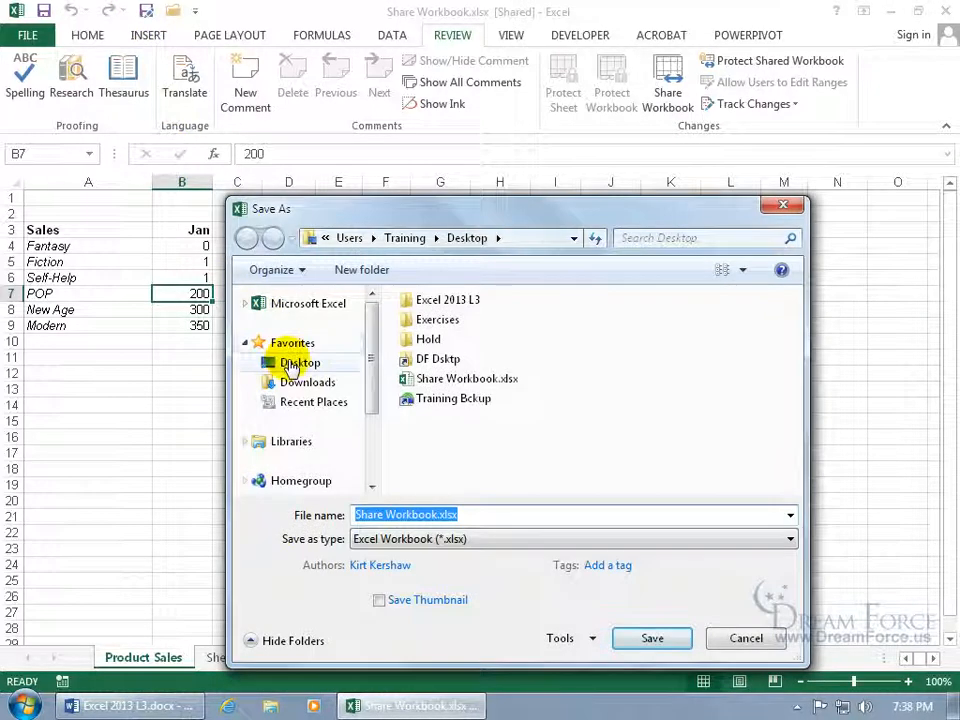
click(435, 514)
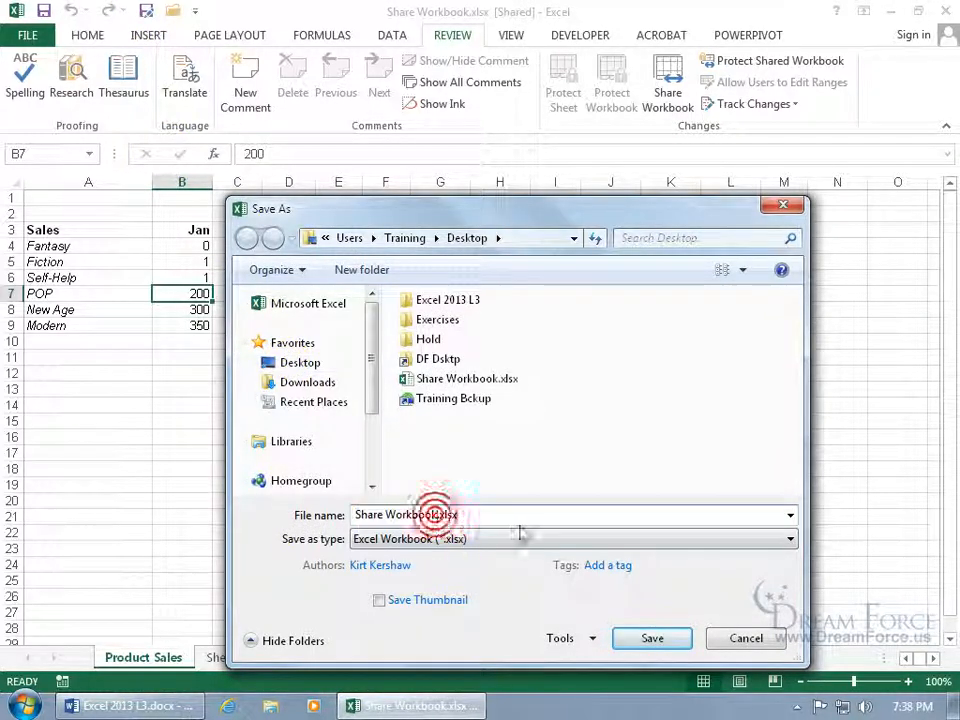
text(2)
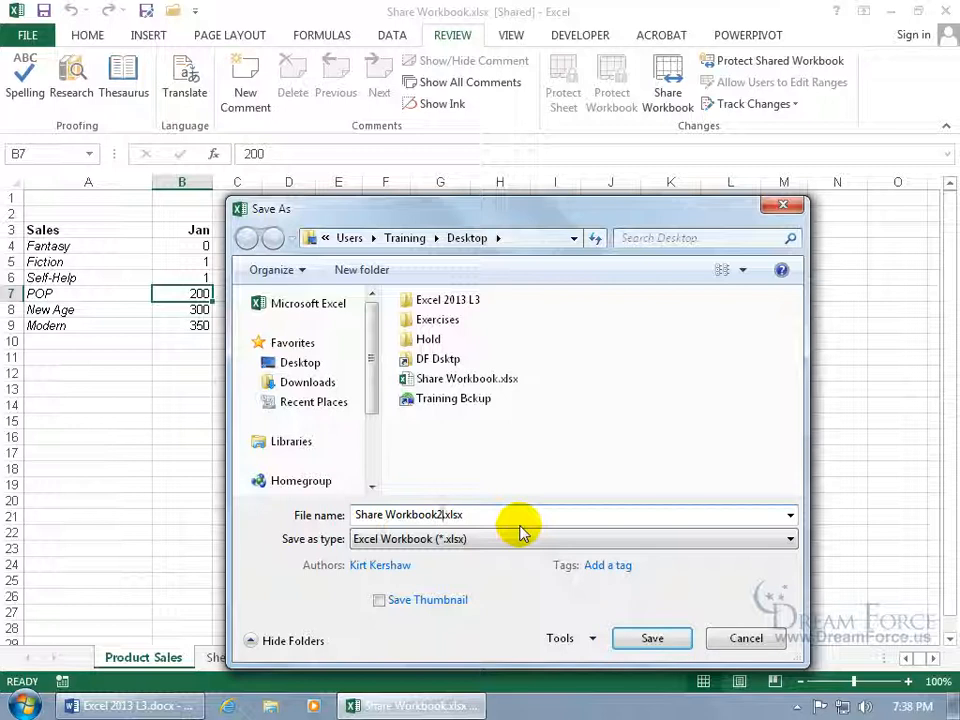
key(Return)
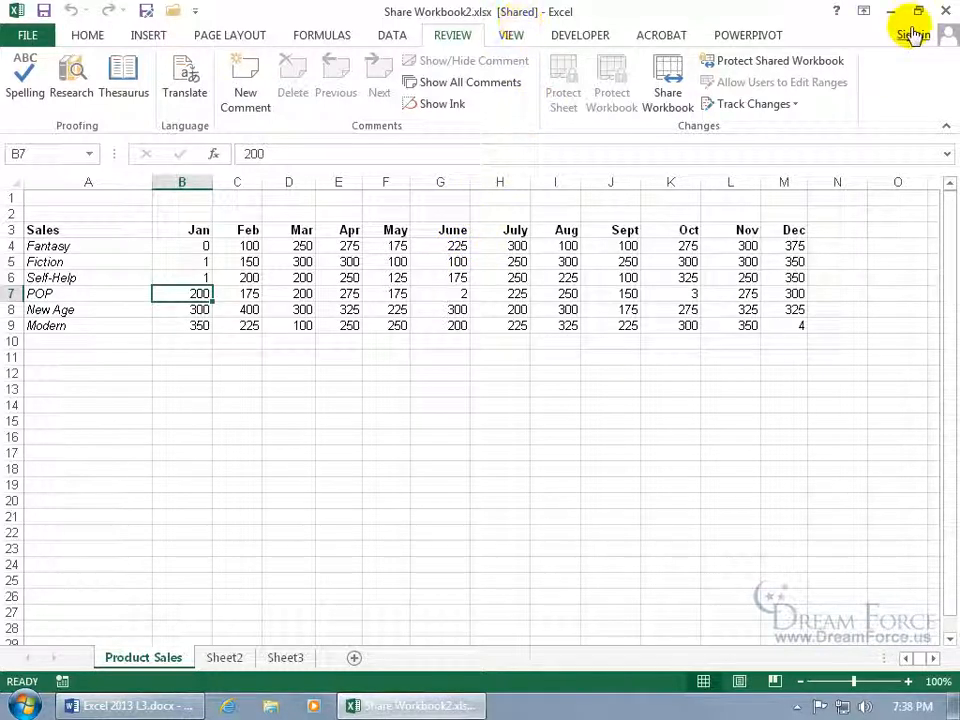
Close Excel and reopen the original Share Workbook from the desktop
click(945, 10)
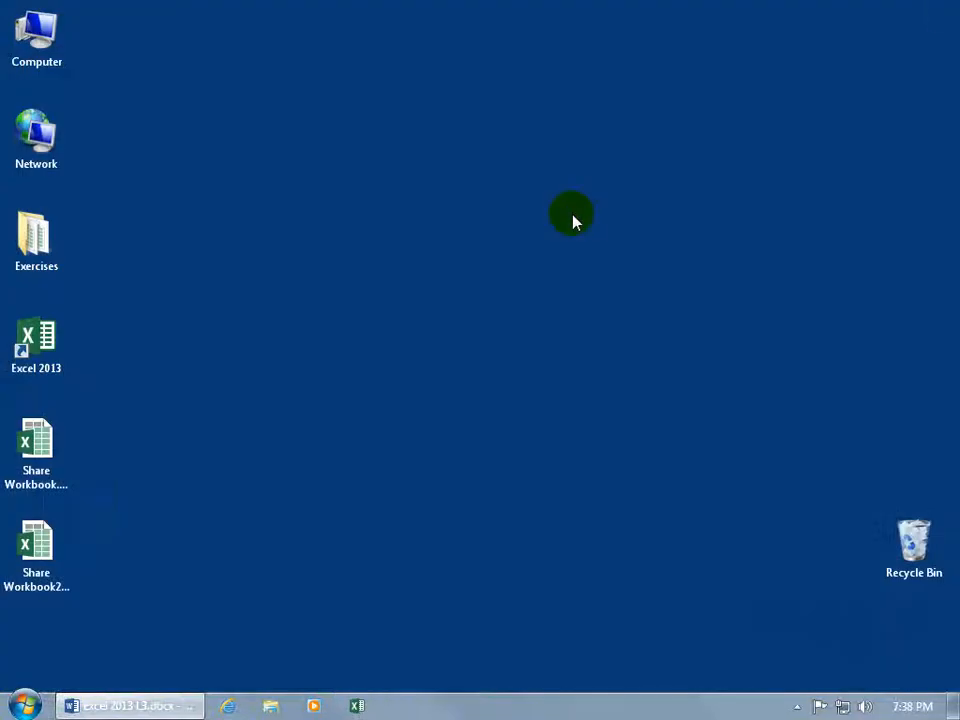
click(37, 445)
double_click(38, 448)
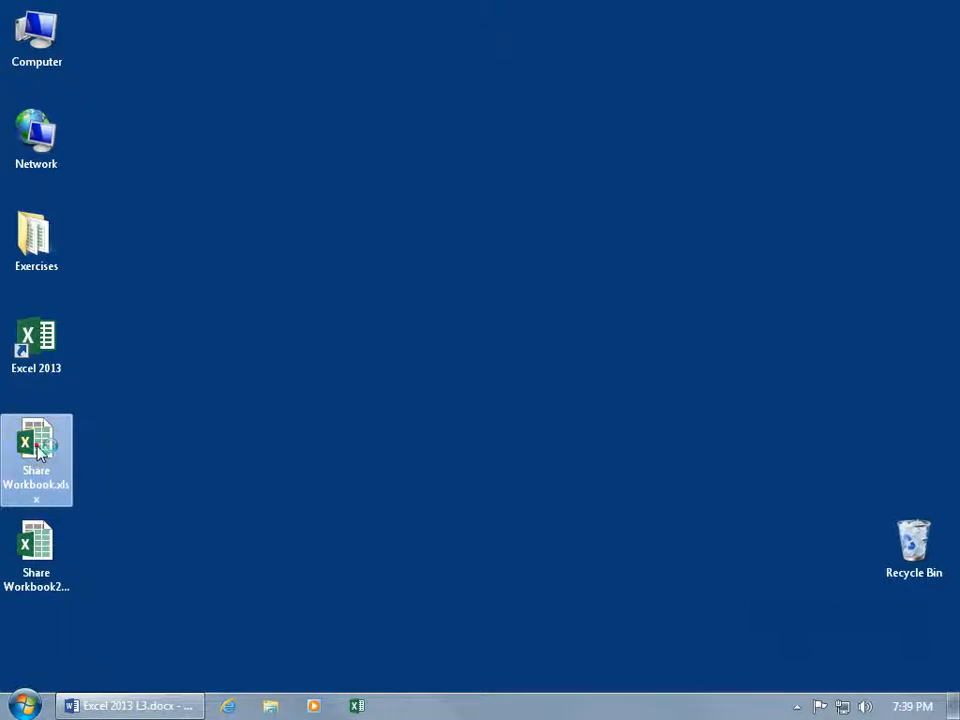